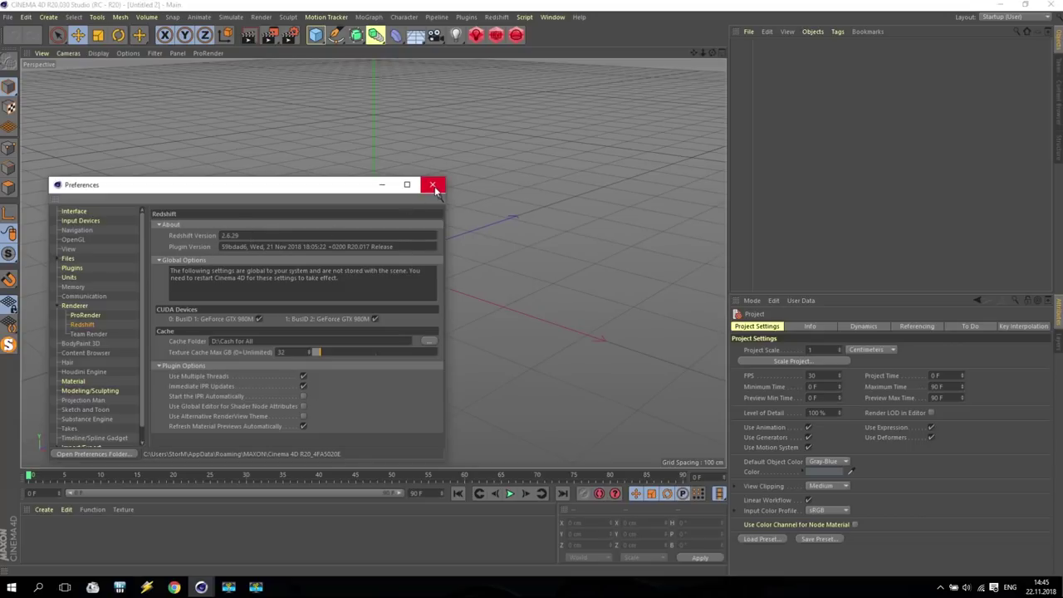
Close the preferences, add a sphere to the scene and display it with Quick Shading (Lines)
click(433, 185)
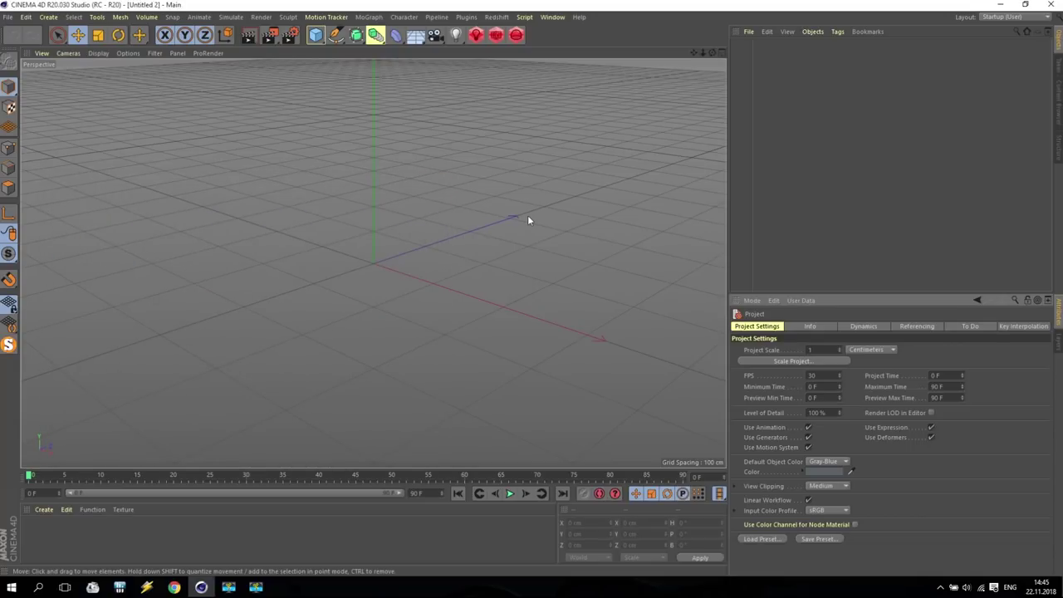
click(315, 35)
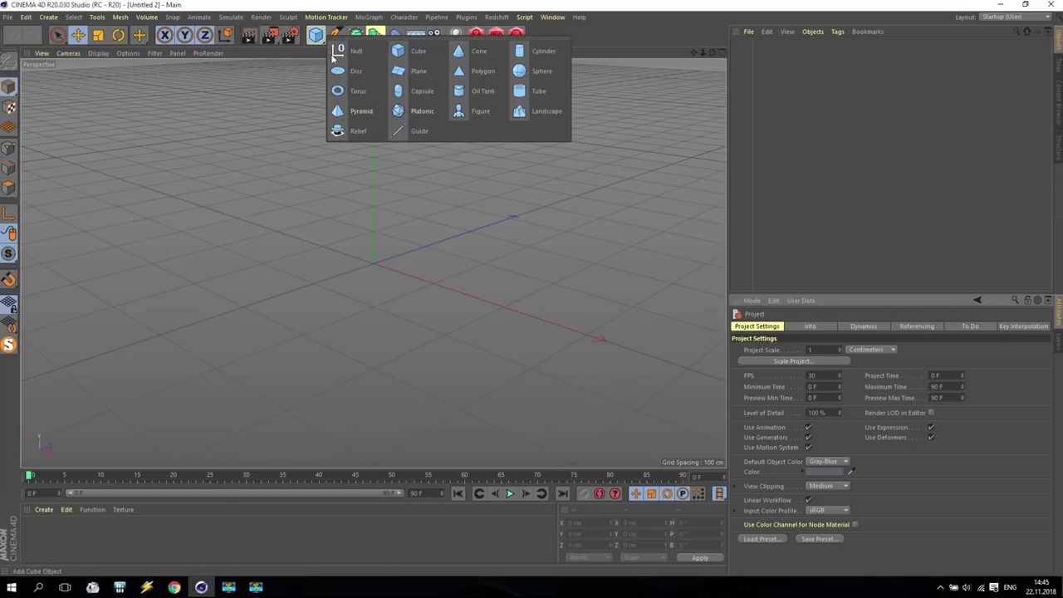
click(541, 71)
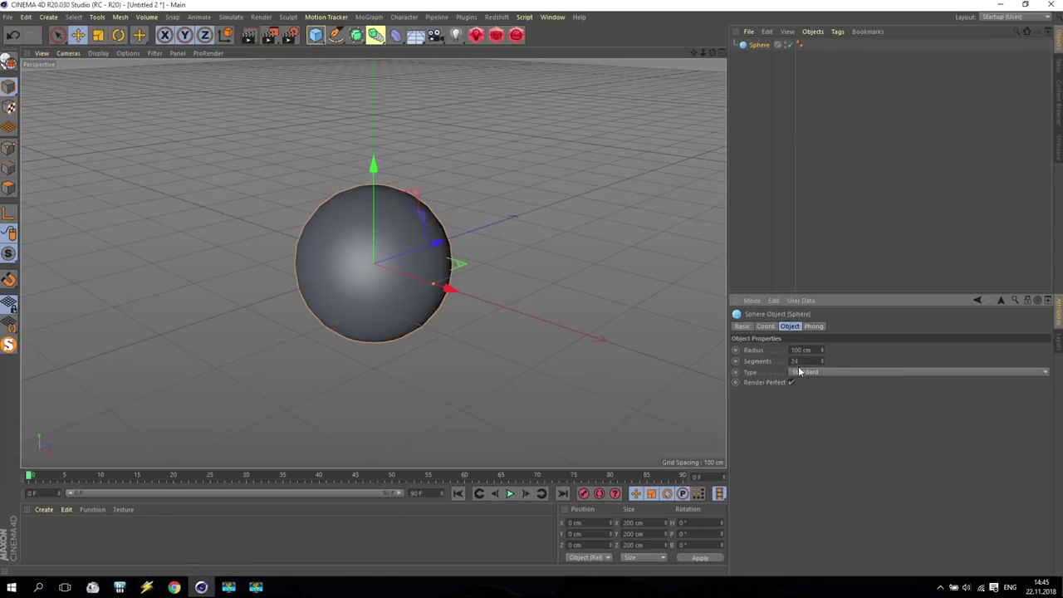
click(99, 53)
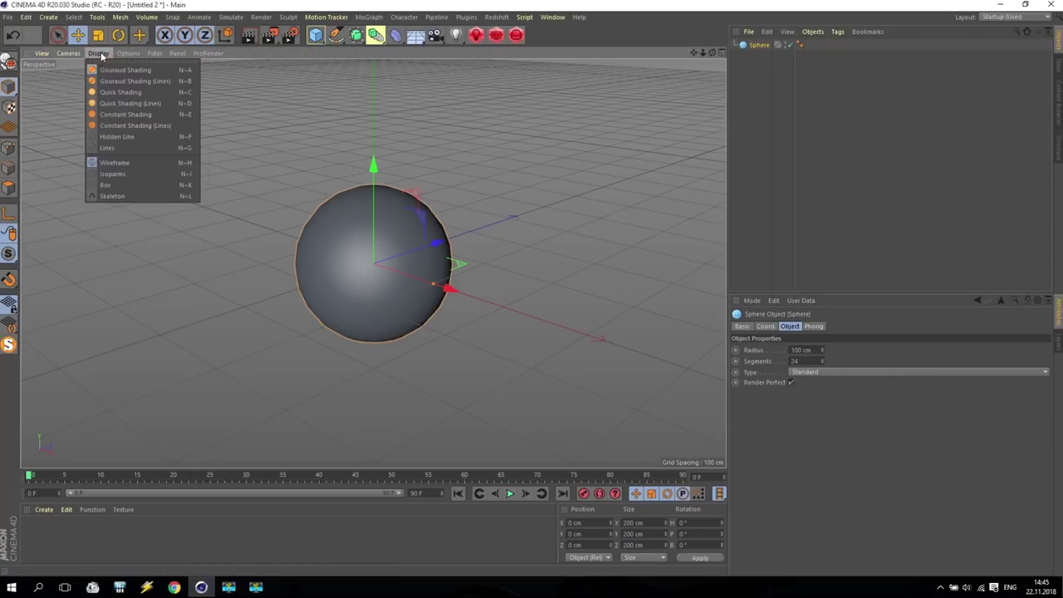
click(139, 103)
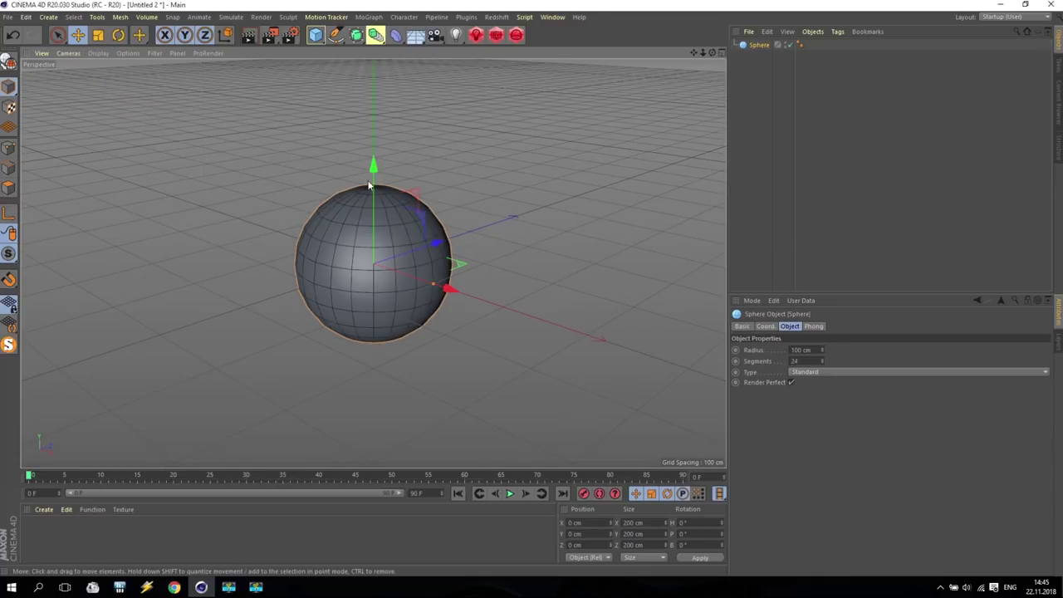
Convert the sphere to an editable polygon object and select its topmost point in the front view
middle_click(523, 224)
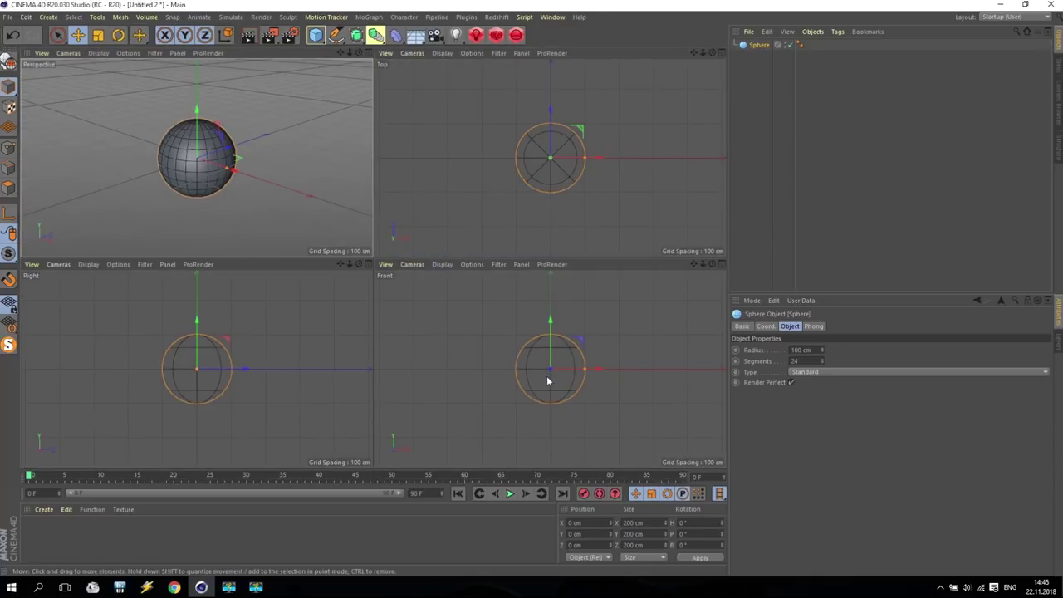
middle_click(547, 380)
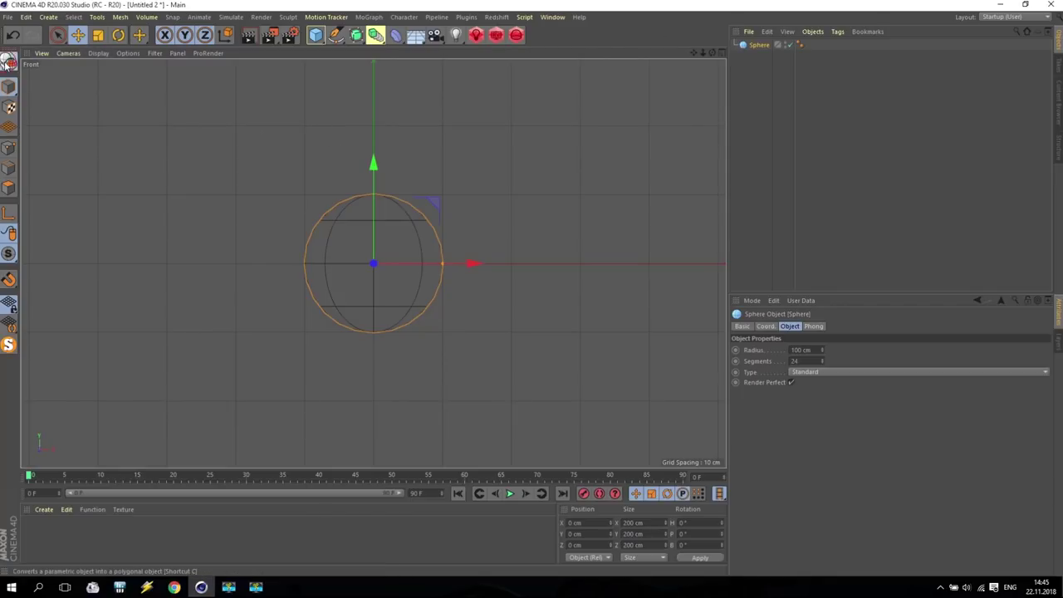
click(8, 62)
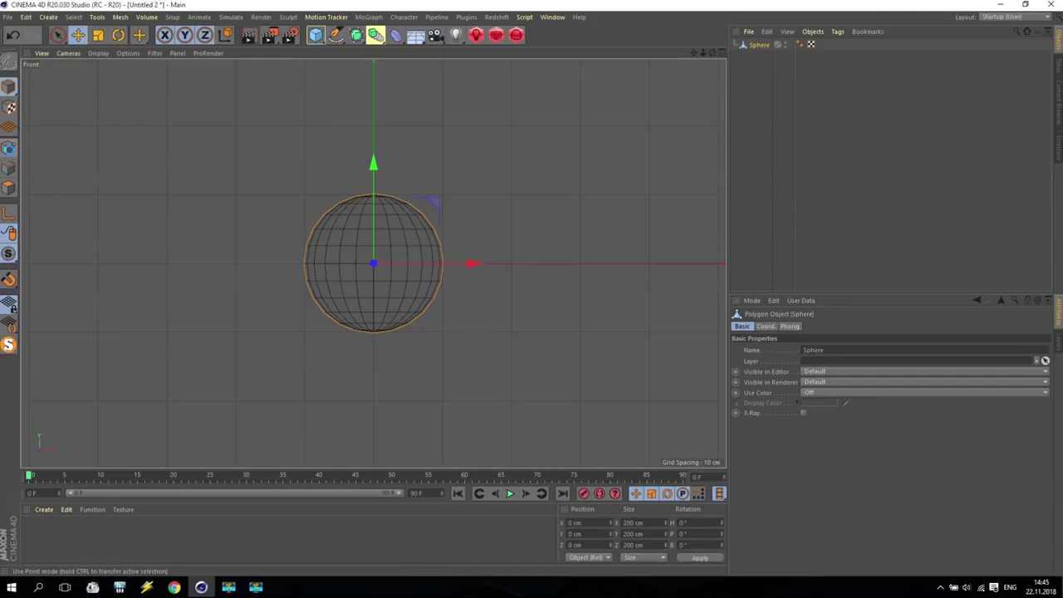
click(10, 150)
scroll(383, 176, up, 4)
click(360, 230)
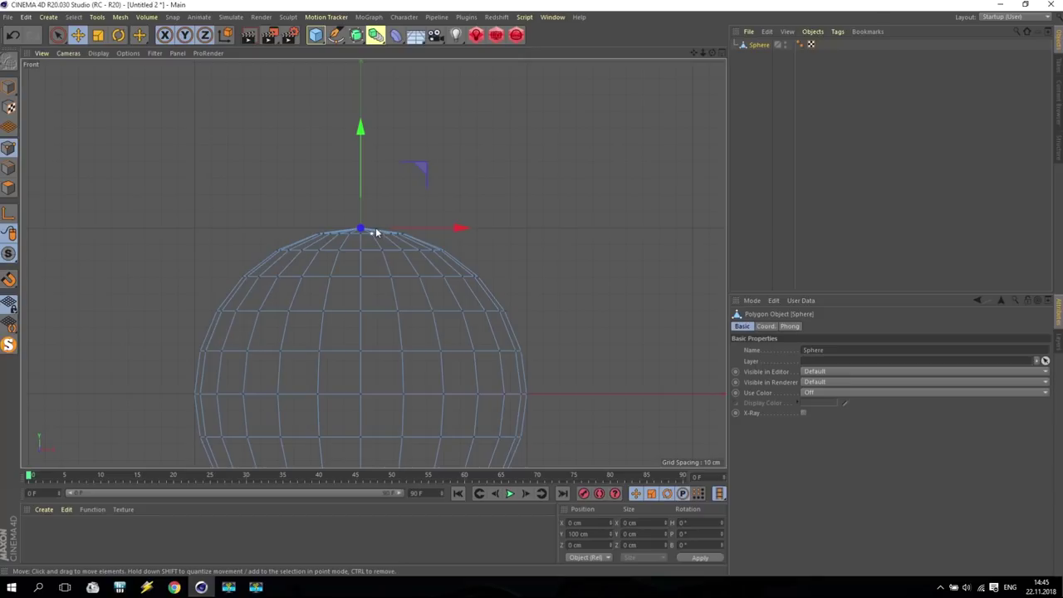
Enable soft selection for the Move tool with a radius of 150 cm
click(78, 36)
click(841, 326)
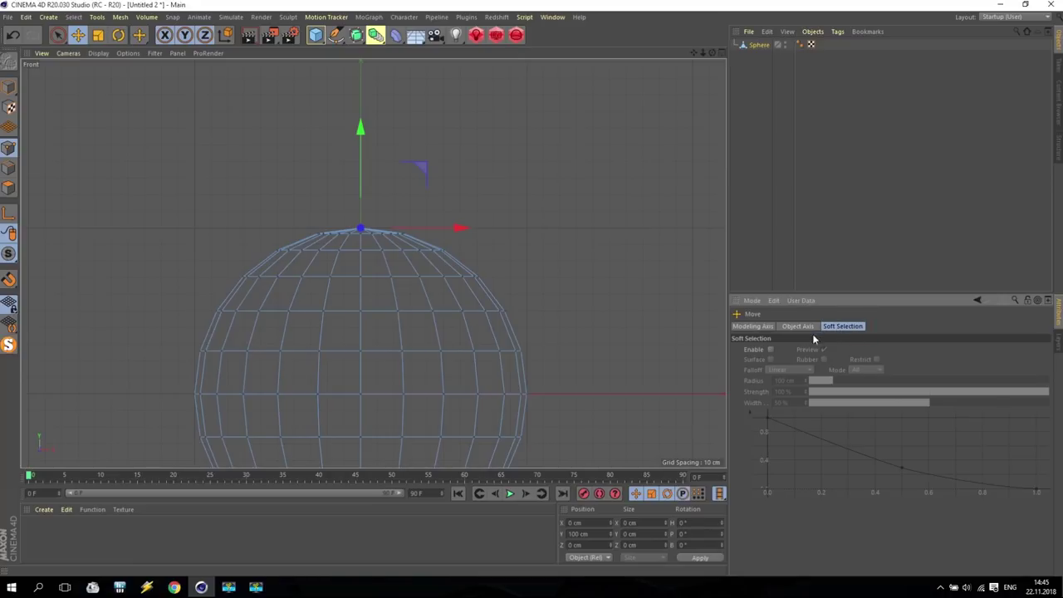
click(771, 350)
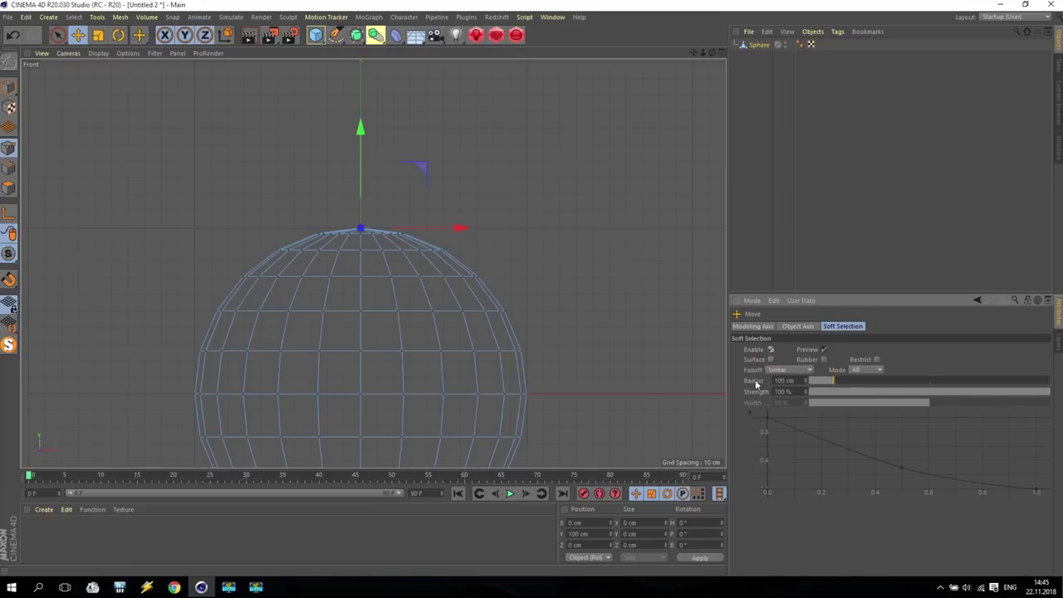
double_click(796, 381)
text(150)
text(.5)
key(BackSpace)
key(BackSpace)
key(BackSpace)
key(BackSpace)
key(BackSpace)
key(Return)
text(150)
key(Return)
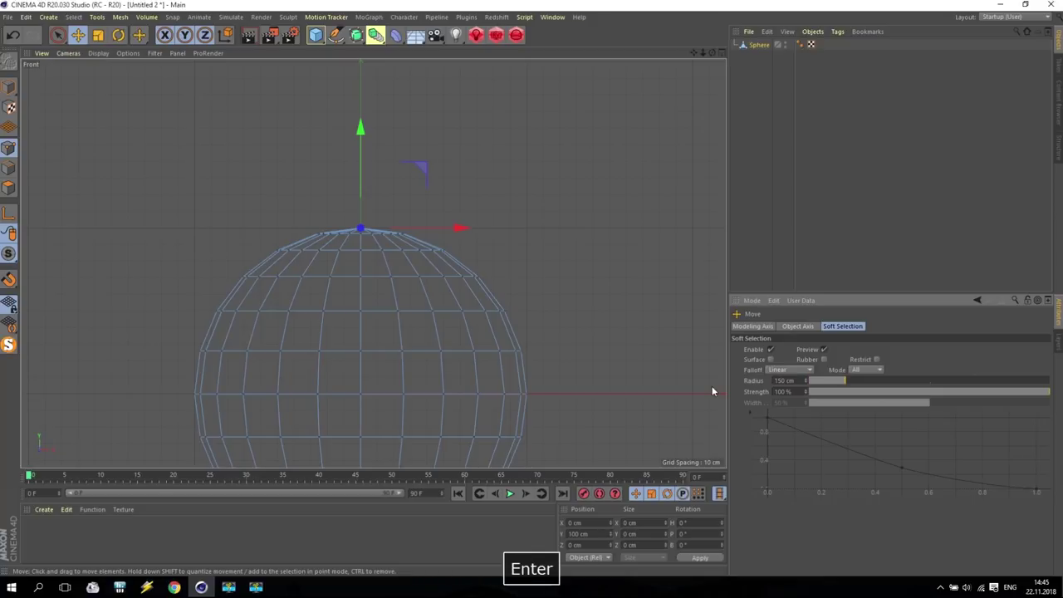
Pull the sphere's top point up to about Y 199 cm with soft selection, stretching the mesh into an egg shape
scroll(423, 163, down, 4)
drag(404, 161, 402, 92)
click(402, 93)
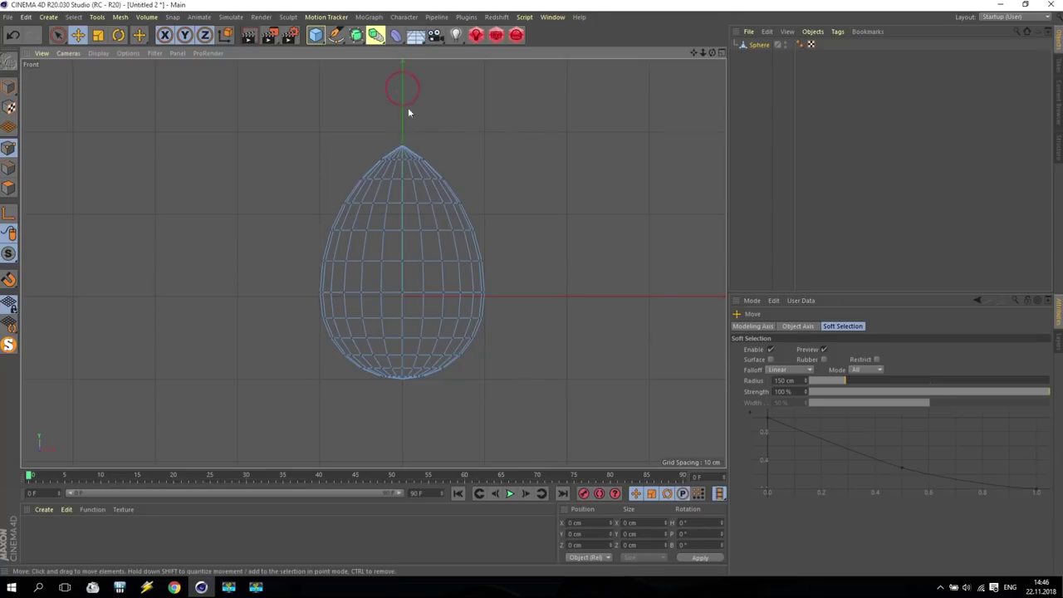
click(402, 148)
drag(403, 91, 403, 61)
click(484, 176)
Disable soft selection and lower the tip point to about Y 178 cm, level with the ring beneath it
scroll(420, 124, up, 4)
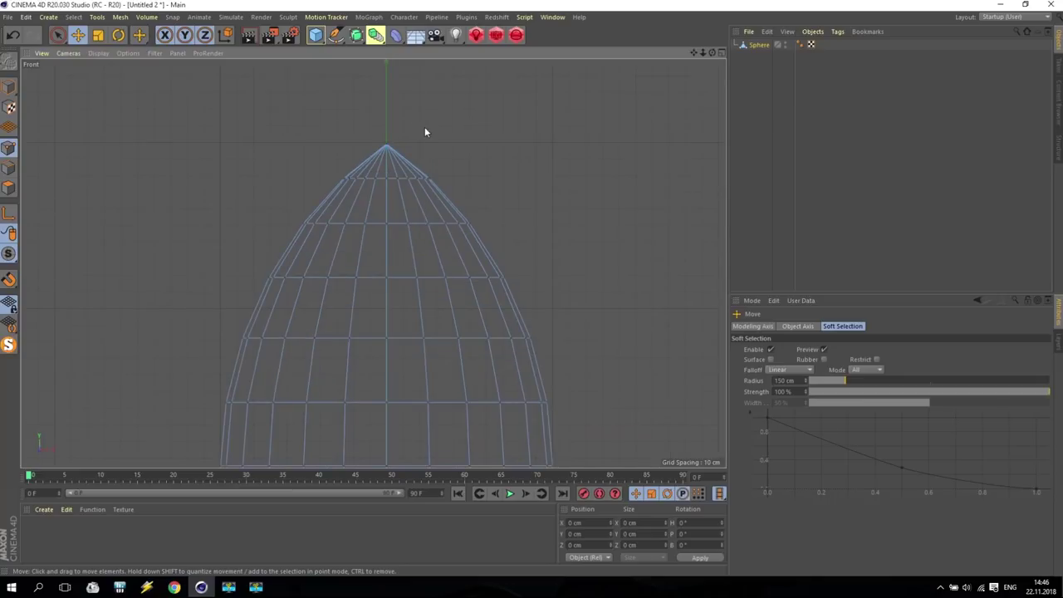
scroll(397, 139, up, 3)
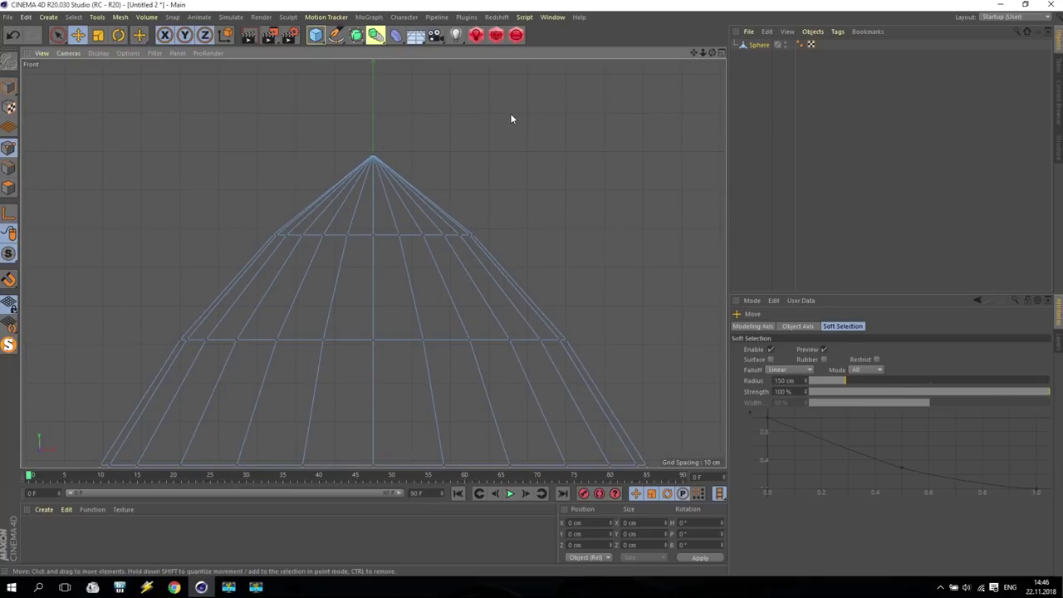
click(374, 157)
click(771, 349)
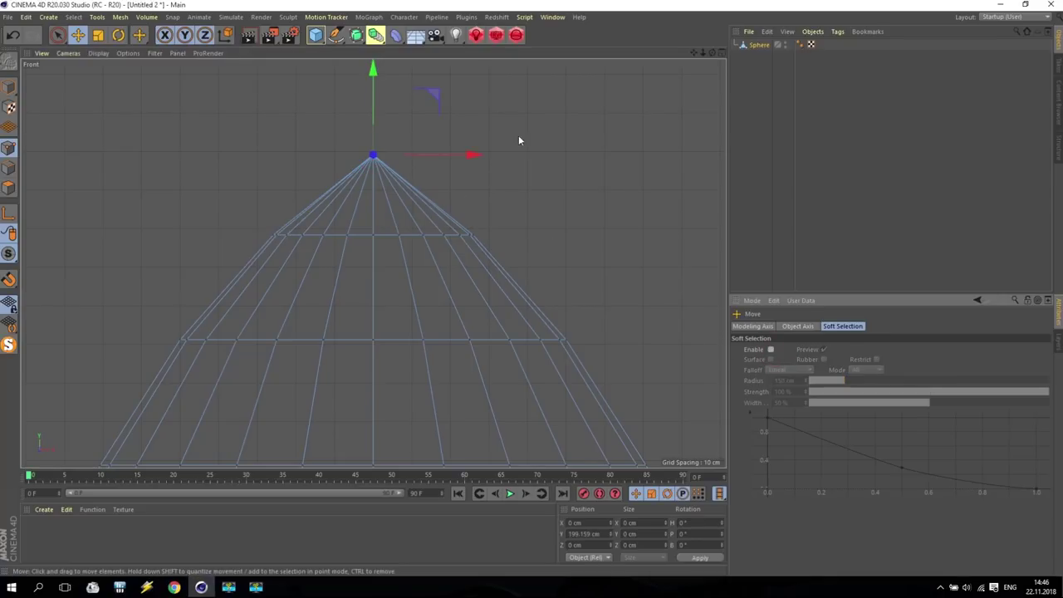
drag(375, 82, 378, 168)
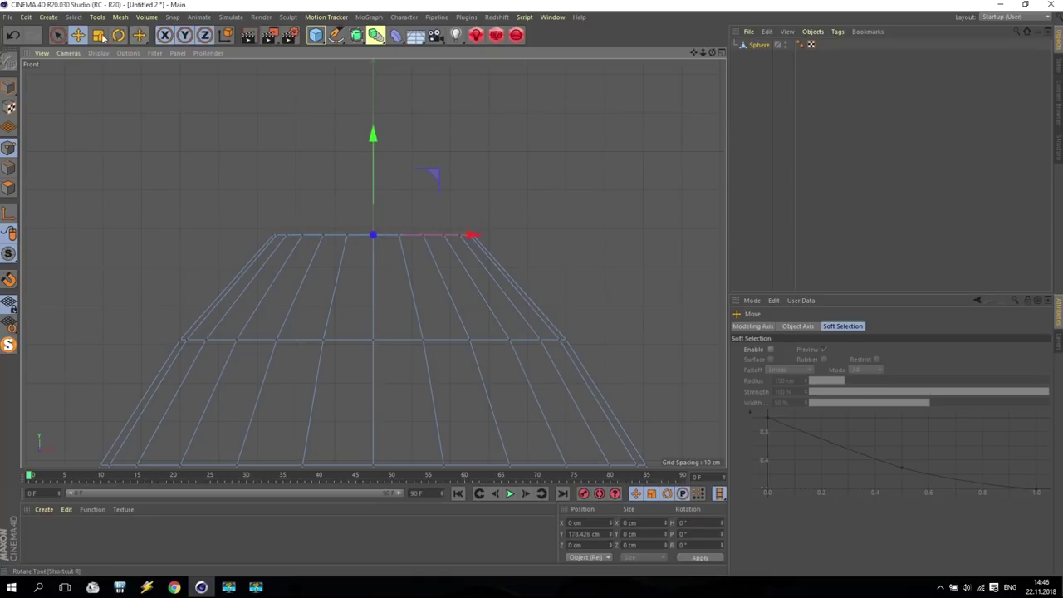
Rectangle-select the central points of the flat top and lower them to about Y 174 cm to form a dip
drag(57, 34, 118, 70)
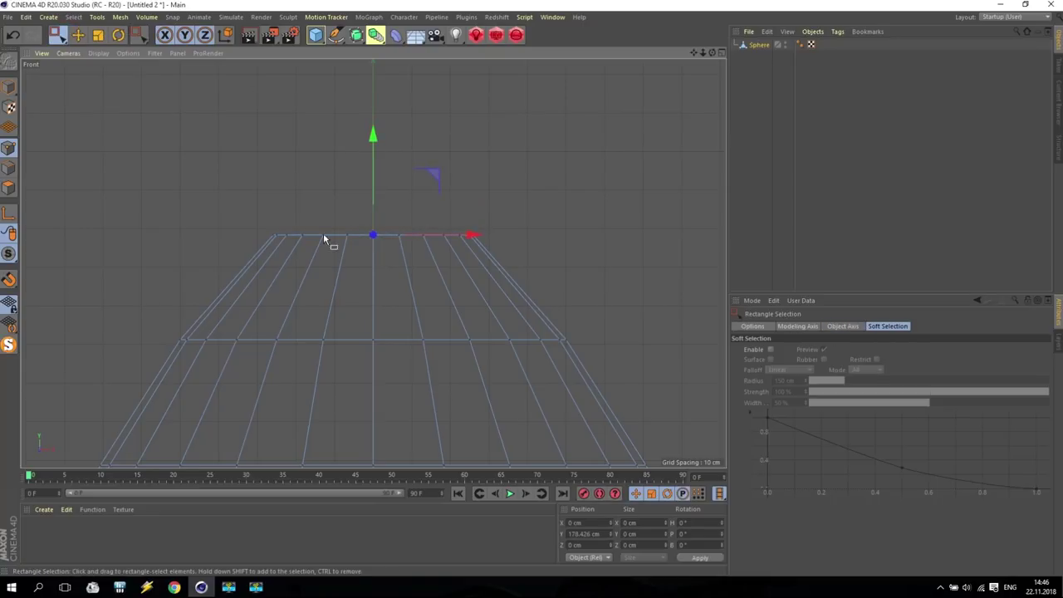
drag(338, 213, 421, 250)
drag(372, 139, 372, 162)
scroll(475, 285, down, 3)
drag(695, 53, 510, 202)
scroll(403, 237, down, 2)
scroll(396, 241, up, 3)
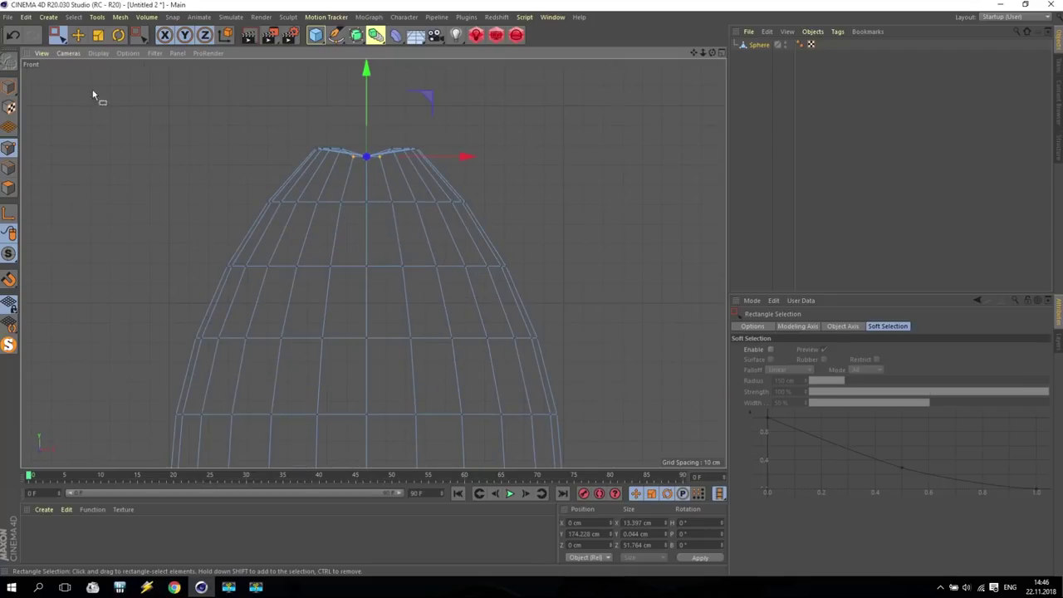
Scale the two point rings below the rim along X to about 119 cm wide
drag(196, 195, 561, 301)
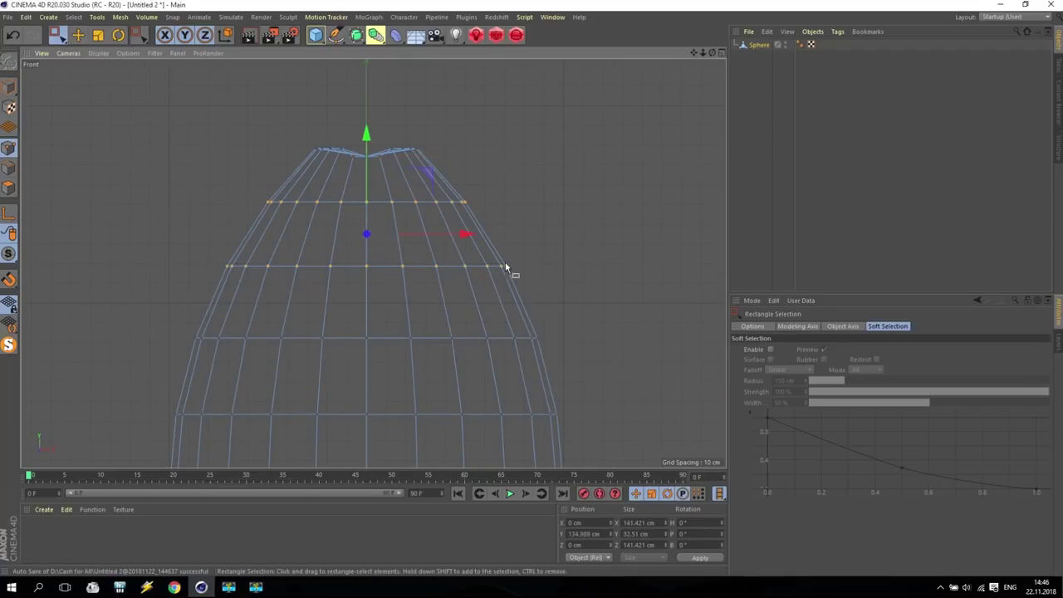
click(98, 35)
drag(468, 235, 451, 239)
scroll(431, 373, down, 3)
scroll(429, 368, up, 2)
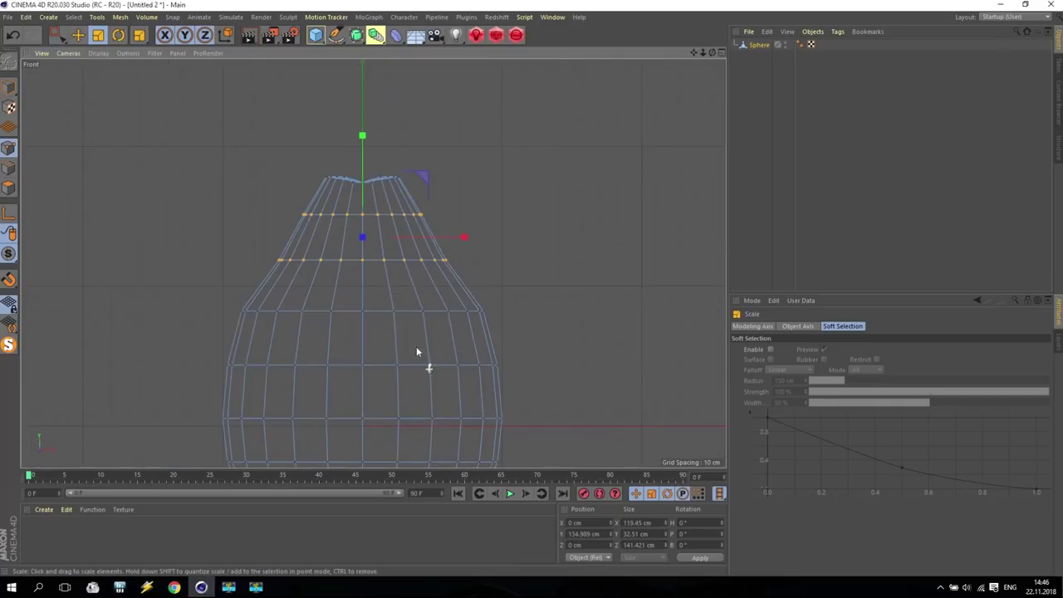
scroll(324, 221, up, 3)
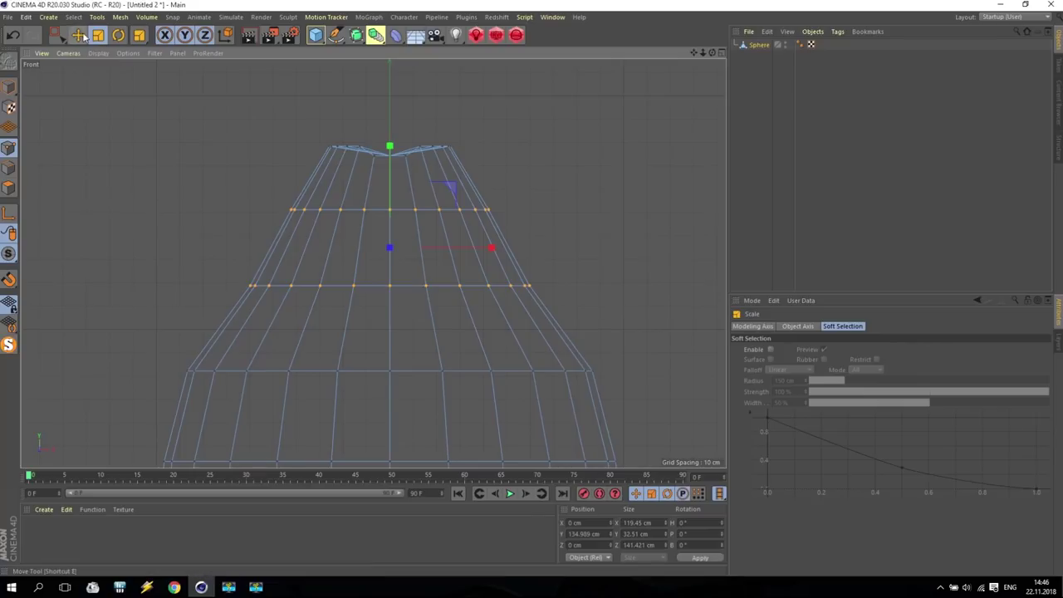
Scale the point ring directly below the rim along X to about 68 cm wide to form a neck
click(57, 35)
drag(241, 185, 581, 252)
key(t)
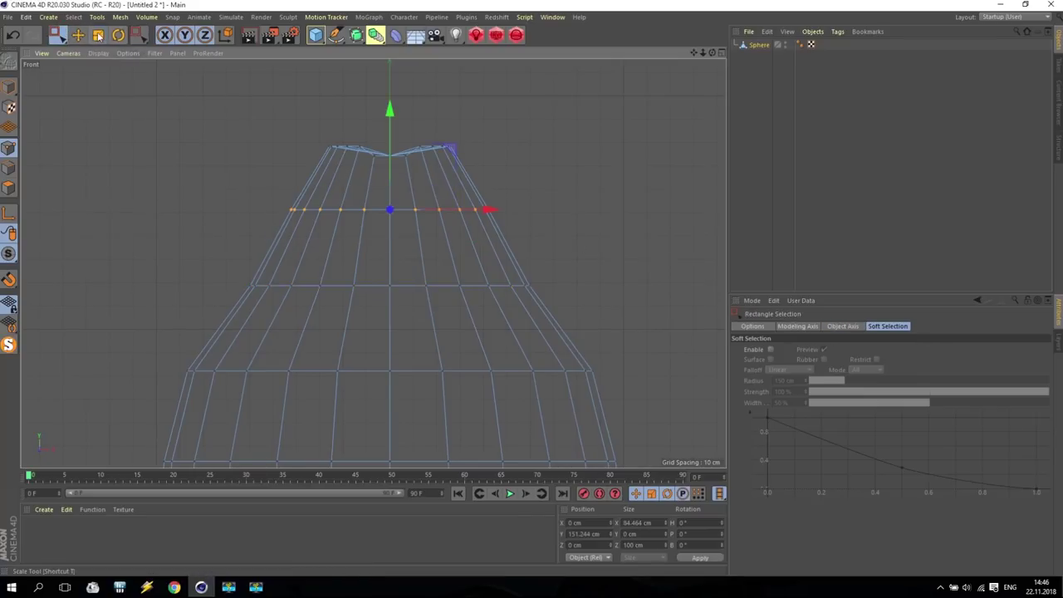
drag(491, 210, 473, 209)
scroll(444, 366, down, 3)
scroll(398, 391, up, 2)
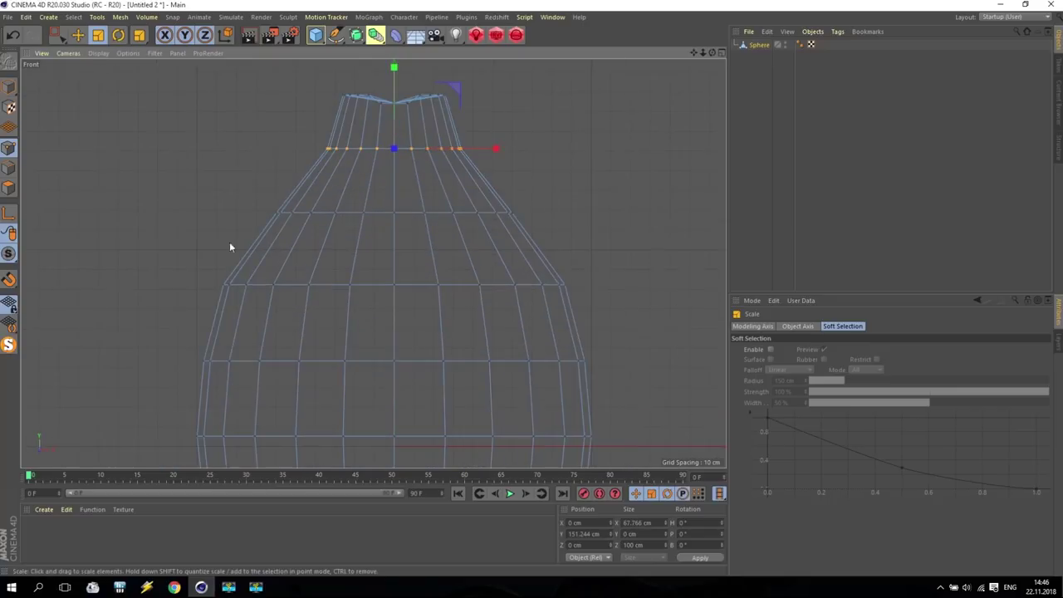
Scale the third point ring below the rim along X to about 167 cm wide
click(57, 35)
drag(188, 274, 615, 323)
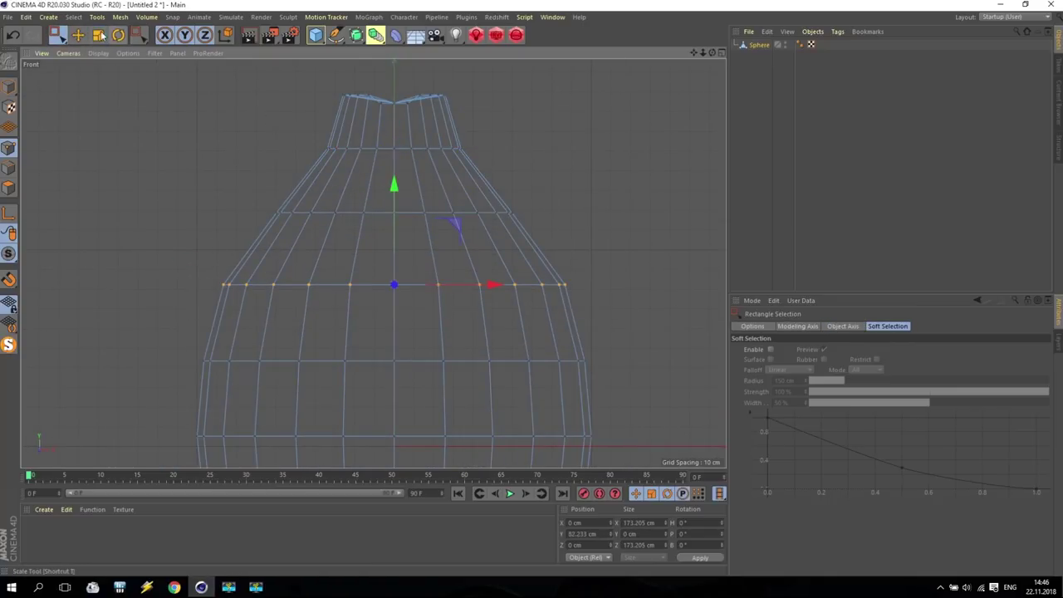
key(t)
drag(496, 286, 494, 280)
scroll(395, 101, up, 2)
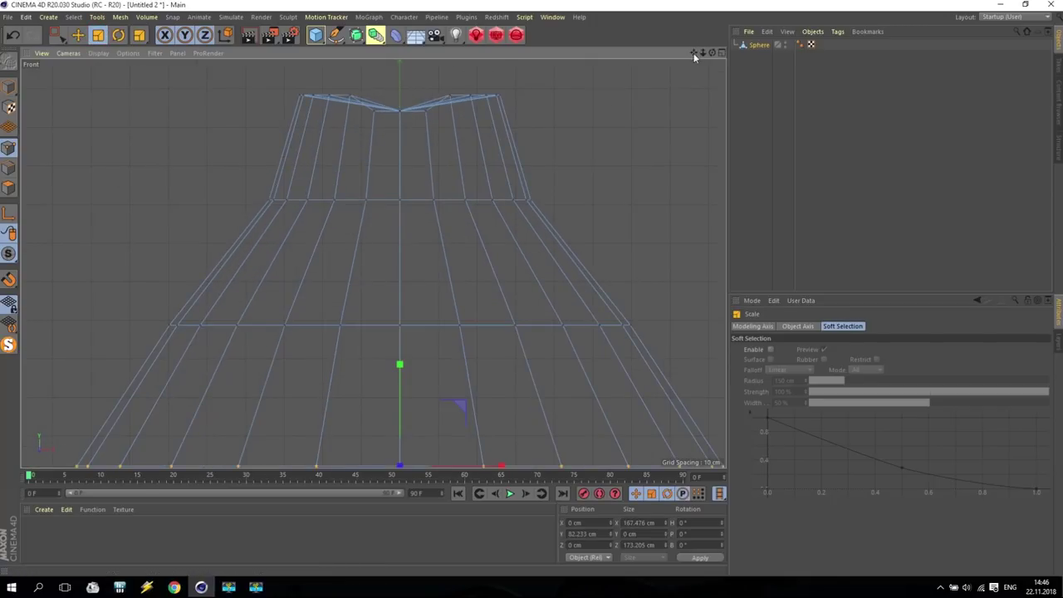
Select the points on the left side of the rim and move them slightly outward and up
alt+middle_drag(382, 107, 385, 163)
click(57, 35)
scroll(368, 268, down, 5)
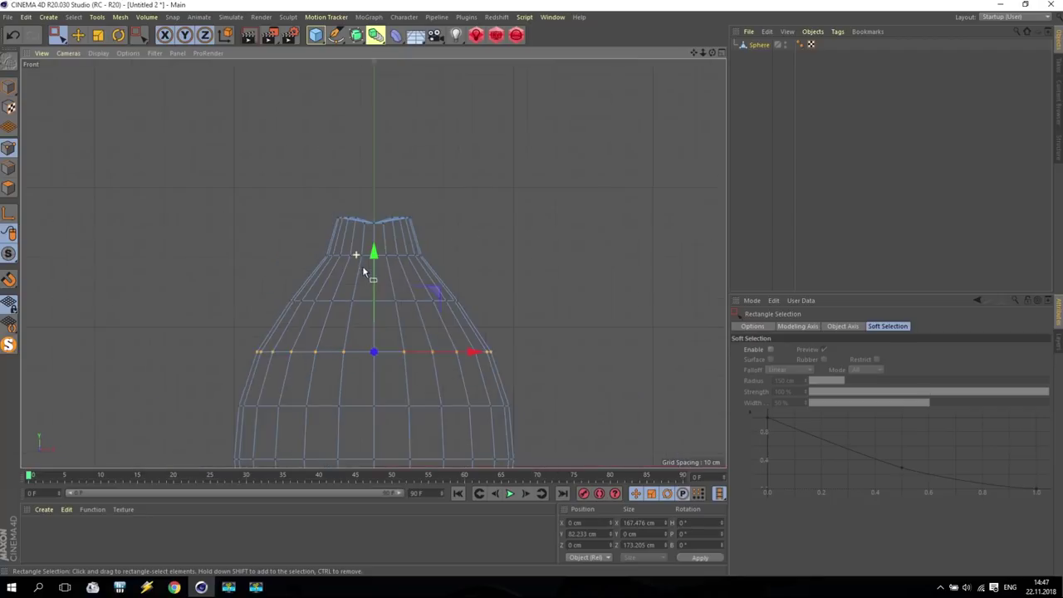
scroll(304, 166, up, 5)
drag(326, 169, 398, 210)
drag(431, 143, 418, 130)
Shift the left-side points of the two rings below the rim slightly inward
drag(249, 244, 408, 399)
drag(431, 323, 441, 326)
scroll(610, 311, down, 3)
Lower the right-side rim points to about Y 177 cm and the right-side points of the two rings below slightly
scroll(503, 247, up, 5)
drag(449, 171, 516, 219)
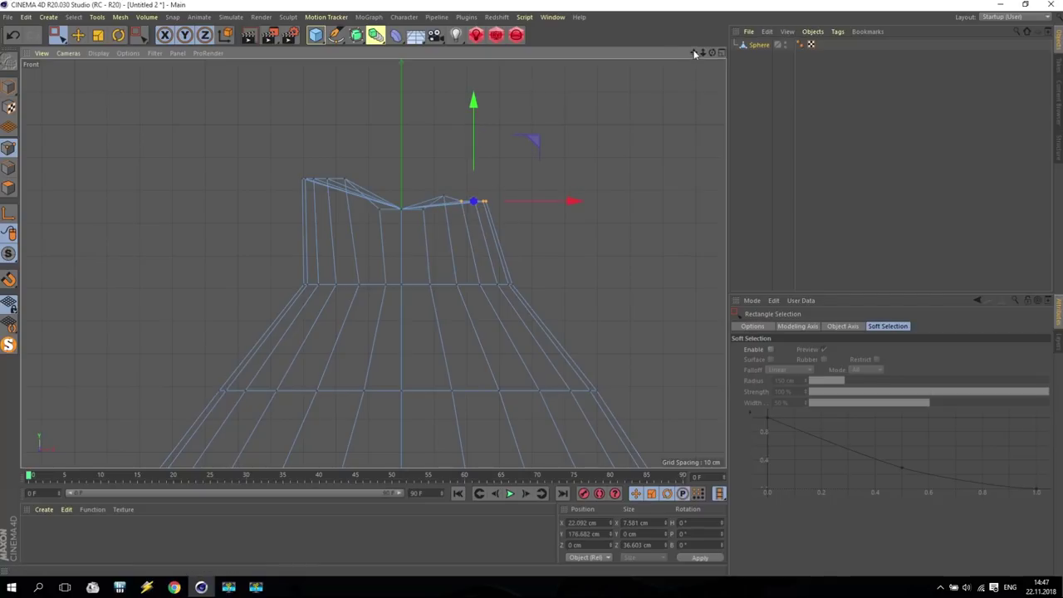
alt+middle_drag(648, 265, 558, 186)
drag(607, 368, 348, 183)
drag(486, 197, 485, 206)
Select the outermost left points around the body's widest part and nudge them slightly inward along X
scroll(529, 350, down, 2)
scroll(528, 350, down, 2)
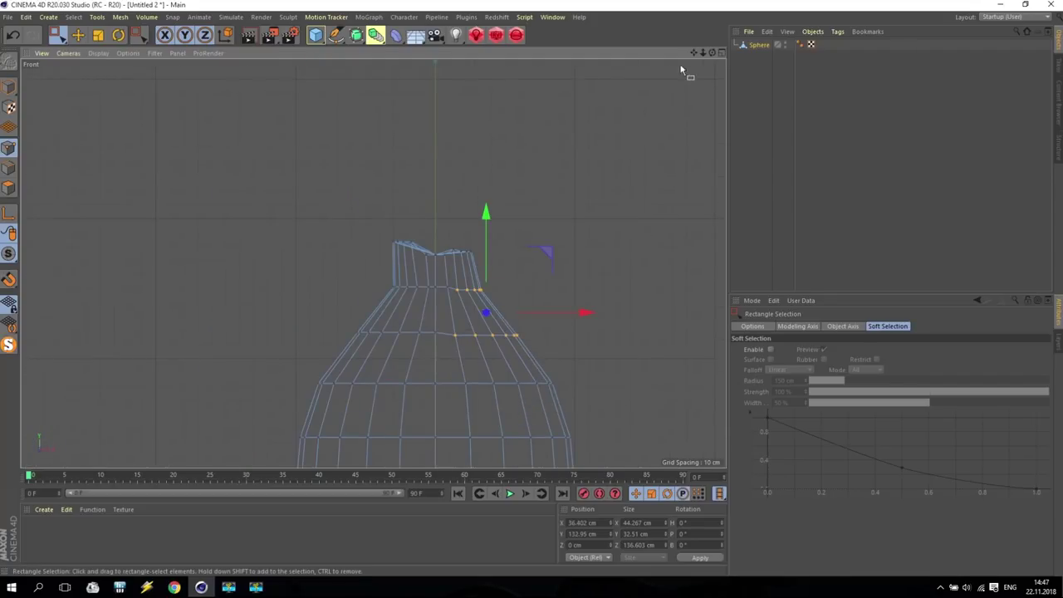
drag(694, 52, 280, 361)
drag(356, 302, 359, 302)
In the right view, scale the whole object along Z to about 67 cm thick, and return to the perspective view
click(8, 87)
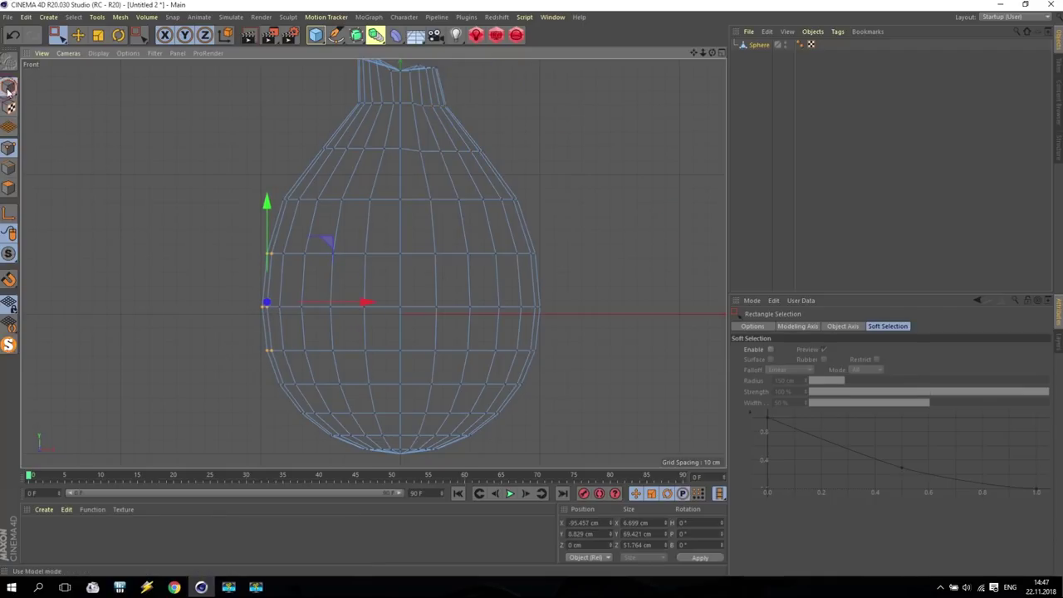
click(147, 187)
scroll(486, 277, down, 5)
middle_click(481, 279)
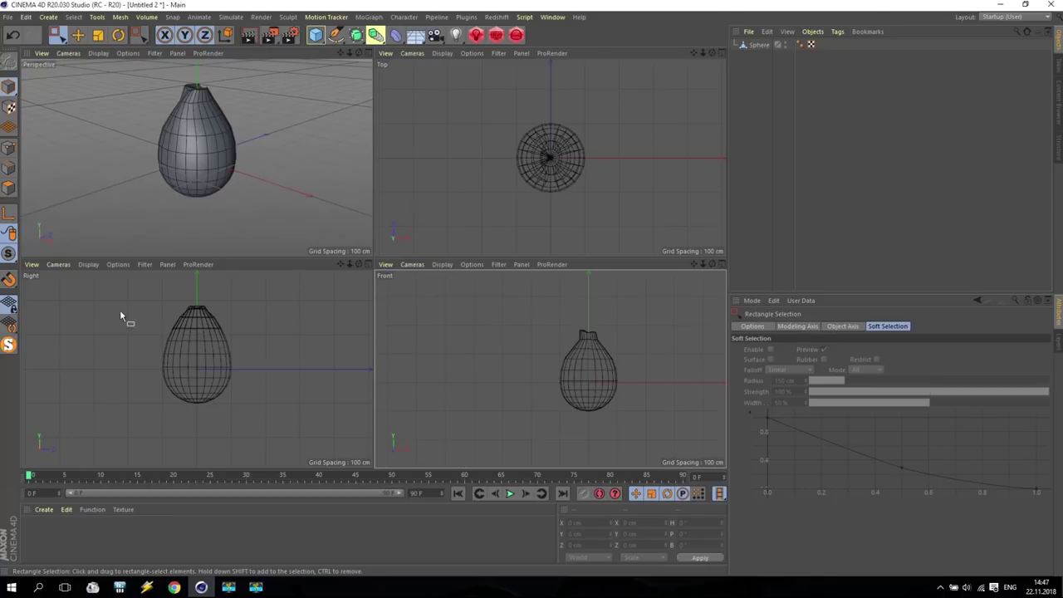
middle_click(238, 353)
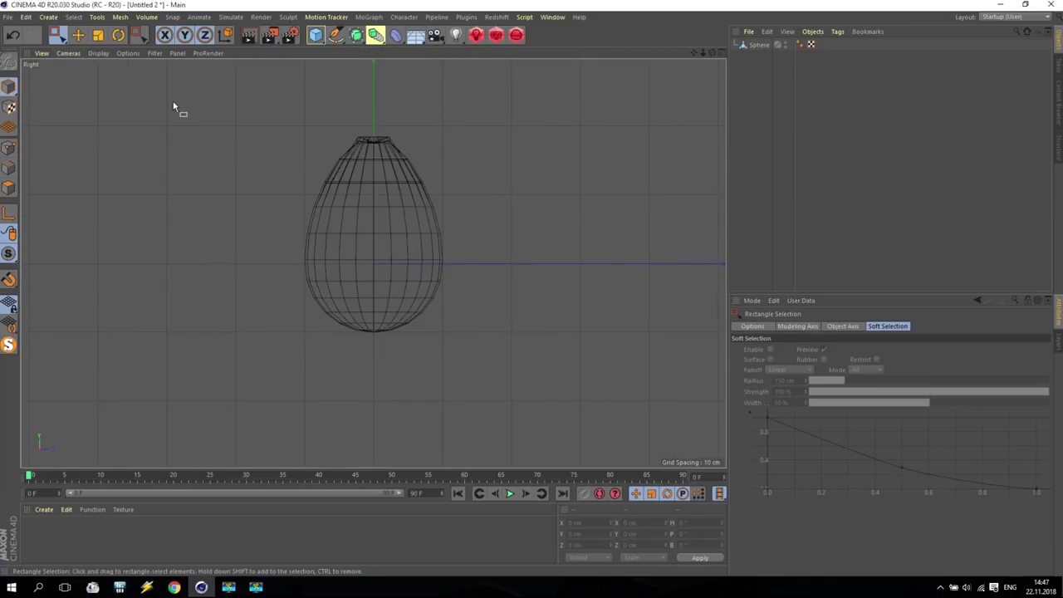
click(98, 35)
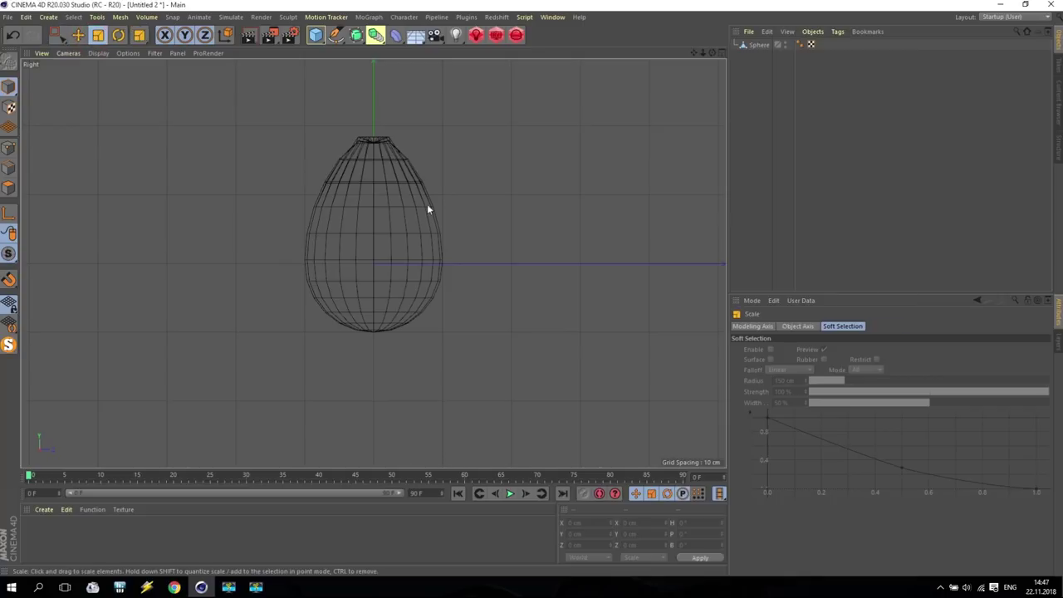
click(374, 233)
drag(475, 261, 410, 258)
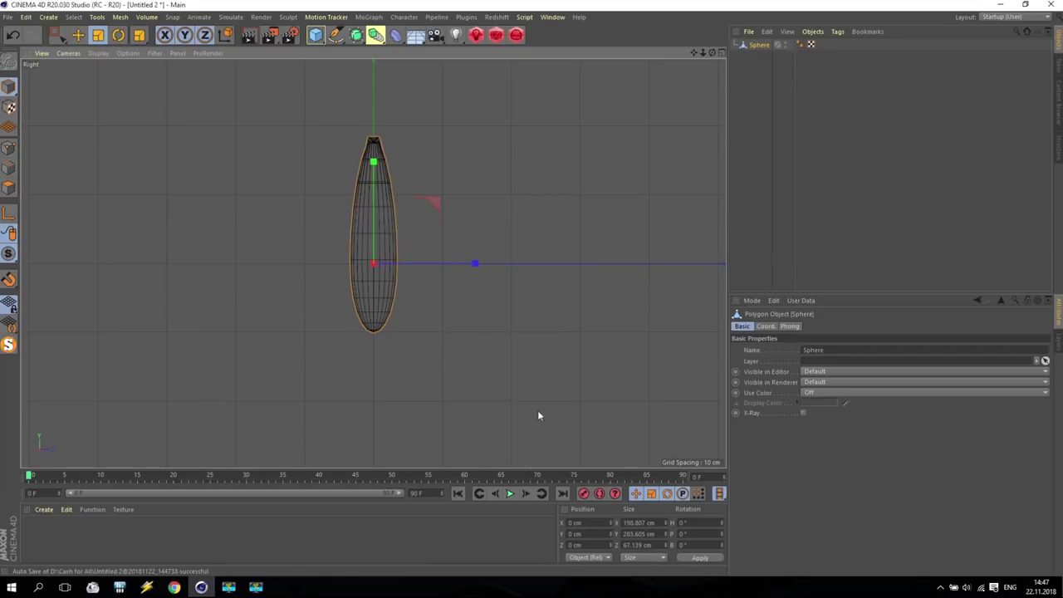
middle_click(410, 185)
middle_click(260, 155)
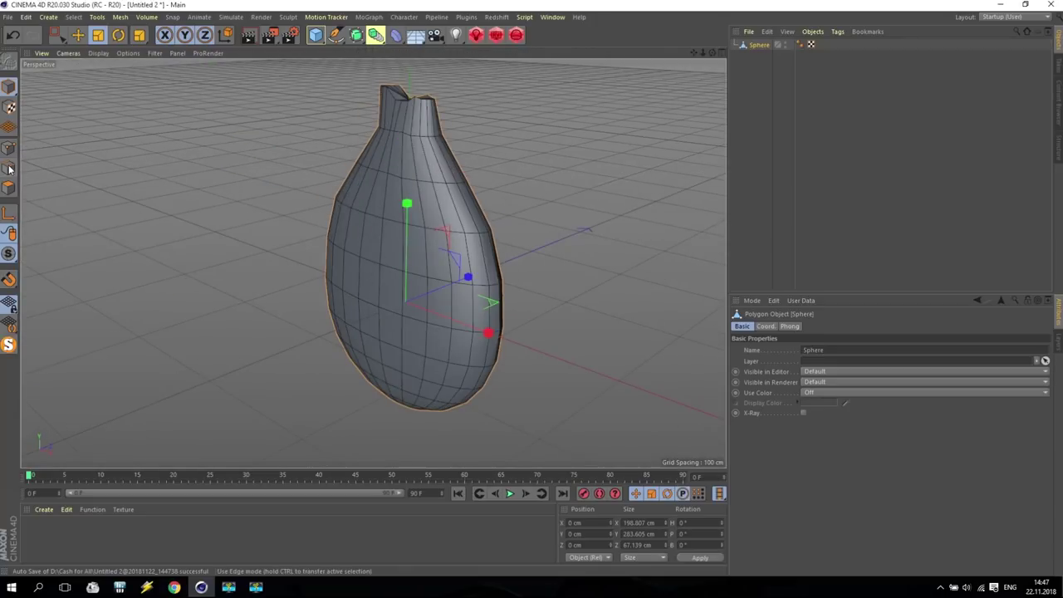
In edge mode, loop-select the two vertical edge loops on either side of the body's front face
click(9, 169)
key(e)
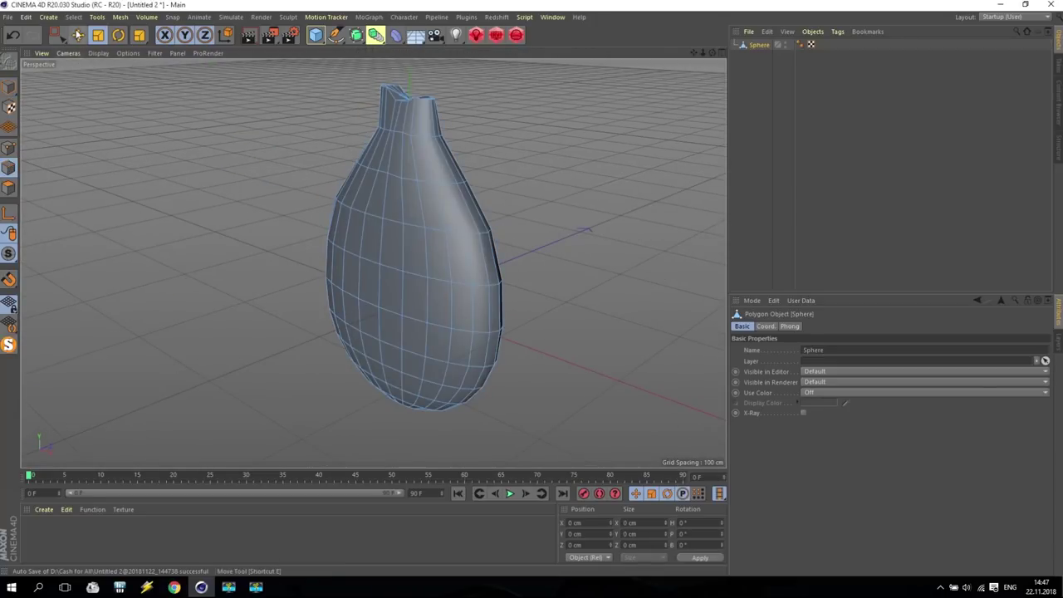
alt+drag(236, 252, 337, 288)
double_click(324, 274)
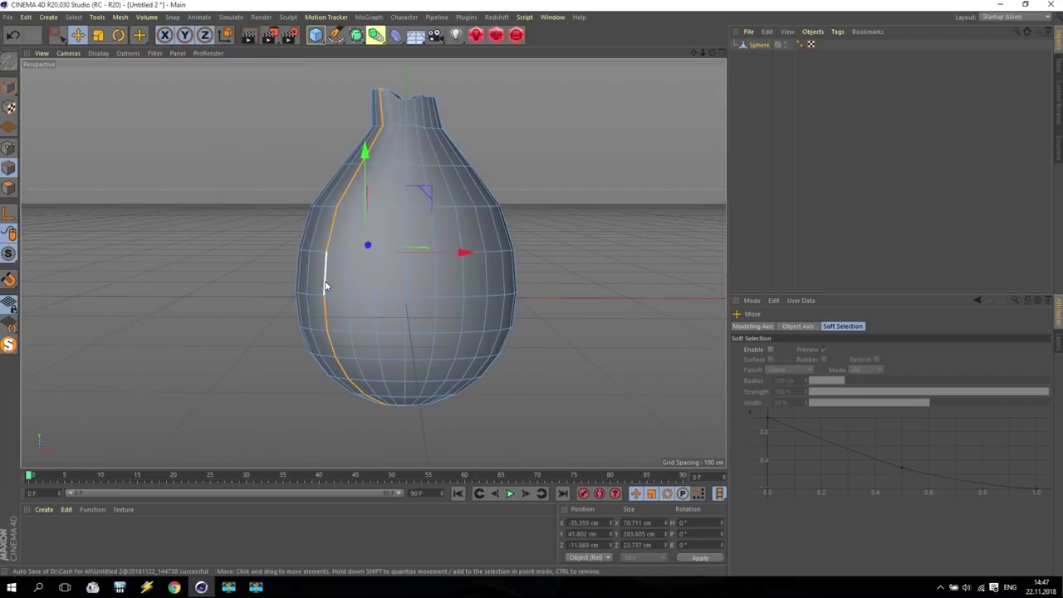
shift+double_click(488, 282)
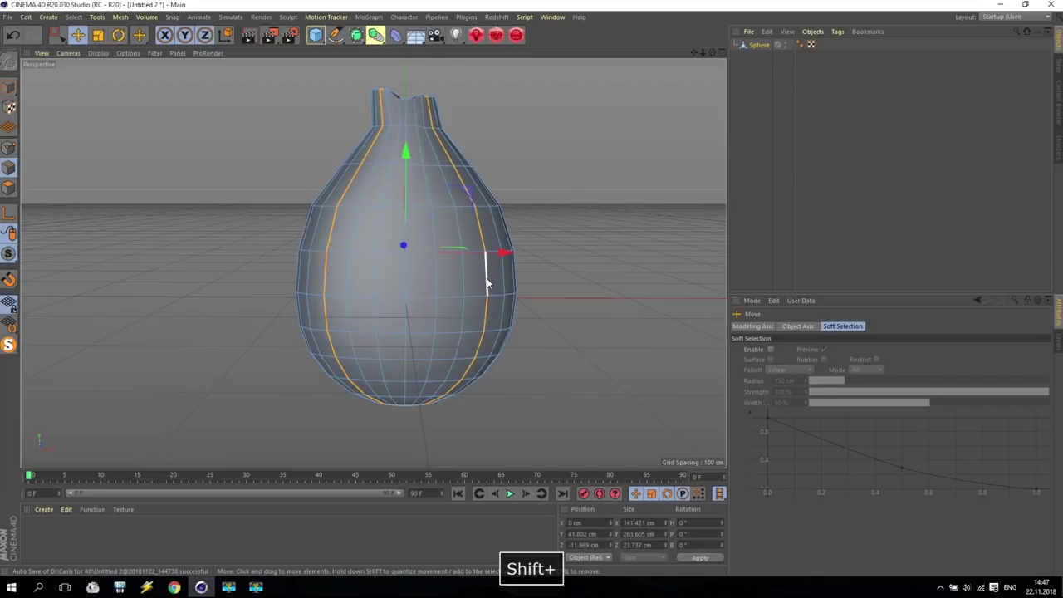
Add the upper and lower horizontal edge runs and the matching back-side vertical edges to the selection, outlining a frame on both faces
shift+double_click(434, 170)
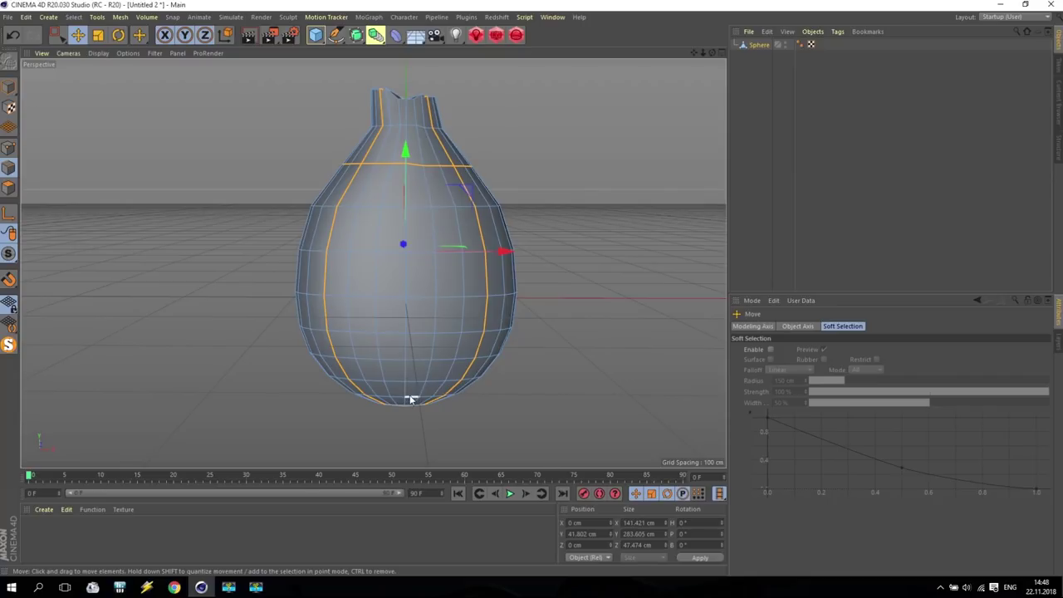
alt+drag(420, 417, 418, 404)
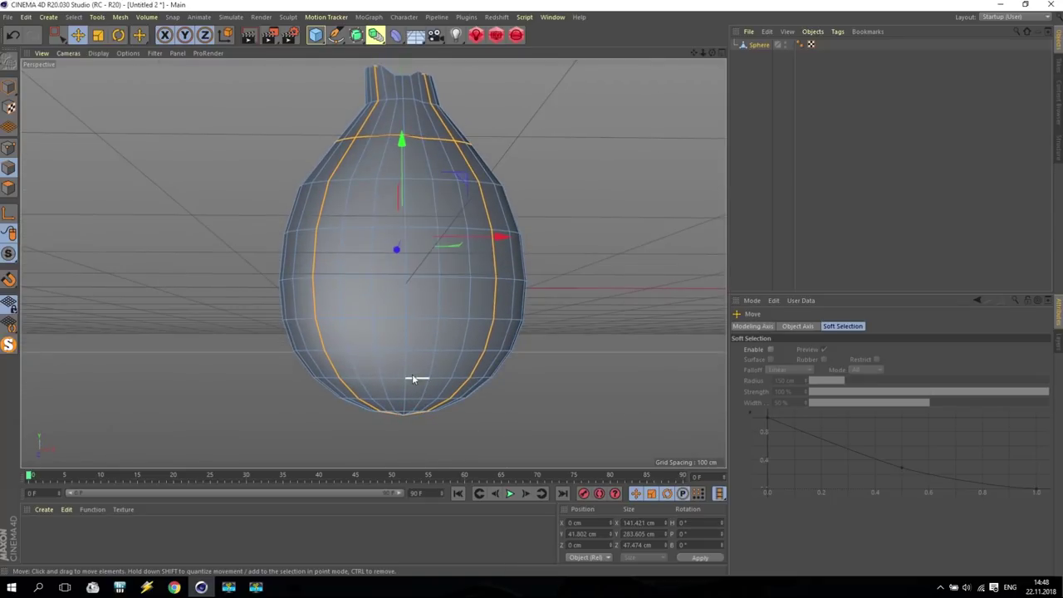
shift+click(414, 380)
alt+drag(591, 305, 284, 326)
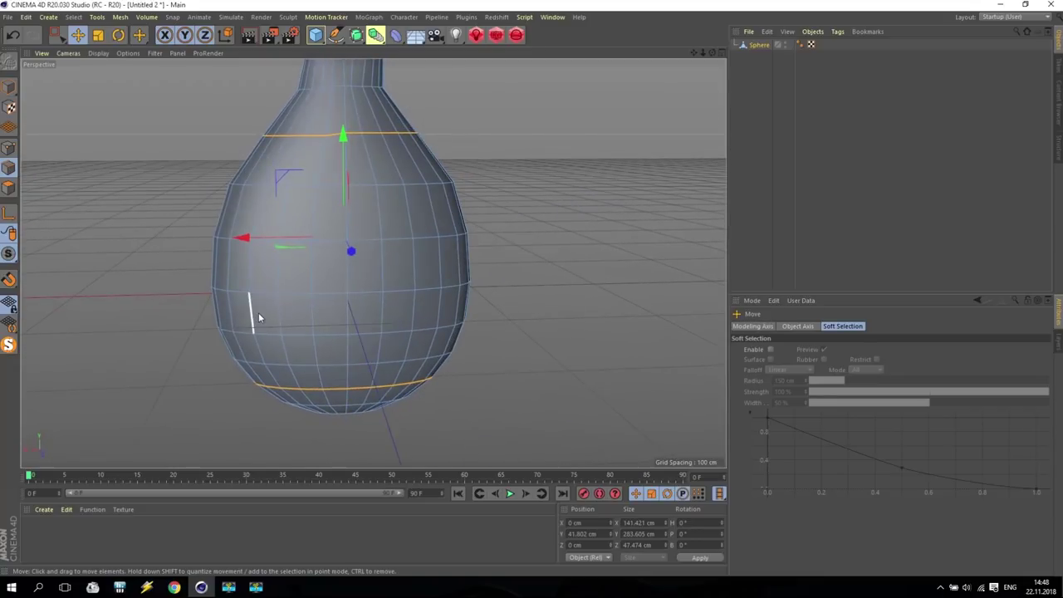
shift+click(253, 313)
shift+click(439, 308)
alt+drag(327, 324, 510, 327)
In the front view, use Live Selection with Only Select Visible Elements off to deselect the frame edges extending past its upper corners
click(56, 34)
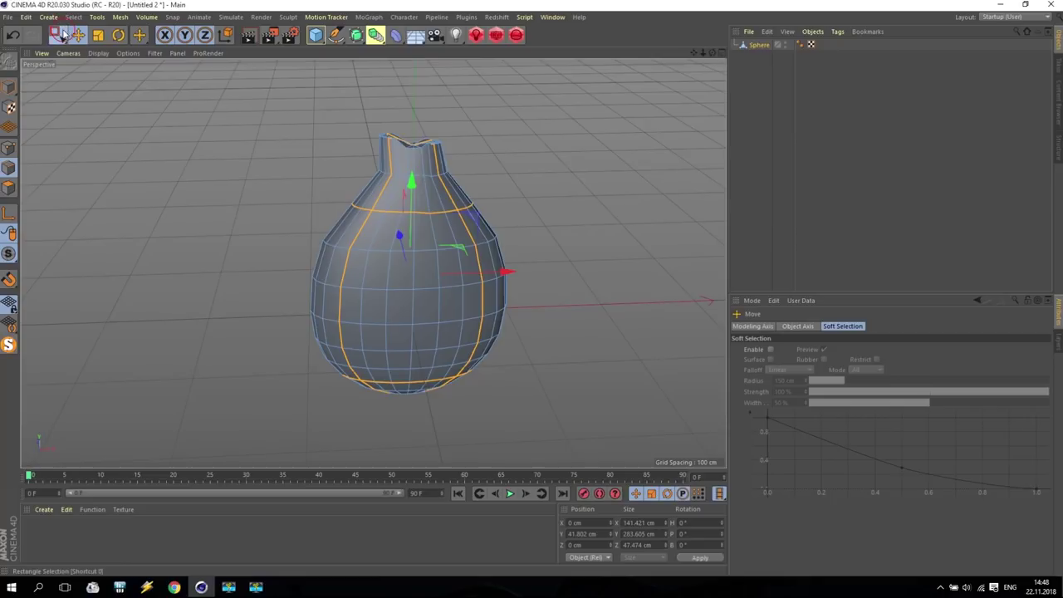
click(115, 52)
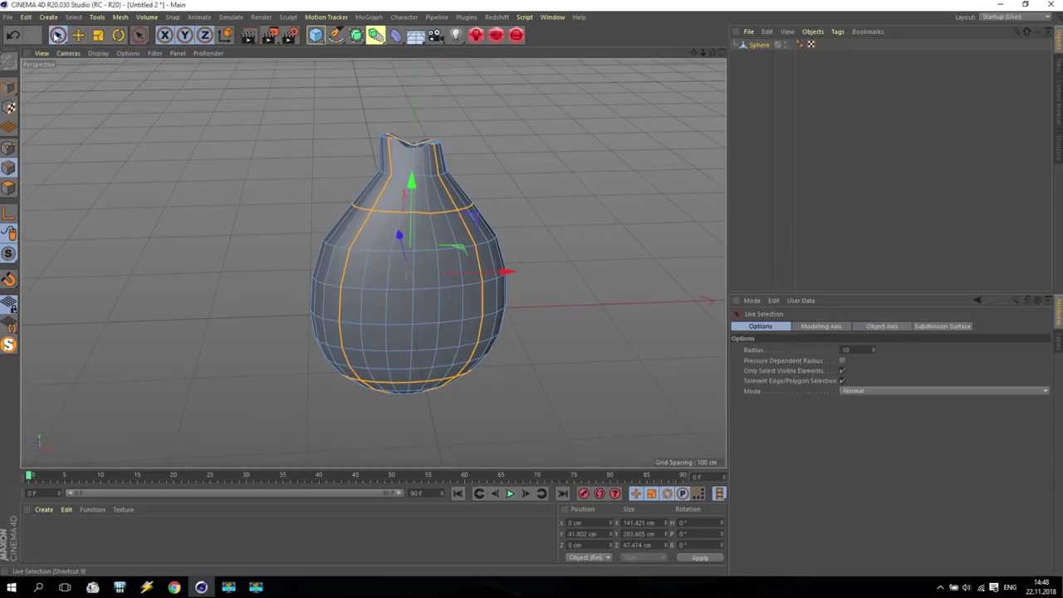
middle_click(380, 176)
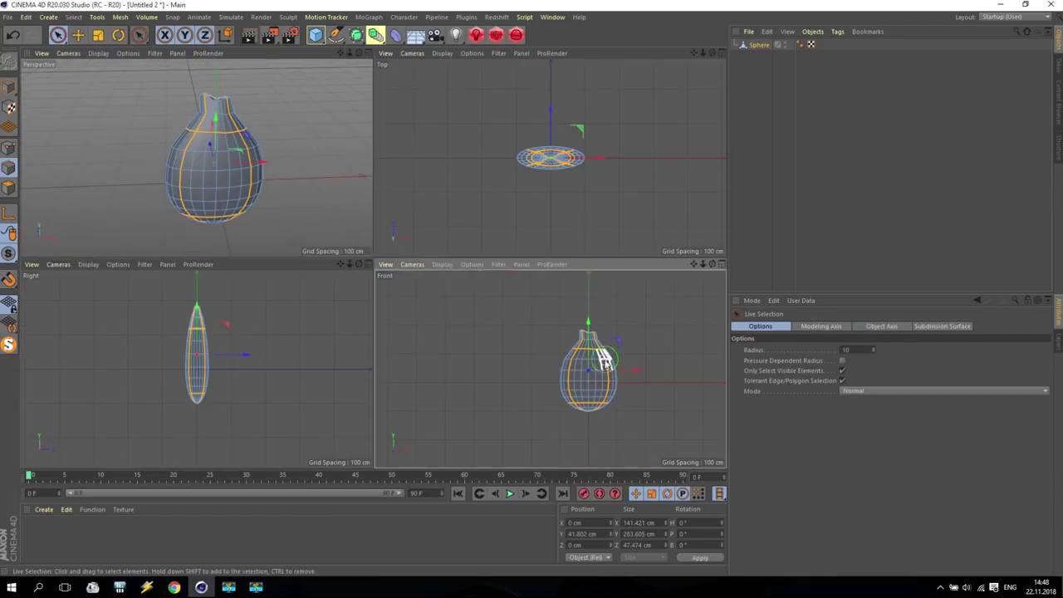
middle_click(569, 345)
scroll(546, 187, up, 4)
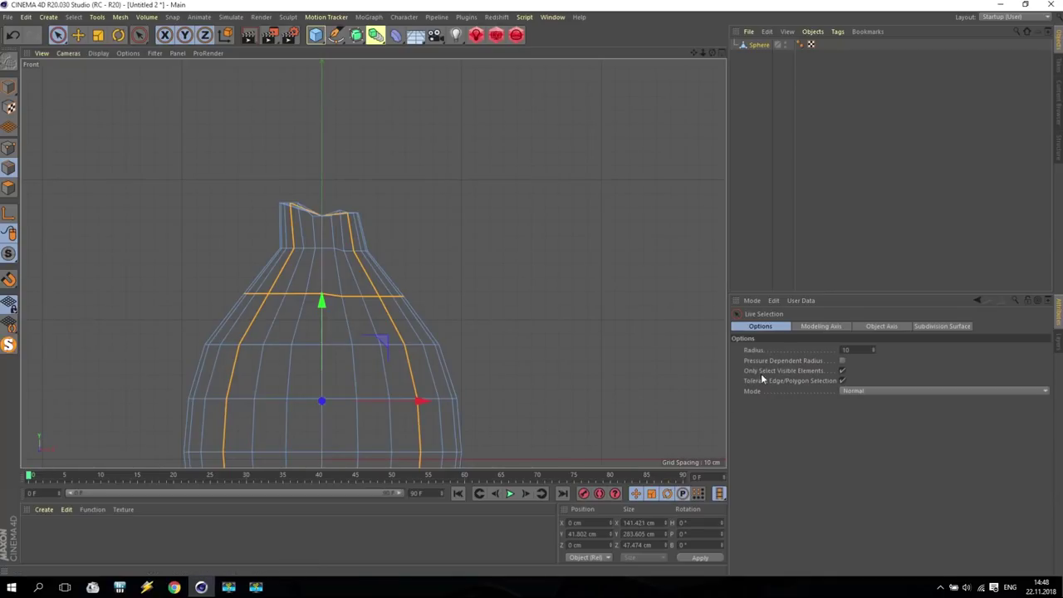
click(843, 371)
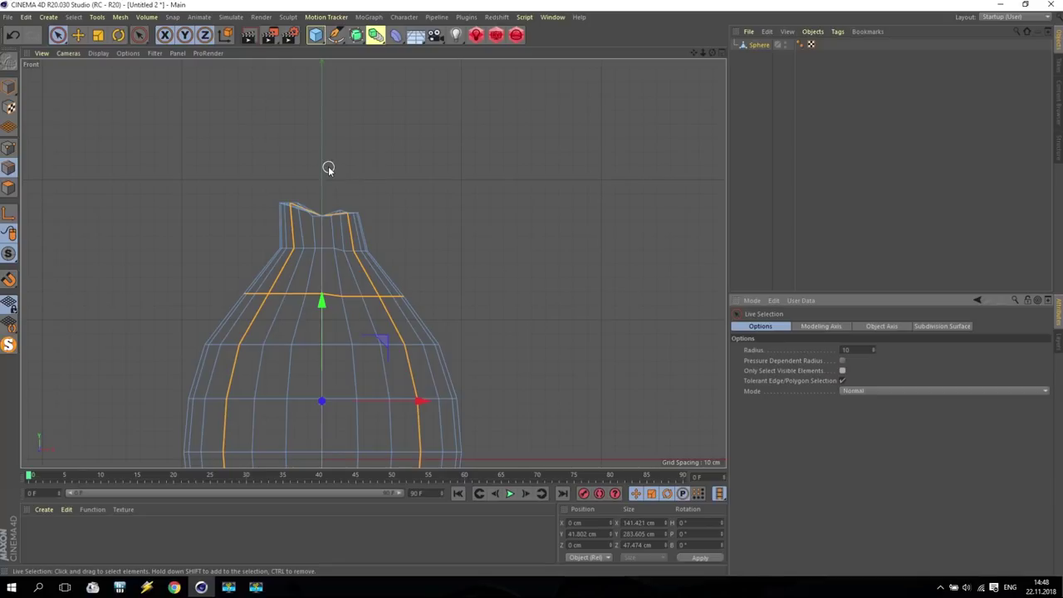
mouse_move(287, 200)
ctrl+mouse_down()
mouse_move(322, 218)
mouse_move(356, 218)
mouse_move(373, 280)
mouse_move(409, 299)
mouse_move(367, 253)
mouse_move(282, 260)
mouse_move(255, 295)
ctrl+mouse_up()
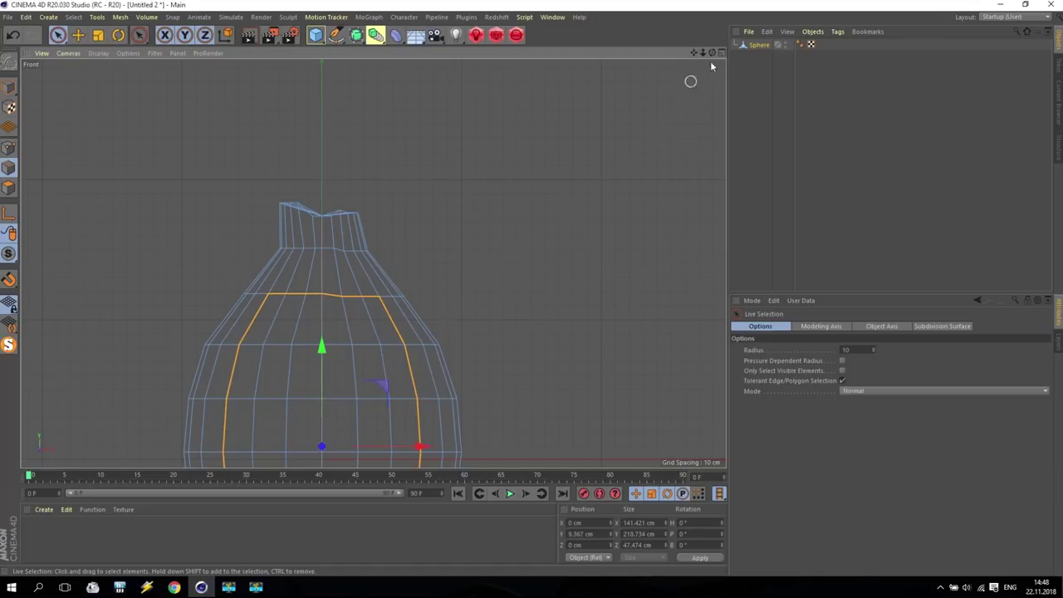
Deselect the edges that extend beyond the frame's lower corners and around the underside of the body
drag(694, 53, 701, 301)
key(ctrl)
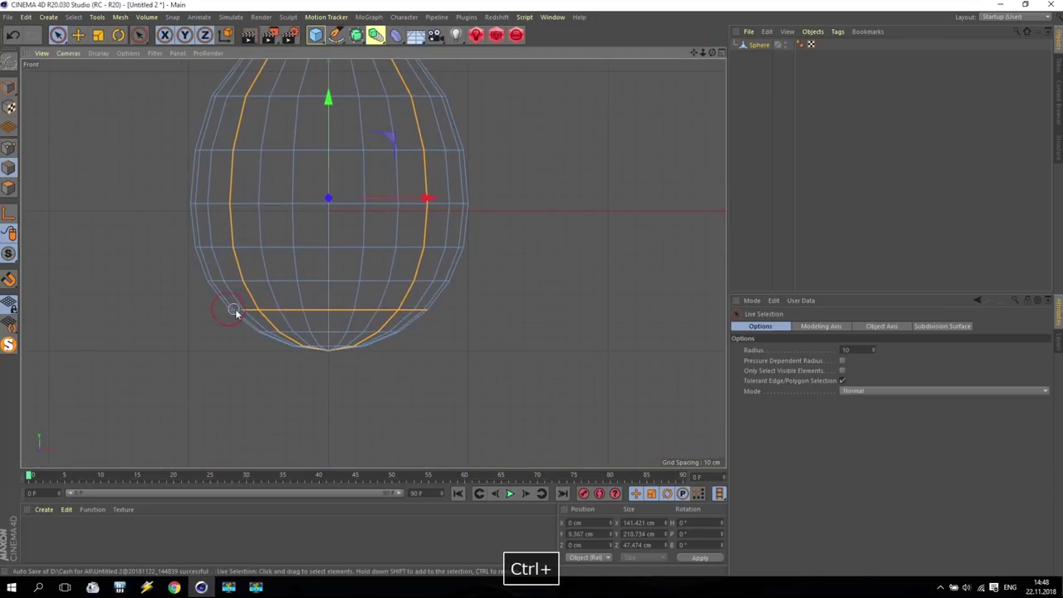
ctrl+drag(352, 354, 397, 335)
scroll(431, 314, down, 5)
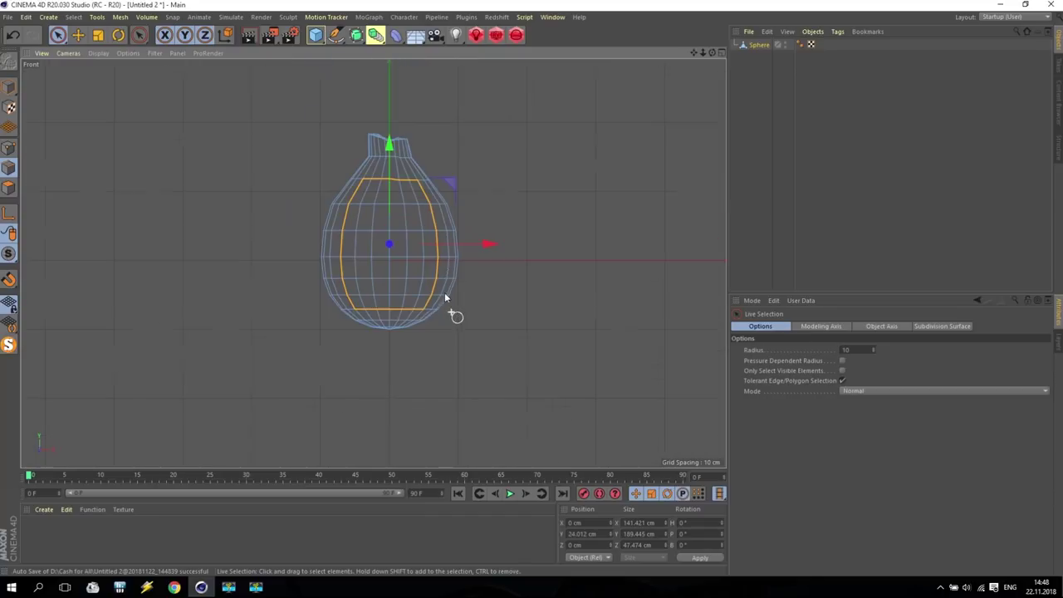
In the perspective view, bevel the selected frame edges with an offset of about 3.18 cm
middle_click(458, 191)
middle_click(239, 185)
alt+drag(235, 181, 366, 229)
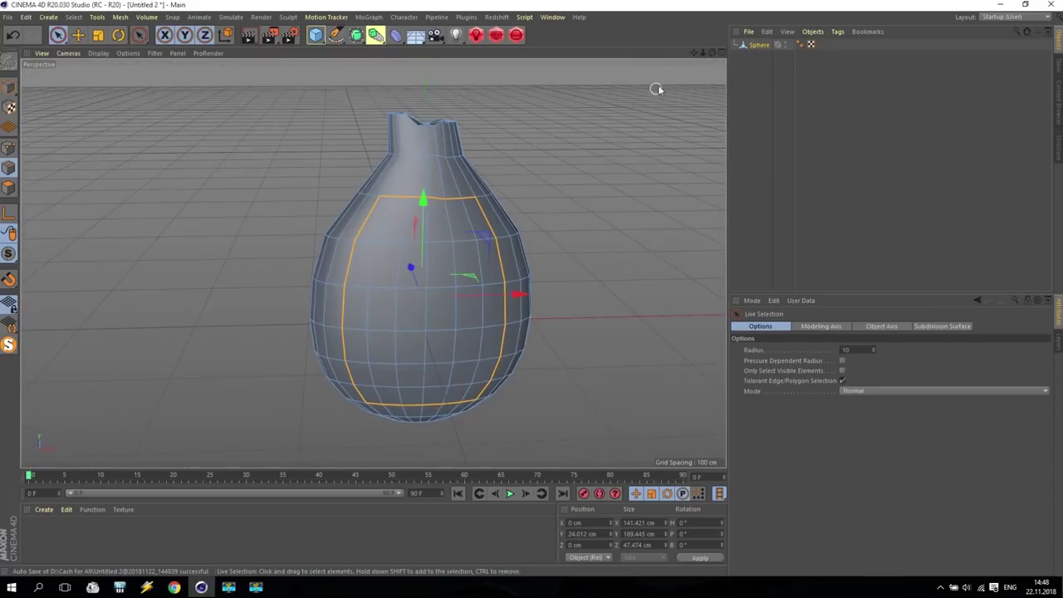
drag(694, 52, 581, 33)
scroll(297, 178, up, 3)
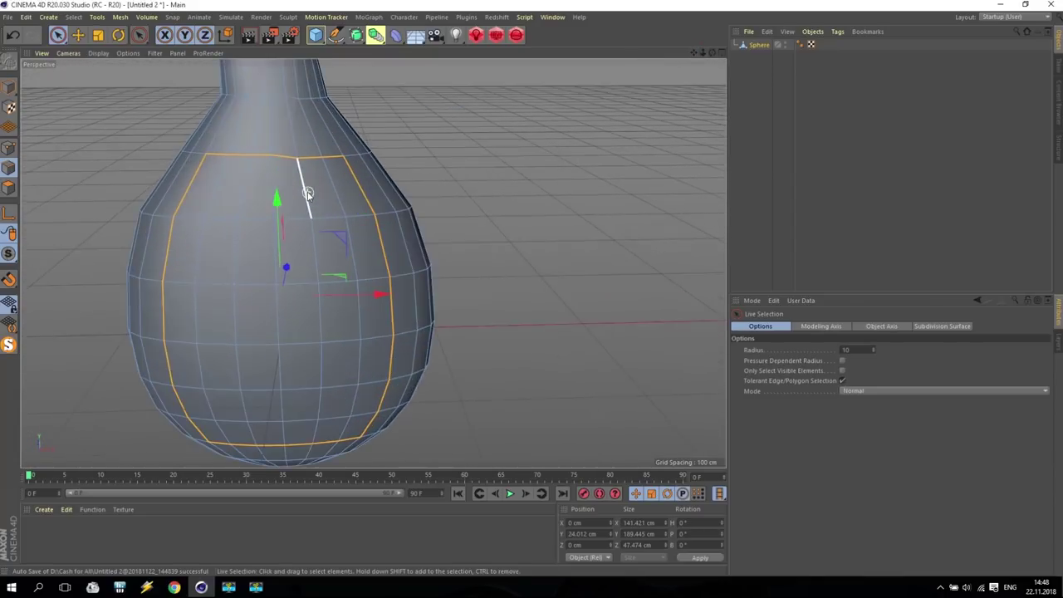
right_click(270, 157)
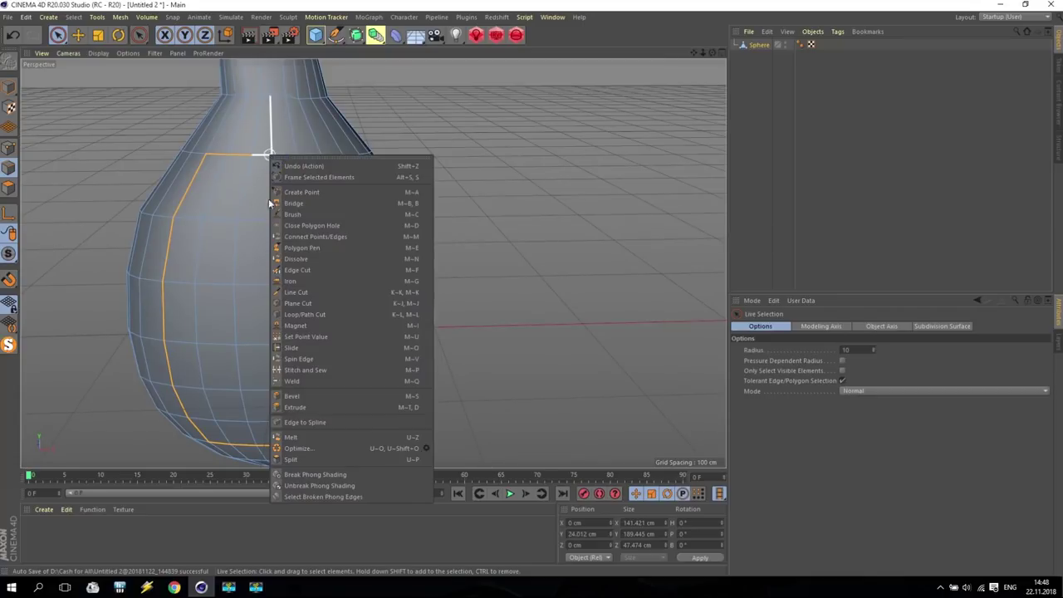
click(292, 396)
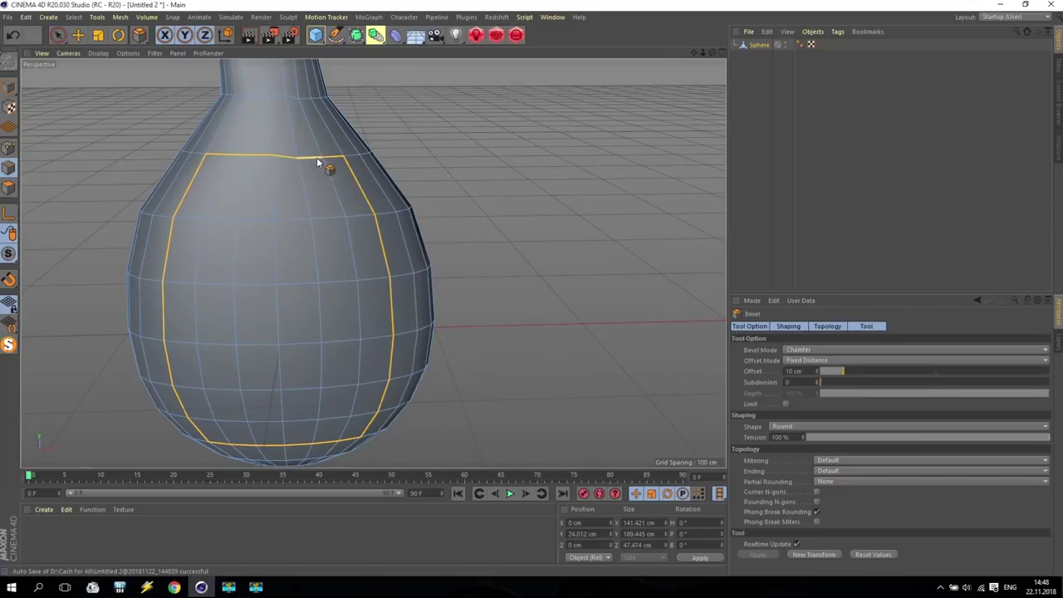
drag(316, 157, 329, 157)
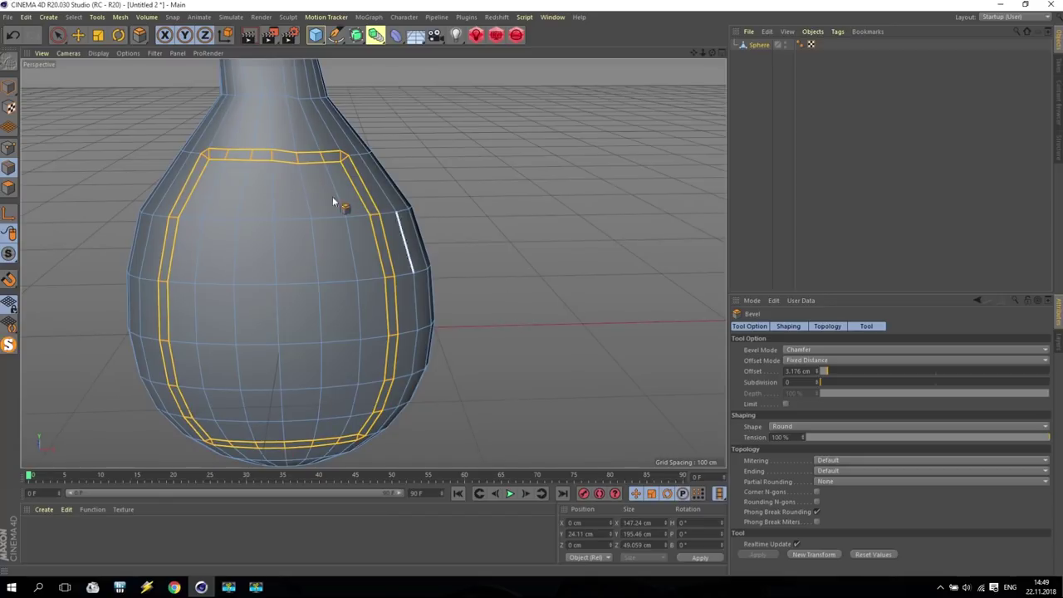
Select all polygons, and in the front view deselect those on the neck, the shoulders and the upper right side outside the beveled frame
click(9, 189)
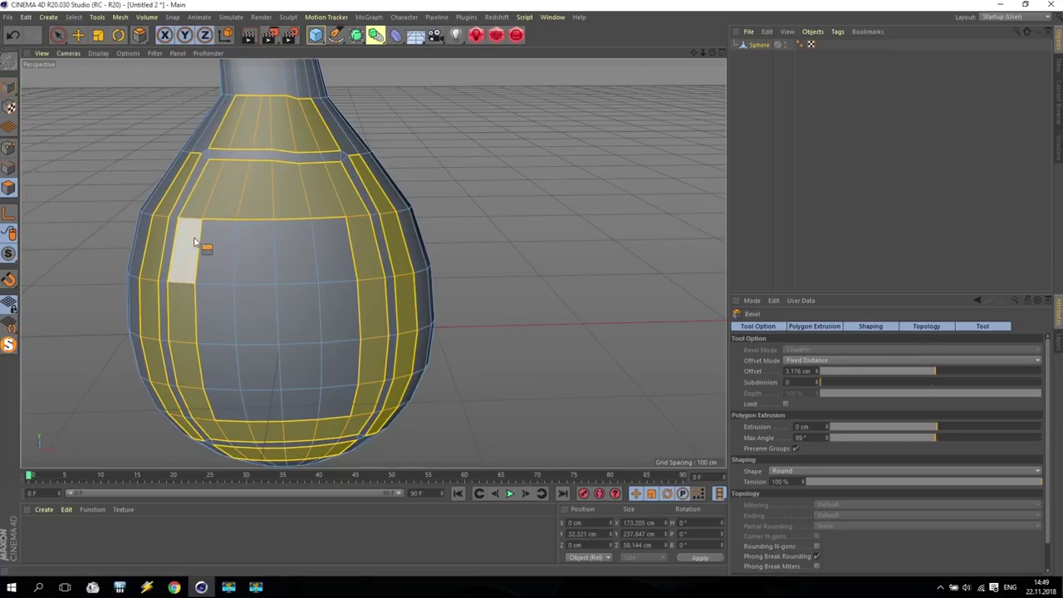
scroll(111, 208, down, 3)
key(ctrl+a)
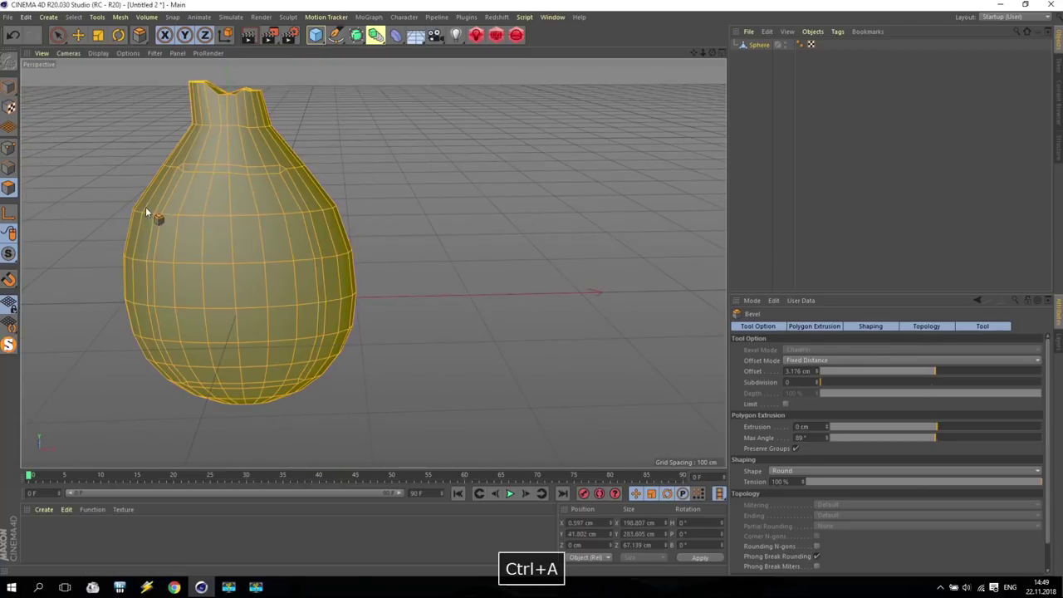
middle_click(230, 159)
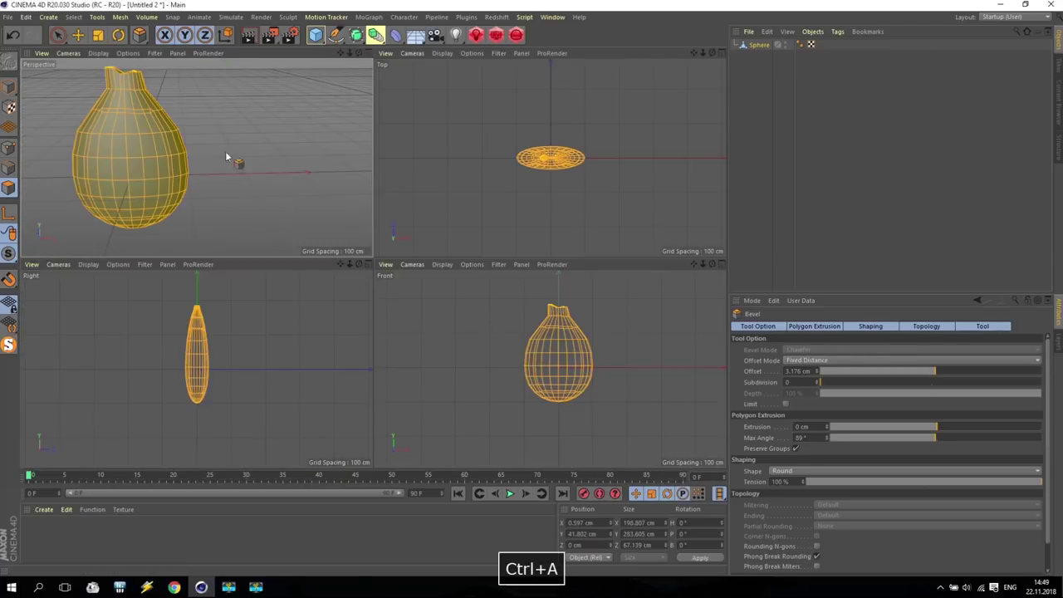
click(57, 34)
middle_click(580, 329)
scroll(423, 241, up, 2)
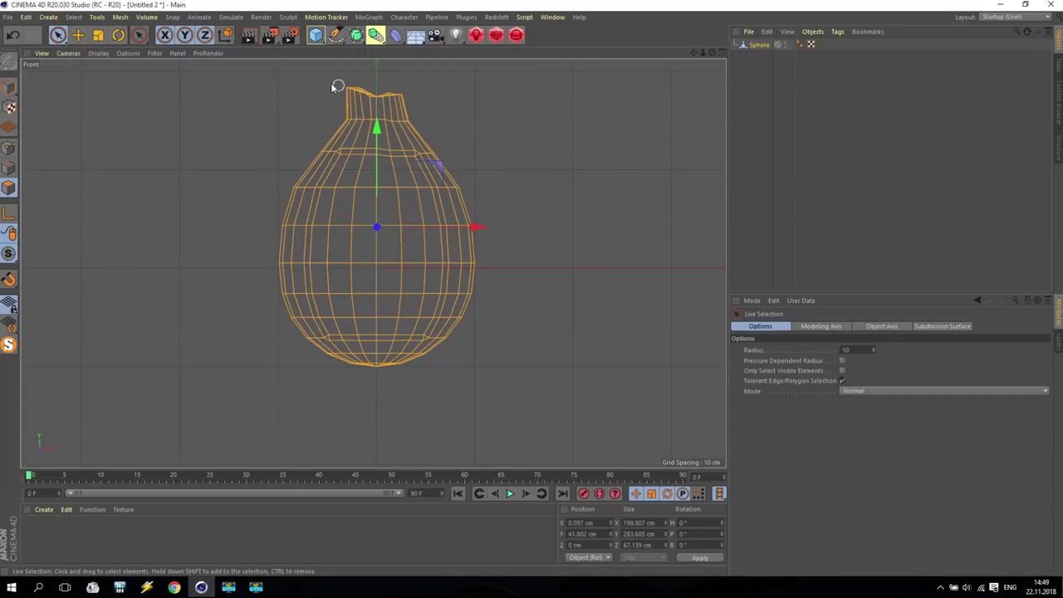
scroll(330, 88, up, 3)
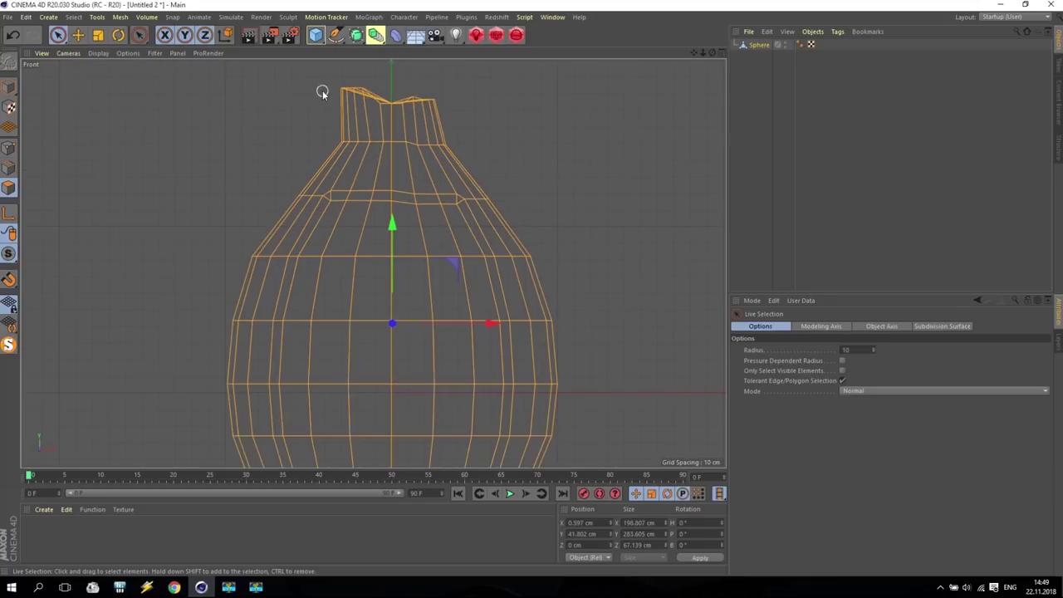
mouse_move(323, 92)
ctrl+mouse_down()
mouse_move(430, 81)
mouse_move(452, 158)
ctrl+mouse_up()
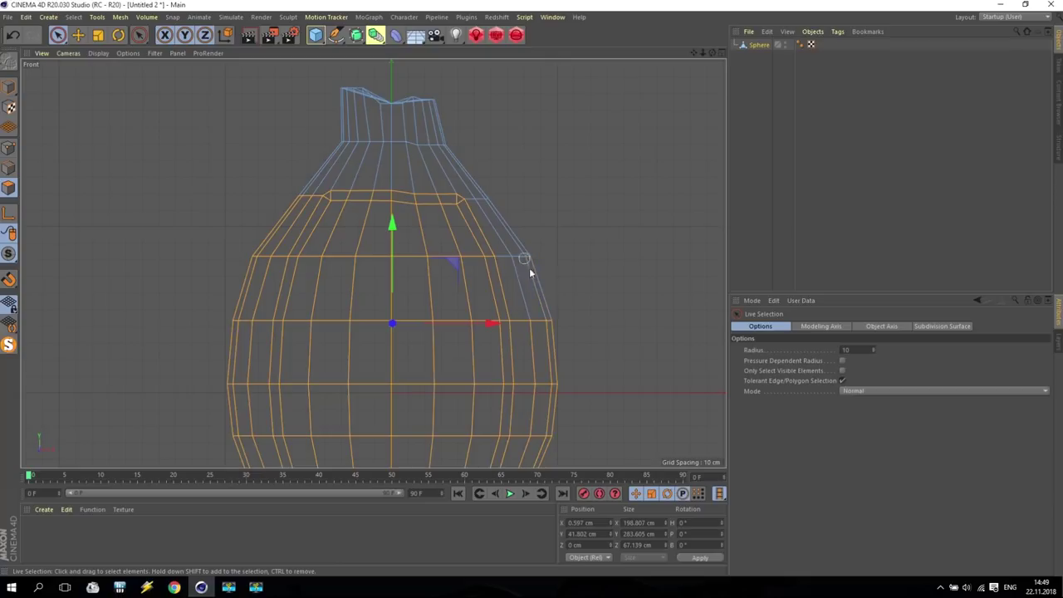
Deselect the remaining polygons inside and outside the frame, keeping only the narrow beveled strip selected, and return to the perspective view
mouse_move(427, 244)
ctrl+mouse_down()
mouse_move(460, 256)
mouse_move(380, 254)
ctrl+mouse_up()
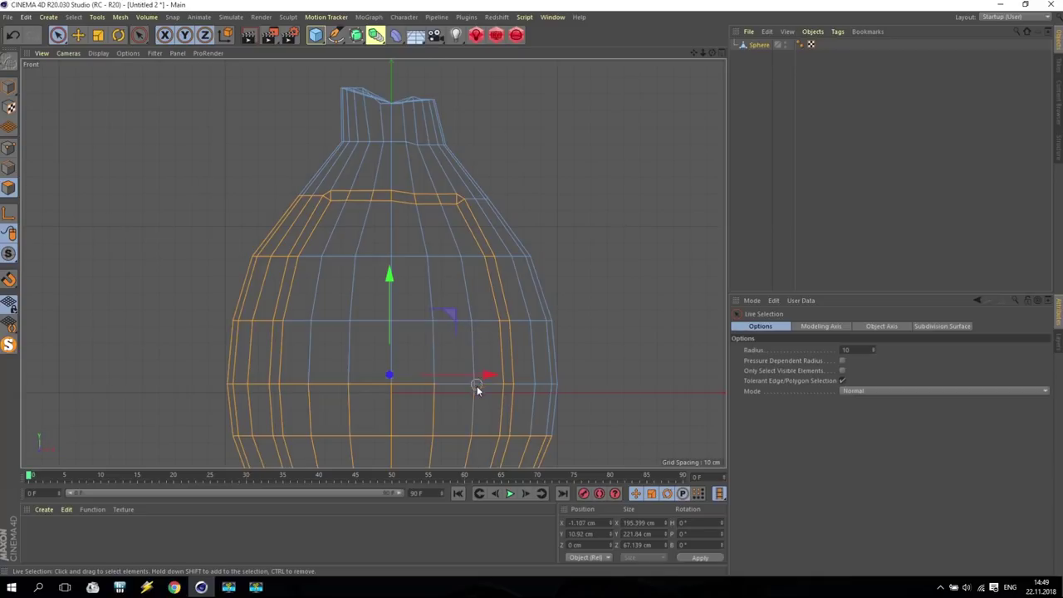
ctrl+drag(415, 437, 311, 440)
drag(695, 52, 624, 178)
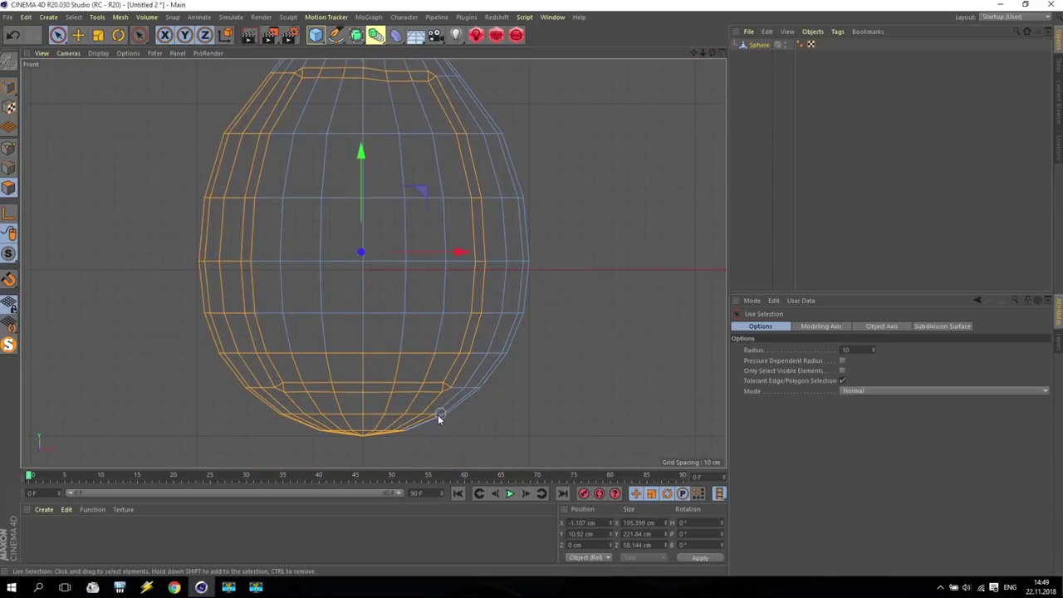
ctrl+drag(300, 417, 334, 419)
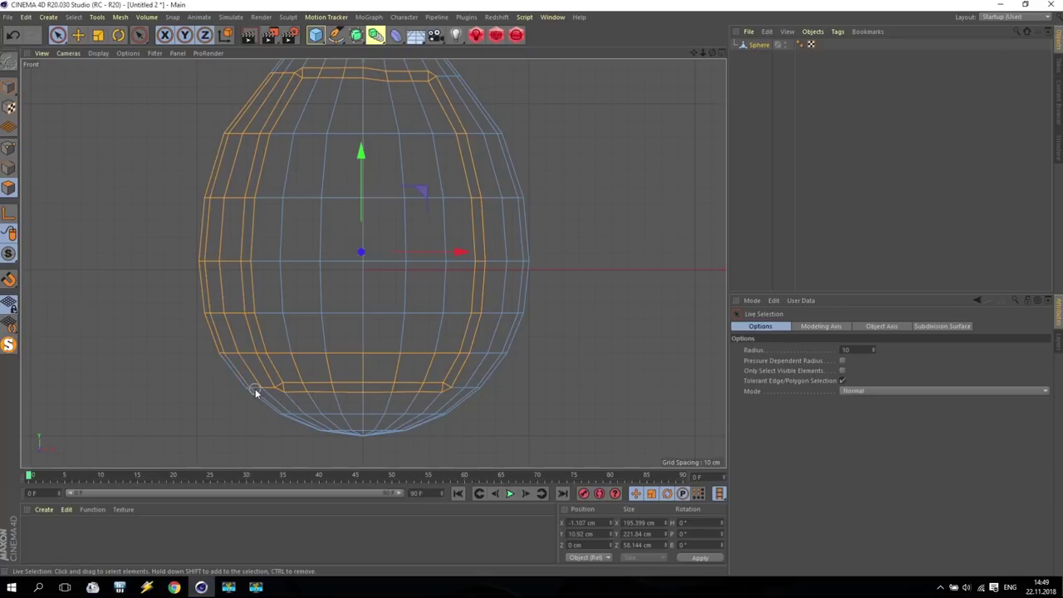
ctrl+drag(232, 358, 212, 314)
ctrl+drag(238, 114, 263, 85)
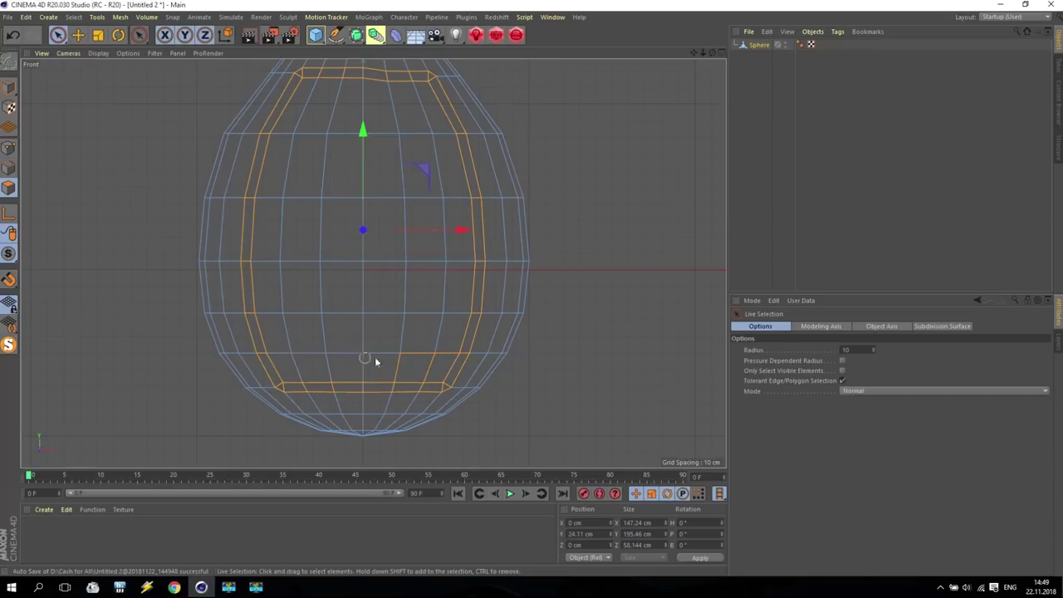
ctrl+click(422, 403)
middle_click(557, 150)
middle_click(202, 161)
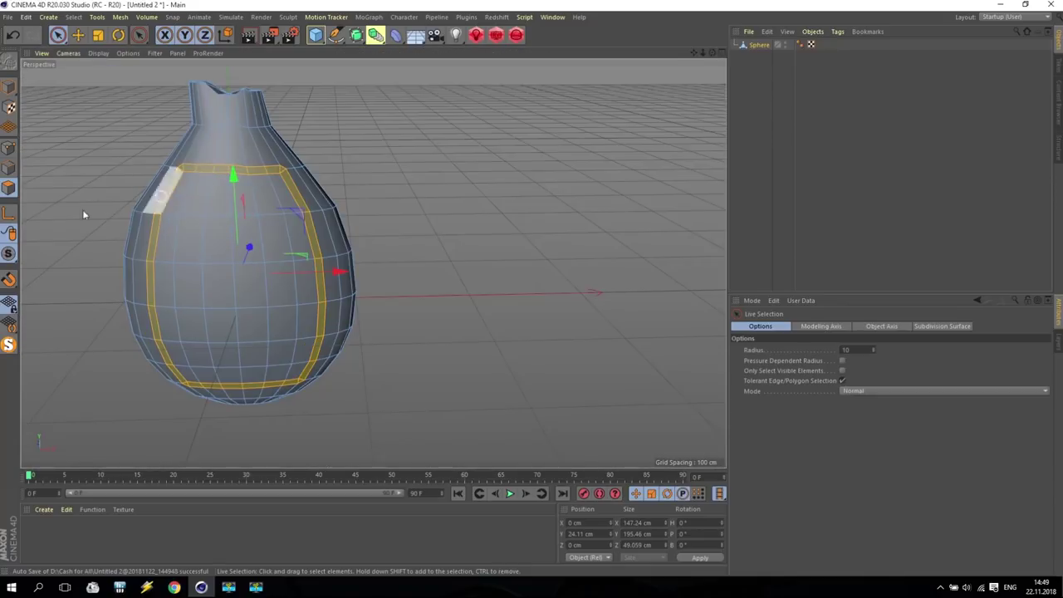
In the top view, scale the beveled strip along Z to about 63%, roughly 31 cm deep
click(98, 35)
middle_click(424, 152)
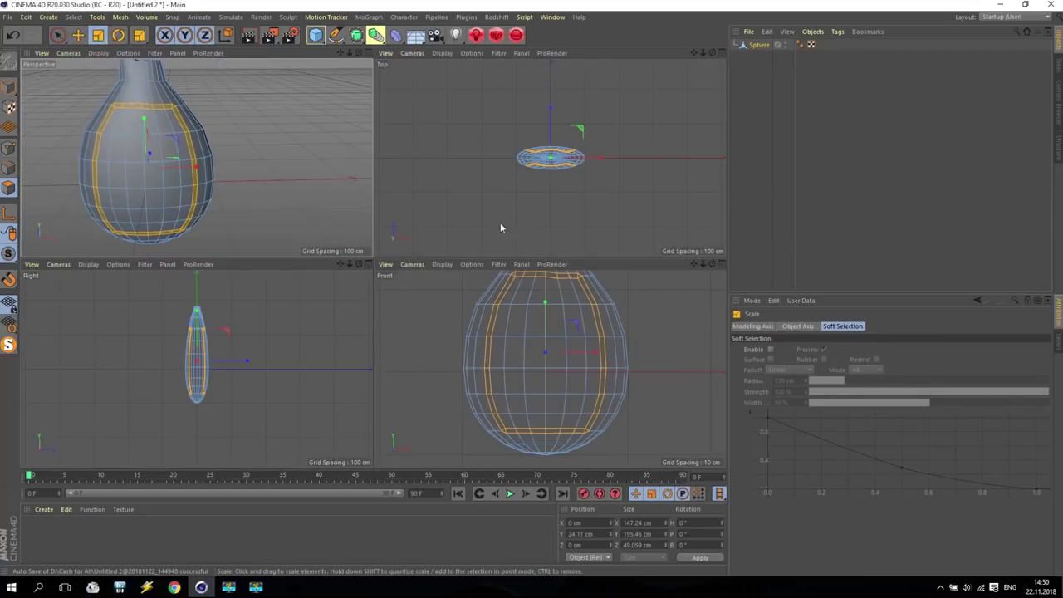
middle_click(550, 156)
scroll(407, 249, up, 5)
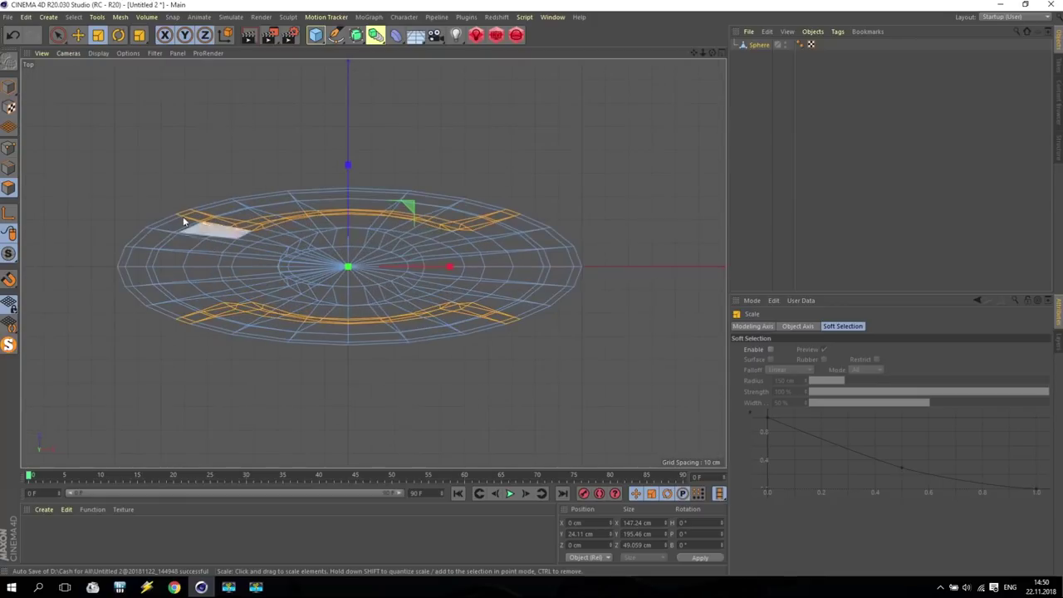
drag(415, 240, 461, 192)
drag(347, 167, 348, 205)
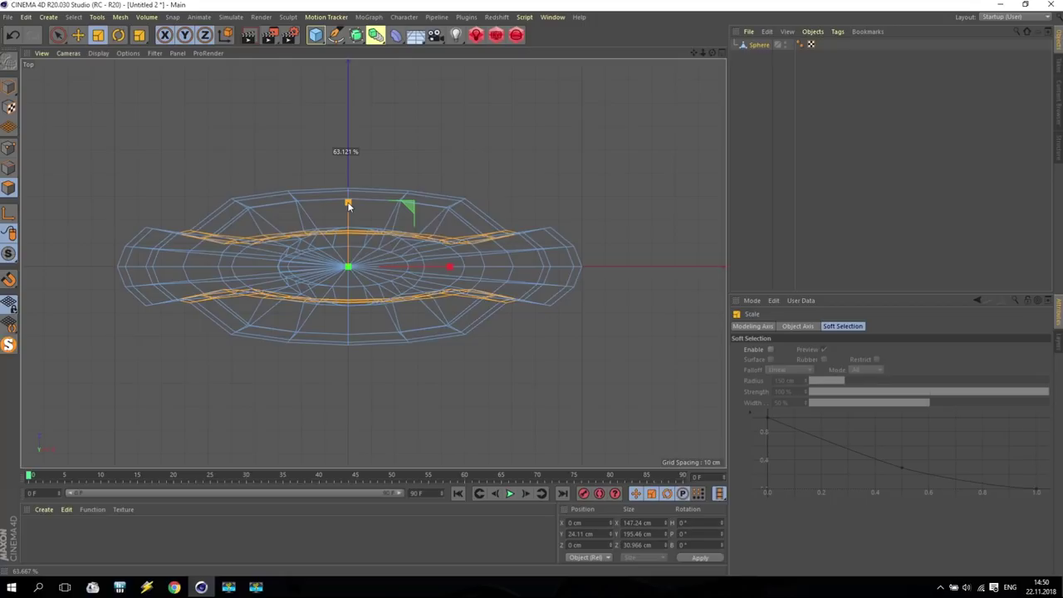
drag(348, 205, 348, 205)
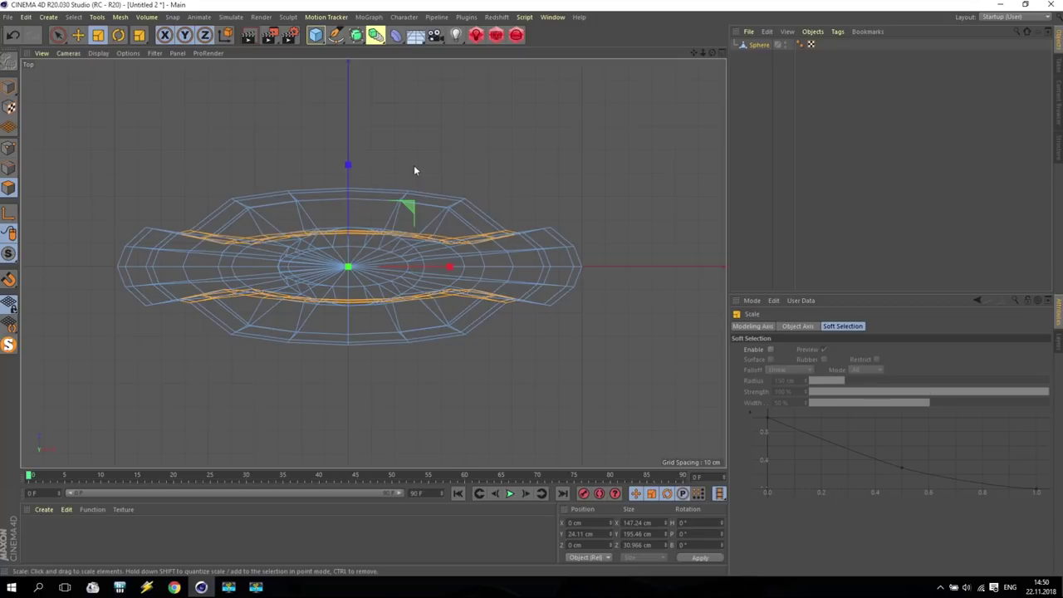
Rectangle-select the bulging outer points on the positive Z side in the top view and move them inward to about Z 18 cm
click(8, 151)
drag(57, 35, 118, 70)
scroll(346, 202, up, 3)
drag(335, 156, 379, 219)
drag(221, 155, 513, 229)
drag(359, 100, 360, 112)
drag(105, 157, 646, 245)
drag(362, 135, 368, 181)
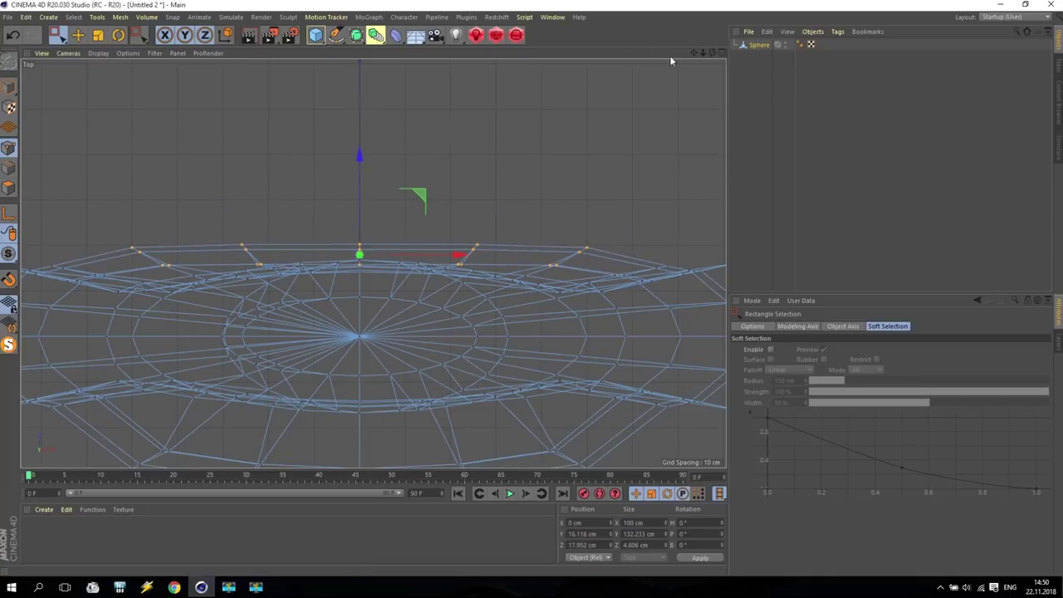
Rectangle-select the bulging outer points on the negative Z side in the top view and move them inward to about Z -17 cm
drag(694, 53, 402, 324)
drag(360, 288, 361, 281)
drag(203, 407, 486, 313)
drag(357, 276, 356, 247)
drag(89, 445, 586, 301)
drag(363, 247, 372, 201)
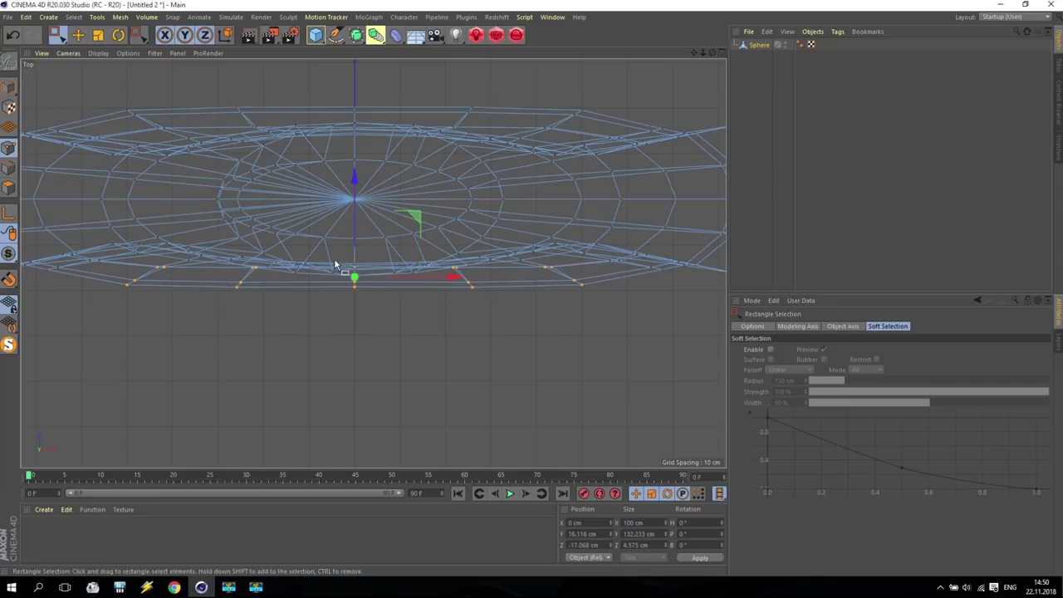
scroll(335, 264, down, 2)
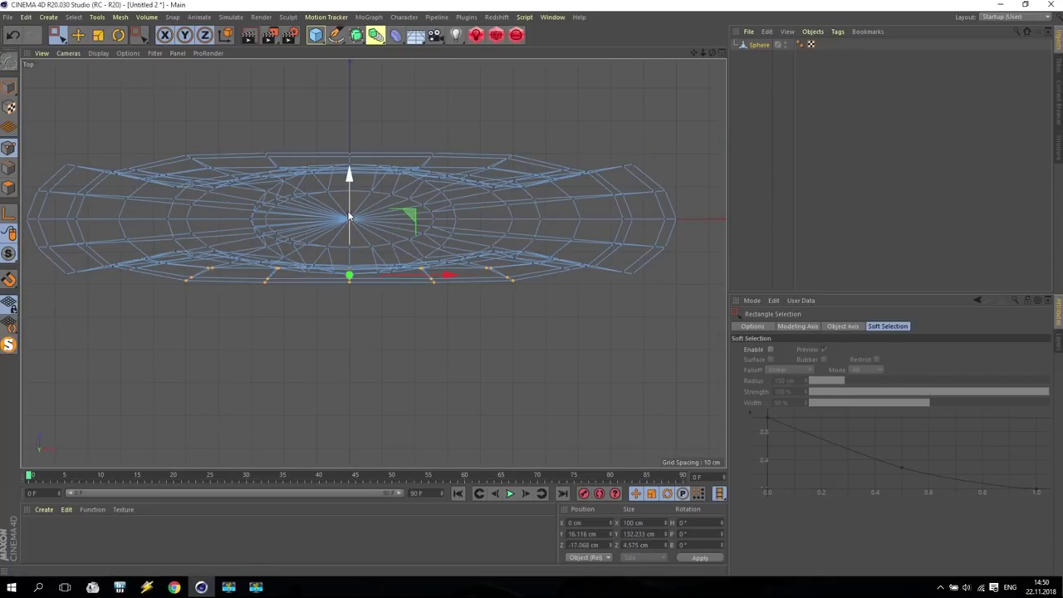
drag(349, 216, 351, 215)
Examine the flattened front face and beveled frame of the body from several angles in the perspective view
middle_click(351, 134)
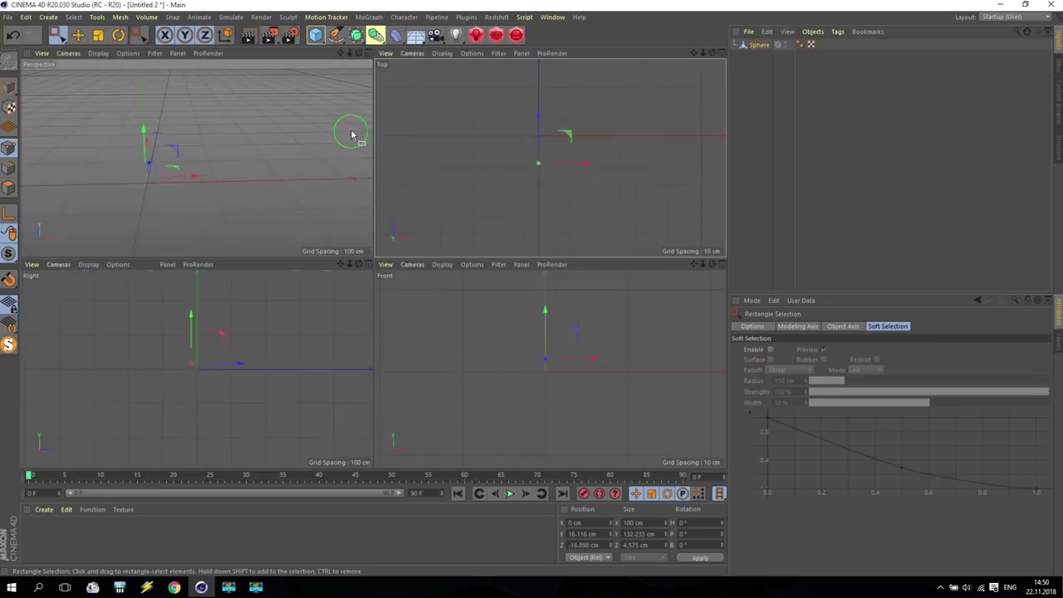
middle_click(216, 176)
scroll(214, 172, down, 2)
scroll(210, 159, up, 1)
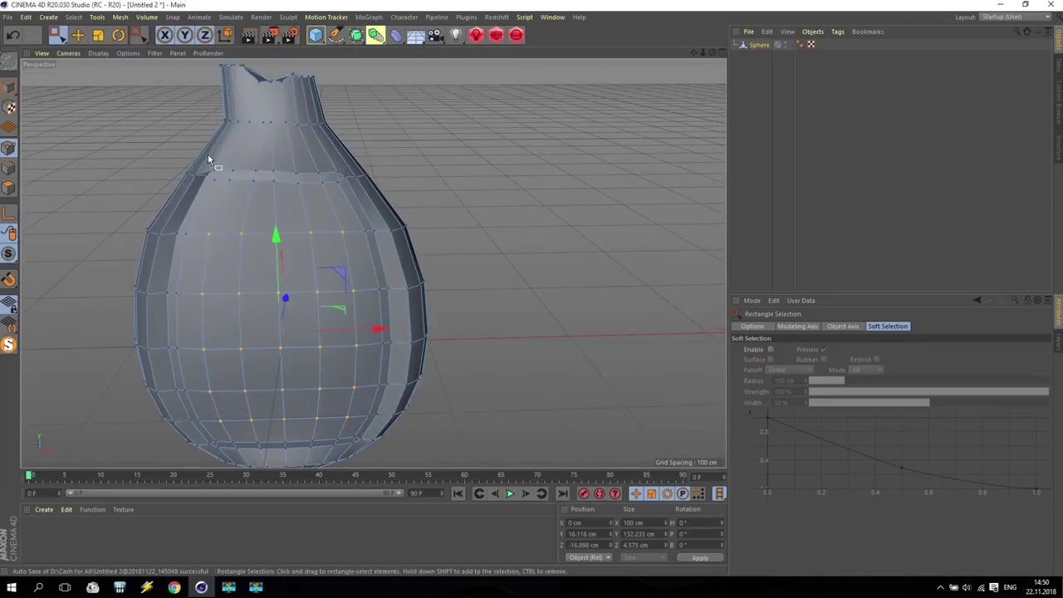
scroll(196, 151, up, 3)
scroll(170, 163, down, 3)
scroll(154, 172, up, 1)
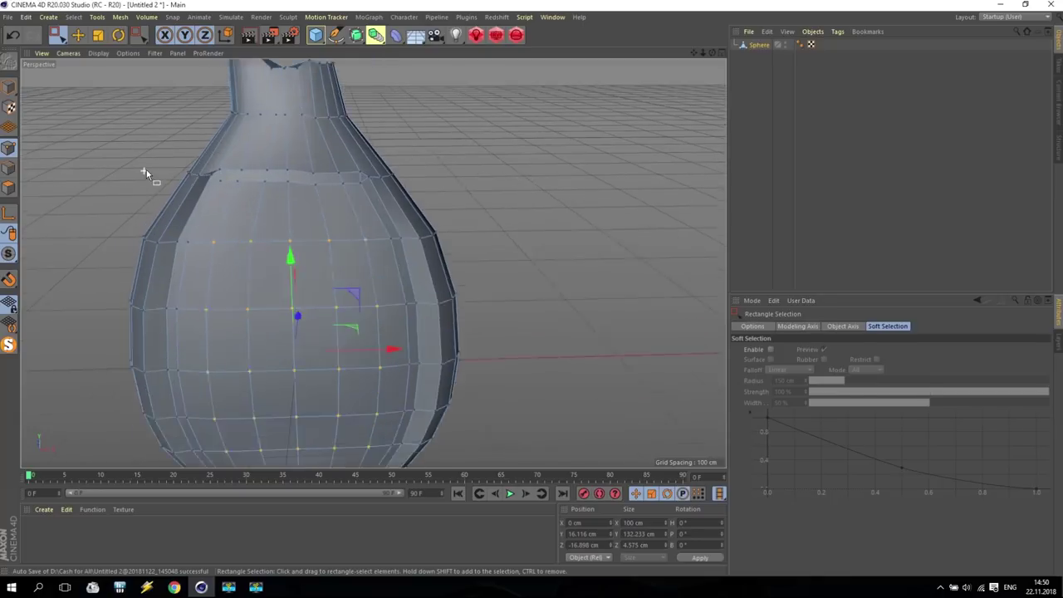
scroll(162, 167, up, 3)
alt+drag(292, 159, 333, 161)
scroll(348, 191, down, 2)
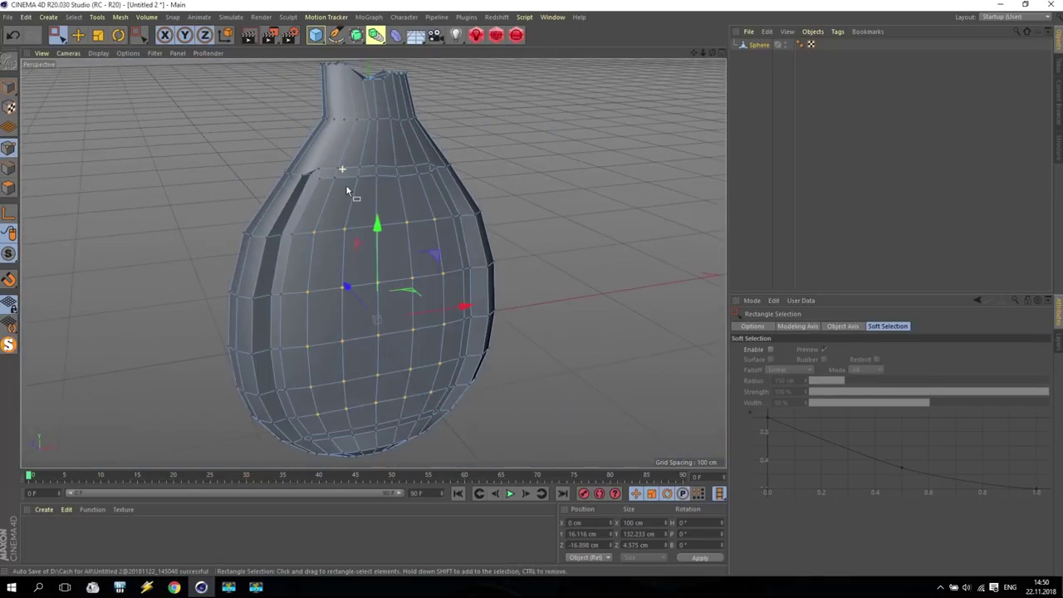
scroll(347, 191, down, 2)
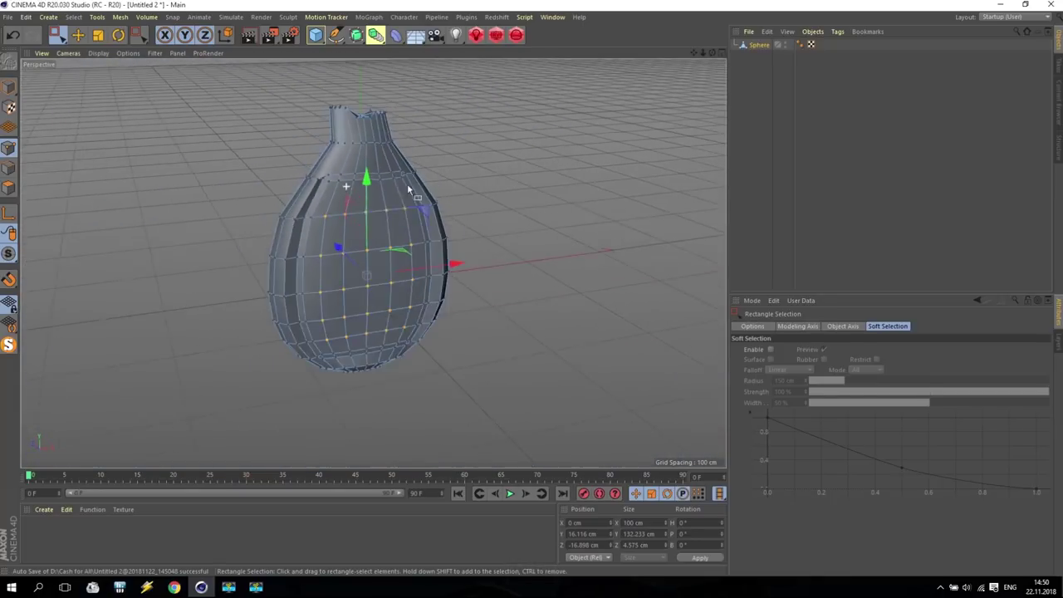
Place the Sphere under a new Subdivision Surface, switch to Model mode, and check the smoothed body from above and from the front
alt+click(356, 36)
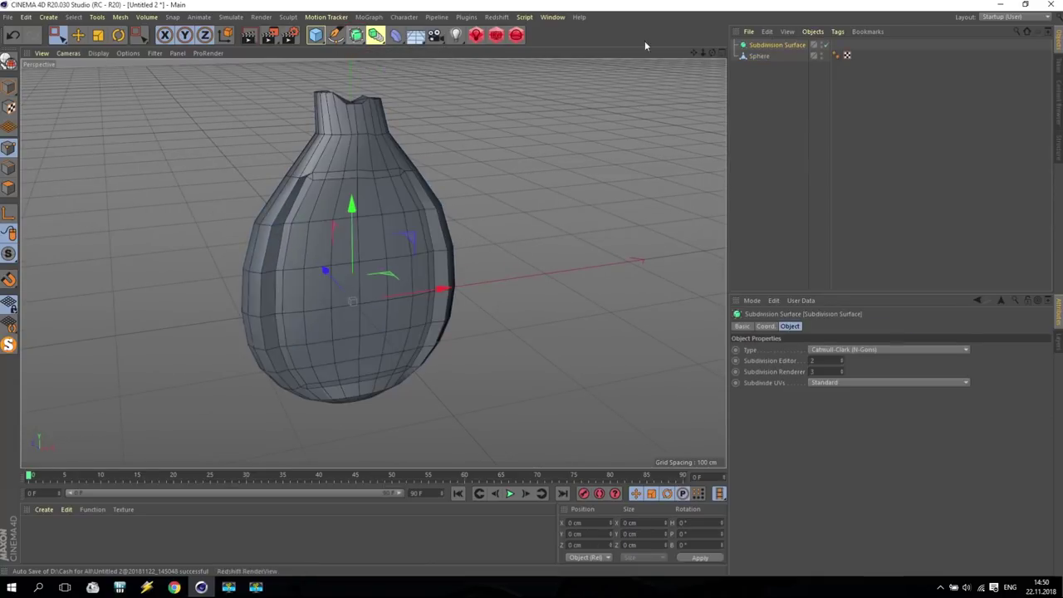
click(760, 56)
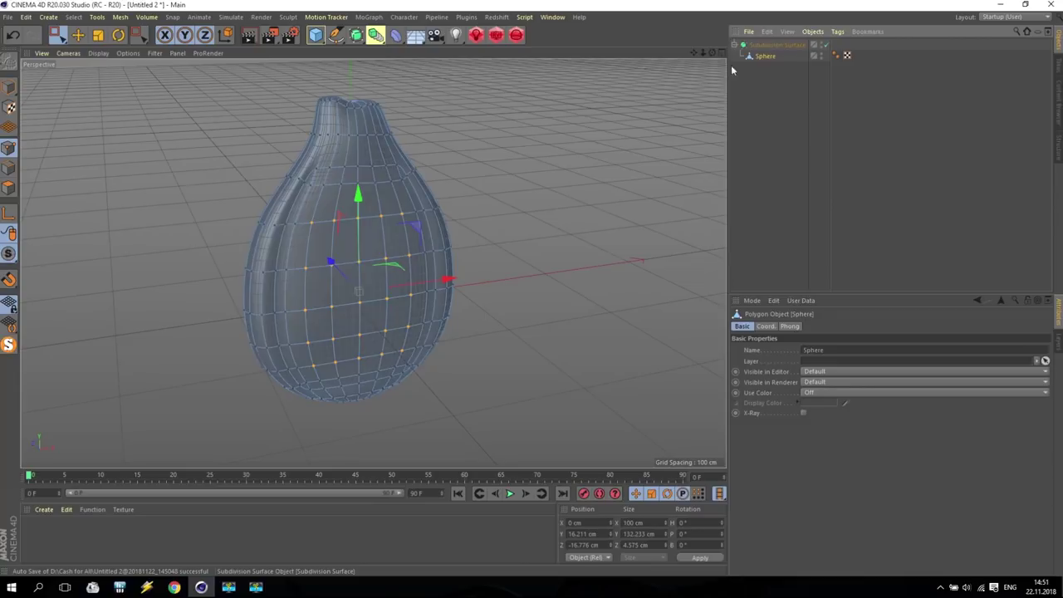
scroll(290, 205, up, 2)
alt+drag(291, 209, 330, 233)
click(9, 87)
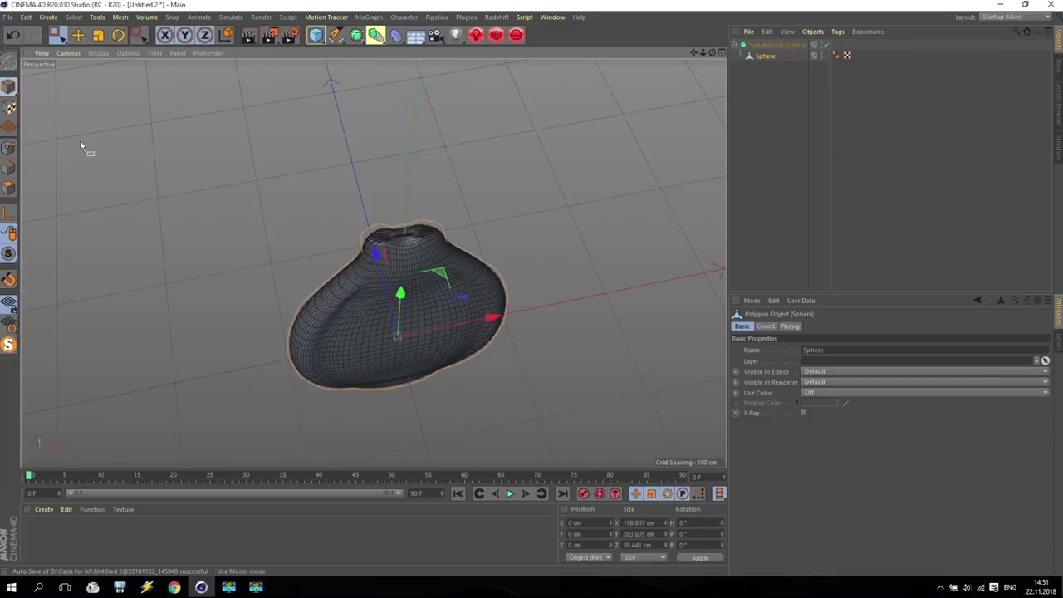
drag(700, 50, 700, 50)
alt+drag(505, 296, 631, 94)
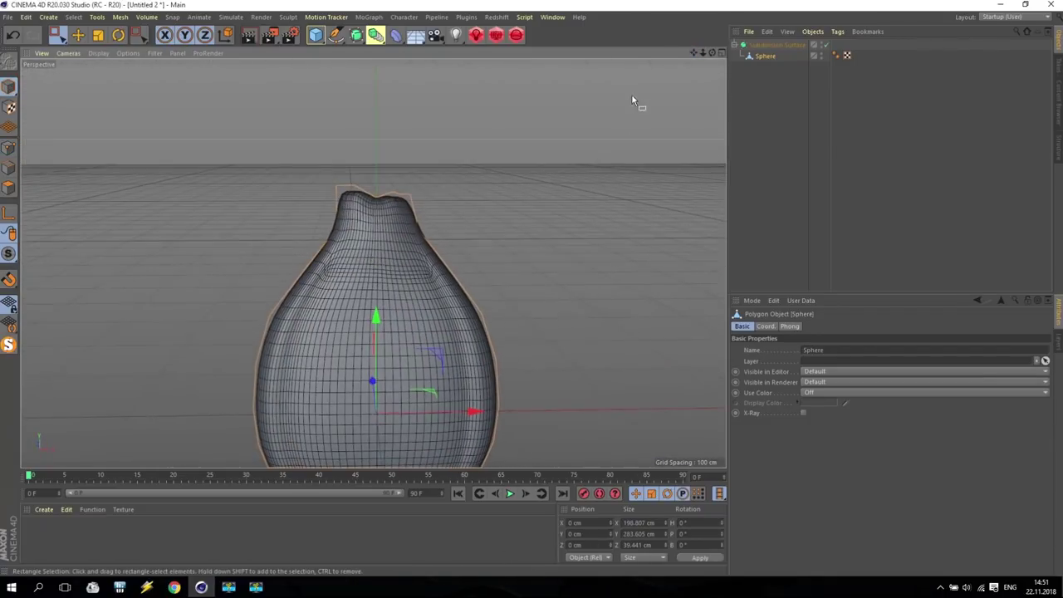
drag(700, 52, 608, 353)
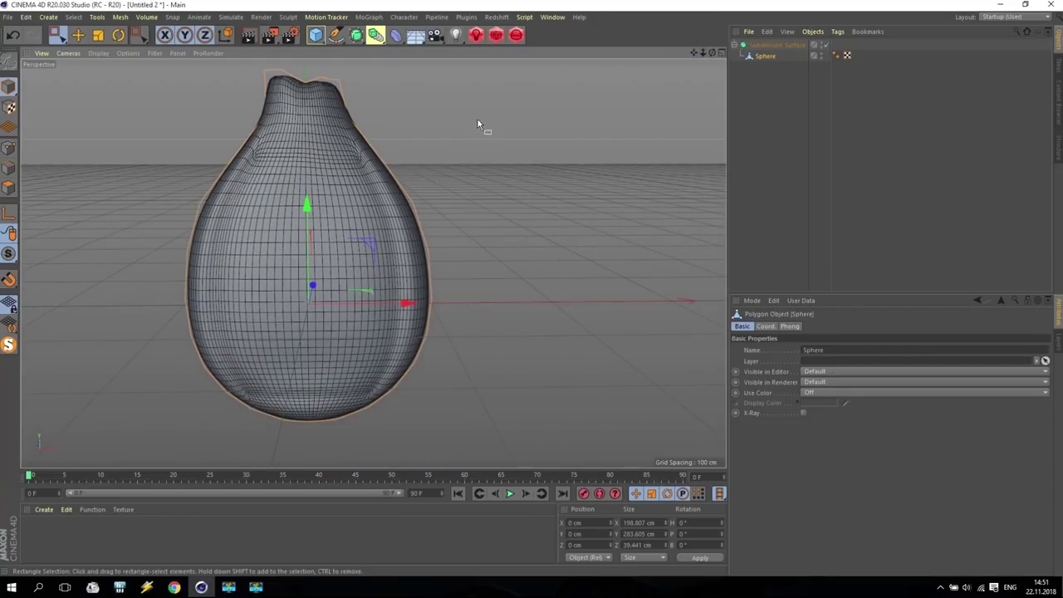
Add a Redshift dome light and load 15_beerse_living.hdr as its dome map
click(496, 37)
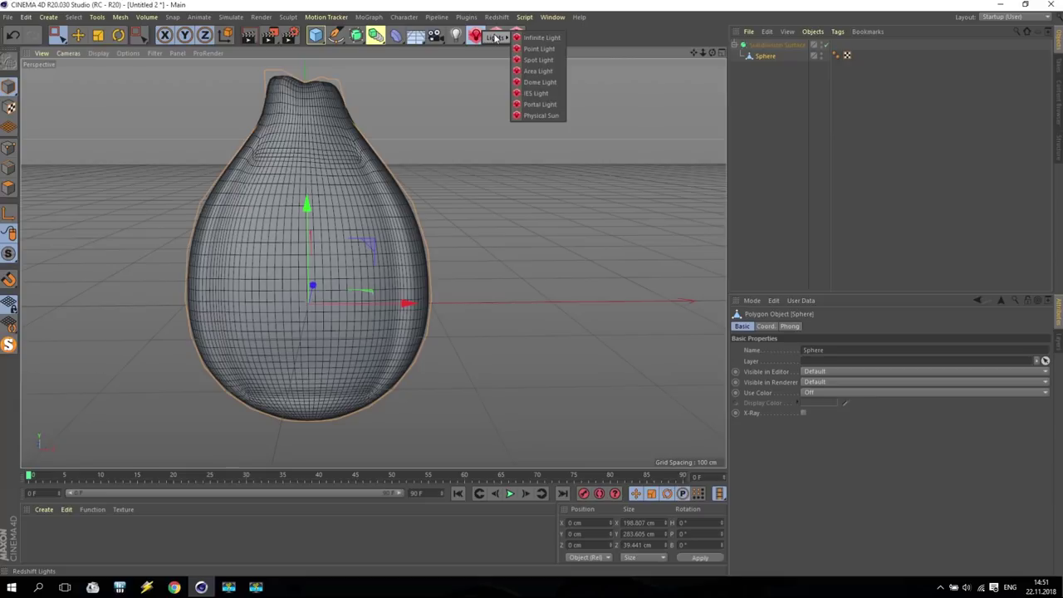
click(539, 81)
click(1029, 446)
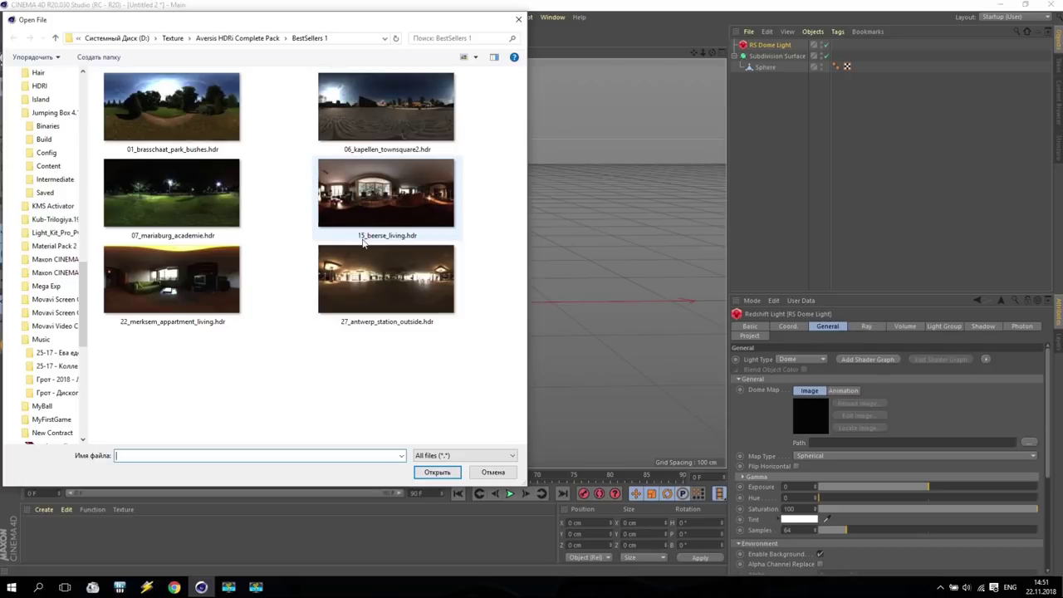
click(395, 211)
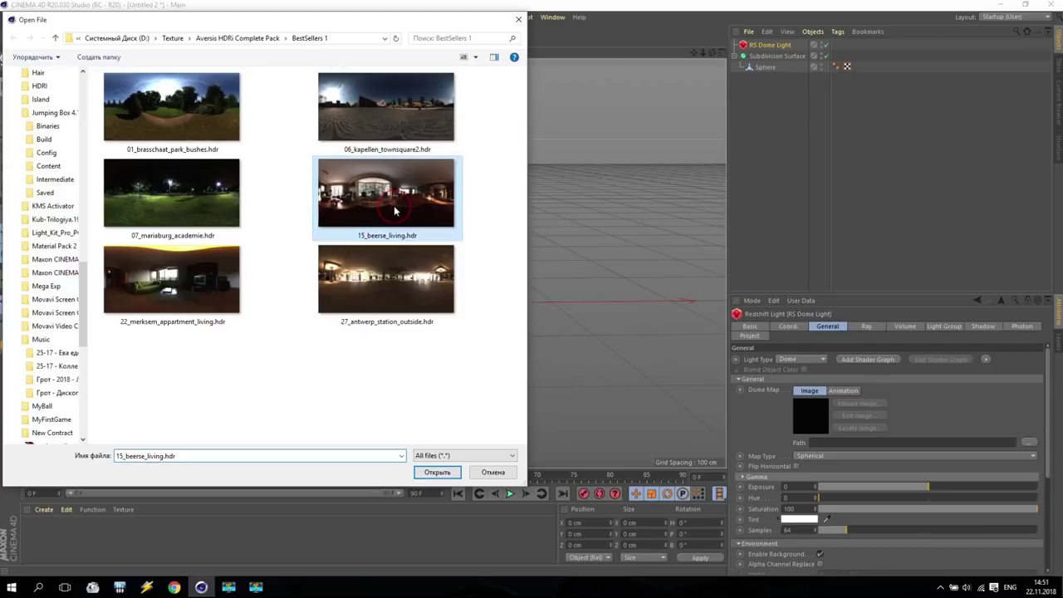
click(439, 472)
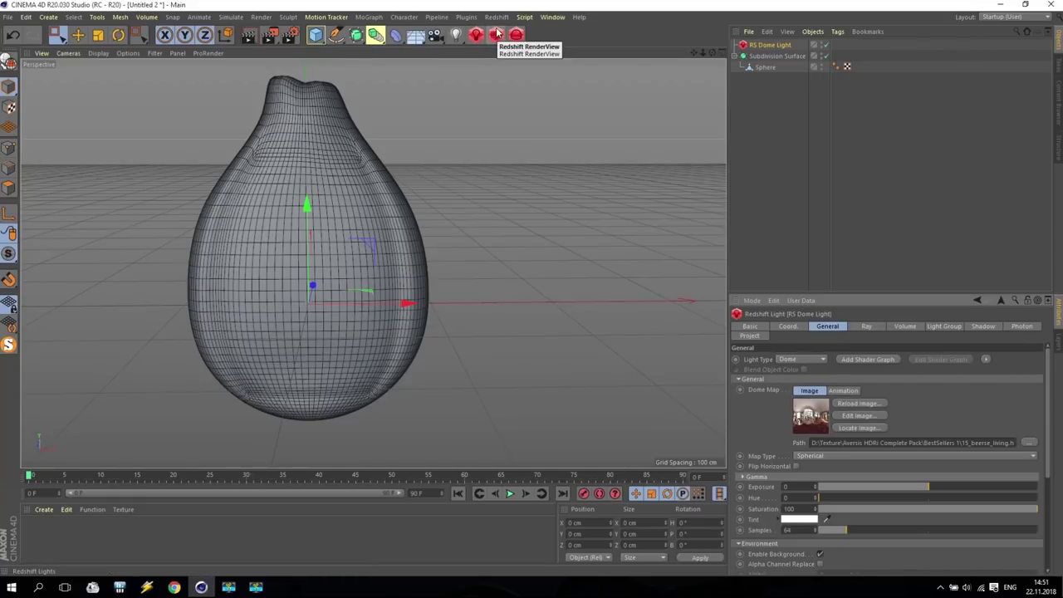
Set the renderer to Redshift in the render settings and the progressive rendering passes to 32
click(292, 34)
click(366, 49)
click(349, 106)
click(324, 90)
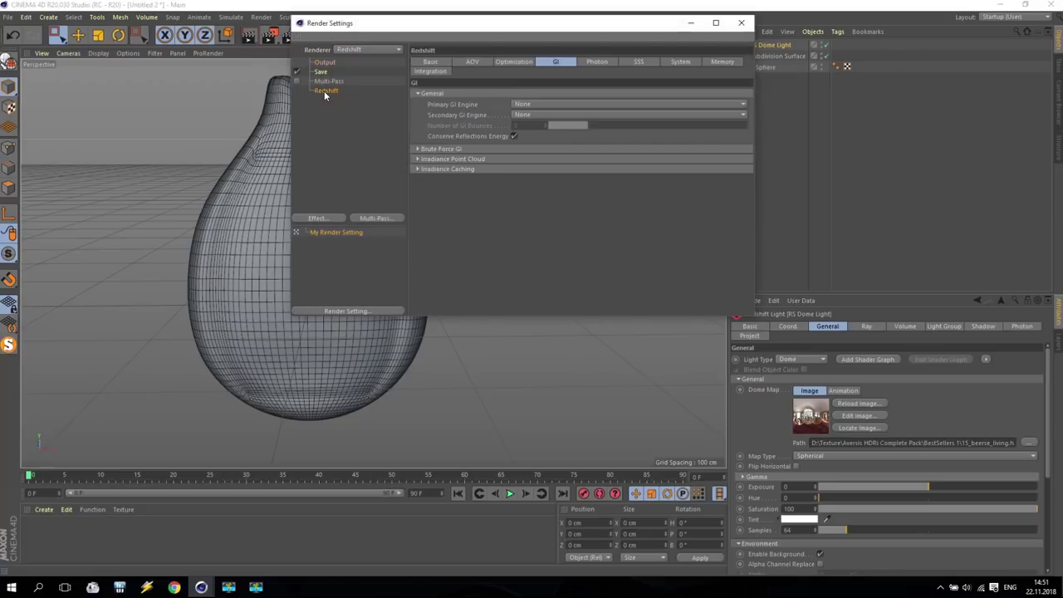
click(432, 63)
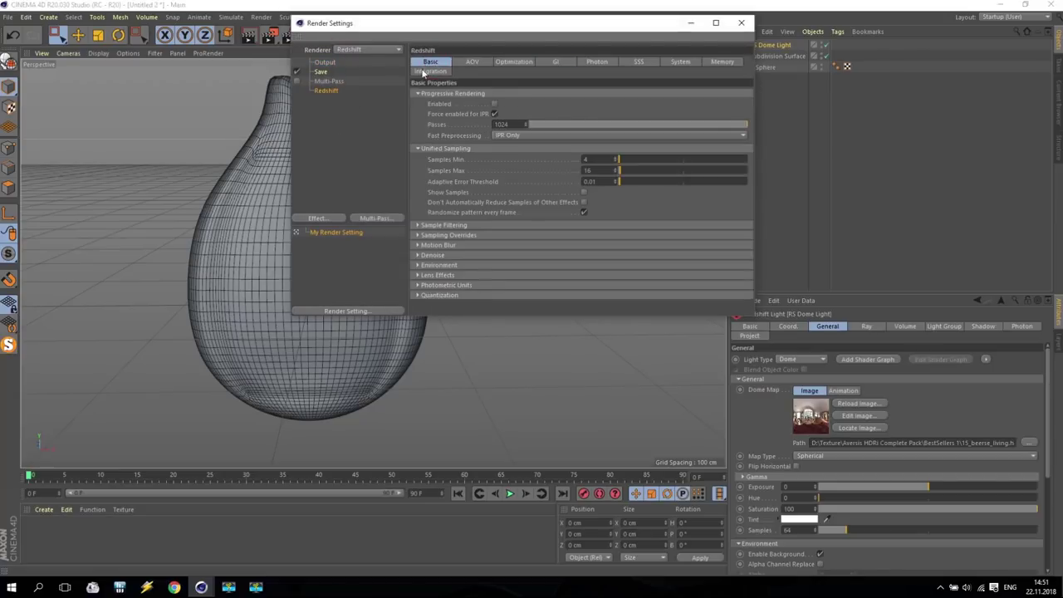
double_click(516, 123)
text(32)
key(Return)
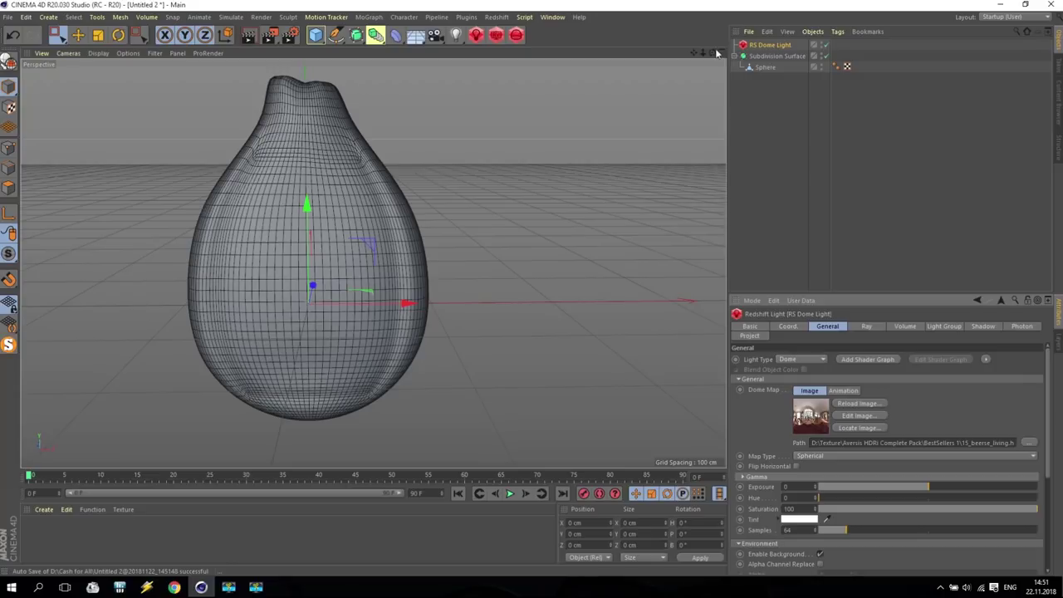
Open the Redshift RenderView and start the live render of the body from an angled view
drag(712, 55, 59, 18)
click(497, 35)
click(29, 55)
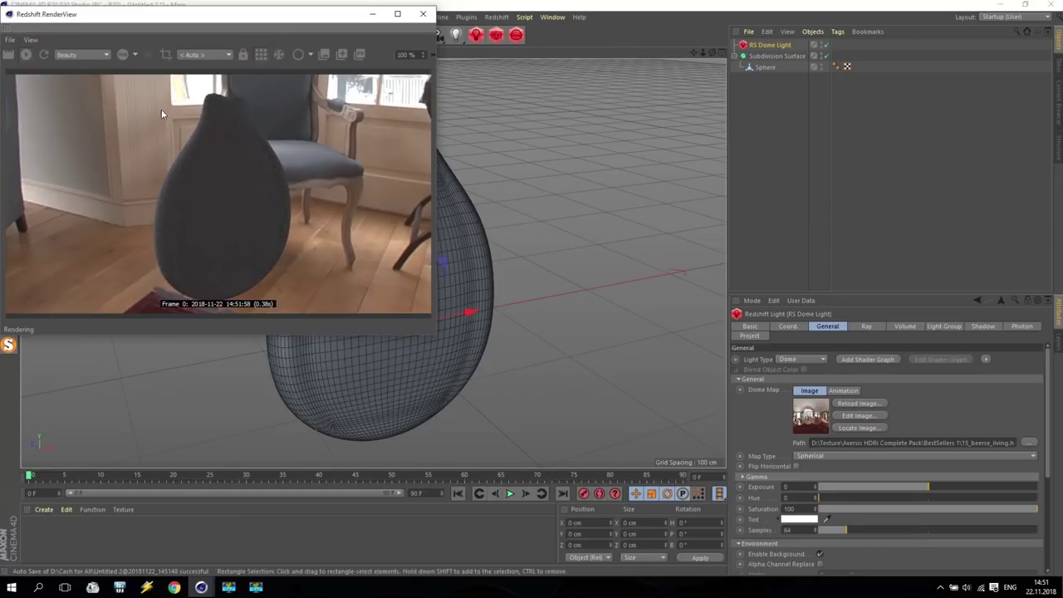
Disable the dome light's background in its environment settings and reframe the body in the live render
click(776, 95)
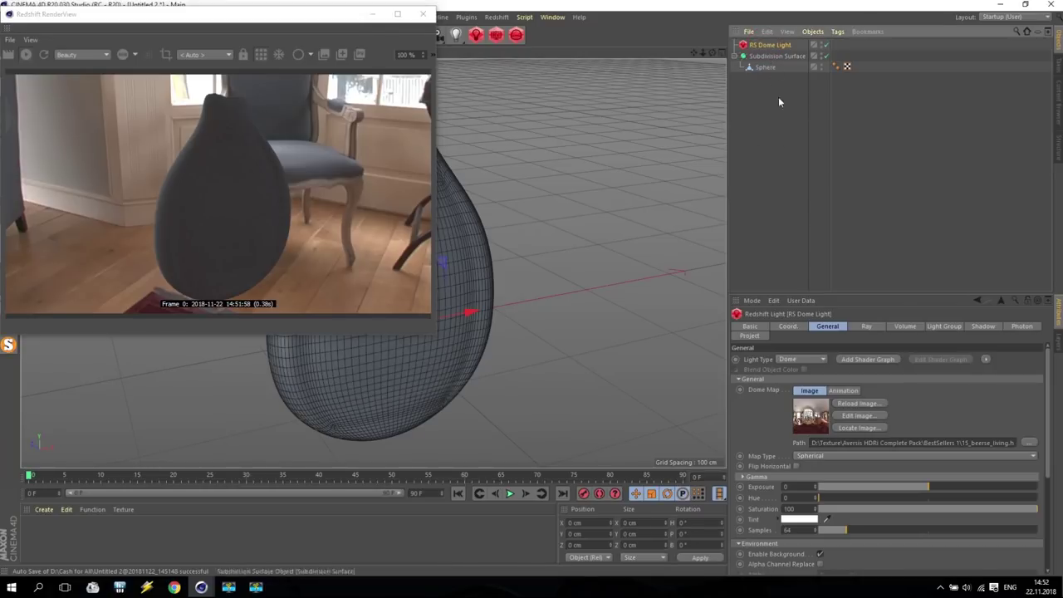
click(829, 329)
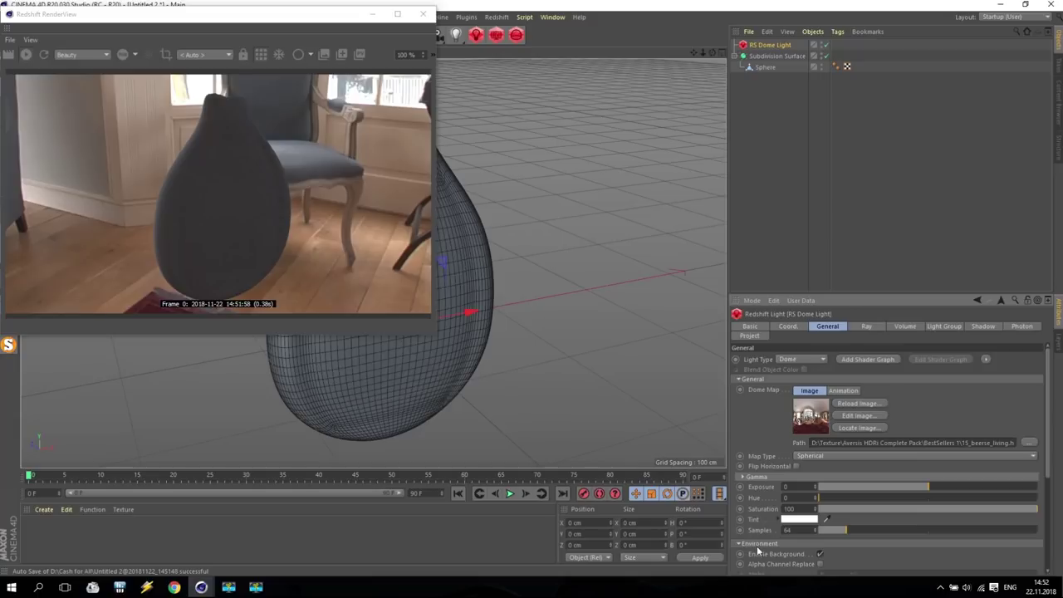
click(820, 554)
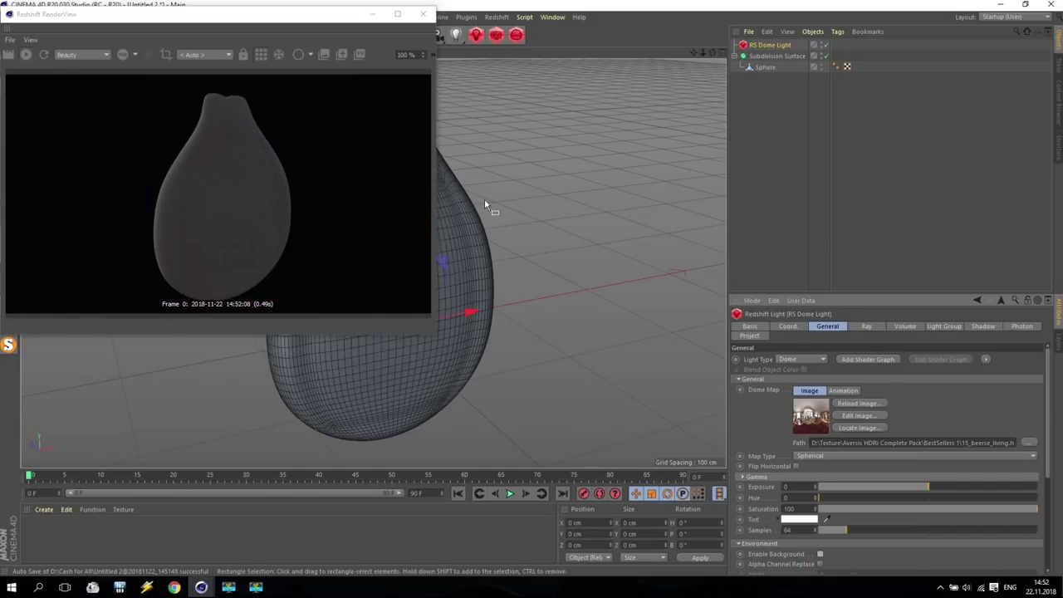
drag(697, 51, 672, 100)
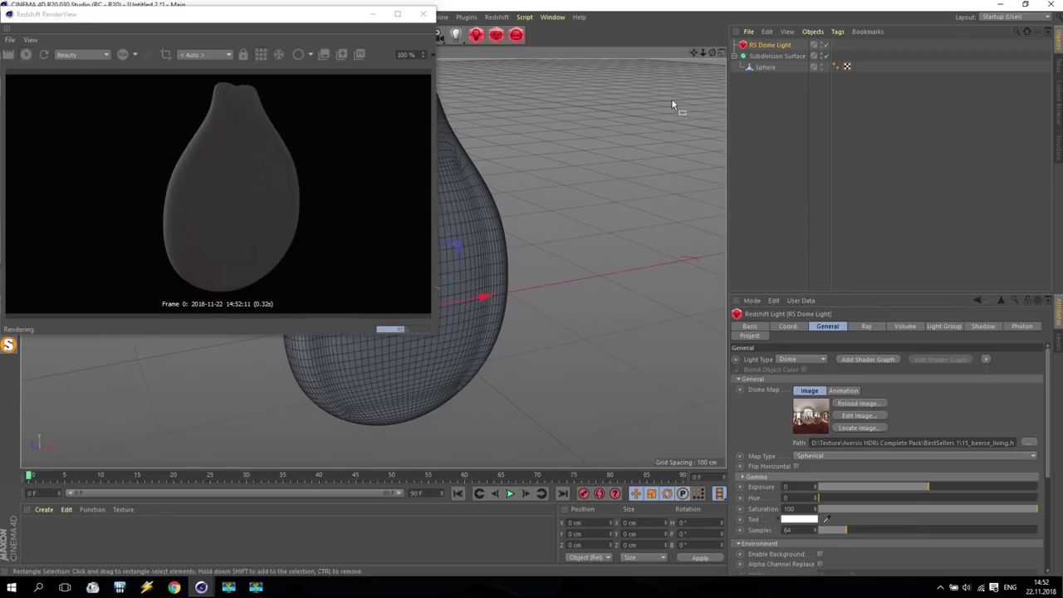
Create a standard Redshift material, apply it to the pear-shaped body, and view its reflections from the side
click(43, 509)
mouse_move(99, 392)
mouse_move(184, 392)
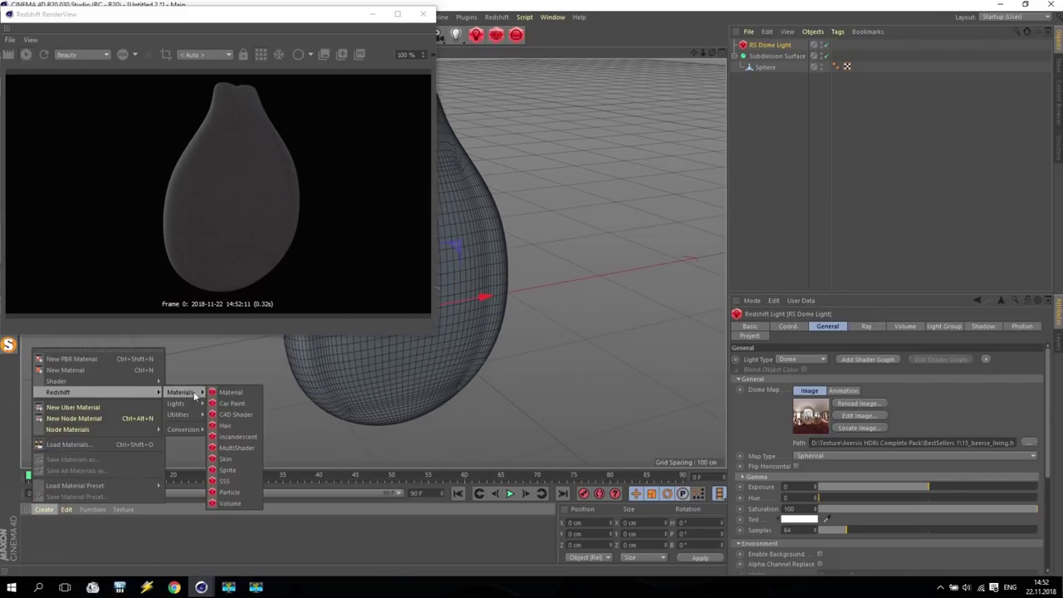
click(229, 392)
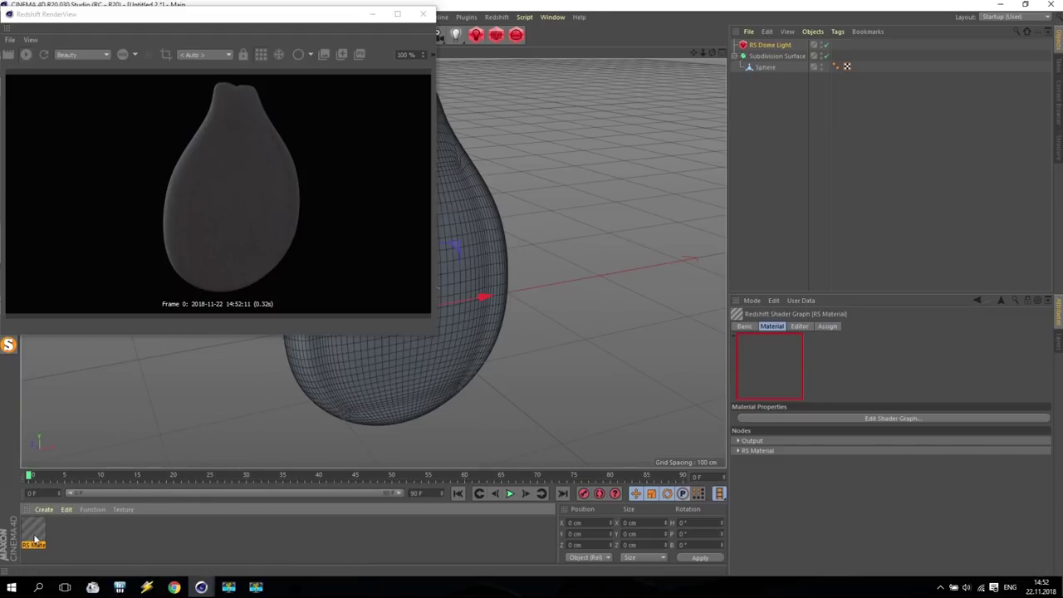
drag(495, 411, 470, 345)
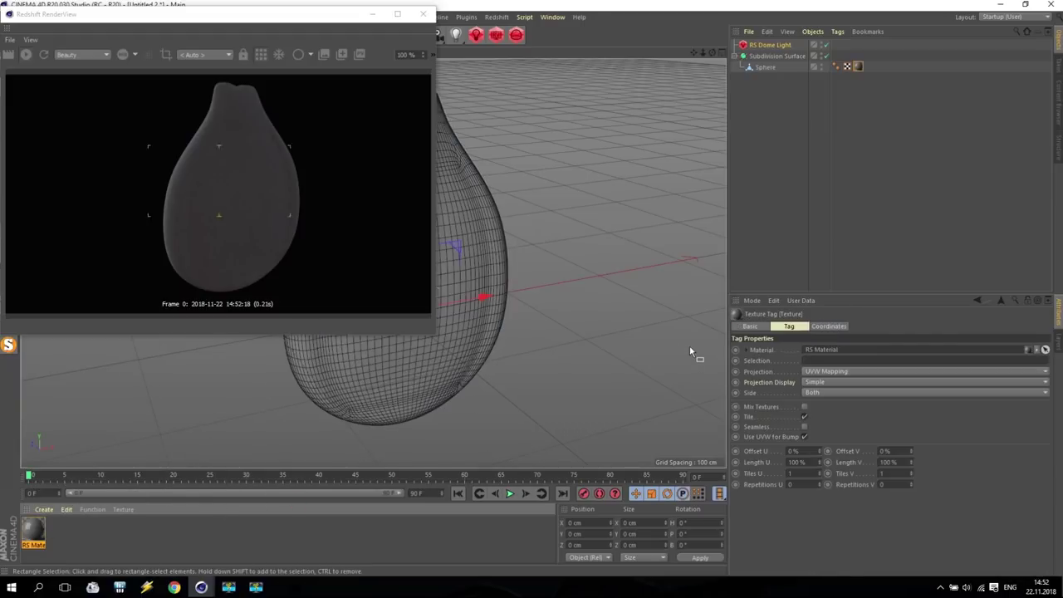
drag(712, 53, 623, 112)
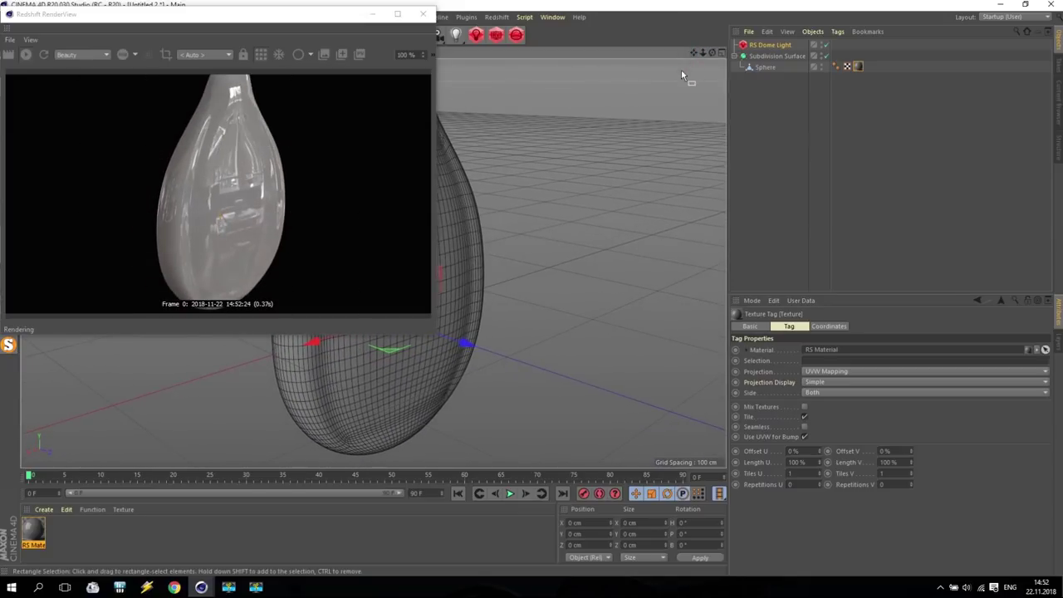
drag(702, 52, 679, 67)
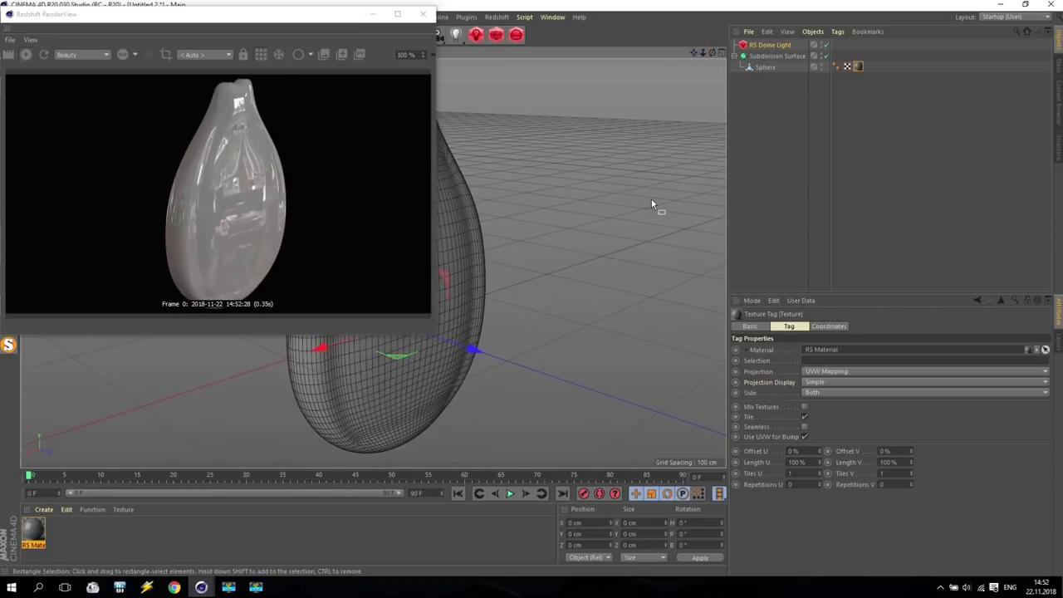
Open the RS Material's shader graph and arrange its enlarged window beside the live render
double_click(33, 536)
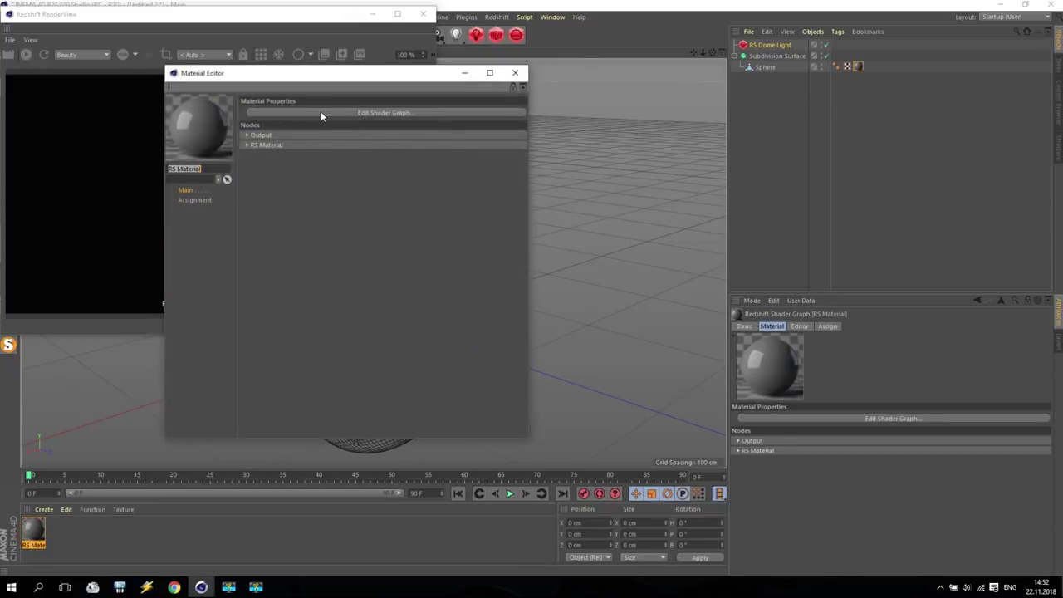
click(320, 113)
drag(456, 36, 746, 54)
click(284, 80)
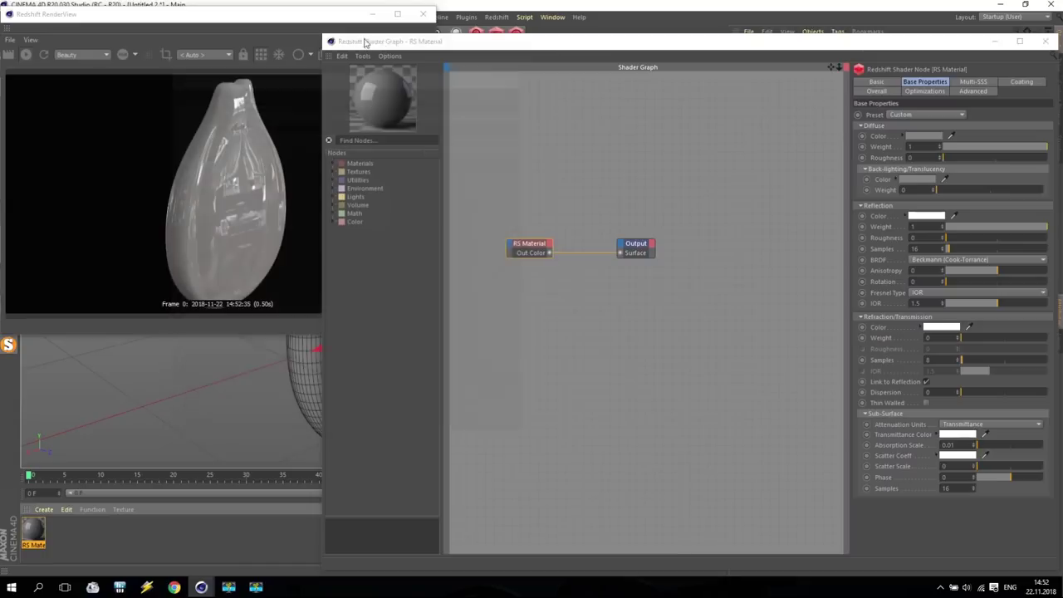
drag(269, 18, 177, 14)
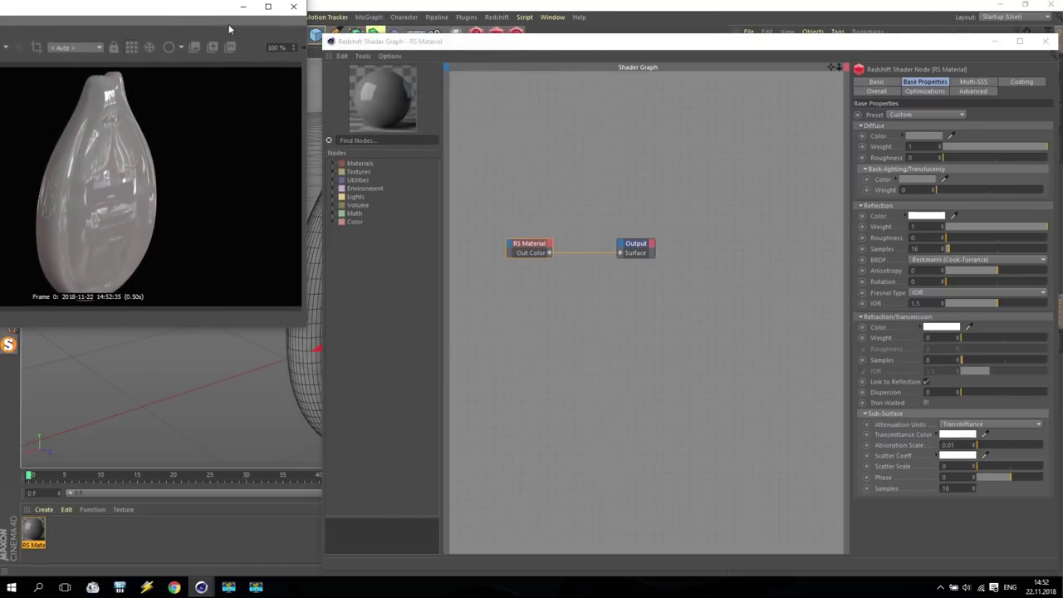
drag(322, 36, 205, 8)
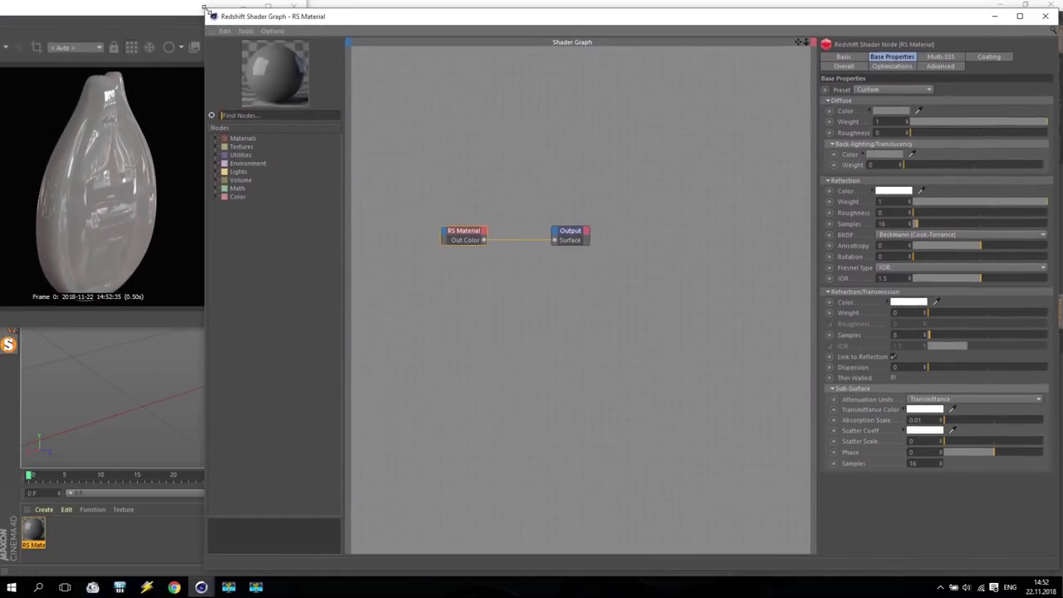
drag(797, 43, 803, 41)
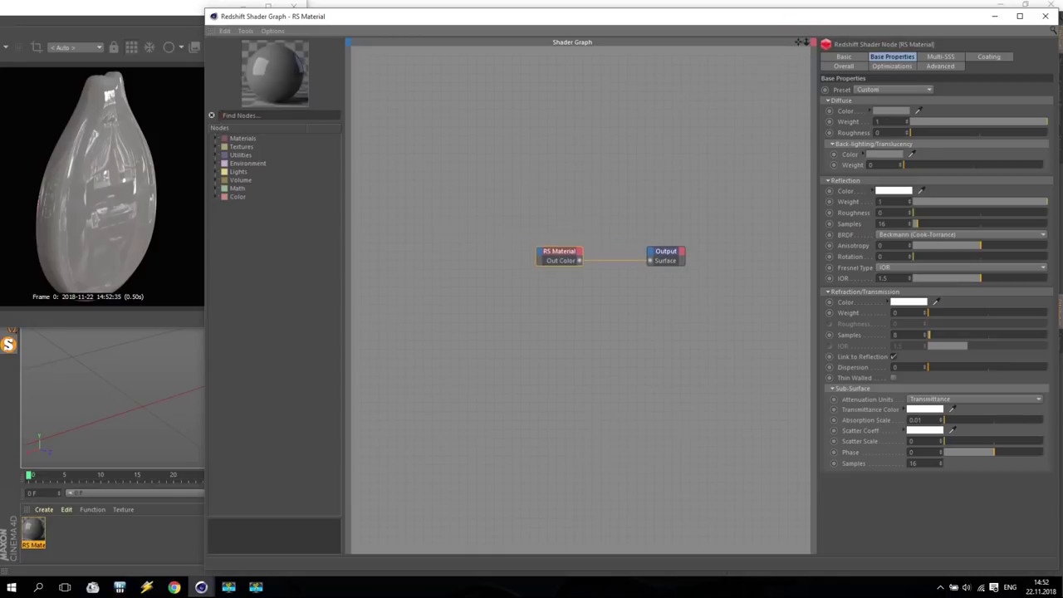
Add a Ramp texture node to the shader graph and connect its Out Color to the Output node's Surface
click(215, 147)
click(245, 200)
click(535, 192)
drag(545, 193, 651, 262)
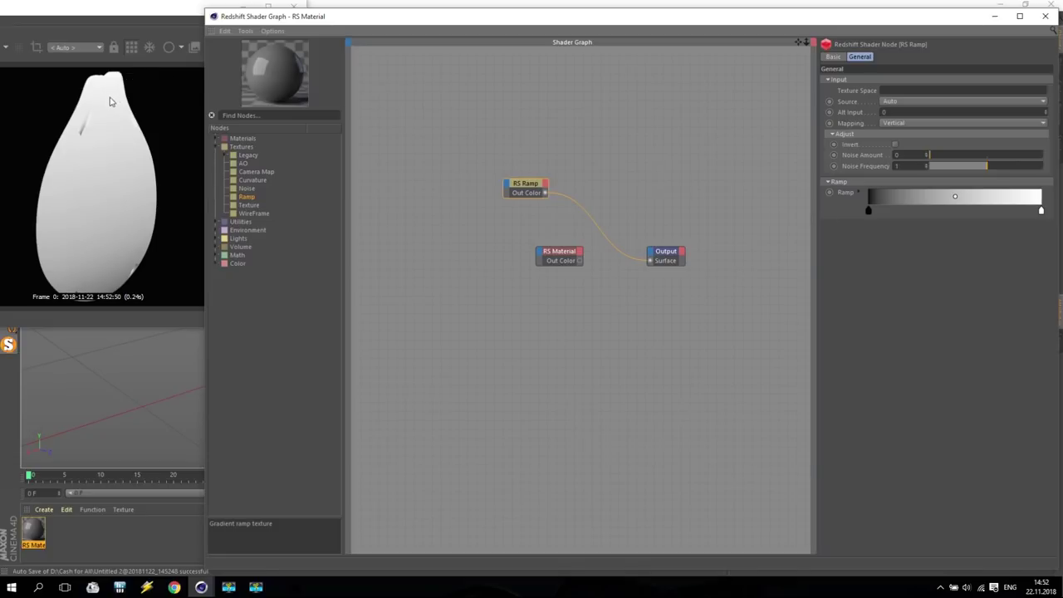
Reverse the Ramp gradient to white-to-black, tighten its transition toward the far end, and set Noise Amount to 0.3
drag(869, 210, 994, 213)
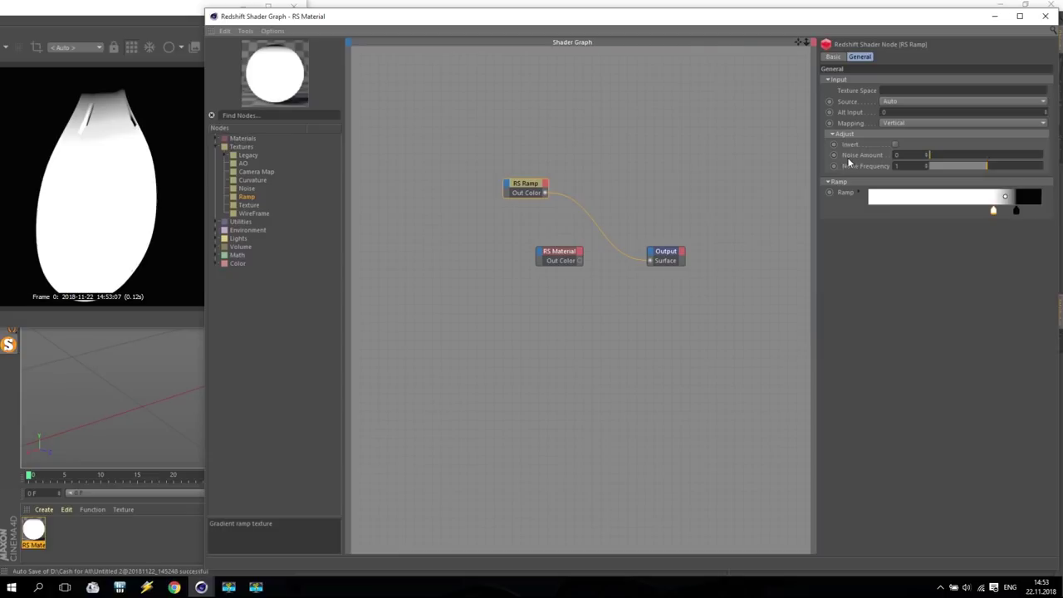
text(.3)
key(Return)
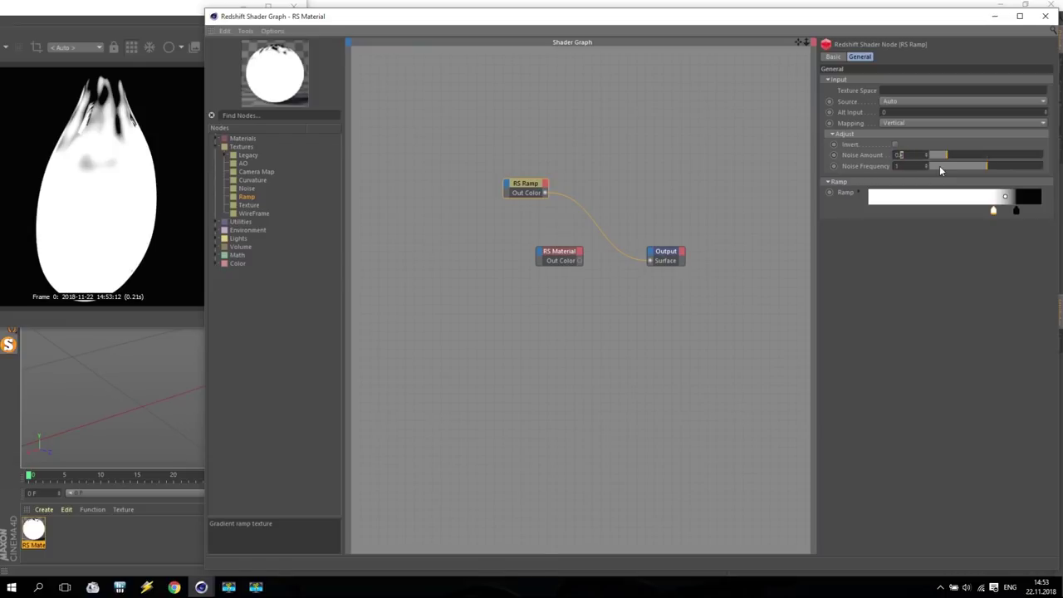
Set the ramp's Noise Amount to 0.2 and its Noise Frequency to 2
text(2)
key(Return)
double_click(909, 166)
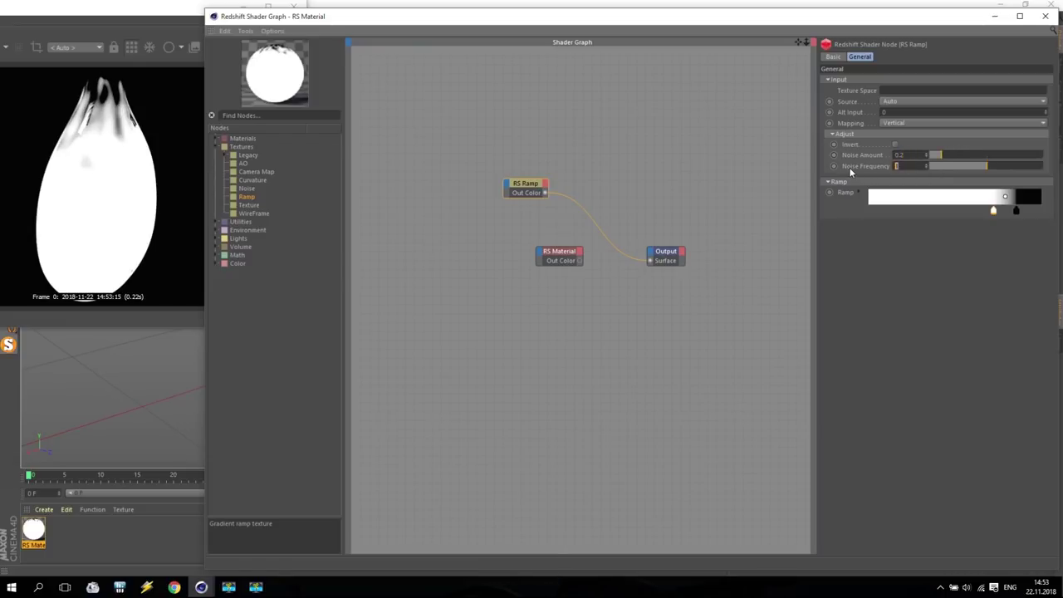
text(2)
key(Return)
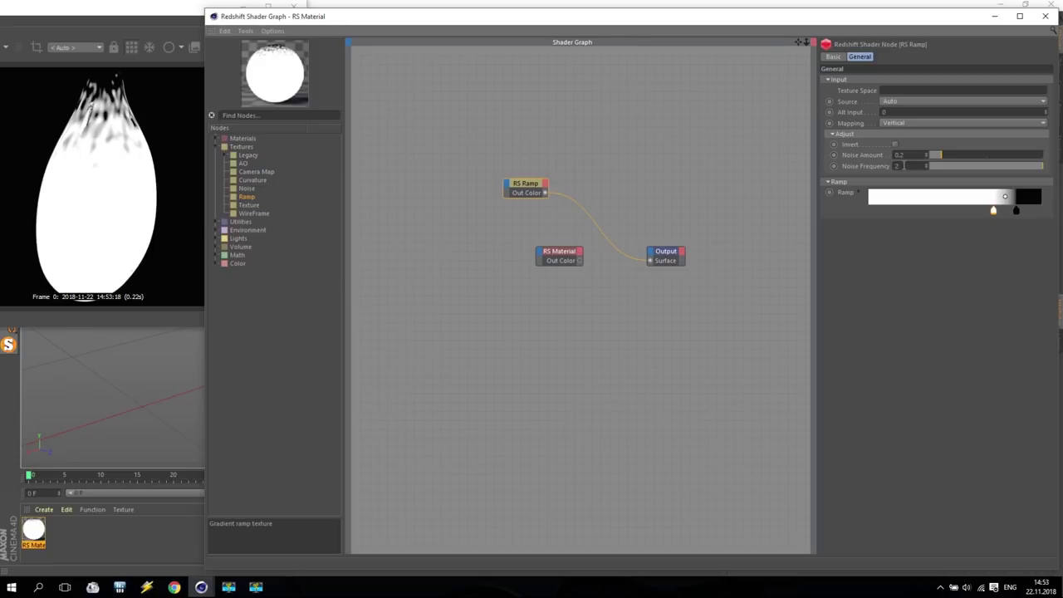
Lower the ramp's Noise Amount to 0.1 and raise its Noise Frequency to 5
drag(943, 155, 937, 157)
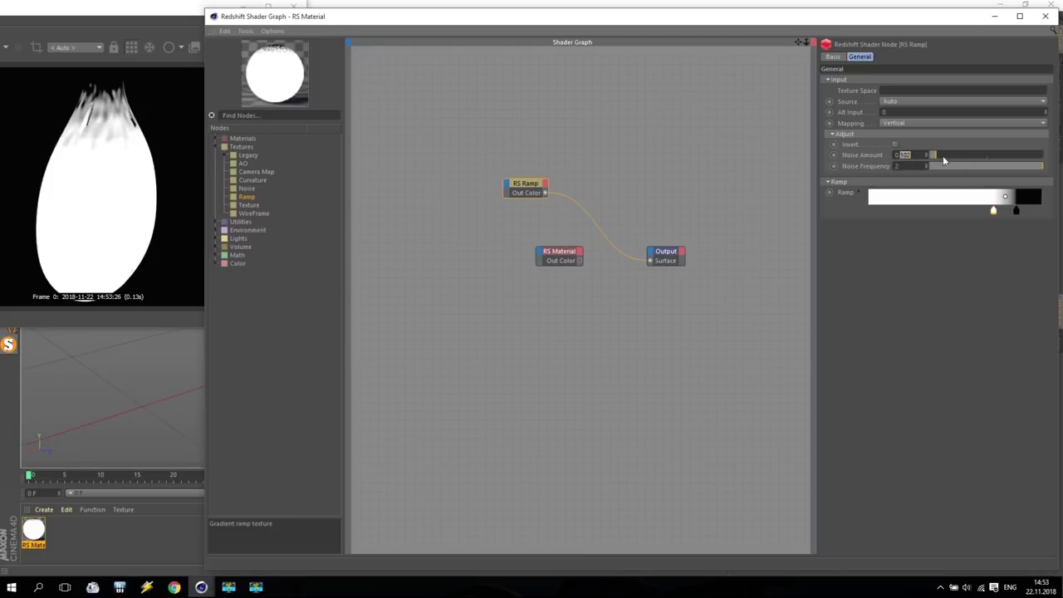
text(1)
key(Return)
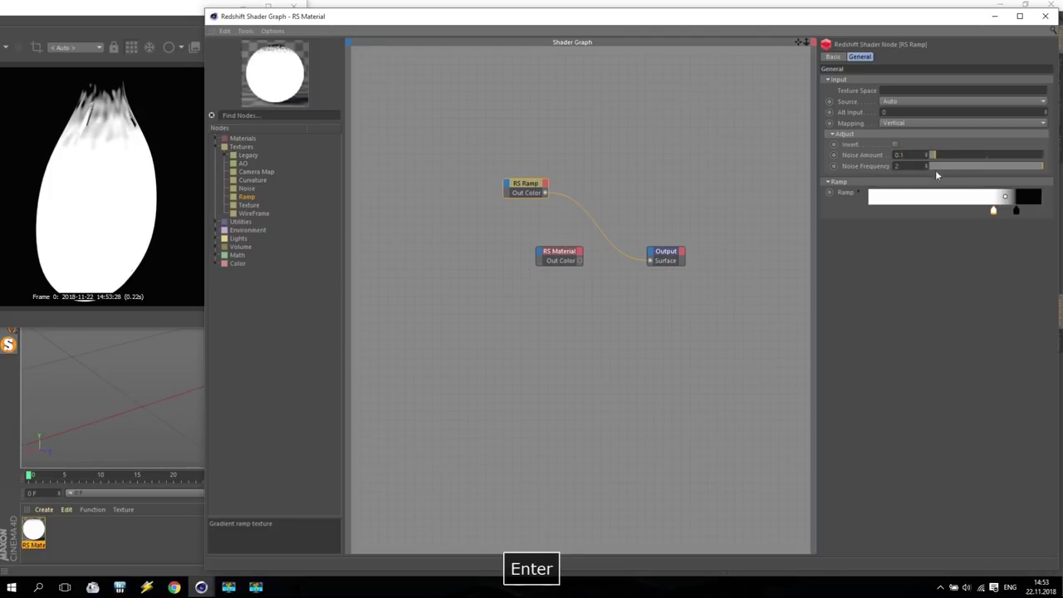
click(911, 166)
text(5)
key(Return)
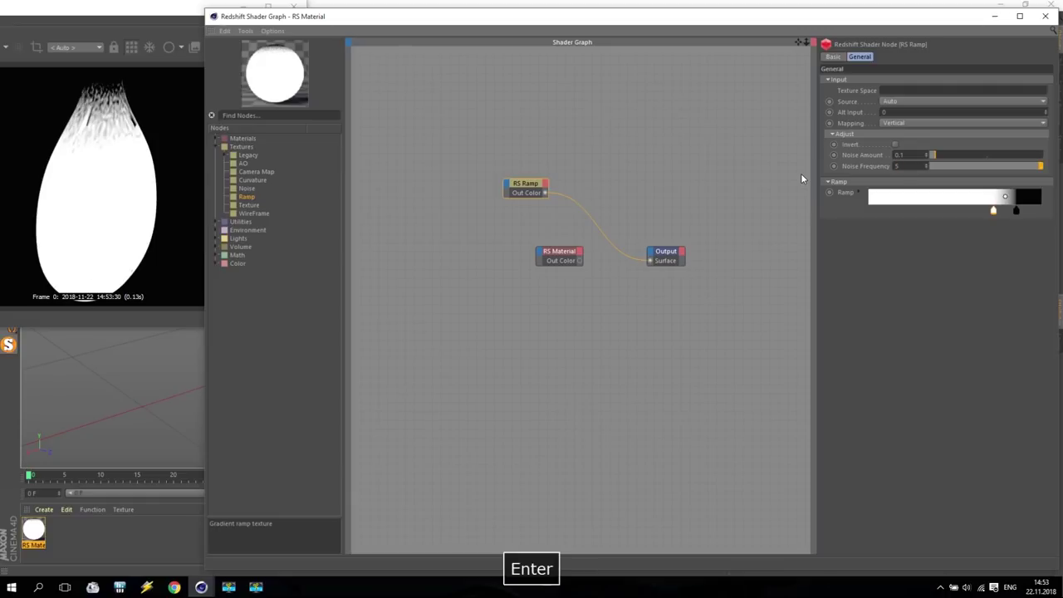
Lower the ramp's Noise Frequency to 0.2 for a smoother transition on the body's neck
drag(933, 168, 943, 164)
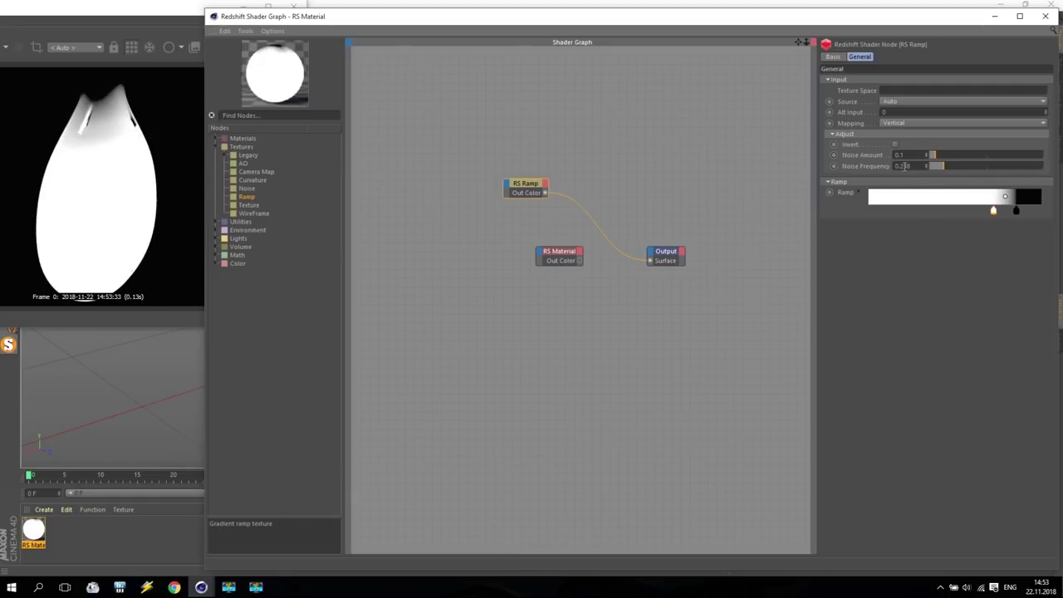
click(904, 166)
text(0.2)
key(Return)
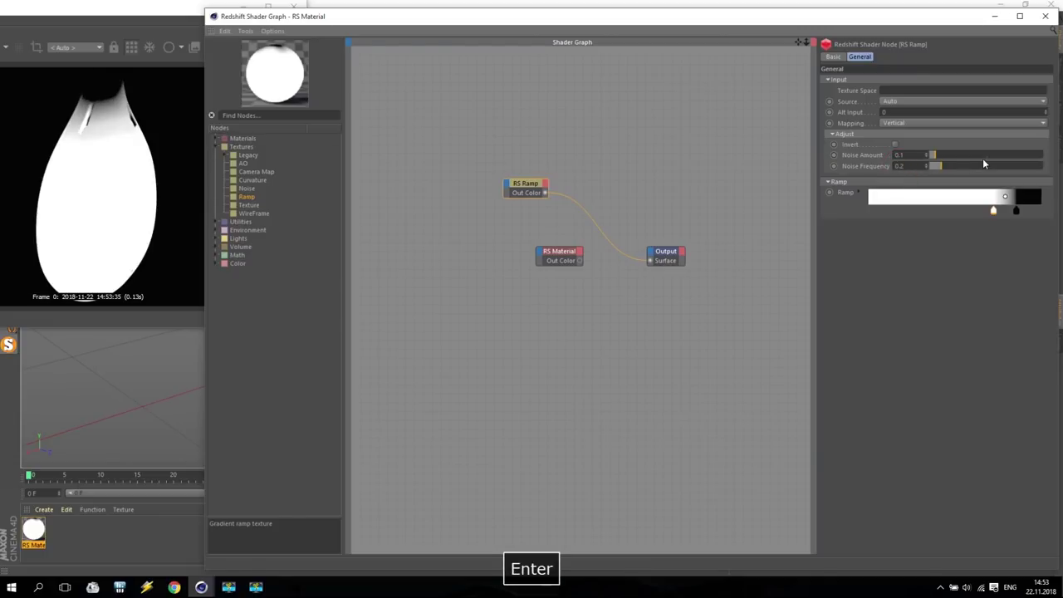
Set the ramp's Noise Amount to 0.2 and its Noise Frequency to 0.3
click(912, 154)
text(0.2)
key(Return)
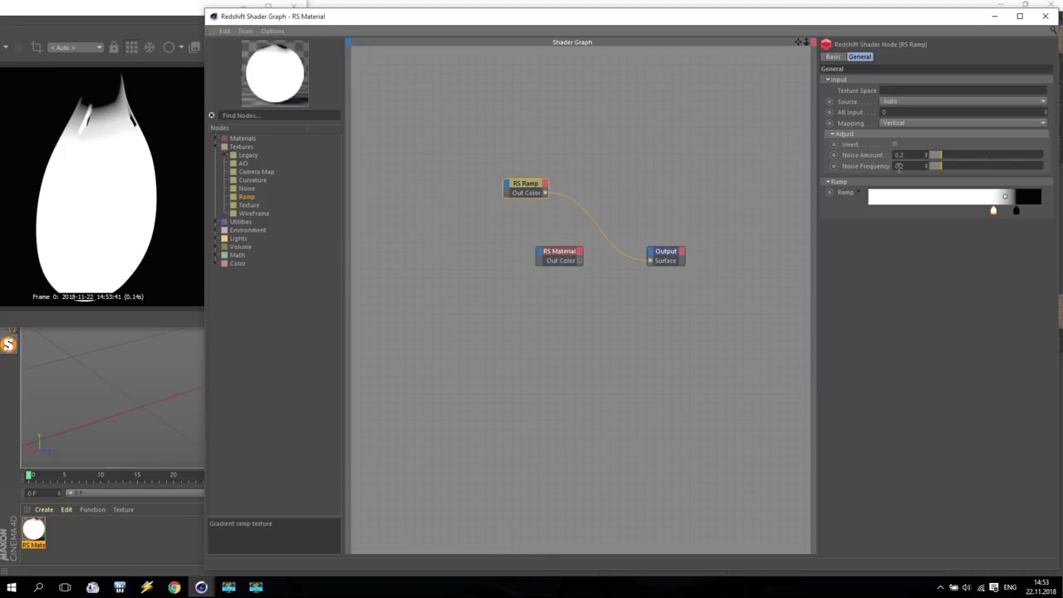
click(909, 165)
text(0.3)
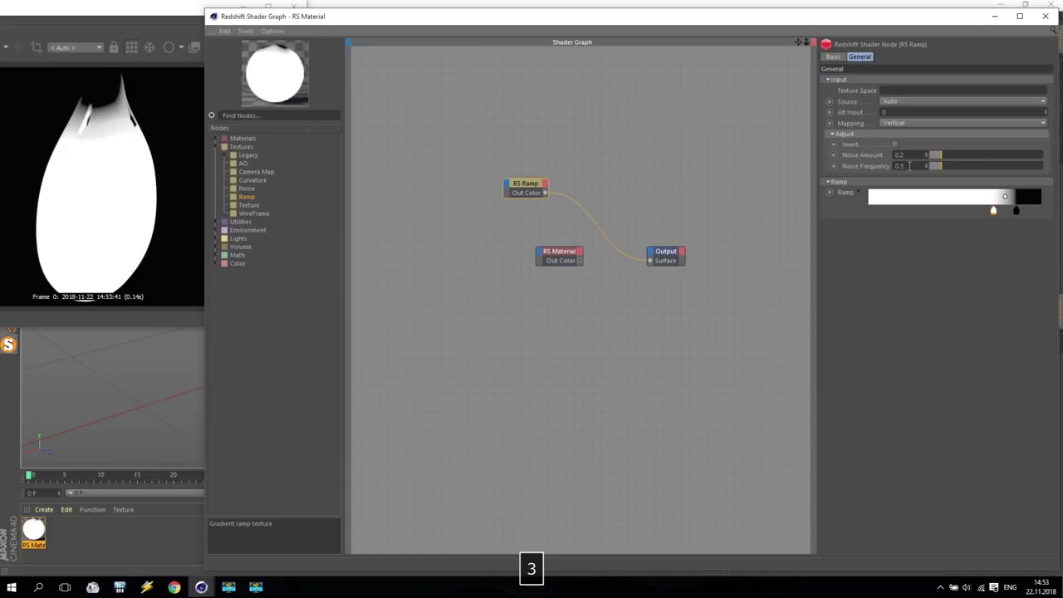
key(Return)
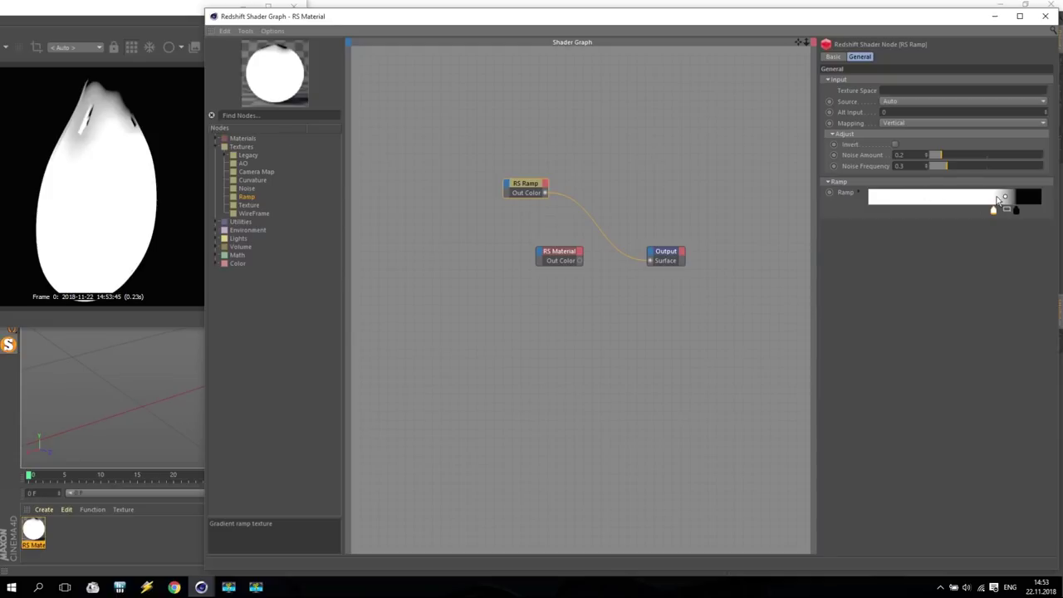
Shift the gradient knots slightly toward the black end and try Noise Frequency values of 0.5, 0.4 and 0.3
drag(1016, 211, 1001, 213)
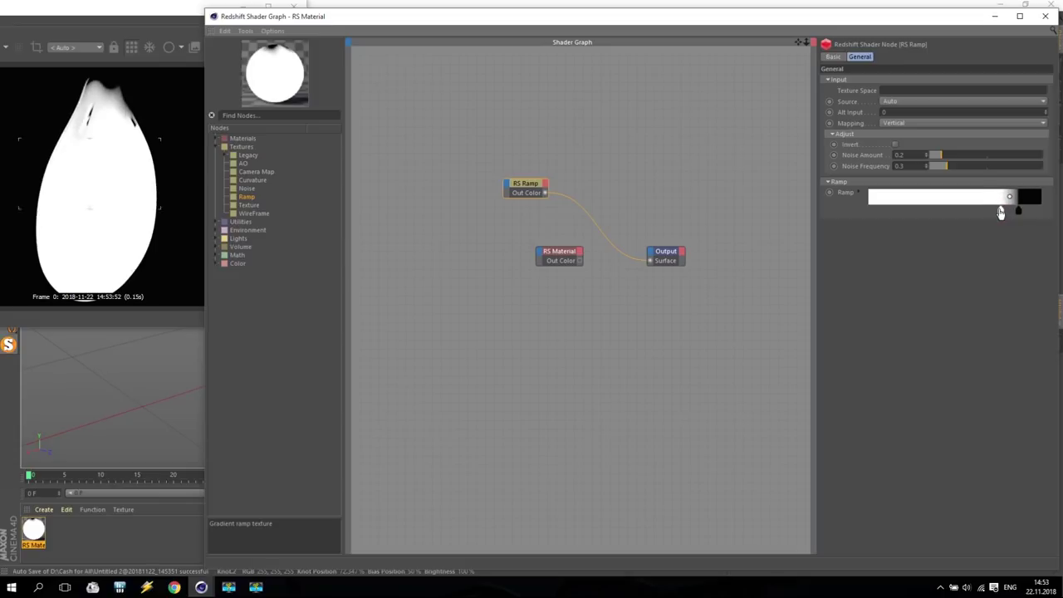
text(5)
key(Return)
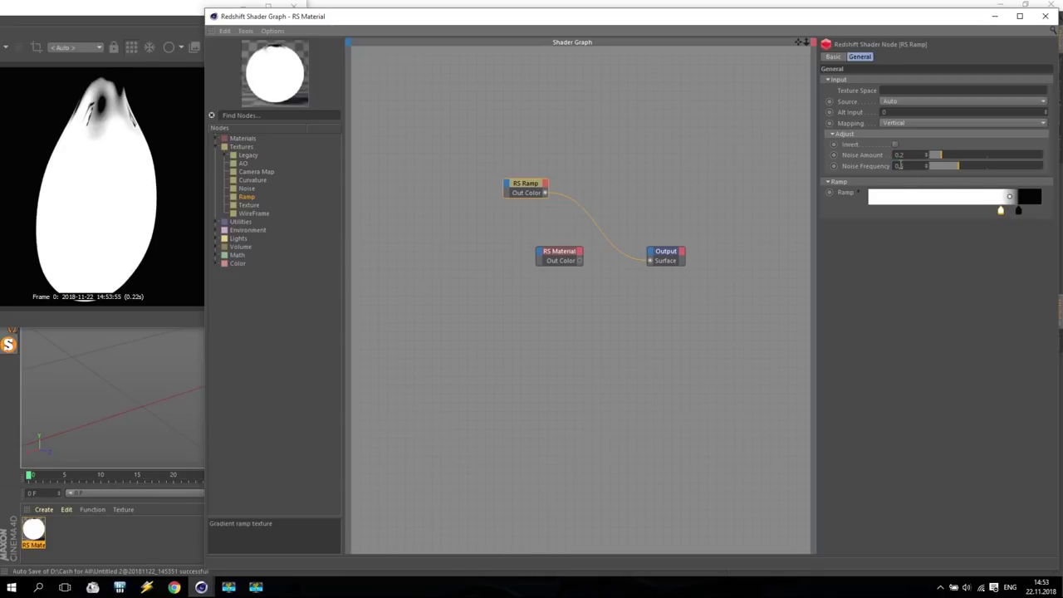
text(4)
key(Return)
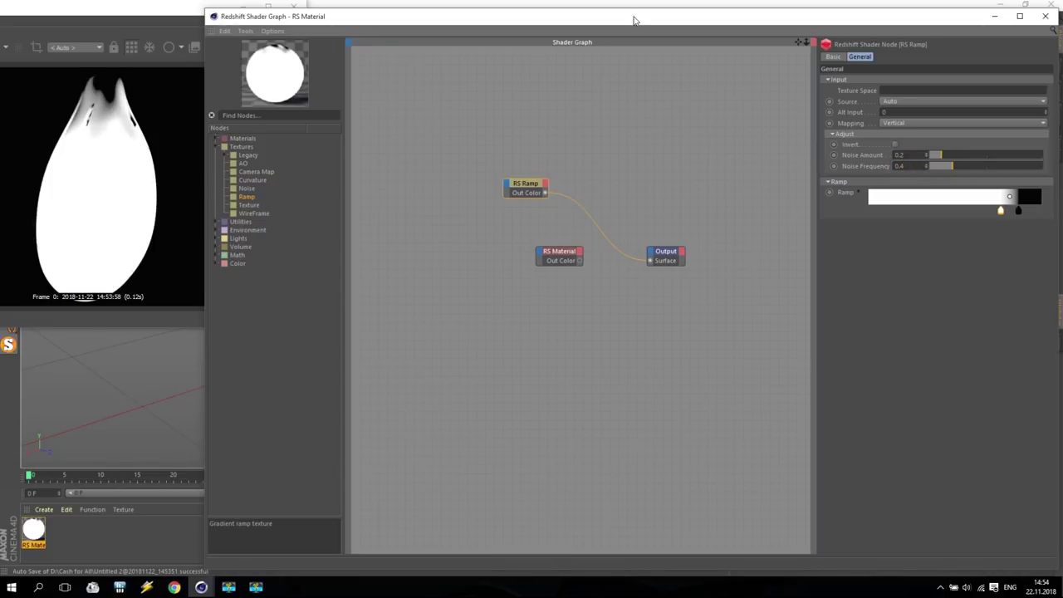
text(3)
key(Return)
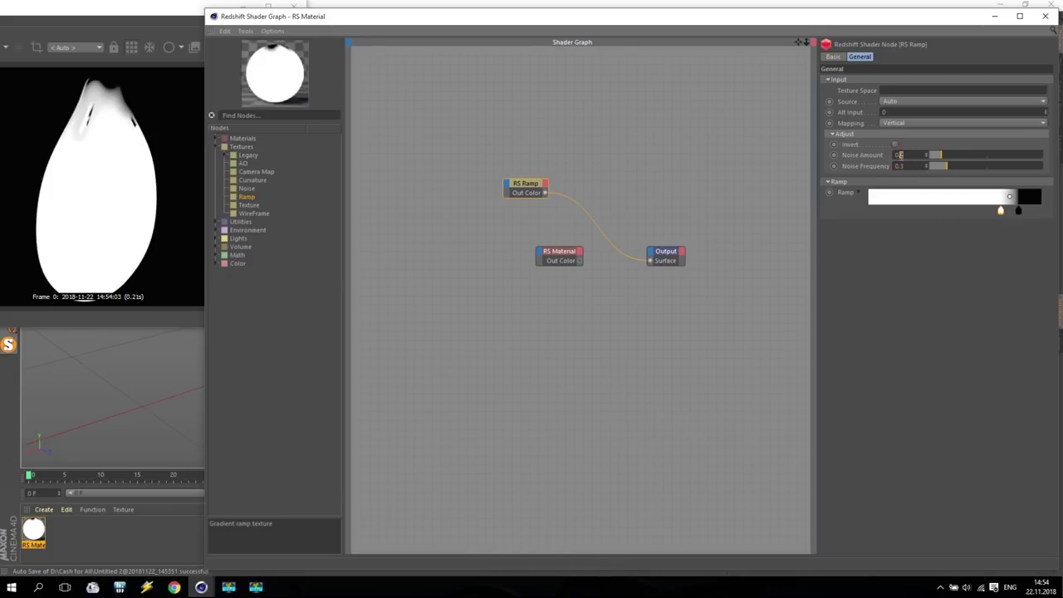
Set the ramp's Noise Amount to 0.3 and shift the black and white gradient knots slightly toward the white end
text(3)
key(Return)
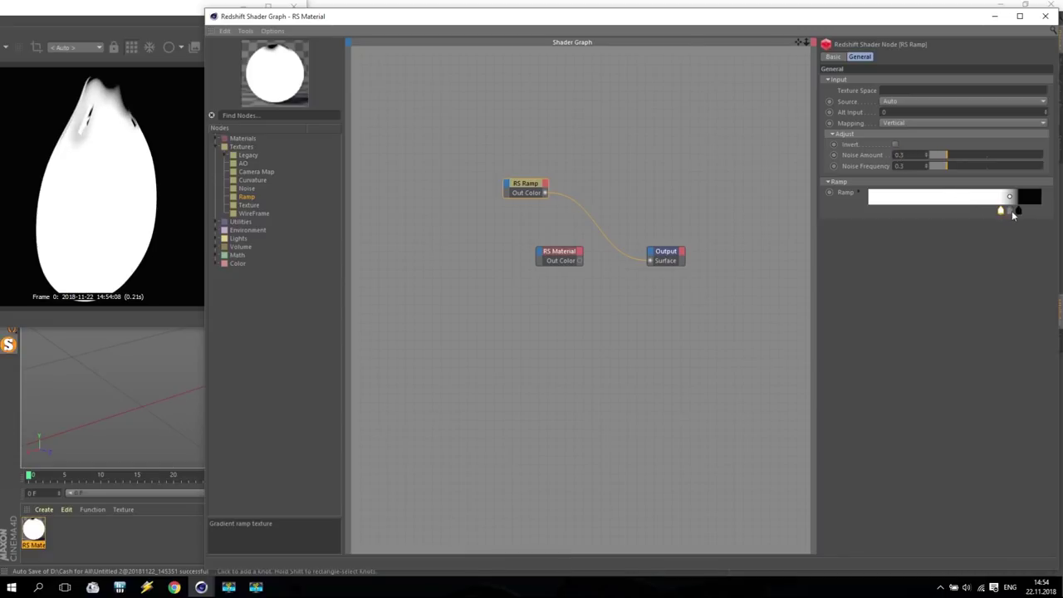
drag(1018, 211, 994, 214)
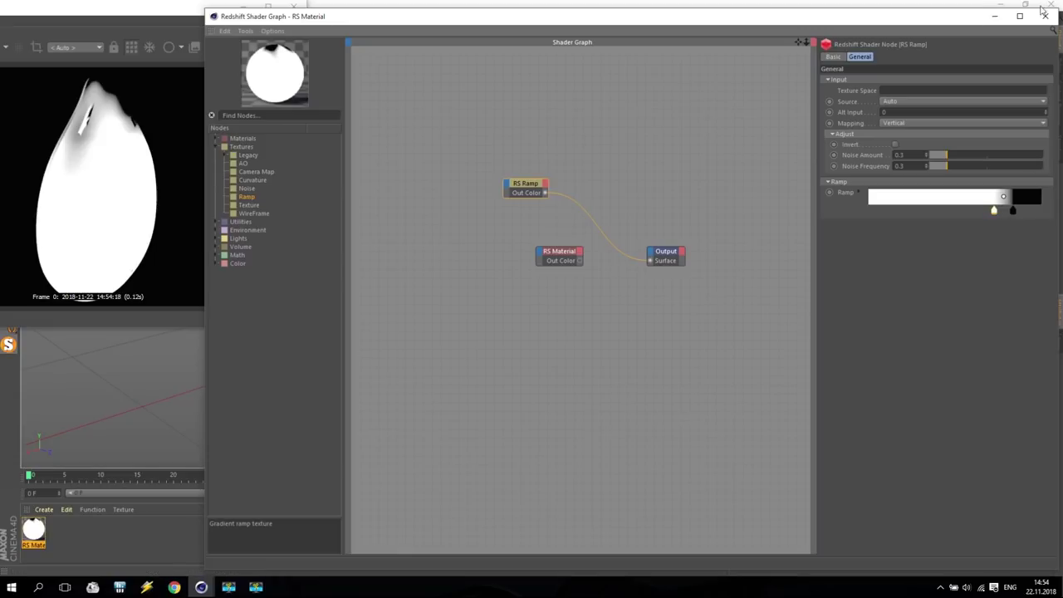
Enable the RS Dome Light's background again and view the body from another angle in the live render
drag(926, 16, 432, 196)
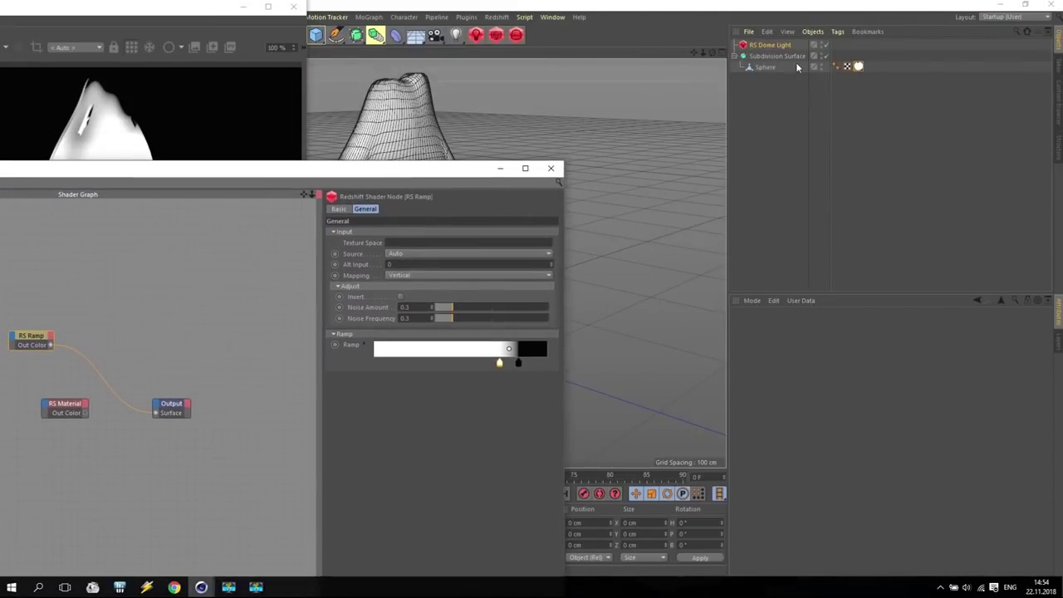
click(771, 45)
click(819, 555)
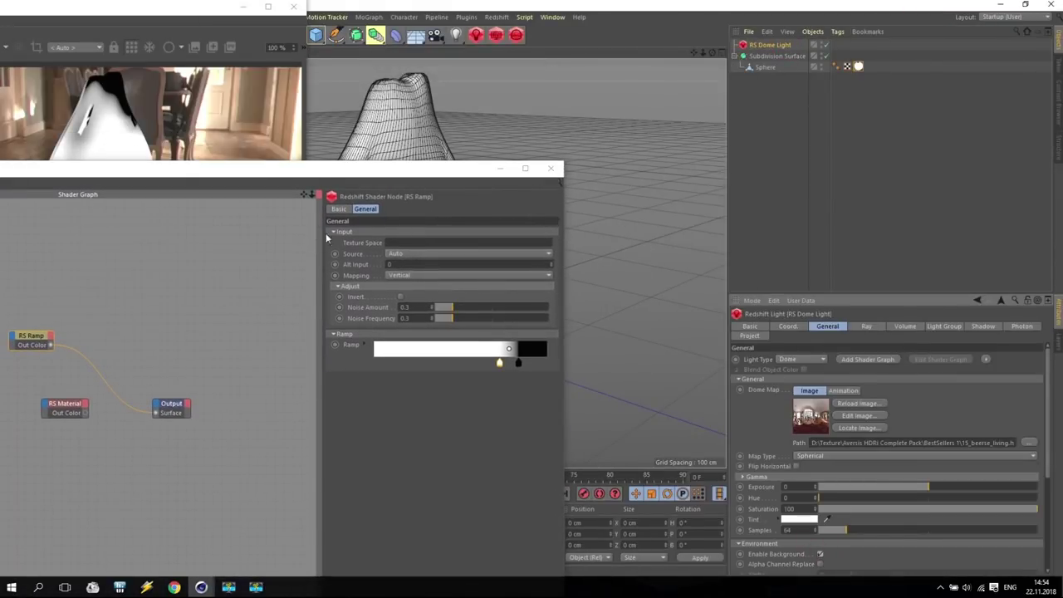
double_click(314, 172)
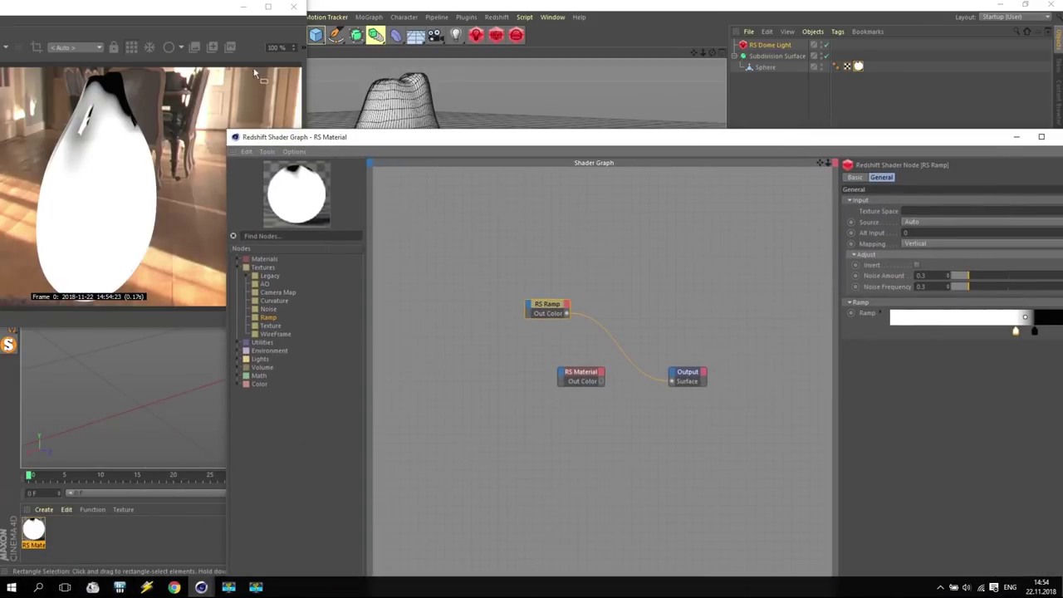
drag(709, 55, 511, 69)
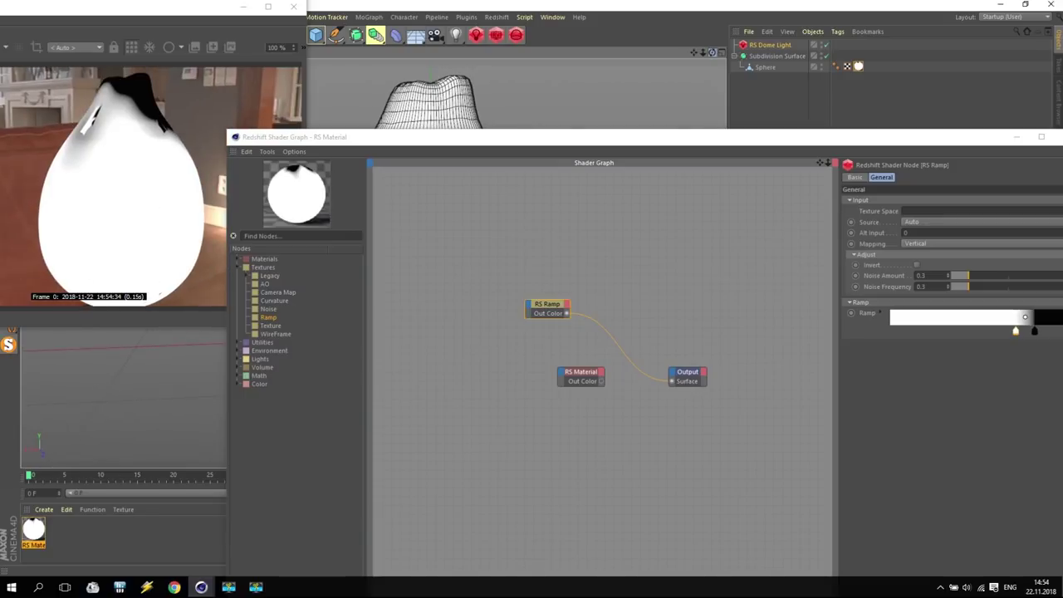
Add a second Ramp texture node, connect its Out Color to the Output's Surface, and place it apart from the first ramp
drag(271, 318, 673, 383)
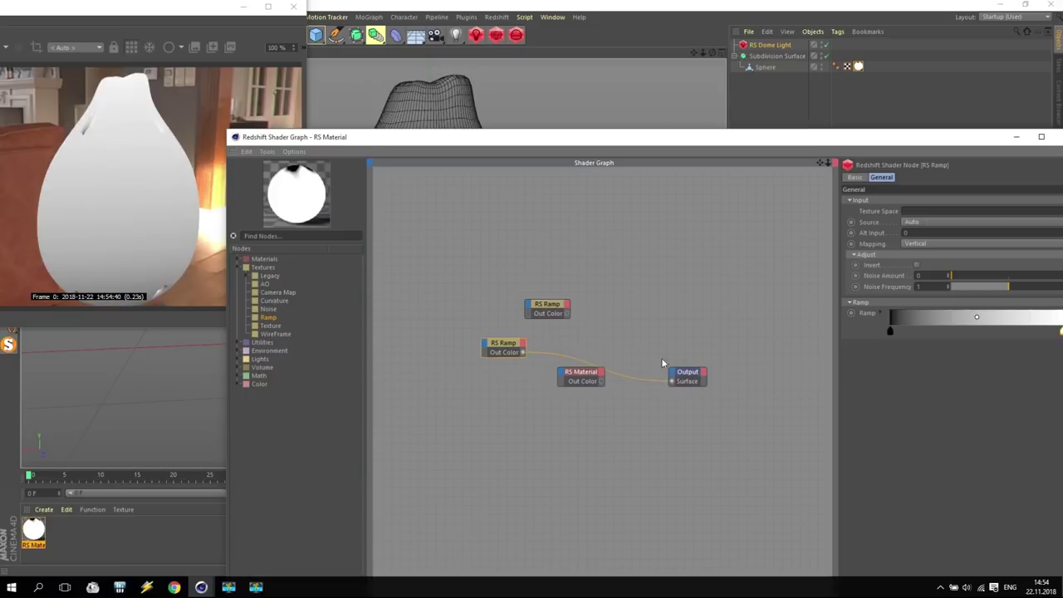
click(501, 342)
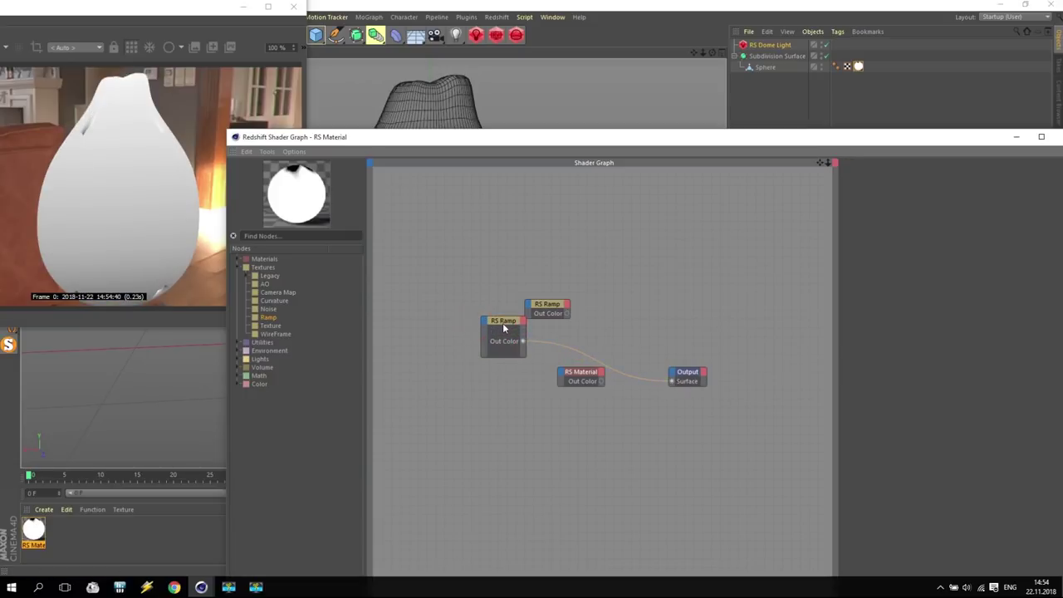
drag(494, 323, 407, 320)
Switch to Chrome and compare the watermelon seed photo with the watermelon macro photo as colour references
drag(893, 141, 665, 89)
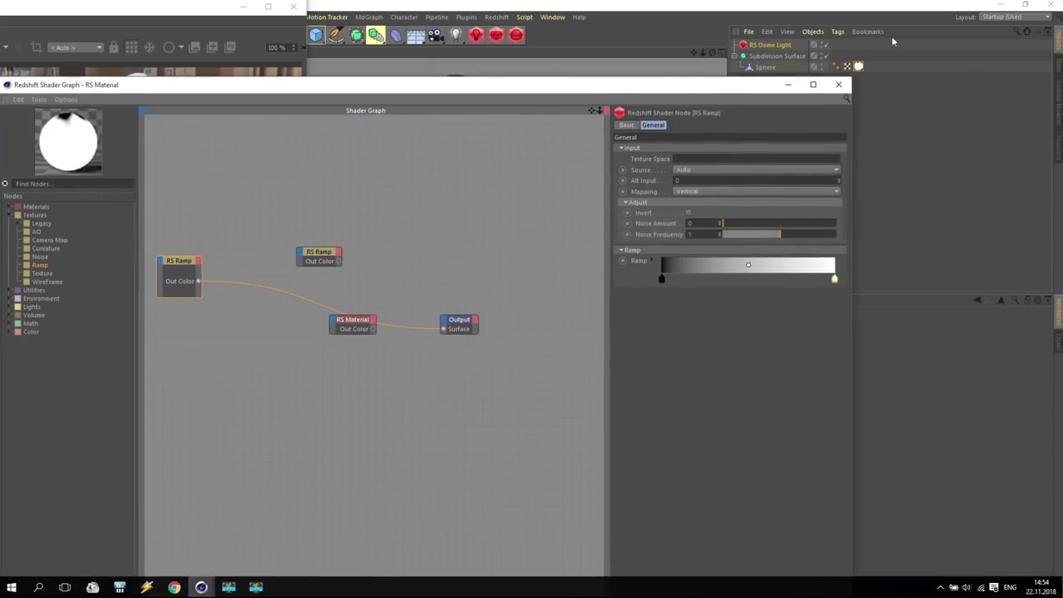
mouse_move(176, 589)
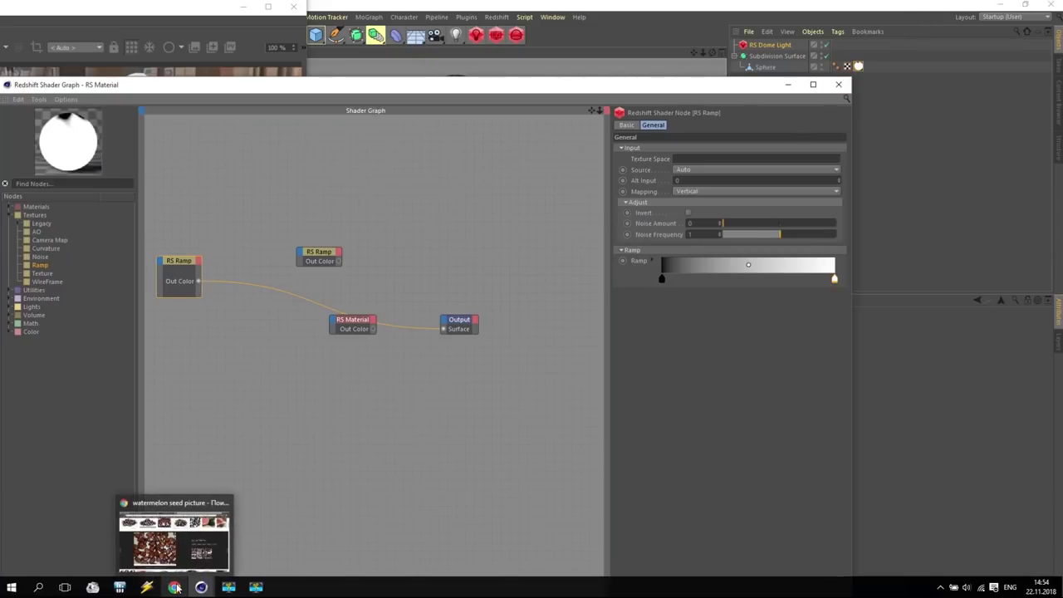
click(176, 589)
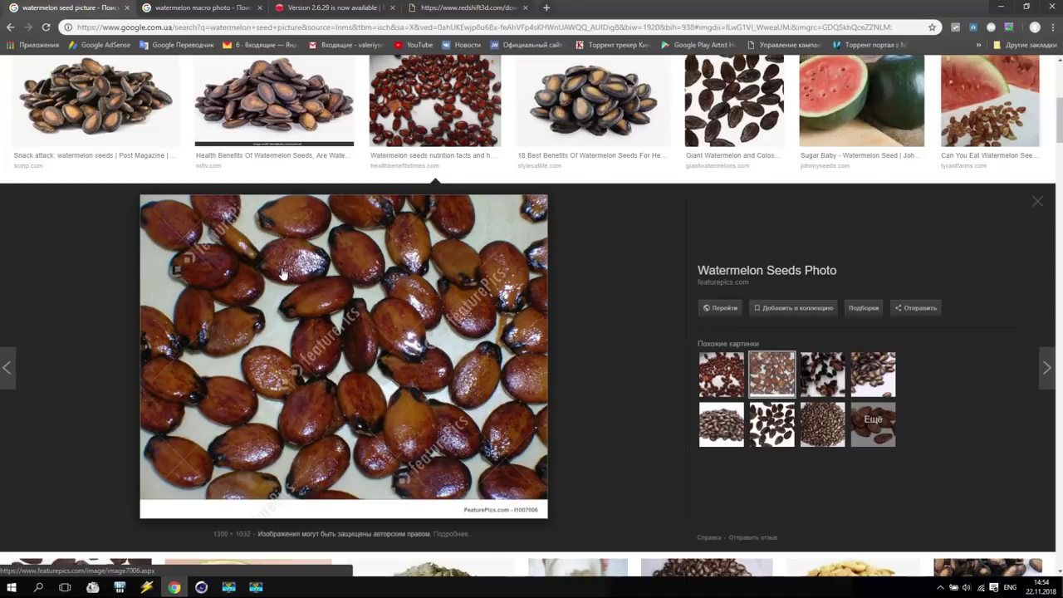
click(199, 8)
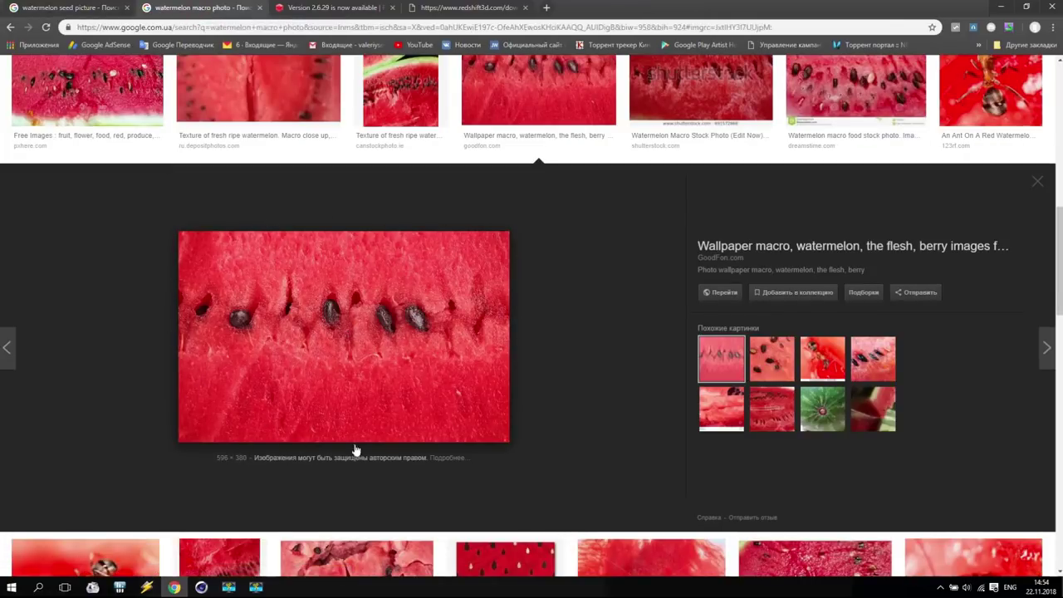
click(131, 12)
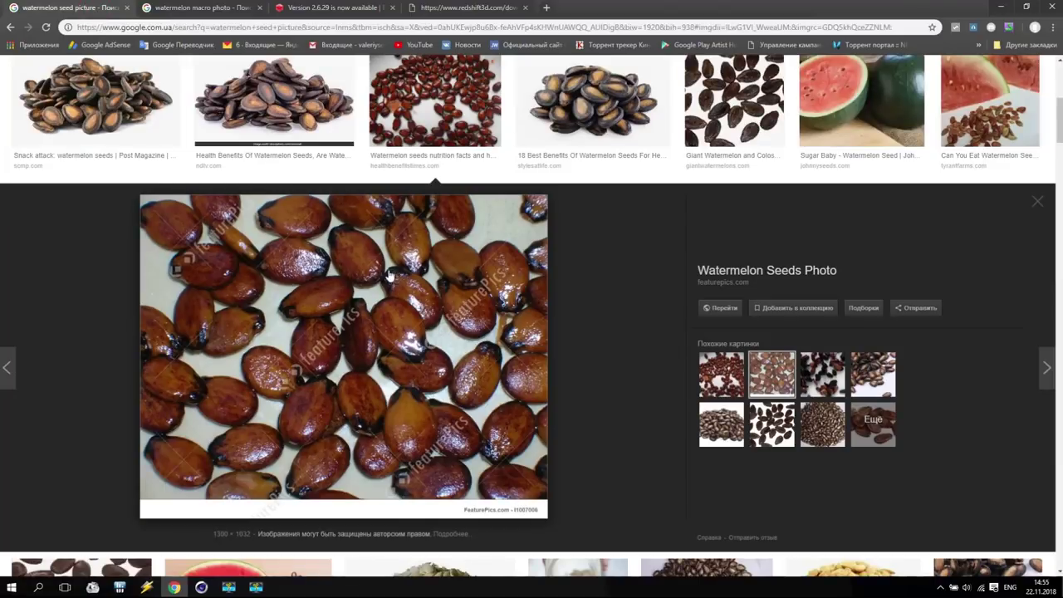
Arrange the windows so the watermelon seed photo stays visible beside the shader graph and the Ramp's settings
drag(589, 6, 902, 73)
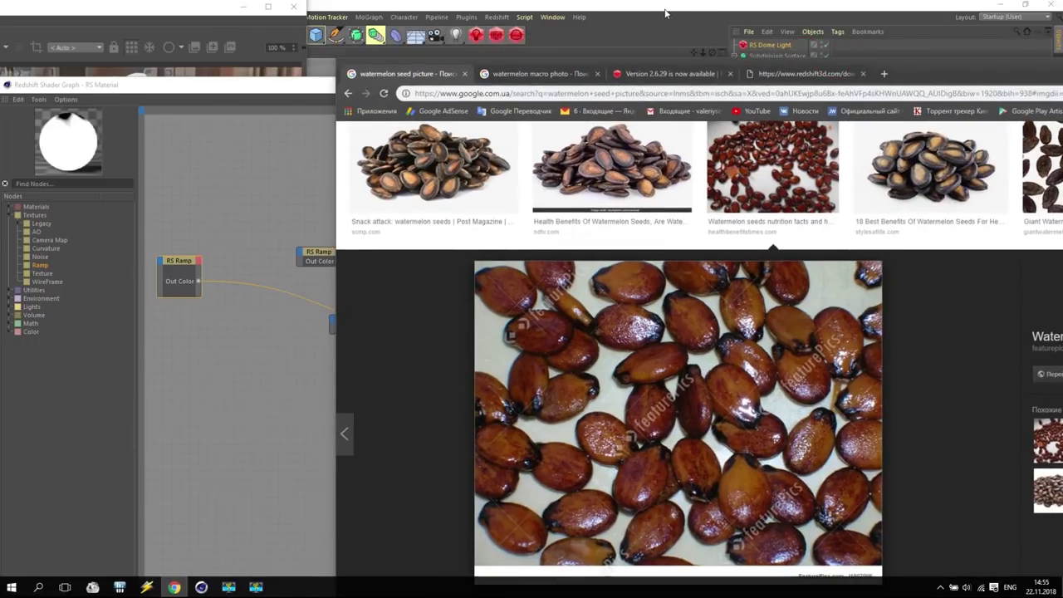
drag(663, 9, 394, 29)
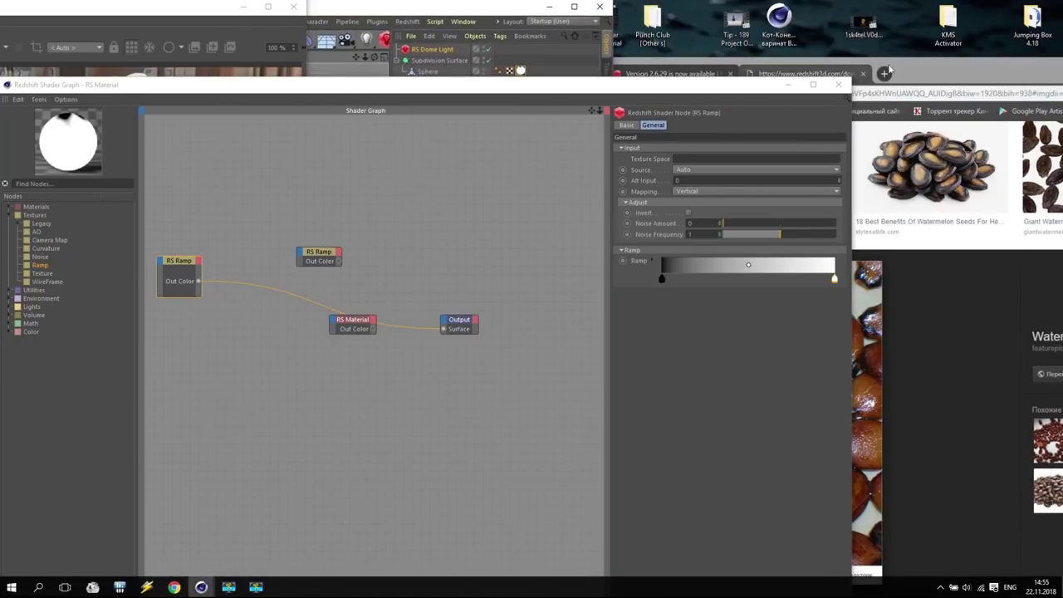
key(alt+Tab)
key(super+Right)
drag(328, 87, 141, 65)
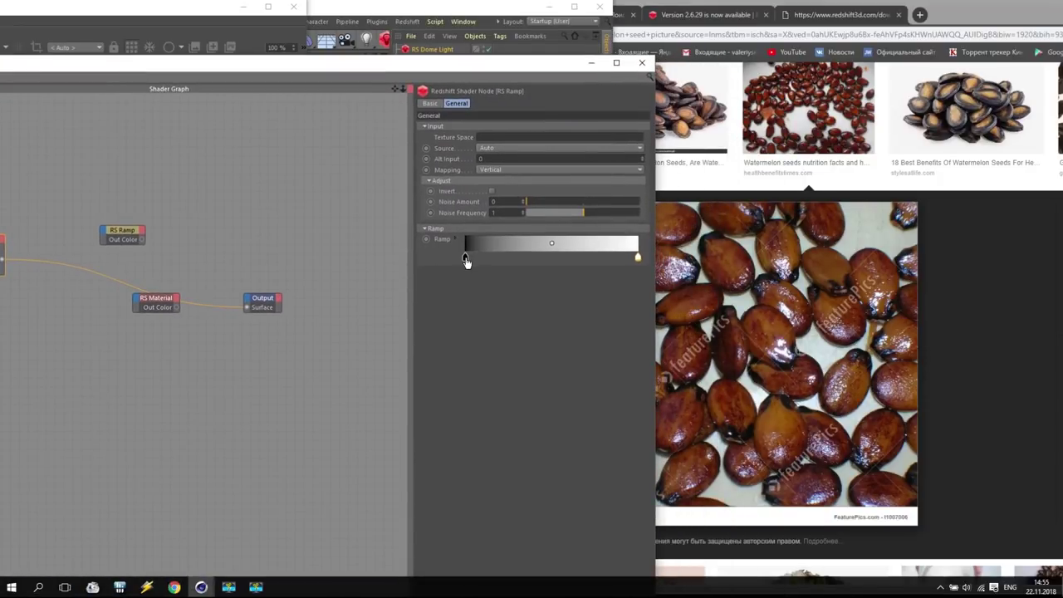
Colour the second ramp's start knot dark brown and its end knot orange-brown, sampling both colours from the watermelon seed photo
double_click(465, 260)
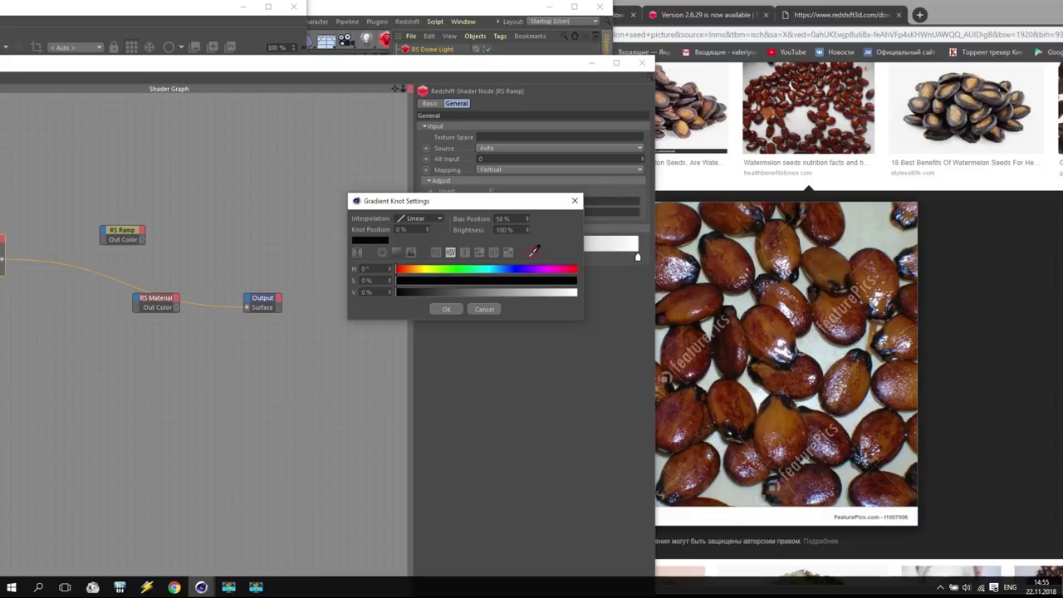
click(533, 252)
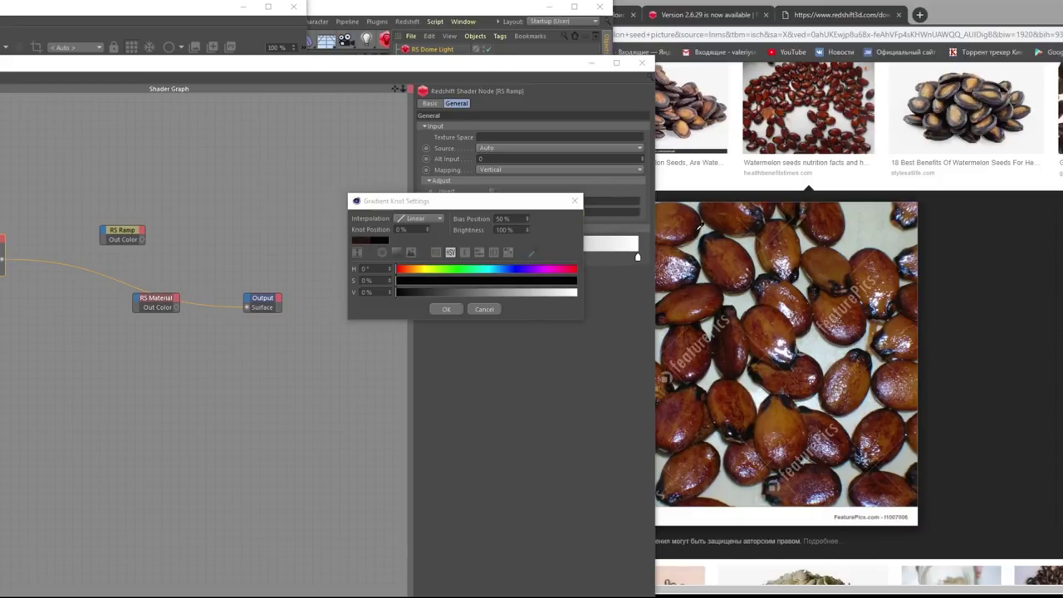
click(678, 243)
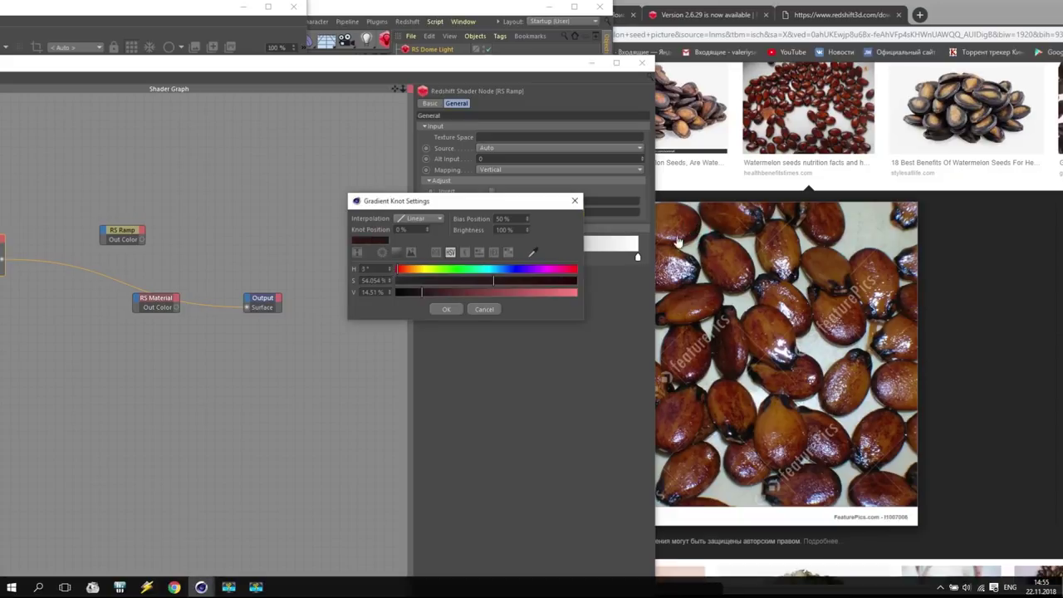
click(446, 309)
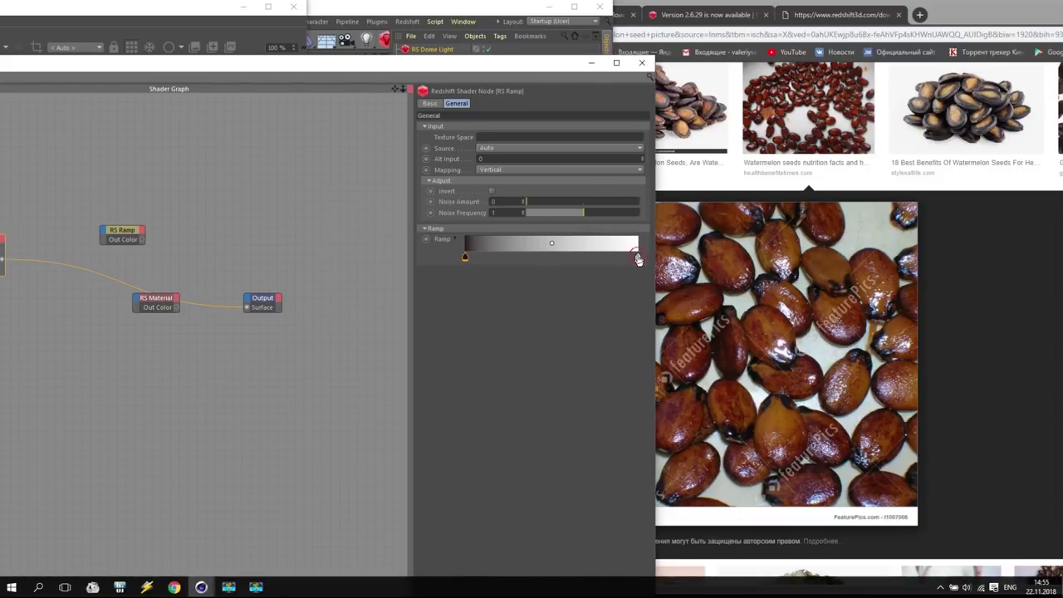
double_click(638, 257)
click(704, 254)
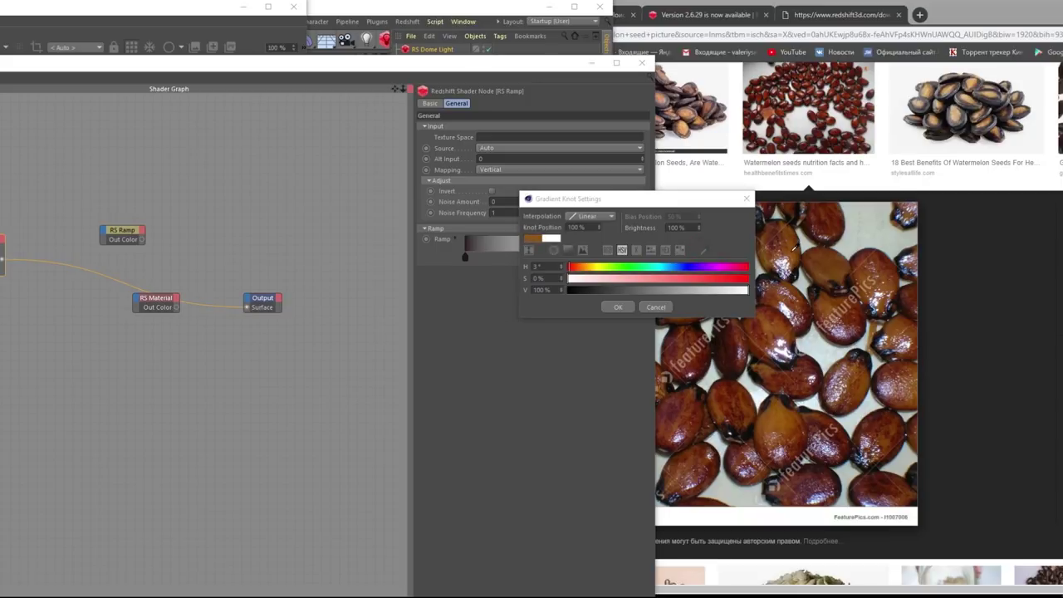
click(795, 248)
click(617, 306)
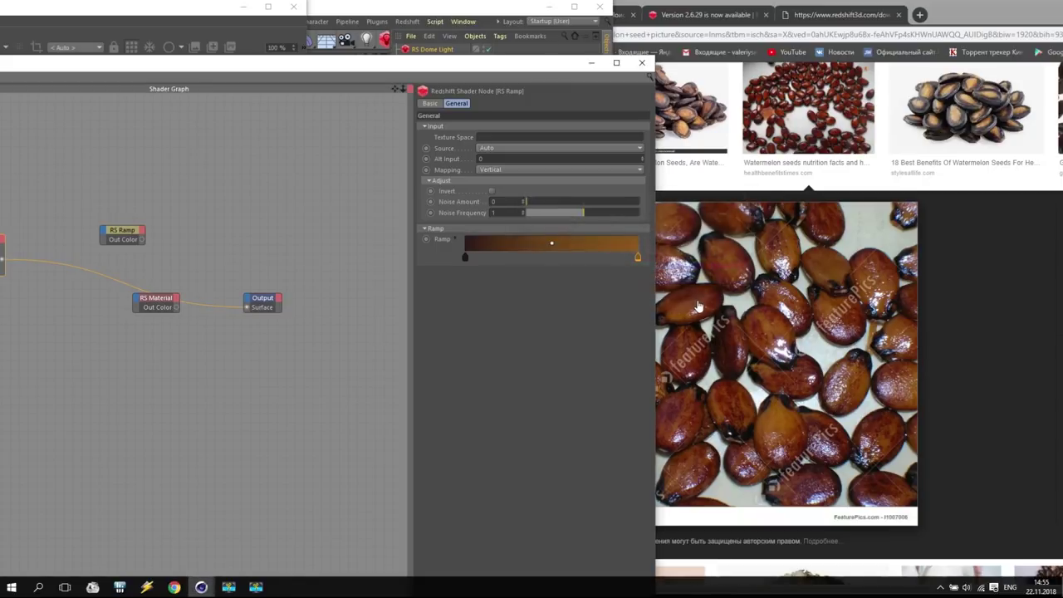
Bring the shader graph back beside the live render, placing the black-and-white ramp above RS Material and the brown ramp below it
click(359, 90)
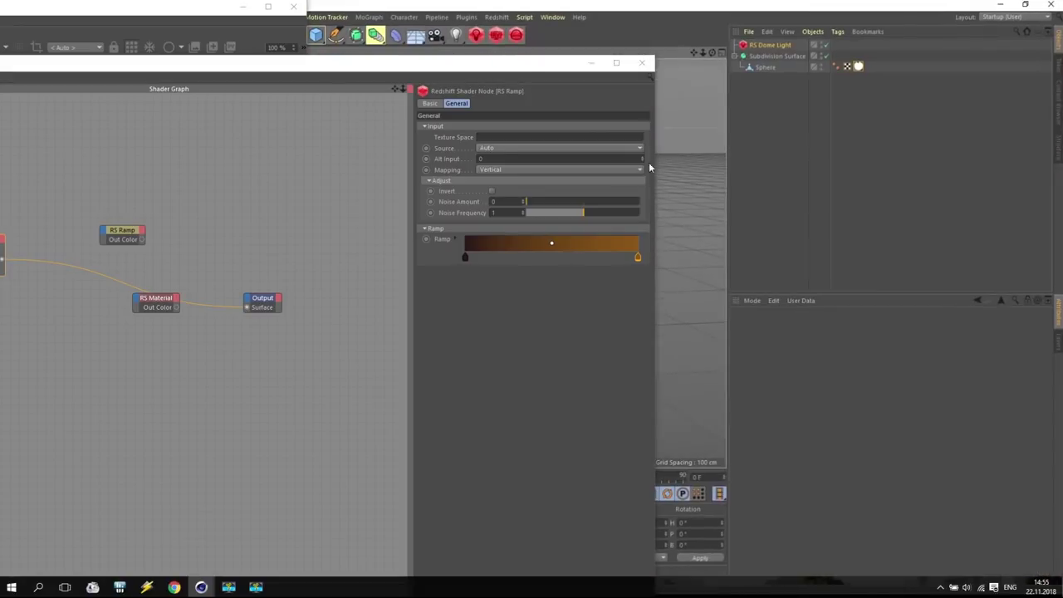
drag(357, 70, 710, 106)
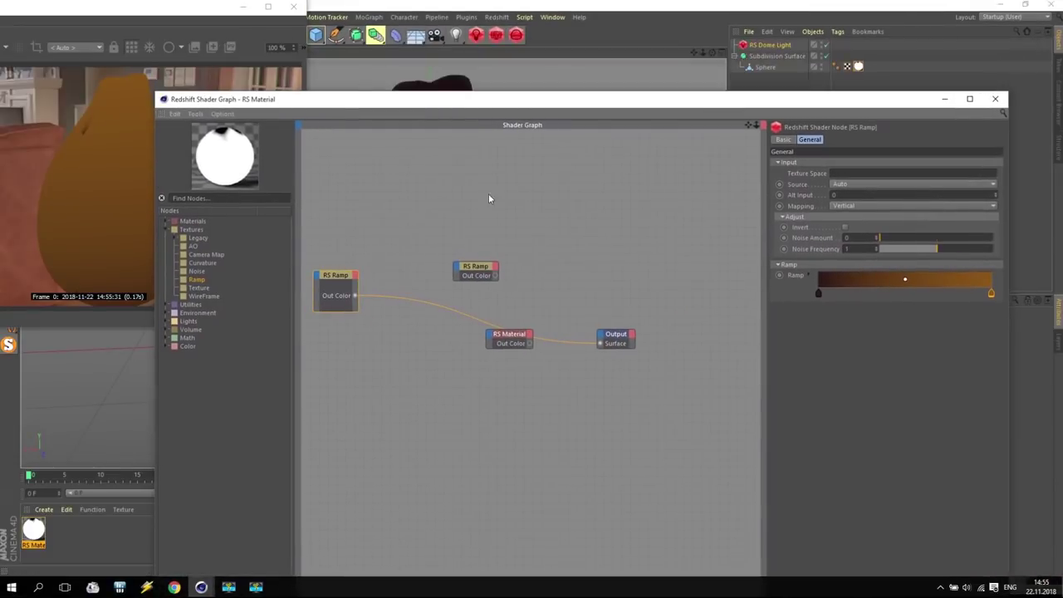
drag(475, 267, 575, 227)
click(336, 277)
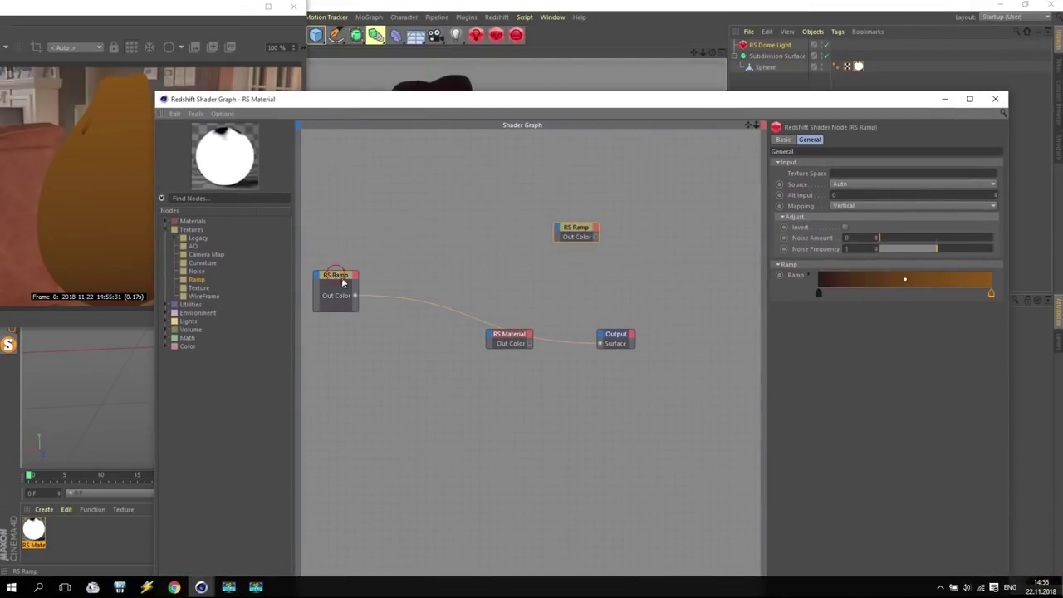
drag(337, 276, 496, 381)
mouse_move(820, 293)
mouse_down()
mouse_move(835, 295)
mouse_move(805, 293)
mouse_up()
click(187, 21)
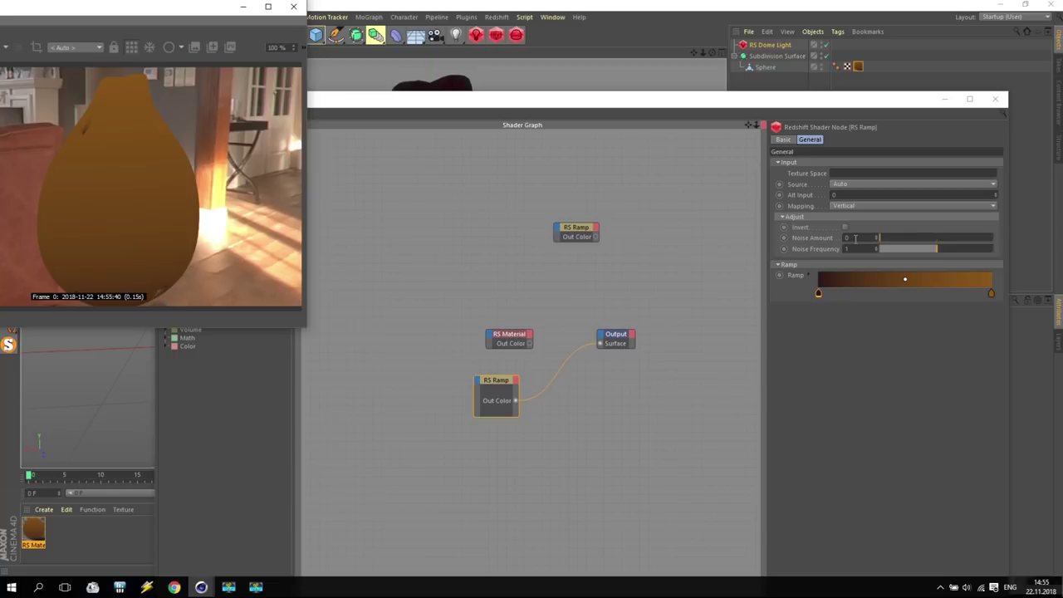
Try noise on the brown ramp with a Noise Frequency of 5 and Noise Amounts of 5, 2 and 1
click(856, 238)
text(5)
key(Return)
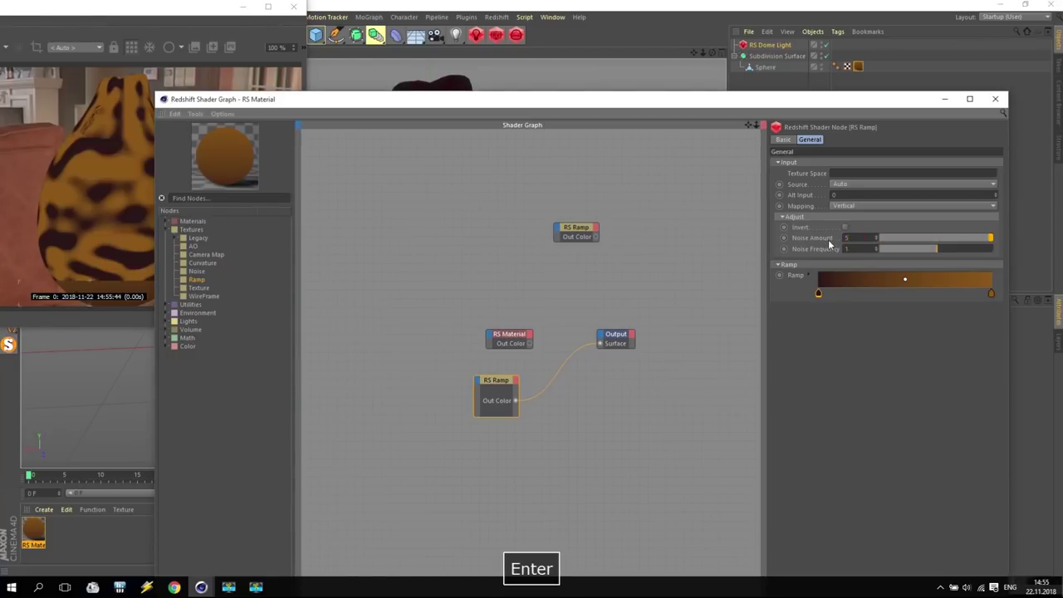
click(864, 248)
text(5)
key(Return)
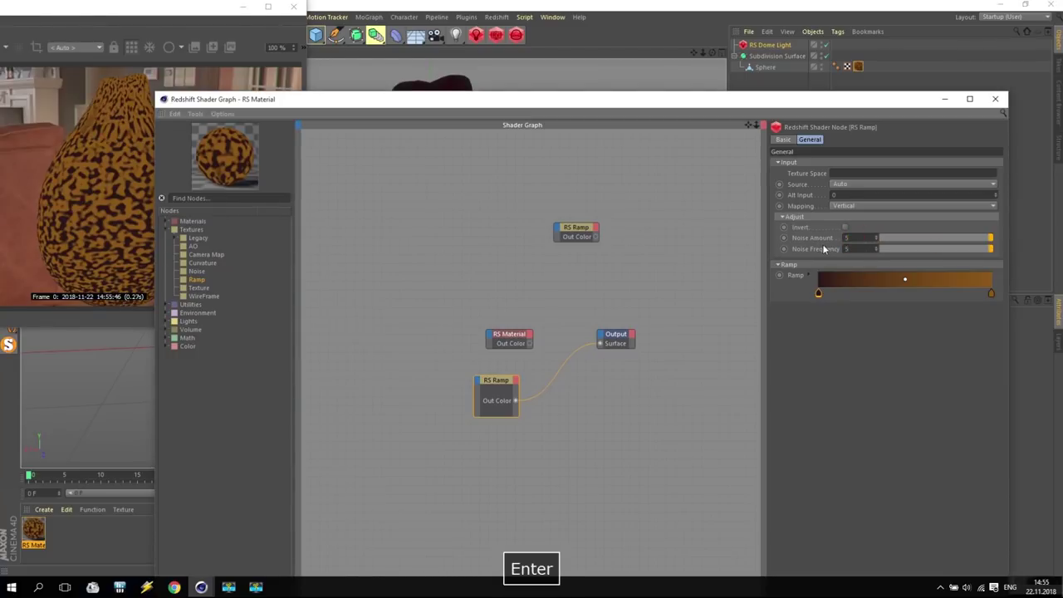
text(2)
key(Return)
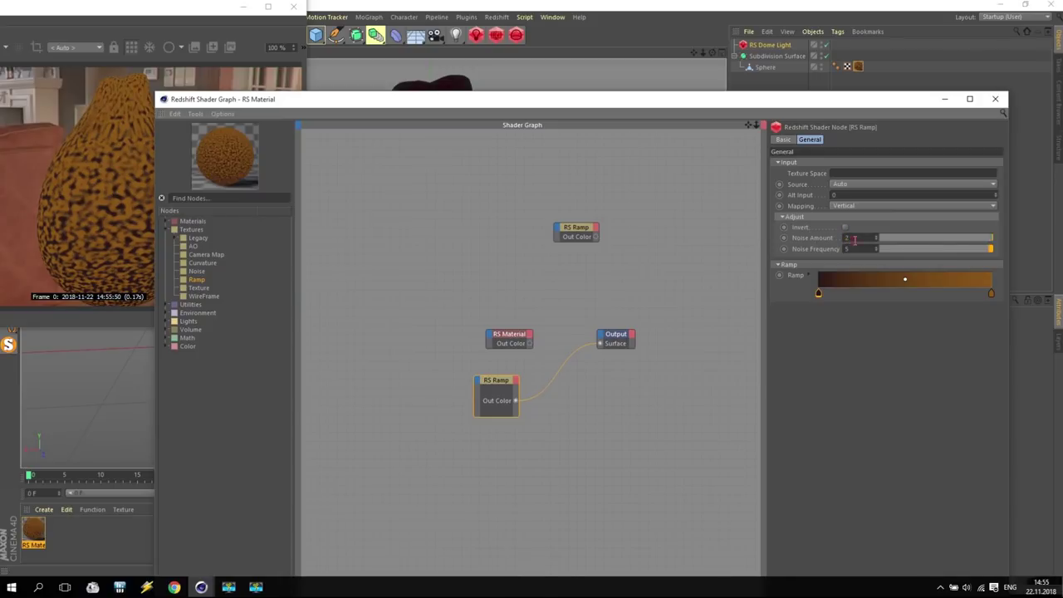
text(1)
key(Return)
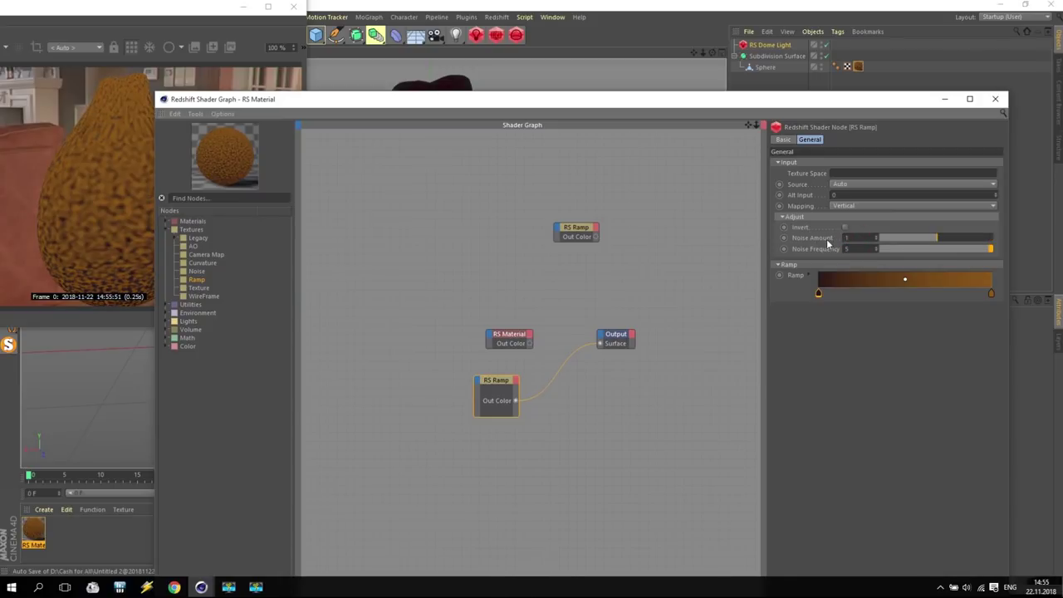
Set the brown ramp's Noise Amount to 0.2 and its Noise Frequency to 2
key(F9)
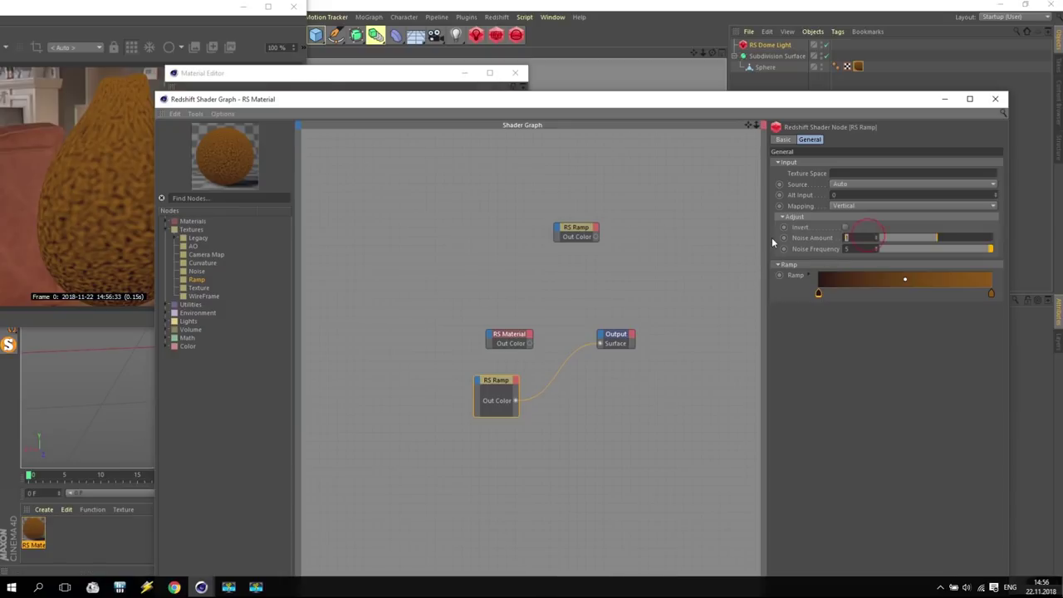
key(Return)
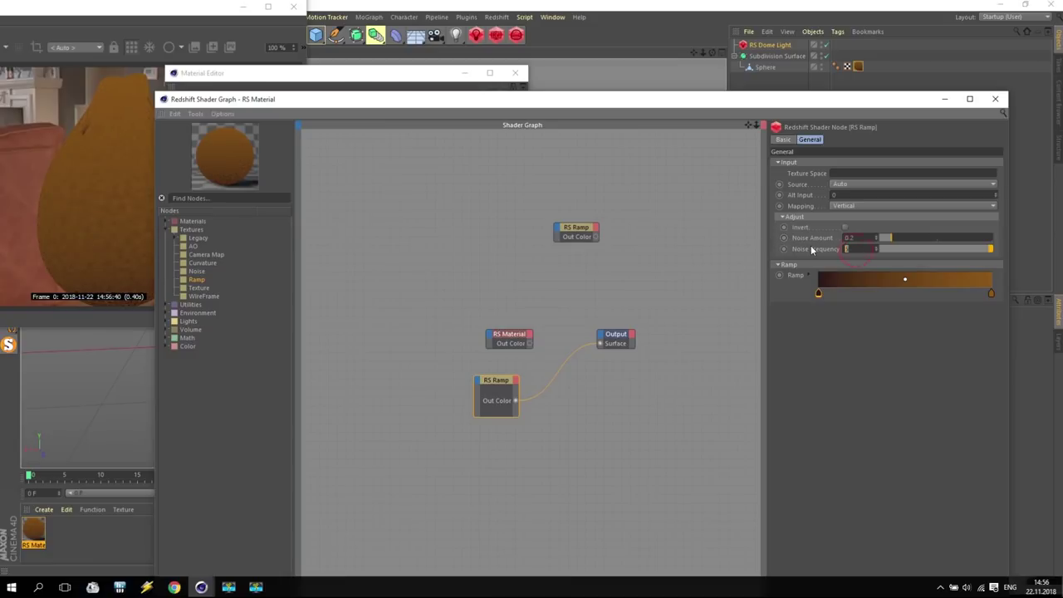
key(Return)
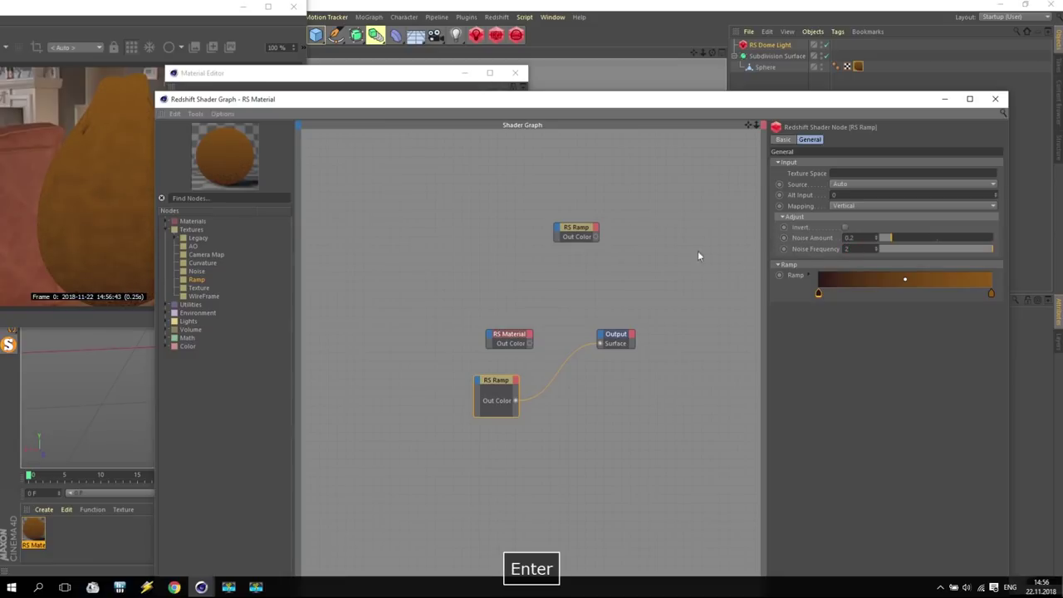
Rearrange the windows around the live render and slide the brown ramp's dark knot about a third of the way along the gradient
drag(291, 99, 357, 79)
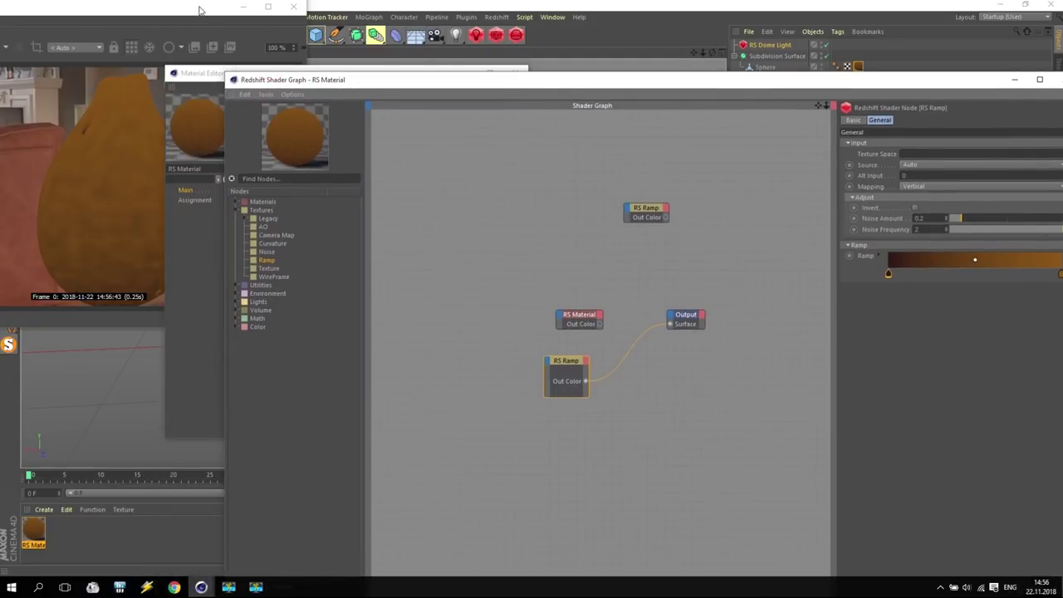
drag(199, 10, 179, 15)
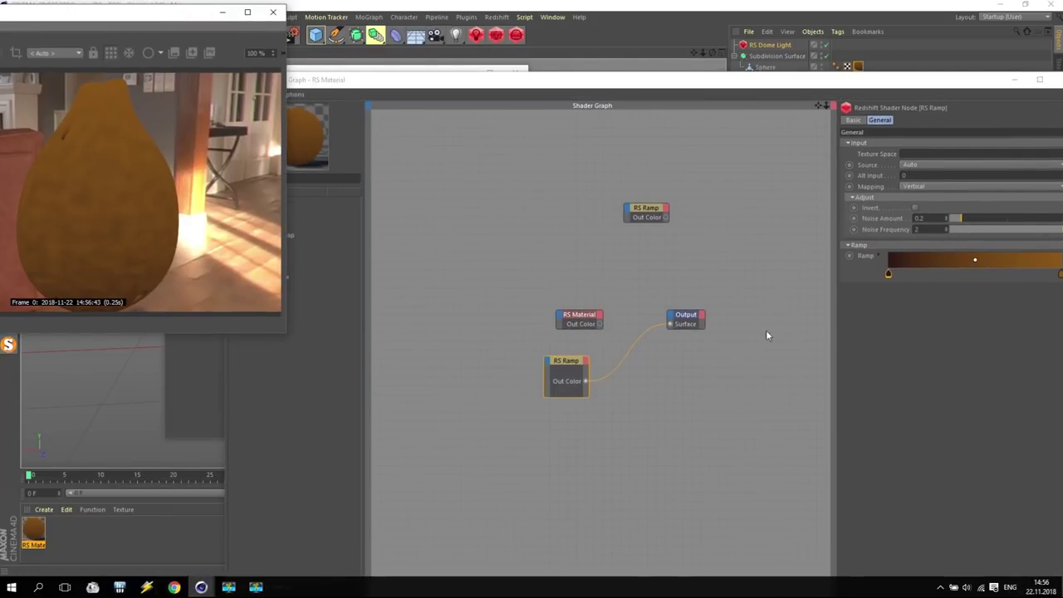
drag(887, 275, 950, 277)
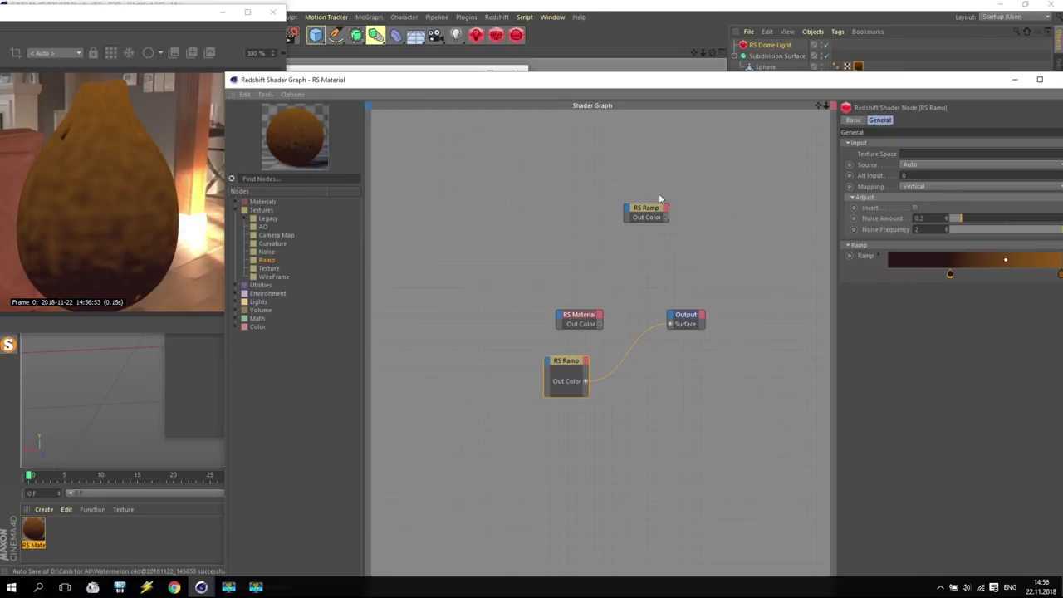
Connect the black-and-white ramp to the Output's Surface, set Noise Amount 0.13 and Noise Frequency 0.63, and slightly widen its black-white transition
drag(652, 213, 671, 325)
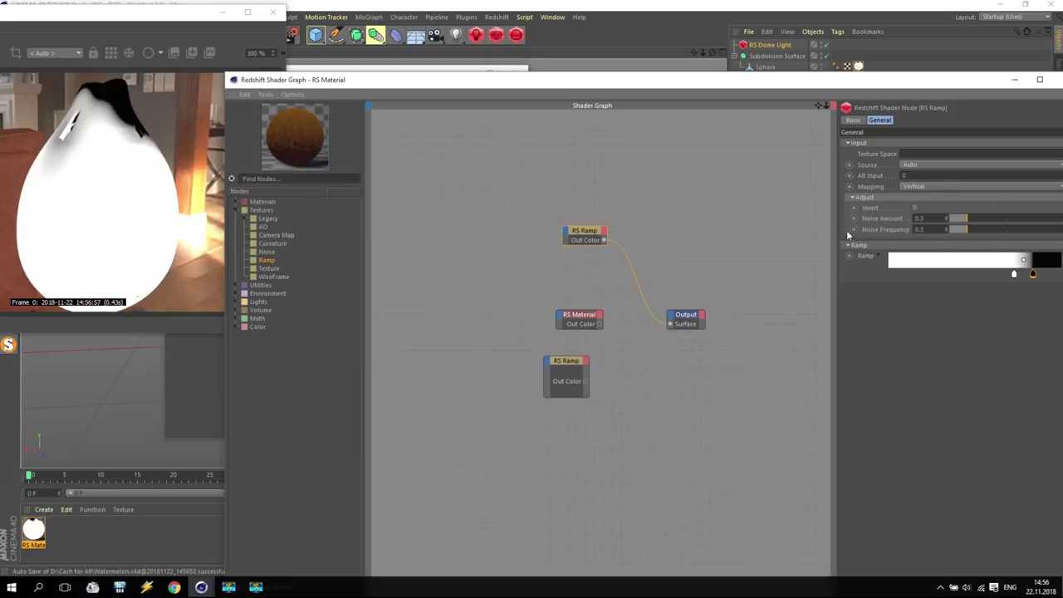
click(921, 218)
text(0.11)
key(Return)
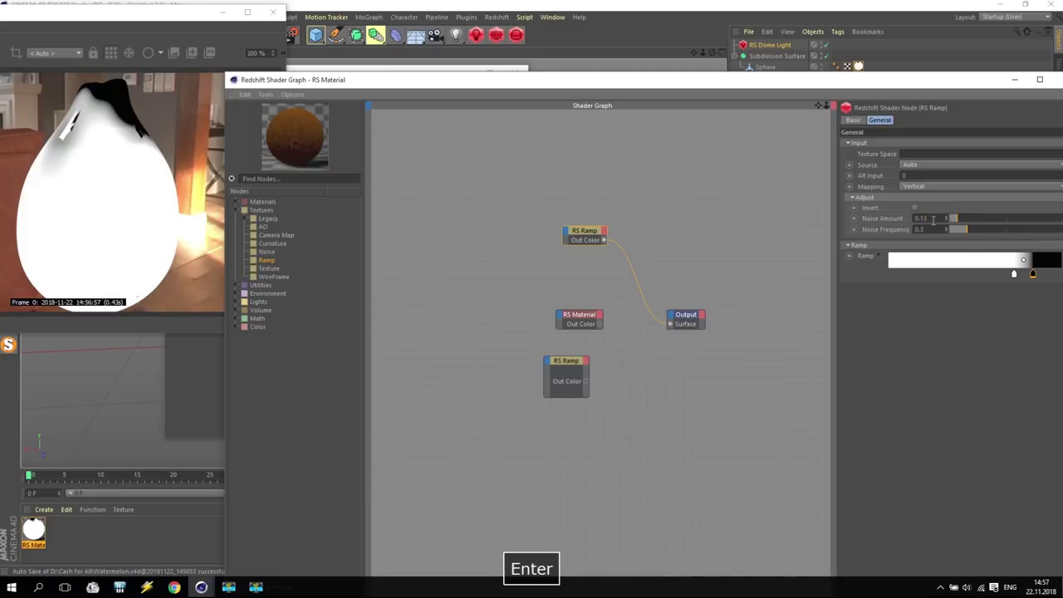
click(933, 230)
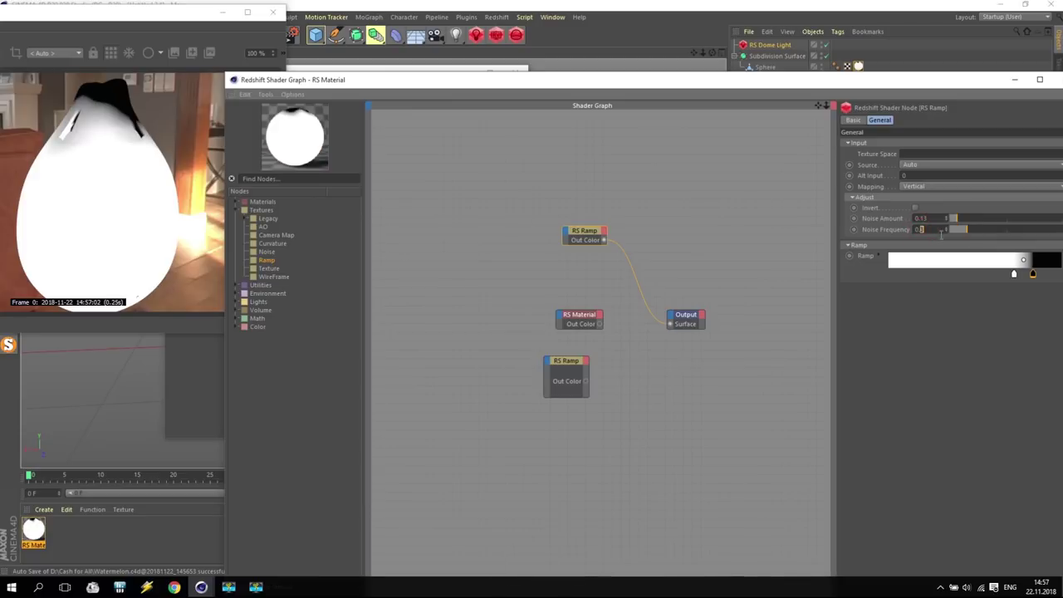
text(0.63)
key(Return)
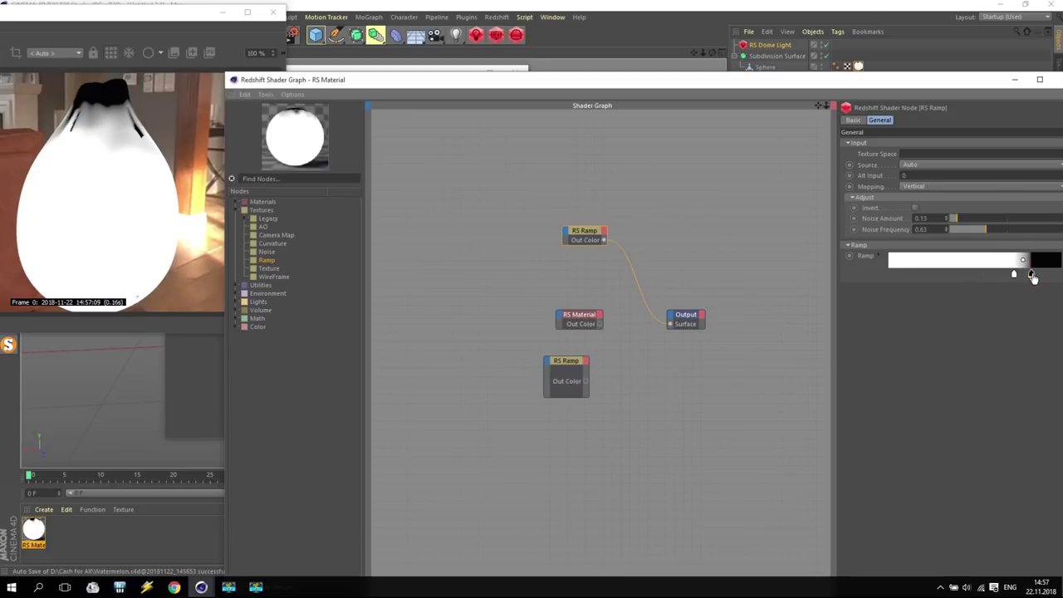
drag(1014, 274, 1008, 277)
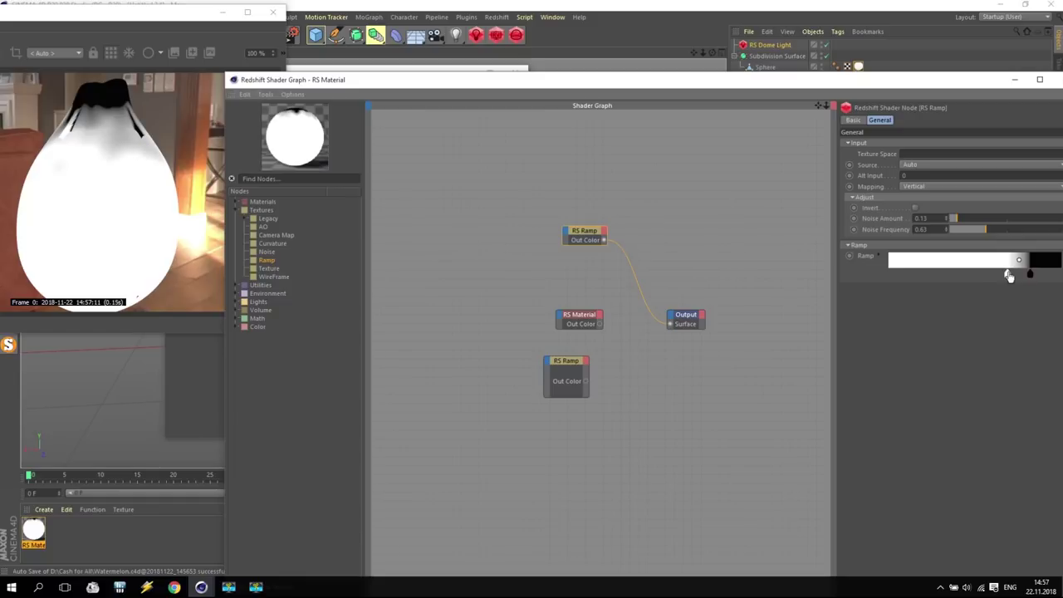
Stack both ramps and wire them into a new Color Composite node, black-and-white as Base Color and brown as Blend Color
drag(584, 239, 458, 240)
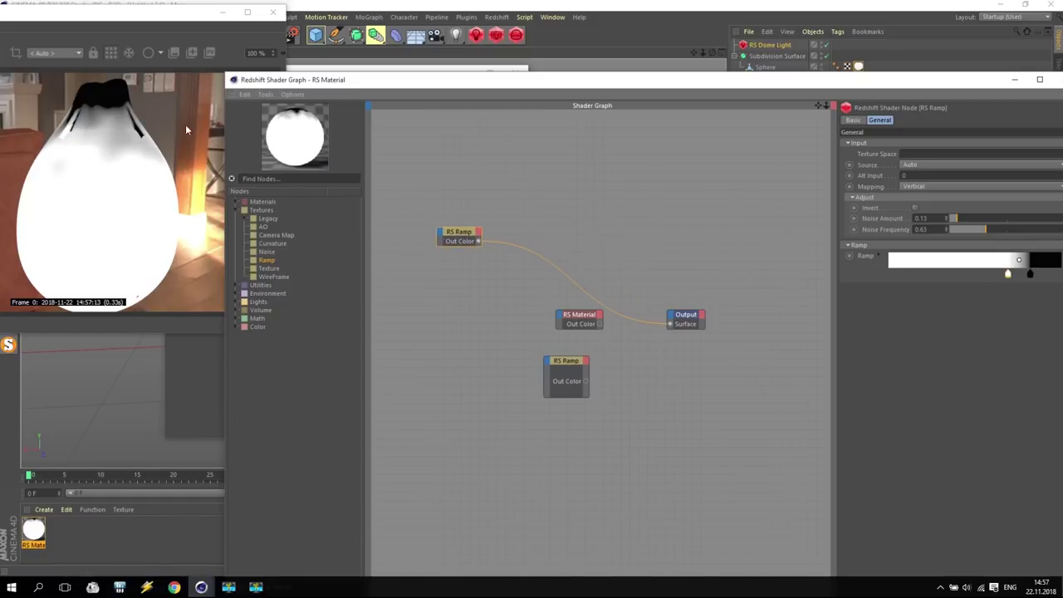
drag(578, 362, 471, 264)
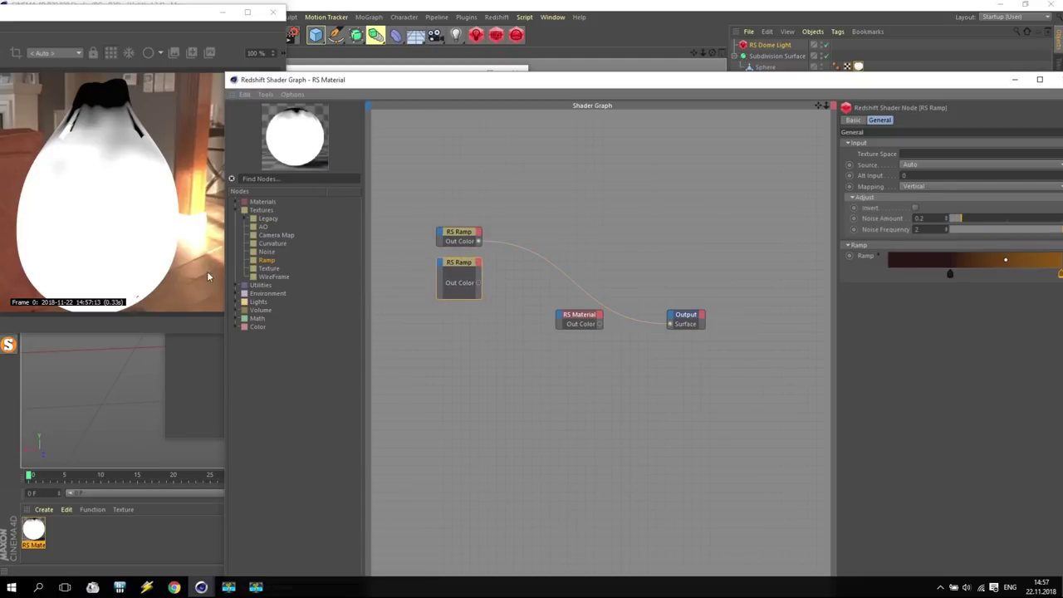
click(237, 328)
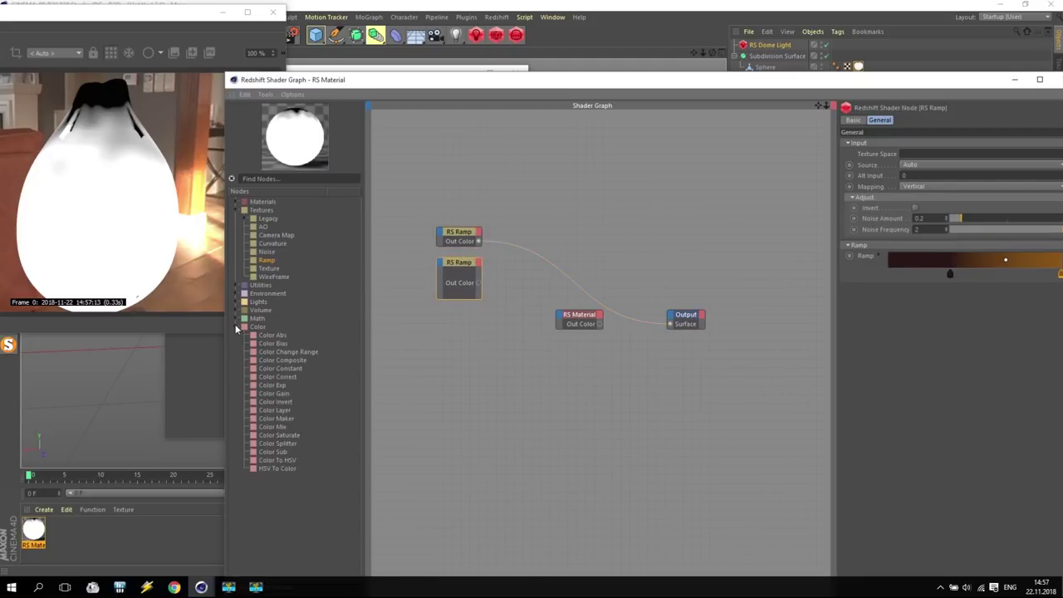
drag(282, 359, 531, 270)
drag(480, 241, 513, 280)
Set the Color Composite's mode to Multiply and connect its Out Color to the Output's Surface
click(930, 164)
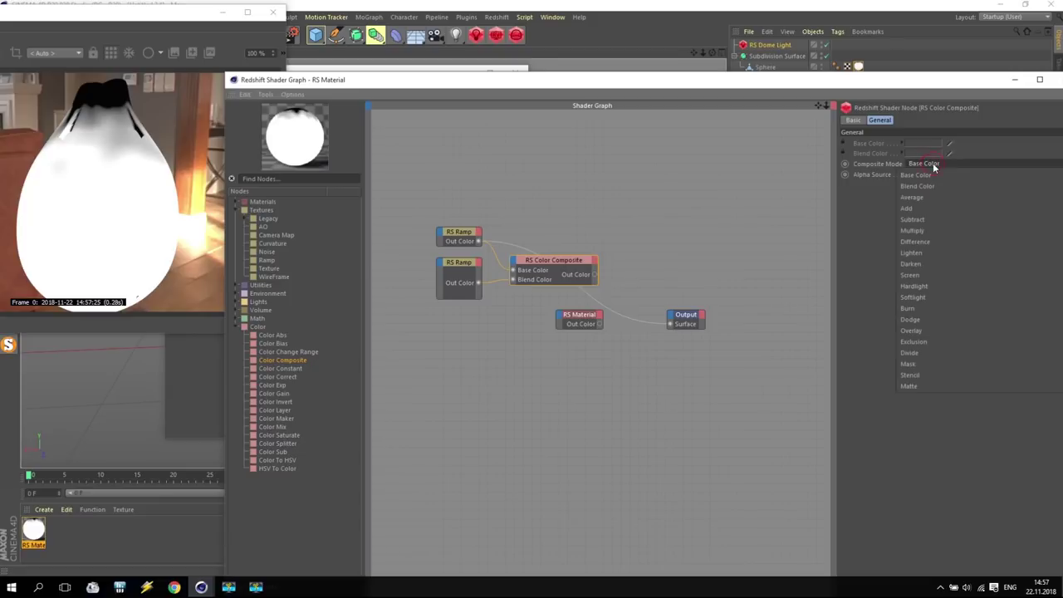
click(912, 230)
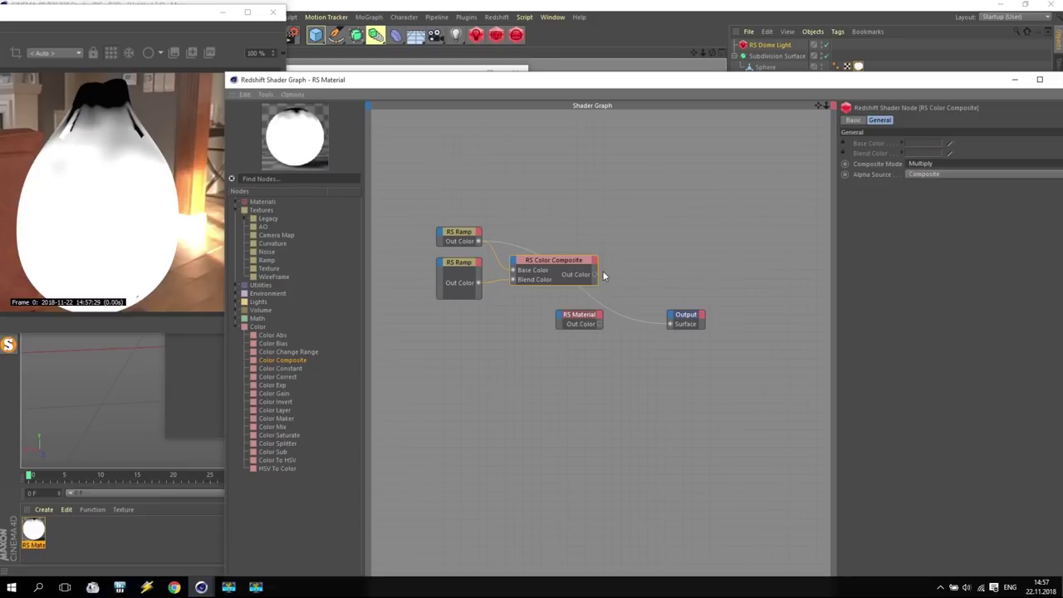
drag(595, 274, 669, 324)
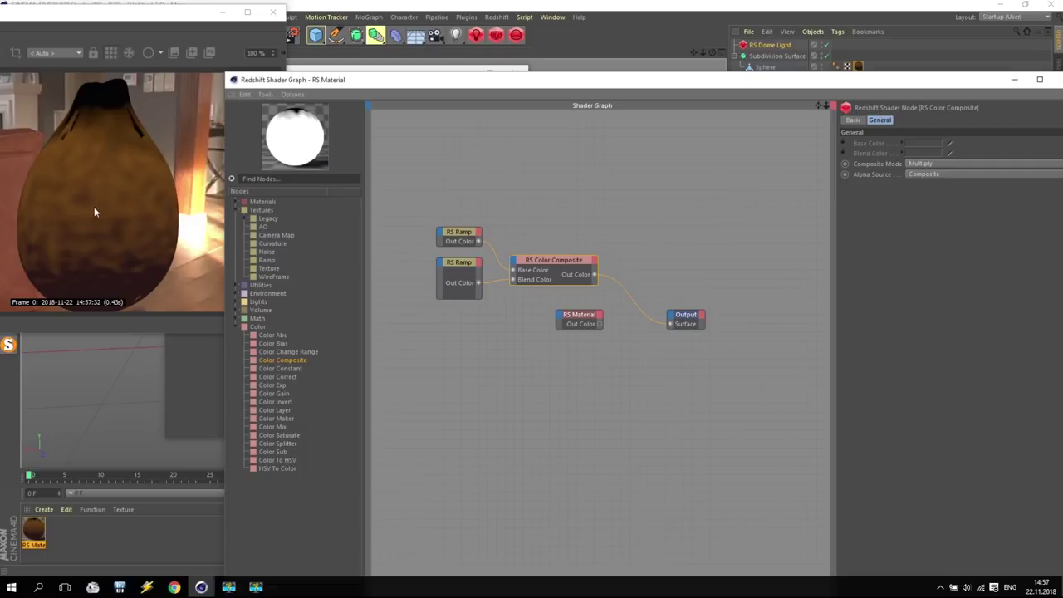
Connect the Color Composite's Out Color to RS Material's Diffuse Color, and RS Material's Out Color to the Output's Surface
drag(563, 264, 573, 258)
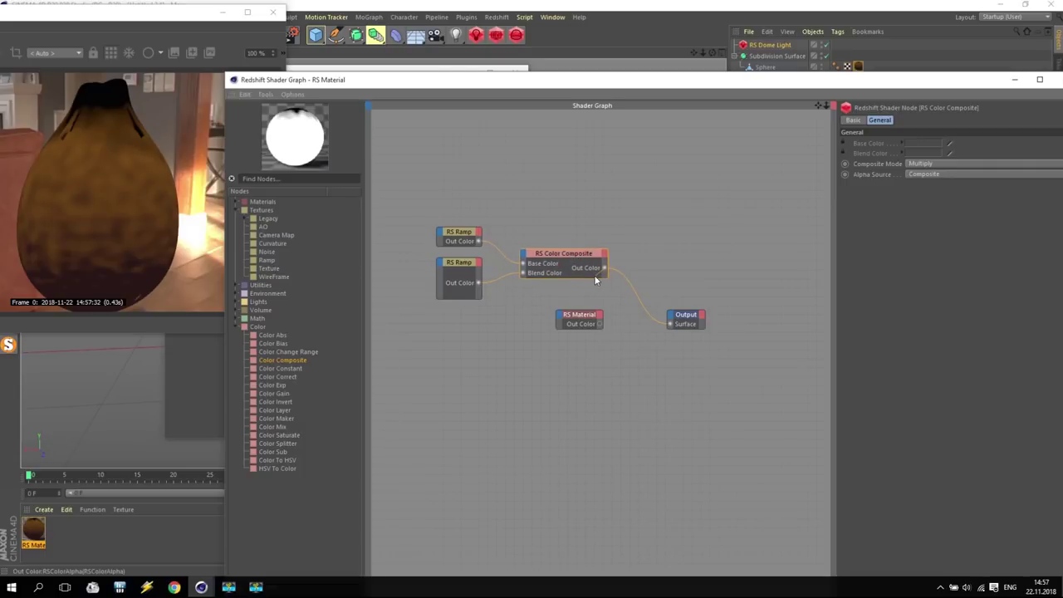
drag(604, 266, 561, 317)
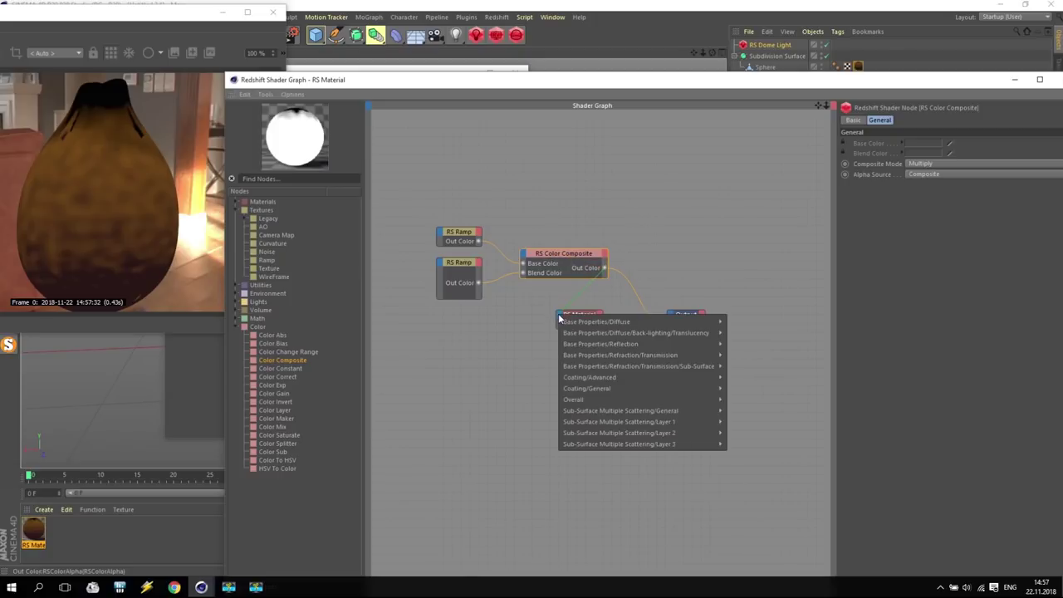
mouse_move(587, 324)
click(736, 324)
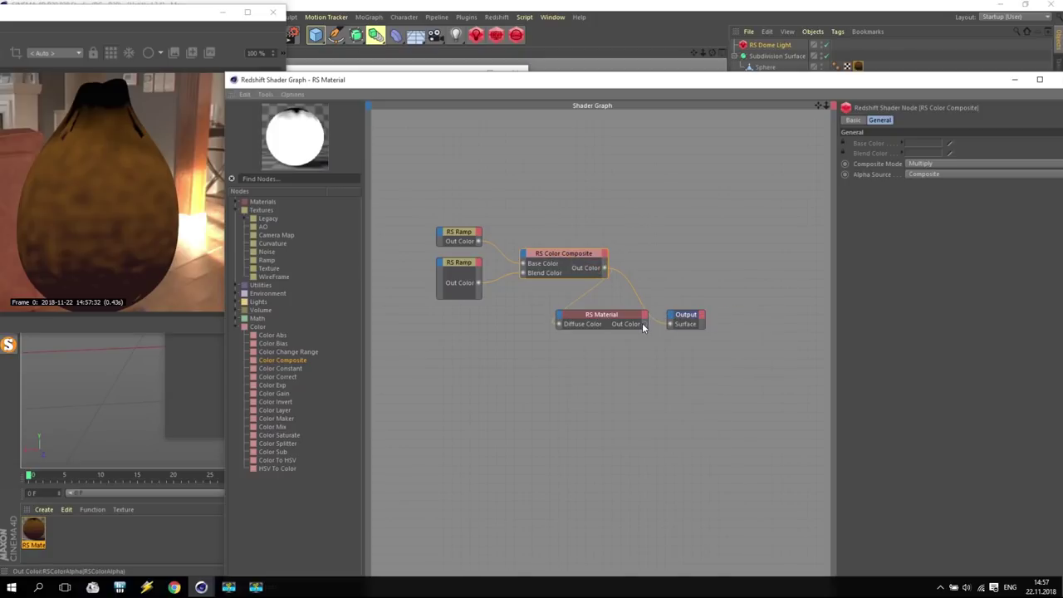
drag(670, 328, 671, 325)
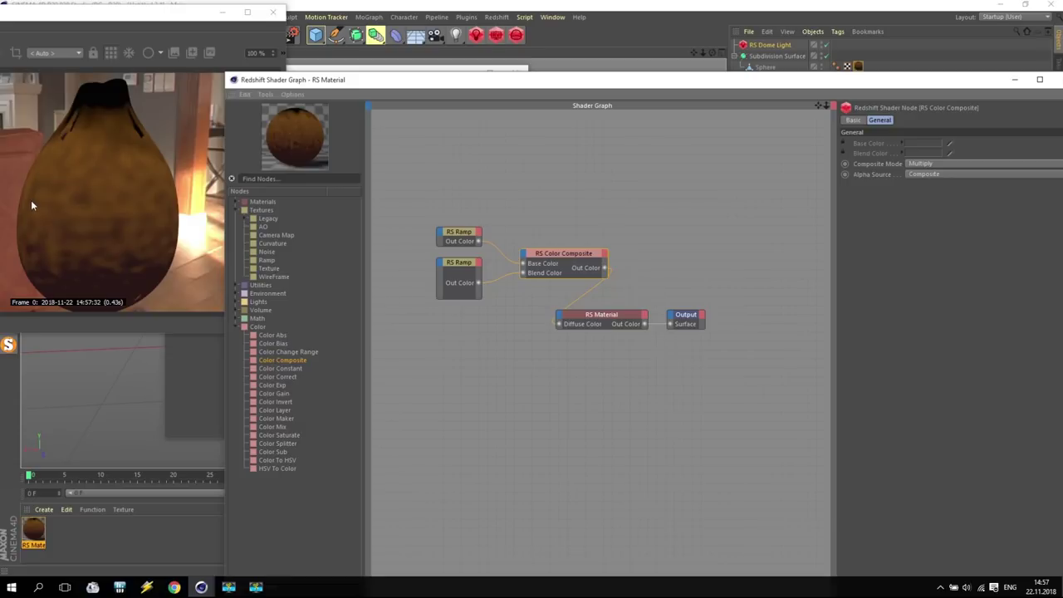
Add RS Noise and RS Bump Map nodes and connect the noise's Out Color to the Bump Map's Input
drag(712, 53, 656, 60)
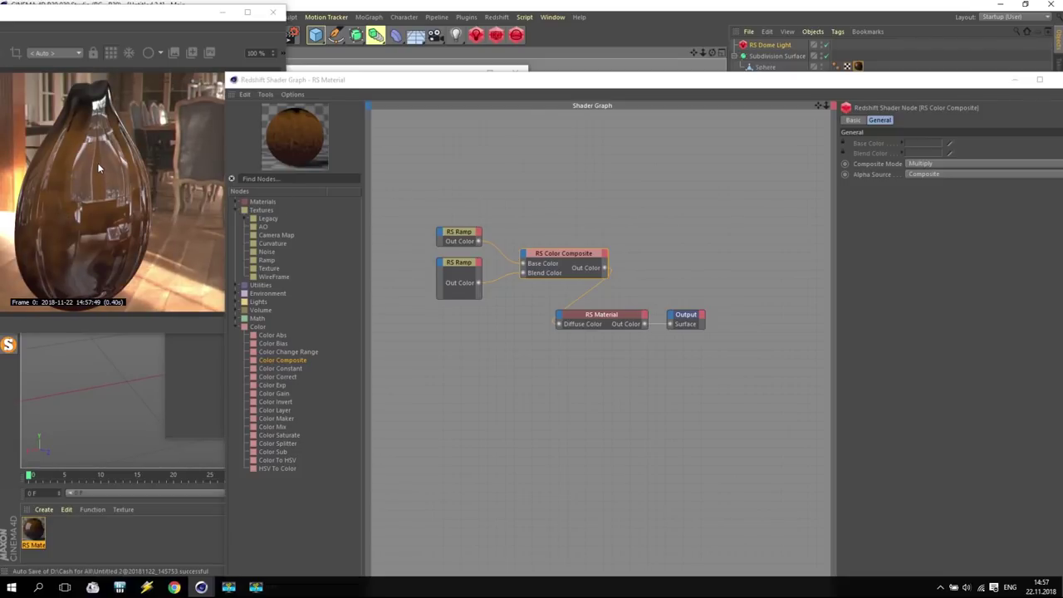
drag(265, 251, 417, 330)
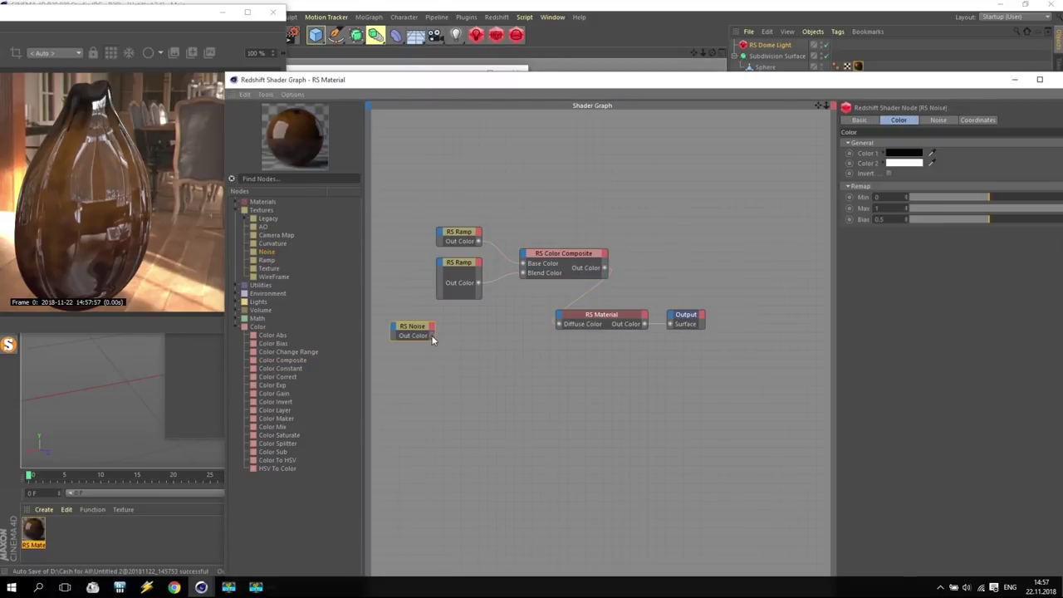
click(237, 285)
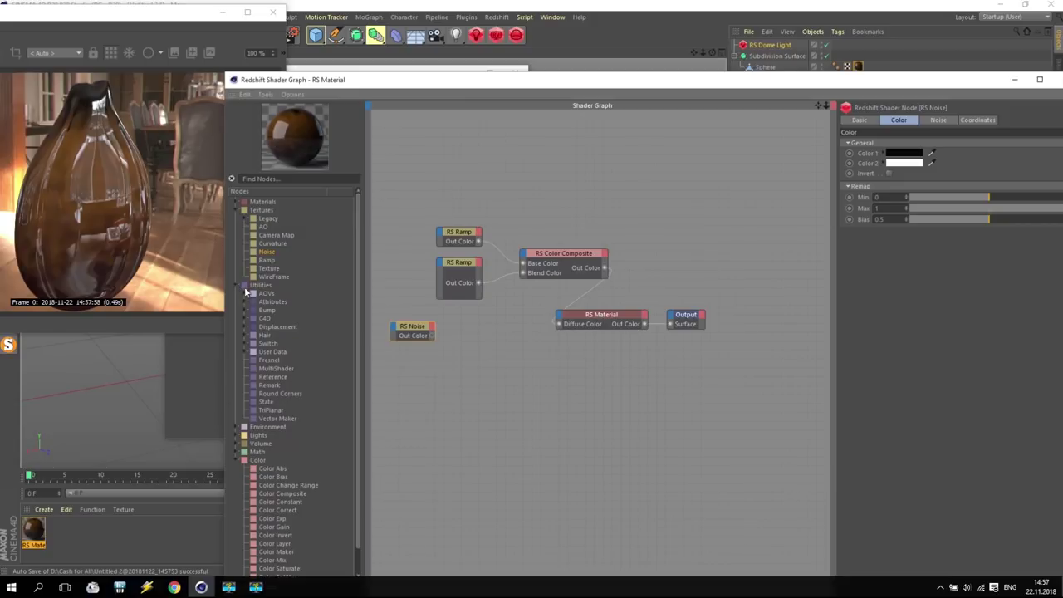
click(245, 310)
drag(276, 328, 441, 349)
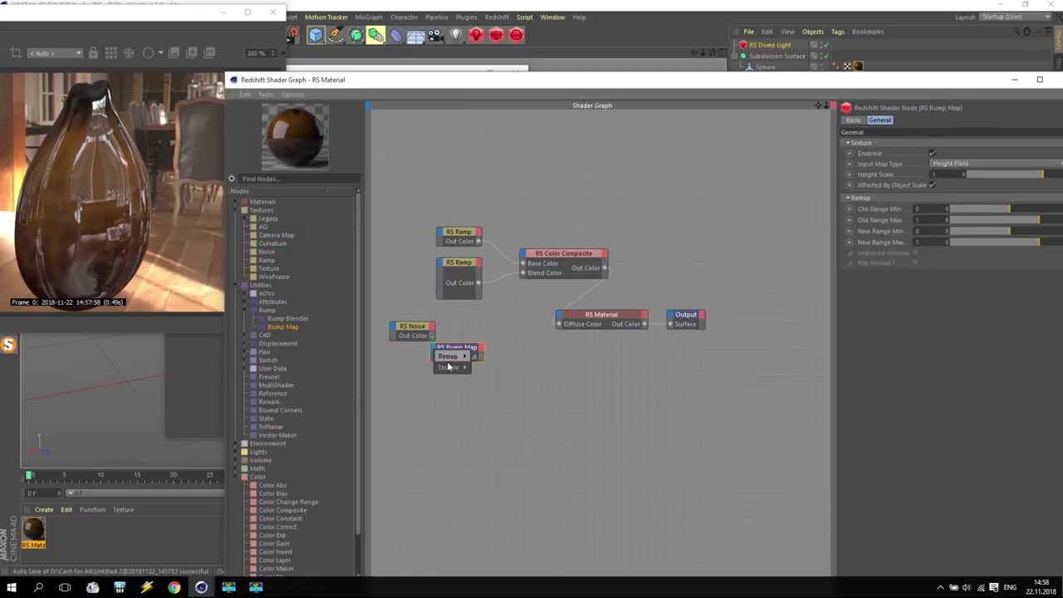
Connect the Bump Map's Out to RS Material's Bump Input and place the Bump Map between the noise and the material
drag(480, 357, 560, 317)
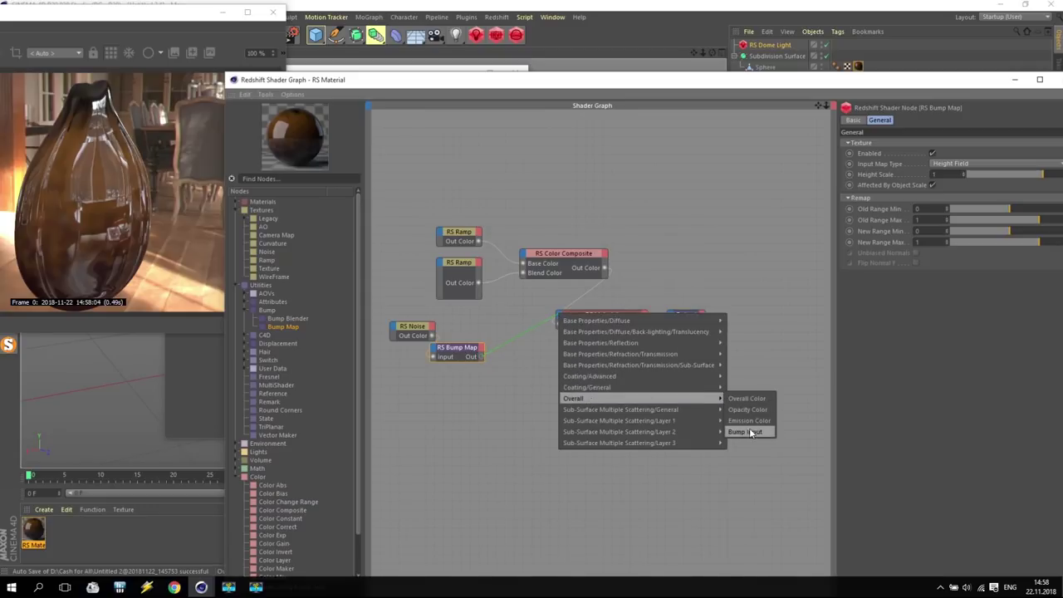
mouse_move(707, 395)
click(762, 435)
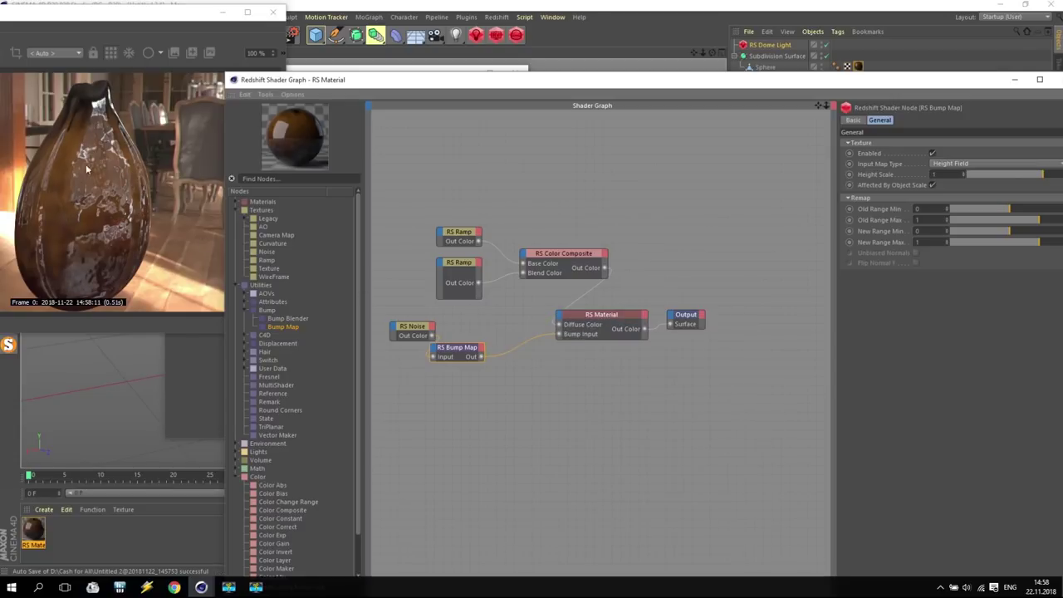
drag(464, 350, 503, 339)
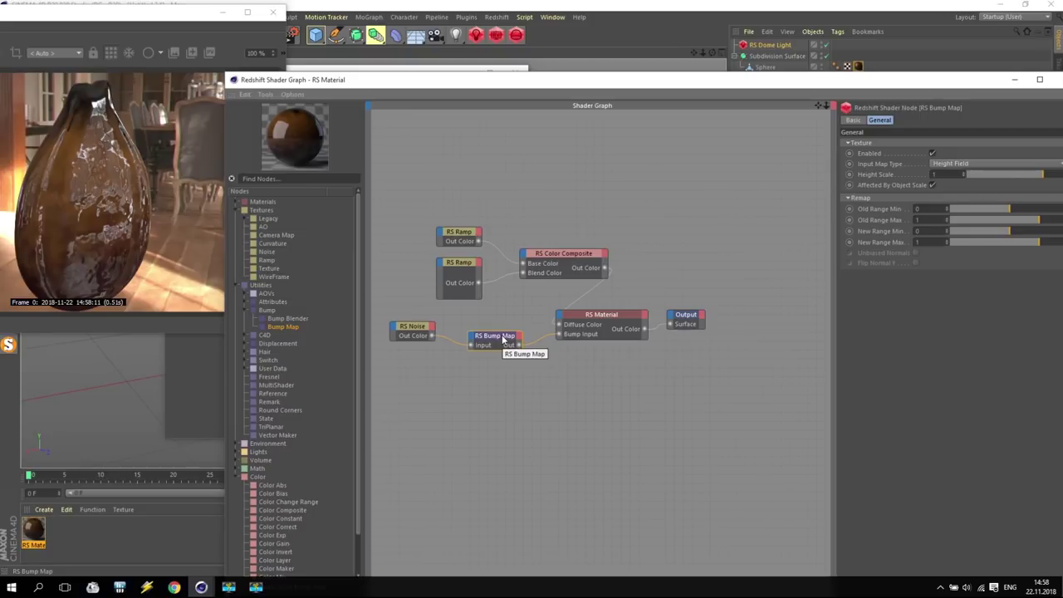
key(F9)
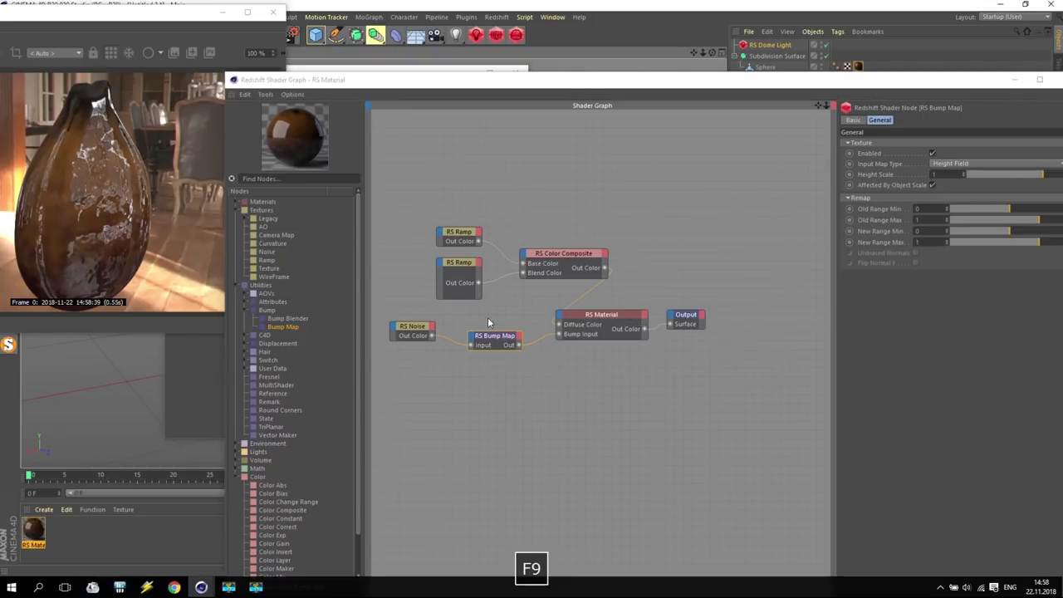
Set the RS Noise node's Overall Scale to 3
click(404, 330)
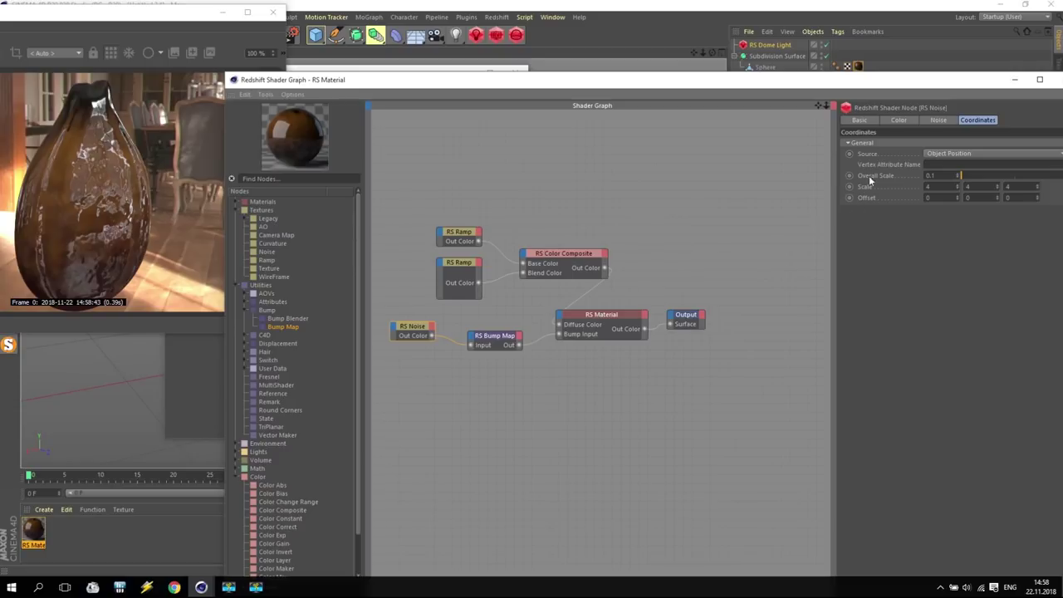
double_click(936, 175)
text(3)
key(Return)
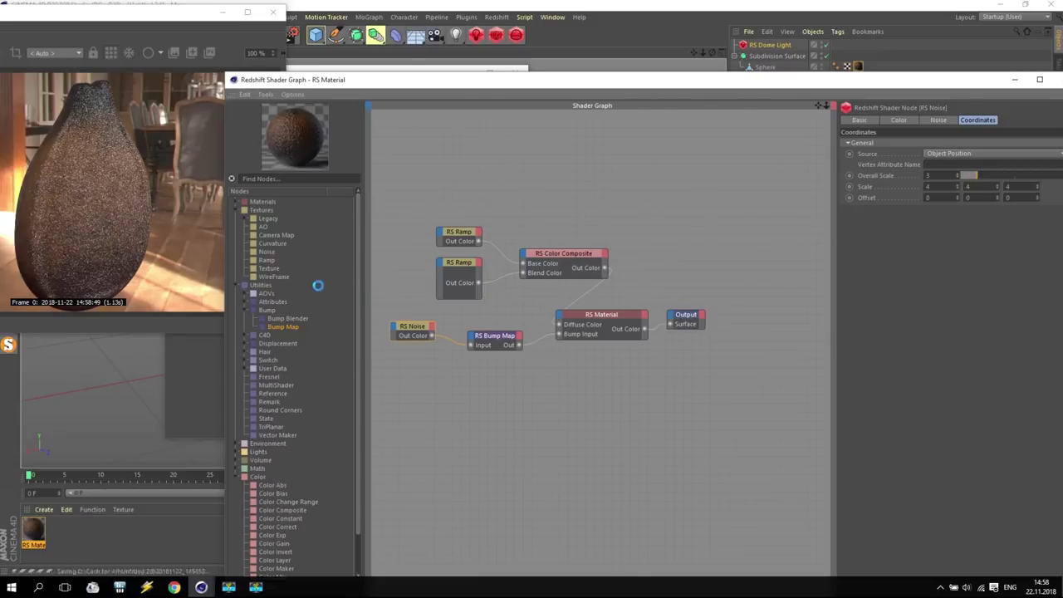
Set the RS Bump Map's Height Scale to 0.3 and move the node below the noise and material nodes
click(506, 341)
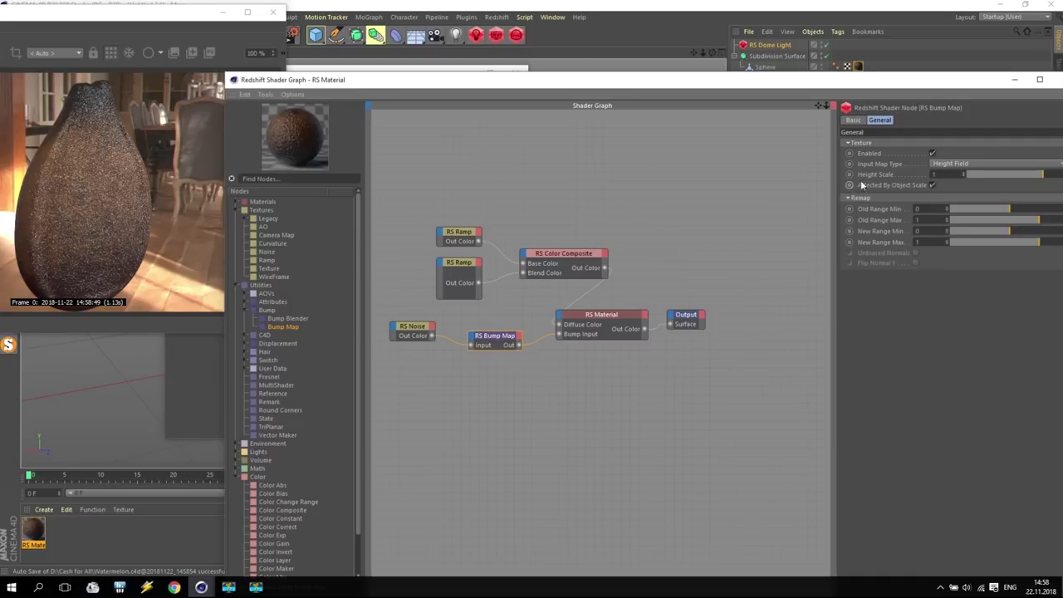
text(0.3)
key(Return)
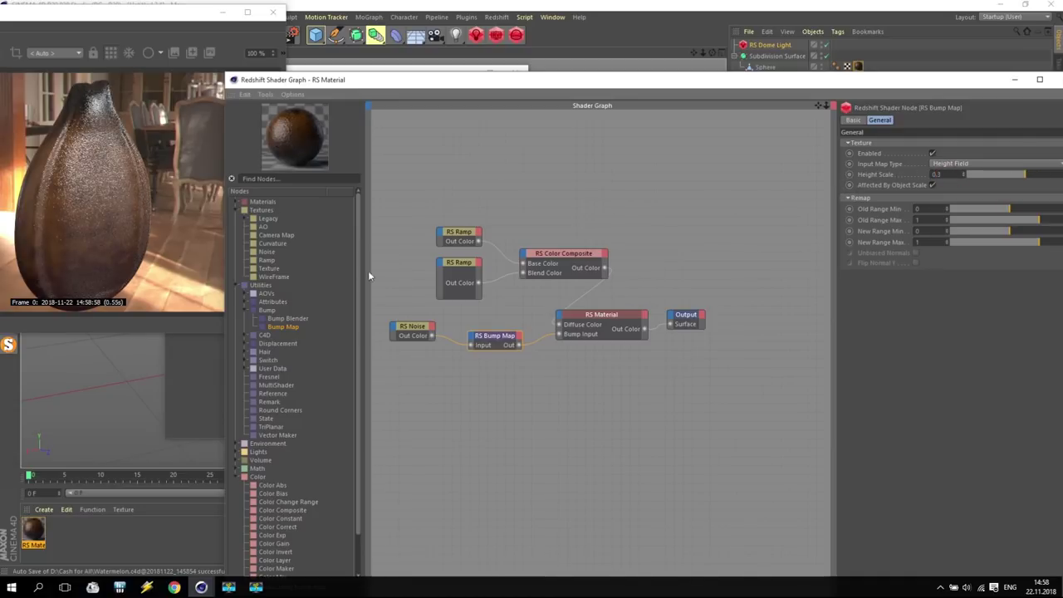
drag(492, 342, 475, 398)
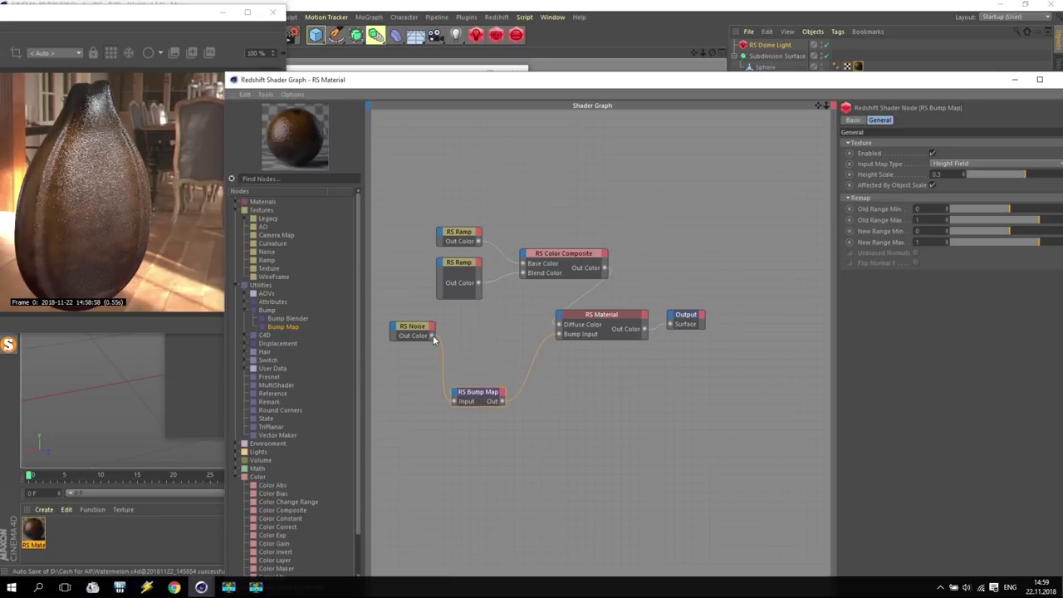
Set RS Material's Reflection Roughness to 0.1
click(601, 316)
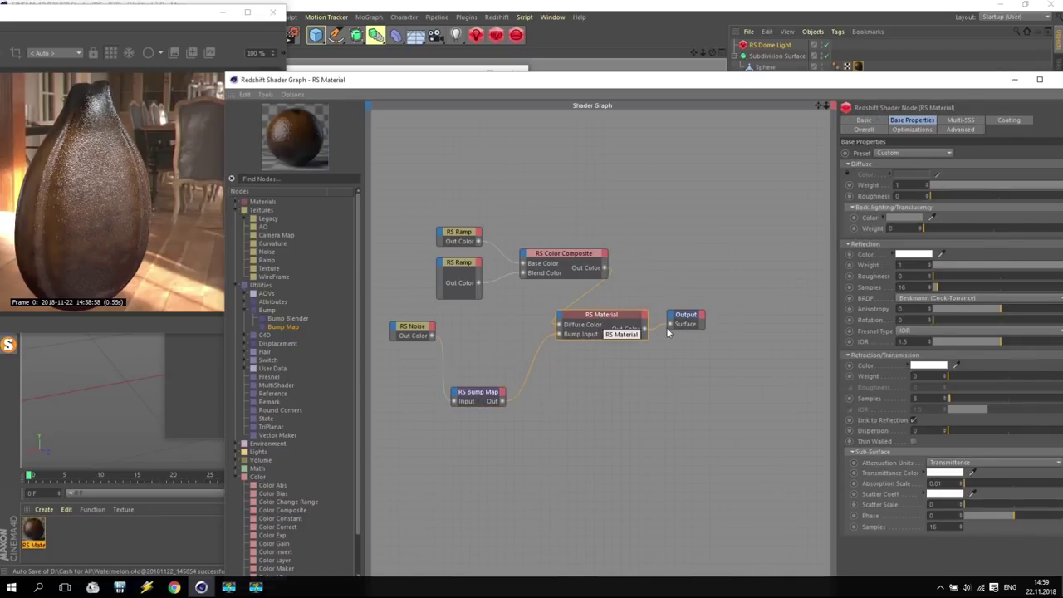
click(909, 276)
text(.1)
key(Return)
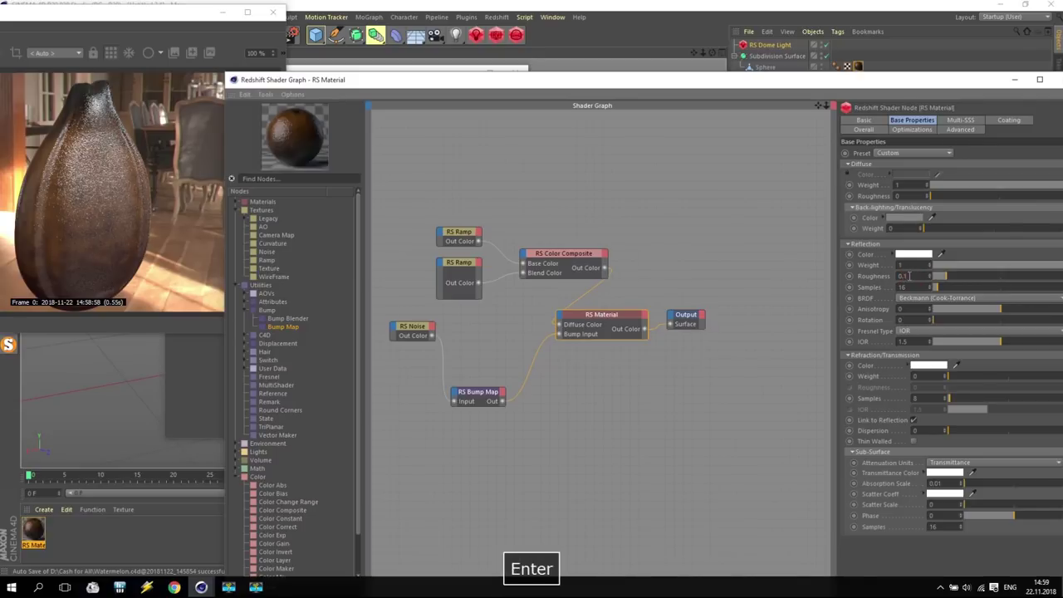
Give RS Material a coating with Weight 1 and IOR 1.33
click(1007, 120)
drag(950, 174, 1055, 174)
double_click(914, 173)
text(1)
key(Return)
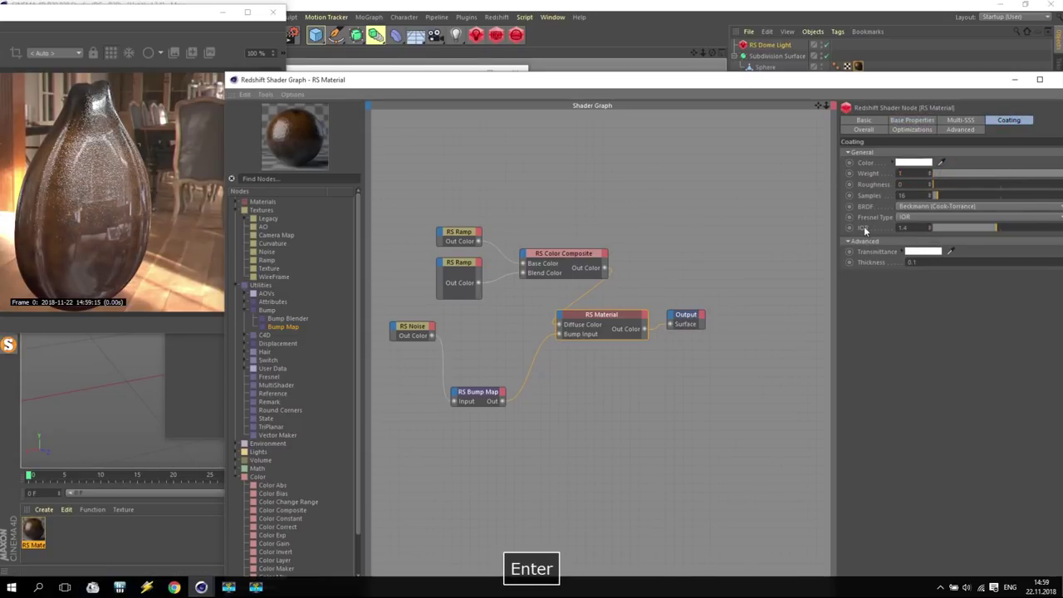
double_click(905, 229)
text(3)
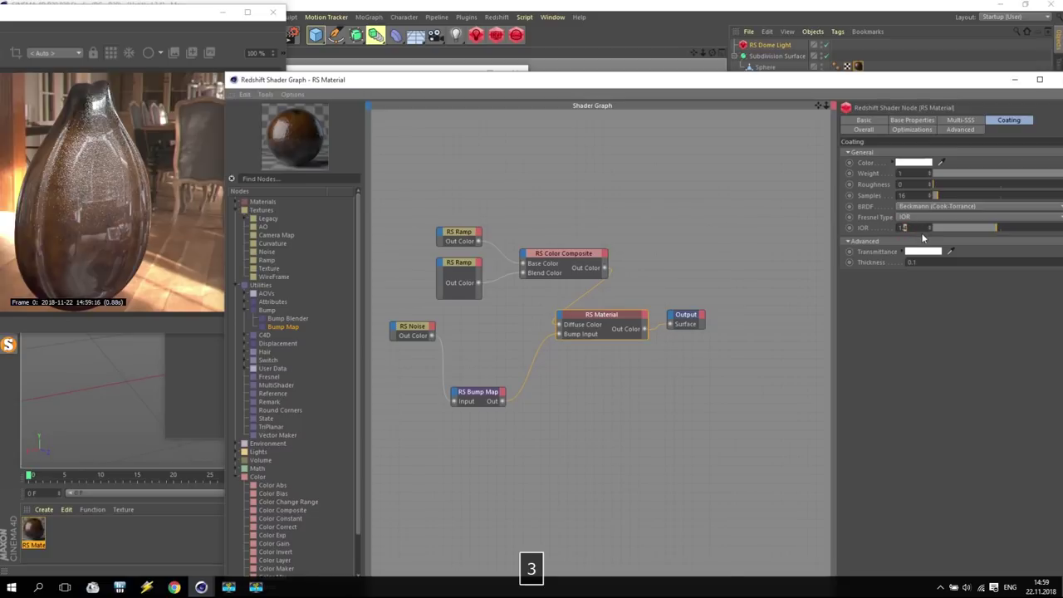
text(3)
key(Return)
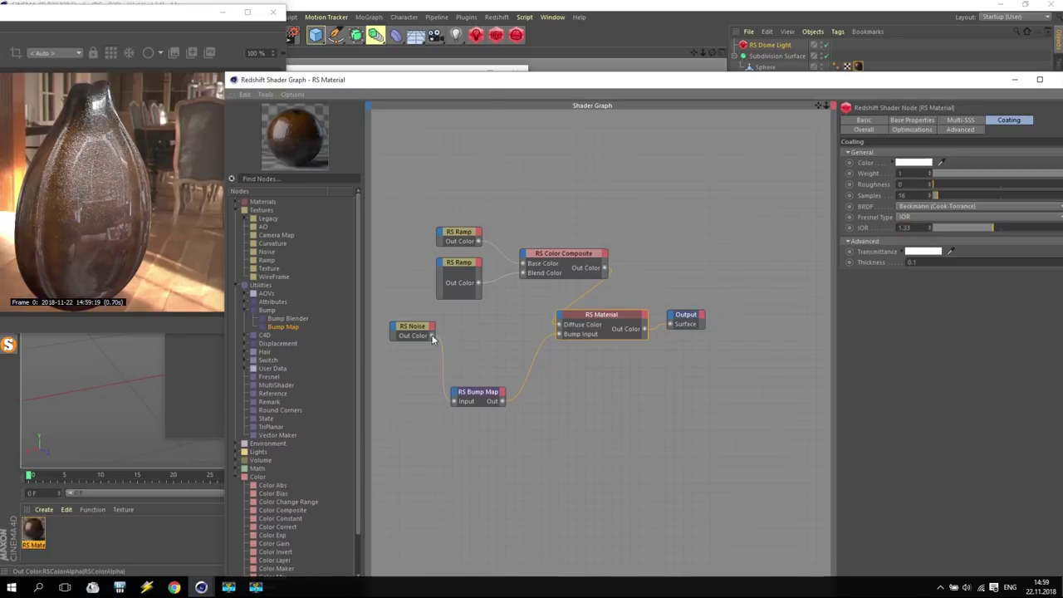
Connect RS Noise's Out Color to RS Material's Coat Weight and move the Bump Map node closer to the material
drag(548, 330, 562, 316)
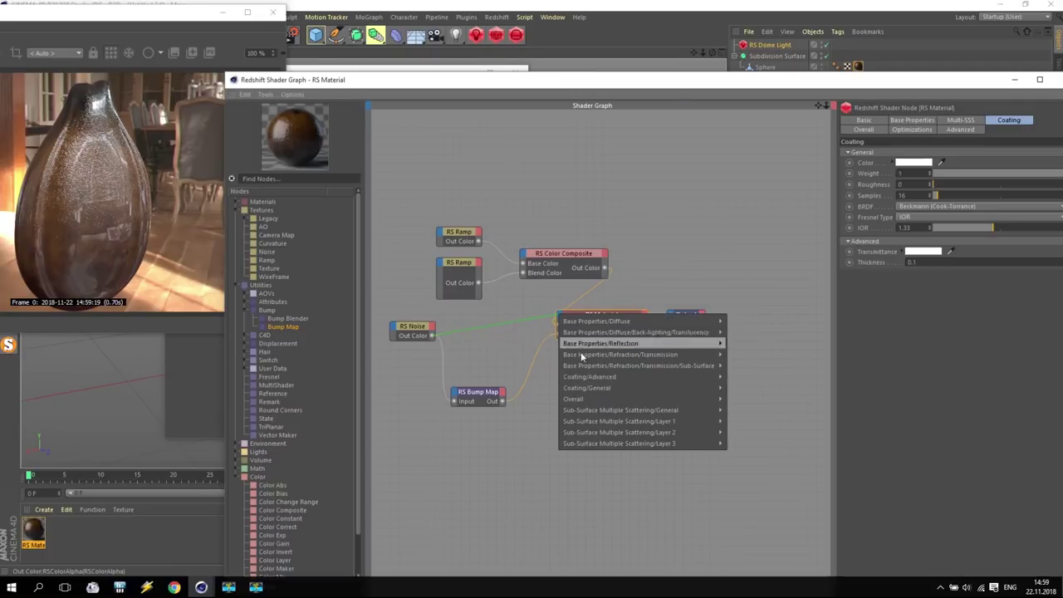
mouse_move(584, 388)
click(755, 399)
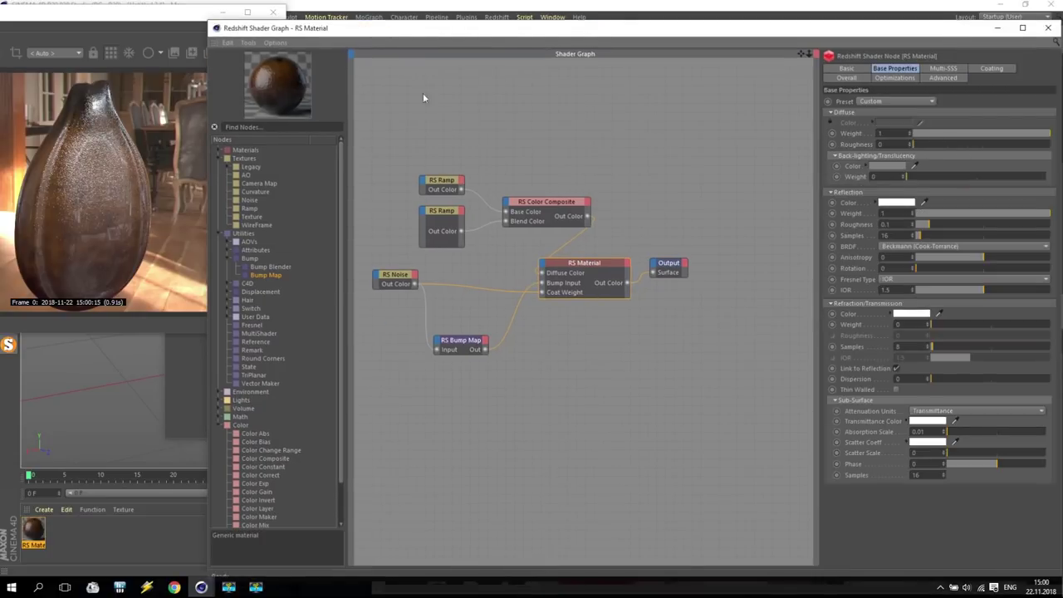
drag(400, 287, 404, 286)
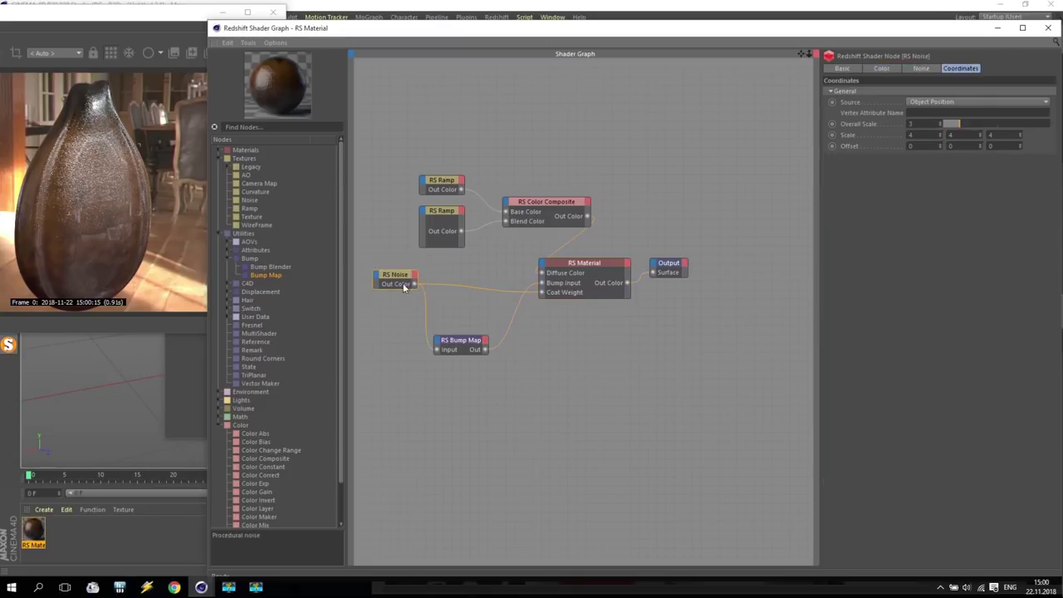
drag(444, 340, 466, 319)
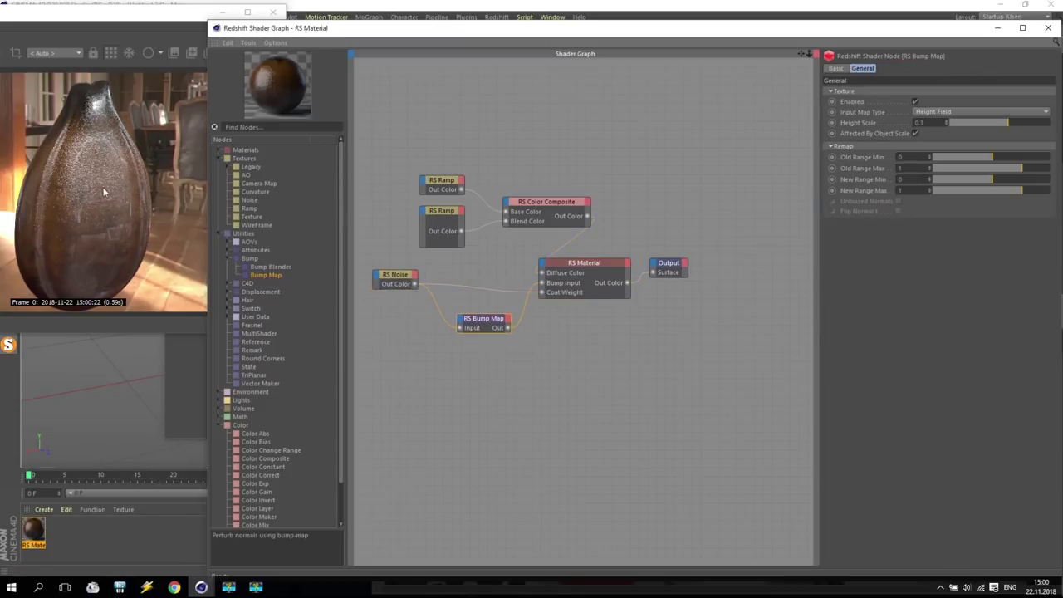
Close the shader graph and set the Sphere's X, Y and Z scale to 0.05
click(1051, 29)
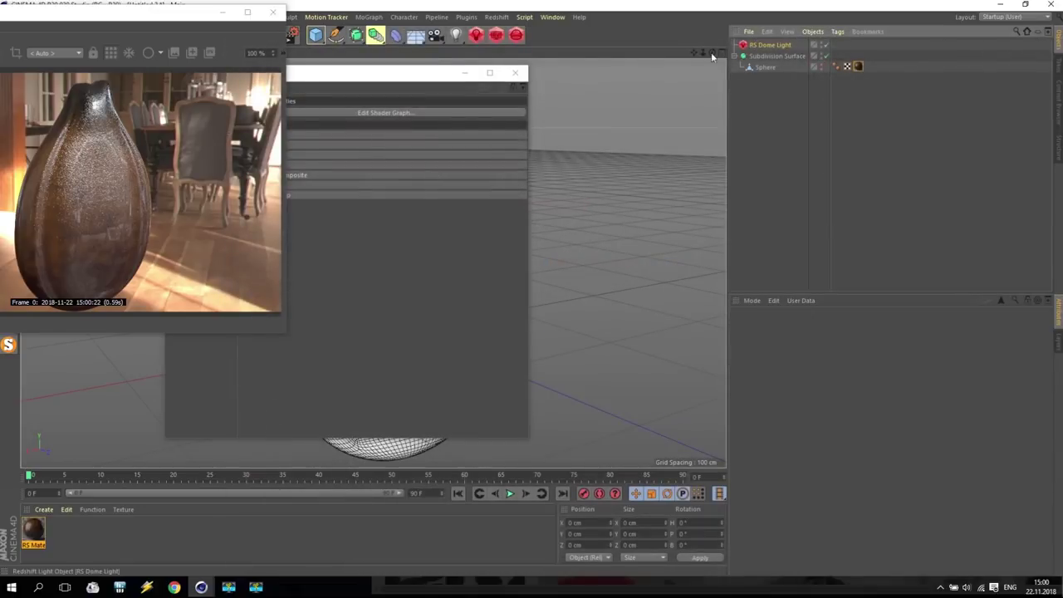
click(769, 68)
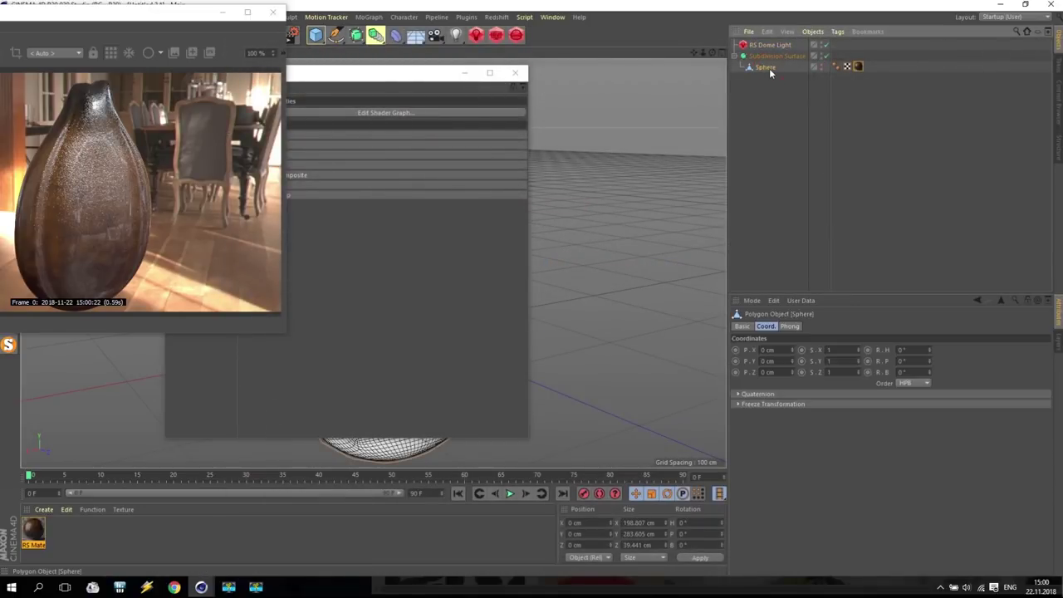
click(846, 349)
text(0.05)
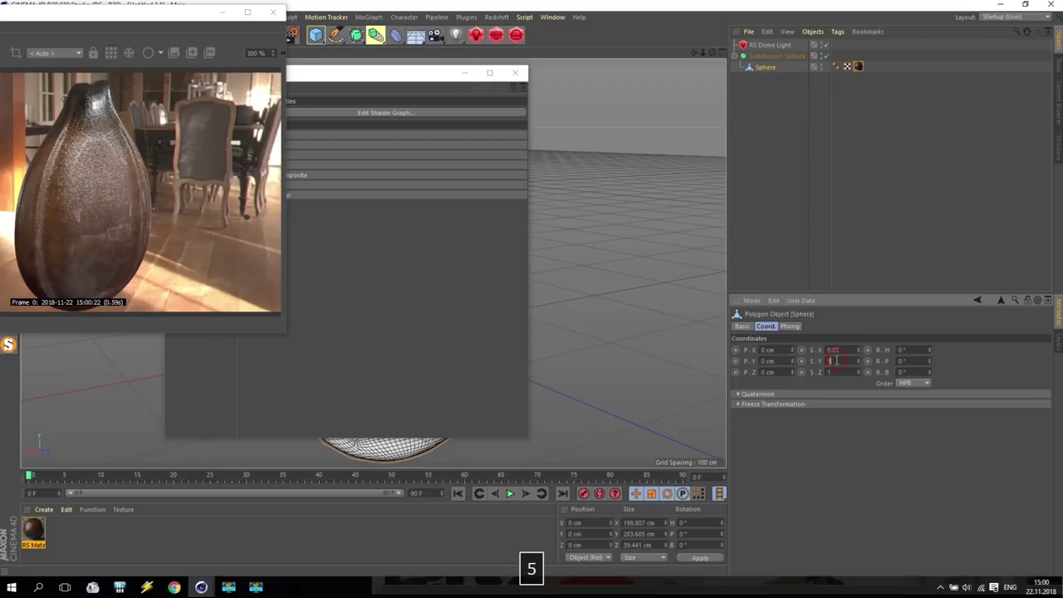
click(836, 361)
text(0)
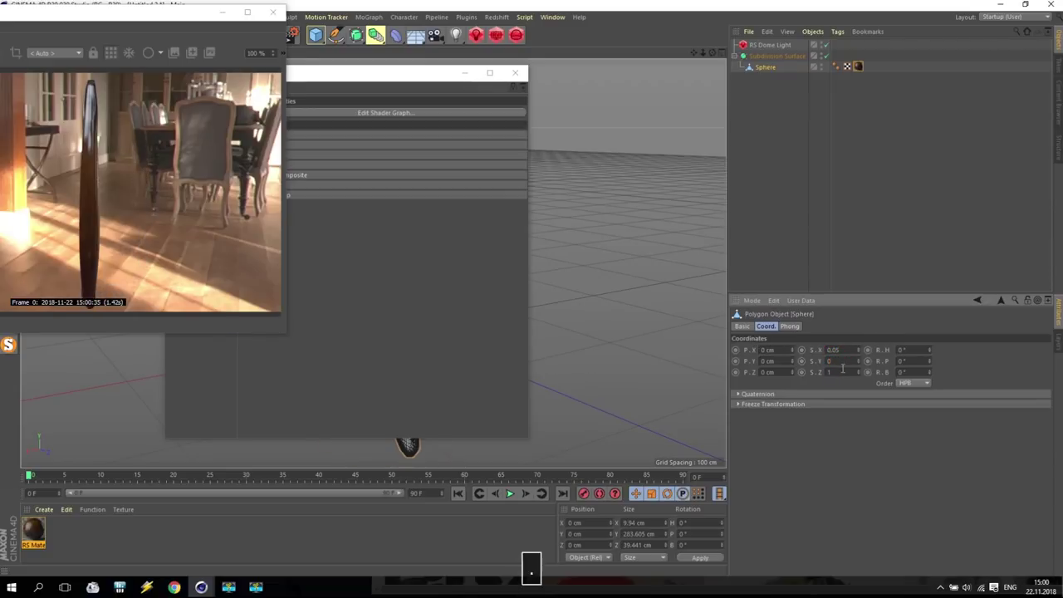
text(.05)
click(828, 372)
text(0.05)
key(Return)
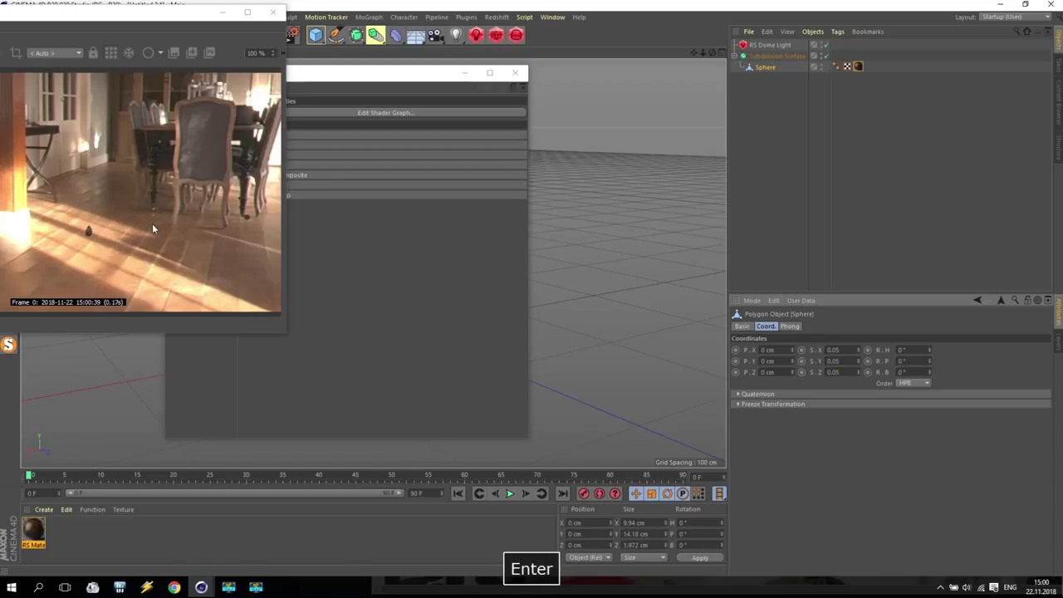
Frame the scaled seed in the view and move the RS Material tag from the Sphere to the Subdivision Surface
drag(385, 77, 743, 156)
click(704, 51)
drag(704, 52, 678, 58)
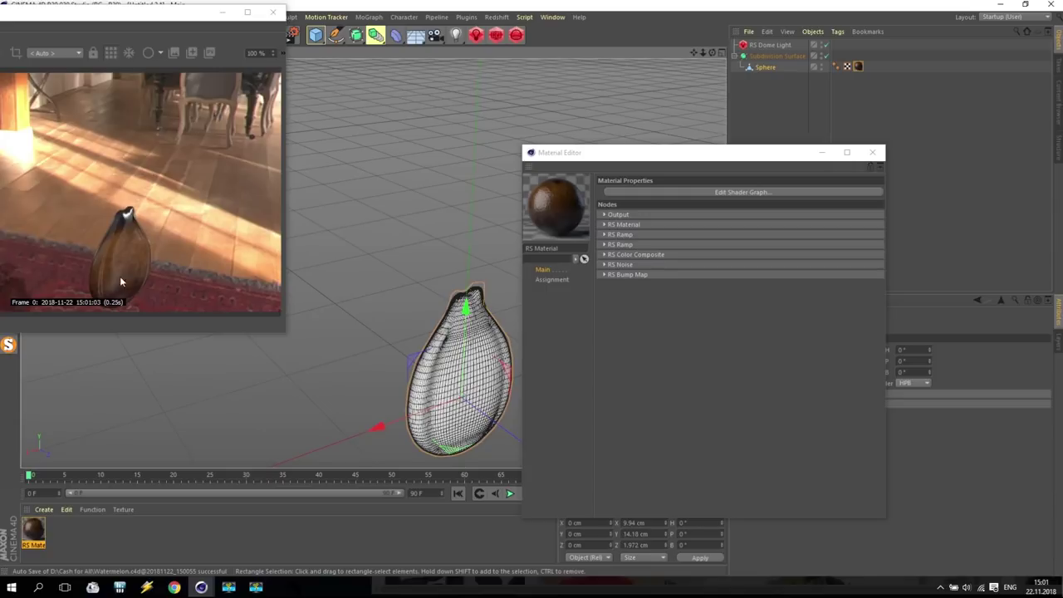
click(859, 66)
drag(856, 54, 836, 54)
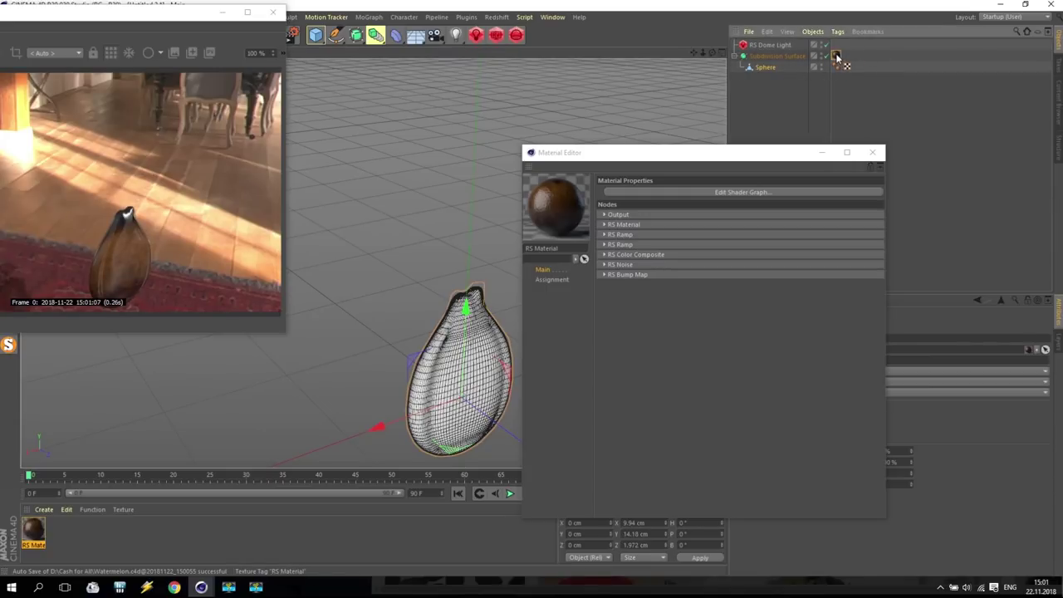
drag(668, 153, 333, 51)
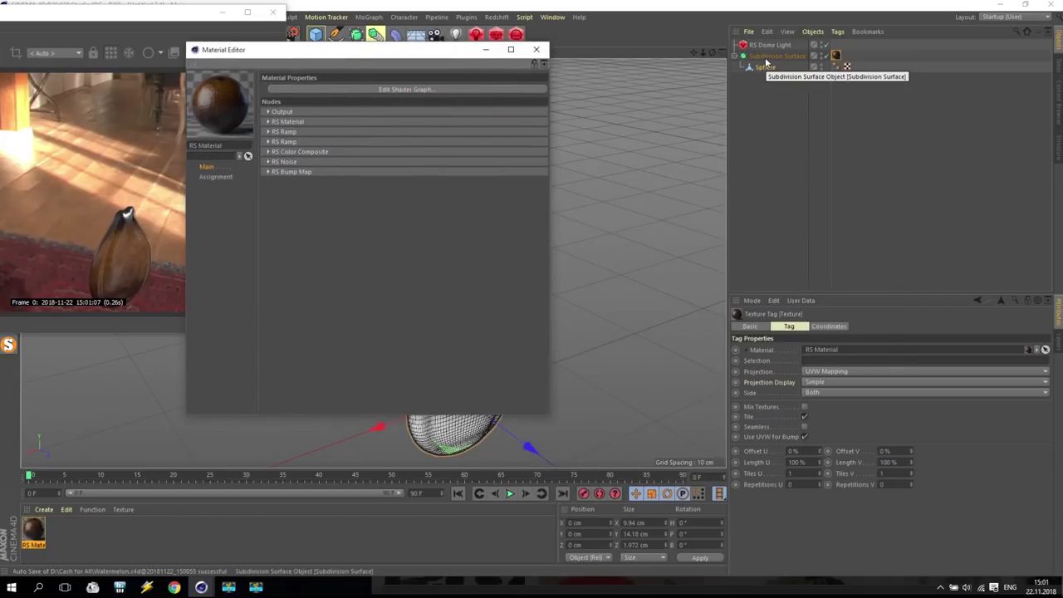
Merge the Subdivision Surface and Sphere with Connect Objects + Delete and rename the resulting object Seed
shift+click(766, 65)
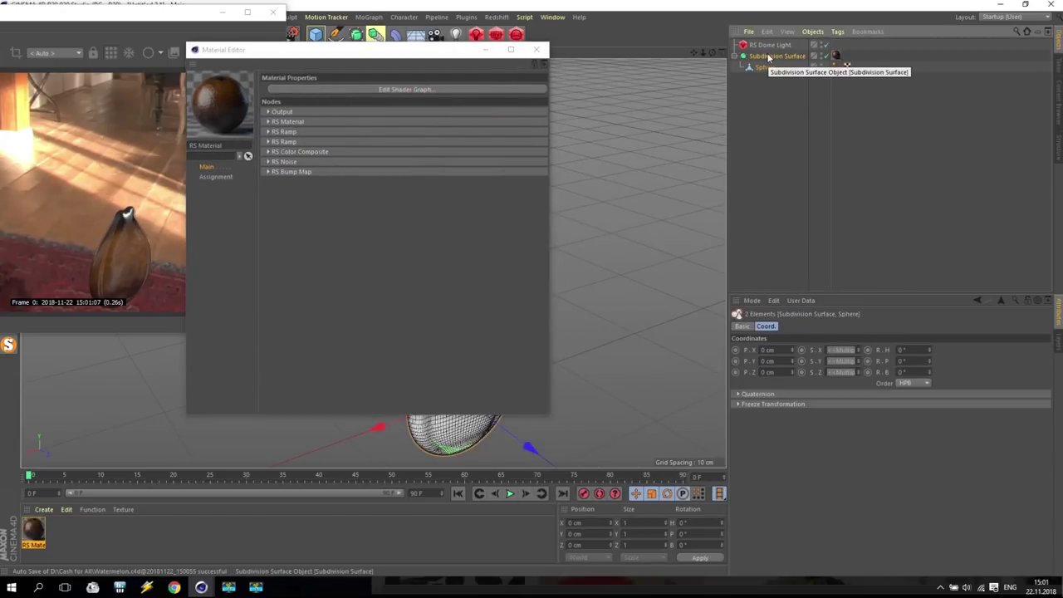
right_click(769, 55)
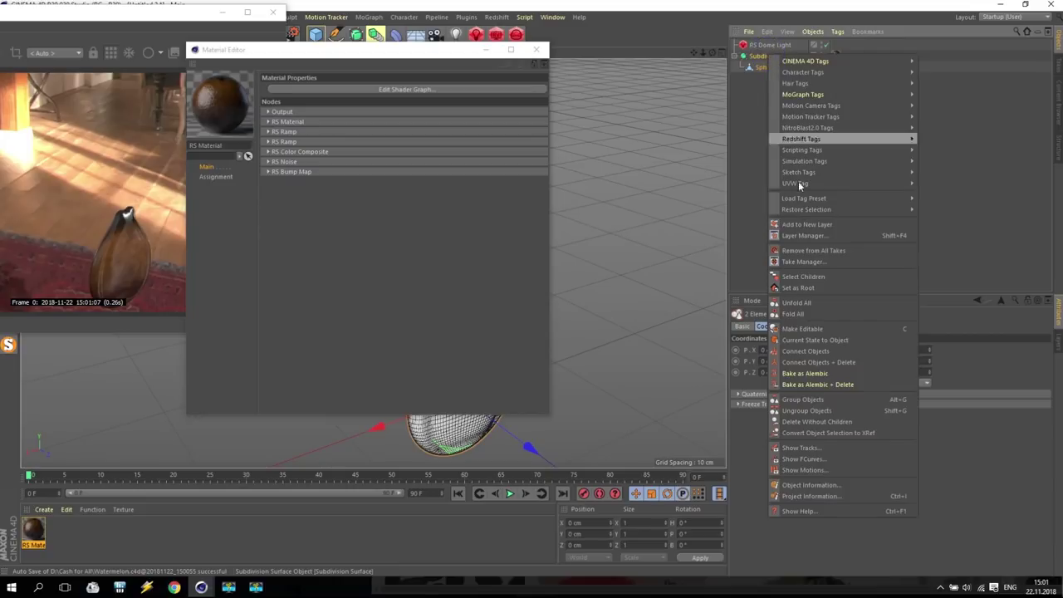
click(841, 362)
double_click(779, 55)
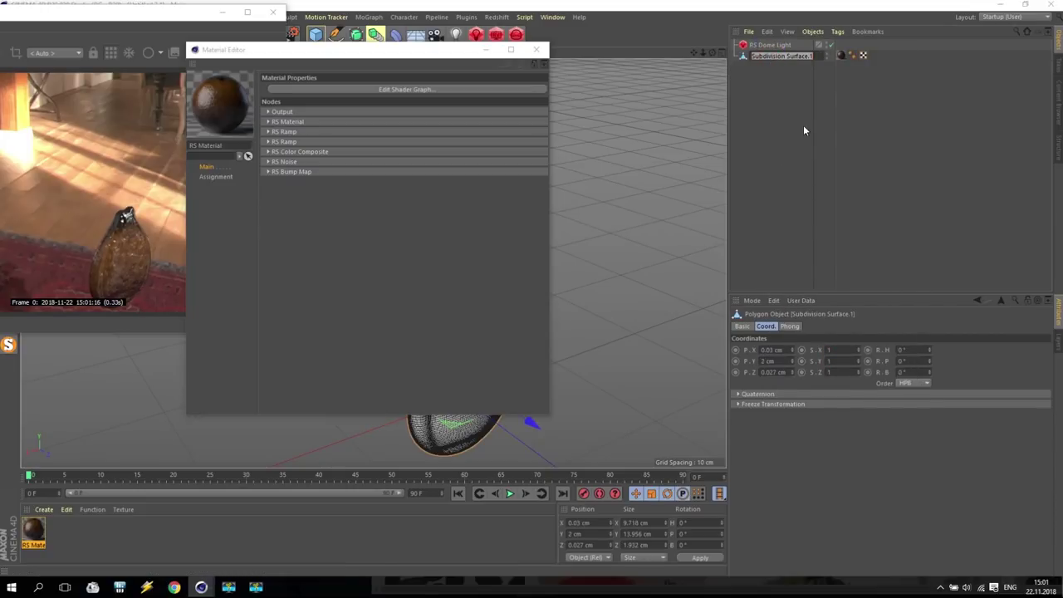
text(Seed)
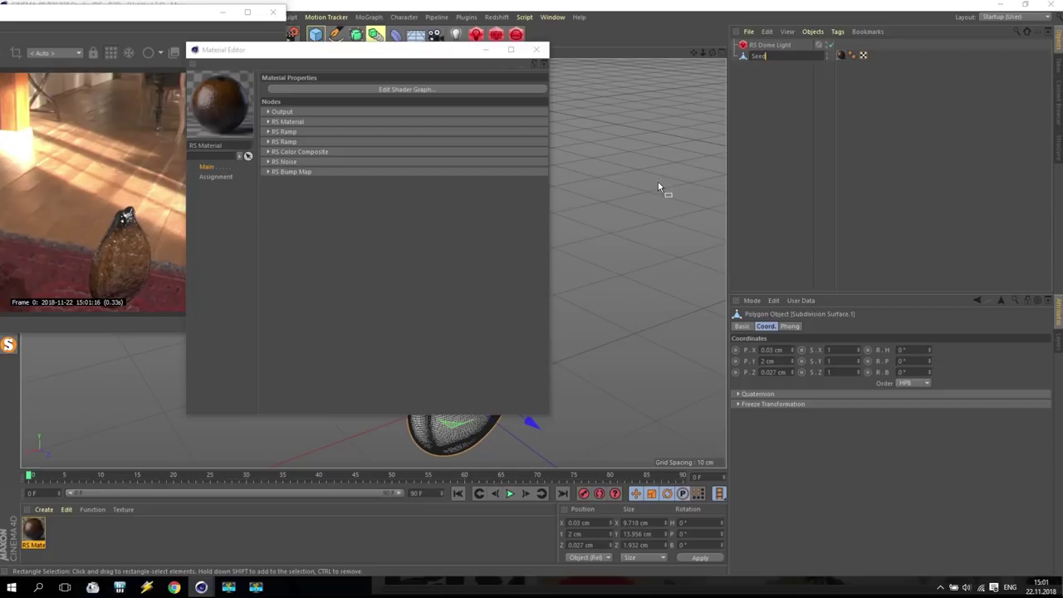
key(Return)
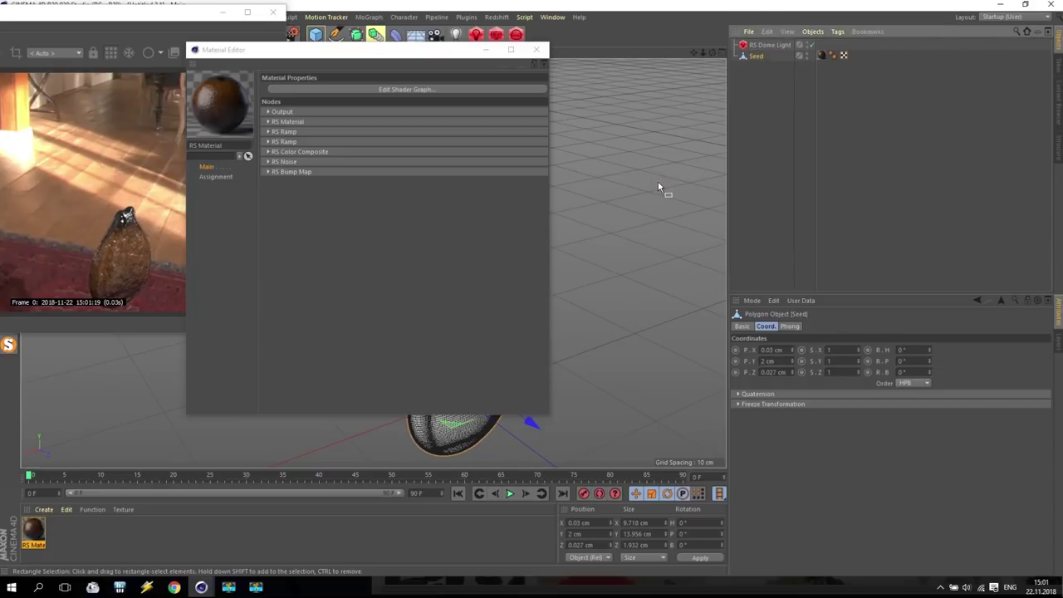
Close the Material Editor and frame the whole seed in the view
click(536, 49)
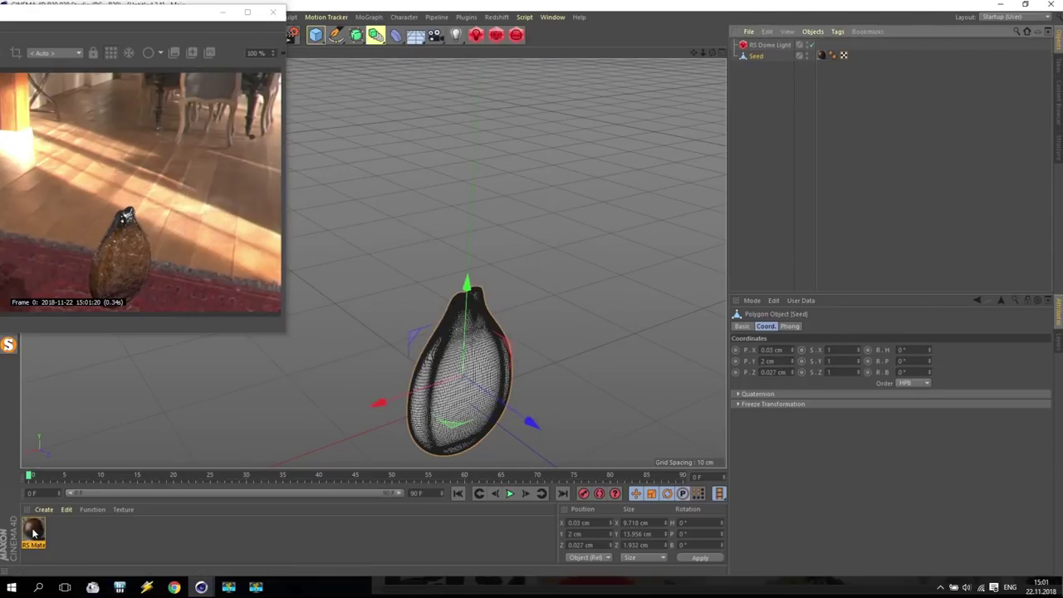
alt+drag(373, 261, 373, 264)
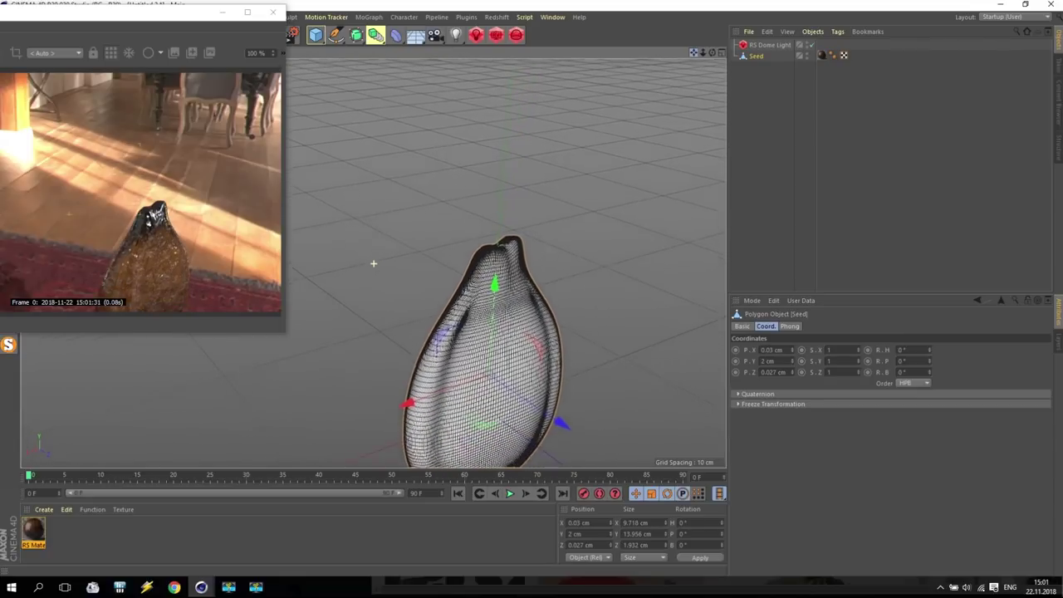
alt+drag(373, 264, 373, 263)
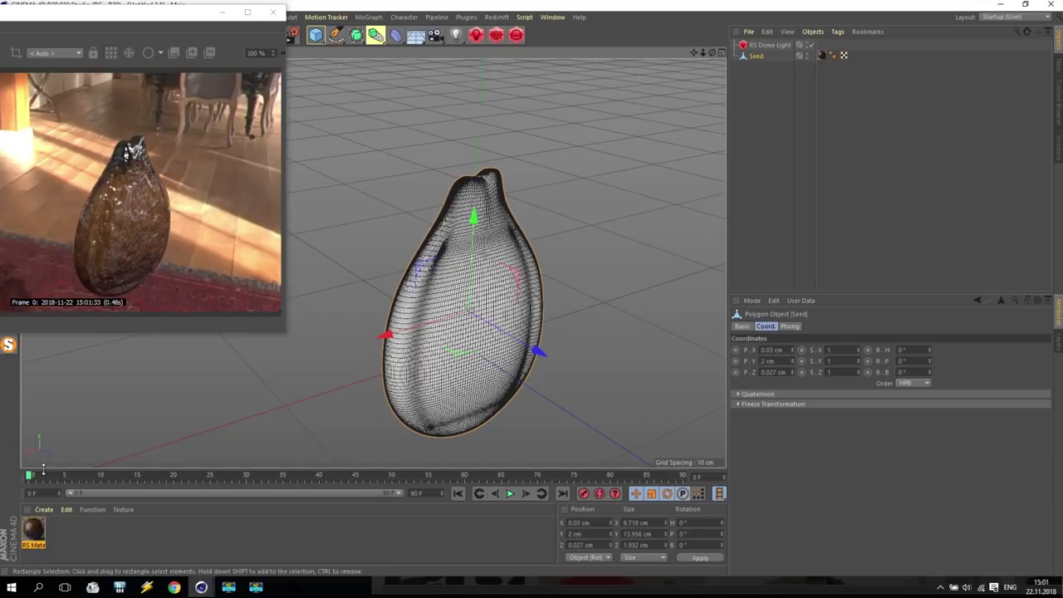
Try a lower Height Scale on the RS Bump Map node, set it back to 0.5 and close the shader graph and Material Editor
double_click(33, 529)
click(347, 114)
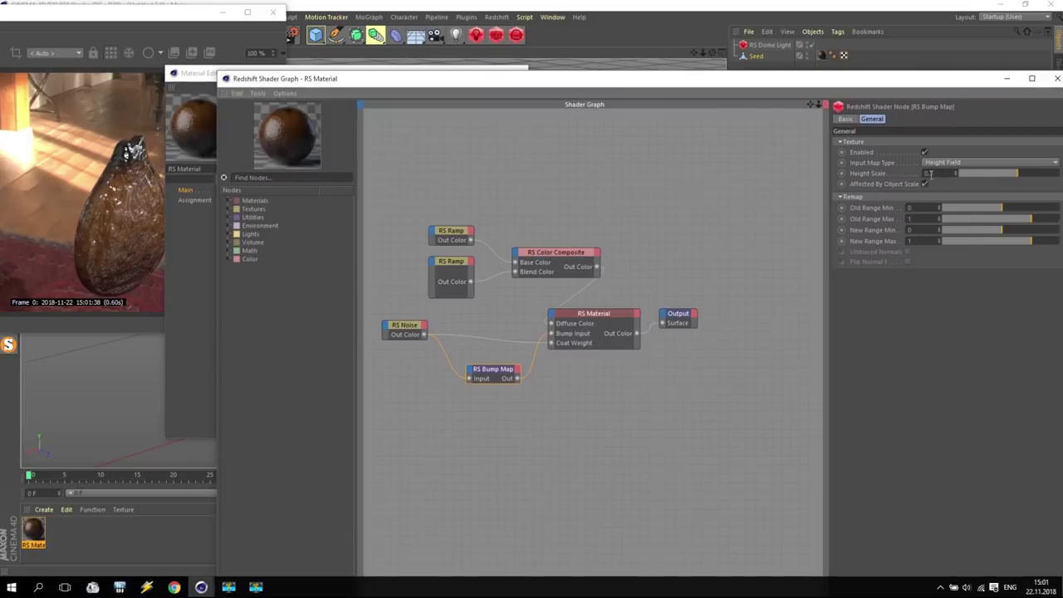
key(Return)
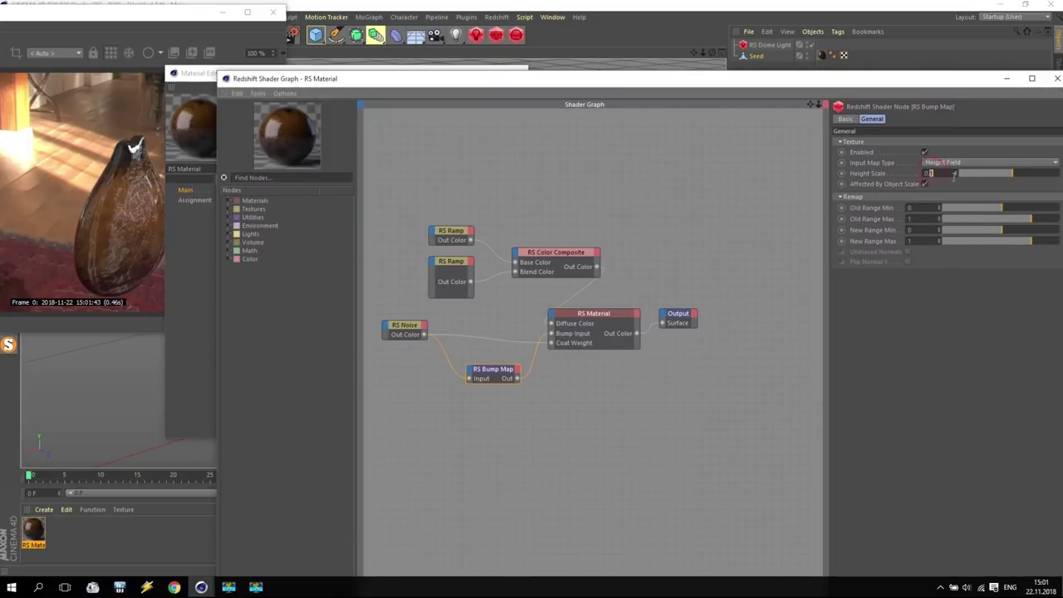
text(5)
key(Return)
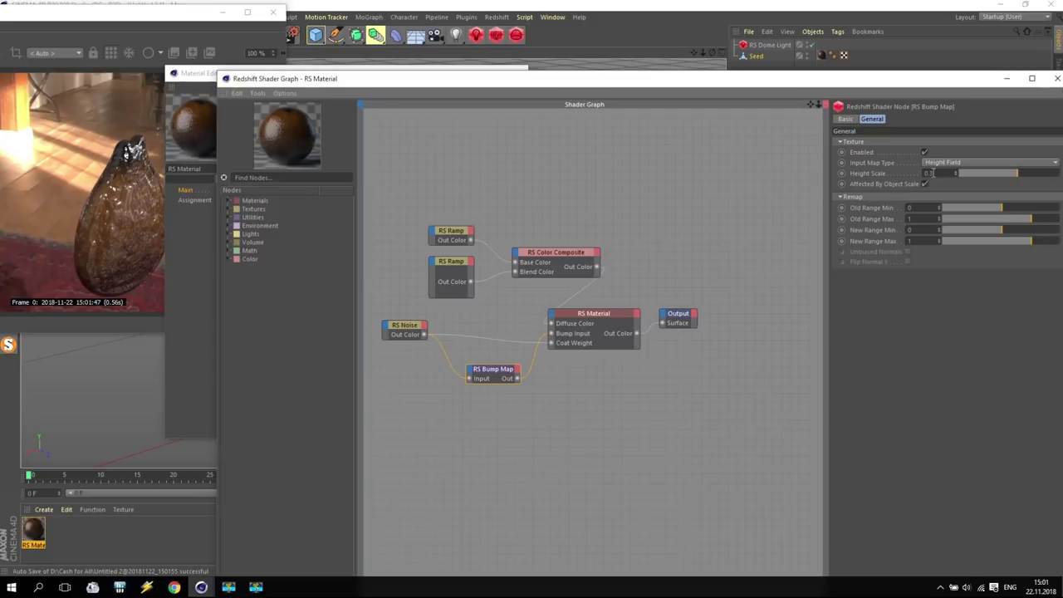
click(1057, 78)
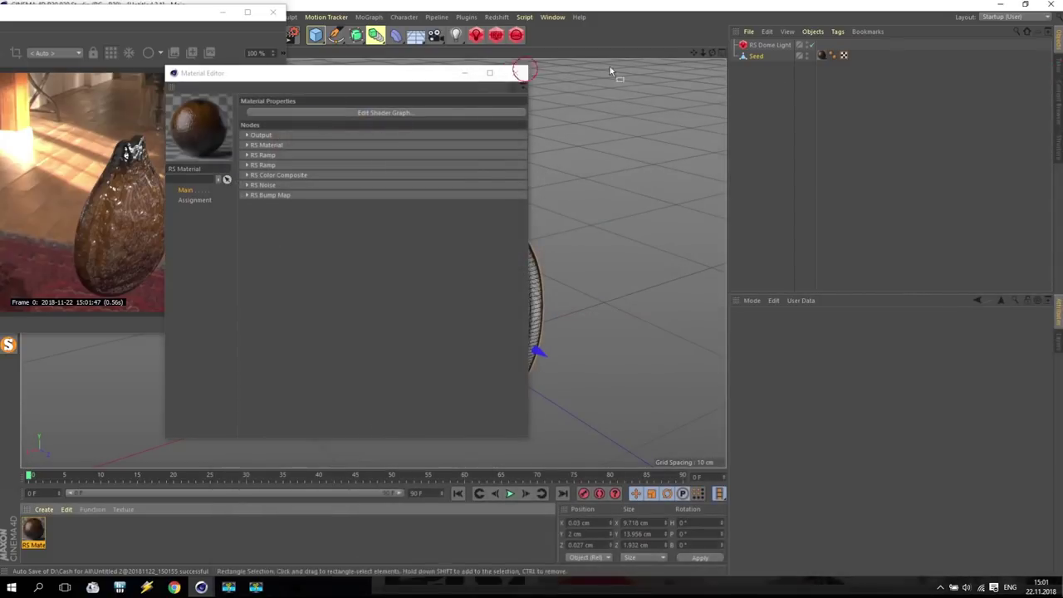
click(520, 73)
Hide the Seed object in both the viewport and the render
key(alt)
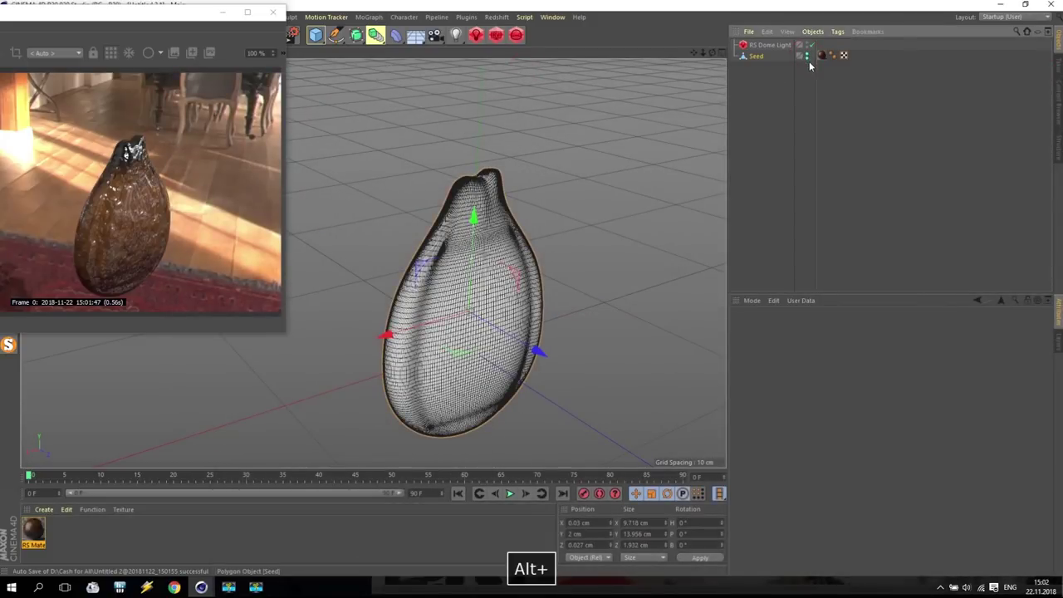
alt+click(807, 56)
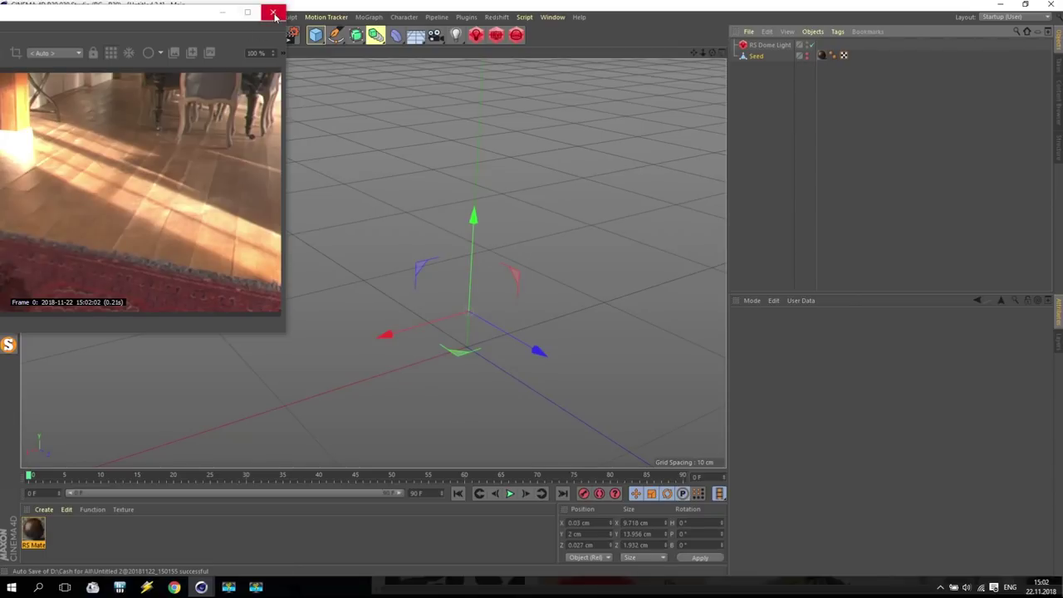
Turn off Enable Background for the RS Dome Light's environment and close the Redshift RenderView
click(770, 45)
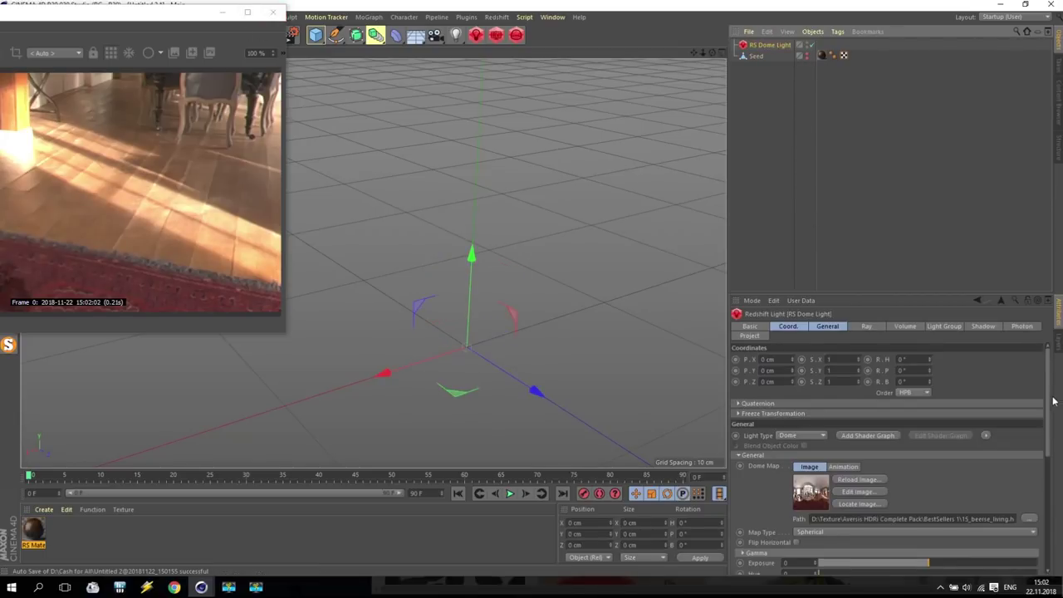
scroll(1048, 383, down, 3)
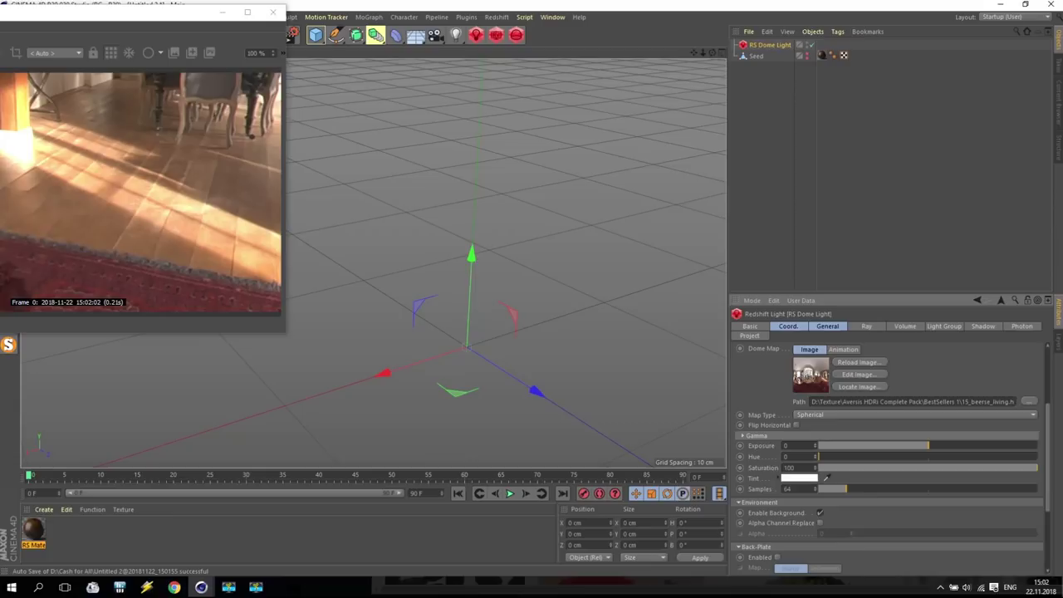
drag(1047, 430, 1043, 451)
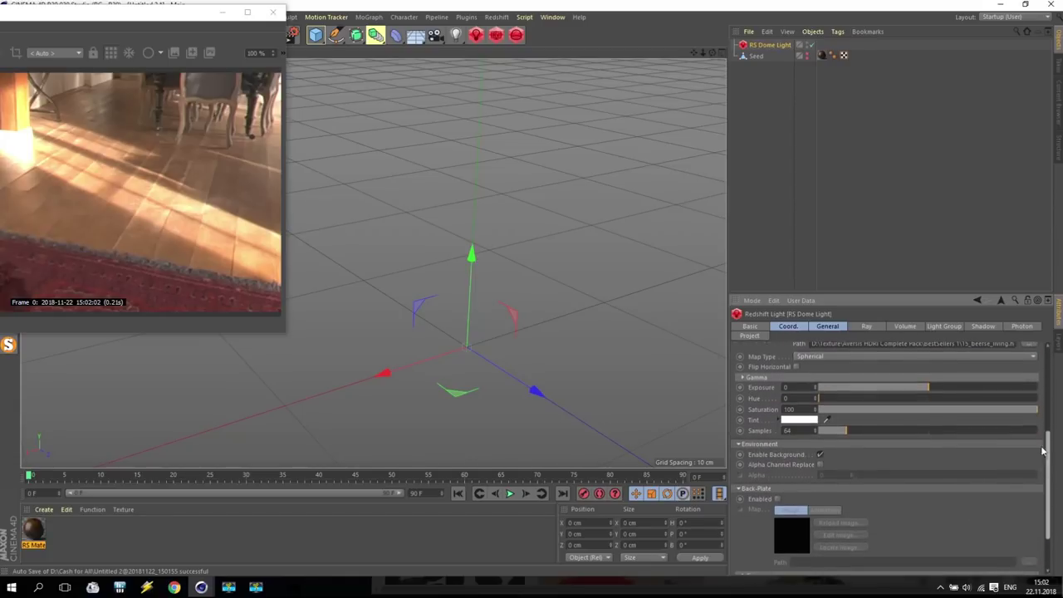
drag(199, 10, 320, 79)
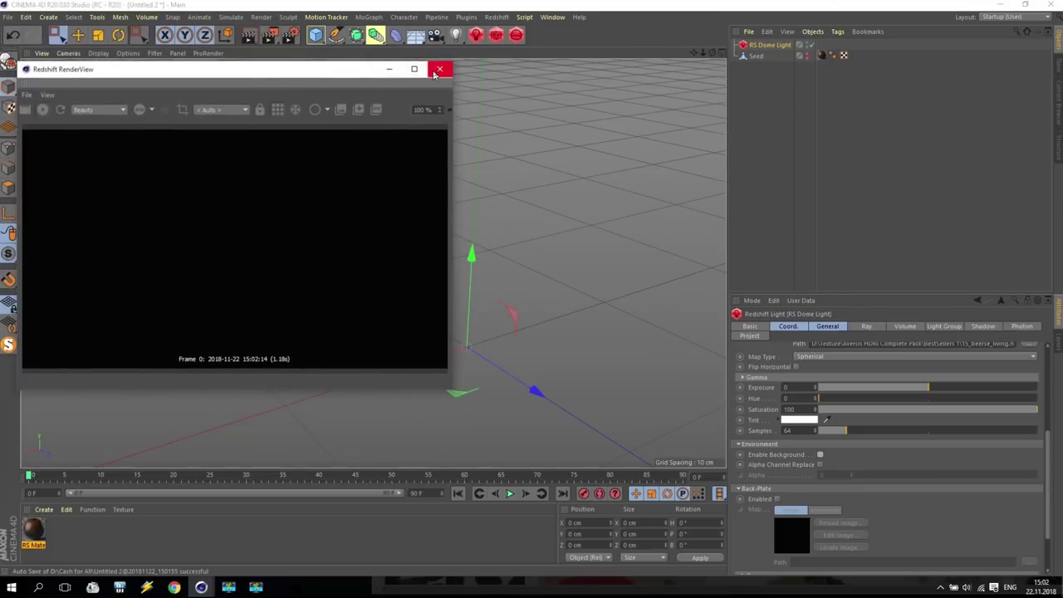
click(439, 69)
Add a Cube and set its Y size to 50 cm
drag(704, 50, 646, 24)
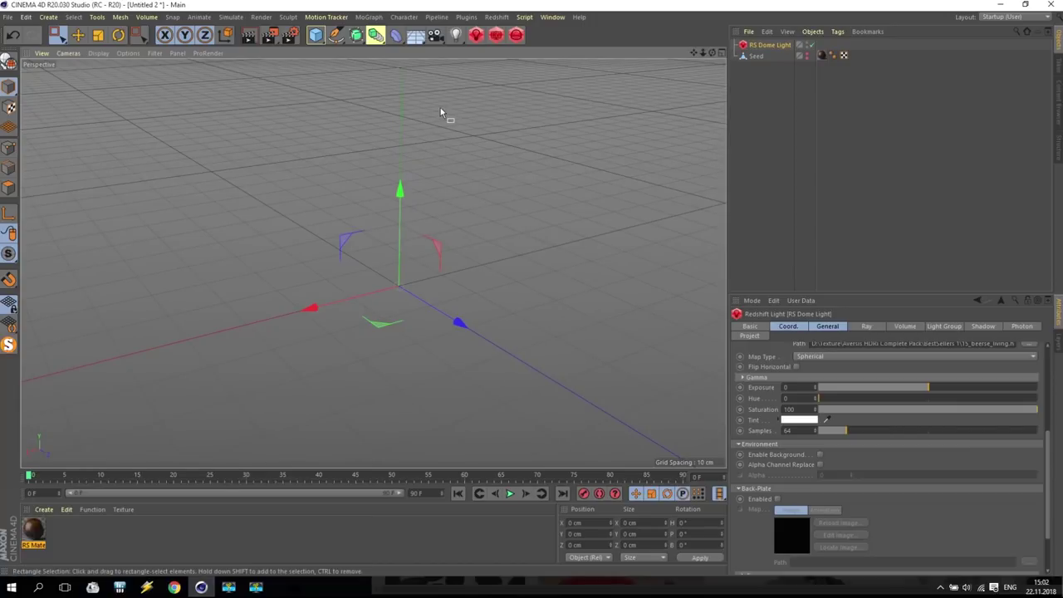
click(316, 37)
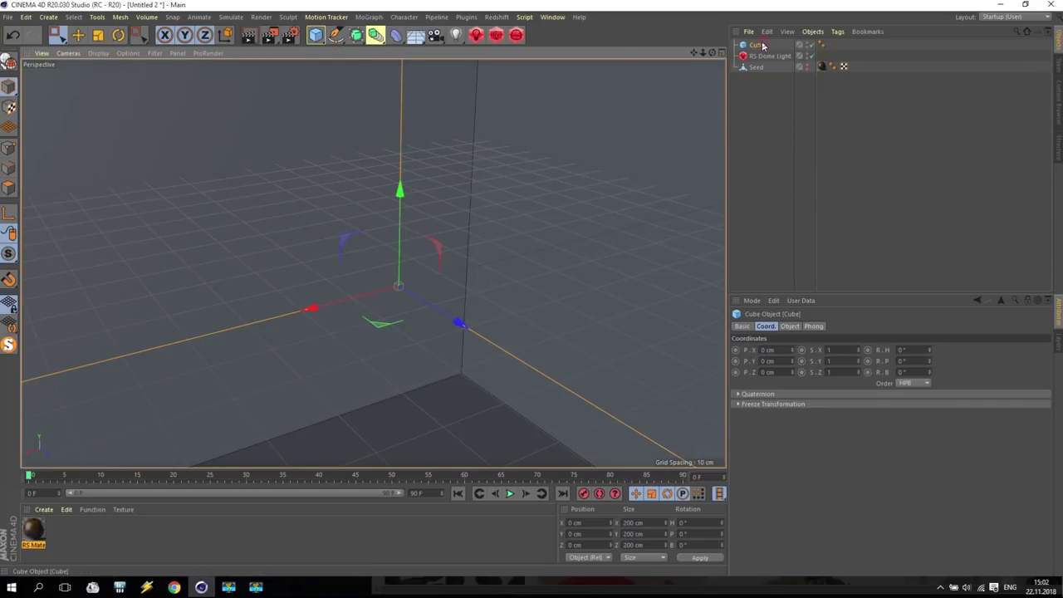
click(790, 326)
click(793, 363)
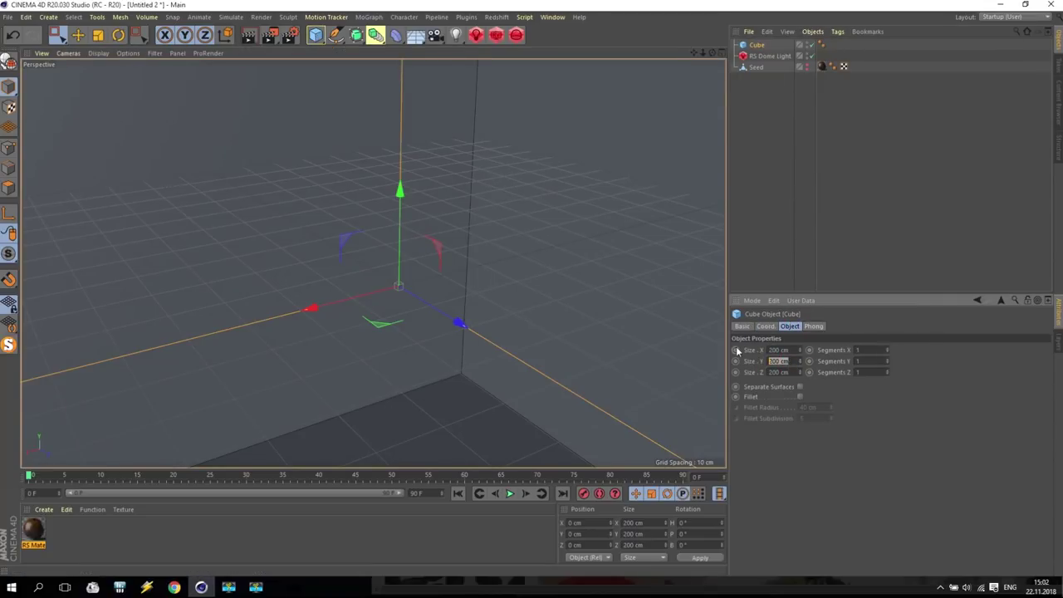
text(50)
key(Return)
Create a new Redshift RS Material, apply it to the Cube and clear the selection
scroll(456, 278, down, 5)
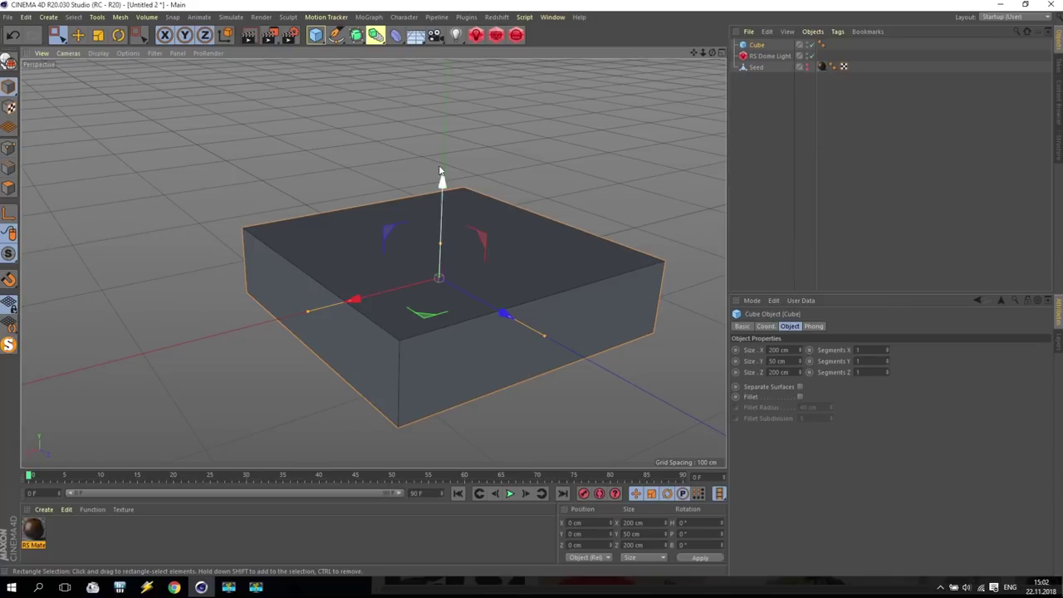
alt+drag(331, 218, 368, 308)
scroll(374, 209, up, 8)
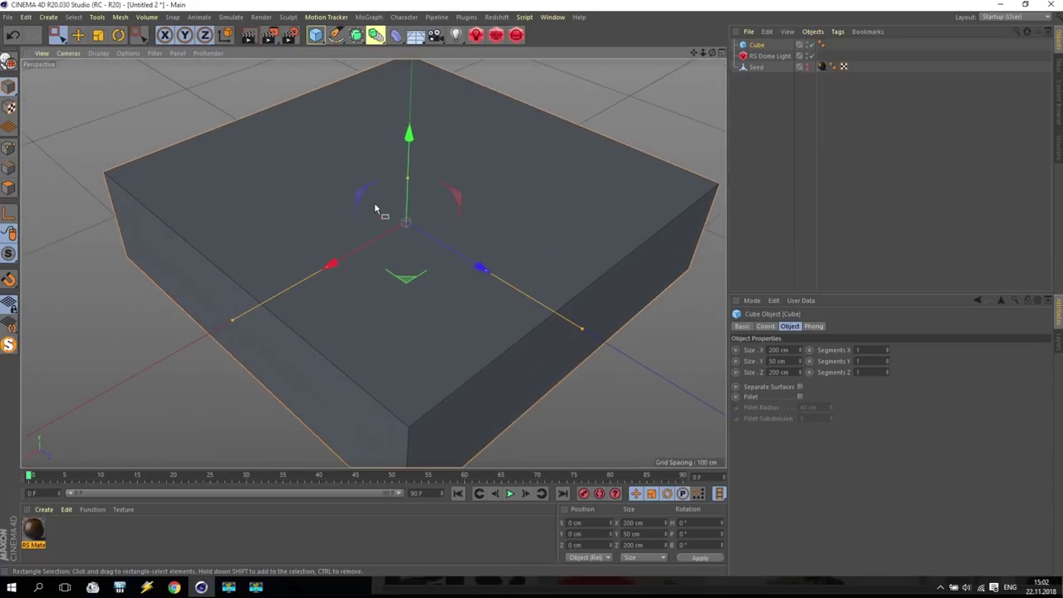
alt+drag(486, 229, 467, 214)
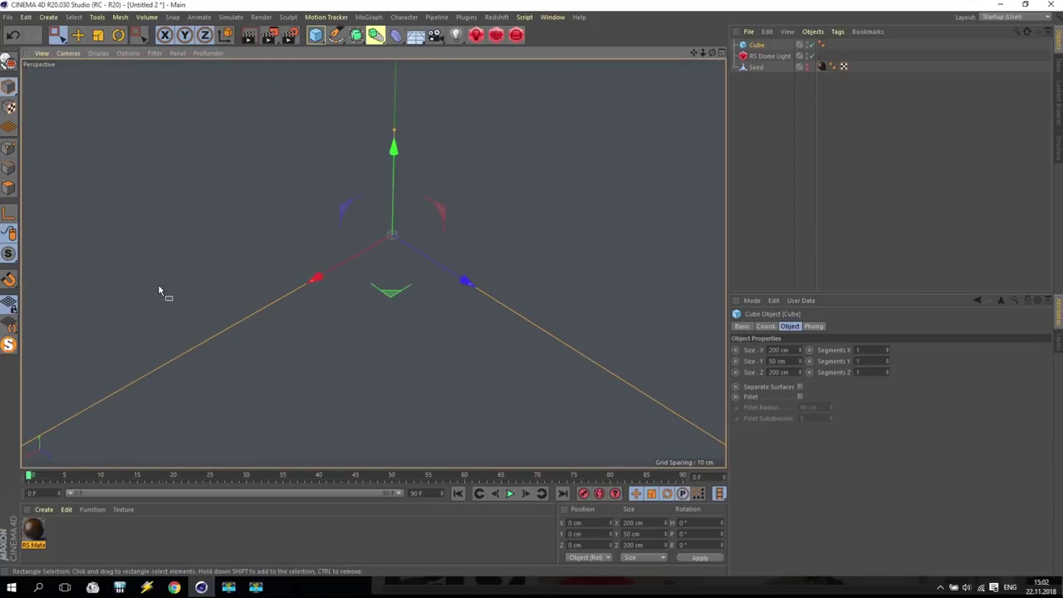
scroll(500, 262, down, 6)
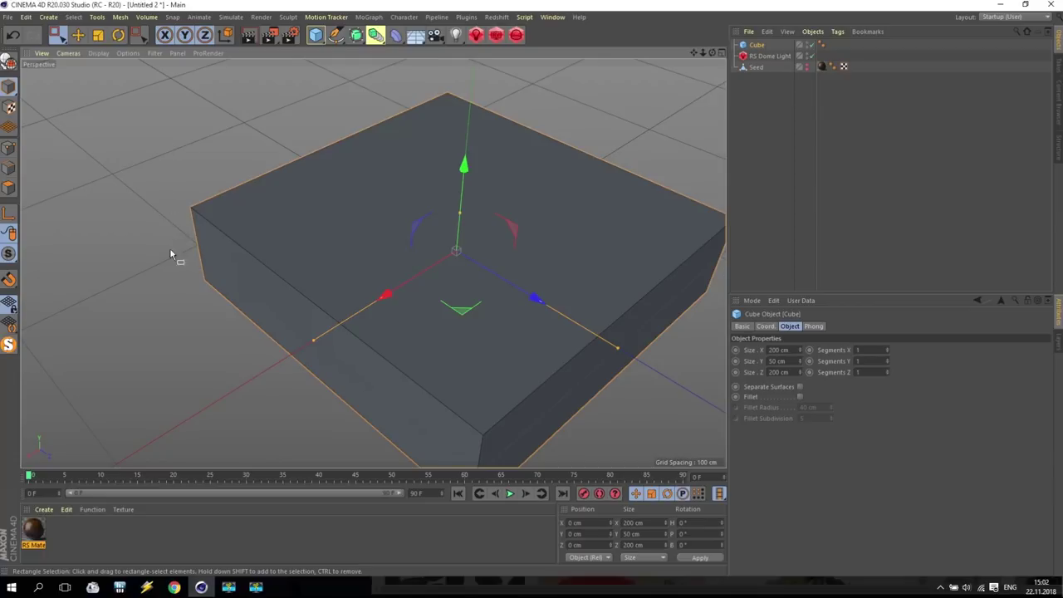
drag(694, 52, 625, 52)
click(43, 509)
mouse_move(115, 395)
mouse_move(182, 393)
click(233, 392)
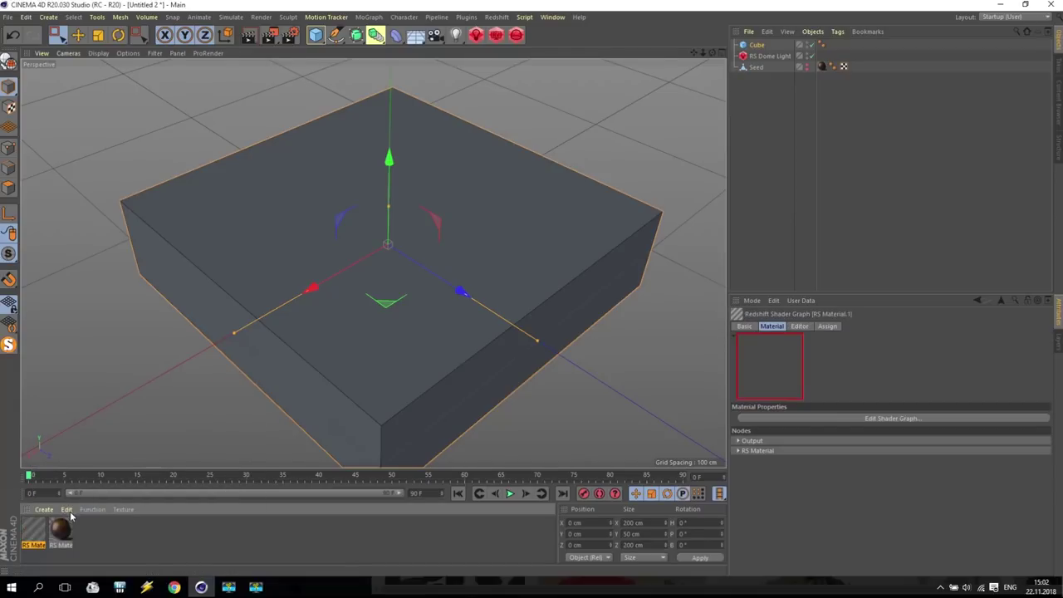
drag(35, 534, 322, 312)
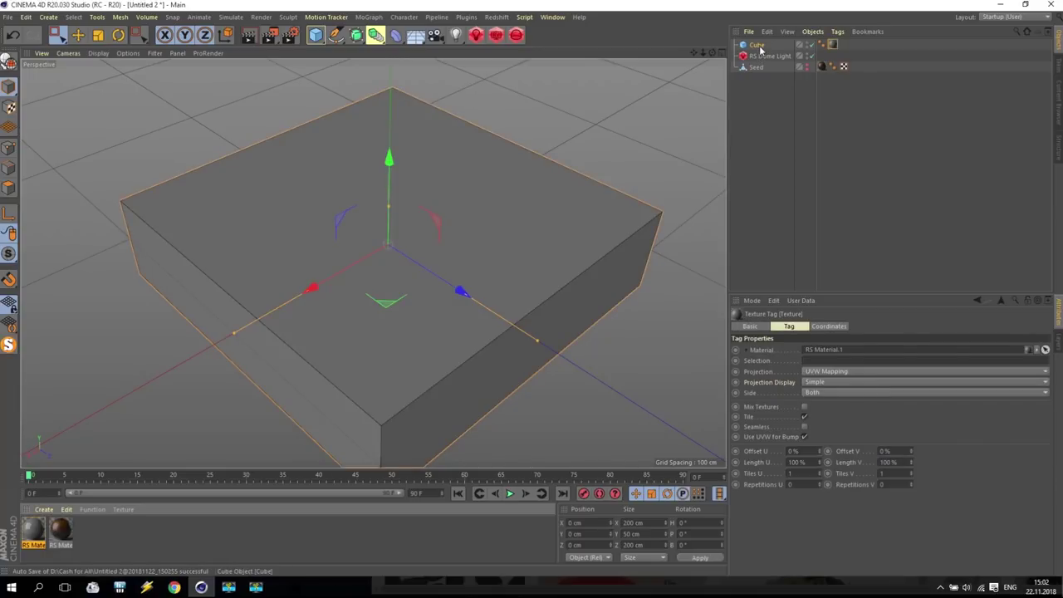
click(778, 118)
key(F9)
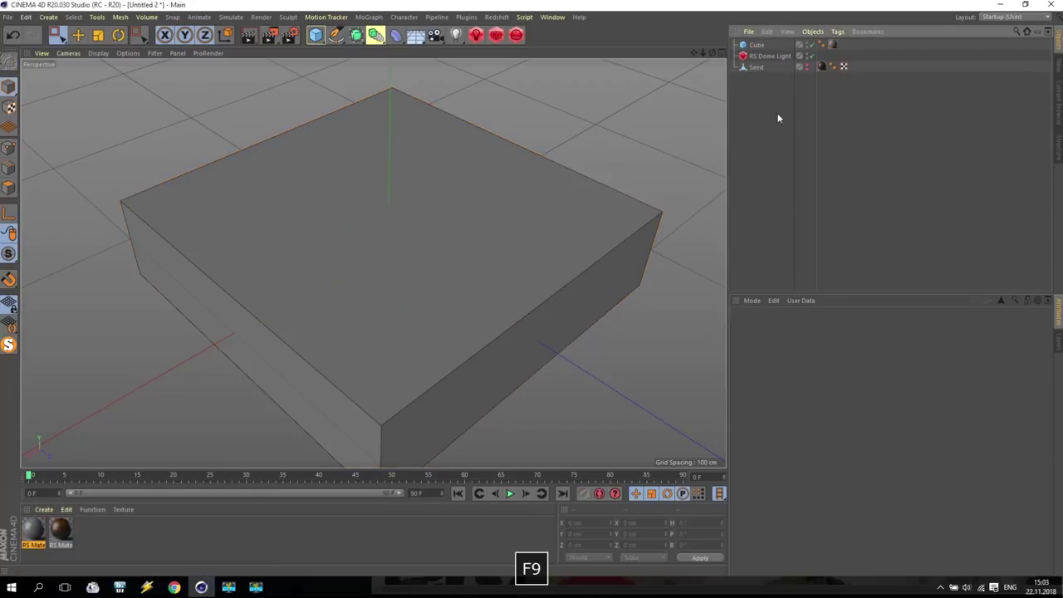
Set the Cube's X, Y and Z segments to 20 each
click(759, 47)
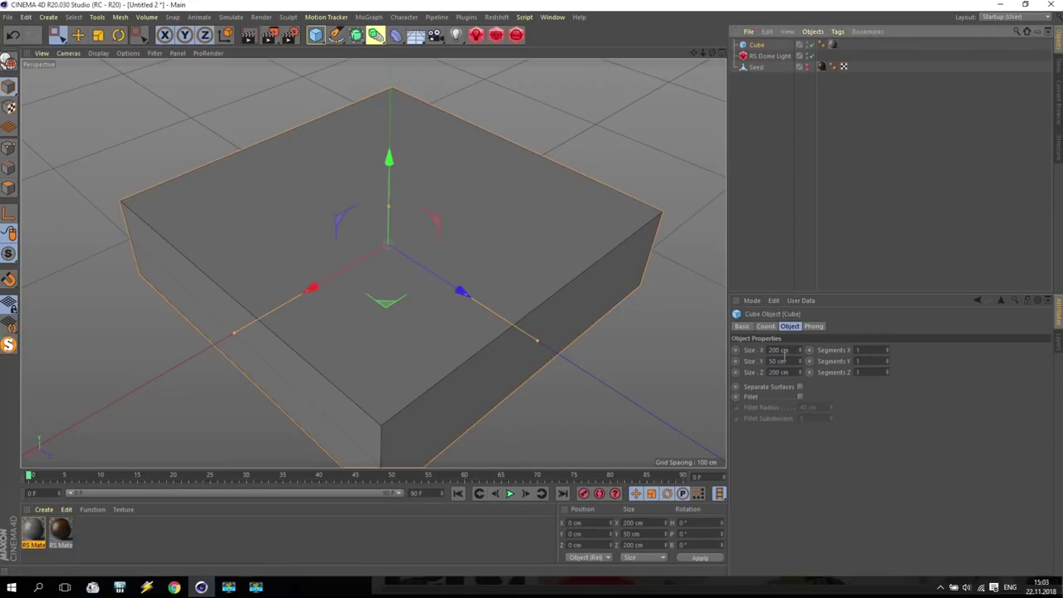
double_click(864, 350)
text(20)
key(Tab)
text(20)
click(864, 372)
text(20)
key(Return)
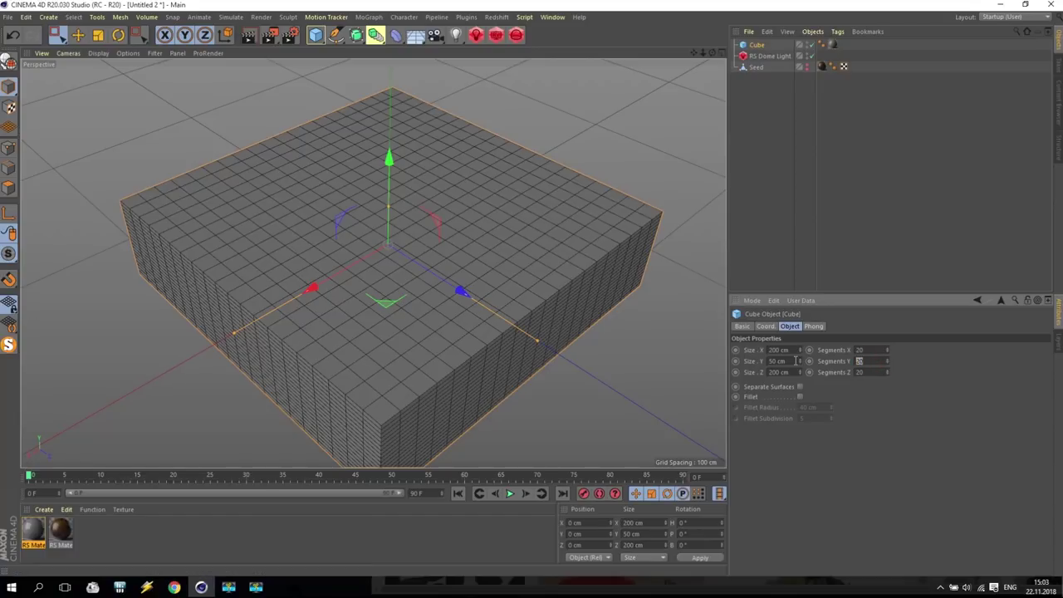
Reduce the Cube's Y segments to 5
text(1)
key(Return)
click(857, 362)
text(5)
key(Return)
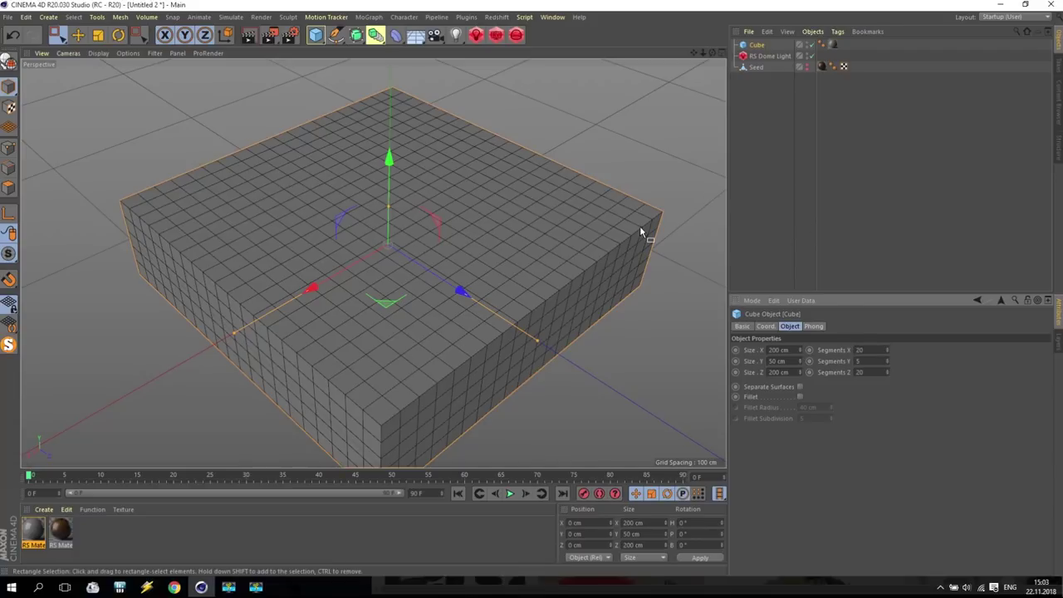
Add a Displacer deformer and make it a child of the Cube
click(395, 35)
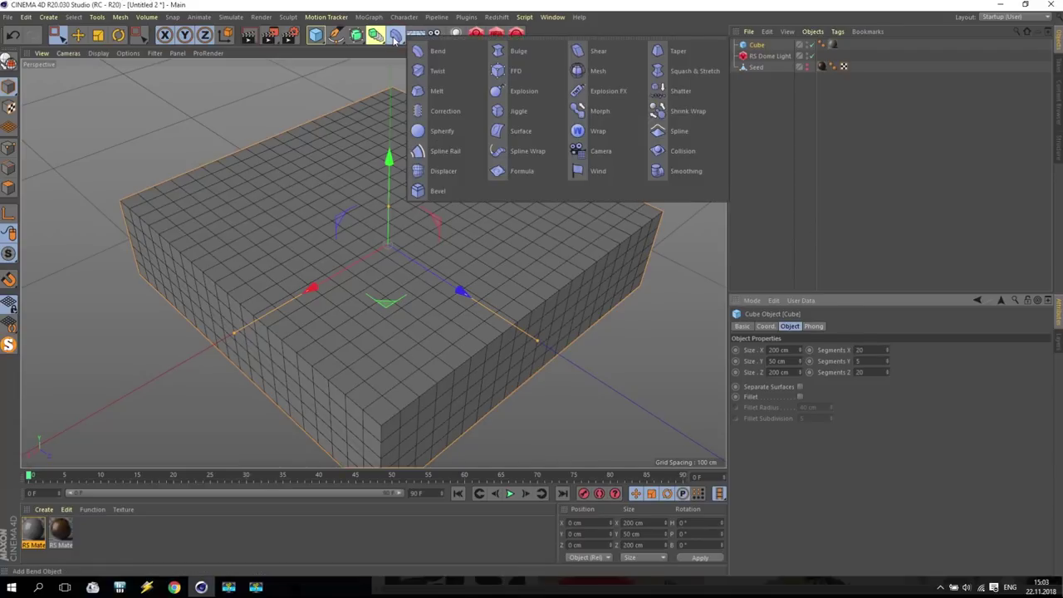
click(441, 170)
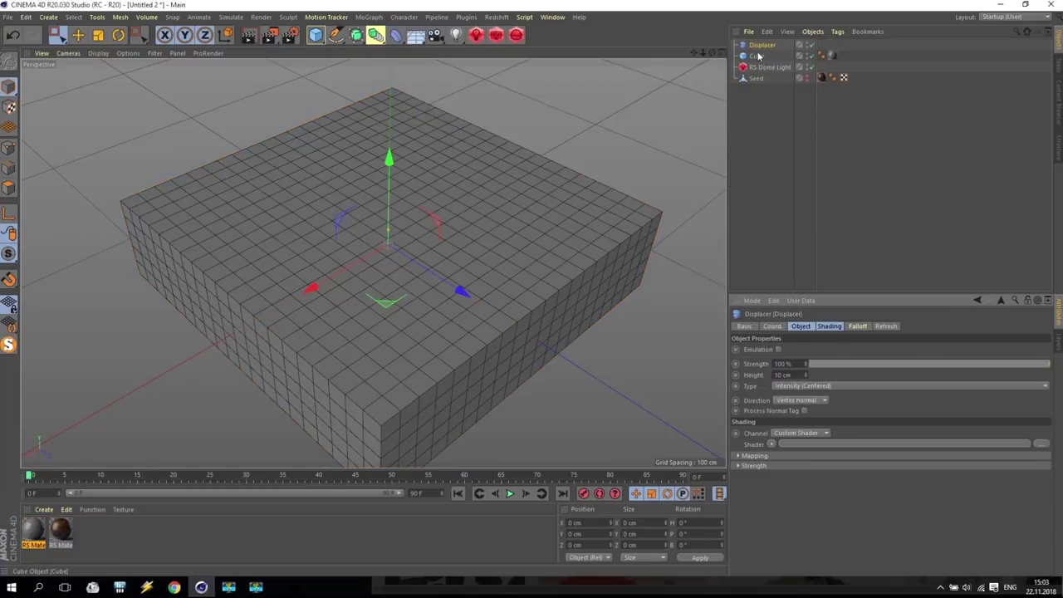
drag(758, 47, 761, 56)
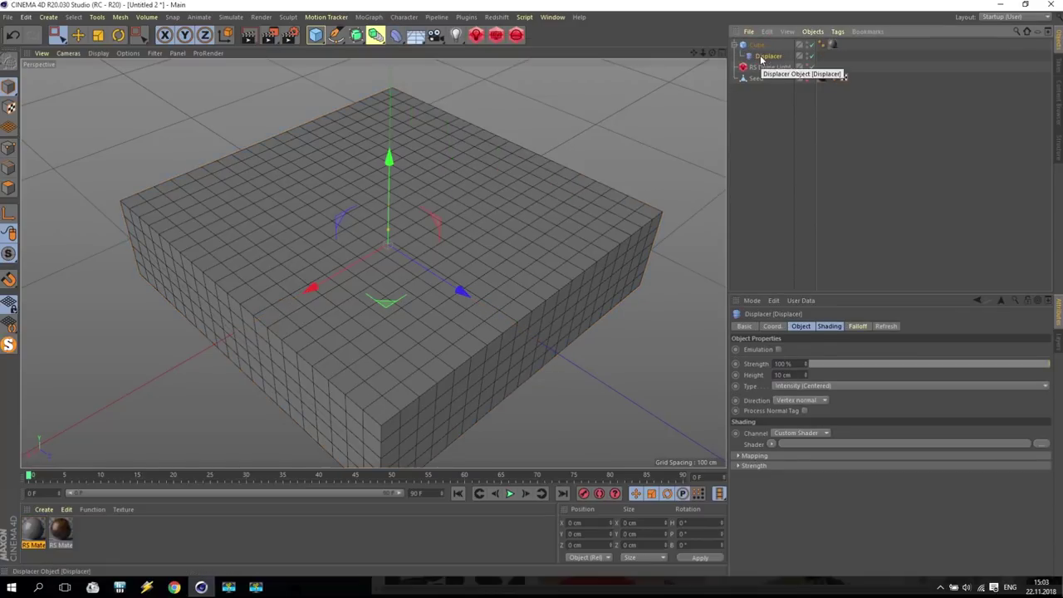
Load a Noise shader into the Displacer's shading and set the noise's Global Scale to 10%
click(829, 327)
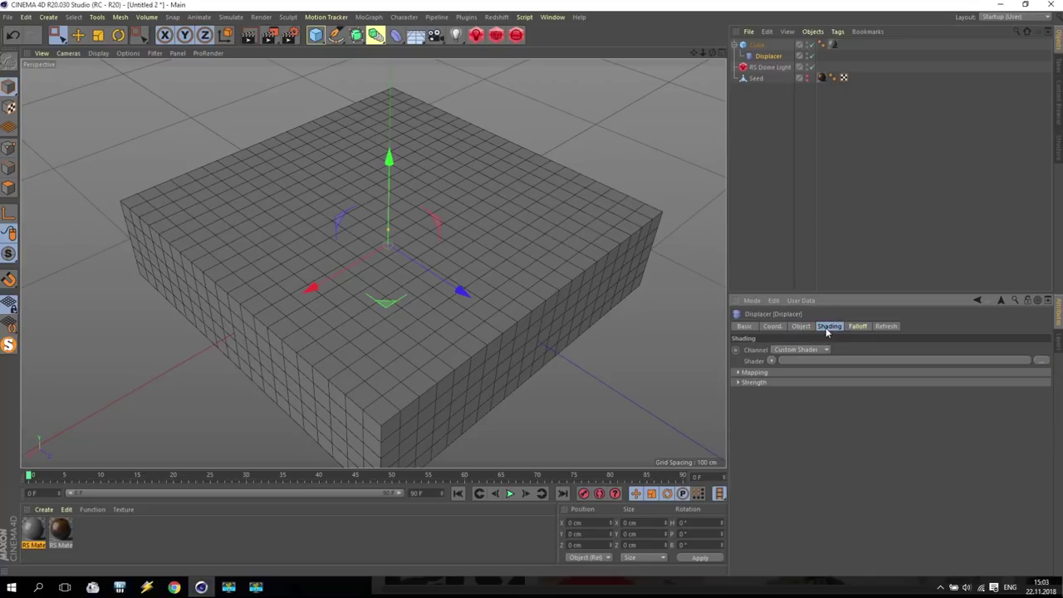
click(772, 363)
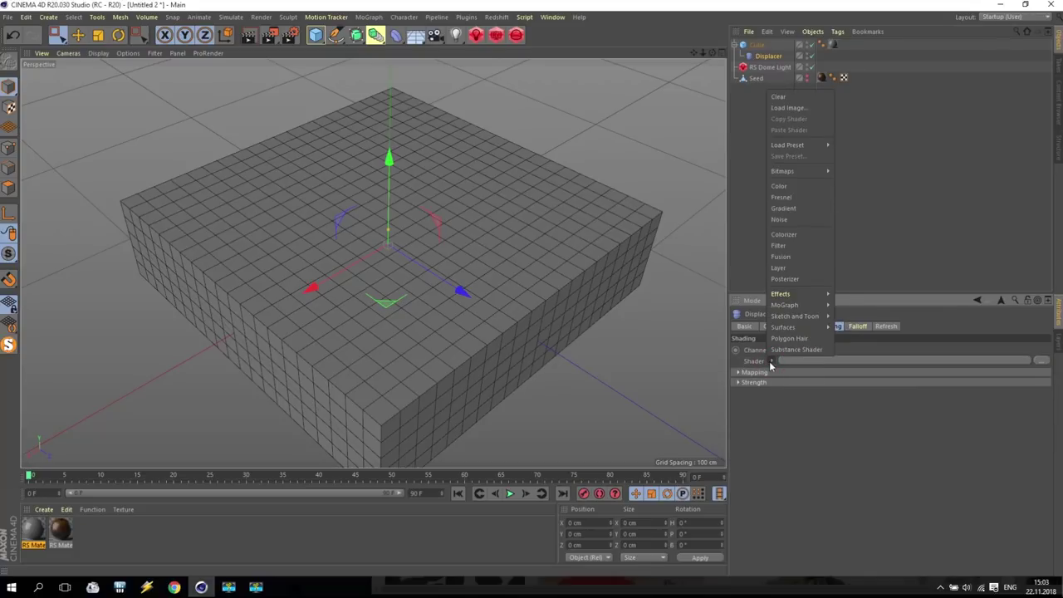
click(784, 221)
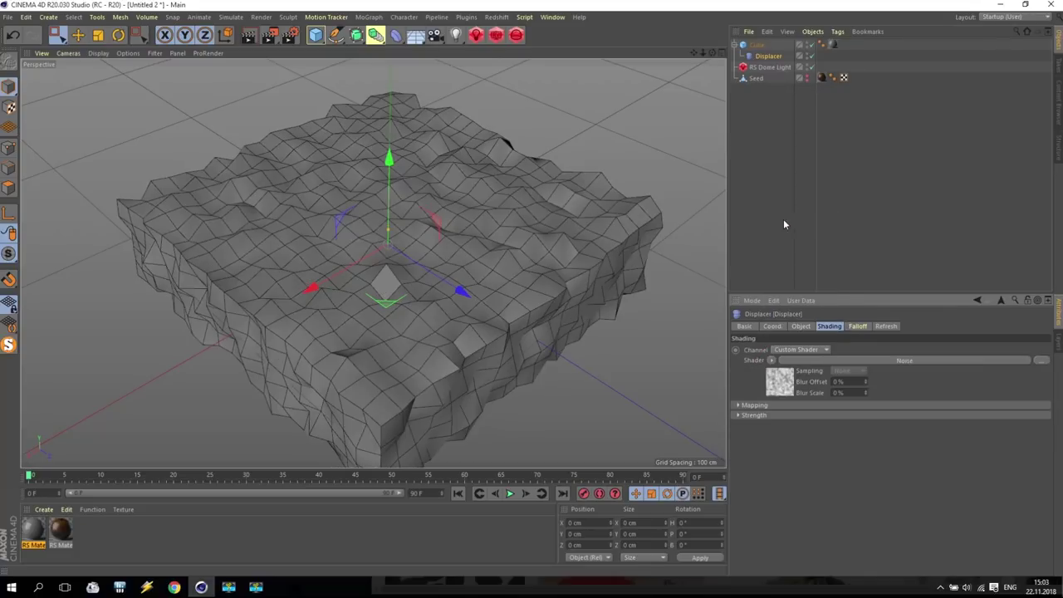
click(897, 361)
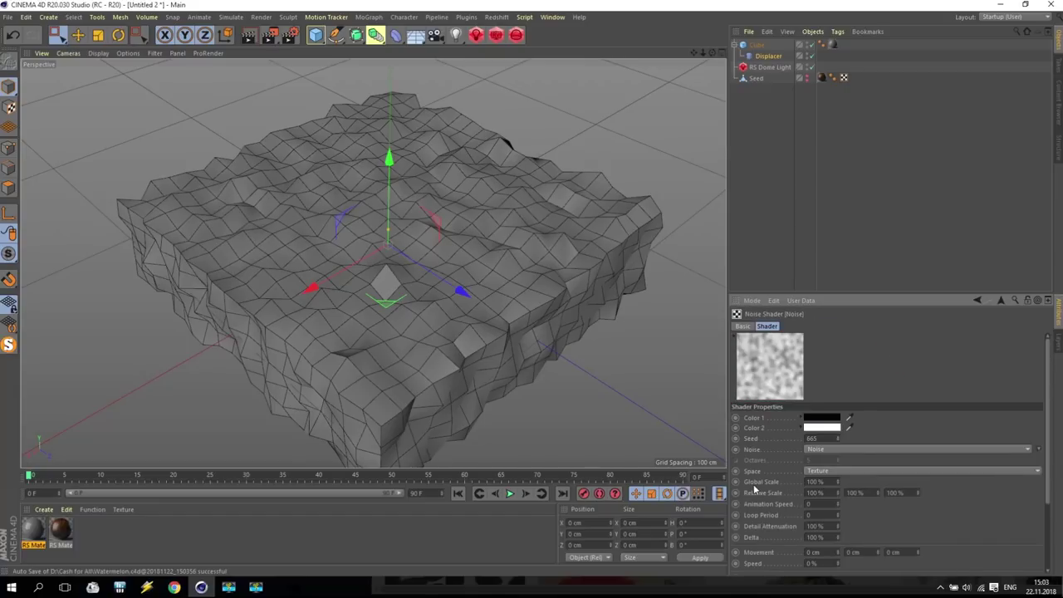
text(10)
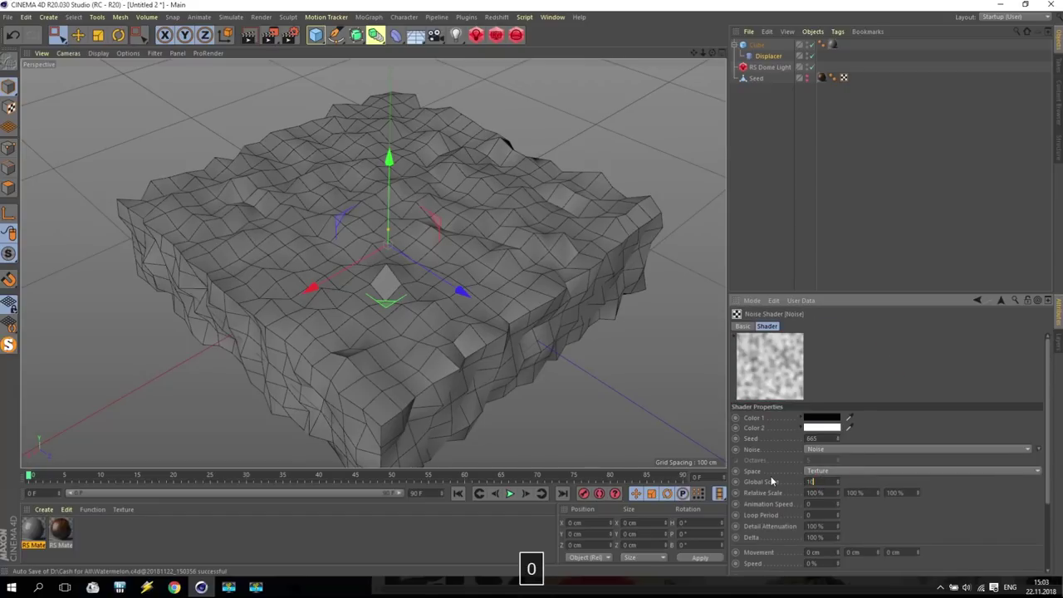
key(Return)
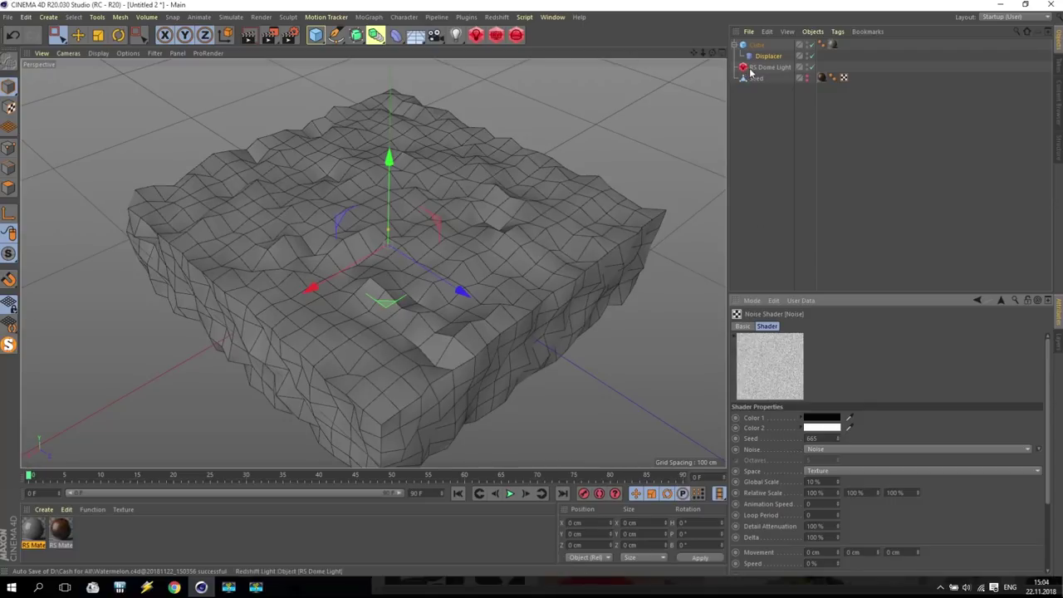
Set the Displacer's Height to 3 cm
click(771, 57)
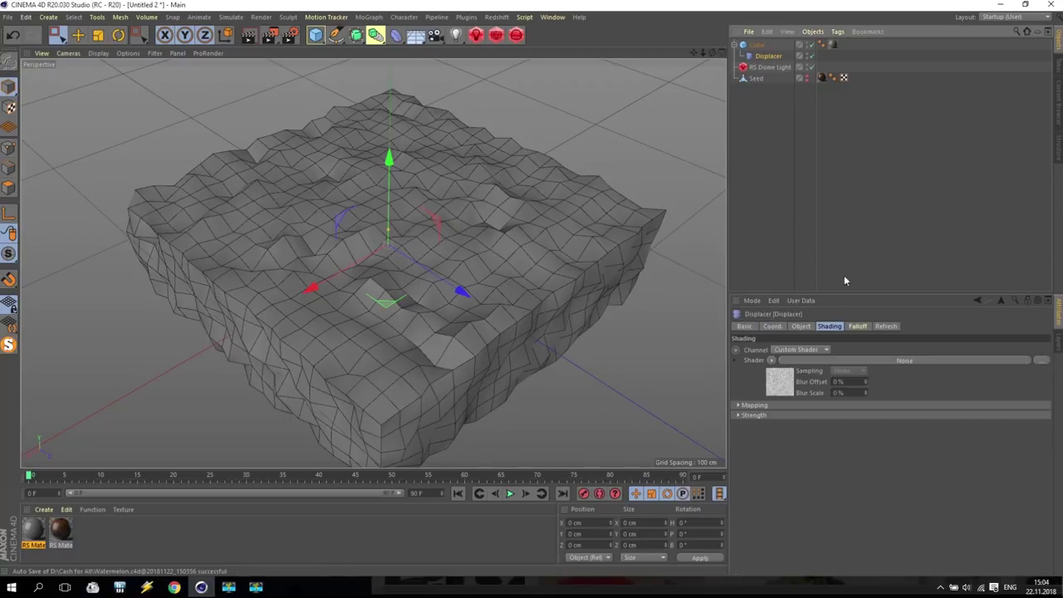
click(799, 327)
double_click(796, 375)
text(3)
key(Return)
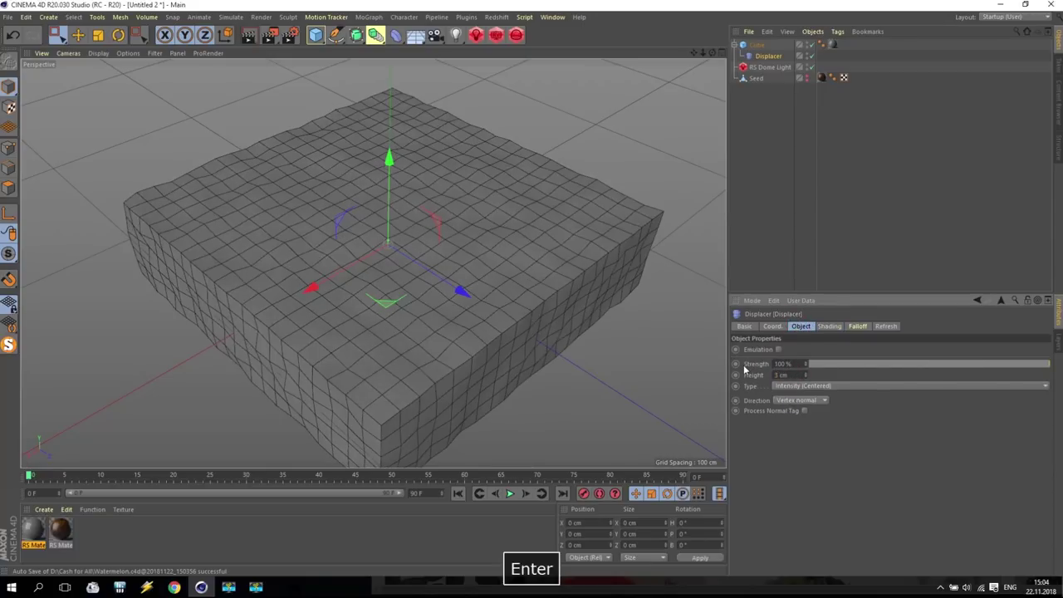
alt+drag(477, 399, 529, 373)
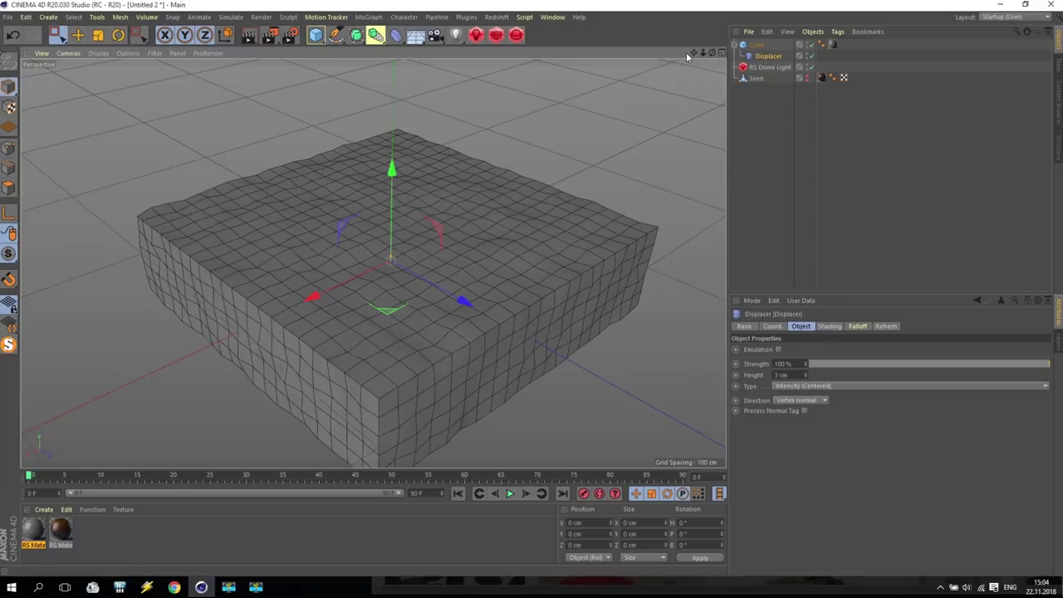
Collapse the Cube's hierarchy and restore the Seed's visibility in both the editor and the renderer to Default
click(734, 44)
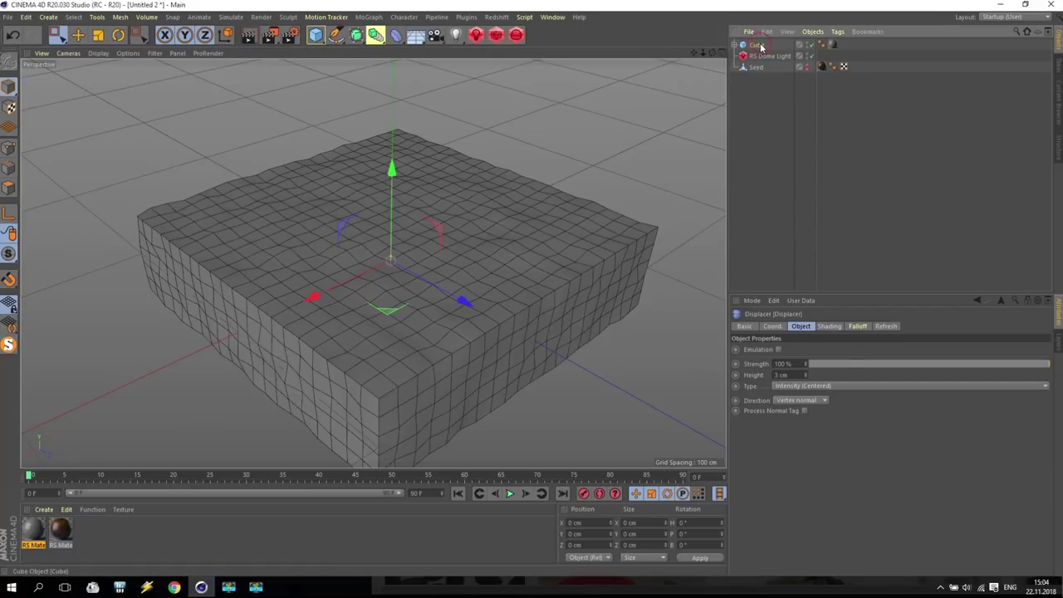
click(756, 44)
click(780, 128)
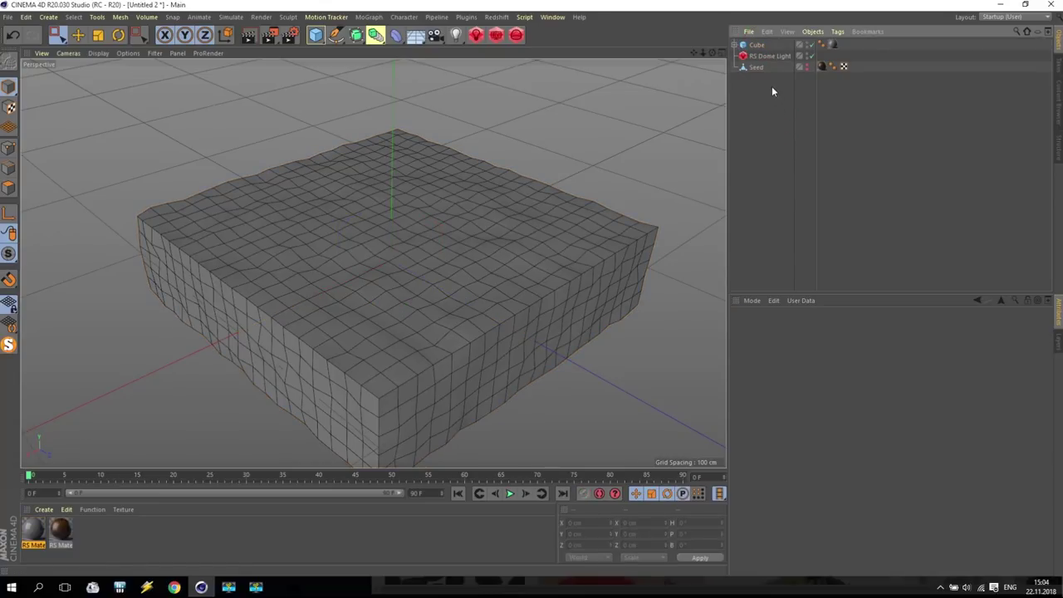
click(757, 69)
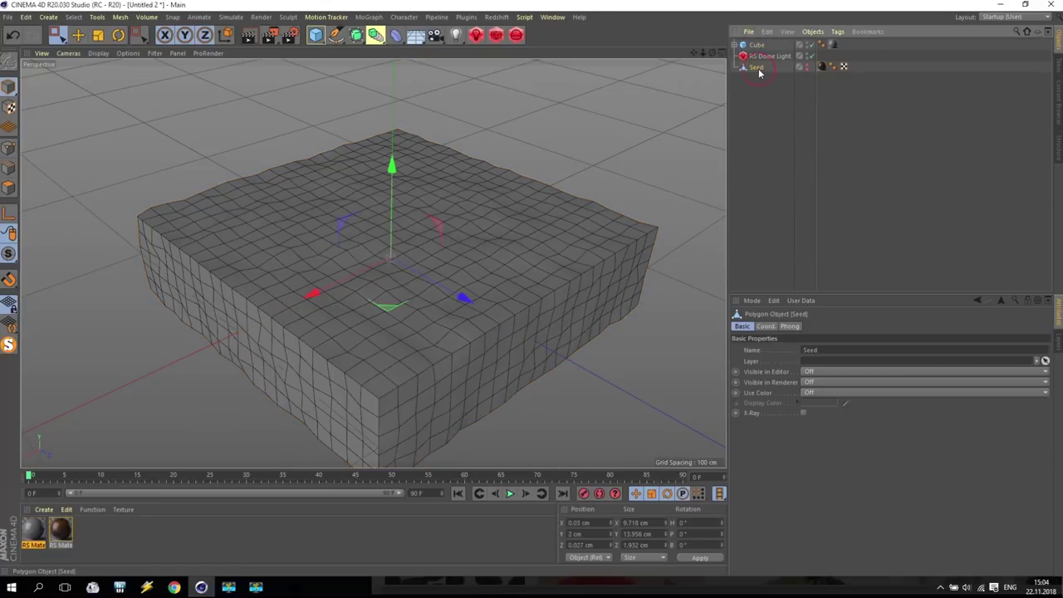
alt+click(803, 67)
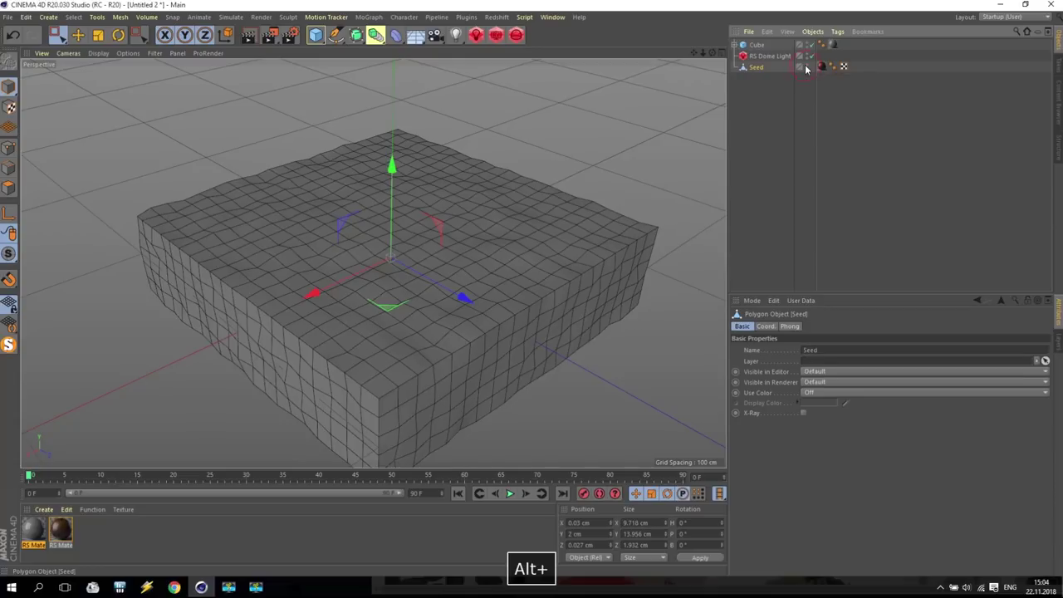
Place the Seed at the world origin by setting its position to 0 cm on every axis
drag(391, 161, 393, 90)
click(118, 34)
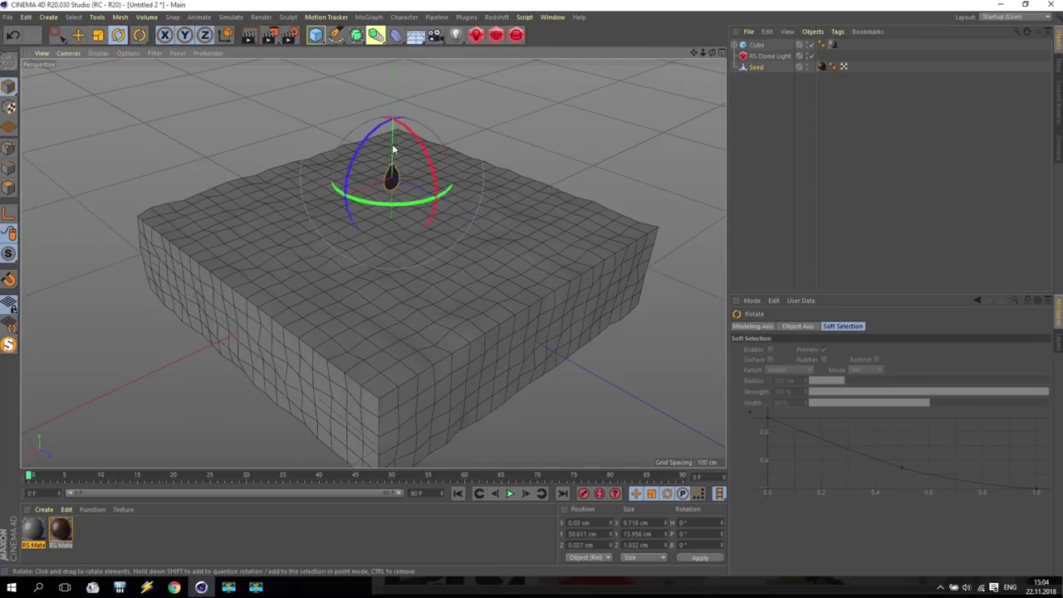
click(581, 533)
text(0)
key(Return)
click(584, 524)
text(0)
key(Return)
Add a MoGraph Cloner and make the Seed its child
middle_click(417, 290)
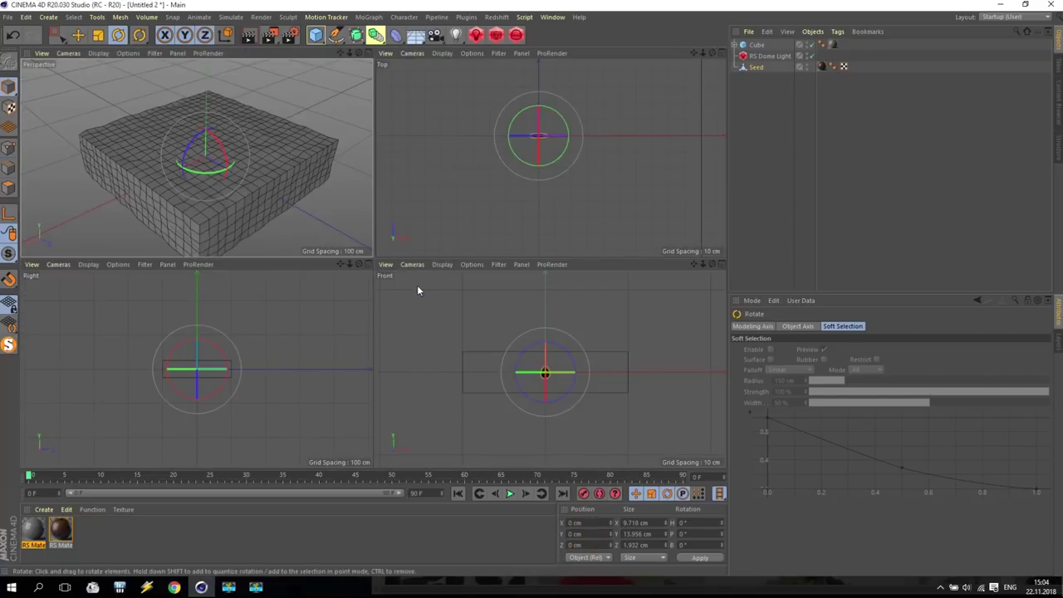
click(365, 18)
click(378, 139)
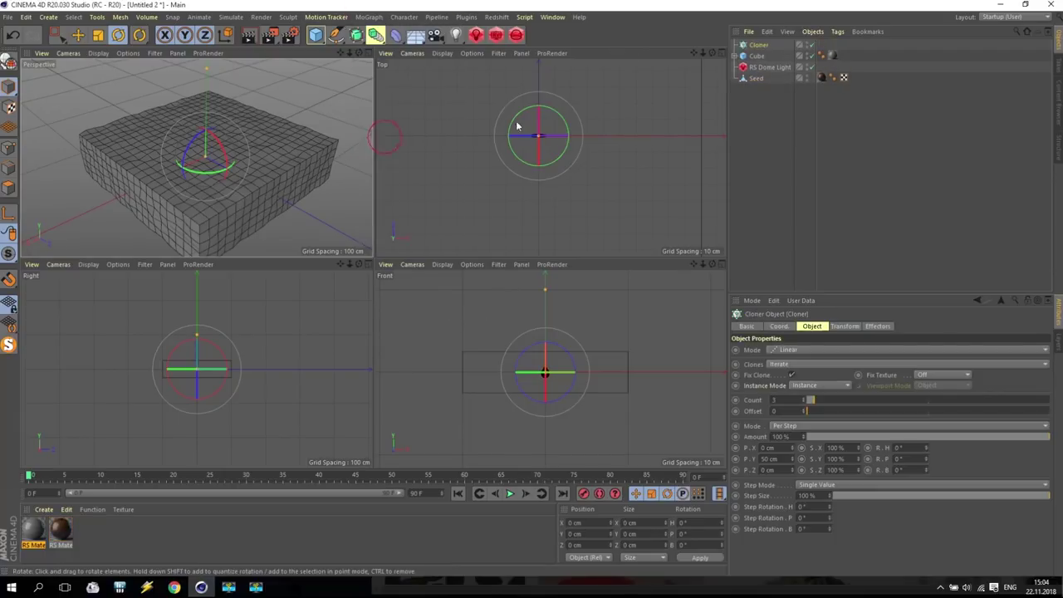
click(754, 78)
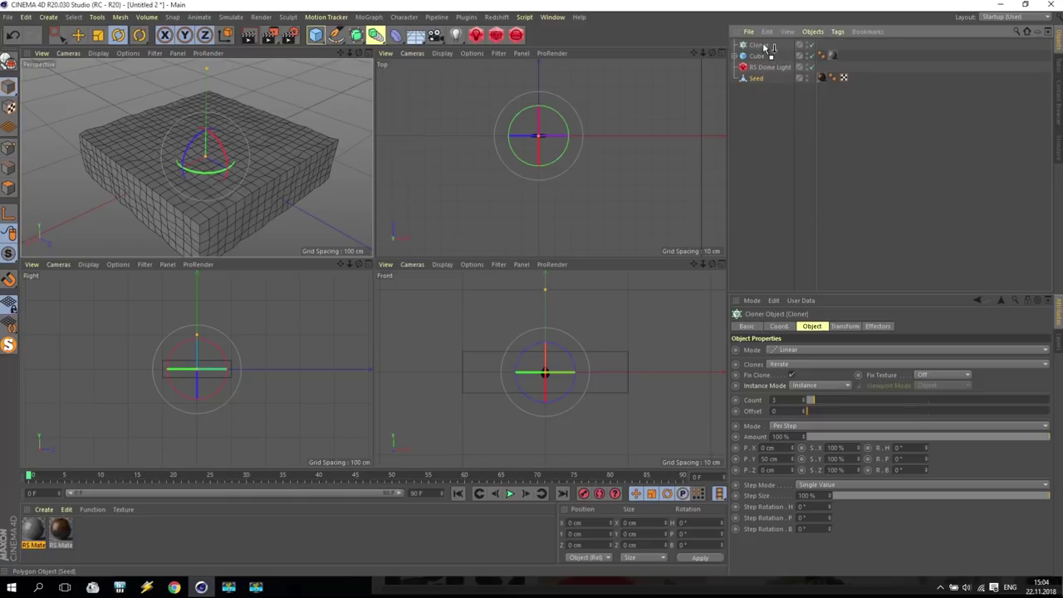
drag(765, 48, 763, 48)
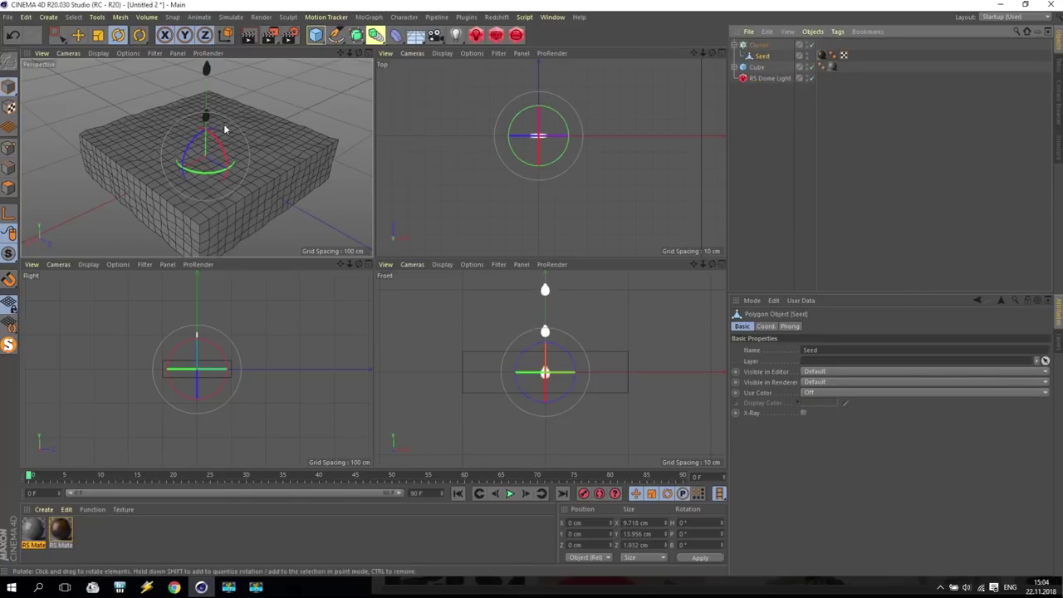
Set the linear Cloner's per-step offset to 13 cm in X and 0 cm in Y
click(758, 45)
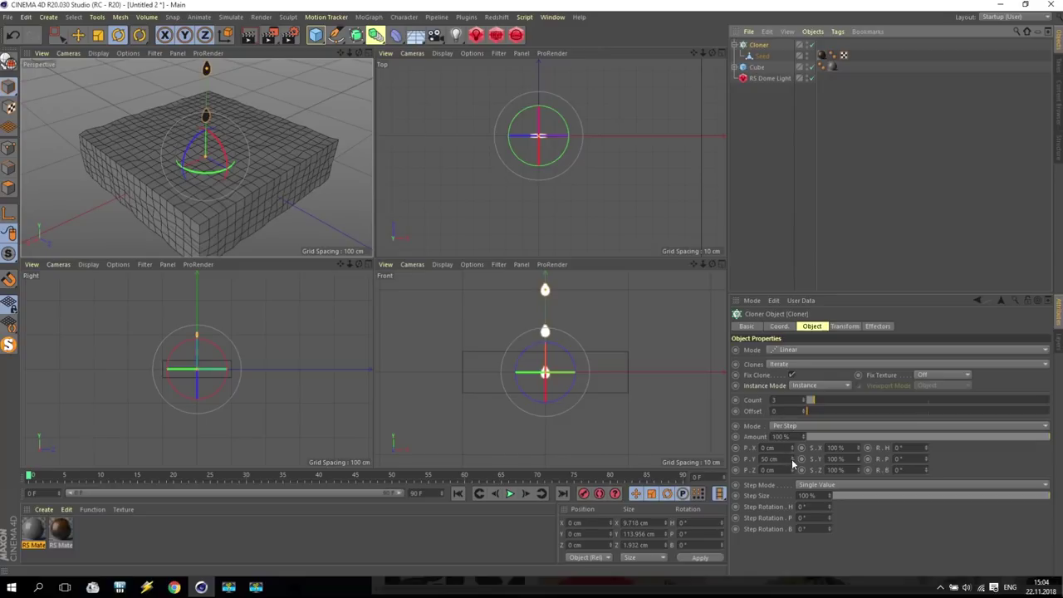
drag(791, 447, 793, 450)
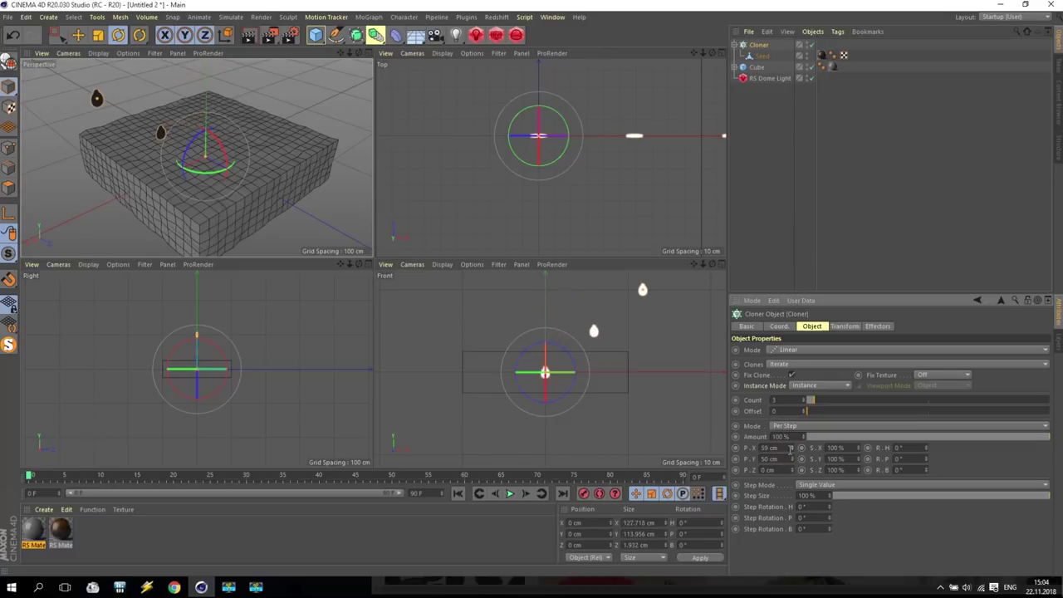
click(791, 459)
text(0)
key(Return)
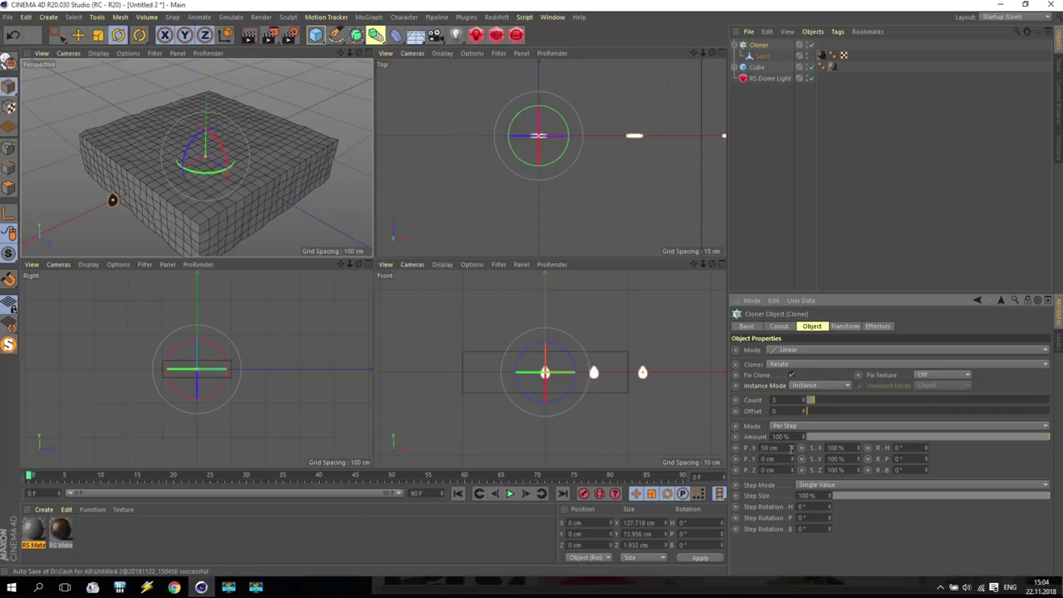
mouse_move(793, 450)
mouse_down()
mouse_move(762, 453)
mouse_move(781, 445)
mouse_up()
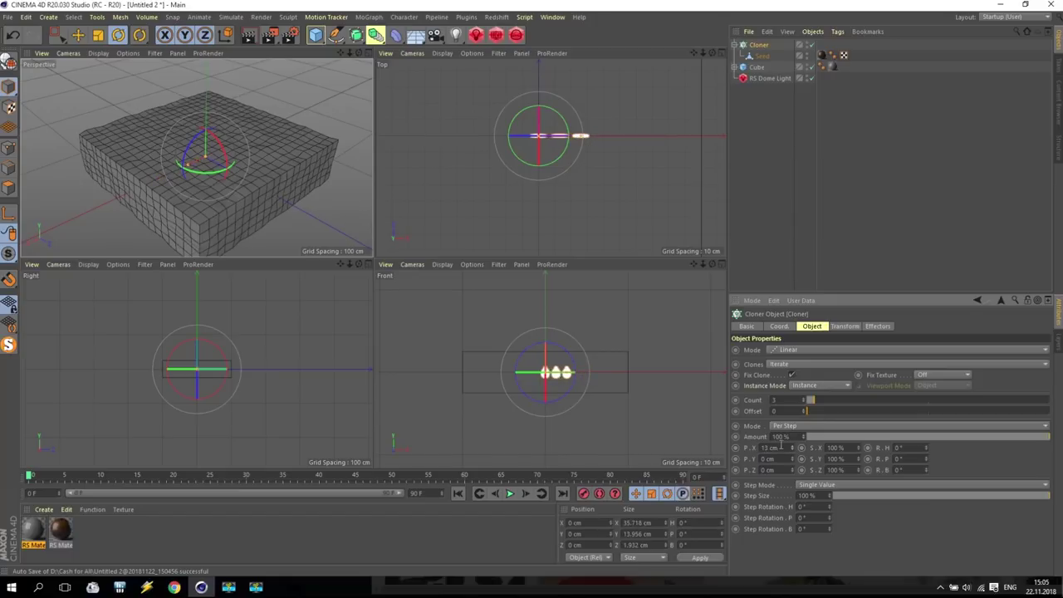
Switch the Cloner to Grid Array mode and set its X and Y counts to 1
click(789, 351)
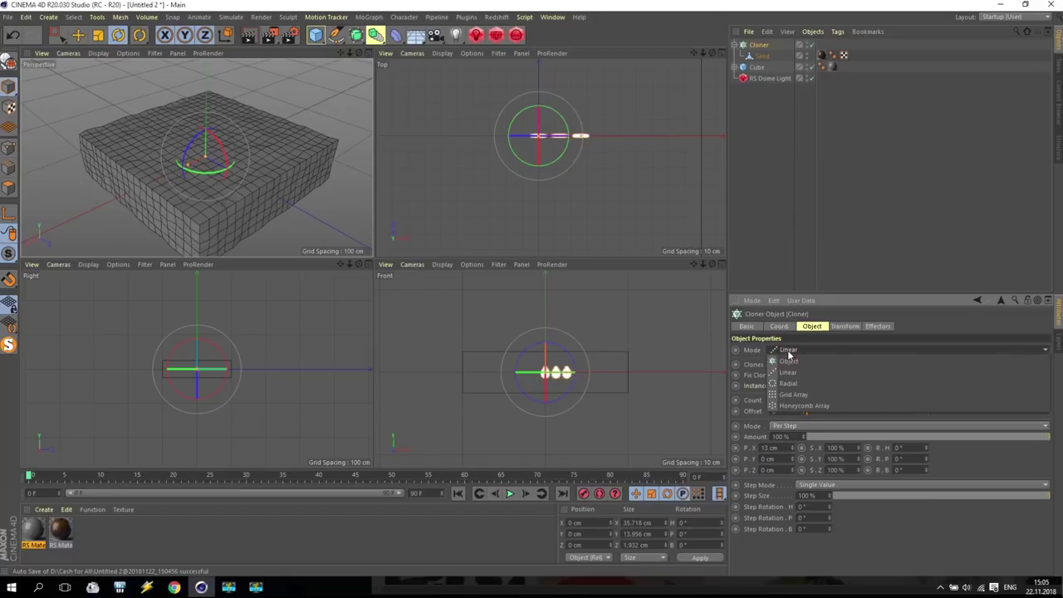
click(794, 395)
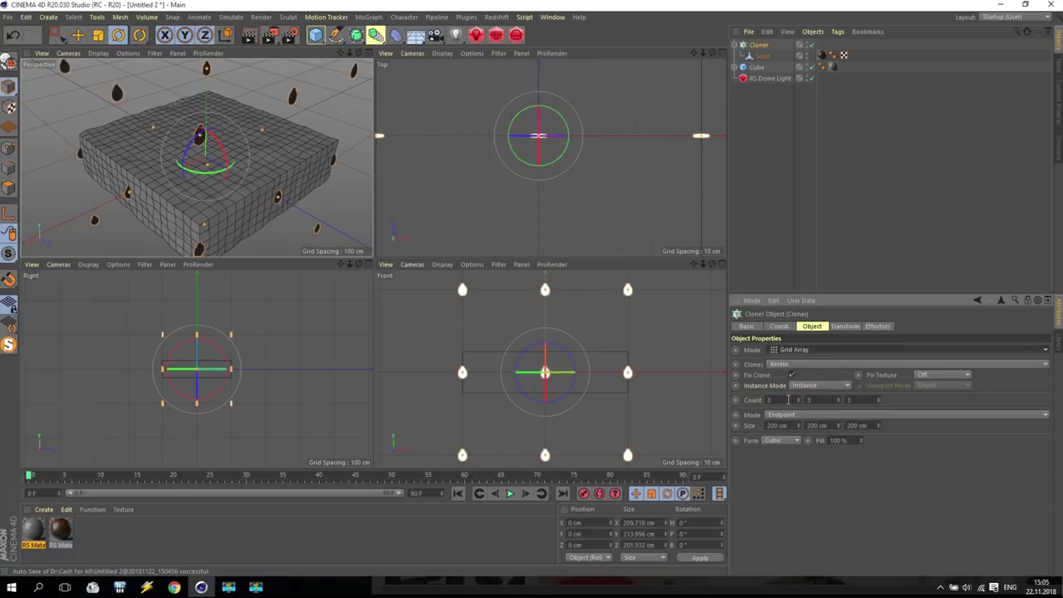
double_click(787, 399)
text(1)
key(Return)
key(Tab)
text(1)
key(Return)
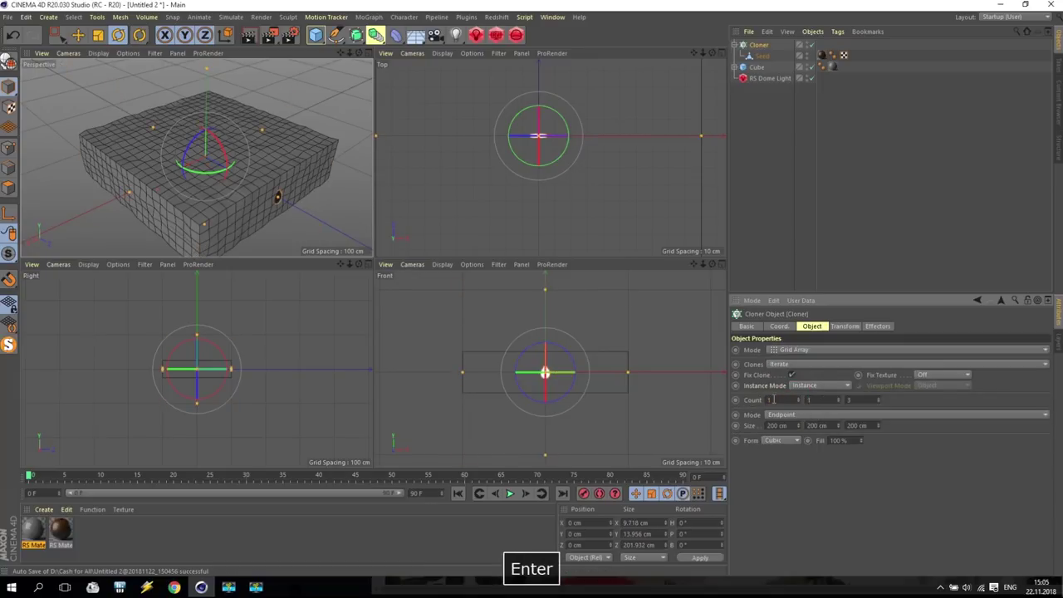
Set the Cloner's grid count to 6 on all three axes and its Z size to 66 cm
drag(880, 403, 878, 429)
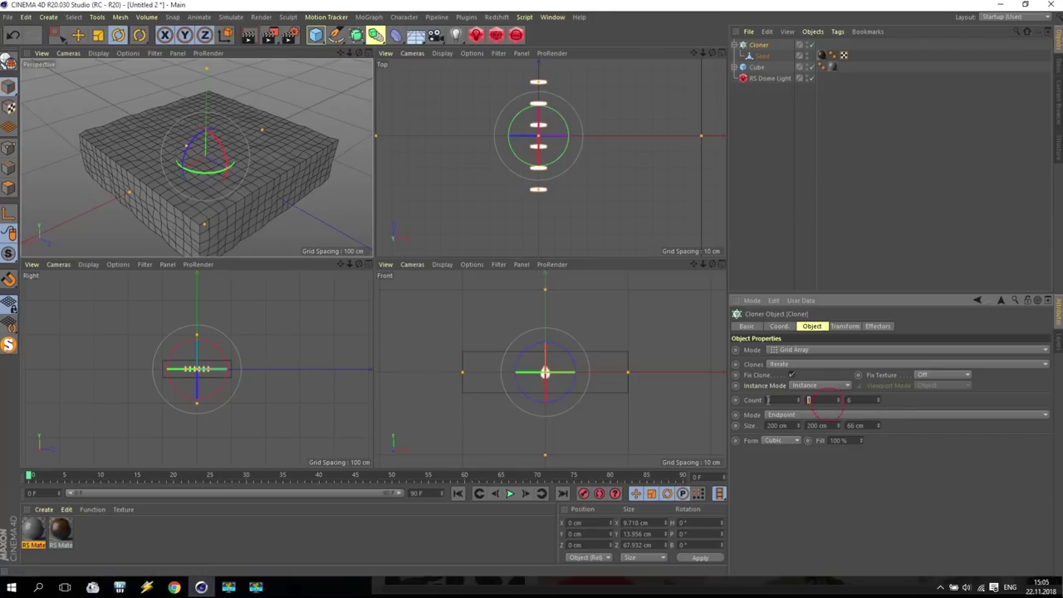
key(Return)
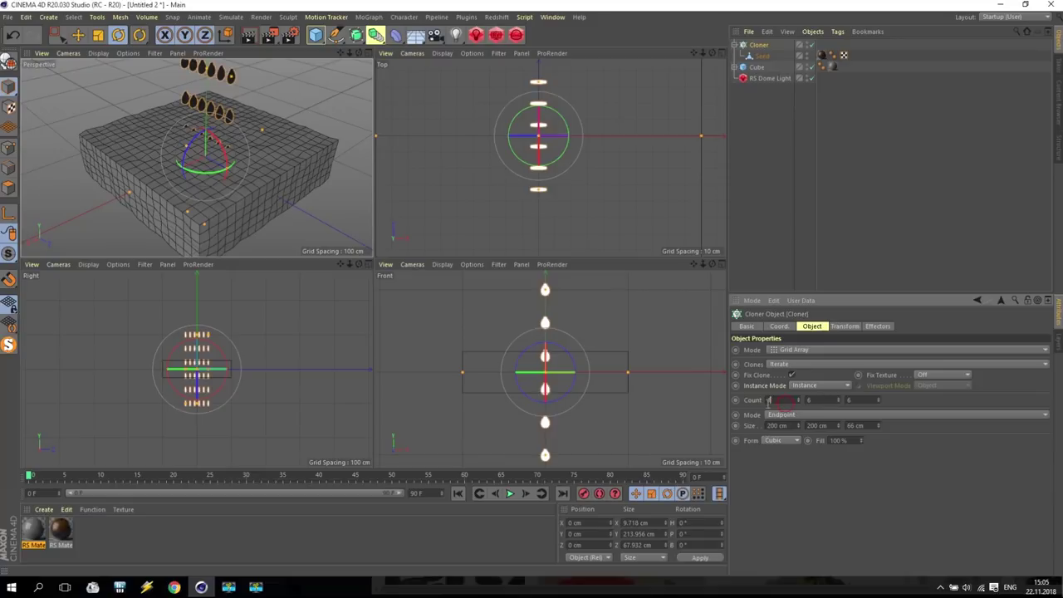
text(6)
key(Return)
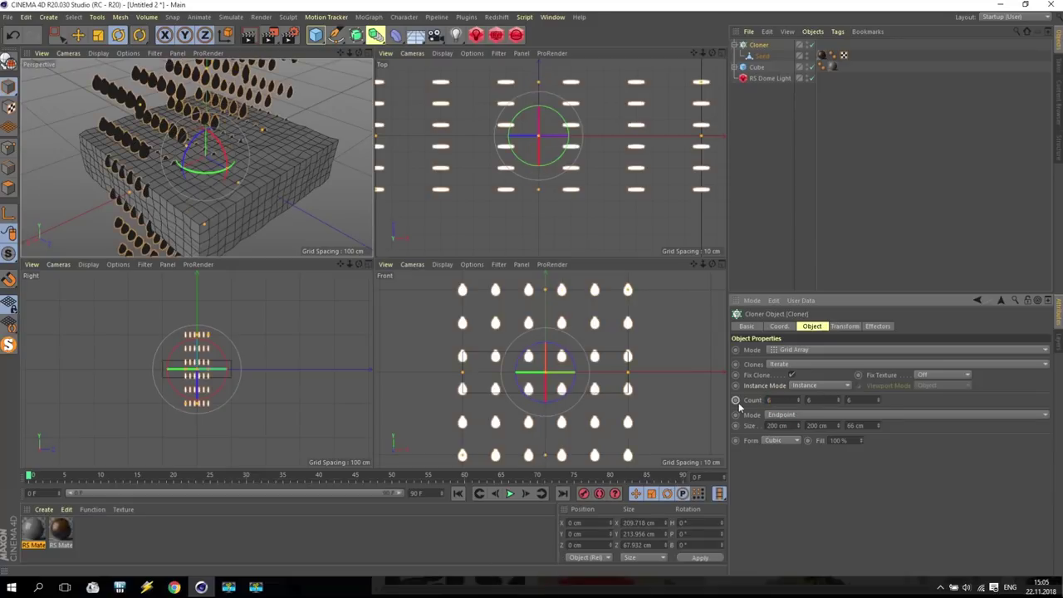
Arrange the clones in a single row with grid counts of 20, 1 and 1 and an X size of 186 cm
text(0)
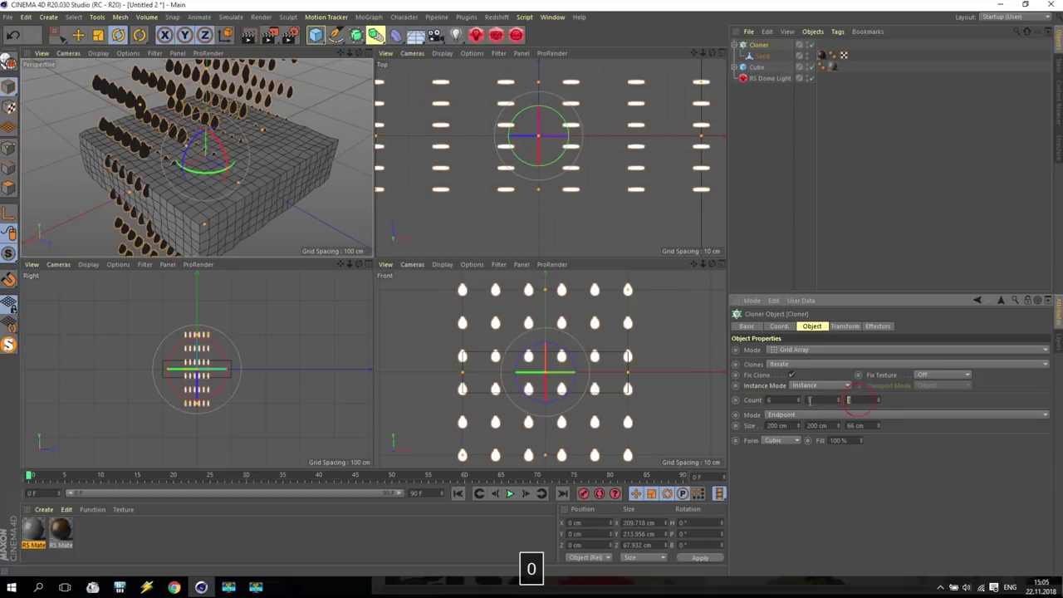
key(Return)
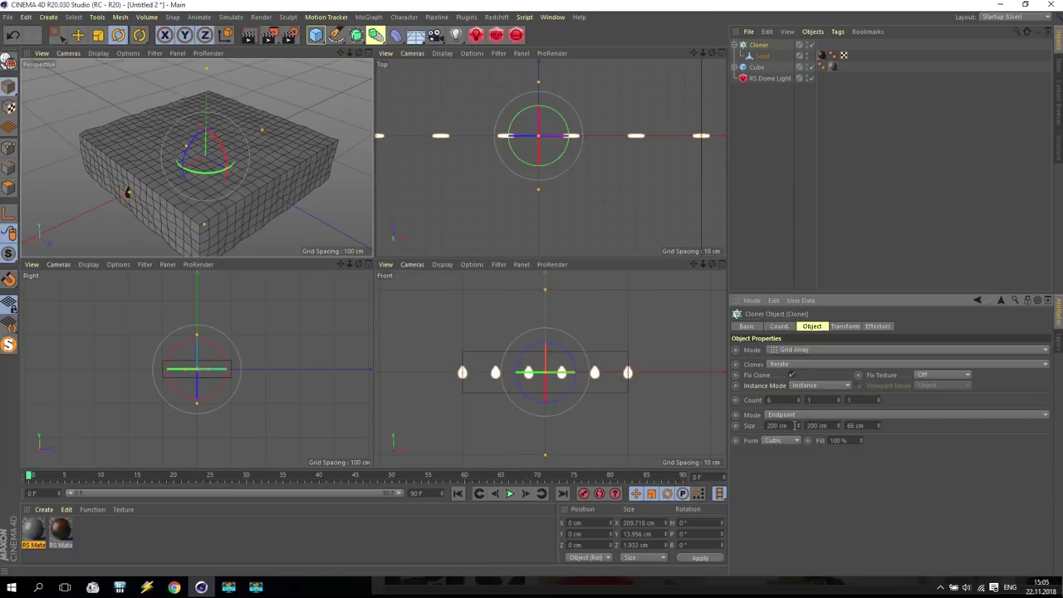
drag(799, 426, 769, 443)
double_click(780, 400)
text(20)
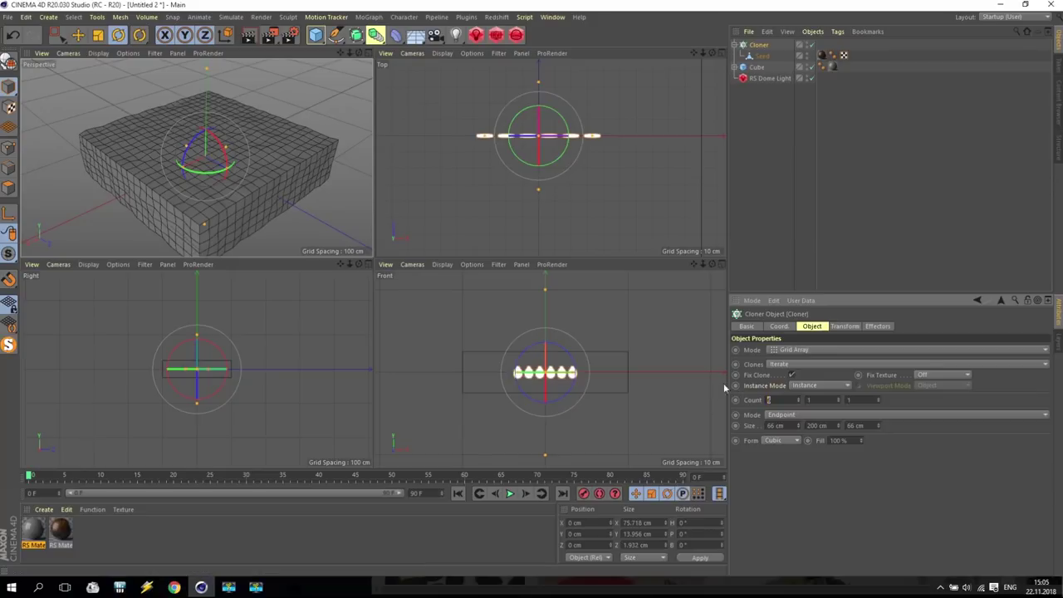
key(Return)
mouse_move(799, 426)
mouse_down()
mouse_move(804, 395)
mouse_move(799, 429)
mouse_up()
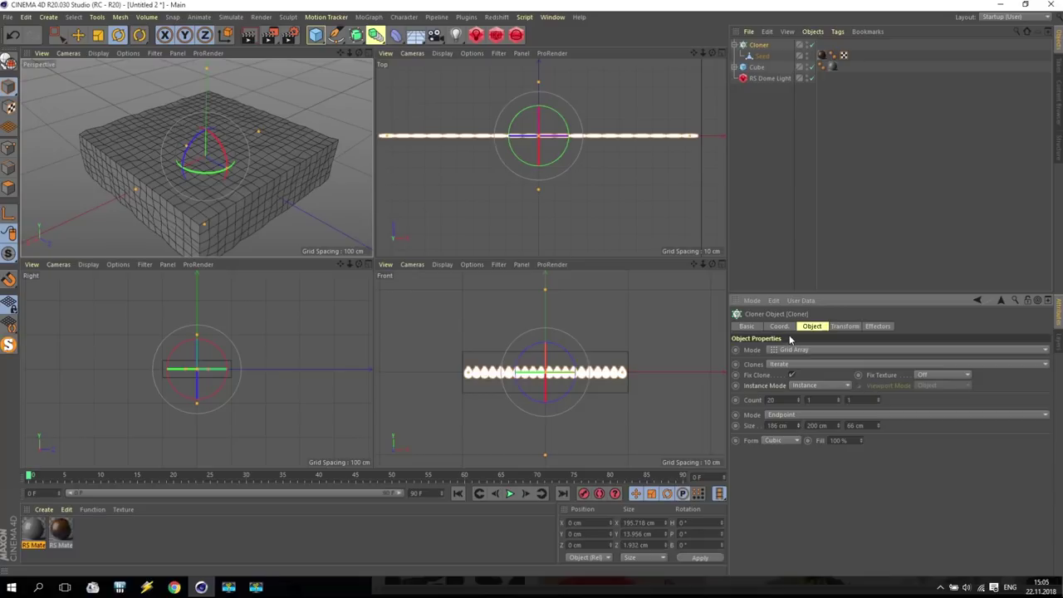
Lay the cloned seeds flat by setting the Cloner's transform rotation R.P to 90° with R.H at 0°
click(846, 328)
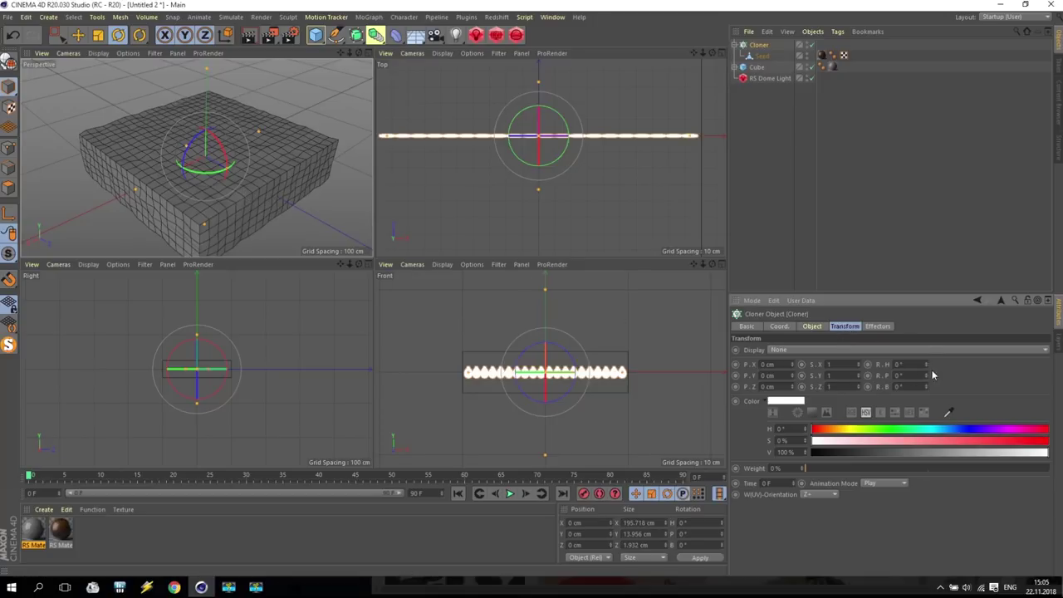
drag(926, 364, 837, 360)
text(0)
key(Return)
drag(927, 376, 926, 347)
text(90)
key(Return)
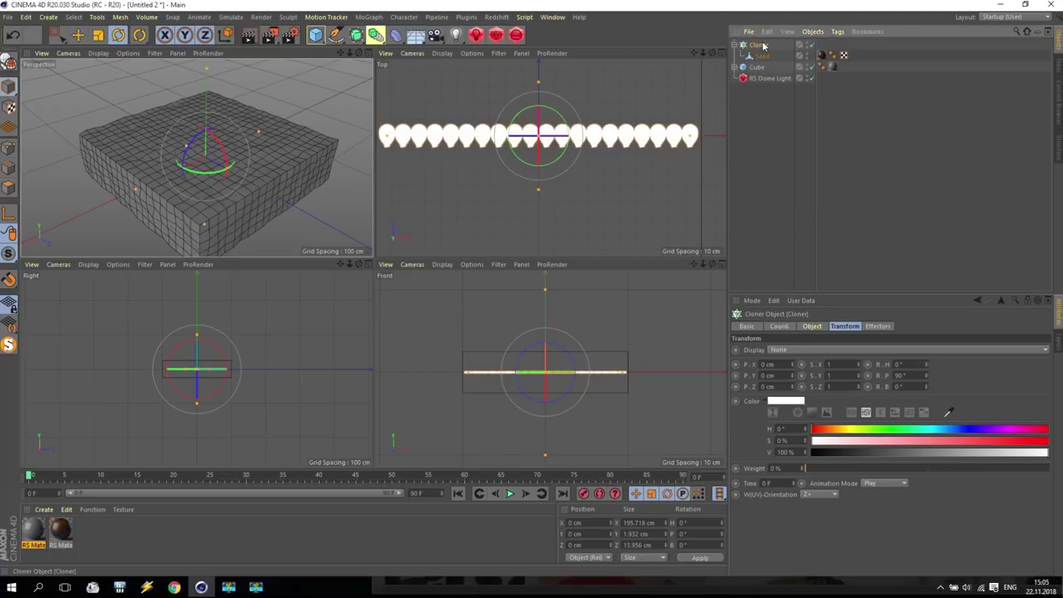
Add a Random effector to the Cloner
middle_click(539, 143)
scroll(529, 166, down, 5)
scroll(539, 148, up, 4)
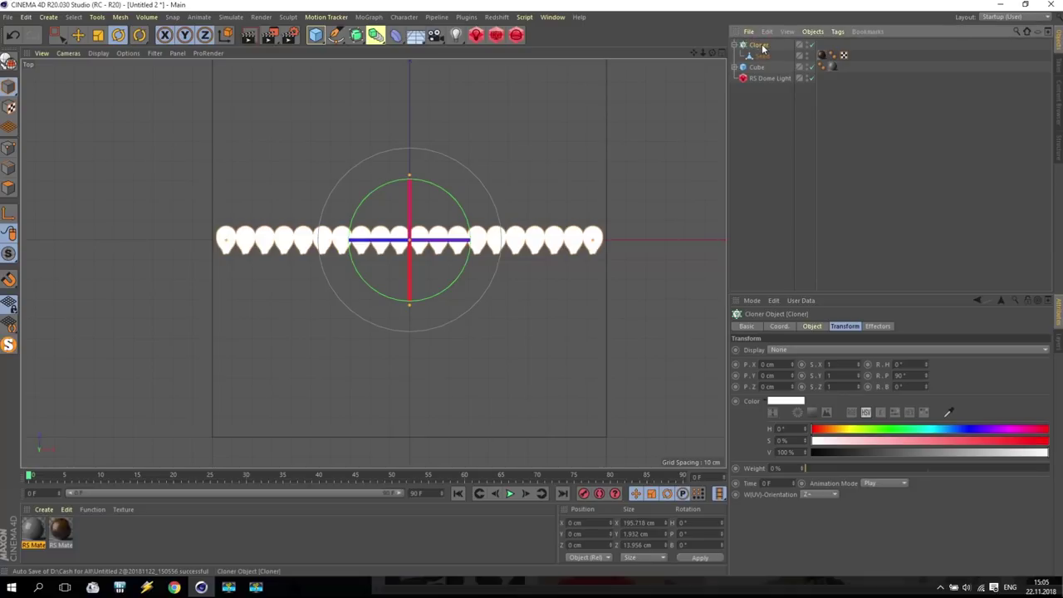
click(365, 17)
mouse_move(374, 34)
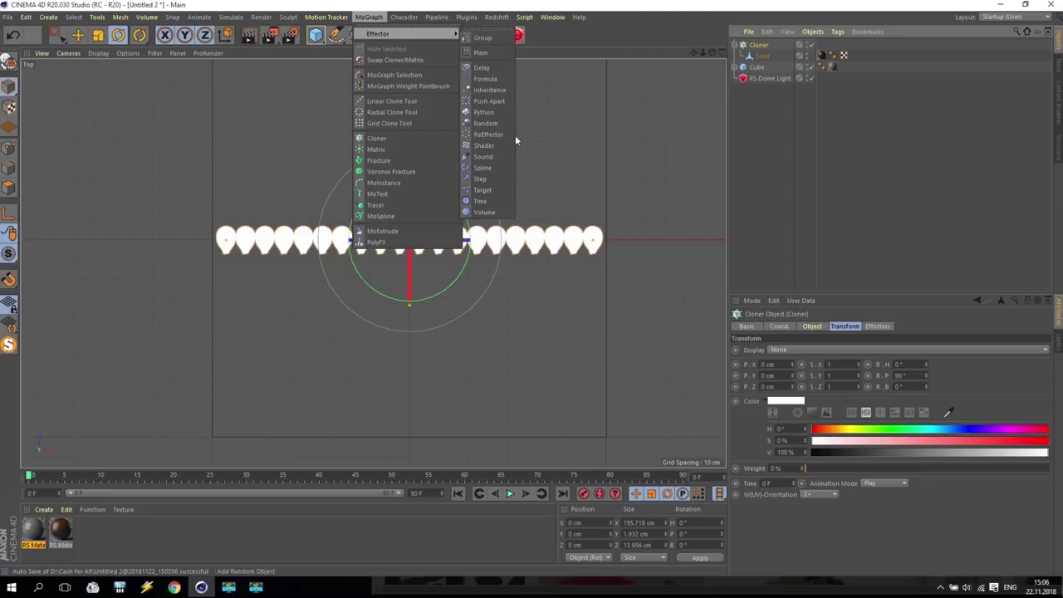
click(495, 123)
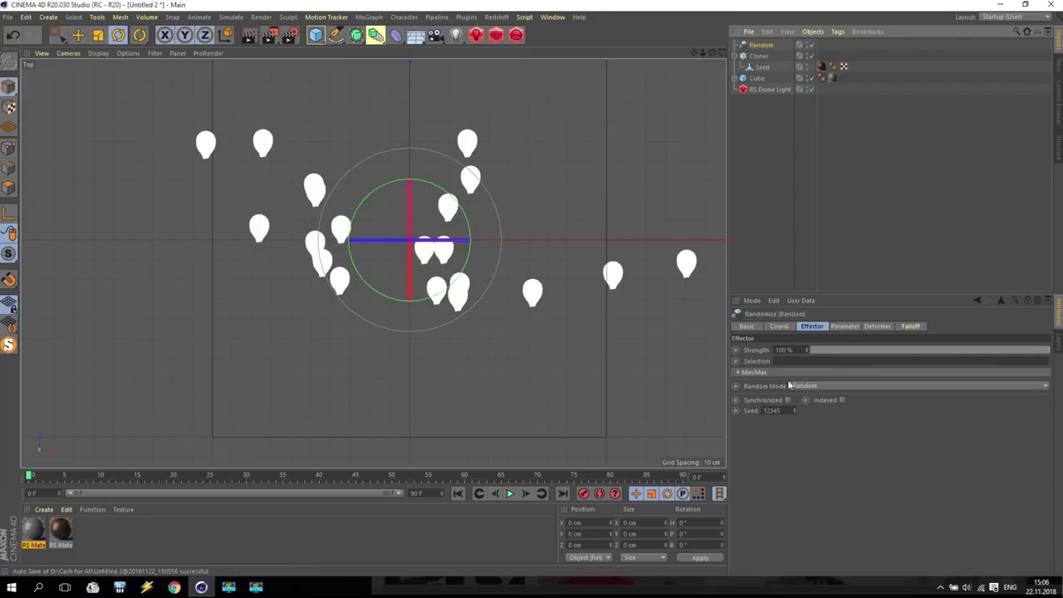
Set the Random effector's position variation to 0 cm in X and Z and 25 cm in Y
click(842, 326)
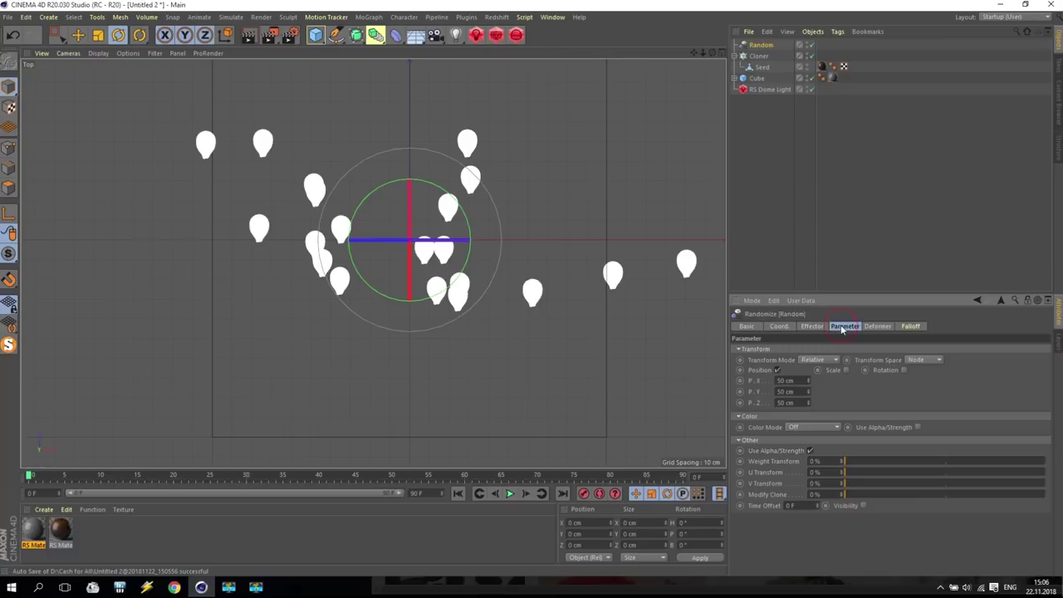
double_click(787, 380)
text(0)
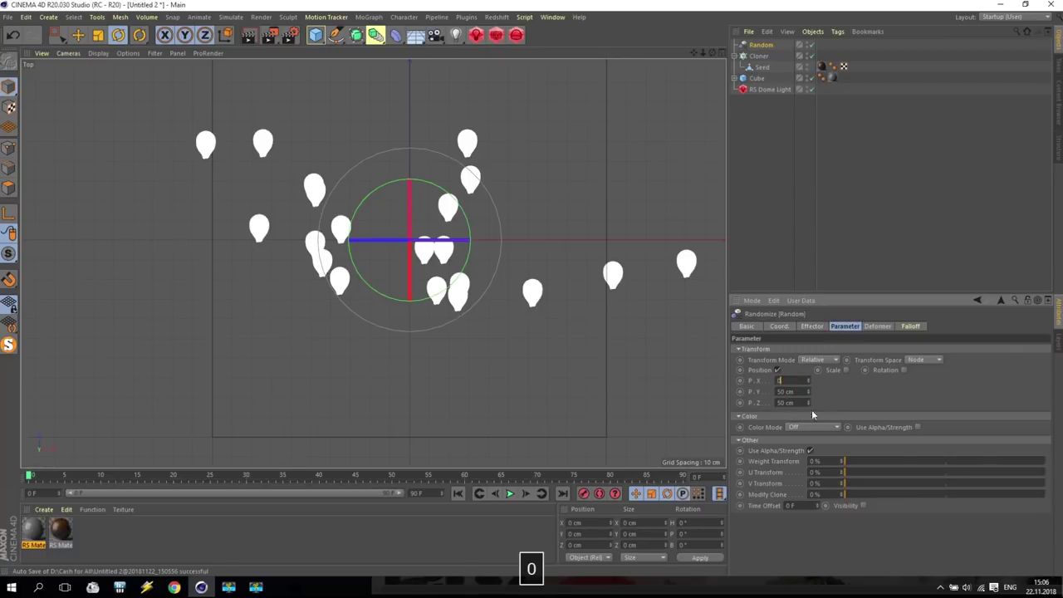
key(Return)
double_click(785, 391)
text(0)
key(Return)
text(0)
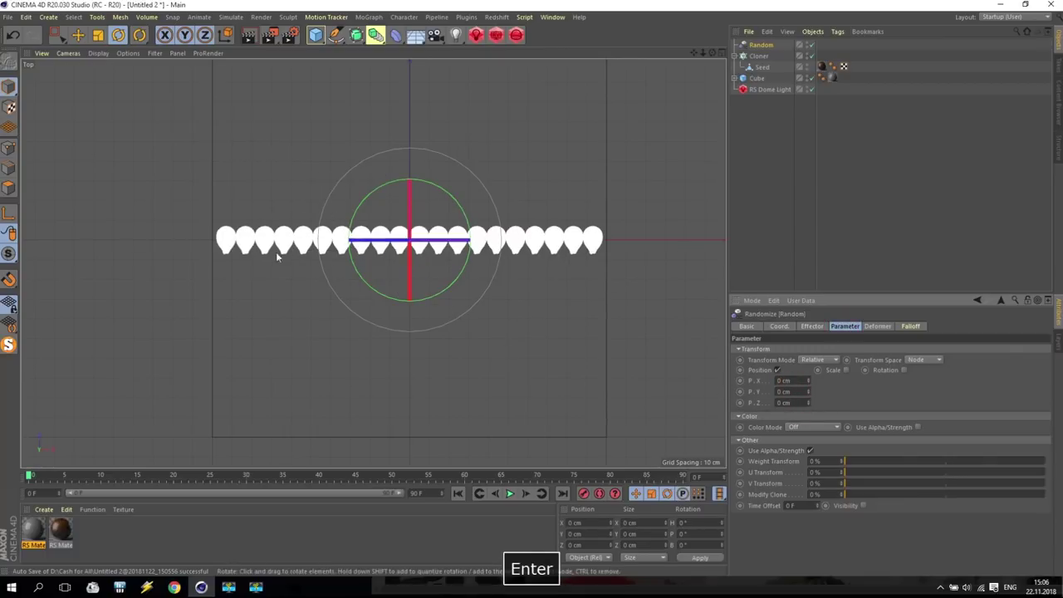
key(Return)
drag(807, 396, 807, 383)
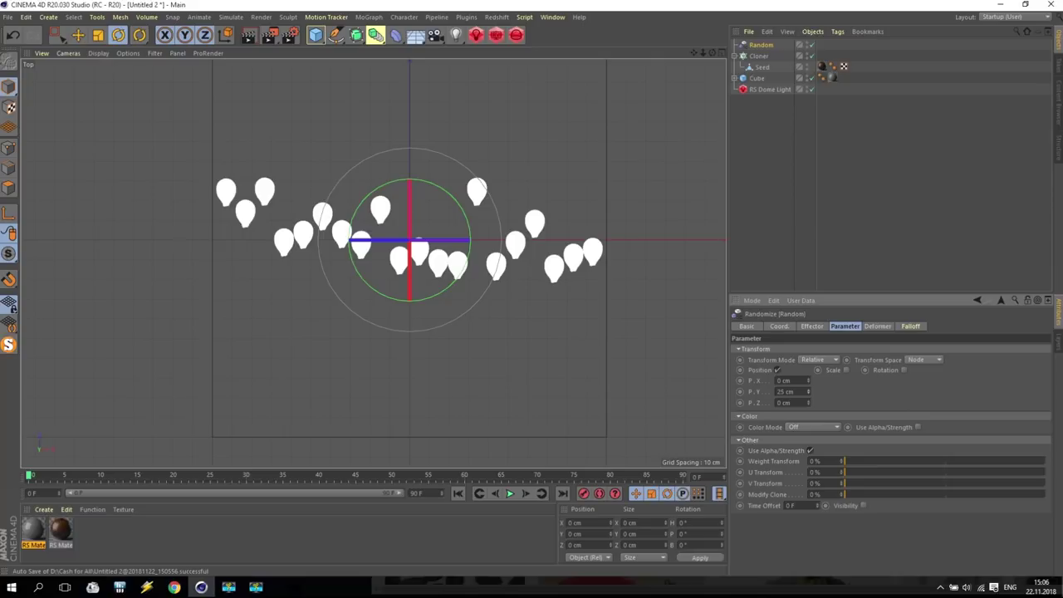
Enable uniform scale variation on the Random effector and set it to 0.2
click(847, 371)
click(872, 414)
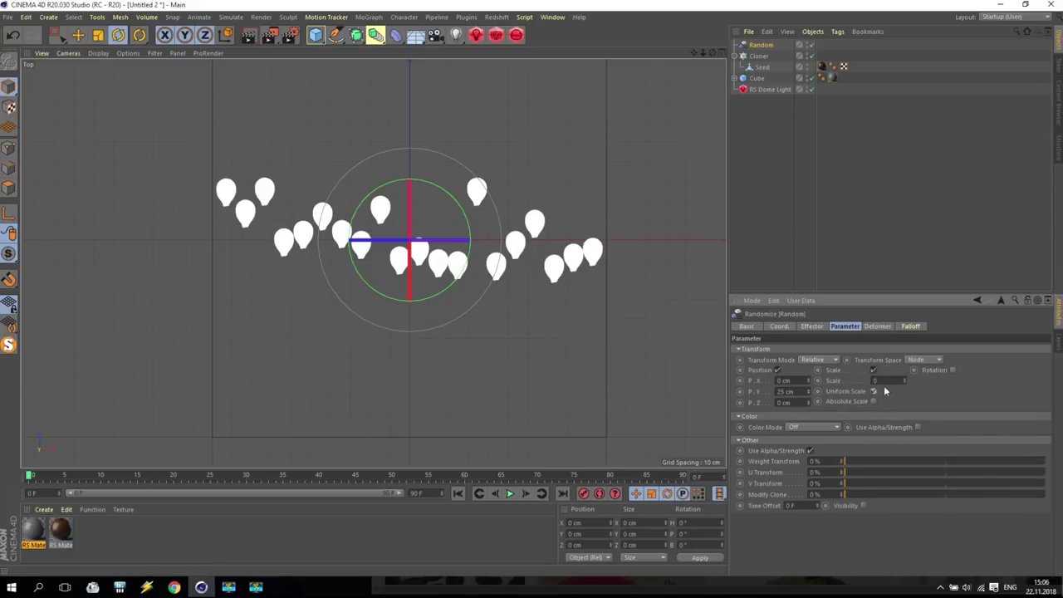
text(0.2)
key(Return)
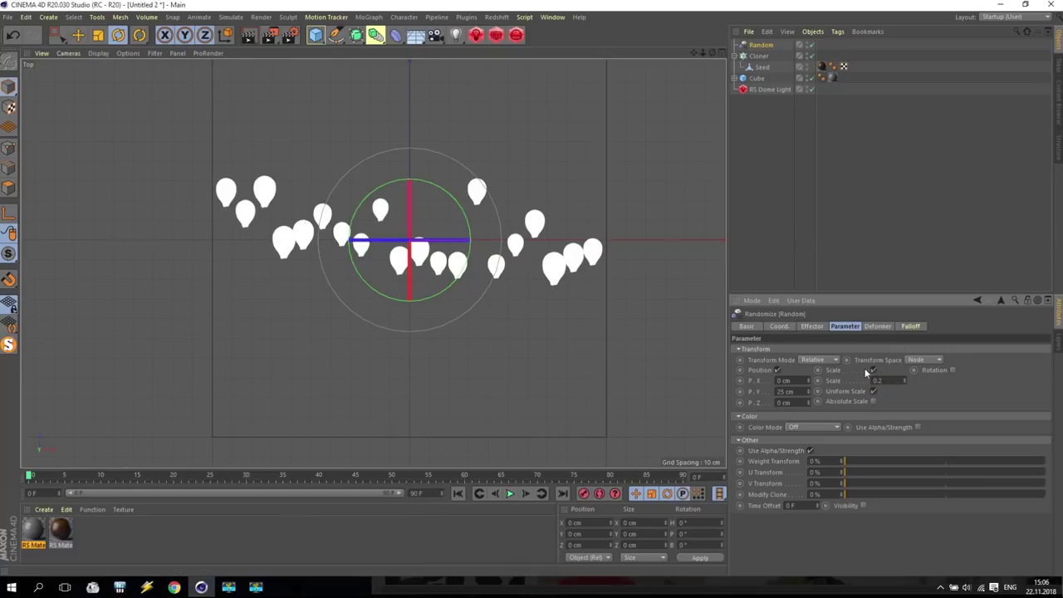
Enable rotation variation on the Random effector, try out heading and pitch, and set R.P to 0° and R.B to 10°
click(952, 371)
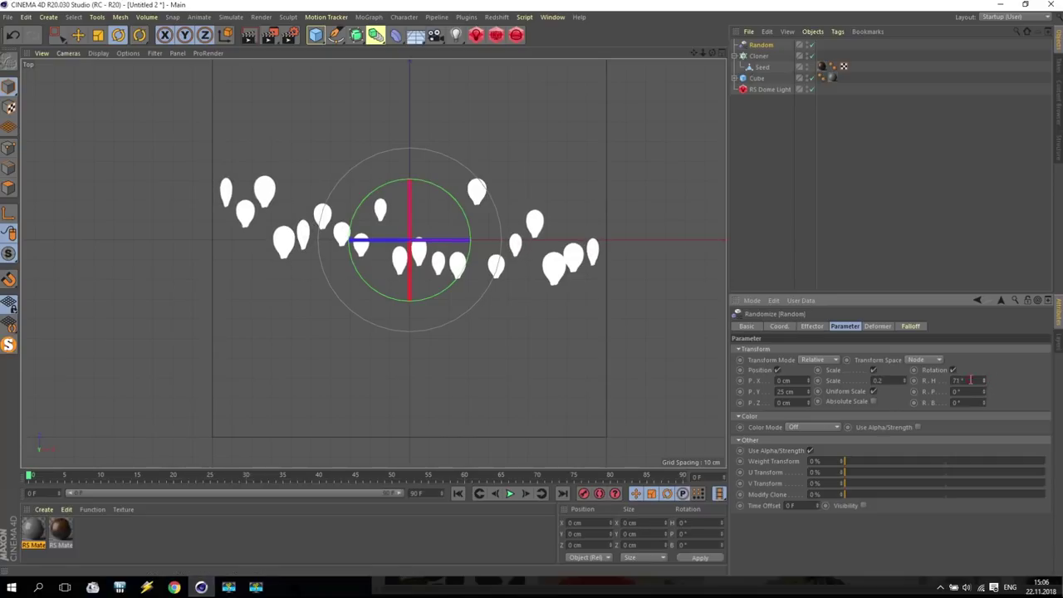
key(Return)
drag(983, 391, 983, 374)
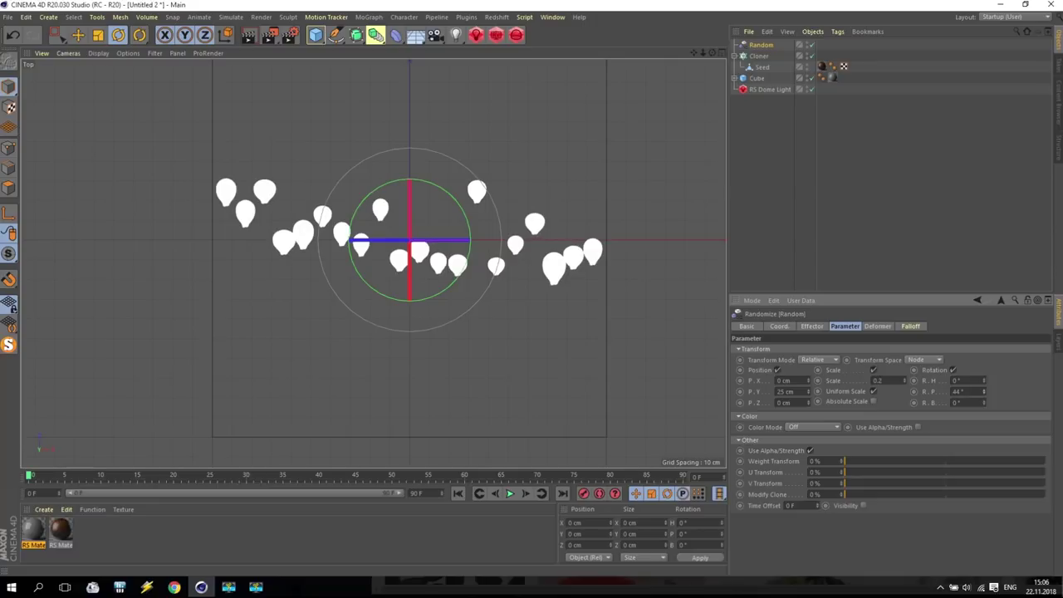
text(0)
key(Return)
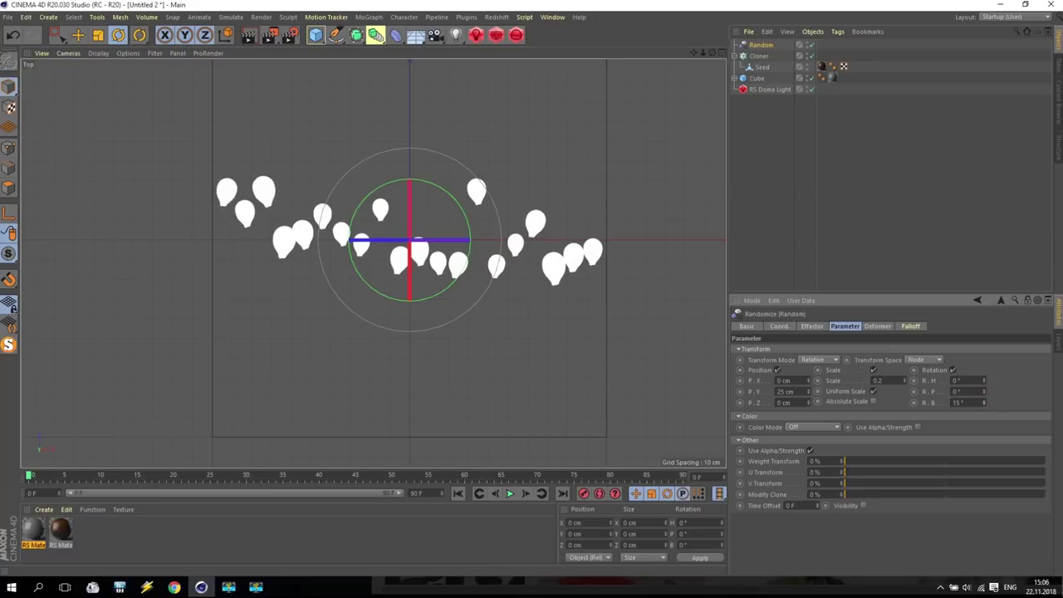
text(10)
key(Return)
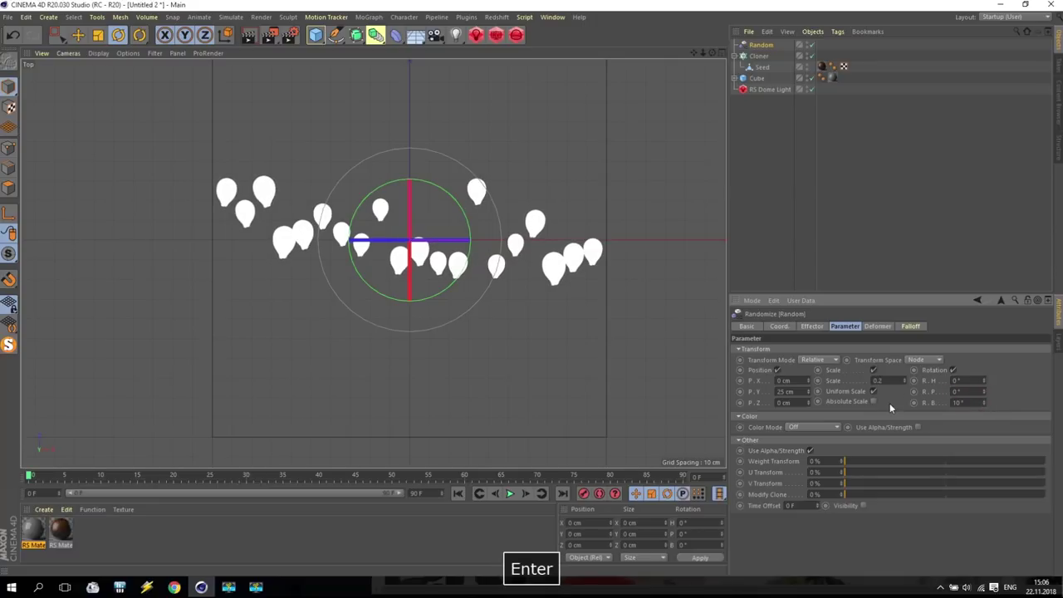
Set the Random effector's rotation variation to 25° for R.H, 10° for R.P and 15° for R.B
double_click(968, 402)
text(15)
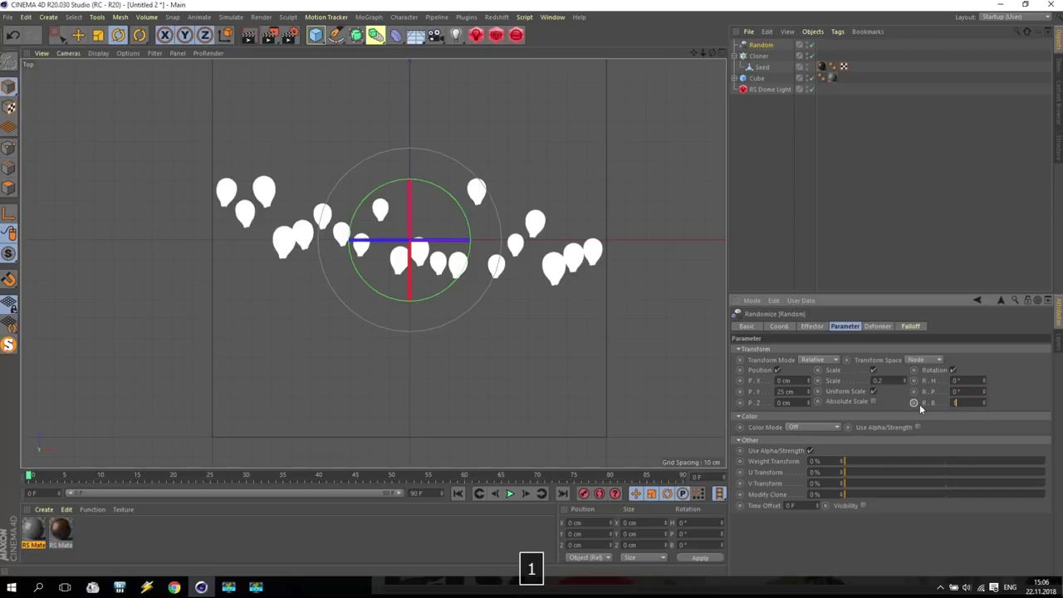
key(Return)
double_click(979, 391)
text(10)
key(Return)
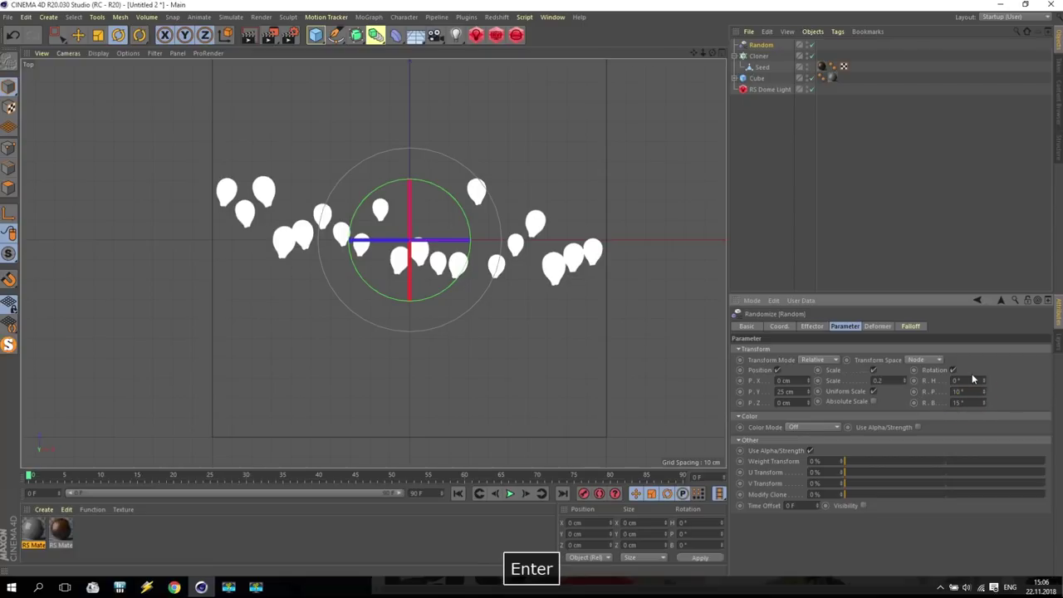
drag(984, 380, 984, 357)
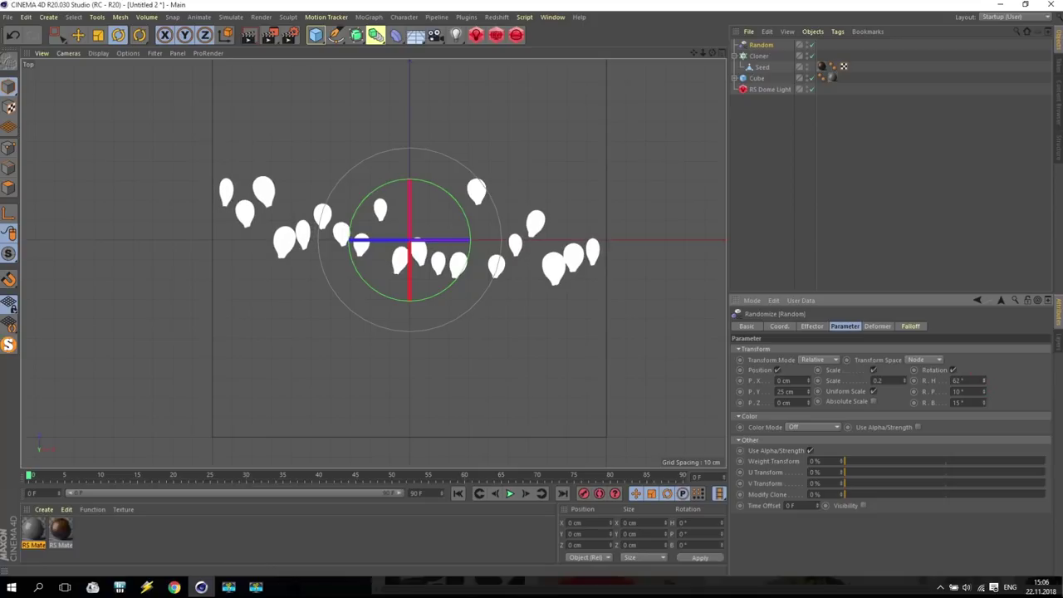
text(25)
key(Return)
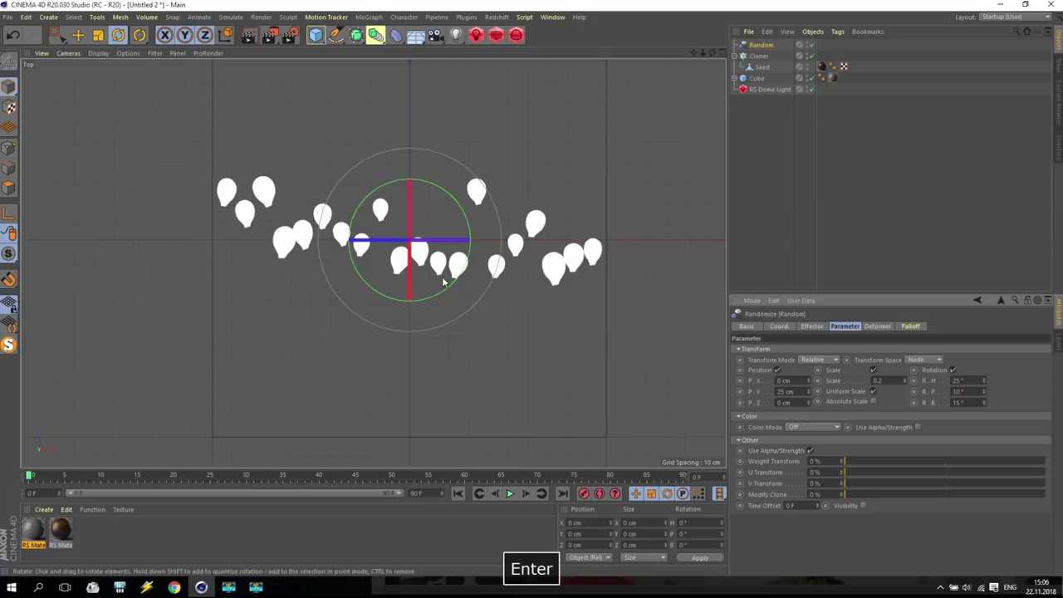
Check the seed spread from the front and side, and increase the Random effector's P.Y variation to 30 cm, then 35 cm
middle_click(442, 277)
middle_click(442, 282)
scroll(351, 303, up, 3)
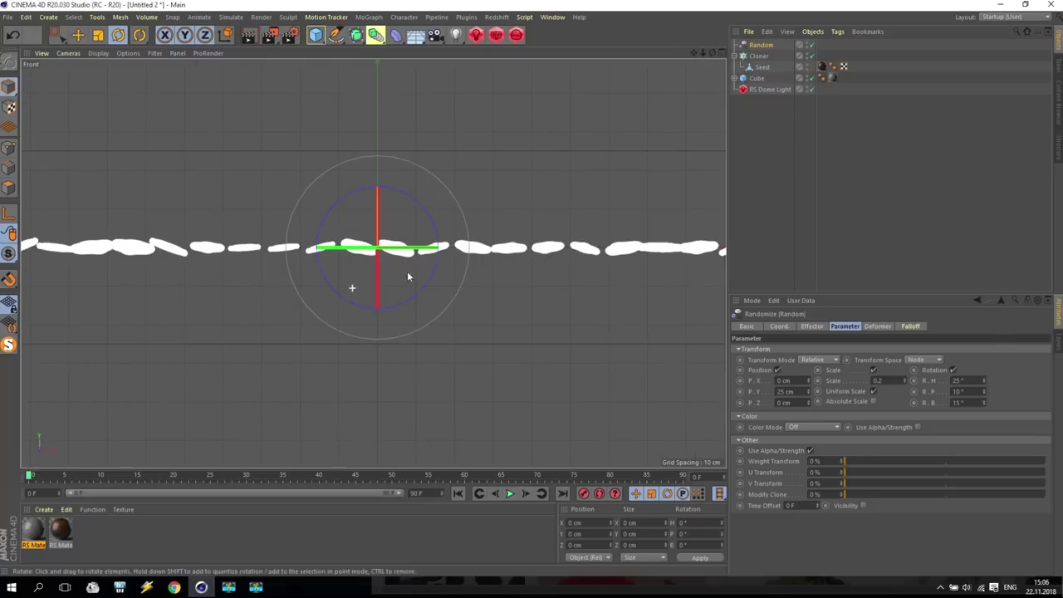
scroll(361, 254, down, 2)
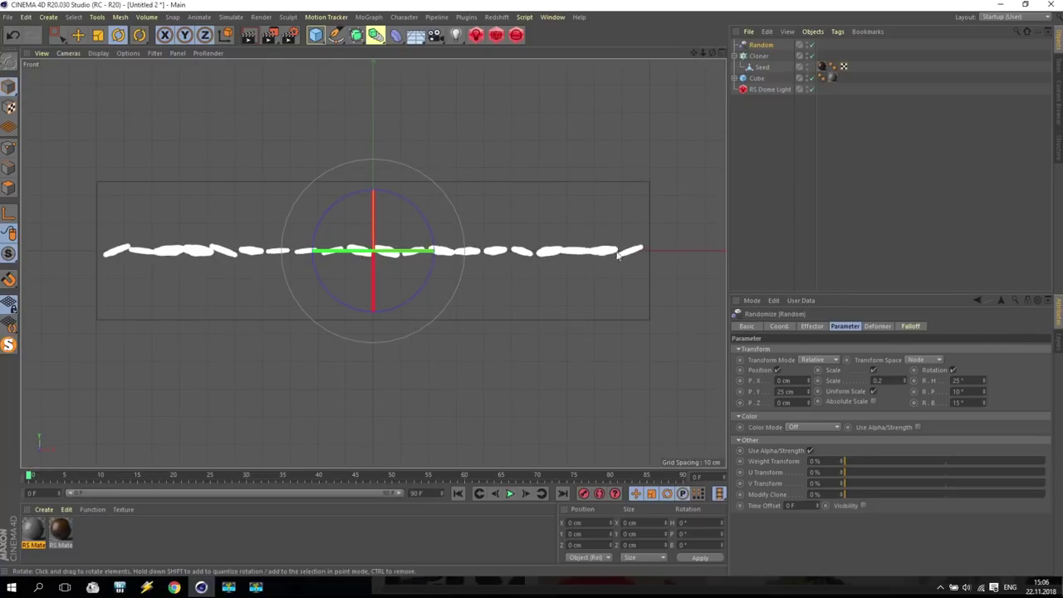
middle_click(191, 252)
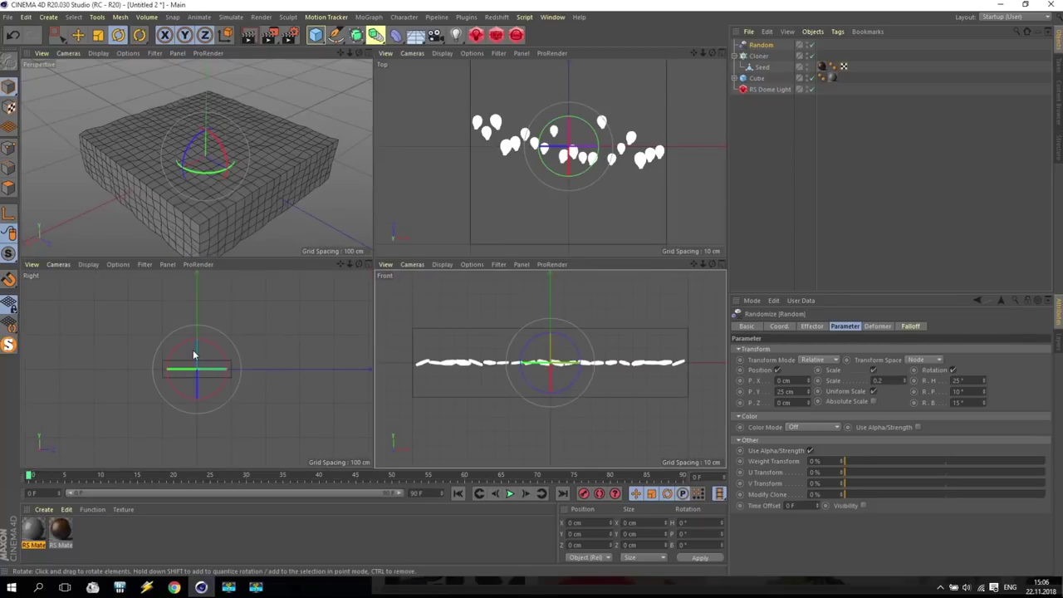
middle_click(192, 350)
scroll(368, 268, up, 5)
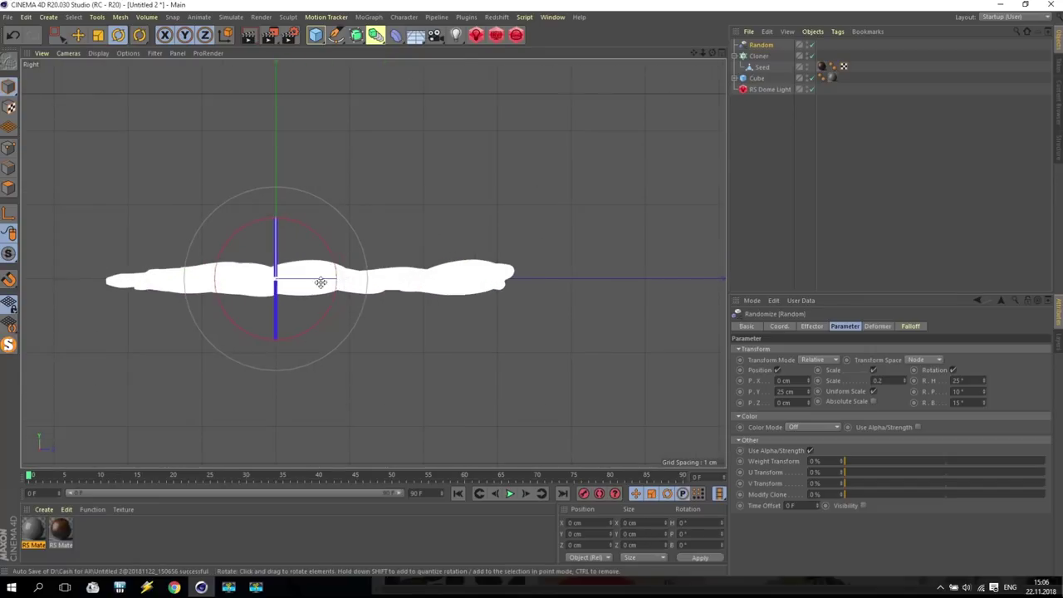
double_click(789, 391)
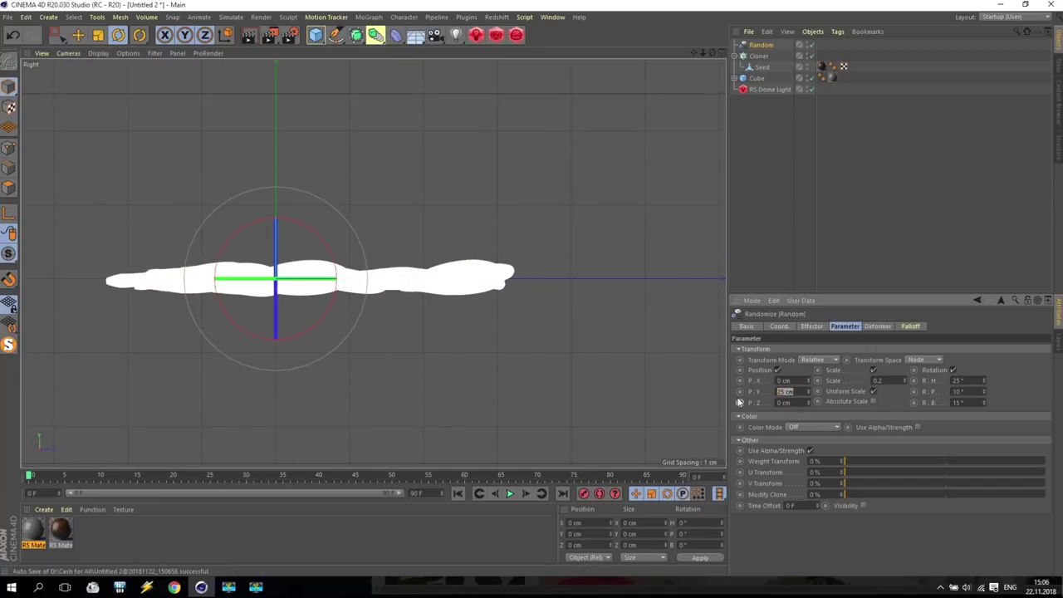
text(30)
key(Return)
double_click(798, 391)
text(35)
key(Return)
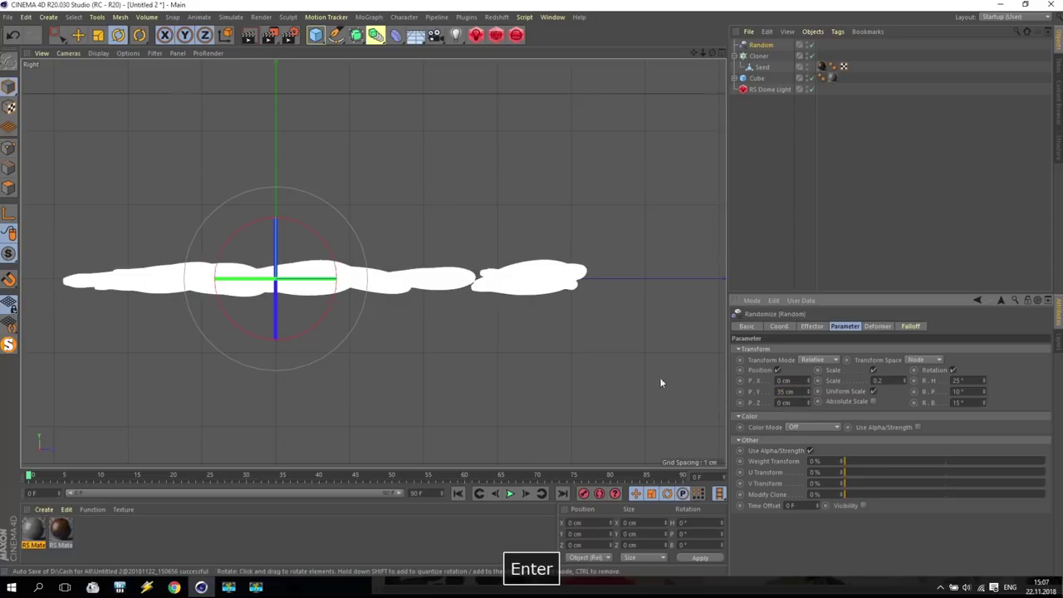
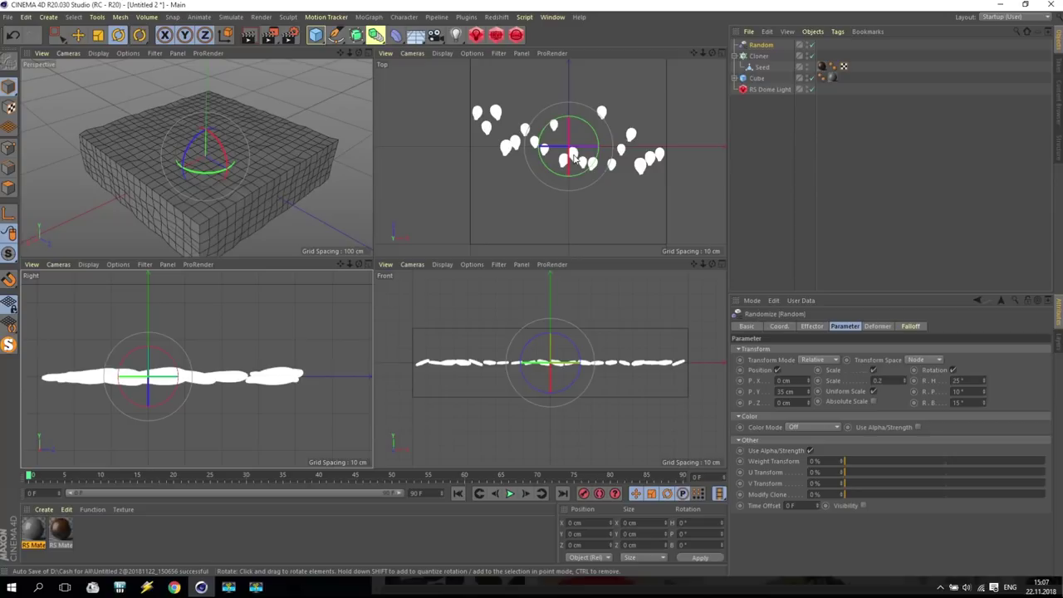
Move the Cloner up to about 24.6 cm in Y and along Z to about 37 cm, onto the block's top surface
click(759, 56)
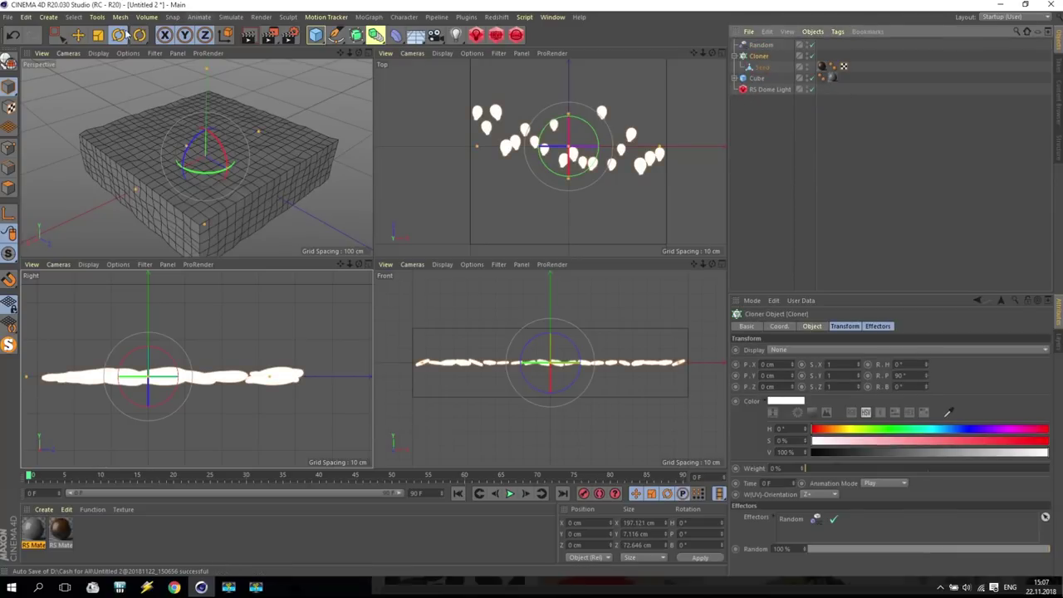
key(e)
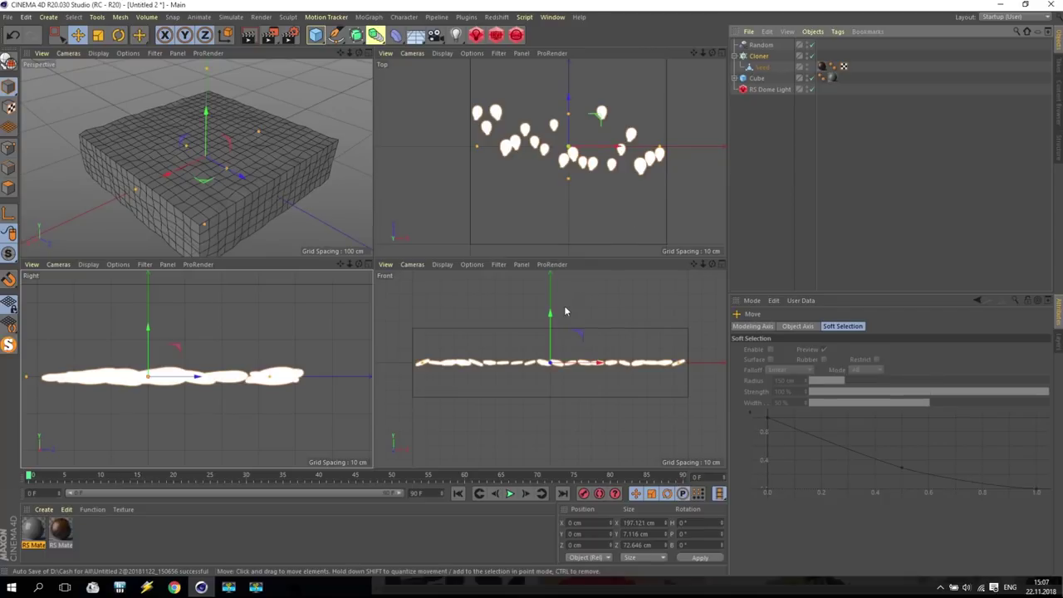
drag(550, 313, 553, 282)
drag(238, 157, 274, 178)
scroll(213, 142, up, 3)
Shift the Cloner back to about 25.3 cm in Z and lower it to about 23.9 cm in Y, sinking the seeds into the flesh
drag(358, 53, 342, 55)
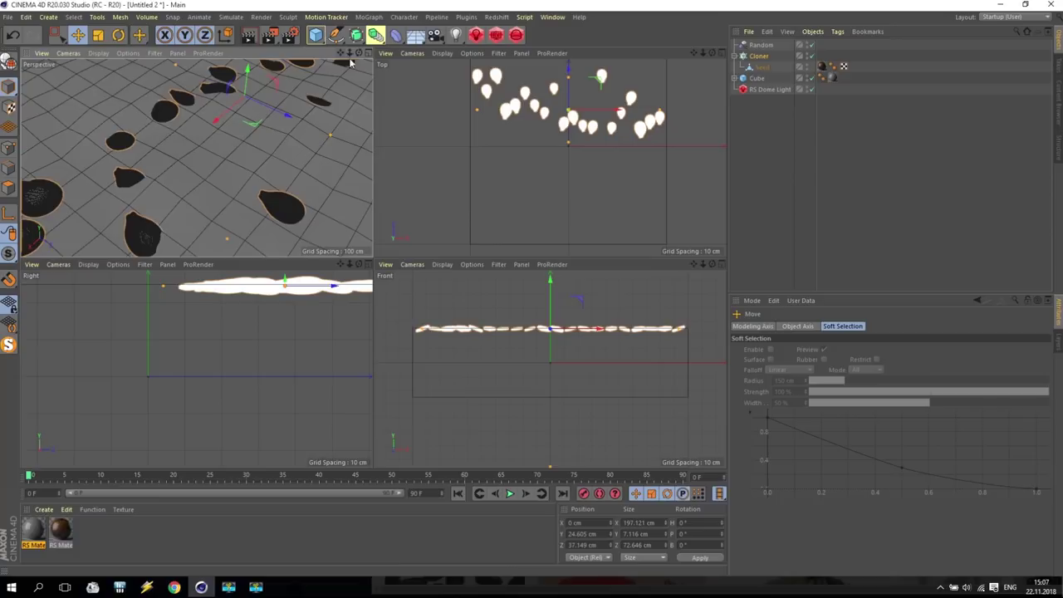
scroll(197, 157, up, 2)
scroll(197, 157, down, 2)
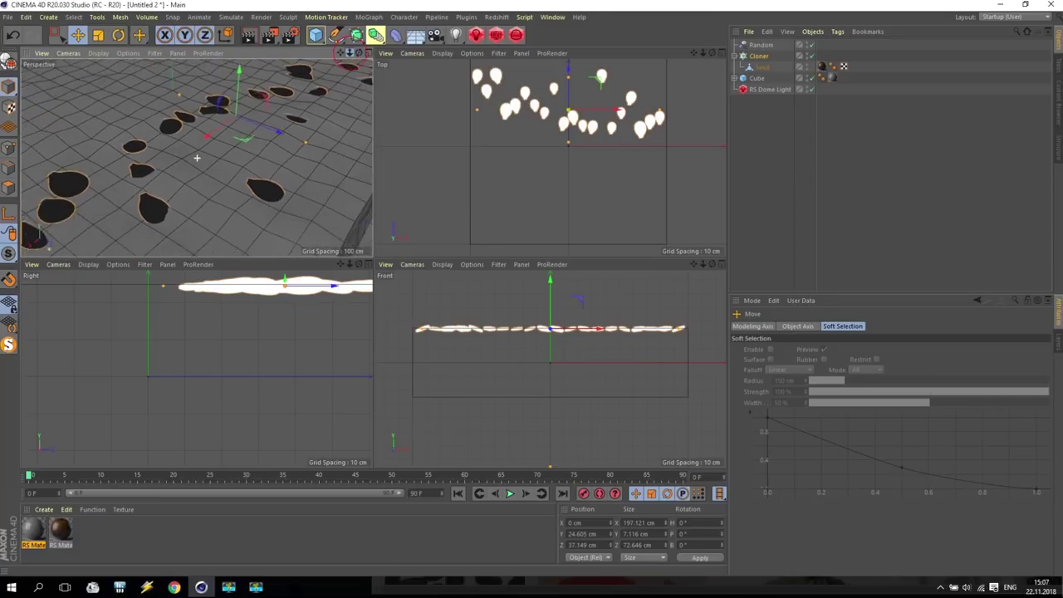
drag(341, 55, 340, 54)
drag(566, 73, 570, 86)
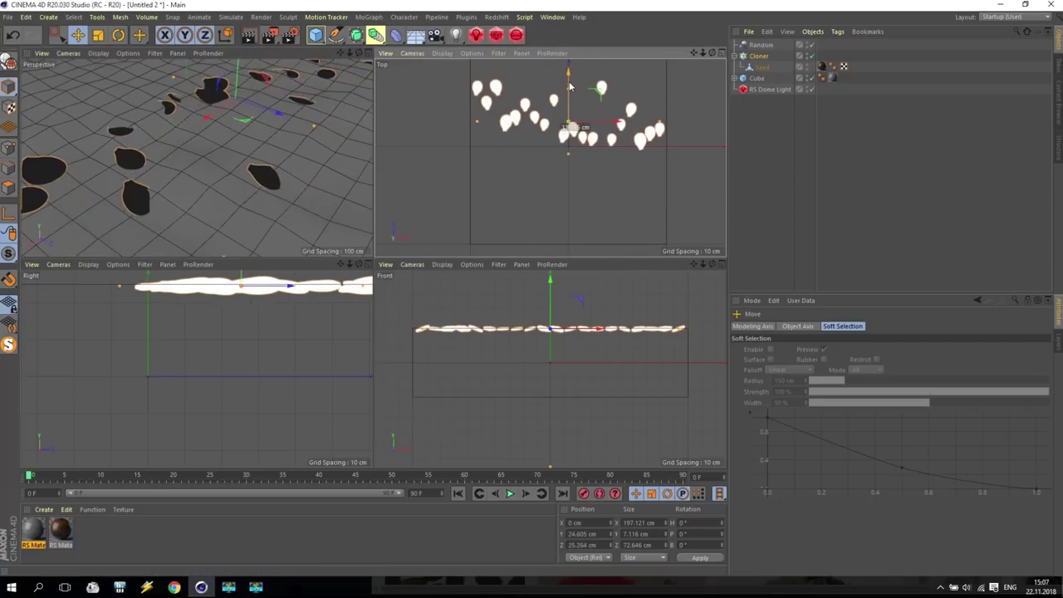
middle_click(260, 117)
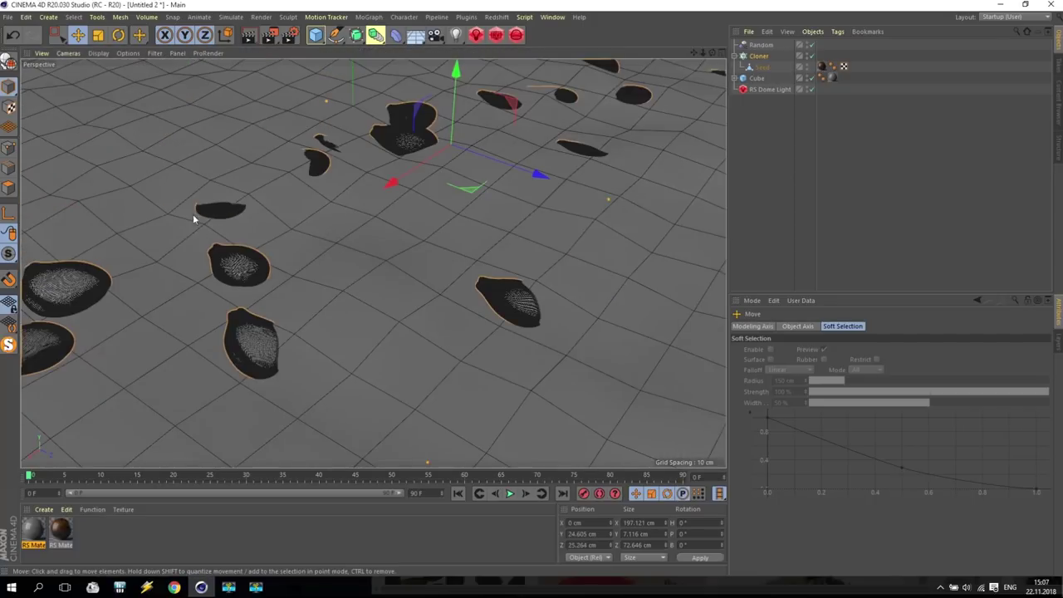
drag(453, 85, 451, 81)
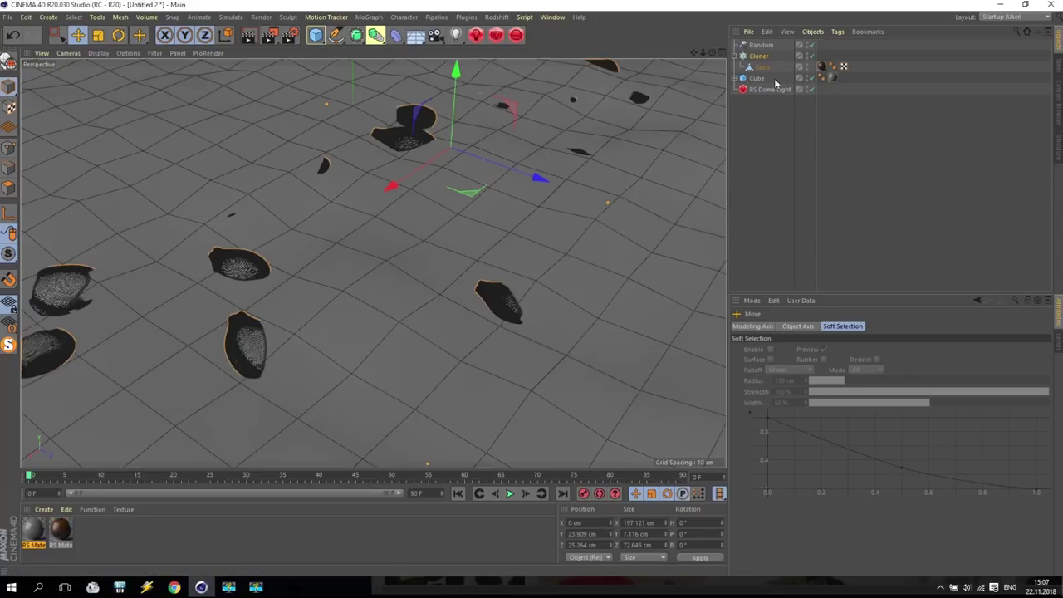
Duplicate the Cloner together with its Seed and collapse both Cloner hierarchies
click(759, 56)
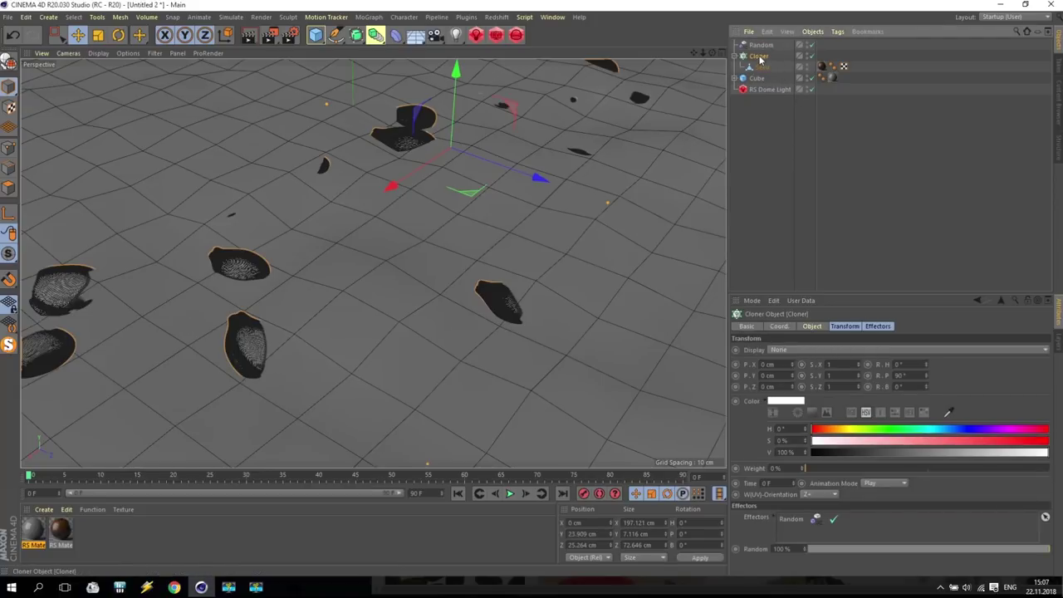
key(ctrl)
ctrl+drag(770, 147, 770, 147)
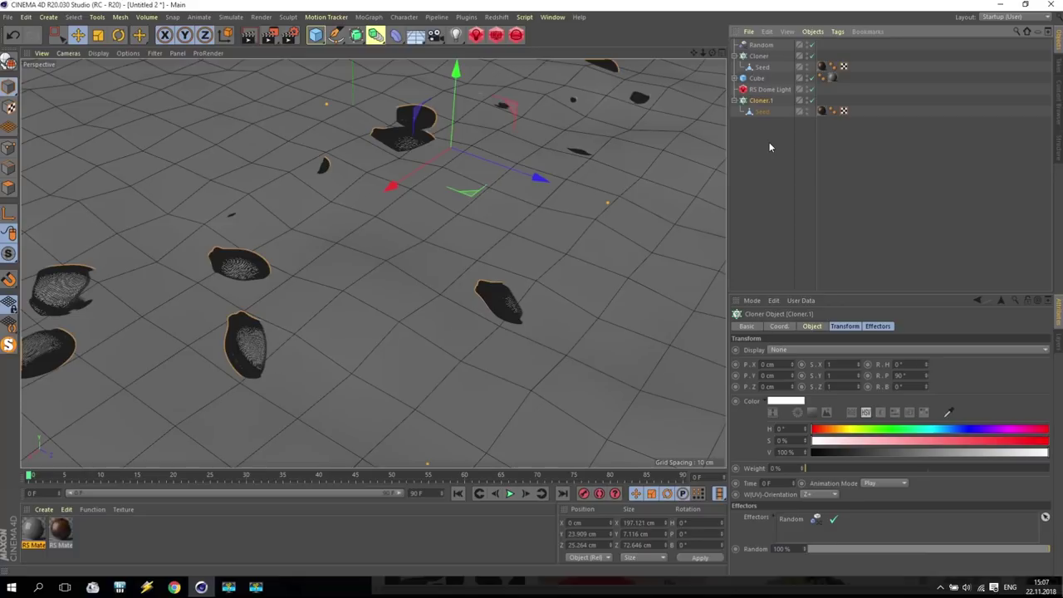
click(735, 57)
click(736, 88)
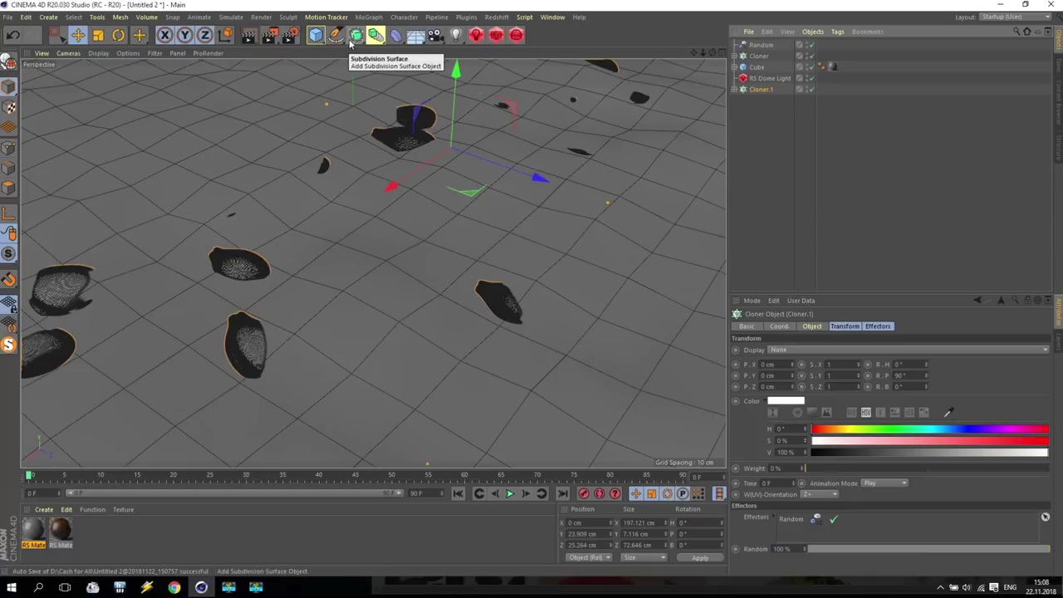
Show the available generator objects, including Volume Builder and Volume Mesher
drag(356, 38, 358, 39)
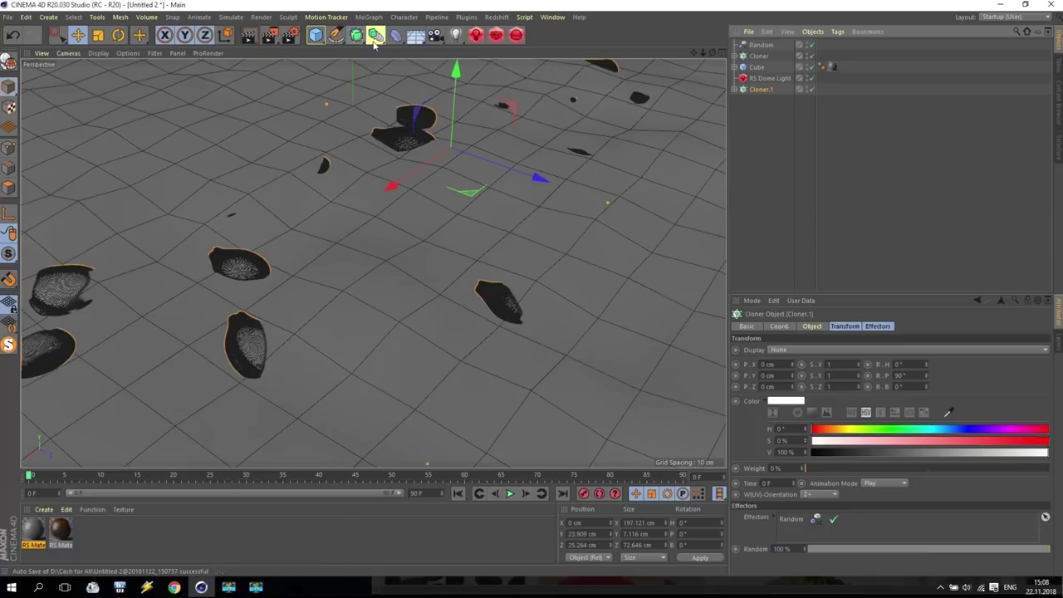
click(376, 37)
click(375, 34)
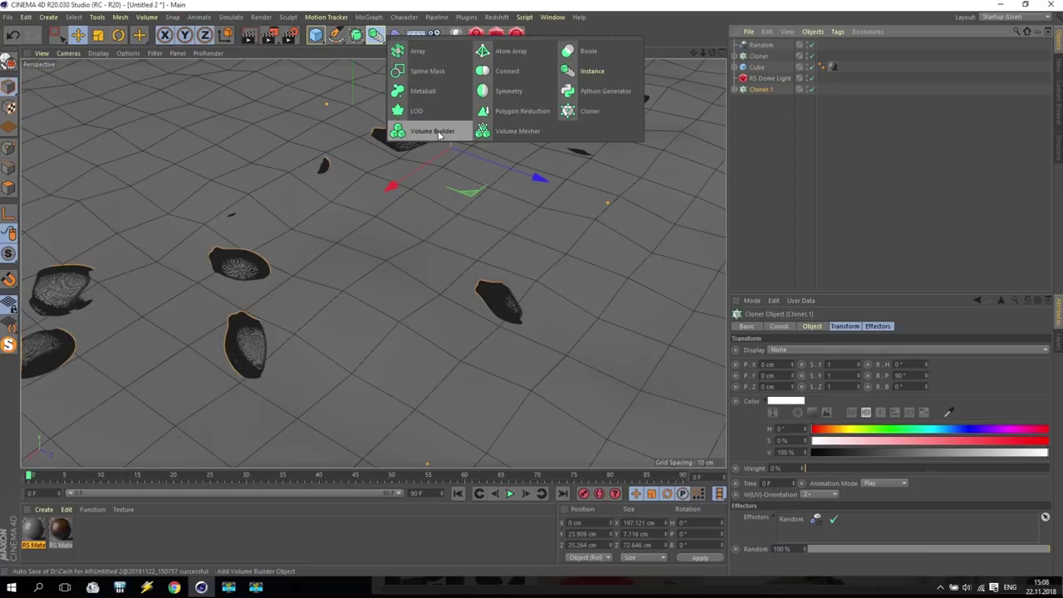
Add a Volume Builder and make the Cloner.1 object its child
click(443, 133)
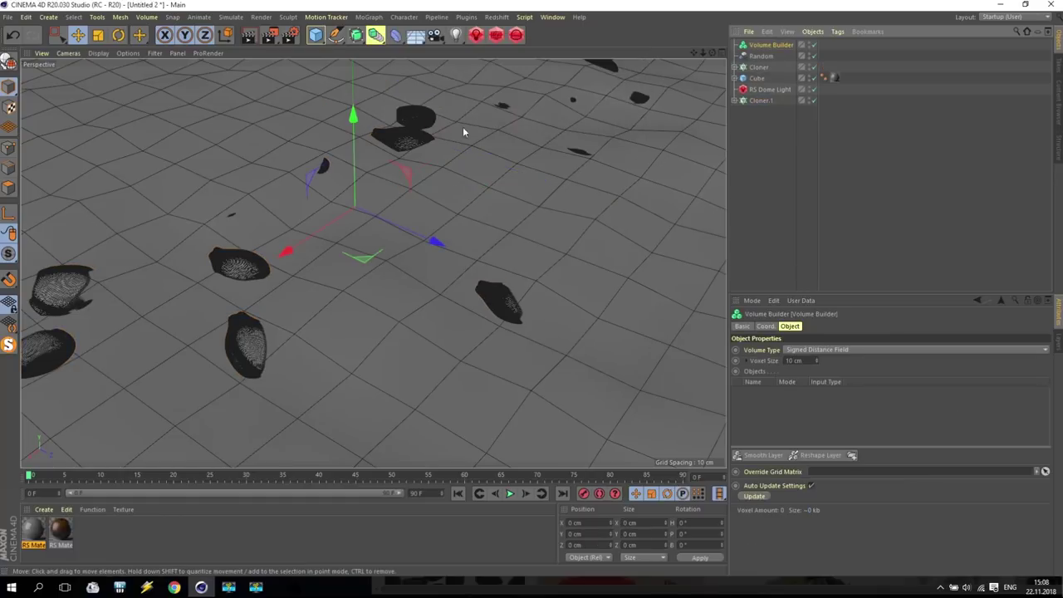
drag(763, 101, 775, 46)
Rename the cube as Watermelon and the original Cloner as Seeds
double_click(755, 90)
text(Water)
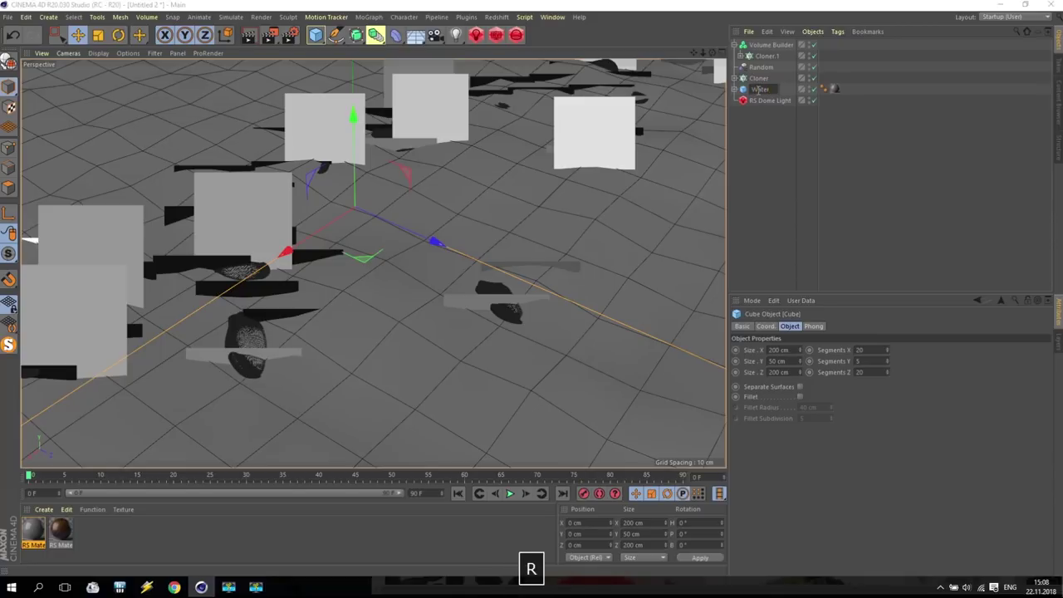
text(melon)
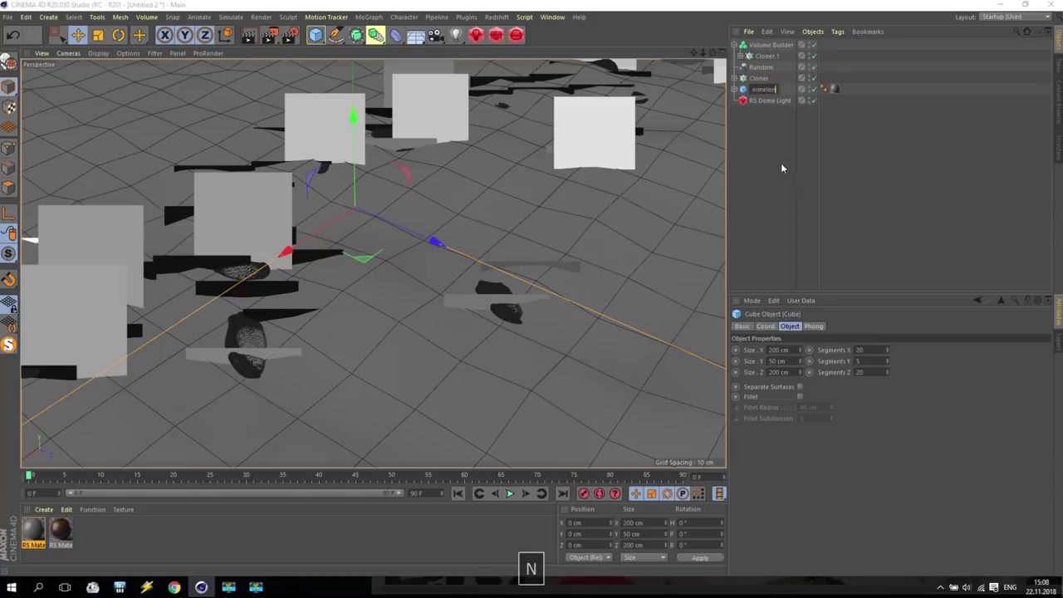
double_click(765, 78)
text(Seeds)
key(Return)
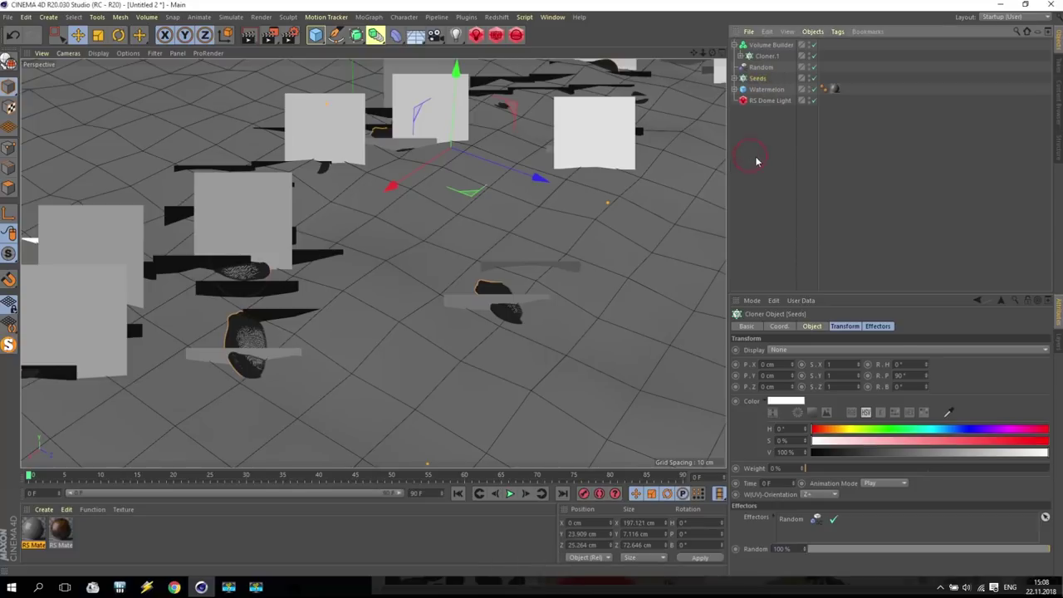
Rename Cloner.1 as Hole for Seeds and move the Watermelon object into the Volume Builder below it
double_click(769, 55)
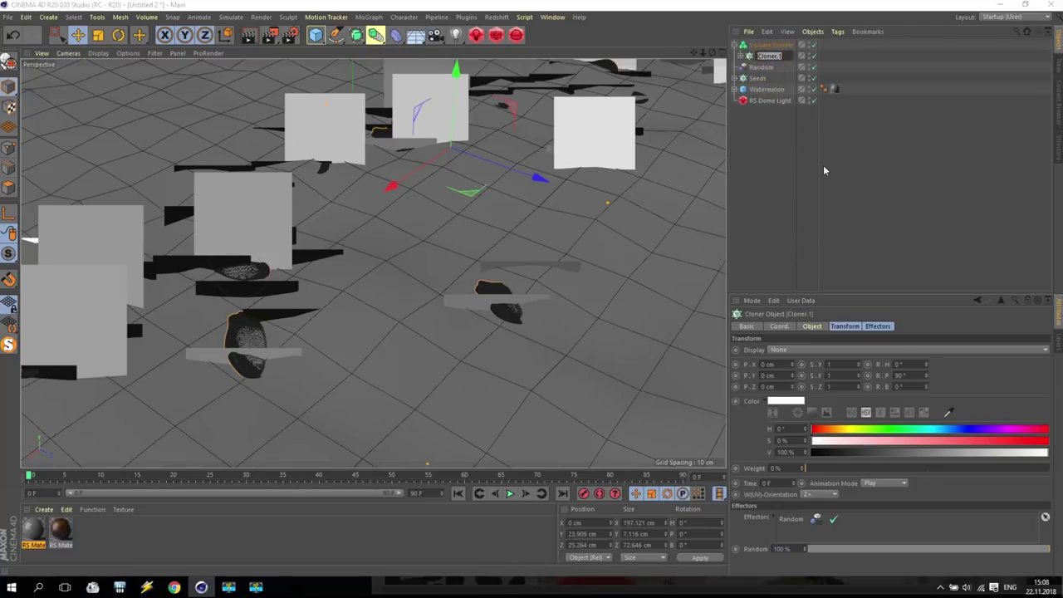
text(Hole)
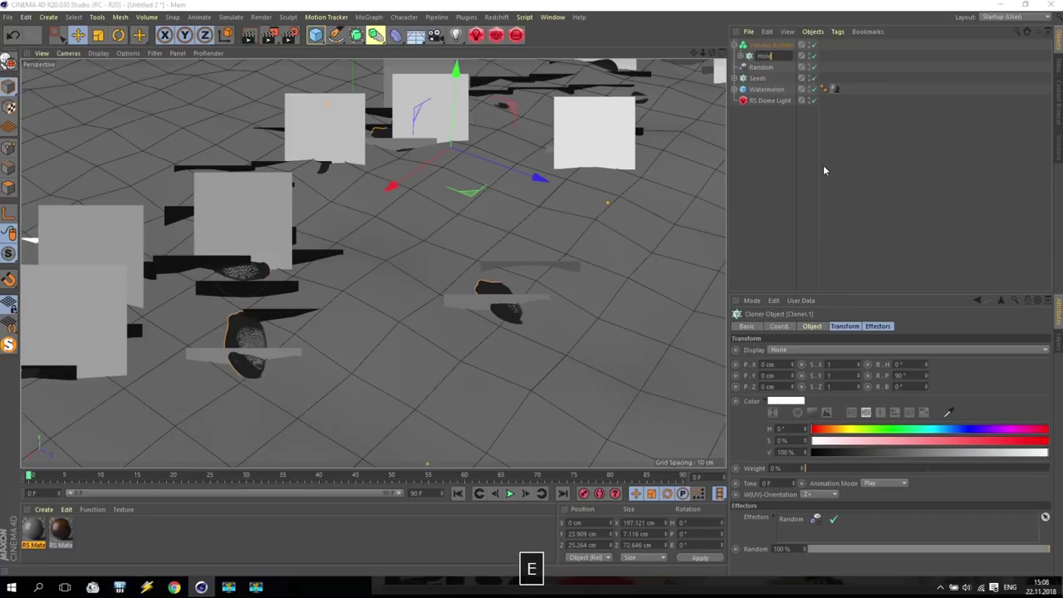
text( for Seeds)
key(Return)
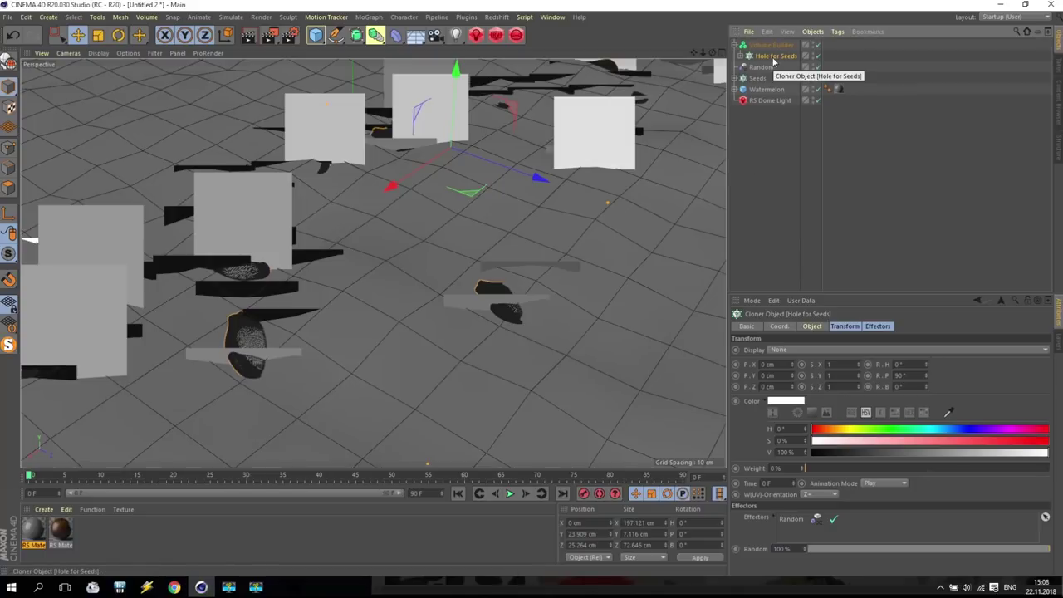
mouse_move(768, 89)
mouse_down()
mouse_move(772, 50)
mouse_move(765, 72)
mouse_up()
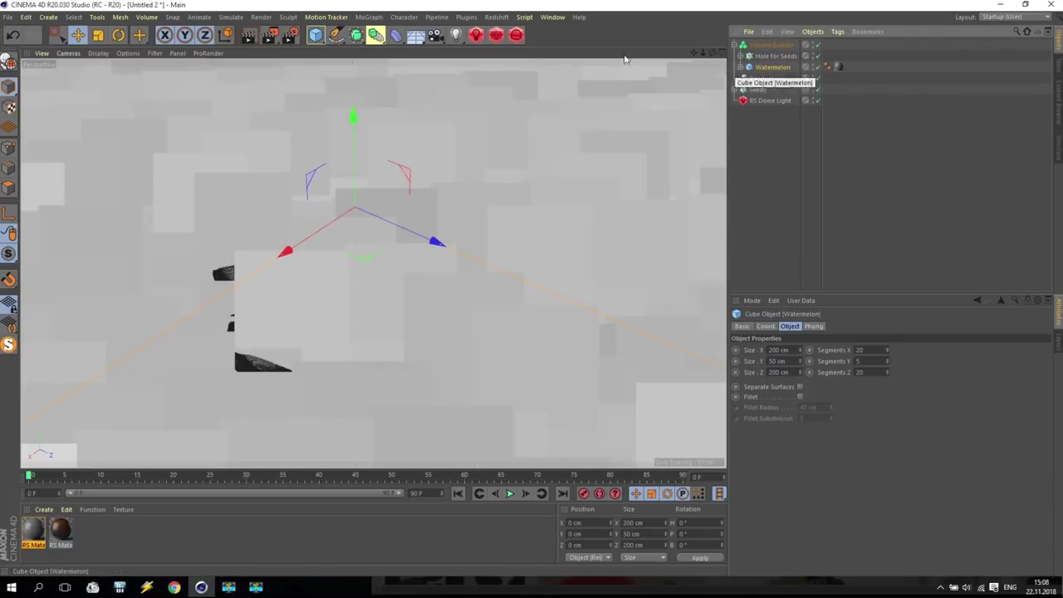
Add a camera to the scene from the current close-up view of the watermelon
click(435, 34)
scroll(510, 237, down, 10)
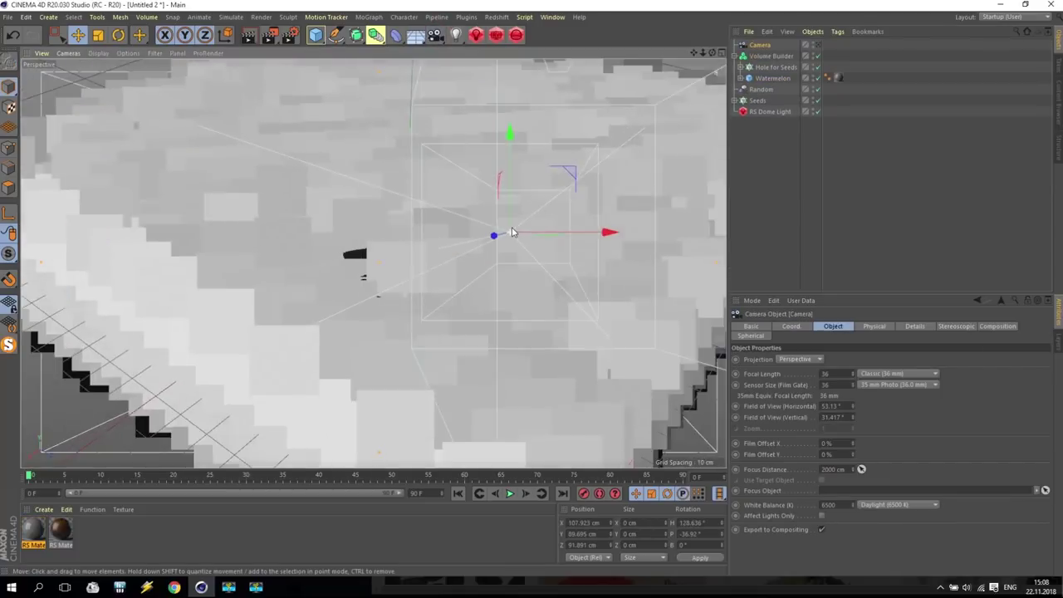
mouse_move(601, 308)
alt+mouse_down()
mouse_move(631, 304)
mouse_move(600, 292)
alt+mouse_up()
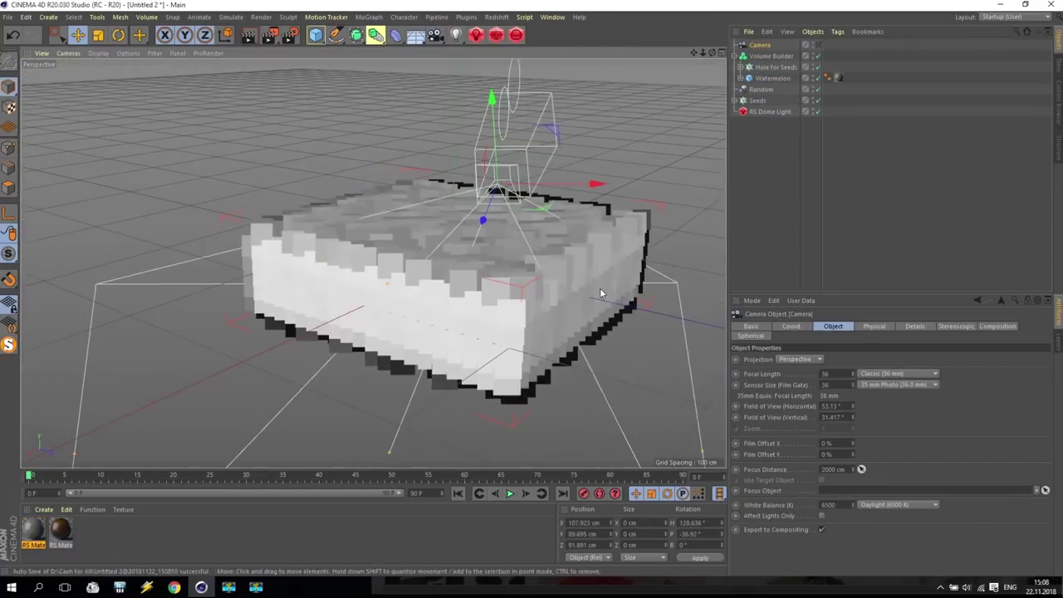
key(F9)
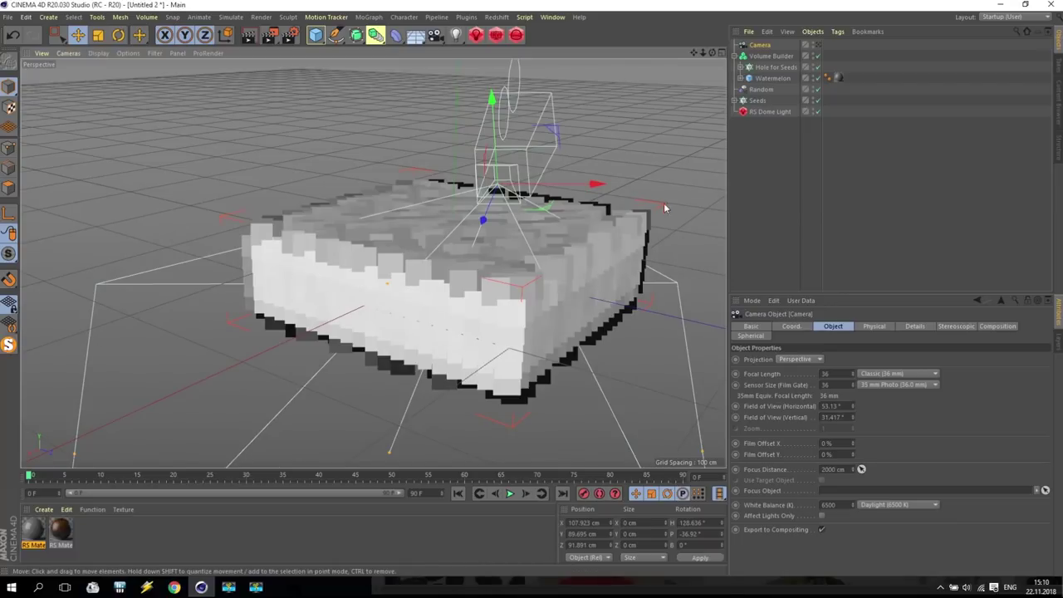
Set the Volume Builder's voxel size to 1 cm
click(770, 57)
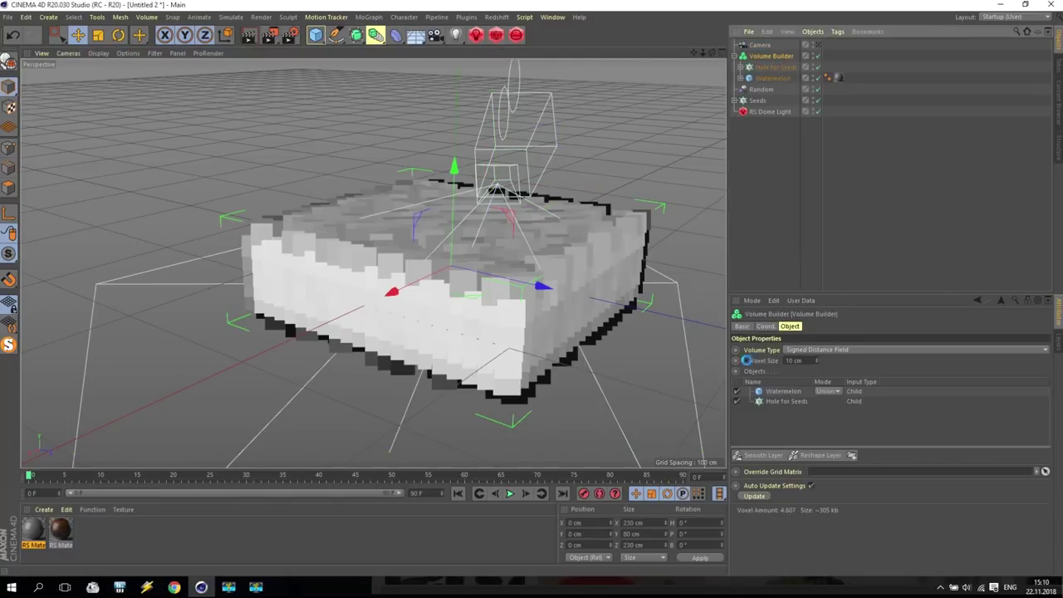
click(749, 362)
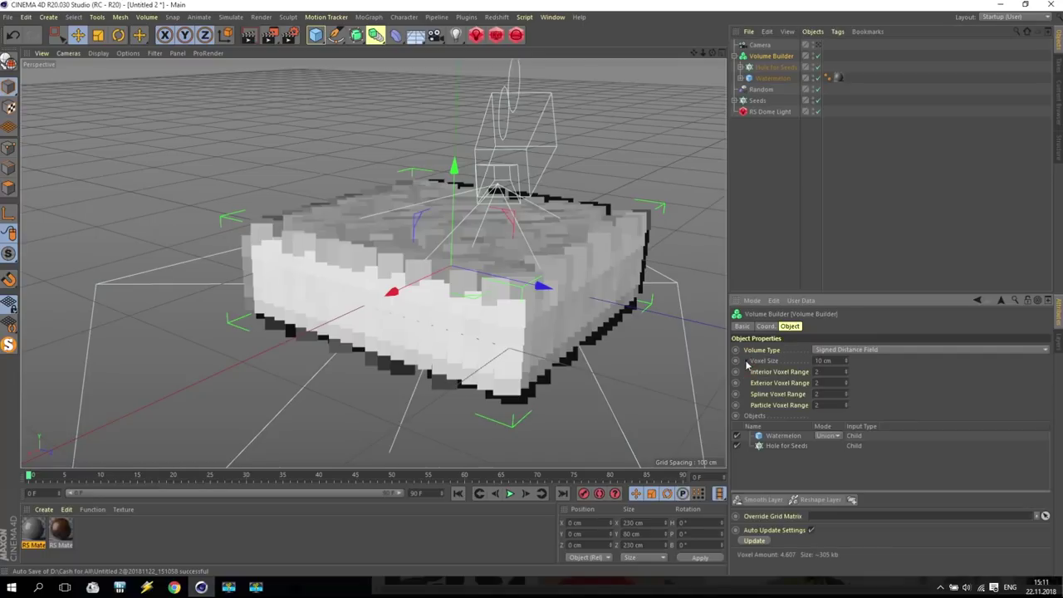
click(747, 362)
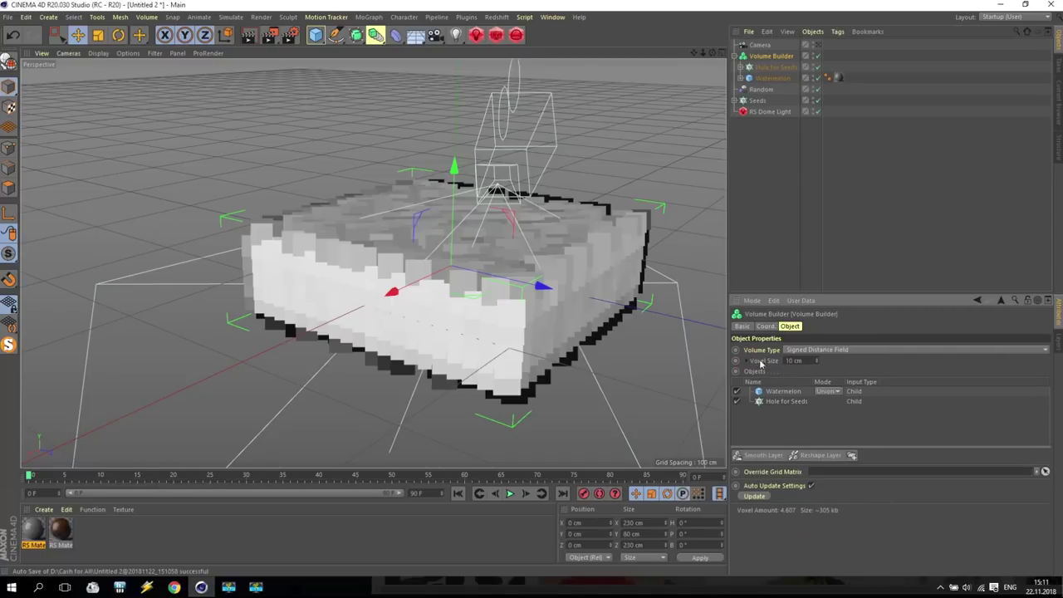
drag(809, 360, 777, 363)
text(1)
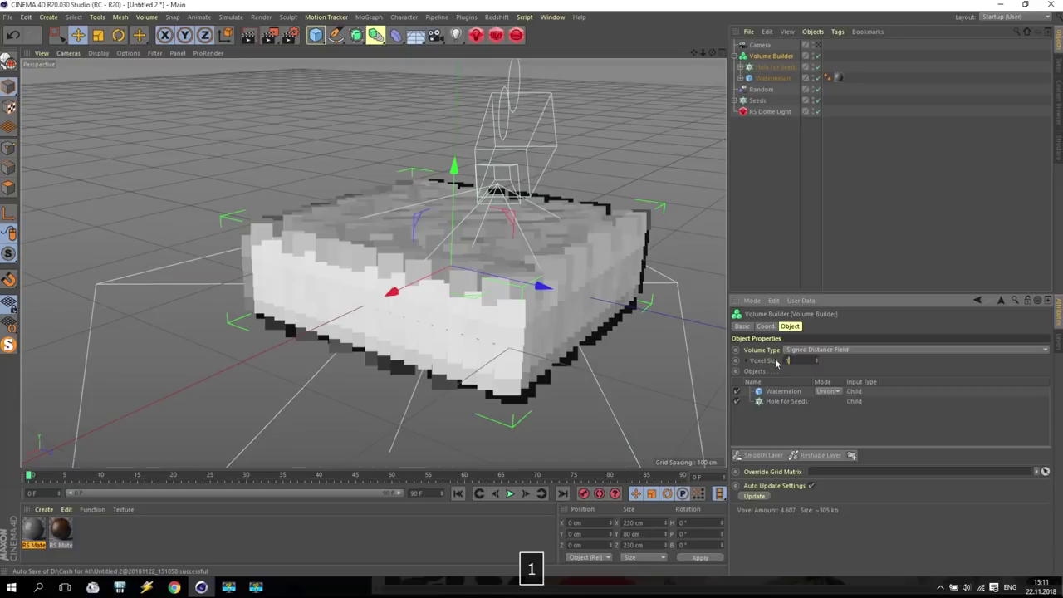
key(Return)
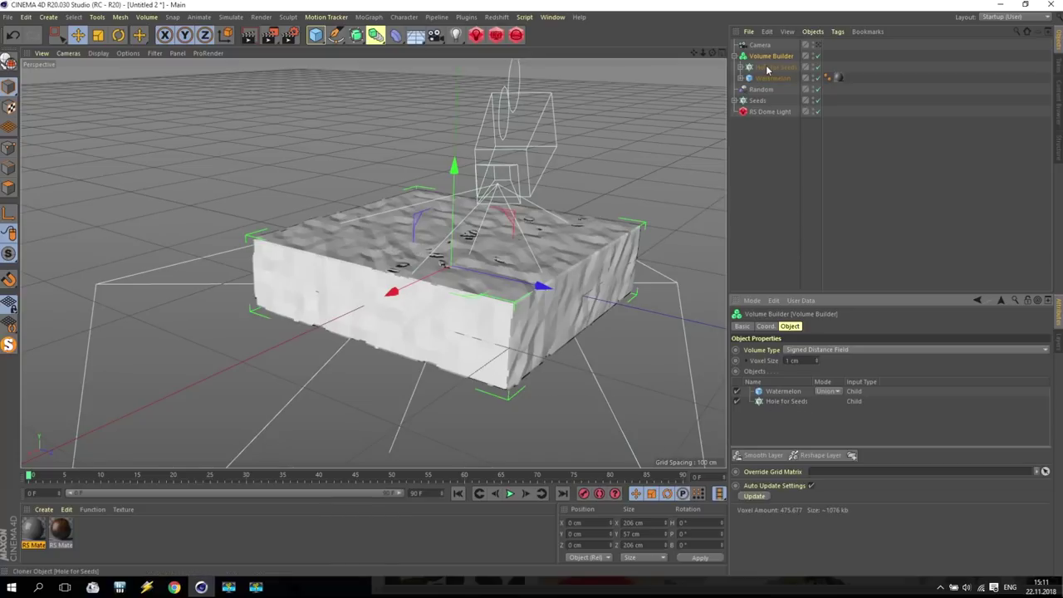
Put Watermelon first in the Volume Builder's hierarchy, and place Hole for Seeds above it in the builder's object list with Subtract mode
drag(773, 79, 772, 56)
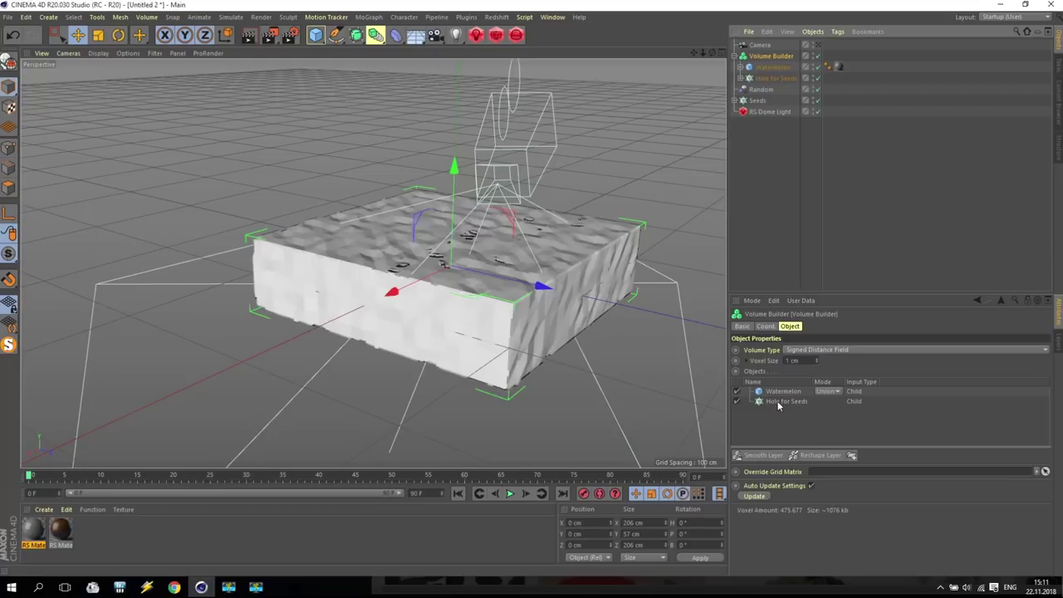
drag(777, 403, 784, 392)
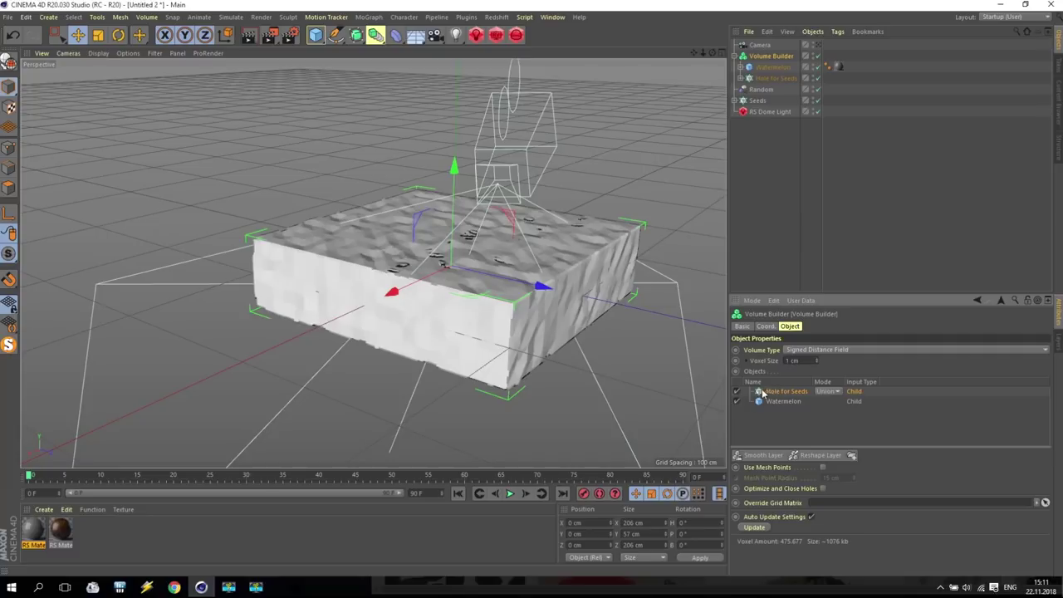
click(833, 392)
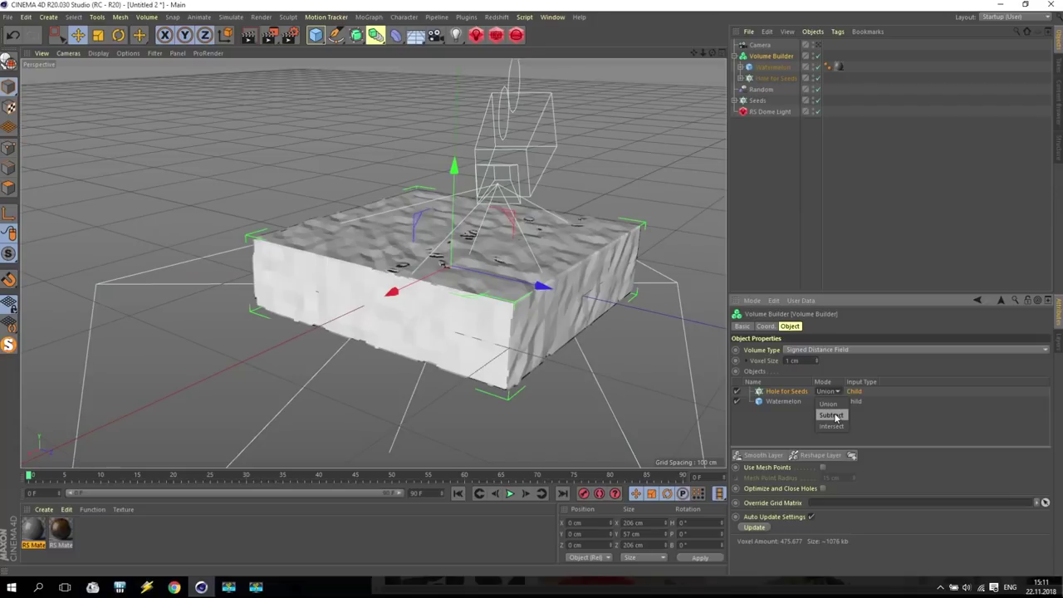
click(833, 415)
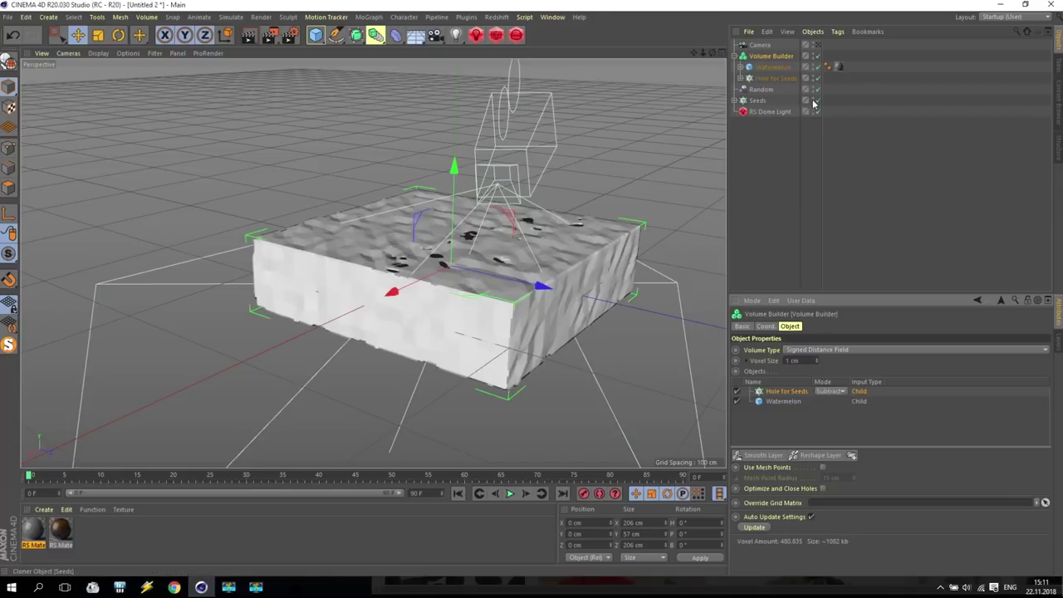
Refine the subtracted seed holes by setting the Volume Builder's voxel size to 0.5 cm
scroll(507, 245, up, 3)
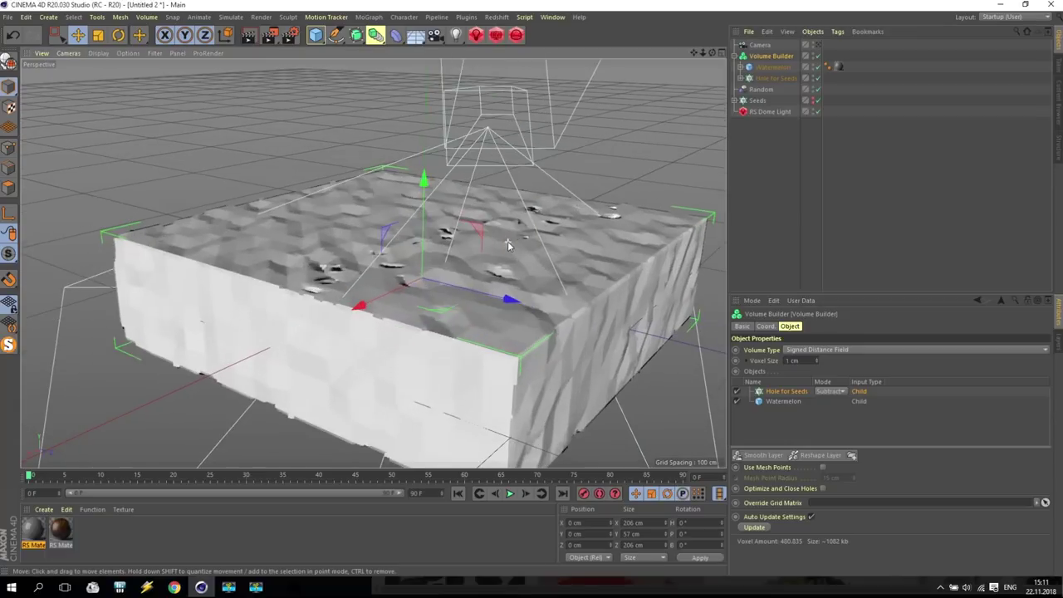
scroll(508, 245, up, 5)
alt+drag(363, 242, 432, 390)
scroll(435, 406, down, 5)
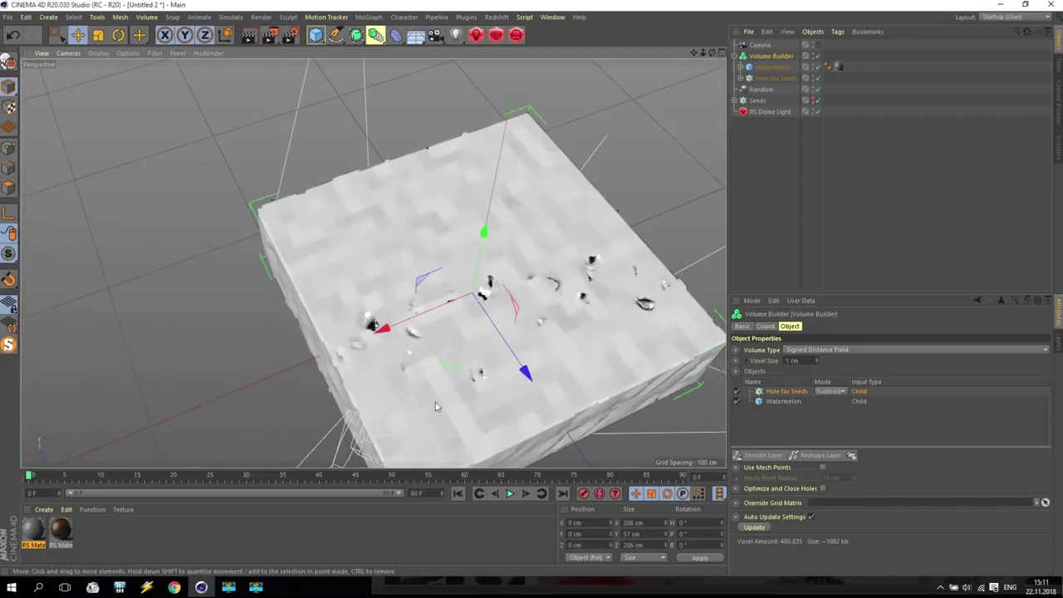
scroll(432, 396, up, 5)
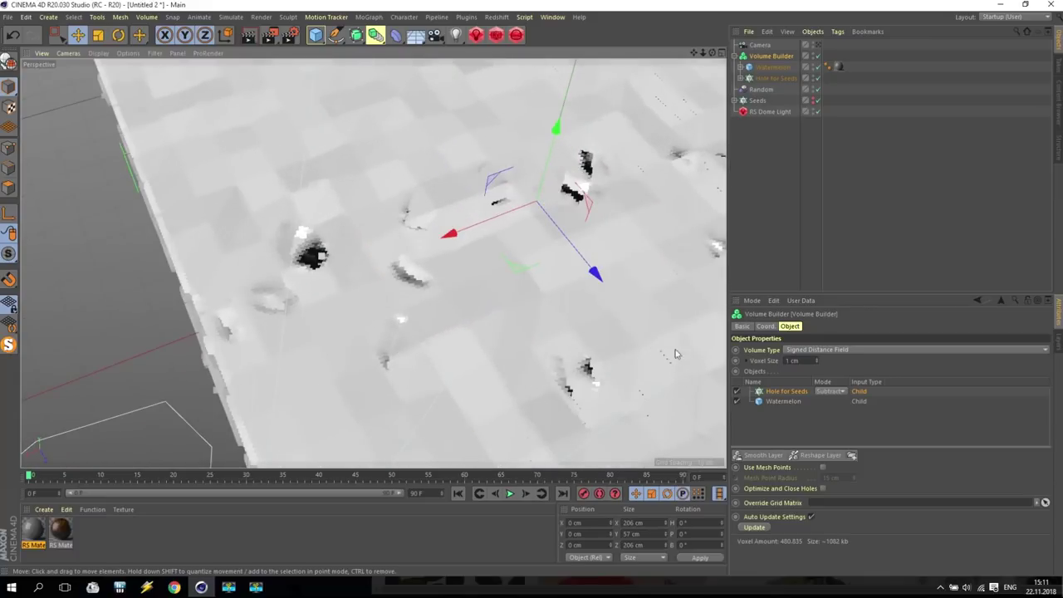
click(759, 359)
text(5)
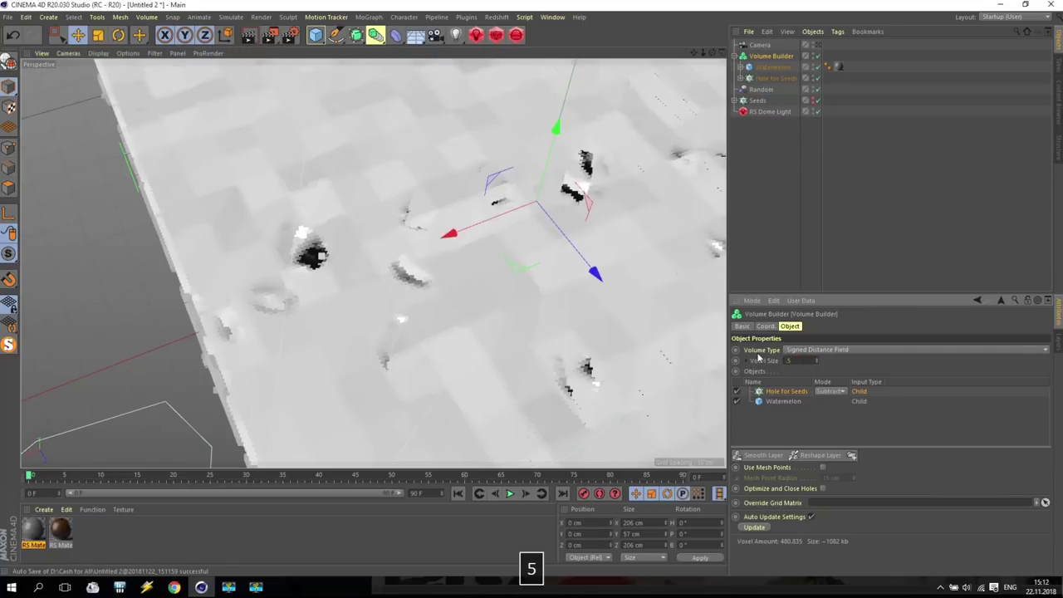
key(Return)
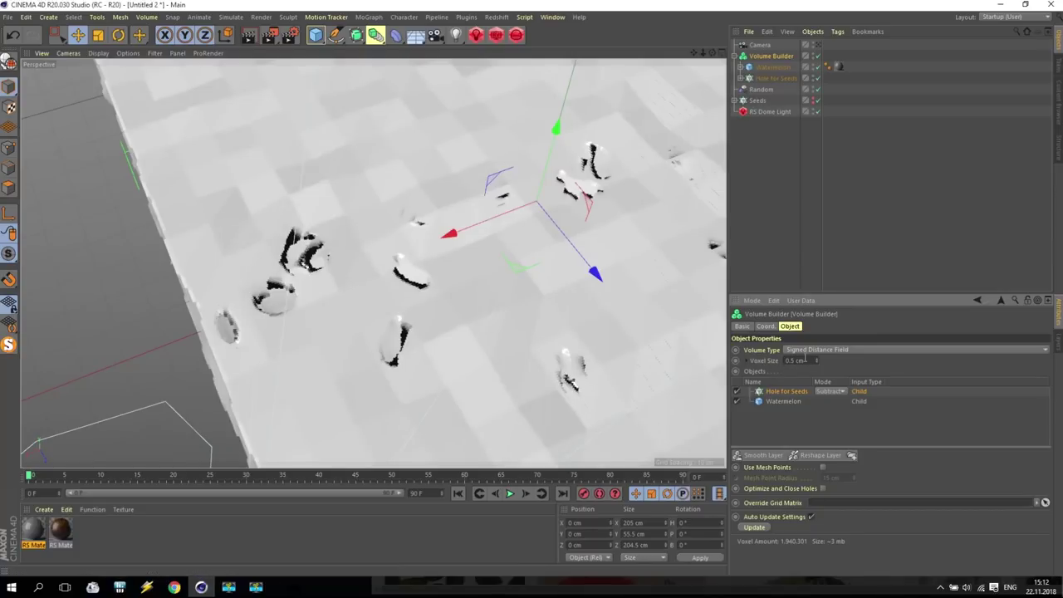
double_click(787, 361)
Add a Volume Mesher and make the Volume Builder its child
scroll(396, 301, down, 3)
scroll(396, 301, up, 3)
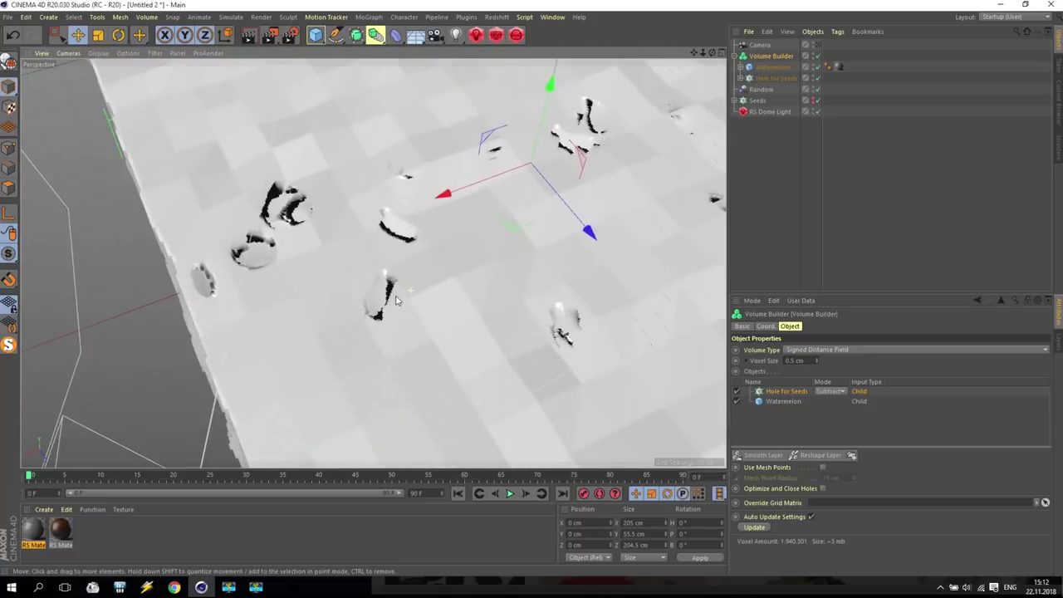
alt+drag(396, 301, 499, 274)
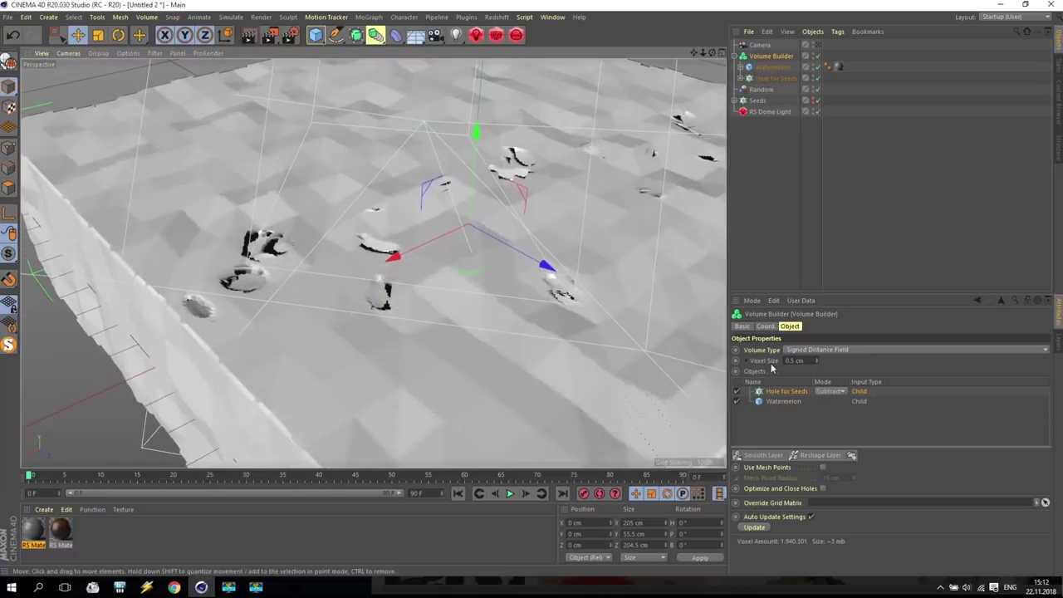
scroll(291, 171, up, 3)
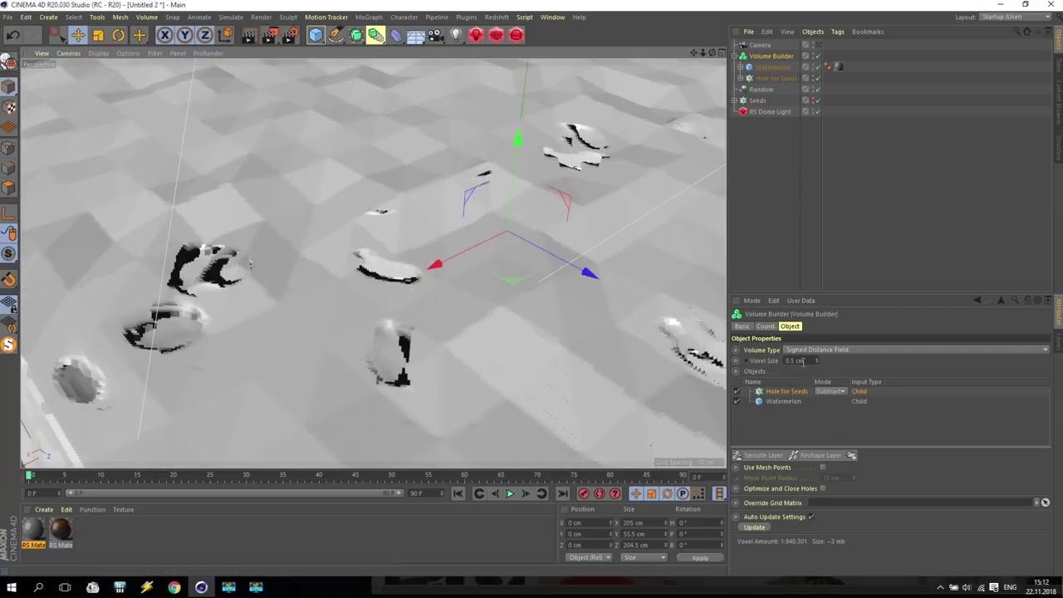
click(375, 35)
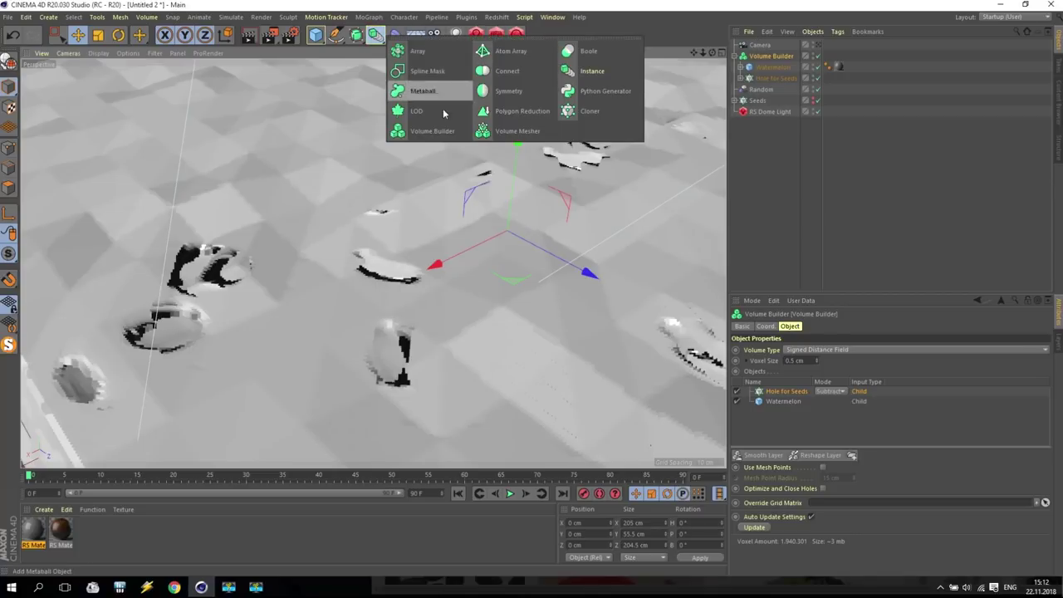
click(519, 131)
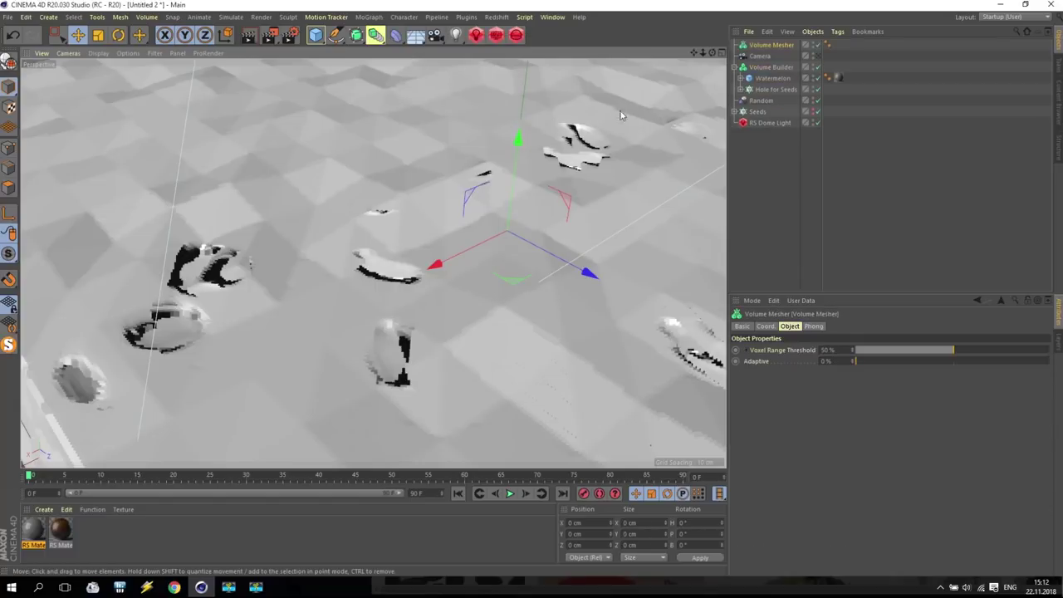
drag(765, 70, 774, 45)
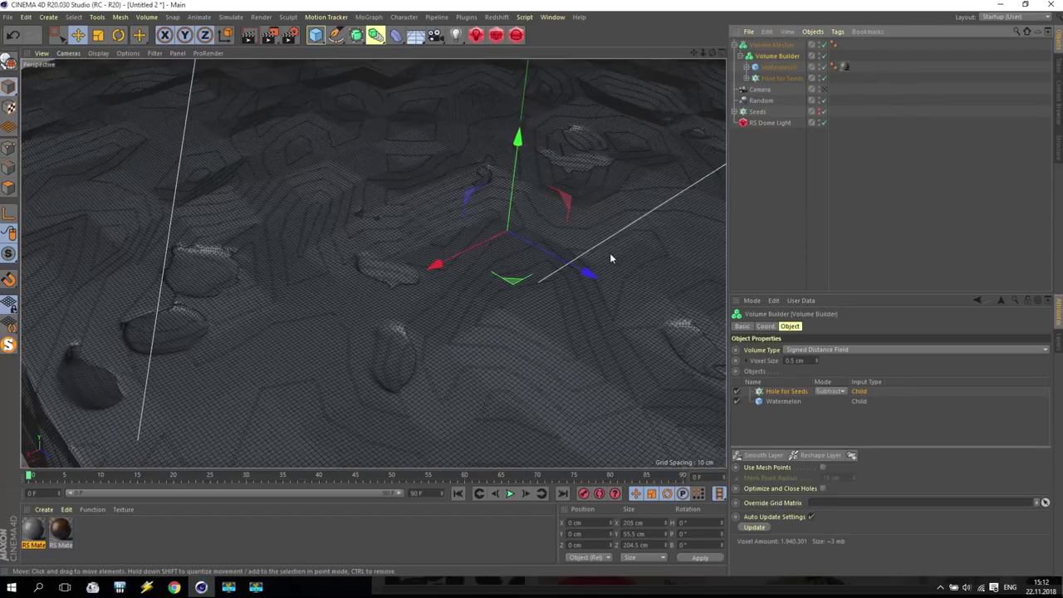
Examine the meshed watermelon surface and the seed holes cut into it from several angles
scroll(413, 326, down, 5)
alt+drag(421, 331, 499, 184)
alt+drag(505, 243, 635, 159)
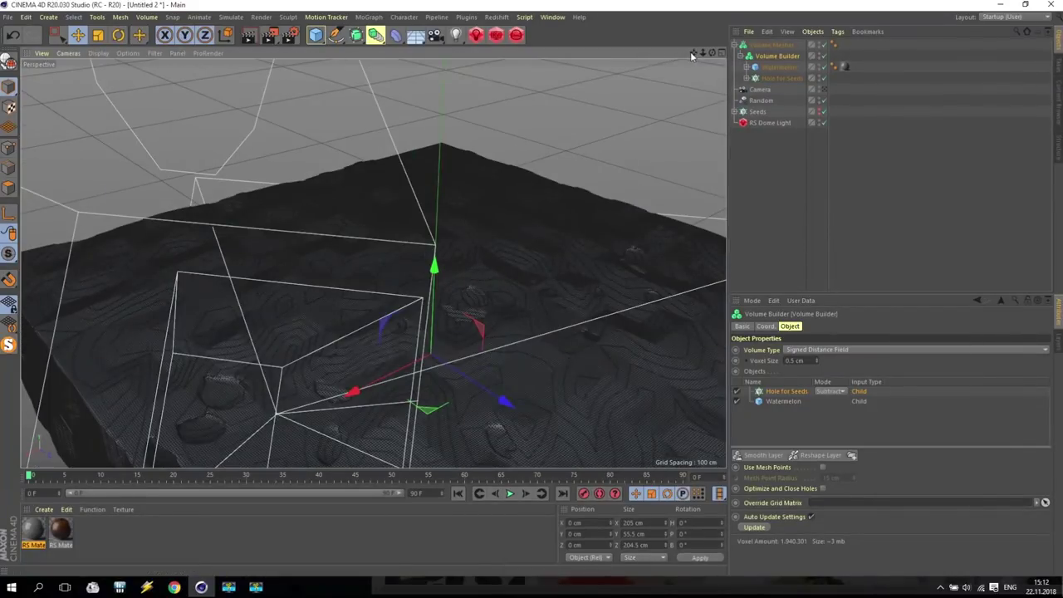
alt+drag(692, 55, 589, 151)
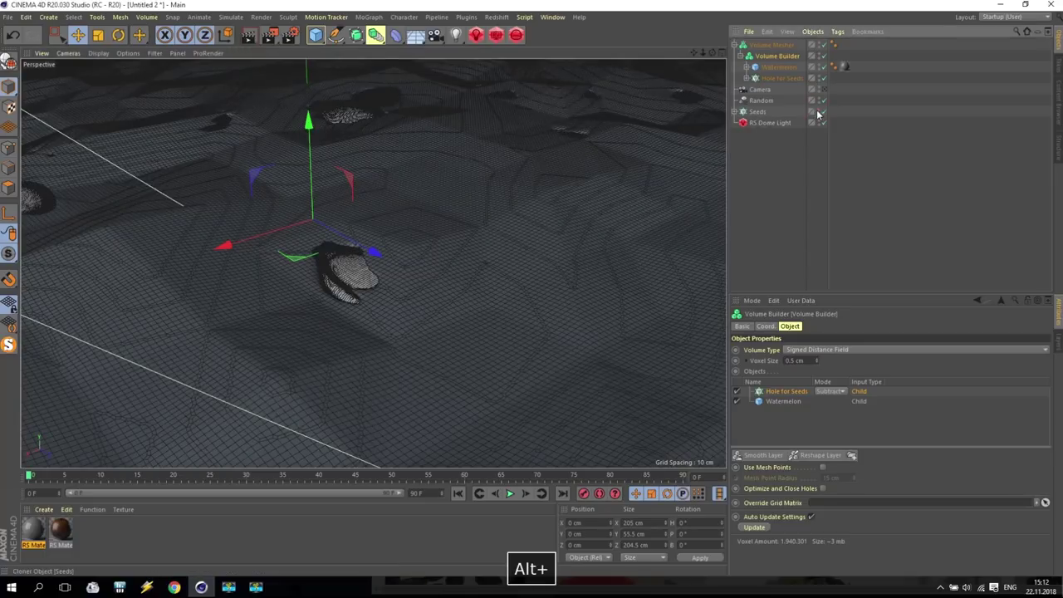
alt+drag(373, 244, 345, 284)
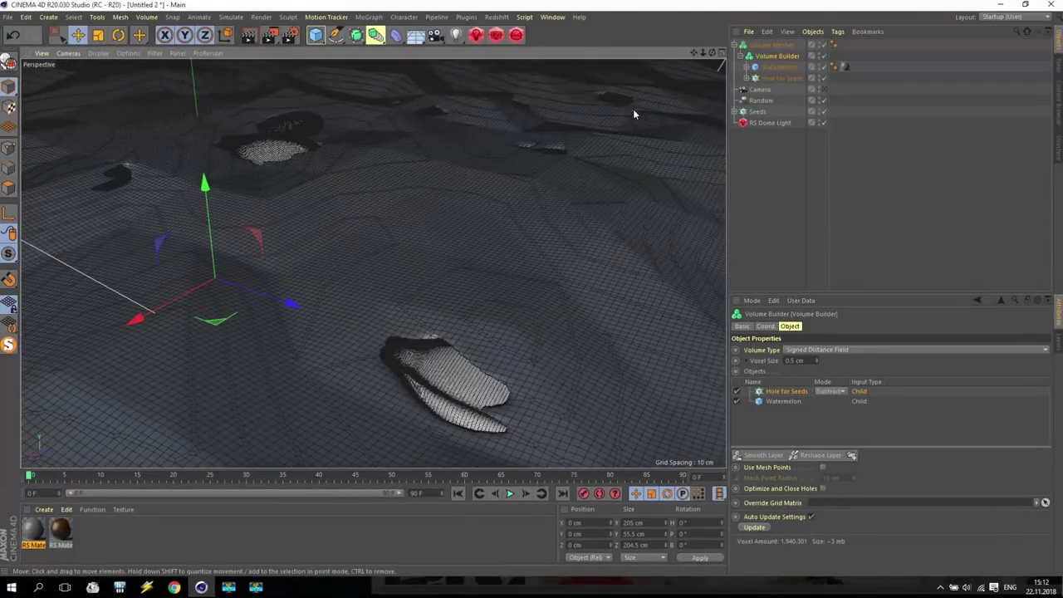
alt+drag(694, 65, 657, 130)
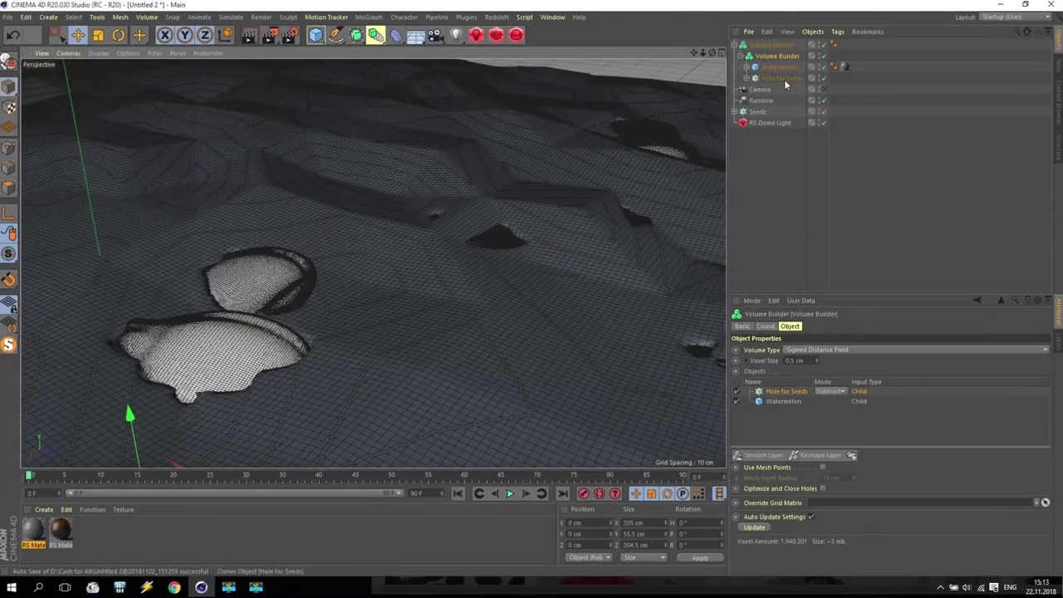
Scale the Seed object inside the Hole for Seeds cloner to 2 on the X, Y and Z axes
alt+drag(307, 362, 433, 315)
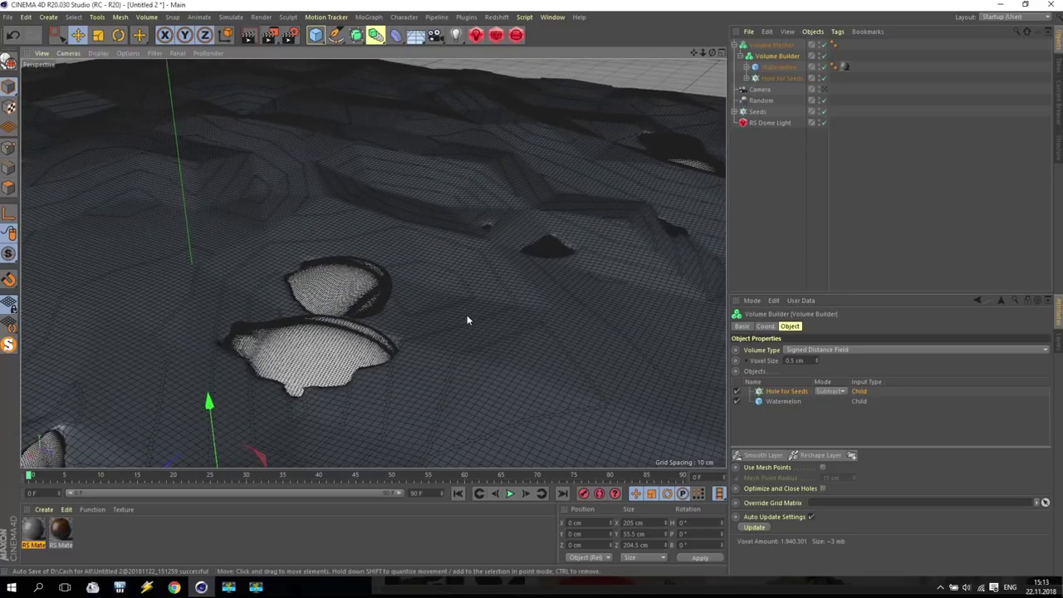
click(746, 78)
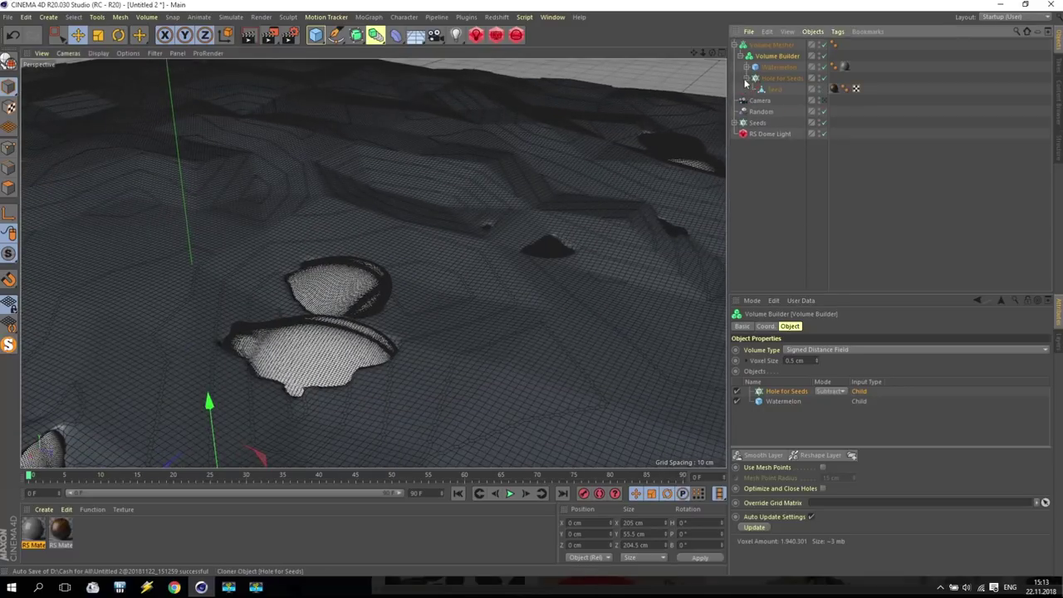
click(772, 89)
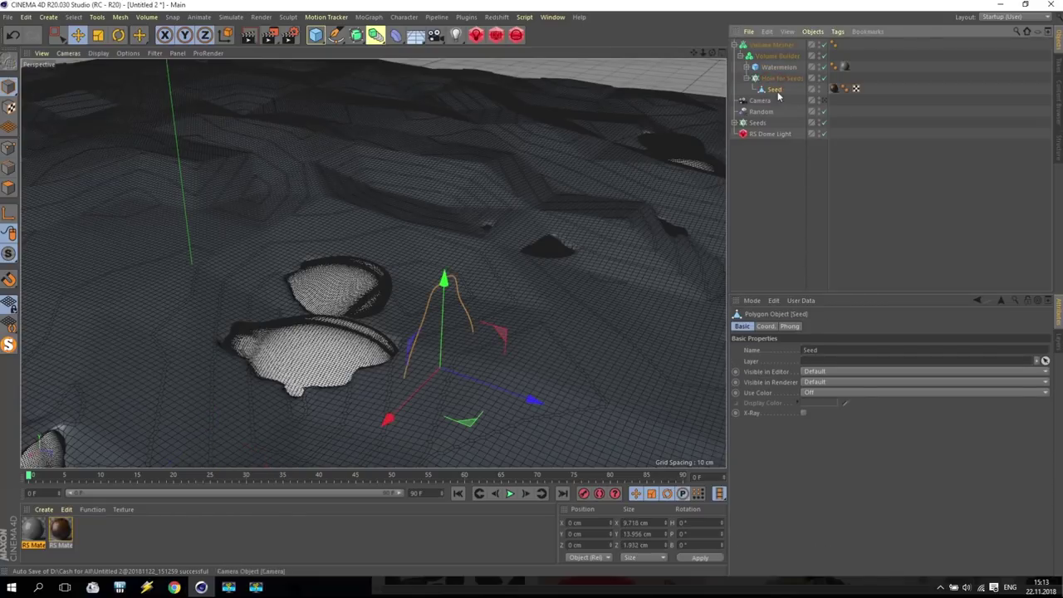
click(766, 327)
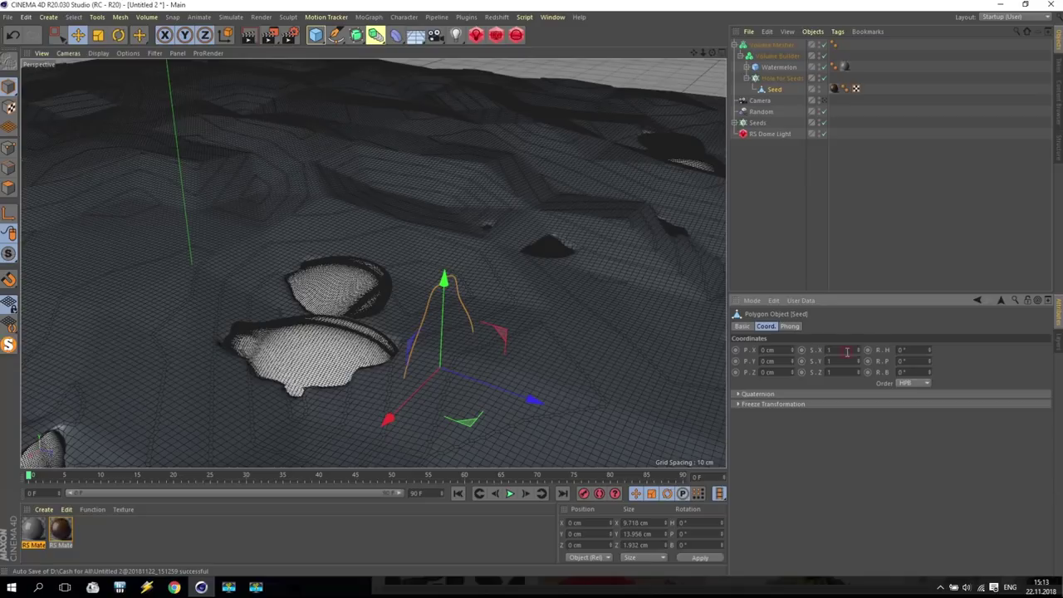
text(2)
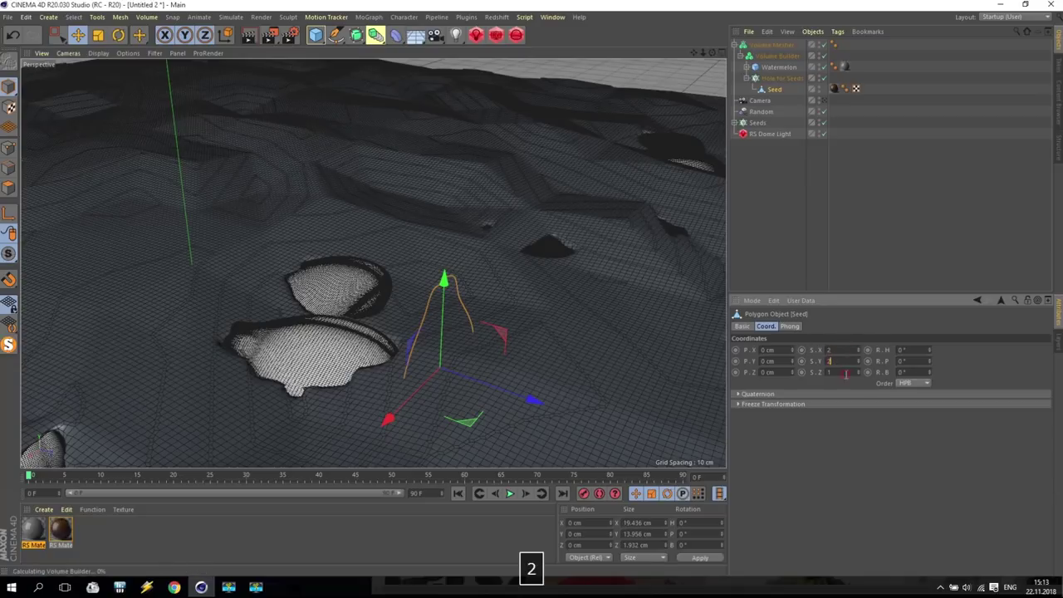
key(Return)
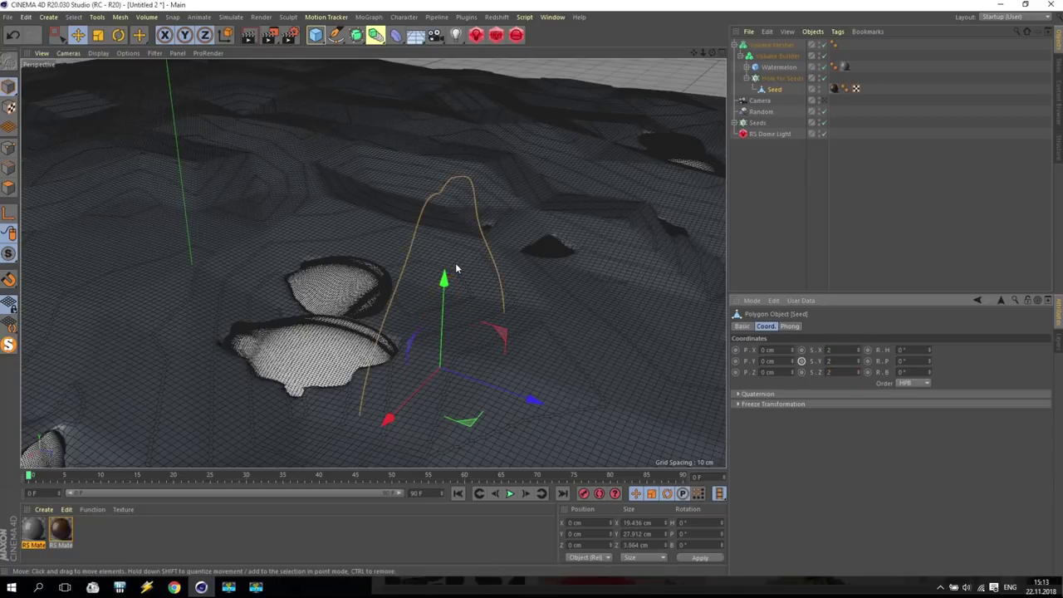
Turn off Fix Clone for the Hole for Seeds cloner
alt+right_drag(454, 271, 444, 312)
alt+drag(463, 236, 400, 321)
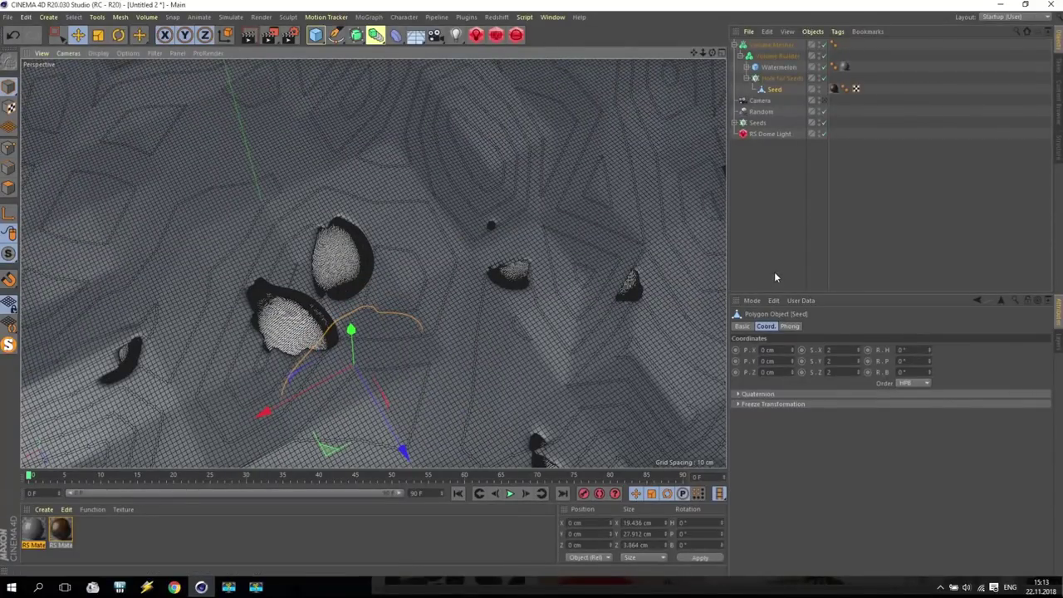
click(779, 79)
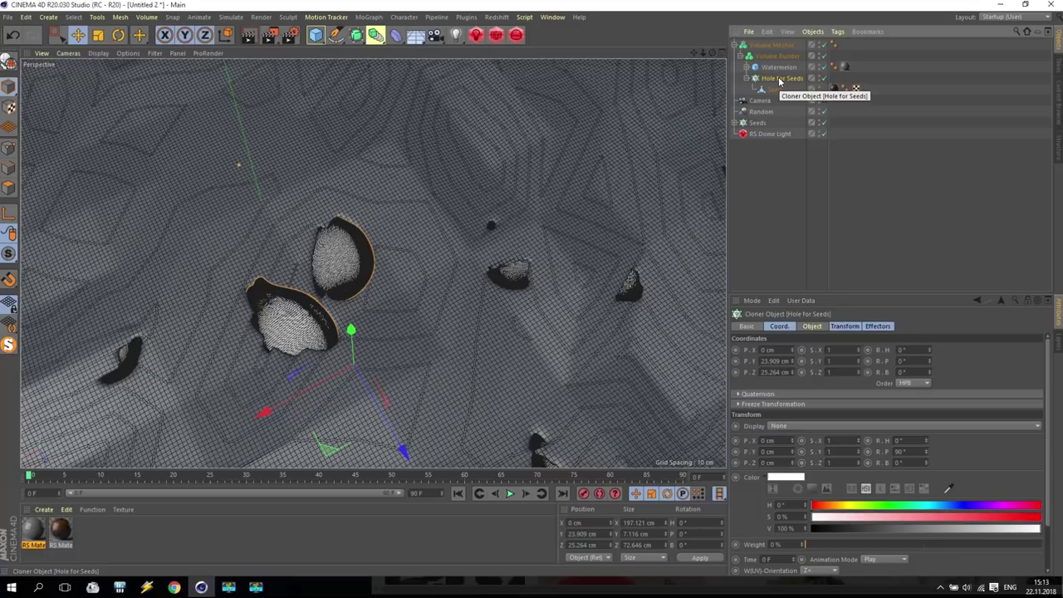
key(F9)
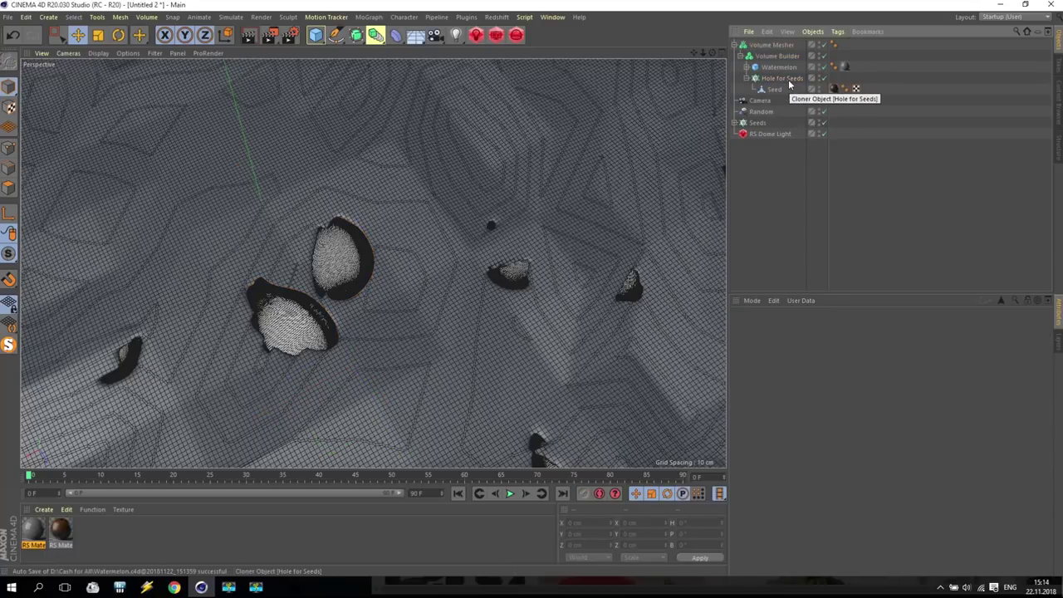
click(789, 79)
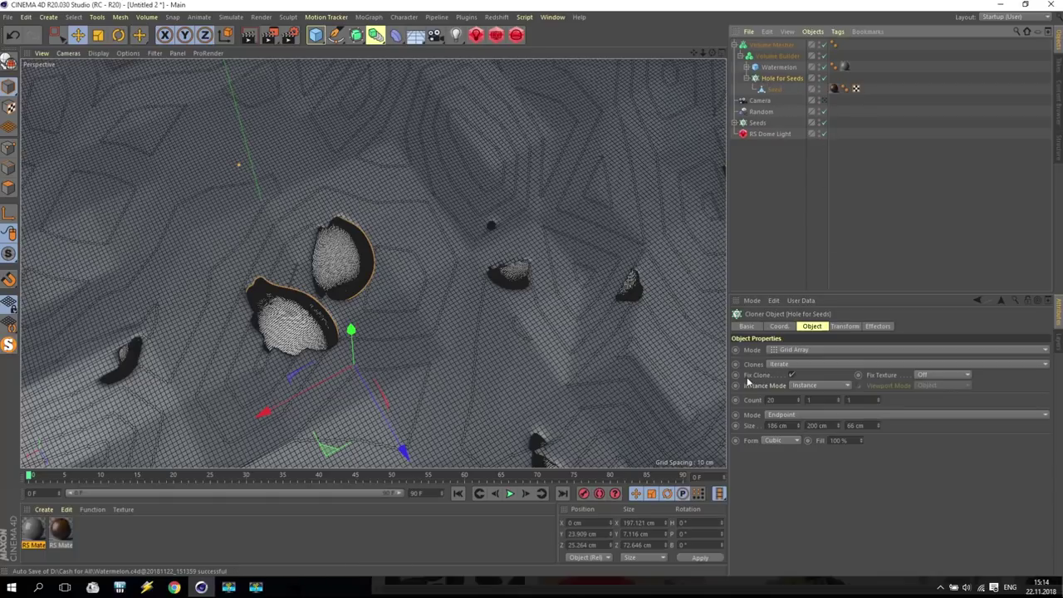
click(793, 375)
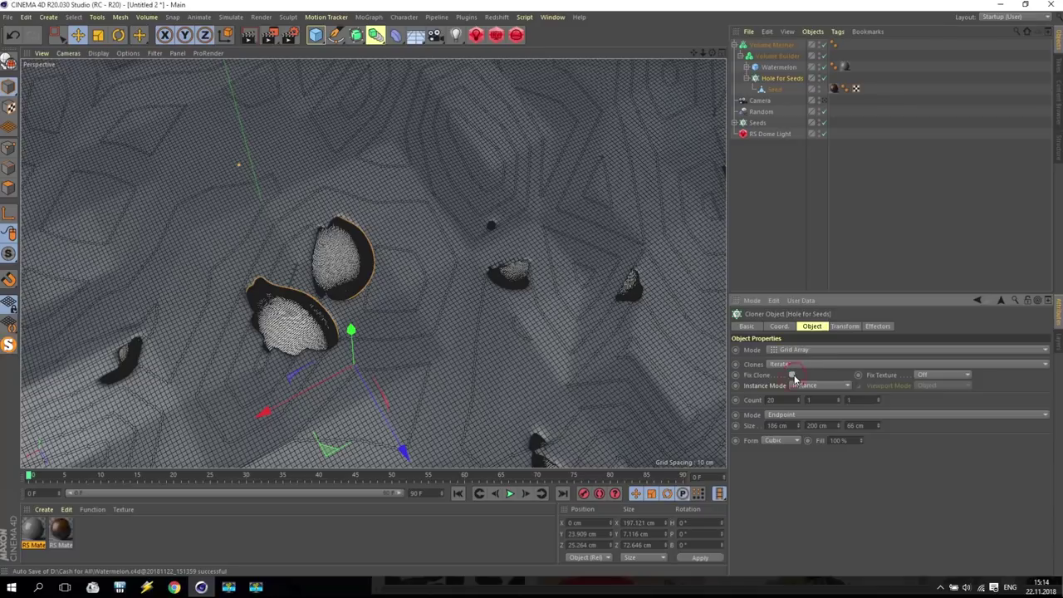
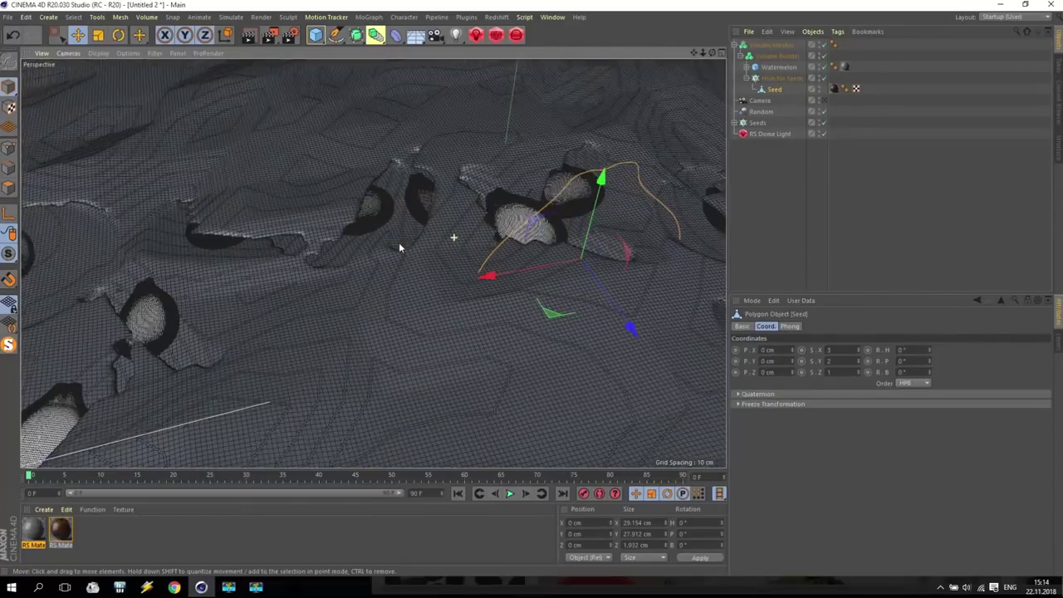
Set the Y position of both the Hole for Seeds and Seeds cloners to 24 cm
alt+drag(686, 64, 187, 274)
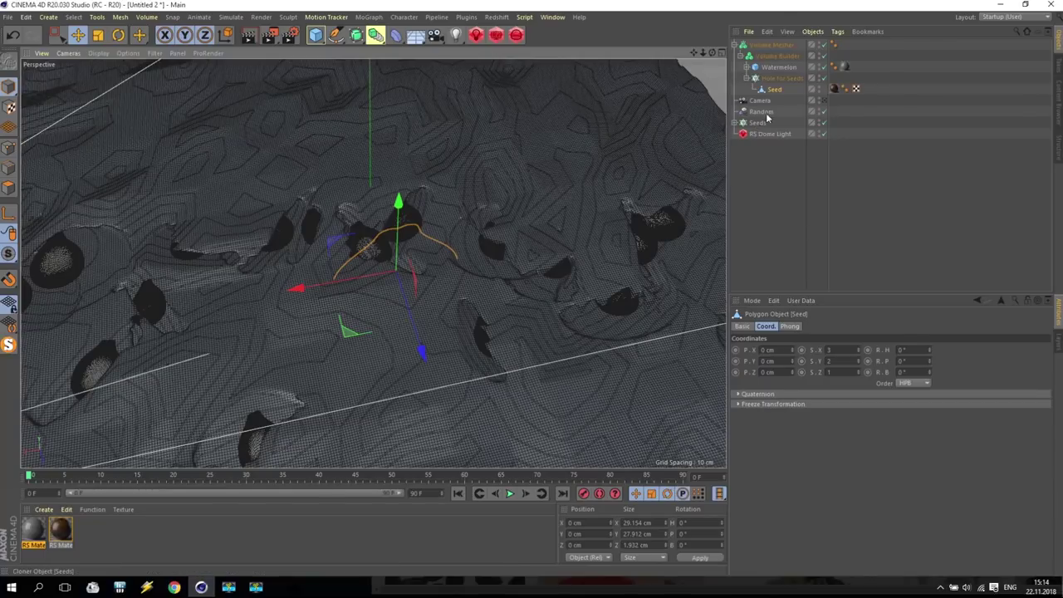
click(777, 78)
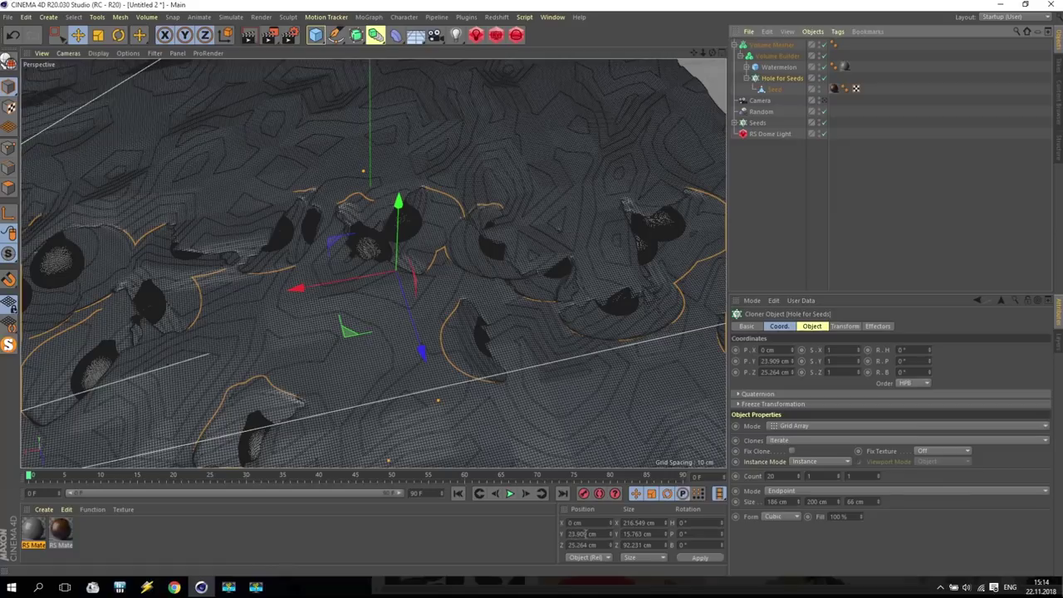
double_click(609, 533)
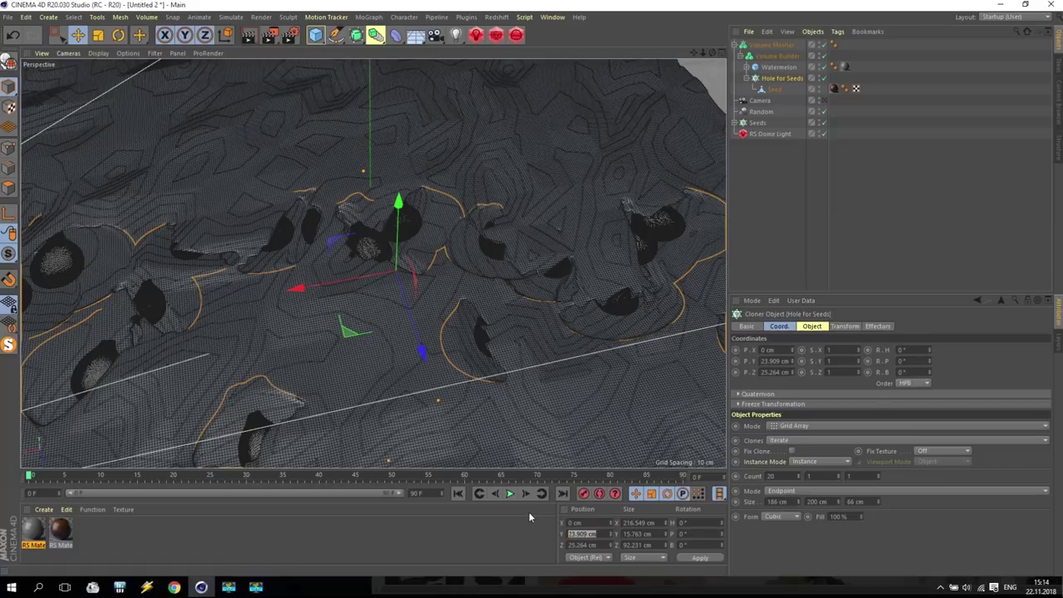
text(24)
key(Return)
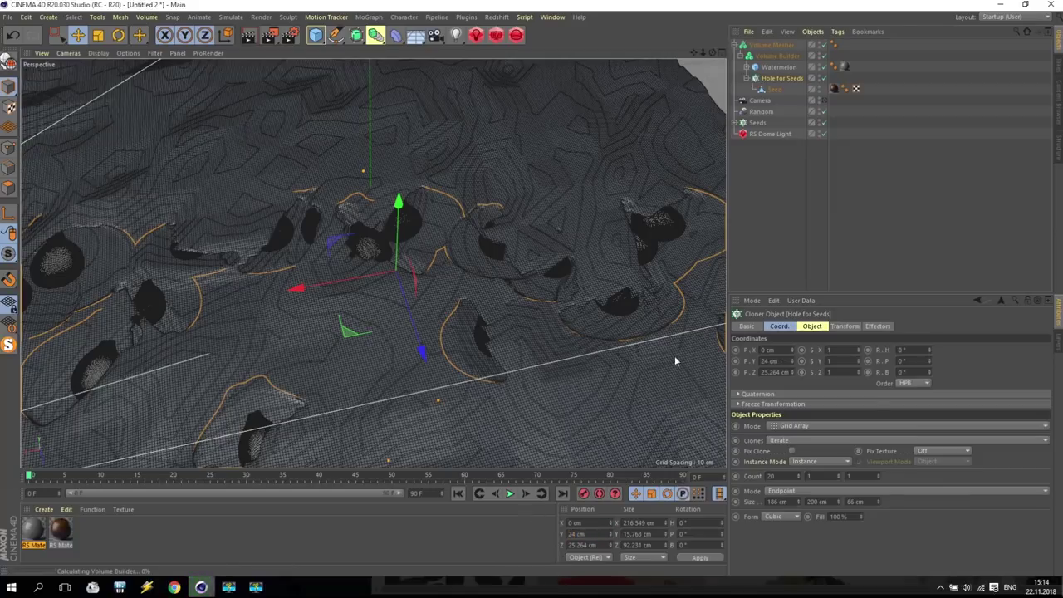
click(757, 123)
double_click(581, 533)
text(24)
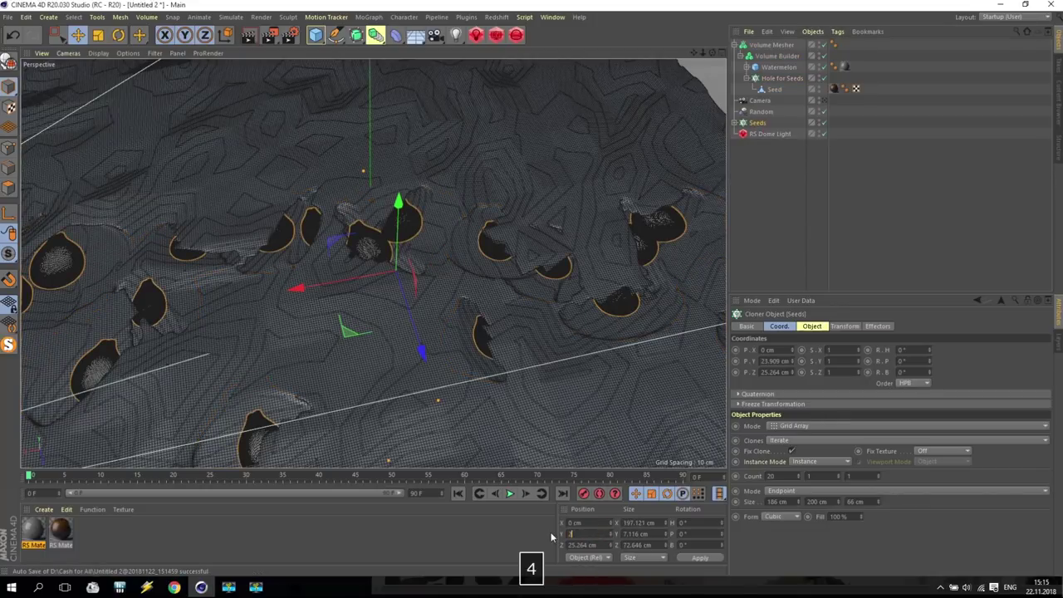
key(Return)
Raise the Hole for Seeds and Seeds cloners to a Y position of 25 cm
drag(757, 123, 776, 83)
click(594, 536)
text(5)
key(Return)
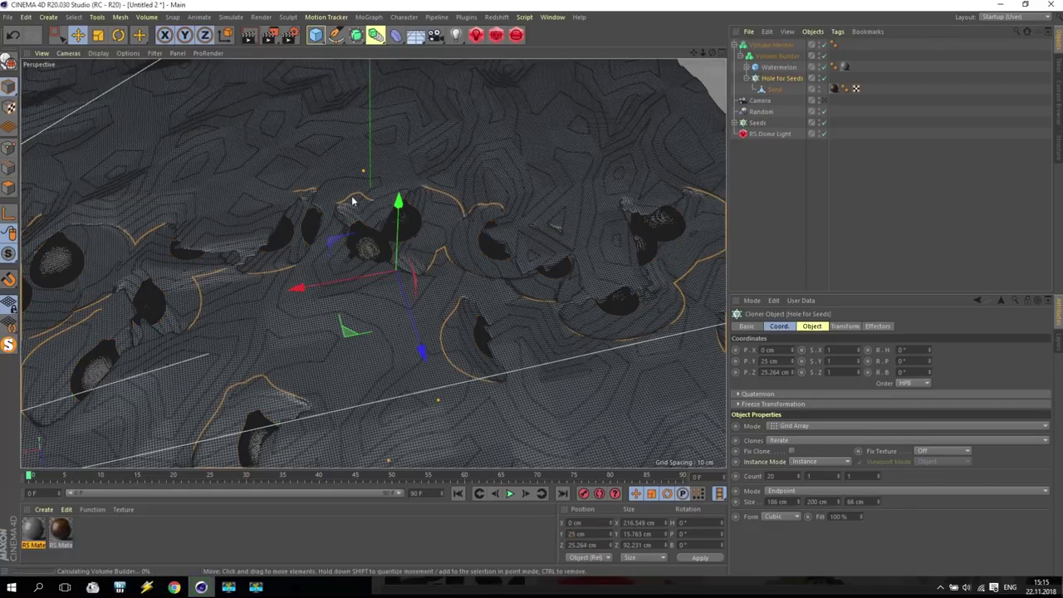
click(757, 122)
text(25)
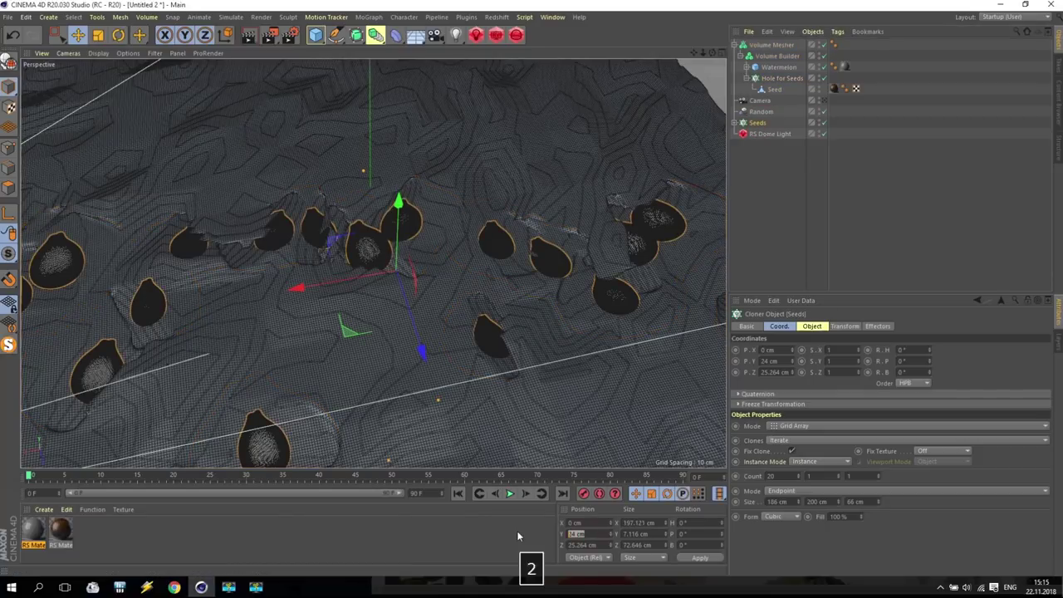
key(Return)
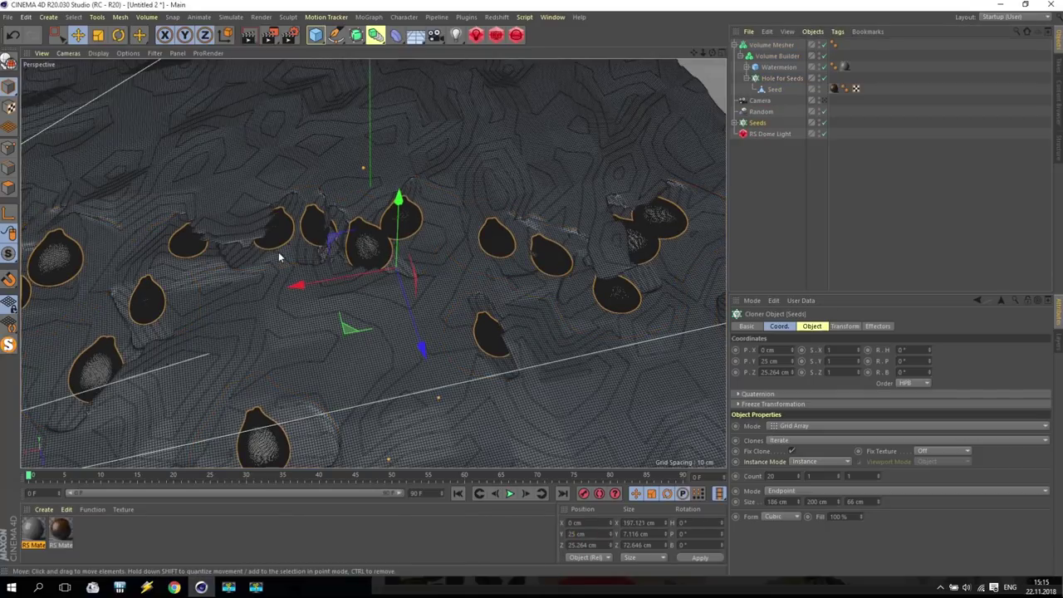
Examine the seed holes up close and compare the object settings of the Hole for Seeds and Seeds cloners
mouse_move(267, 247)
alt+mouse_down()
mouse_move(263, 238)
mouse_move(308, 208)
mouse_move(288, 219)
mouse_move(330, 317)
mouse_move(260, 227)
mouse_move(151, 219)
mouse_move(92, 233)
mouse_move(72, 216)
mouse_move(32, 253)
mouse_move(245, 253)
mouse_move(192, 292)
mouse_move(236, 325)
mouse_move(257, 286)
mouse_move(118, 279)
mouse_move(101, 268)
mouse_move(455, 201)
mouse_move(628, 115)
mouse_move(558, 219)
mouse_move(536, 178)
mouse_move(518, 167)
mouse_move(482, 171)
mouse_move(468, 153)
mouse_move(510, 140)
mouse_move(541, 155)
mouse_move(544, 173)
mouse_move(408, 275)
mouse_move(134, 374)
mouse_move(658, 128)
mouse_move(704, 53)
mouse_move(373, 260)
mouse_move(373, 202)
mouse_move(470, 194)
mouse_move(442, 200)
mouse_move(361, 150)
mouse_move(379, 171)
mouse_move(451, 204)
mouse_move(443, 194)
alt+mouse_up()
drag(693, 52, 373, 264)
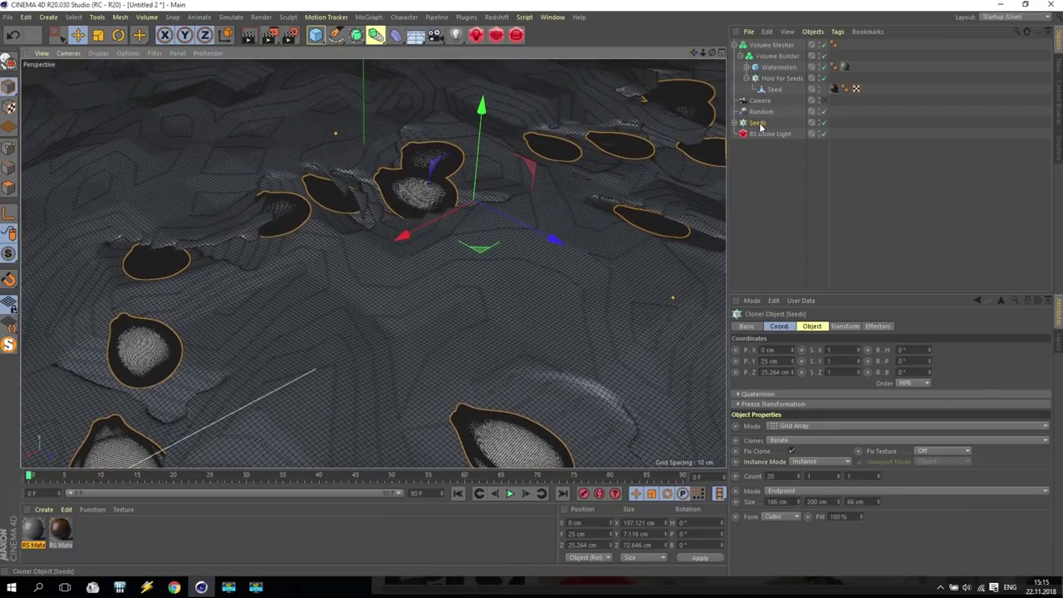
click(781, 78)
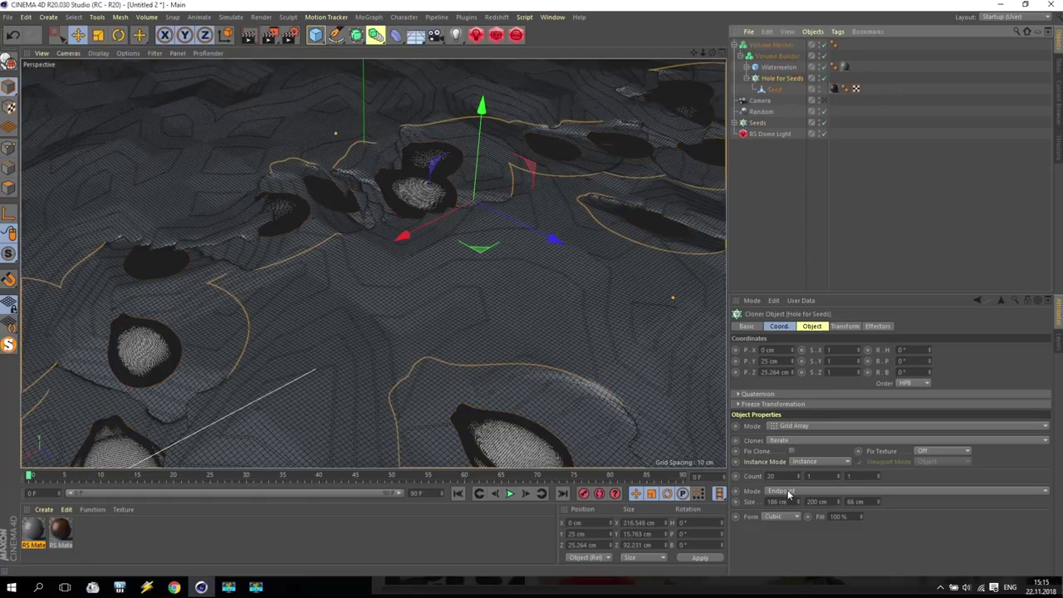
click(802, 327)
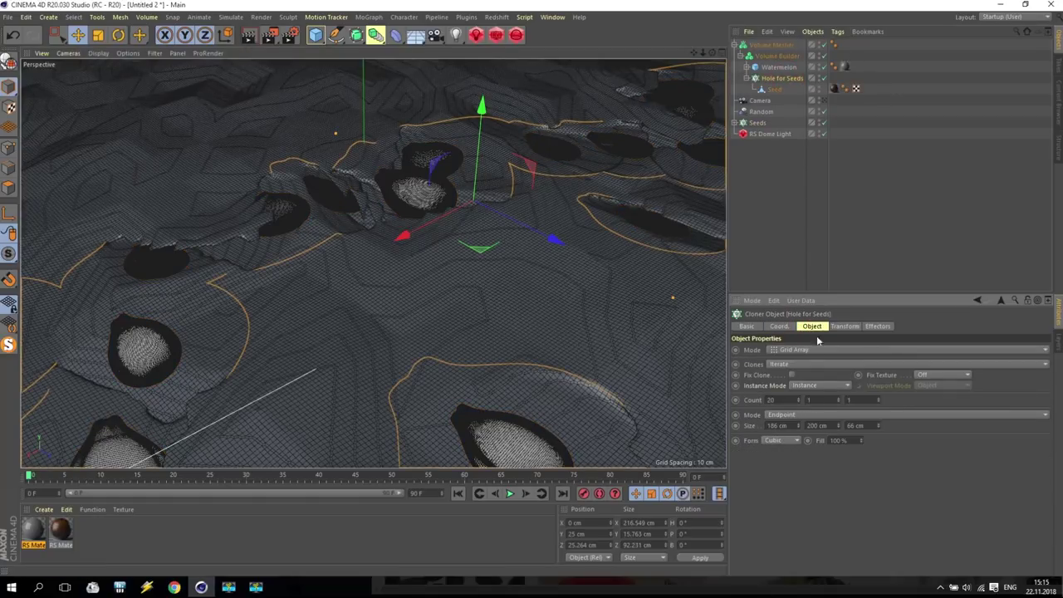
click(849, 326)
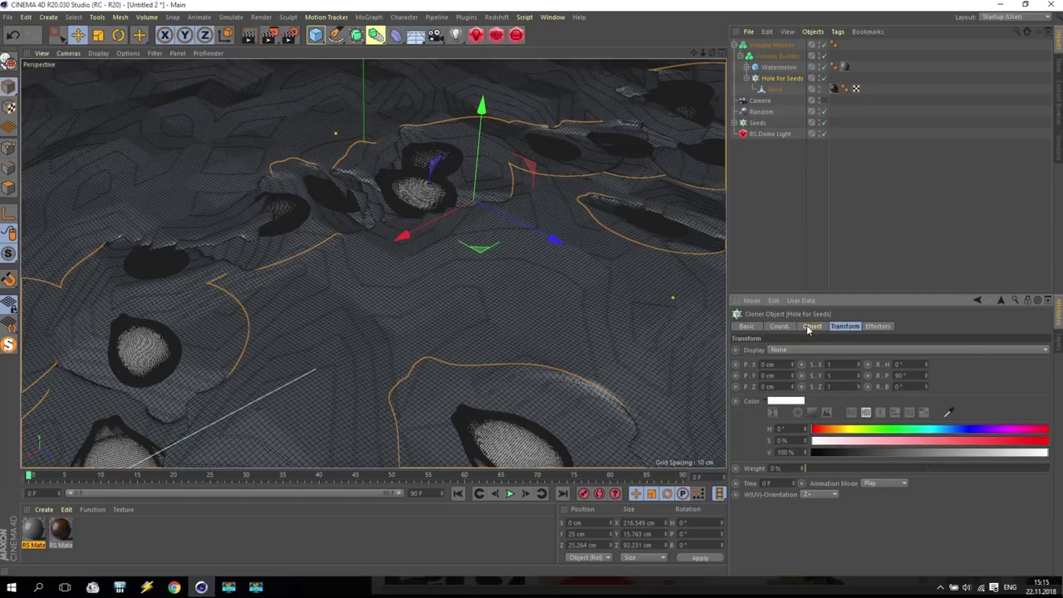
click(810, 326)
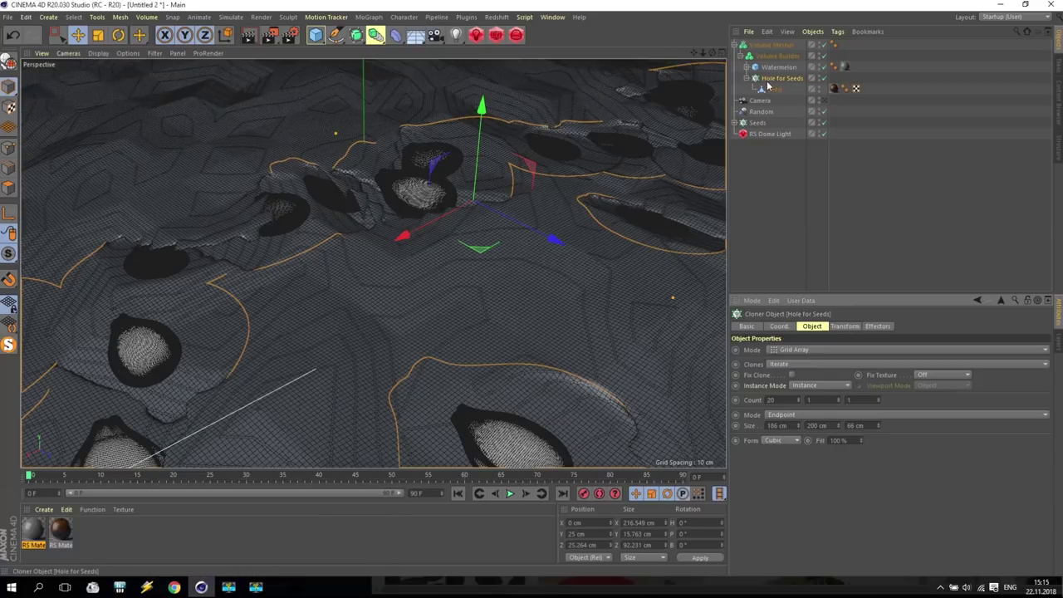
click(757, 123)
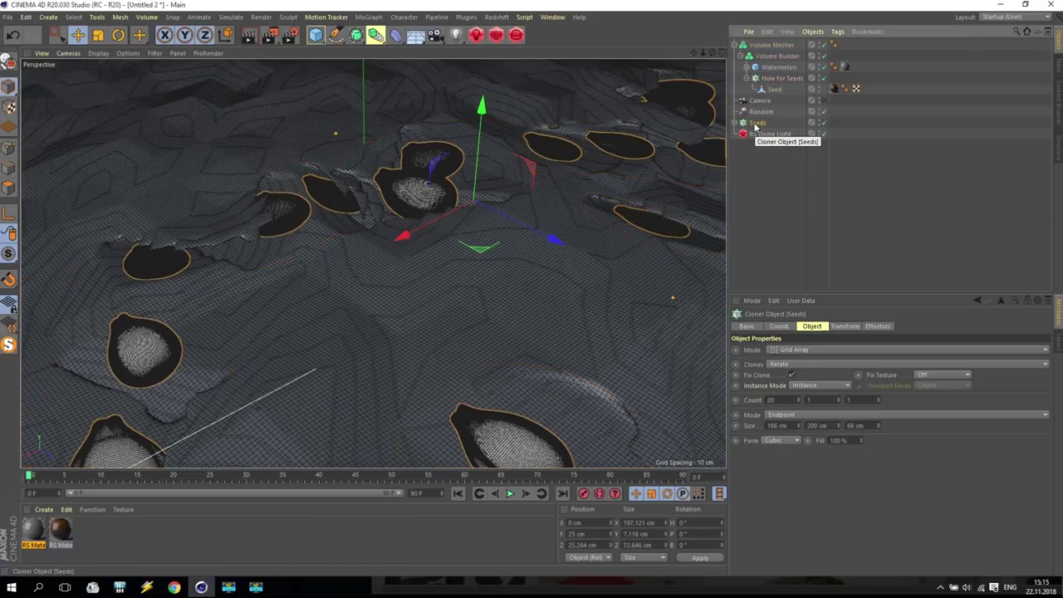
click(787, 425)
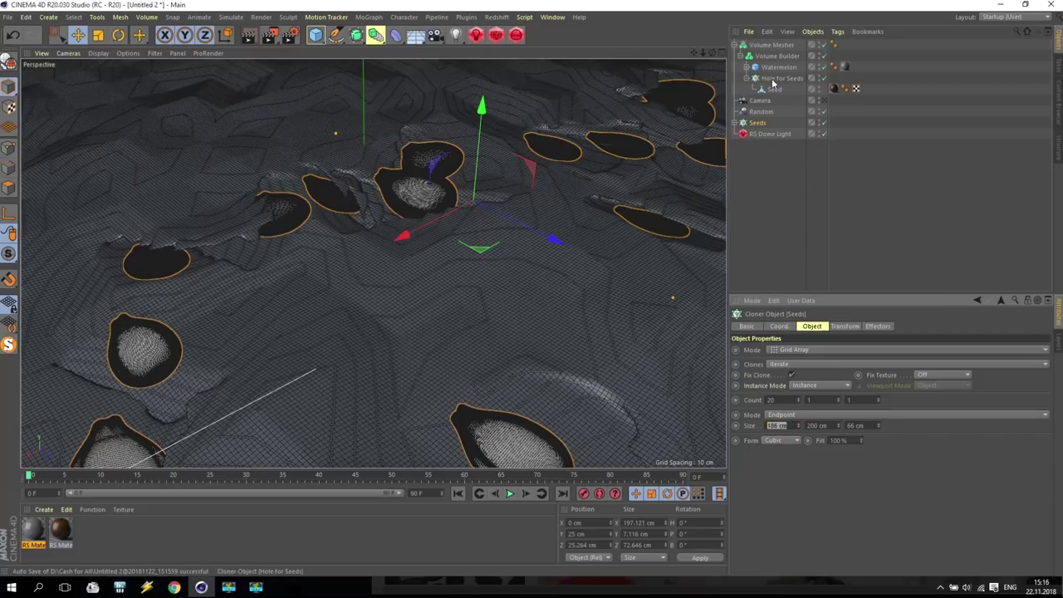
Try a different seed distribution by setting the Random effector's seed value to 2
click(760, 112)
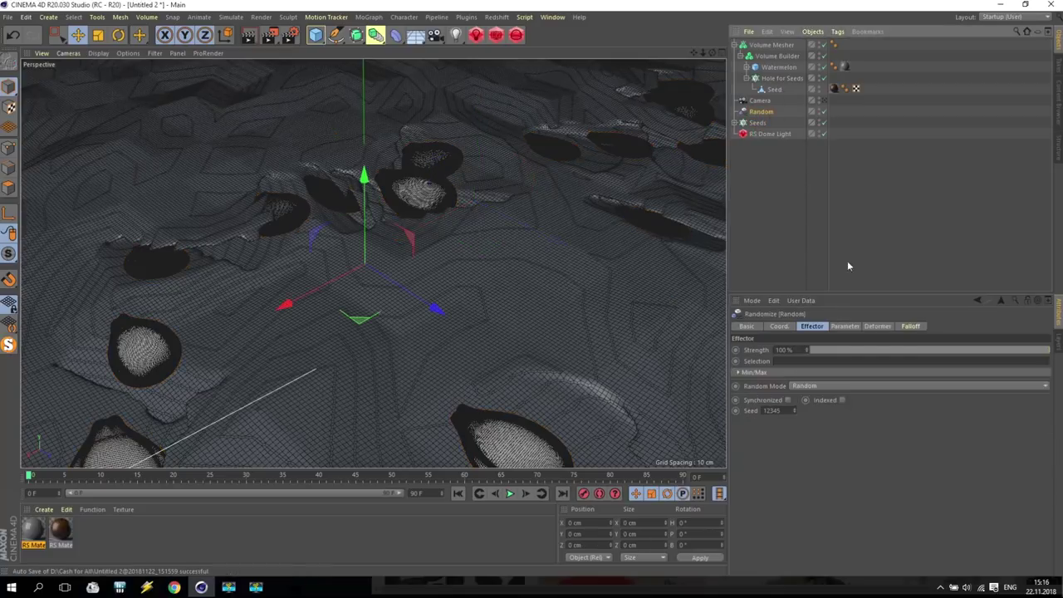
click(780, 410)
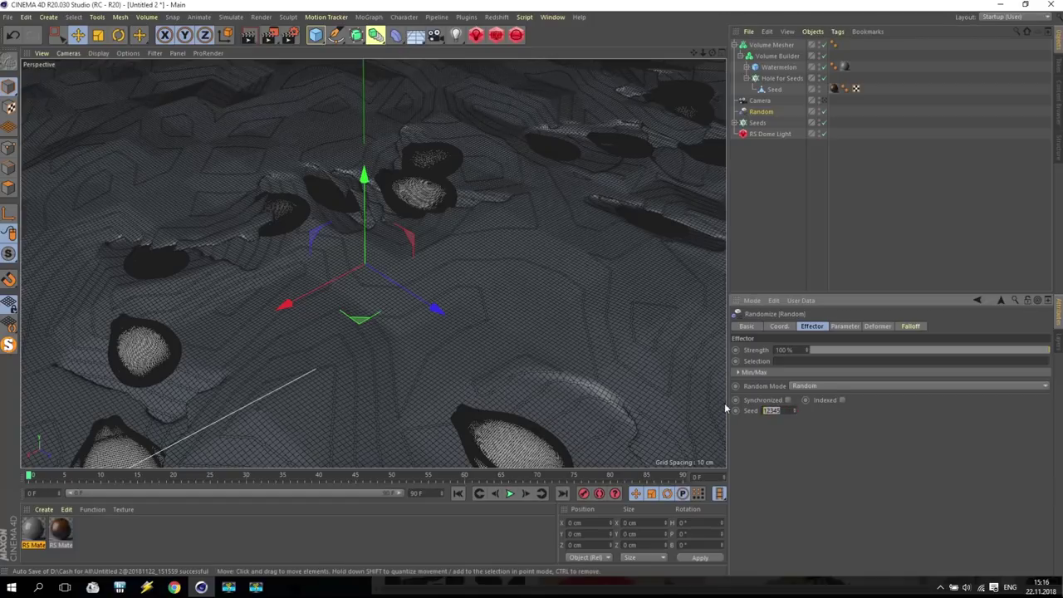
text(2)
key(Return)
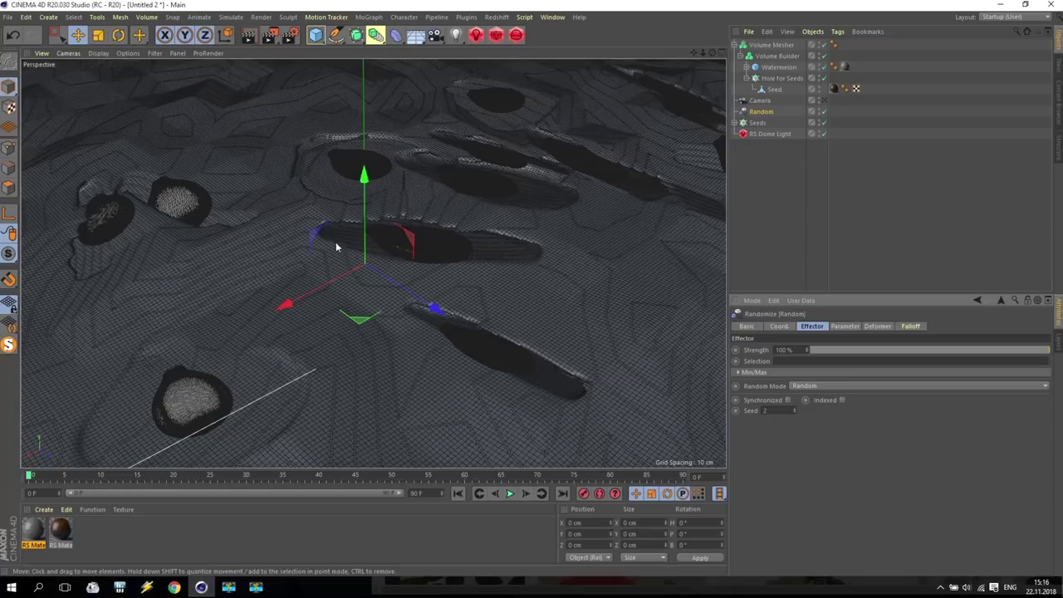
Set the Random effector's seed value to 1
click(774, 410)
text(1)
key(Return)
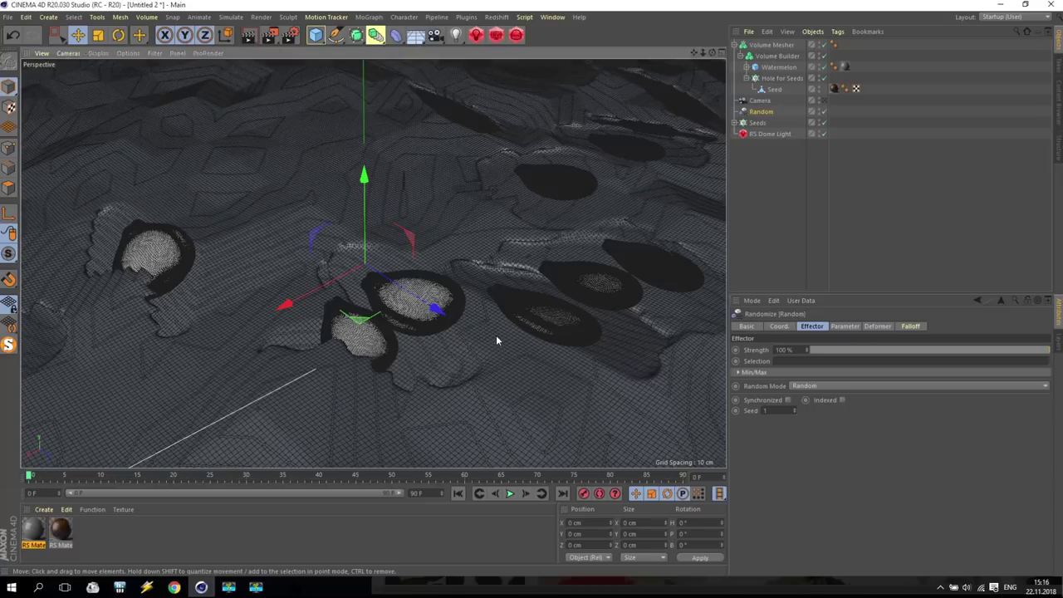
Add a new camera framed on a slightly wider view of the seed holes and delete the old camera
drag(712, 52, 296, 218)
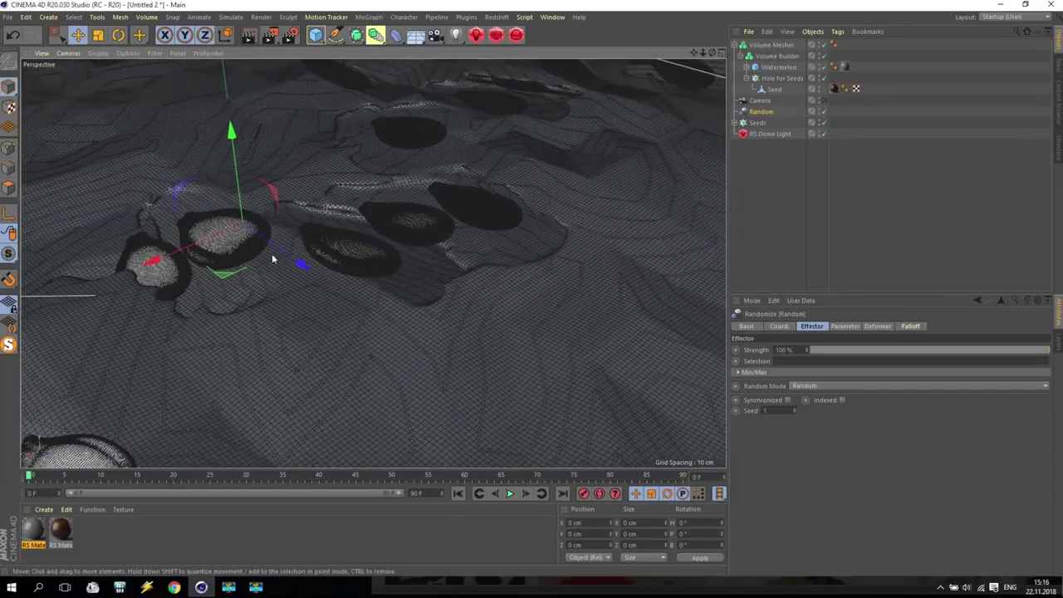
alt+drag(306, 313, 218, 325)
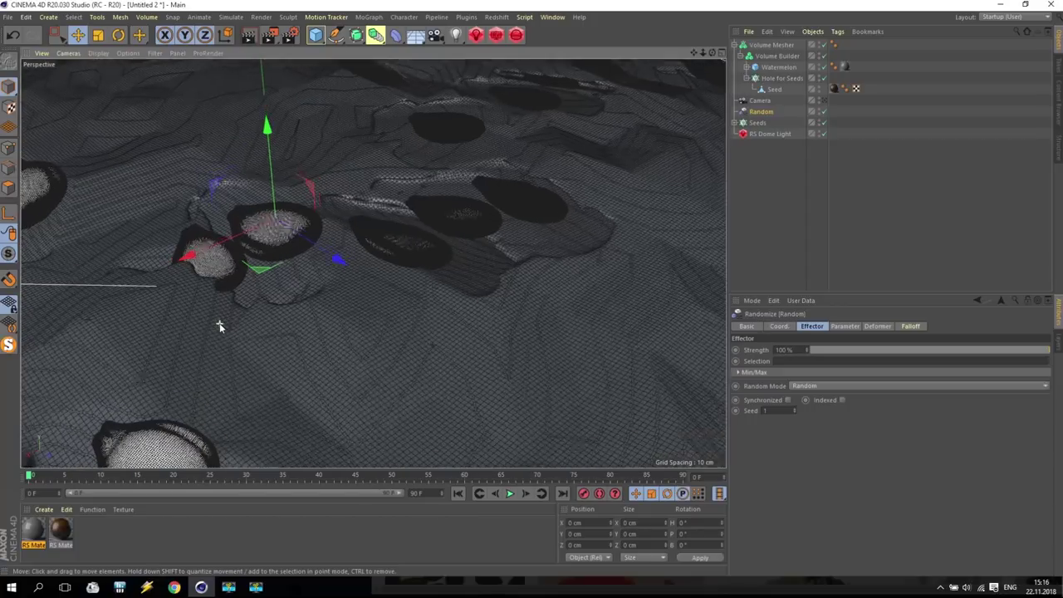
drag(711, 55, 796, 43)
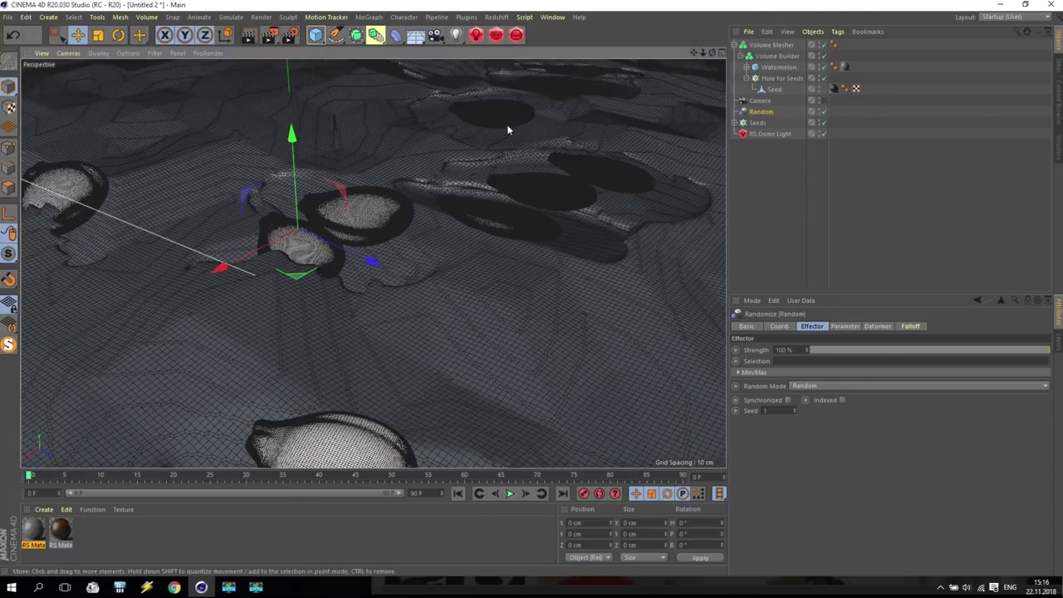
click(435, 34)
click(758, 112)
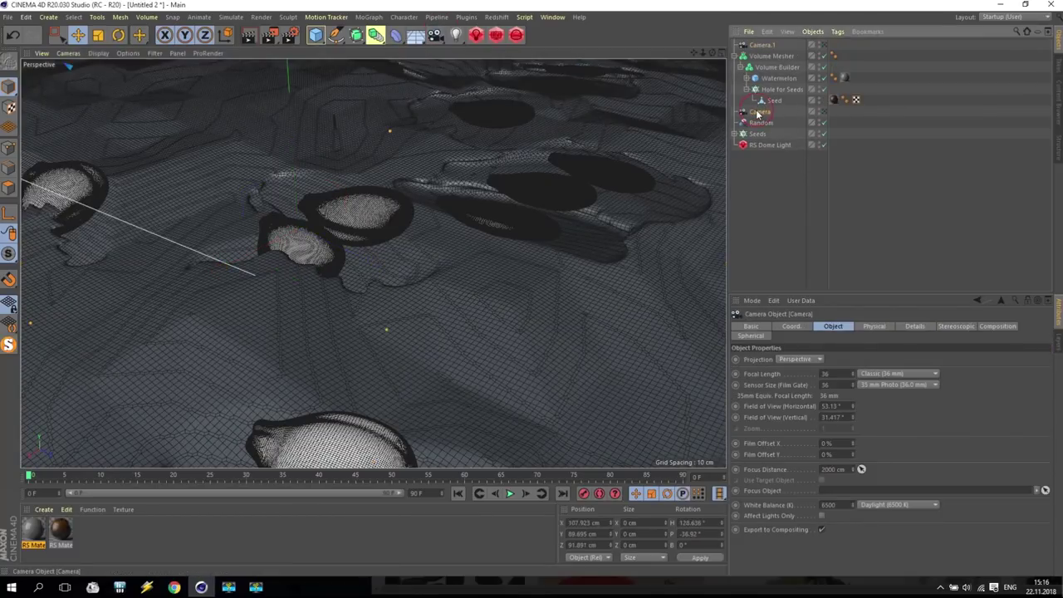
key(Delete)
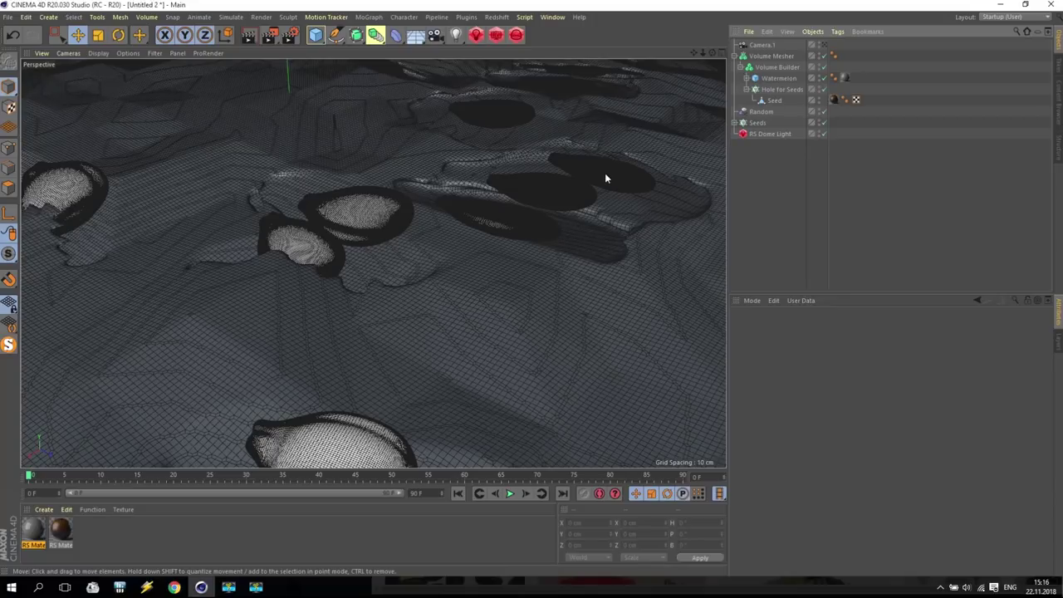
Open the Redshift RenderView and place it over the viewport to preview the seeds
click(495, 34)
click(515, 70)
drag(581, 28, 113, 73)
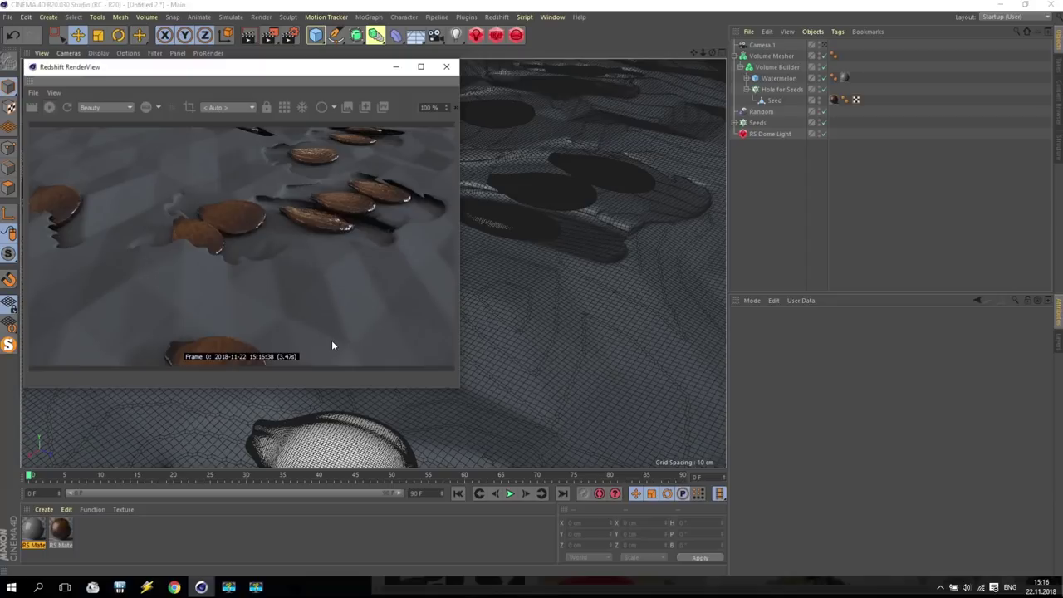
Add a Redshift Object tag to the Volume Mesher and override its geometry settings with tessellation and displacement enabled
click(773, 55)
right_click(779, 58)
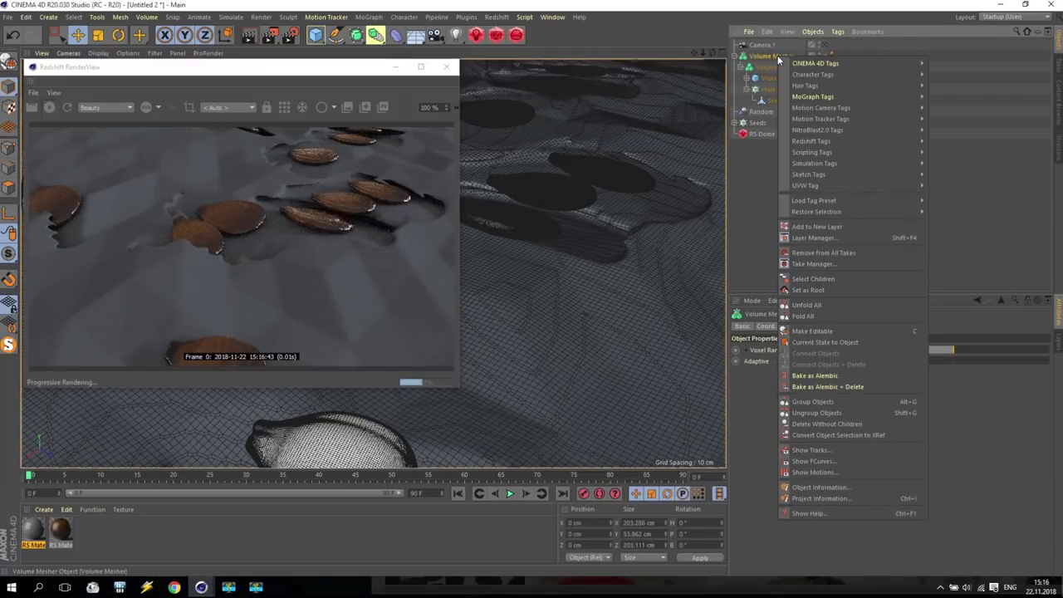
mouse_move(824, 141)
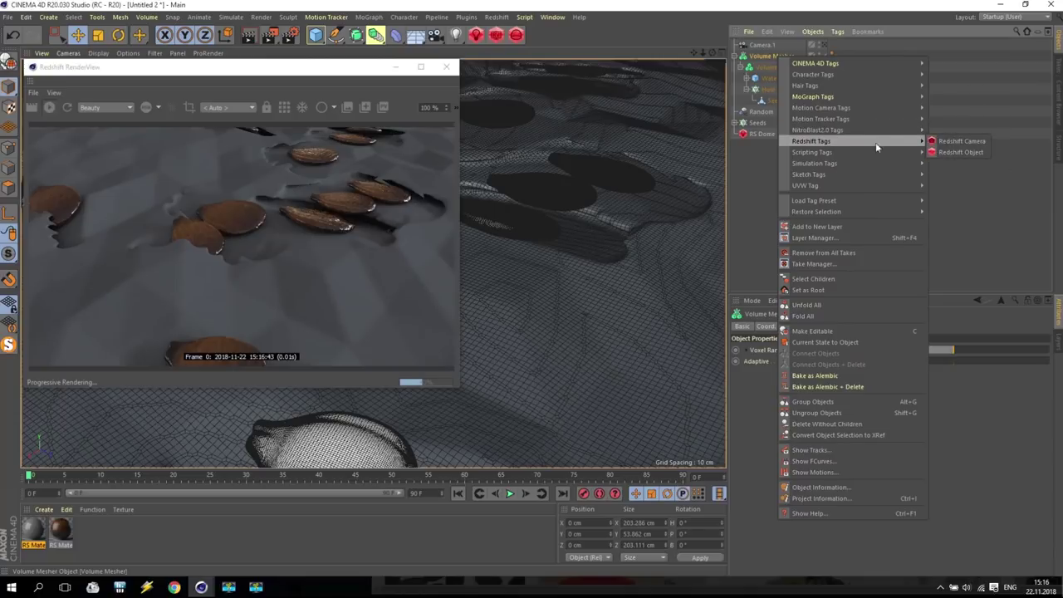
click(961, 153)
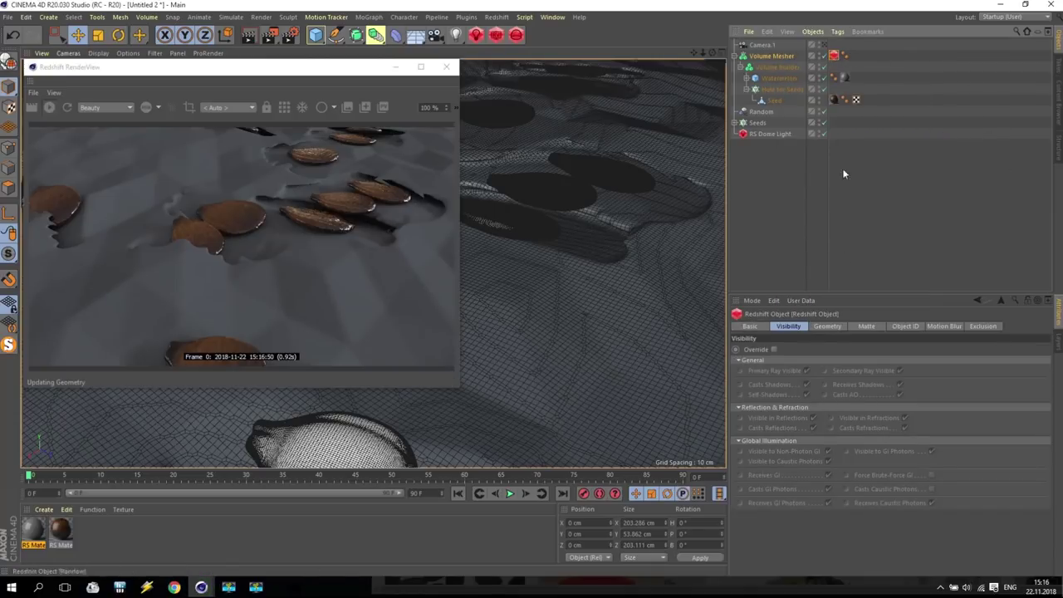
click(826, 326)
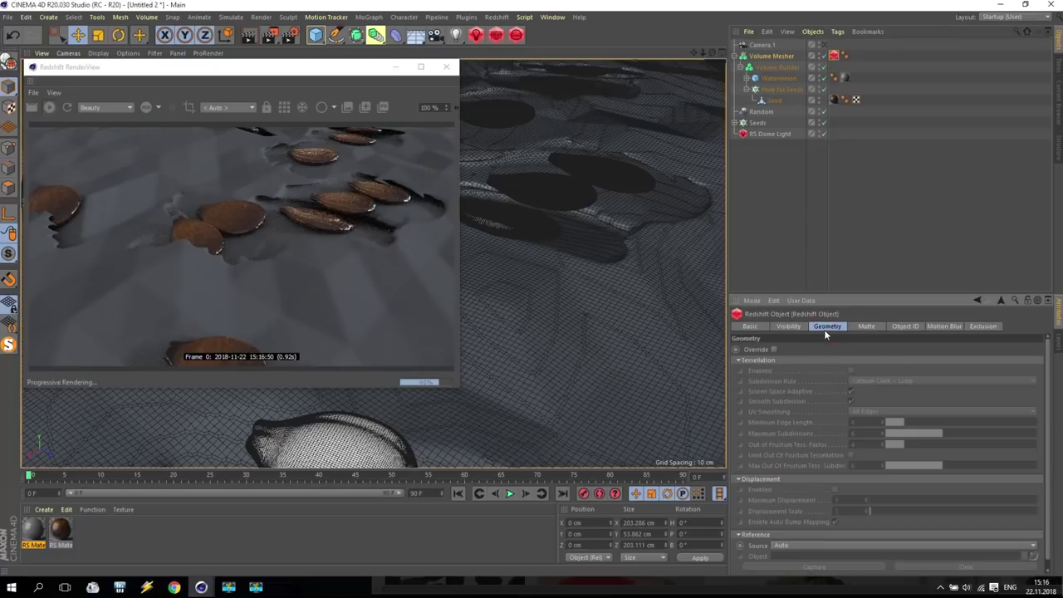
click(775, 350)
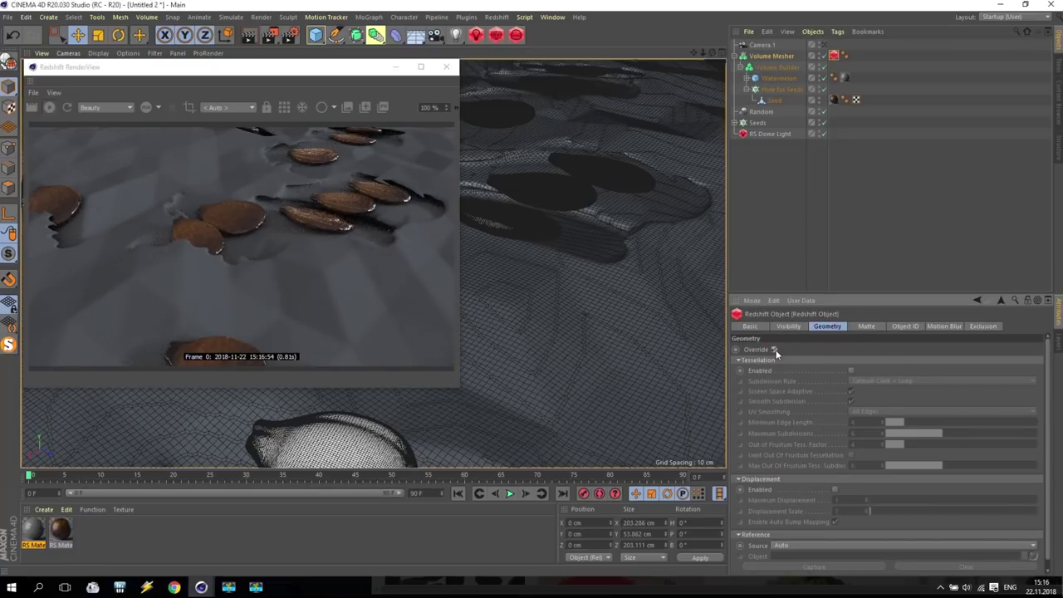
click(851, 372)
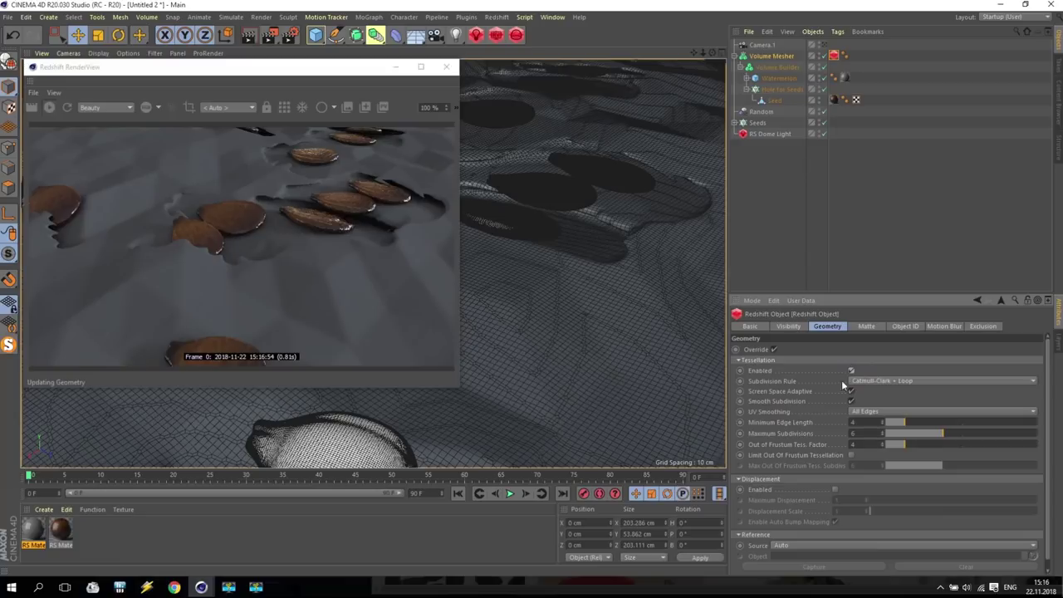
click(836, 490)
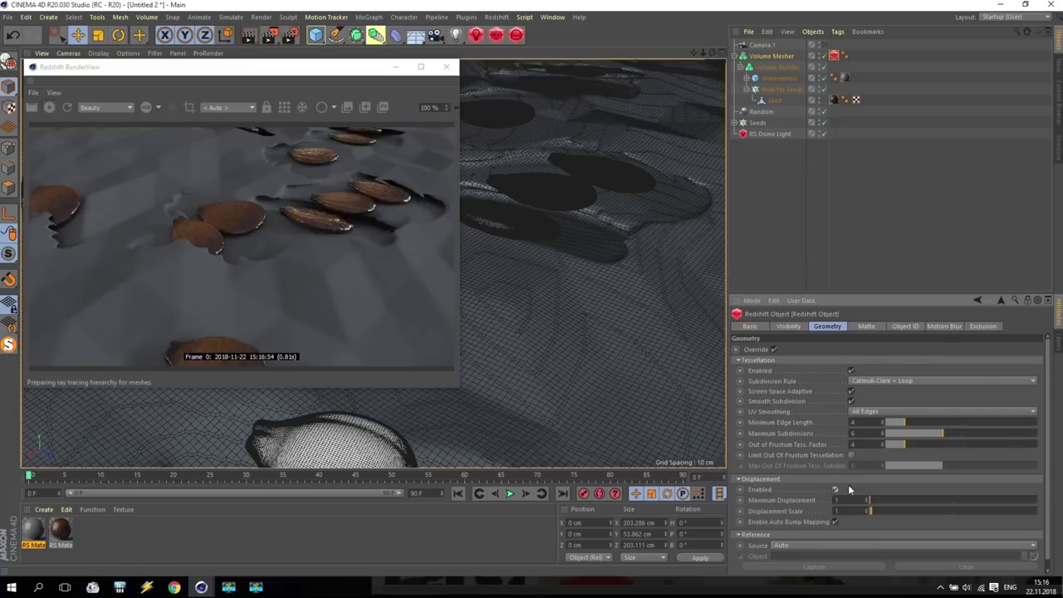
Close the render preview and open the shader graph of the watermelon's grey material, RS Material.1
click(446, 67)
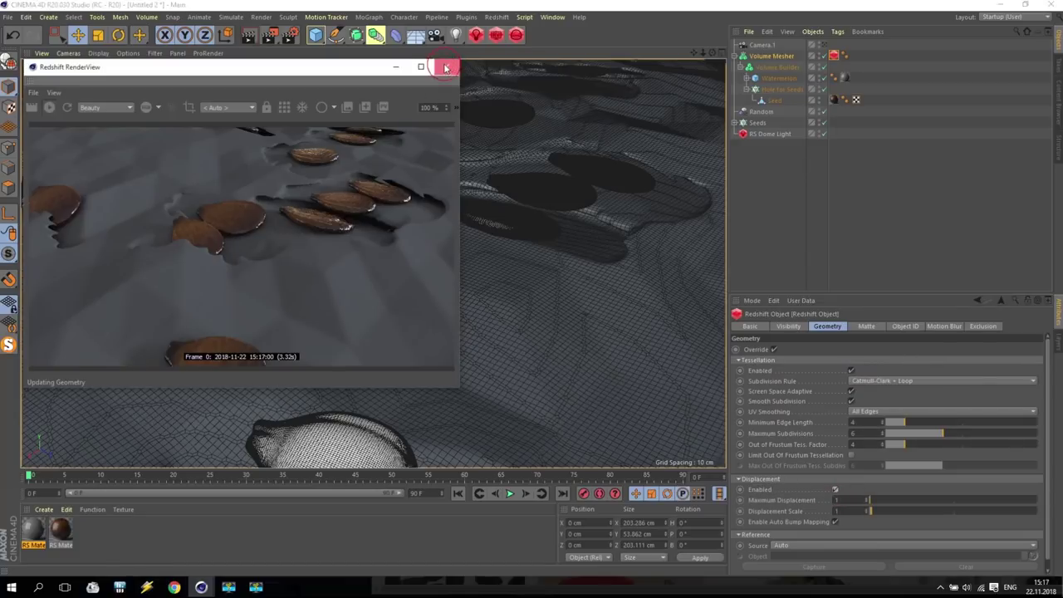
double_click(33, 530)
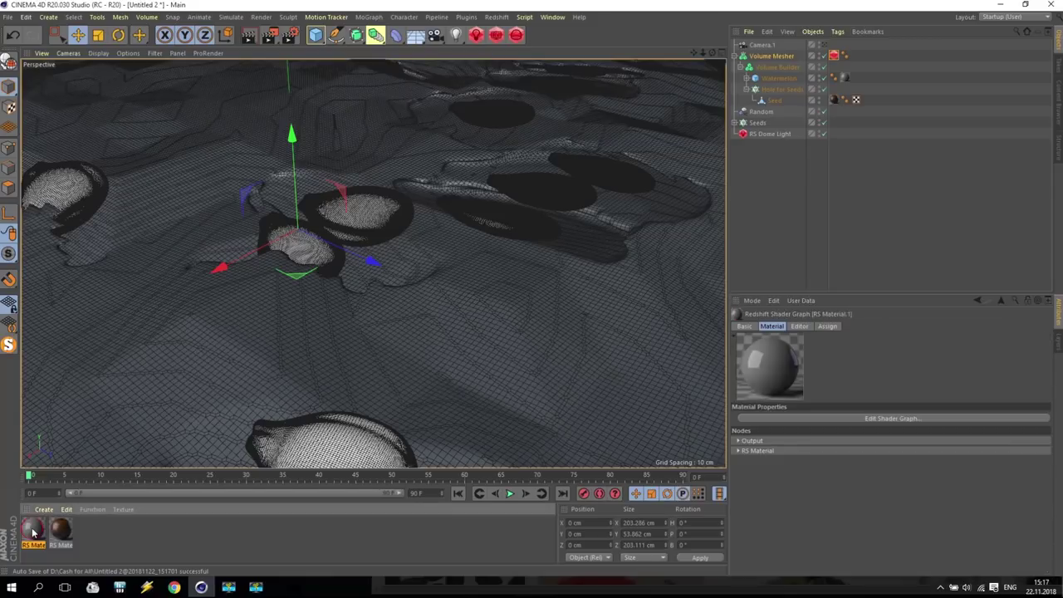
drag(351, 77, 856, 69)
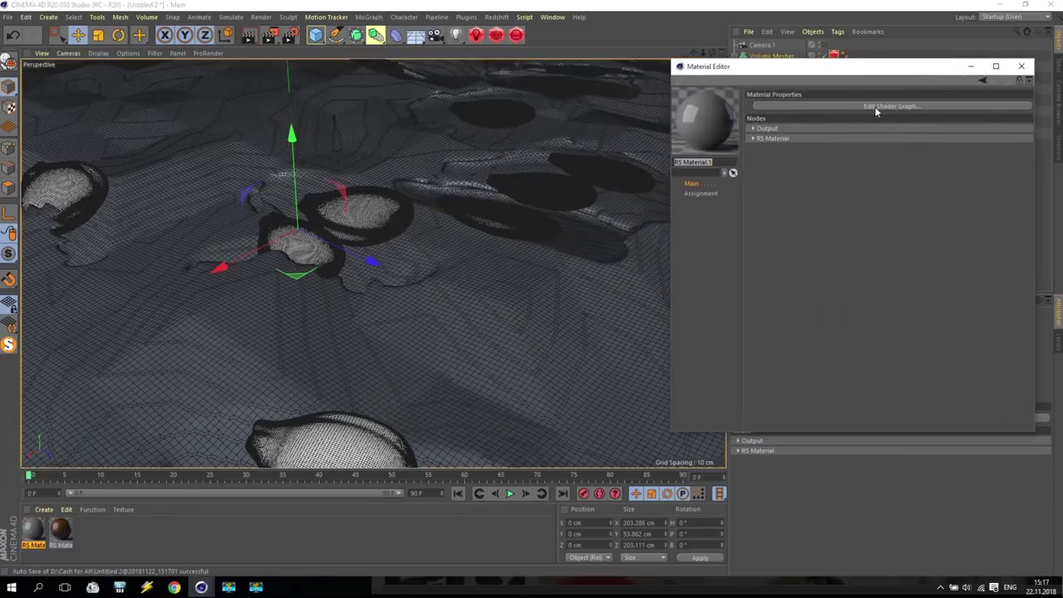
click(875, 107)
drag(620, 28, 796, 24)
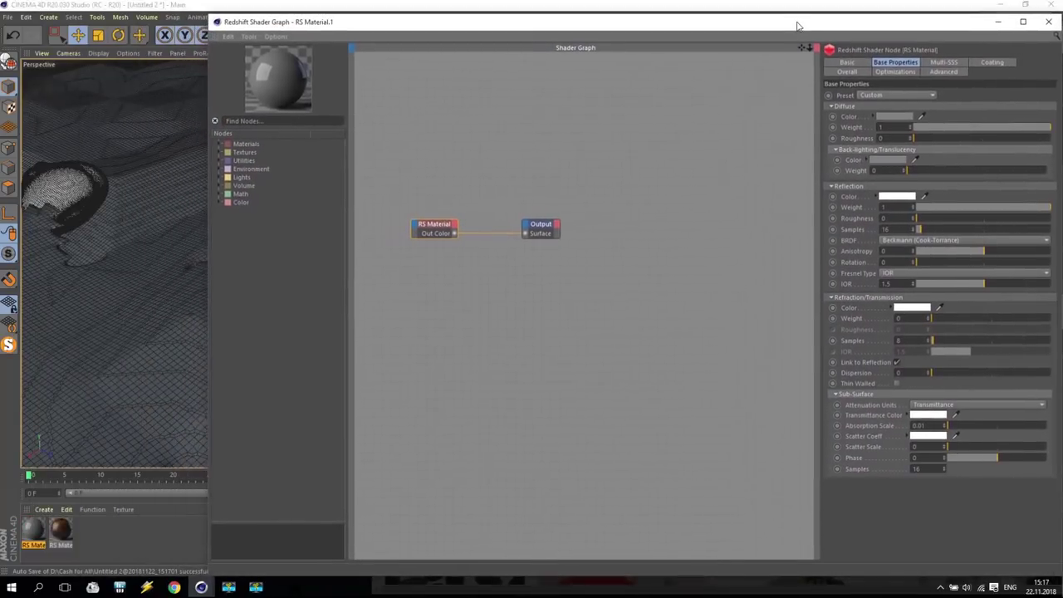
click(801, 47)
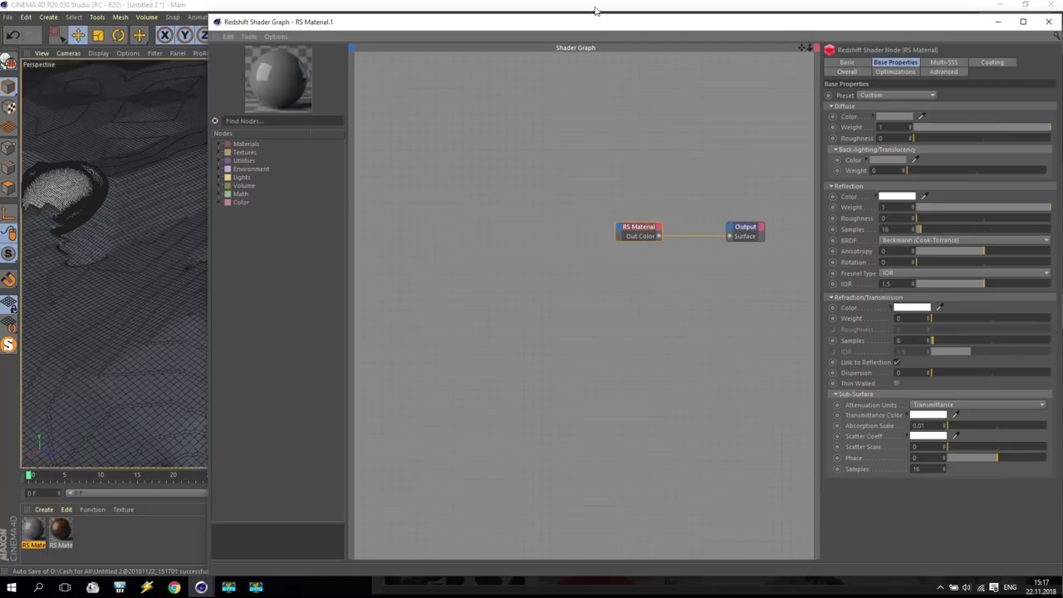
Reopen the Redshift RenderView, shrink it beside the shader graph, and restart the live render
drag(570, 17, 63, 29)
click(509, 37)
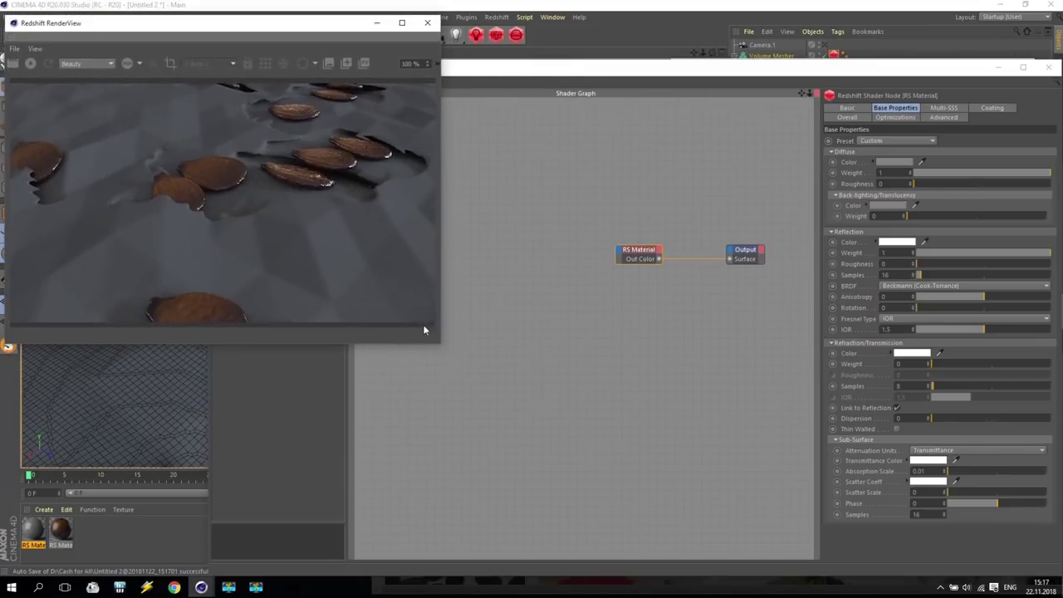
drag(435, 337, 339, 277)
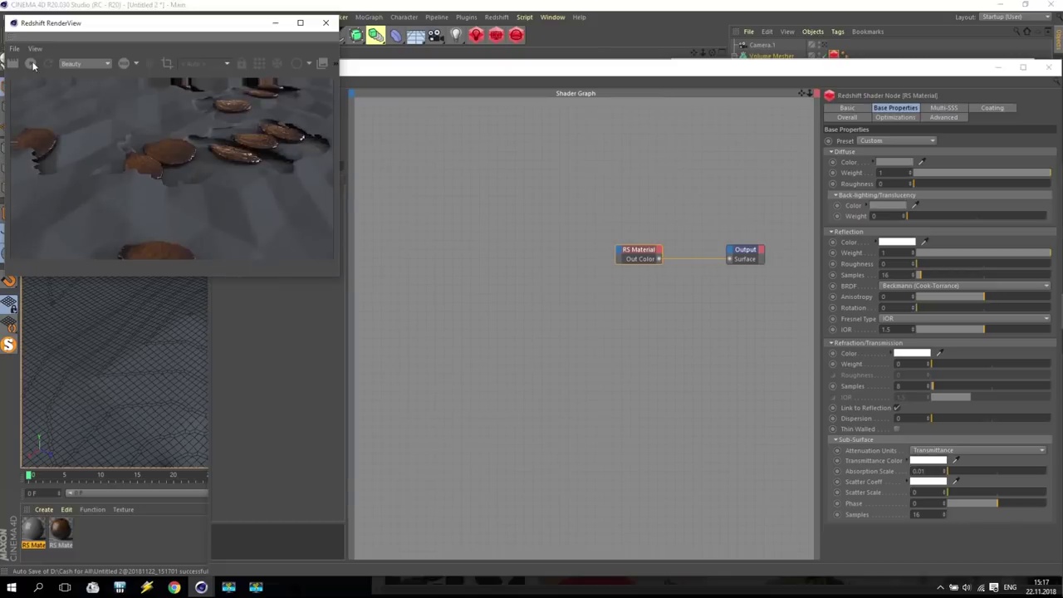
click(32, 64)
drag(447, 73, 444, 29)
drag(142, 24, 126, 18)
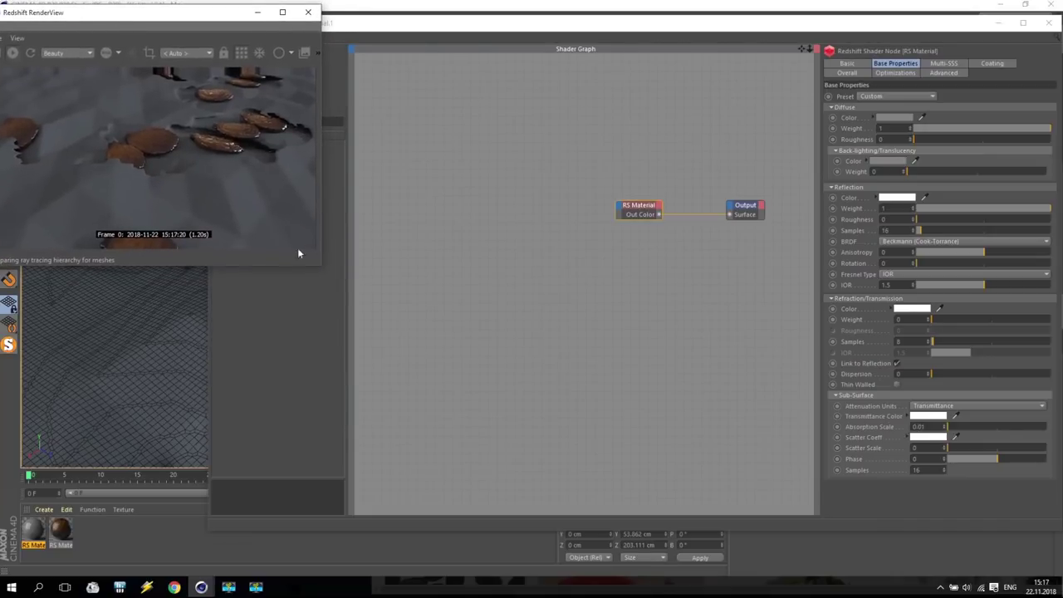
drag(348, 407, 279, 403)
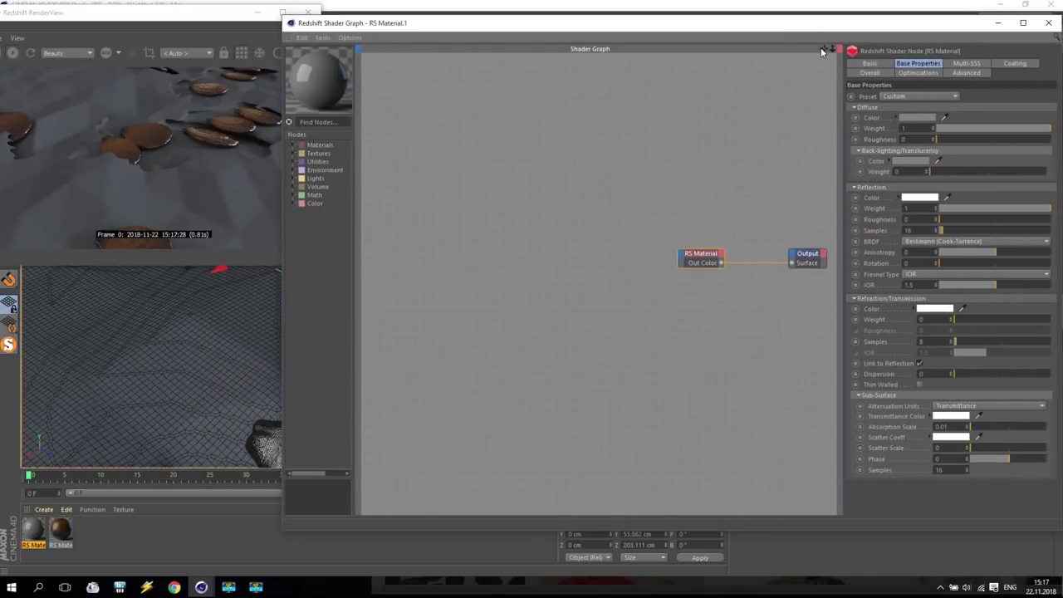
Set the reflection roughness of the RS Material node to 0.2
key(F9)
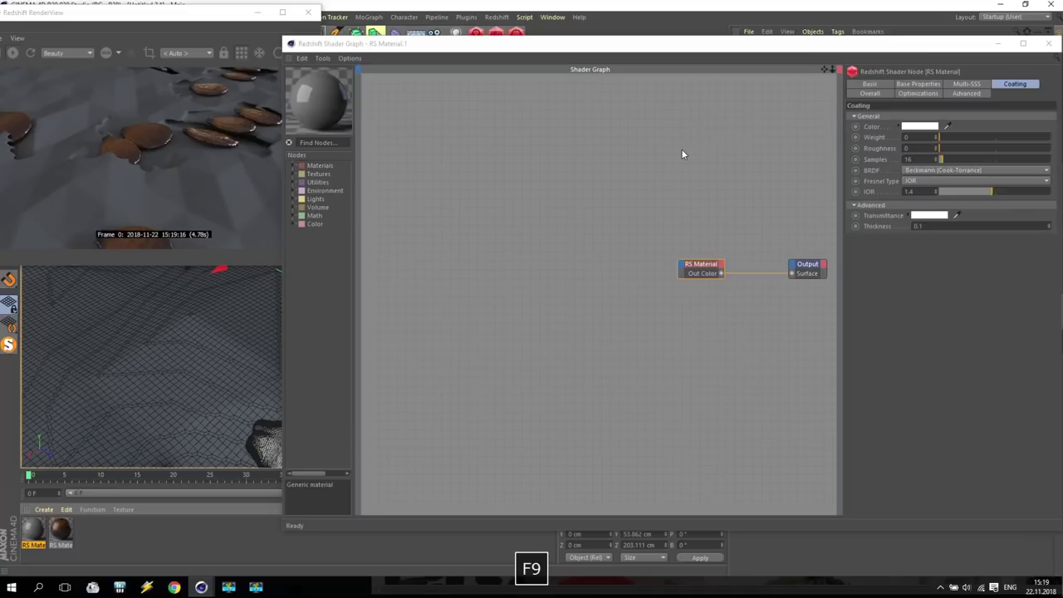
click(681, 149)
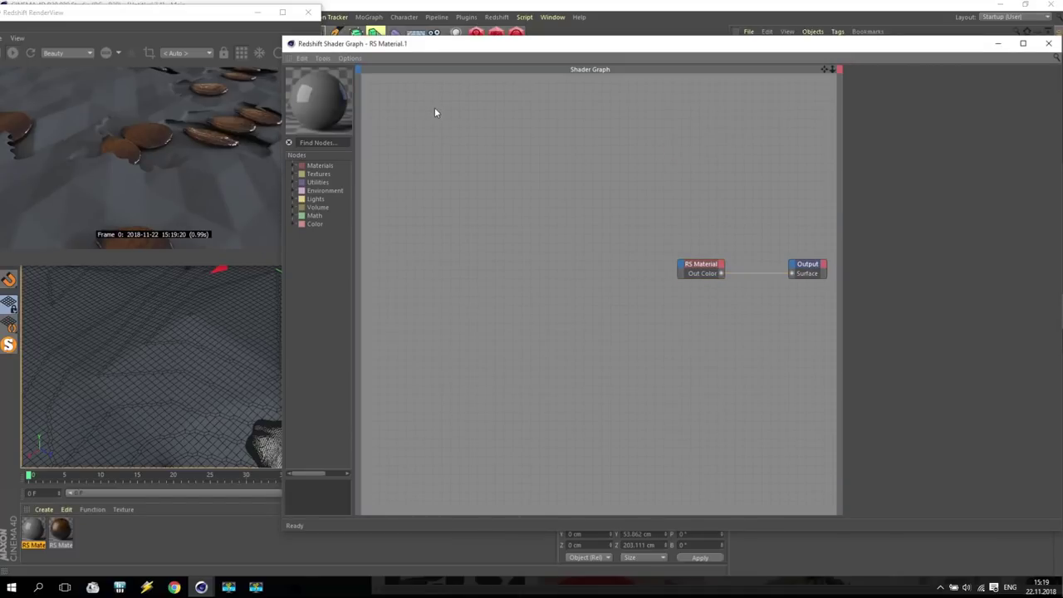
click(703, 269)
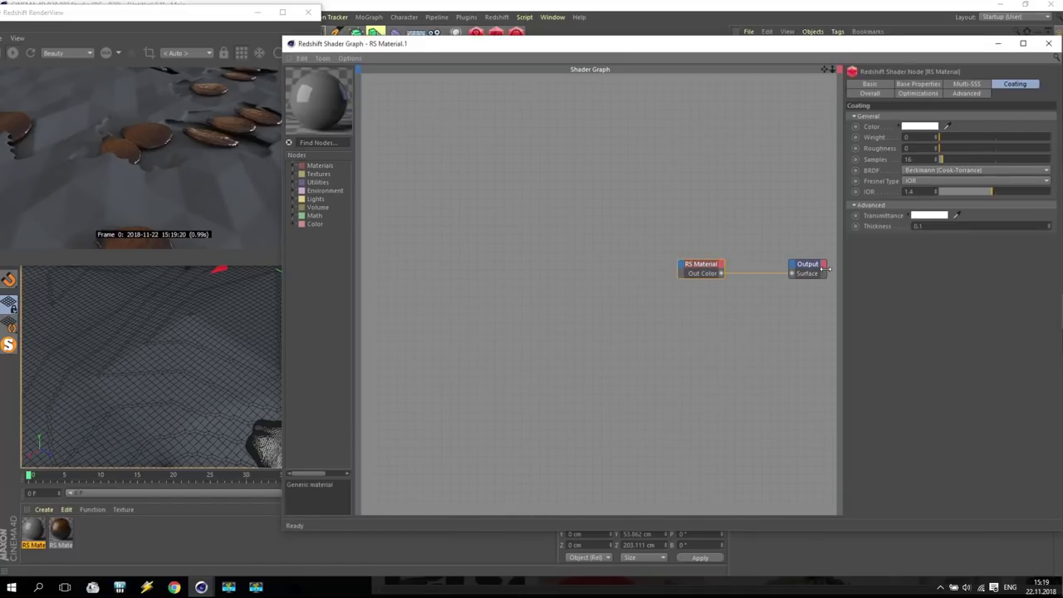
click(907, 85)
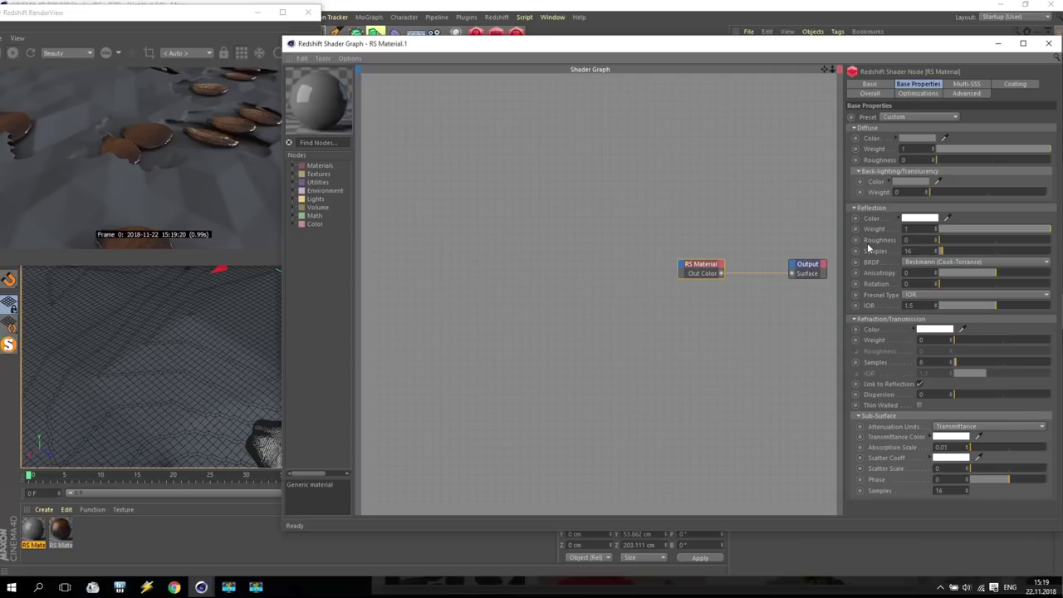
text(2)
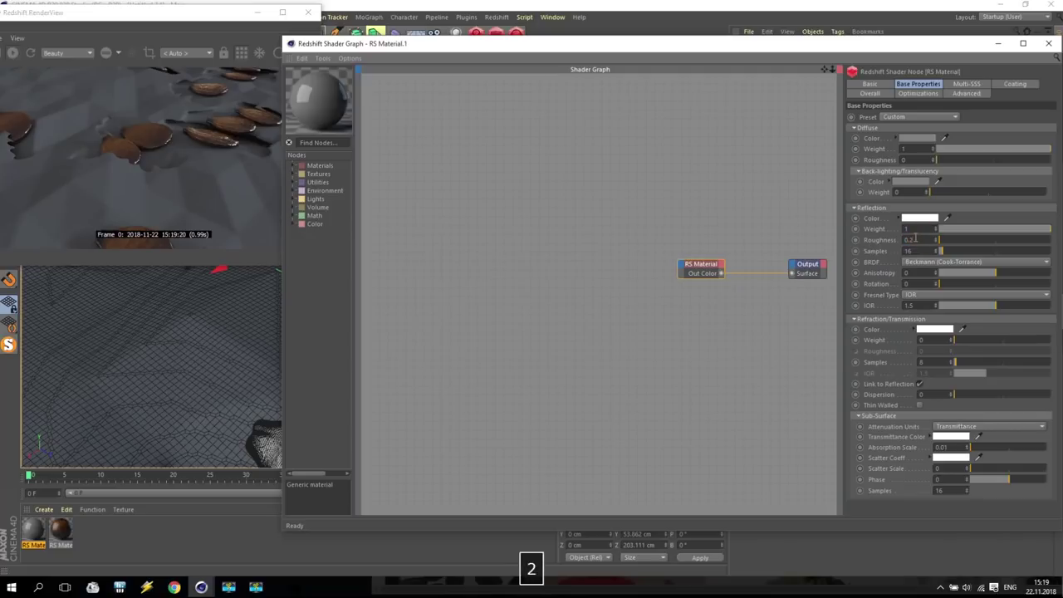
key(Return)
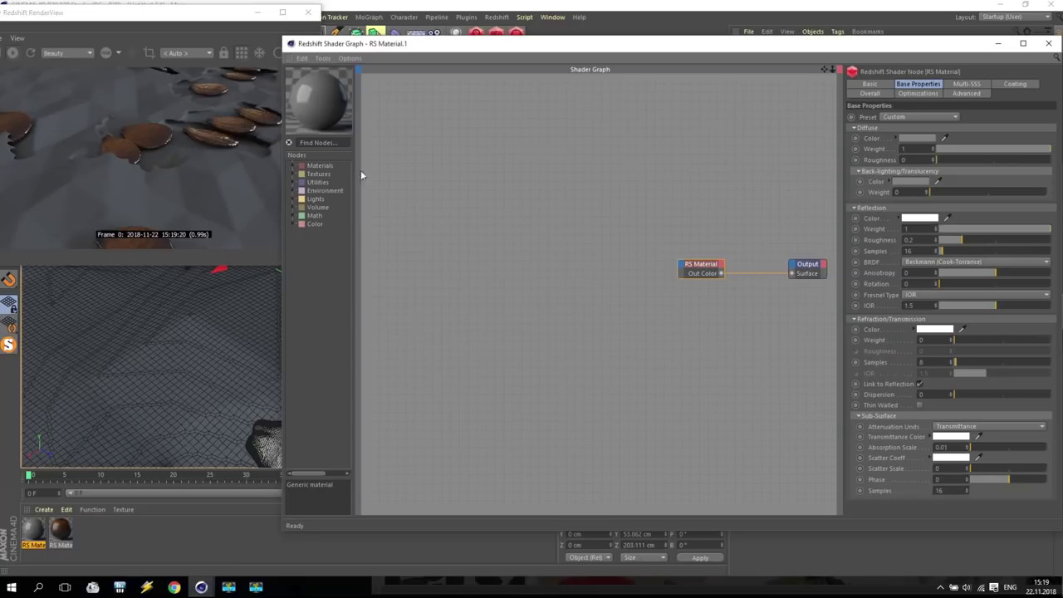
Add a Ramp texture node and connect its Out Color to the RS Material's Diffuse Color
click(293, 173)
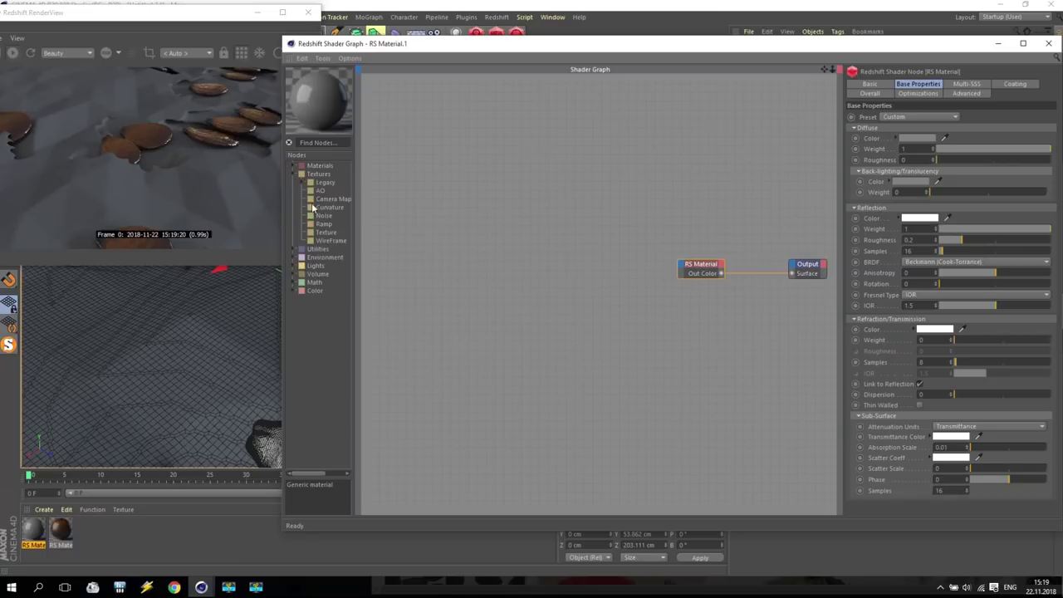
drag(324, 224, 682, 272)
mouse_move(730, 272)
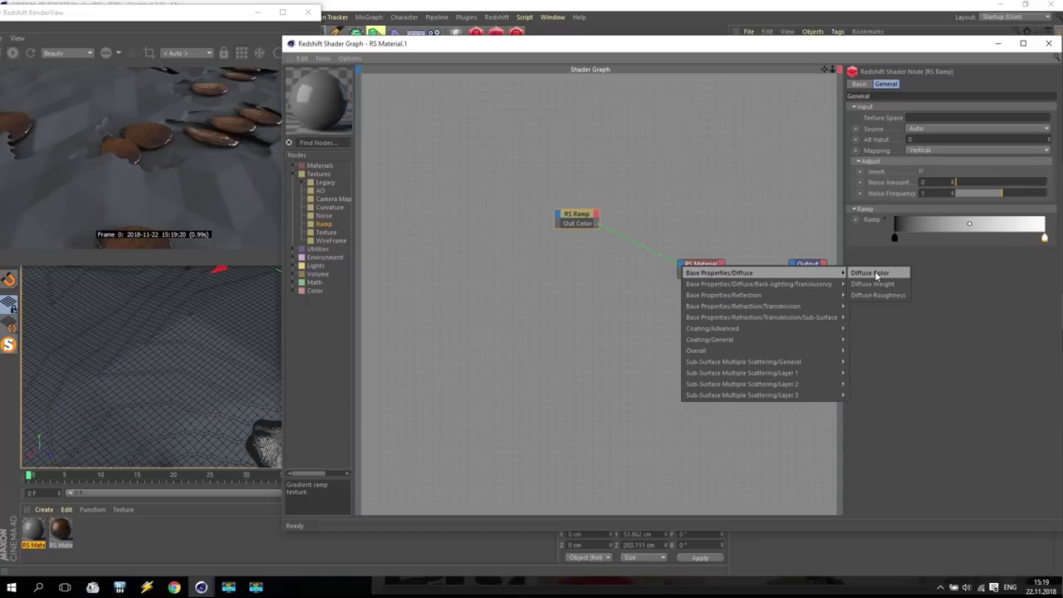
click(877, 274)
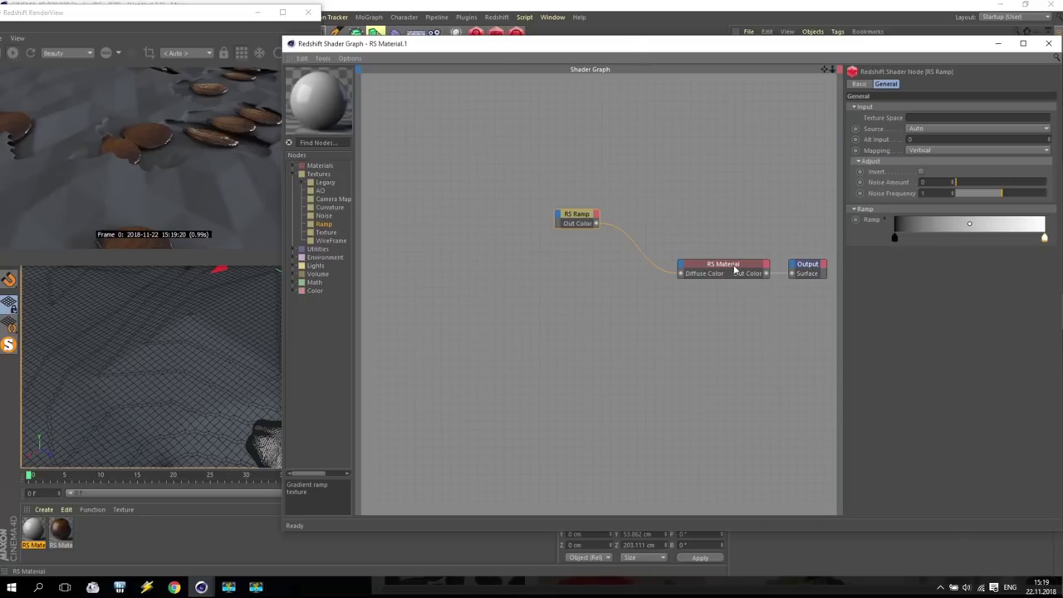
drag(734, 268, 713, 269)
Move the ramp's black knot to about 51% and colour it red with hue 360°, saturation 100% and value 85%
click(579, 213)
drag(895, 239, 971, 240)
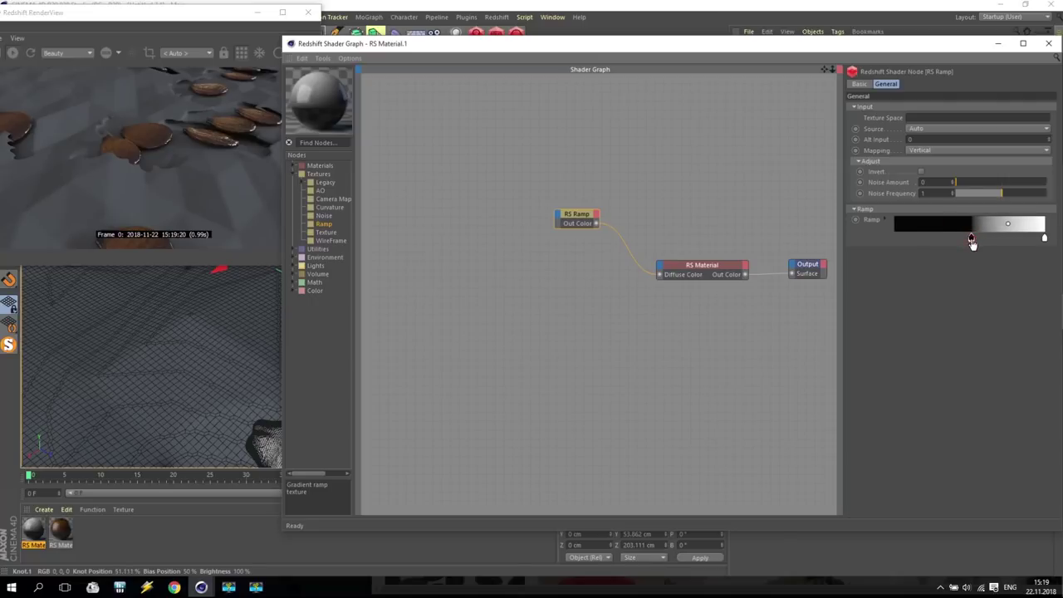
double_click(971, 240)
click(1052, 263)
mouse_move(1034, 275)
mouse_down()
mouse_move(1049, 276)
mouse_move(1029, 279)
mouse_up()
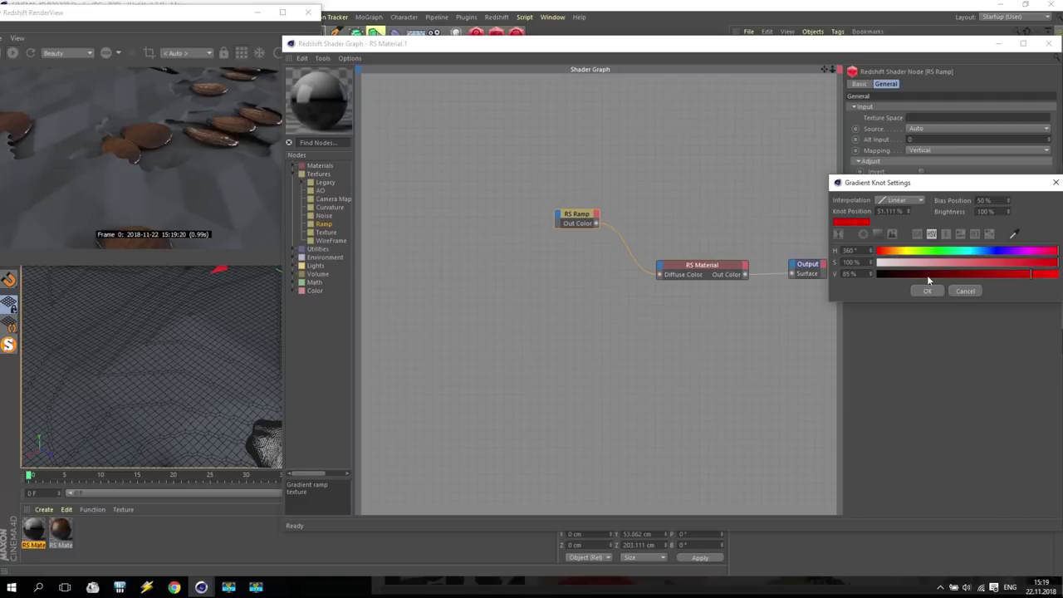
click(928, 292)
Colour the ramp's white end knot light red with hue 360°, saturation 50% and value 100%
double_click(1034, 243)
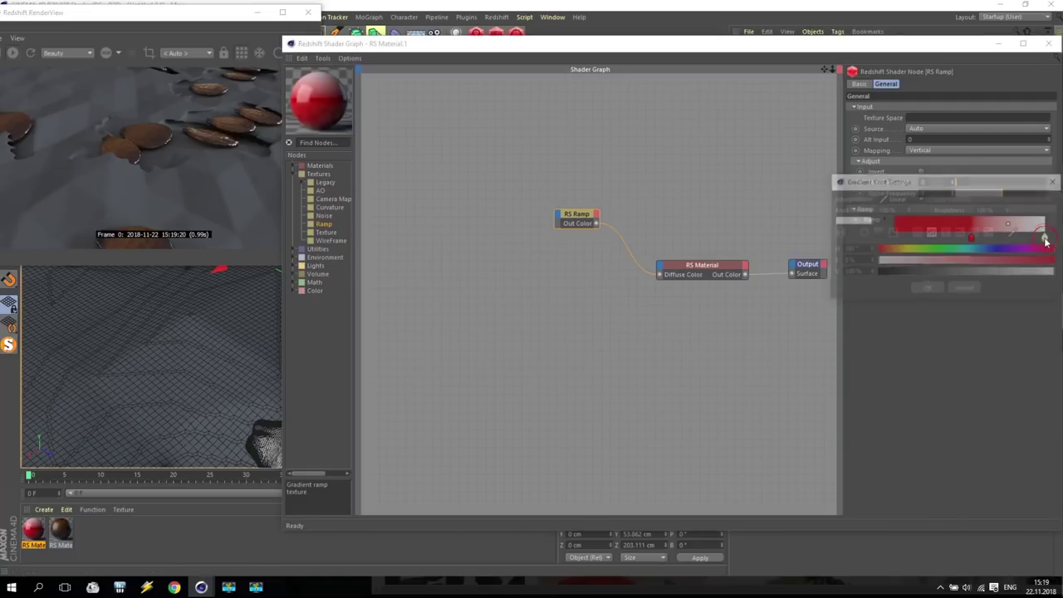
mouse_move(975, 266)
mouse_down()
mouse_move(1056, 261)
mouse_move(976, 265)
mouse_up()
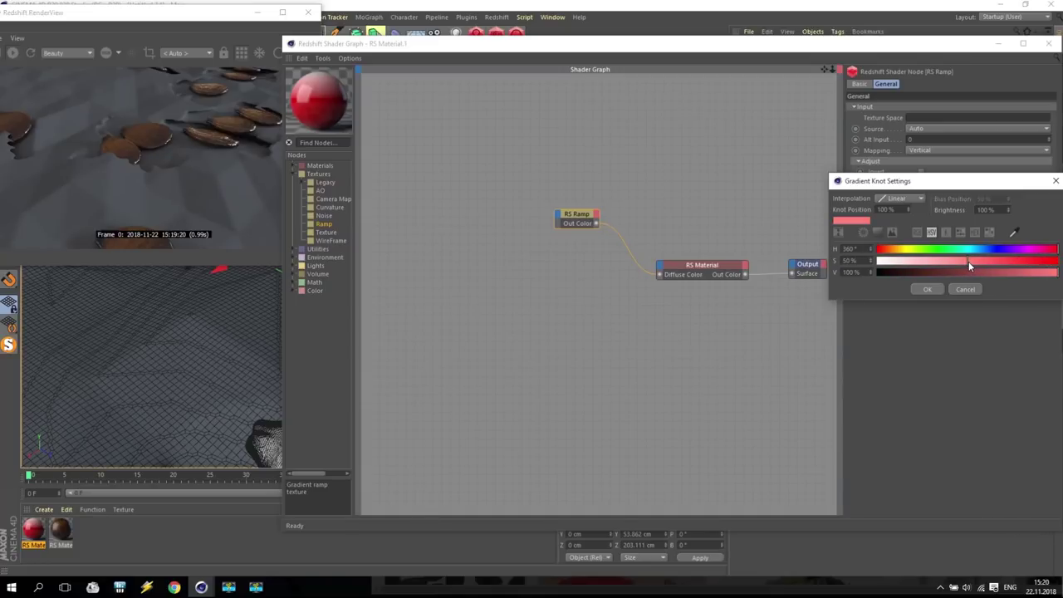
click(929, 289)
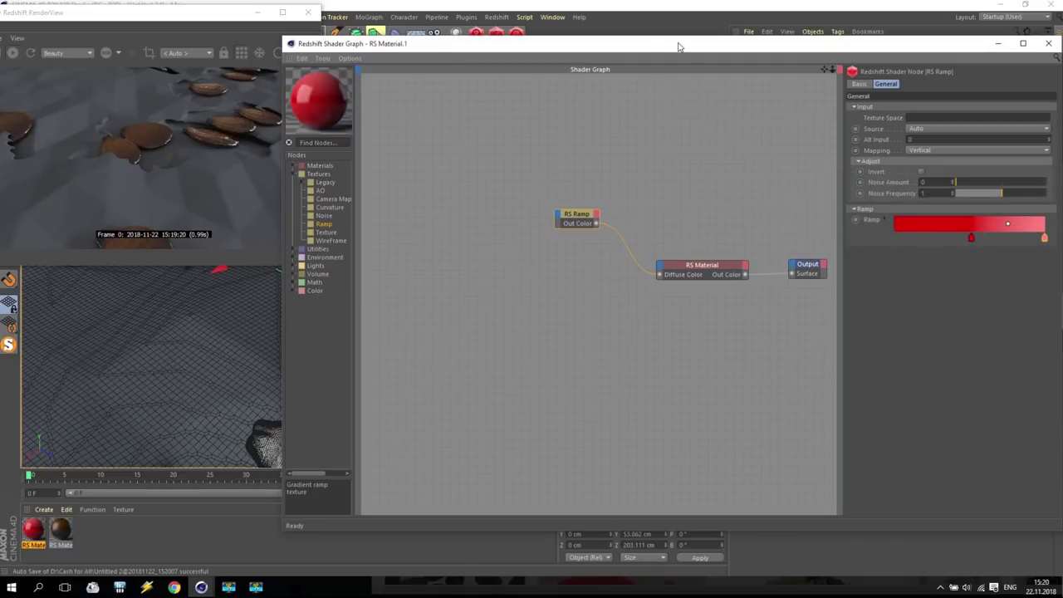
Move the red material's tag from the Watermelon object to the Volume Mesher, shifting the shader graph window aside
drag(688, 46, 686, 131)
click(968, 68)
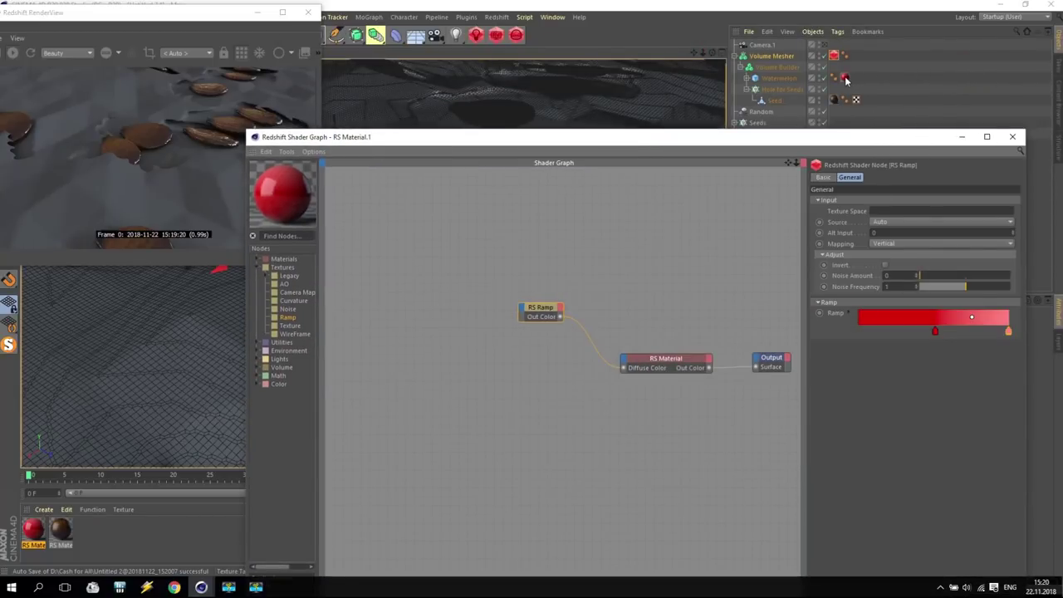
drag(846, 80, 855, 56)
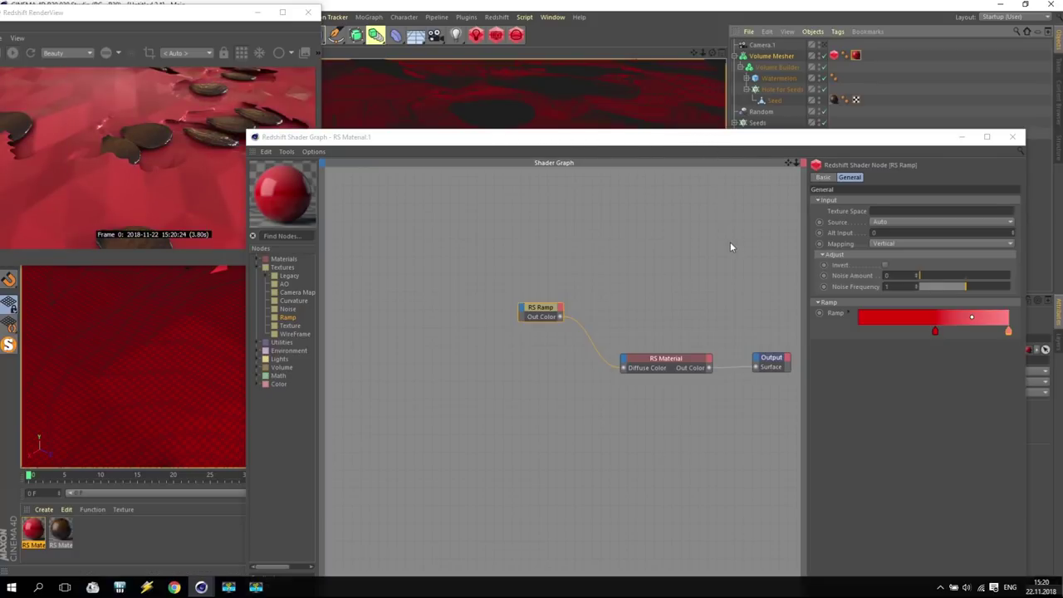
key(F9)
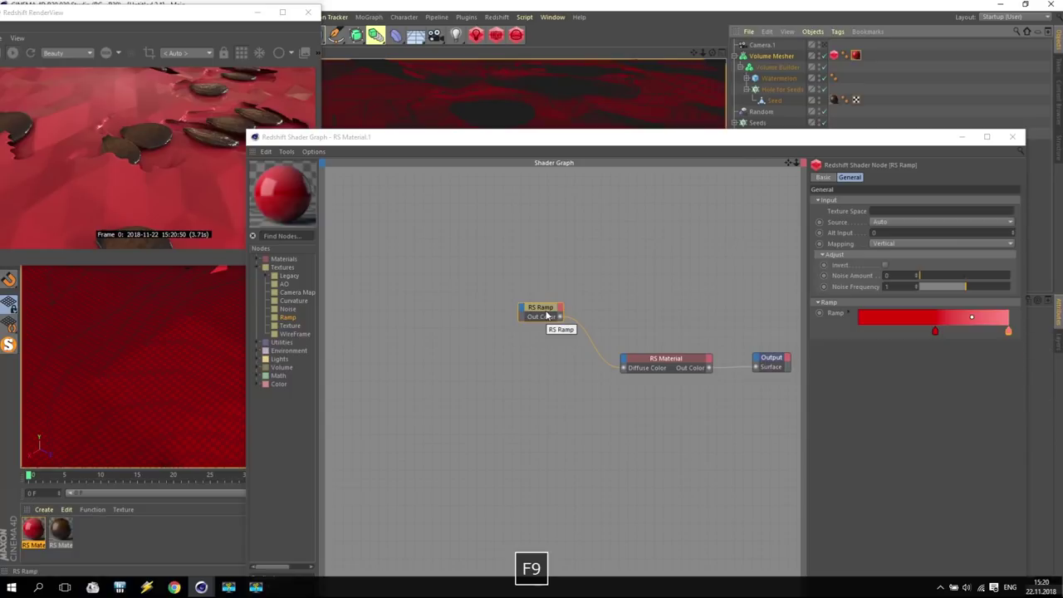
Set the RS Ramp's noise amount to 0.1 and noise frequency to 2
click(542, 310)
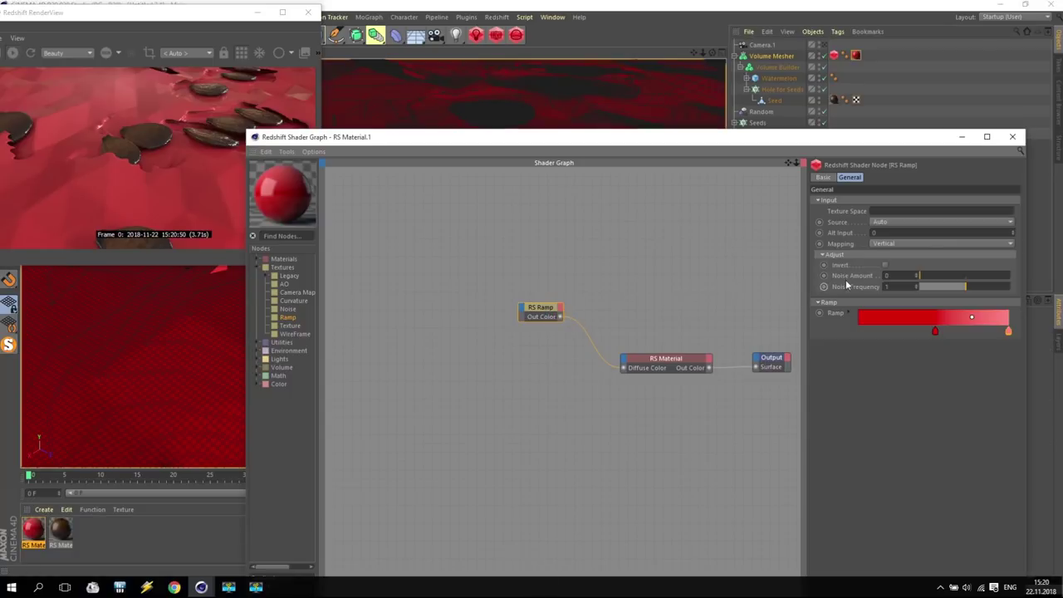
text(1)
key(Return)
text(2)
key(Return)
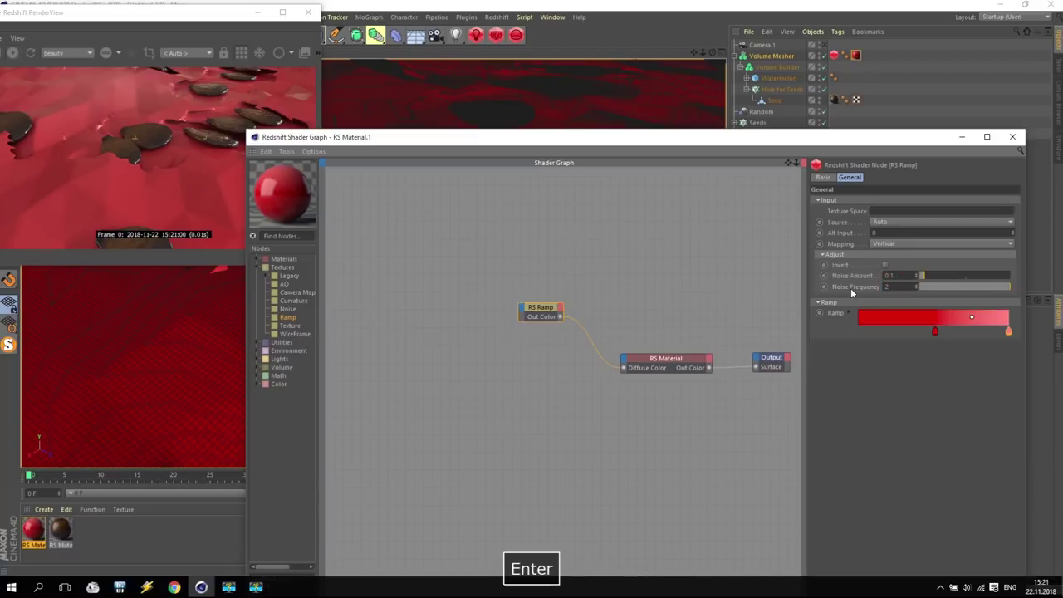
Examine the red ramp colouring over the whole watermelon block in the live render from a wider, angled view
click(707, 55)
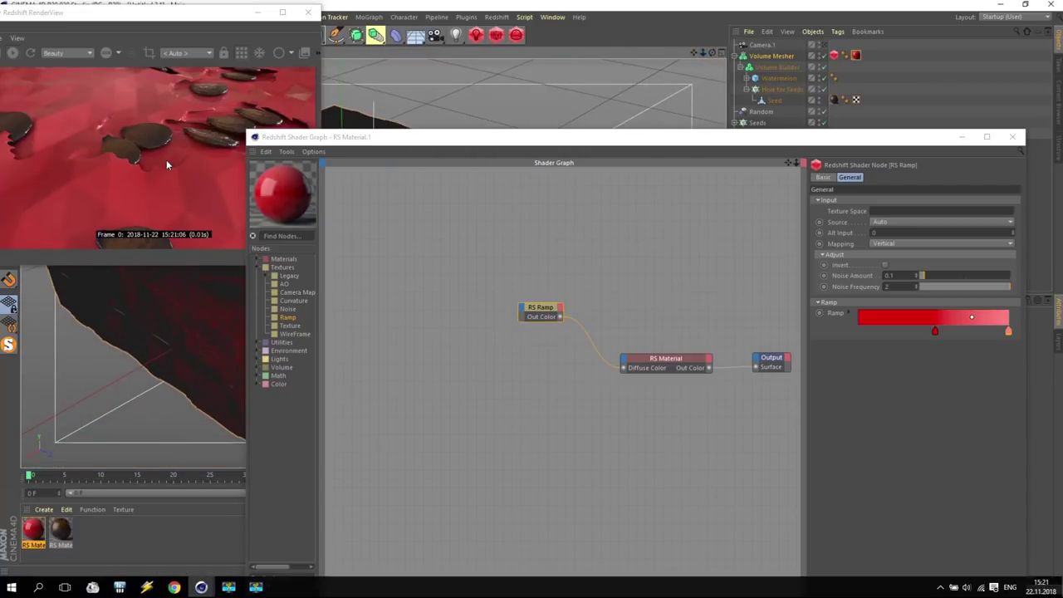
drag(355, 141, 687, 147)
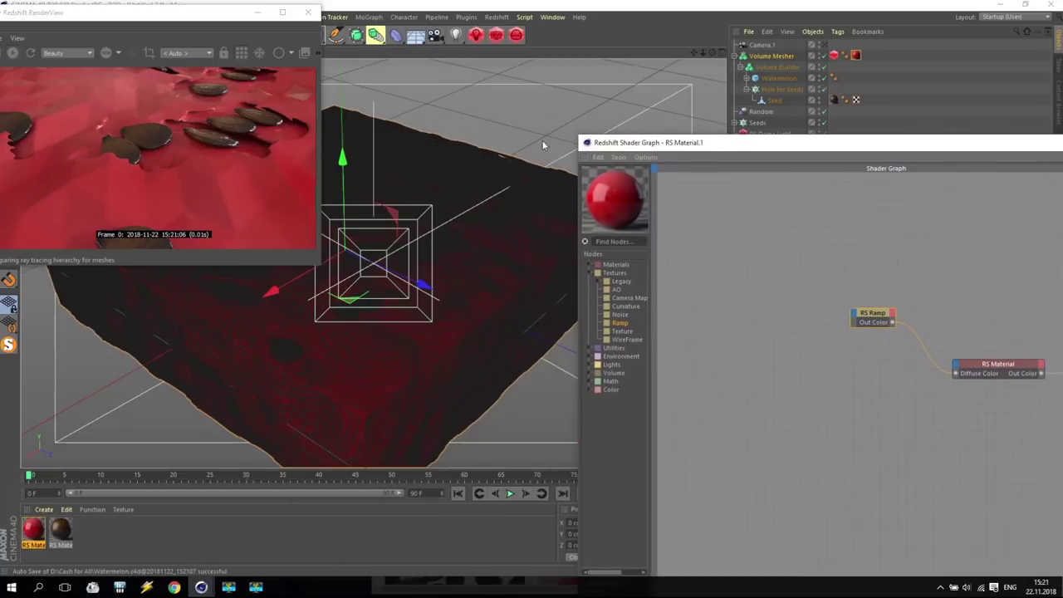
drag(712, 52, 690, 62)
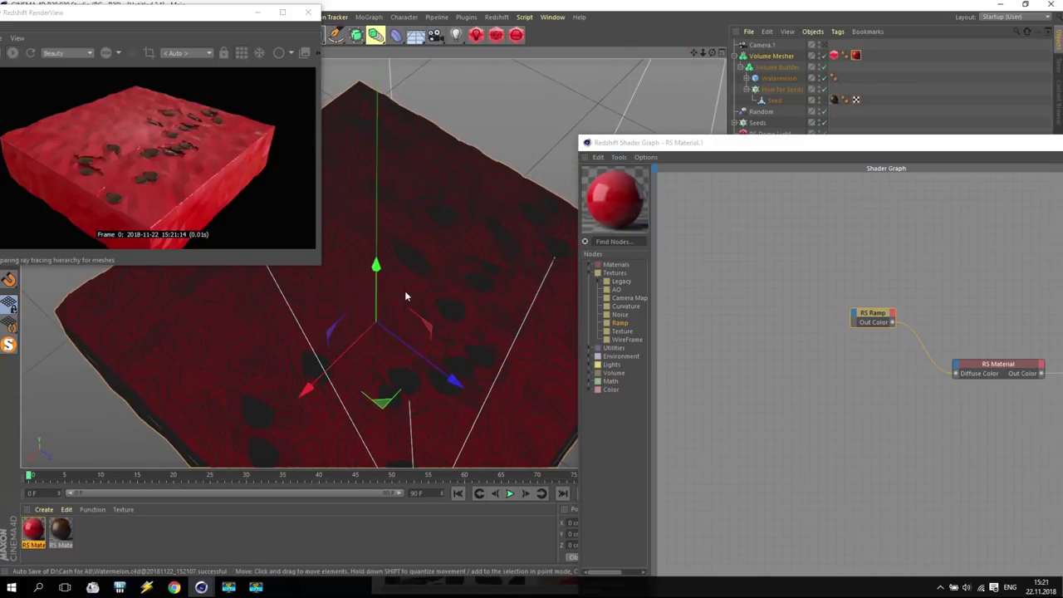
scroll(403, 301, up, 4)
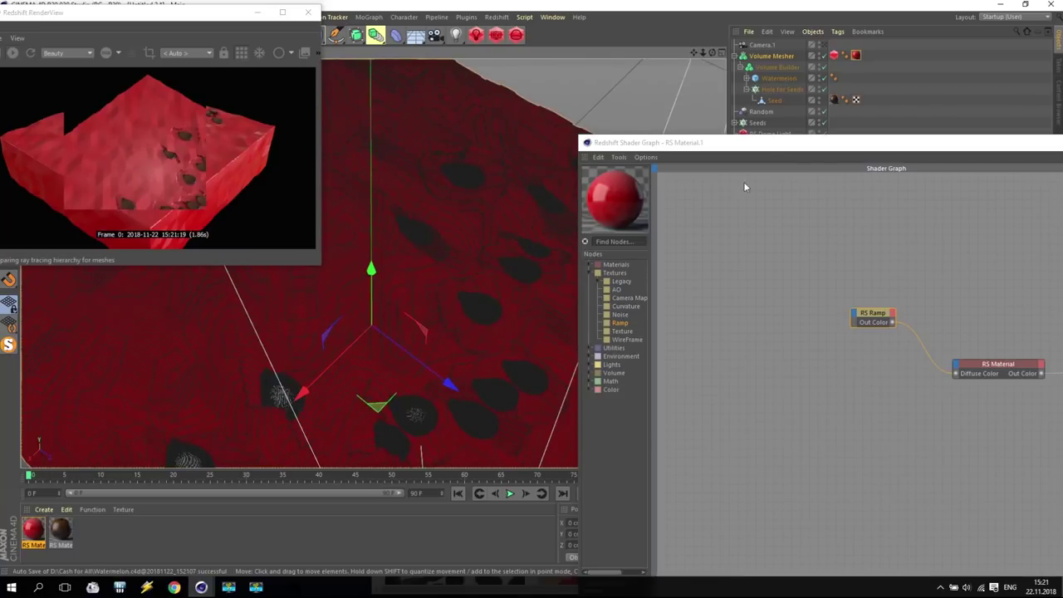
drag(764, 148, 228, 125)
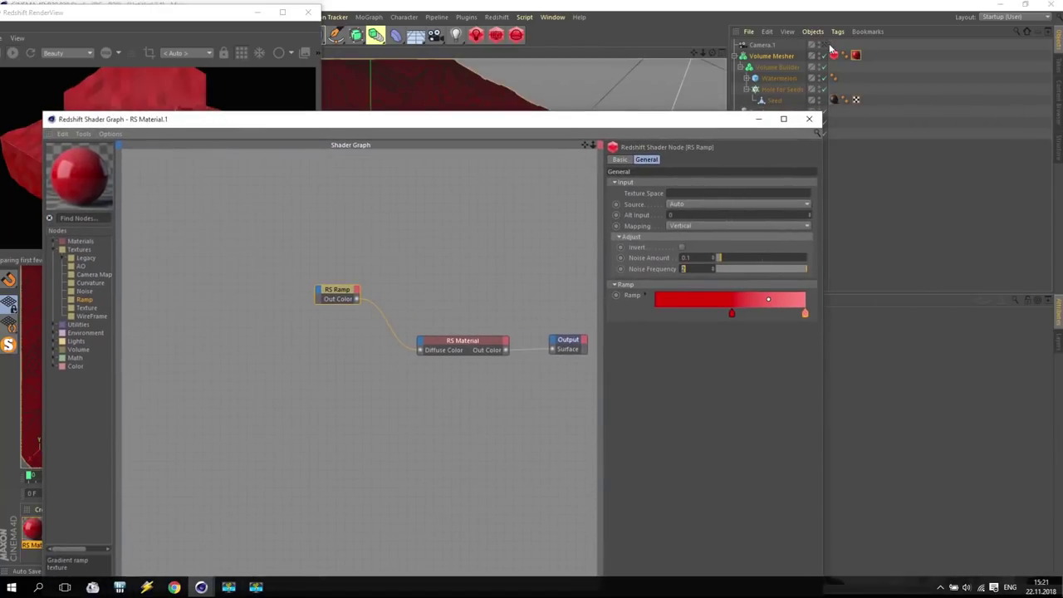
drag(512, 122, 729, 106)
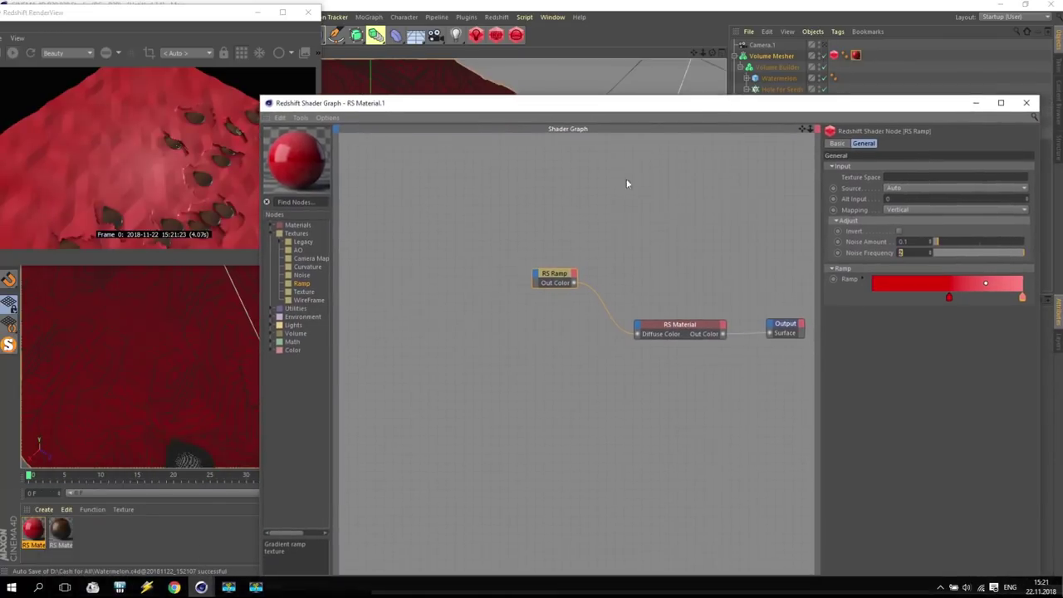
Set the RS Material's coating weight to 1 and coating IOR to 1.33, and look through Camera.1 again
click(664, 329)
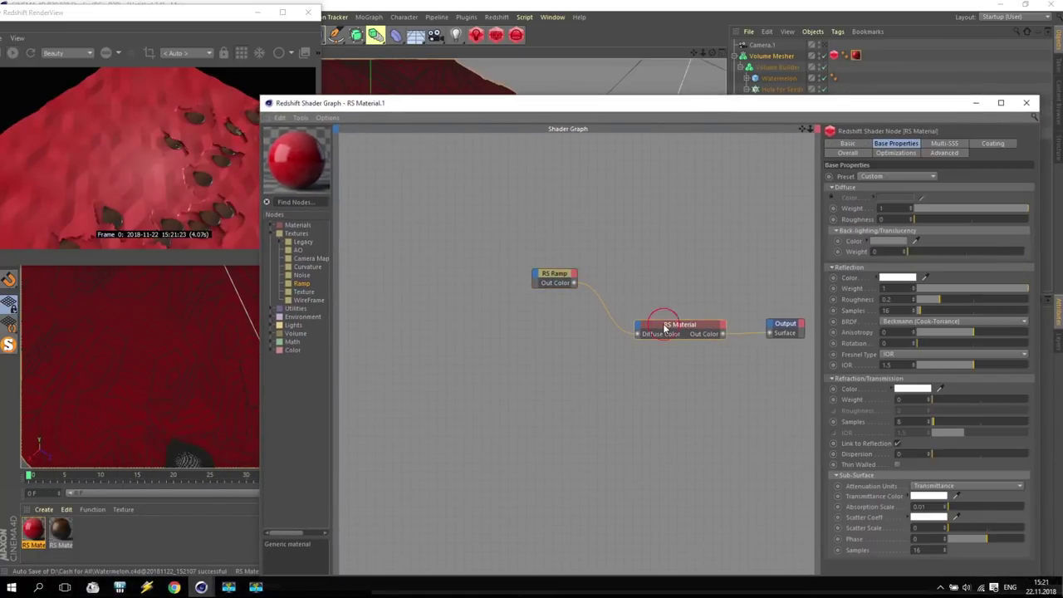
click(987, 145)
click(910, 144)
click(993, 145)
drag(922, 201, 1029, 199)
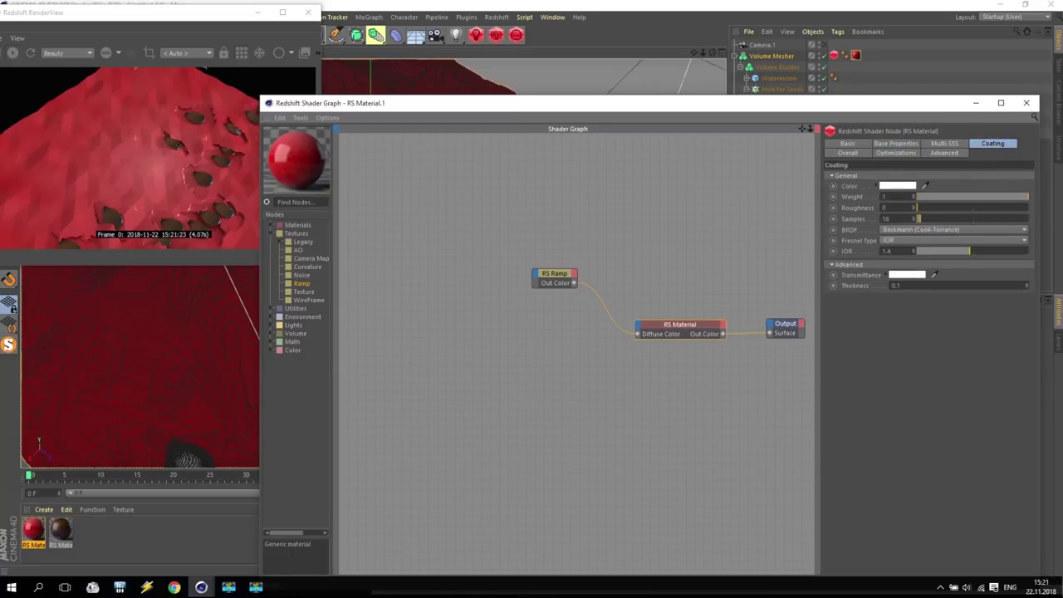
click(887, 250)
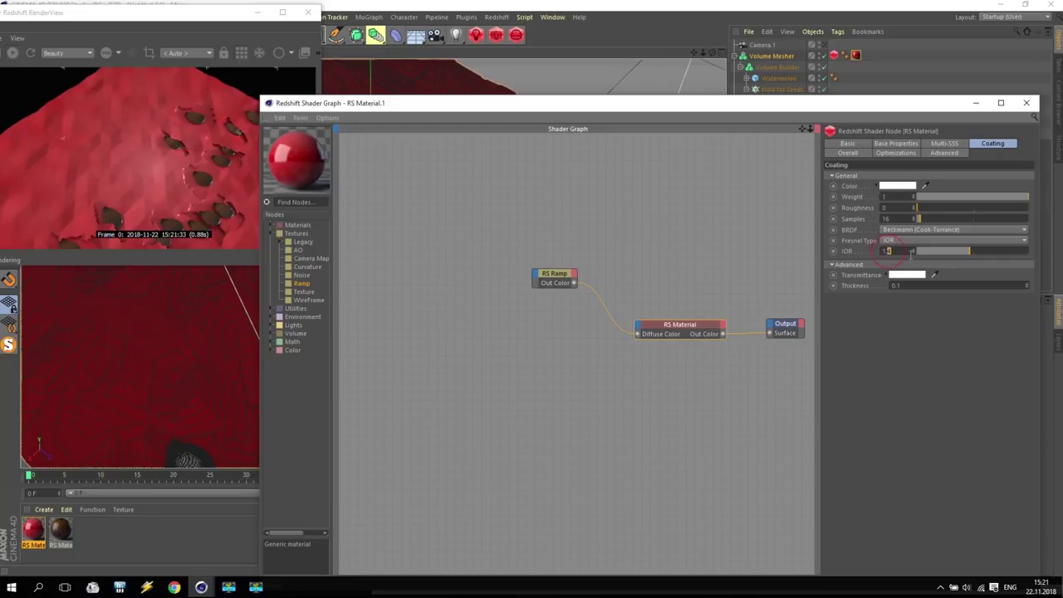
text(33)
key(Return)
click(824, 45)
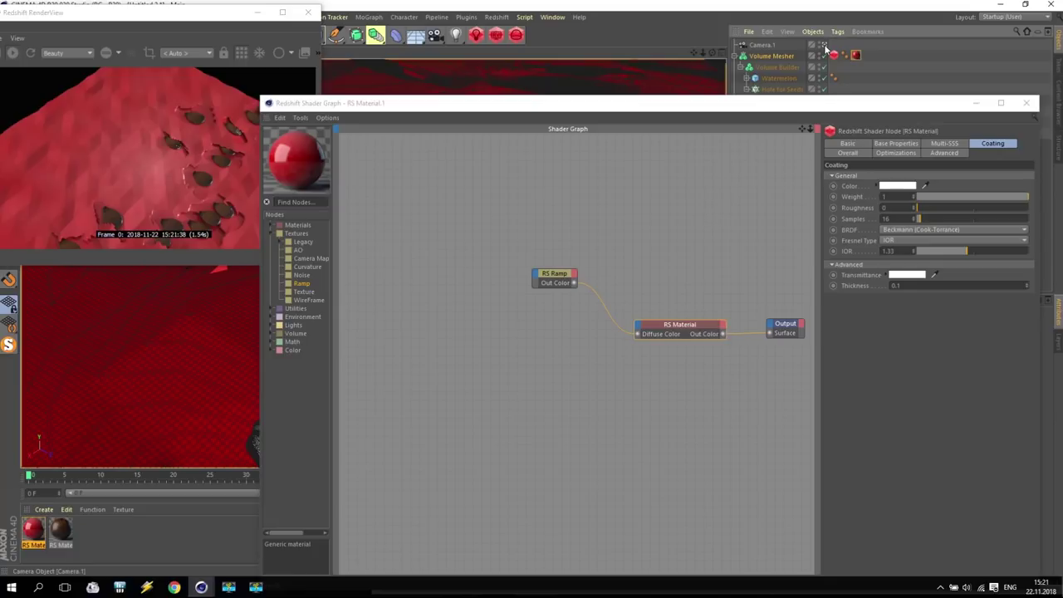
Add a Noise node feeding a Color Correct node's Input, and connect the Color Correct's Out Color to the Output's Surface
drag(700, 101, 725, 19)
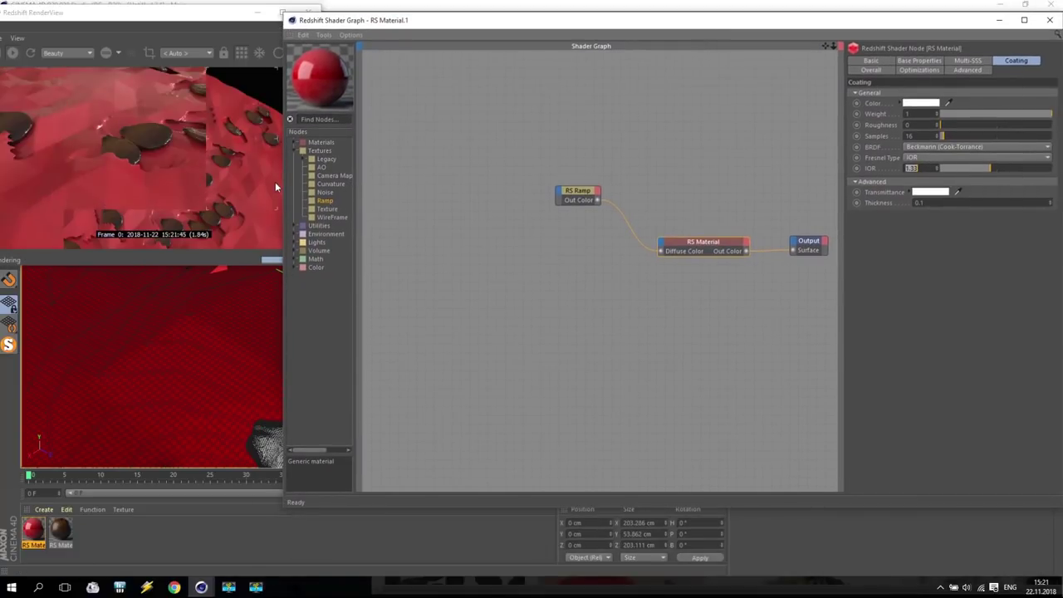
drag(324, 192, 445, 235)
click(298, 267)
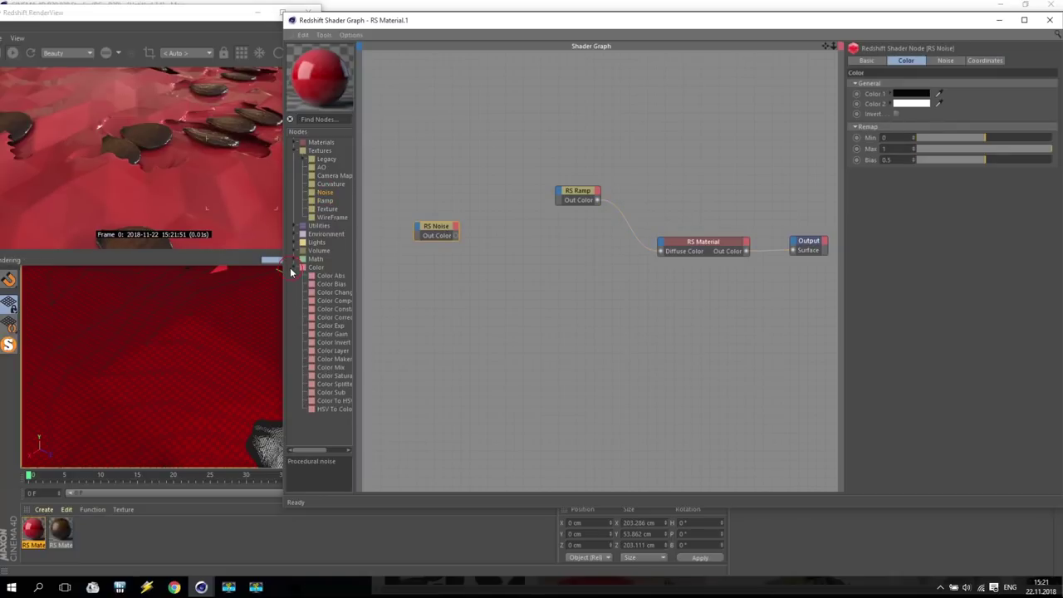
click(333, 300)
click(333, 303)
drag(357, 293, 455, 301)
drag(466, 236, 464, 281)
drag(801, 277, 804, 253)
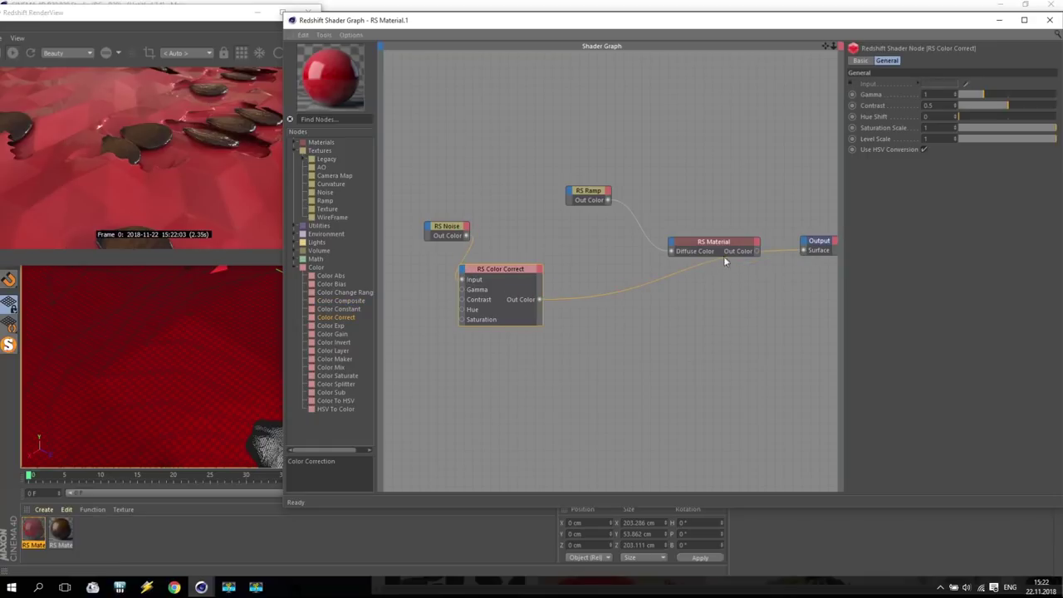
Disable the Seeds cloner and reopen the watermelon material's shader graph
click(999, 19)
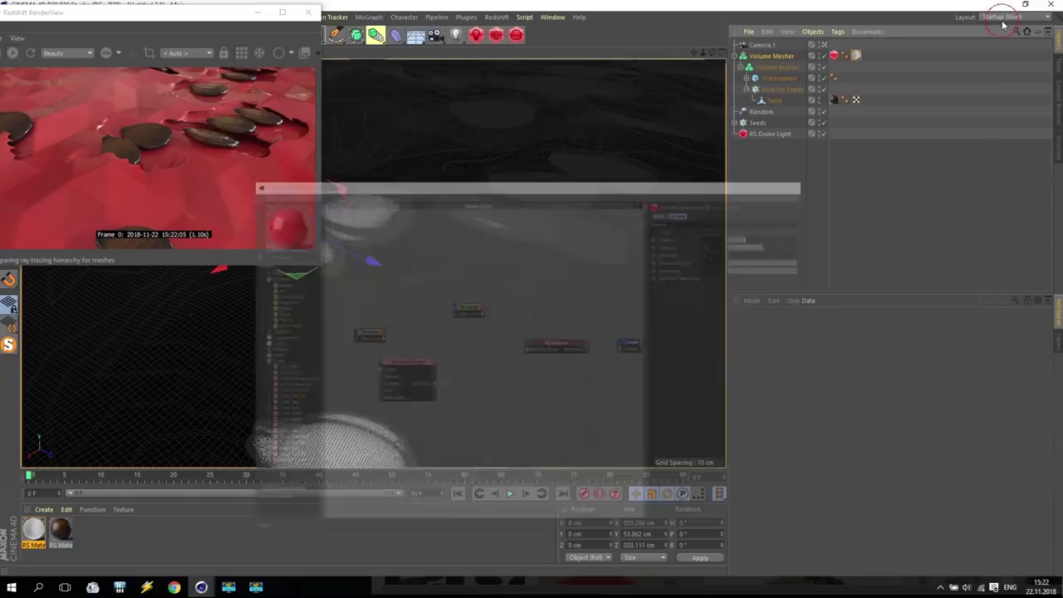
alt+click(821, 125)
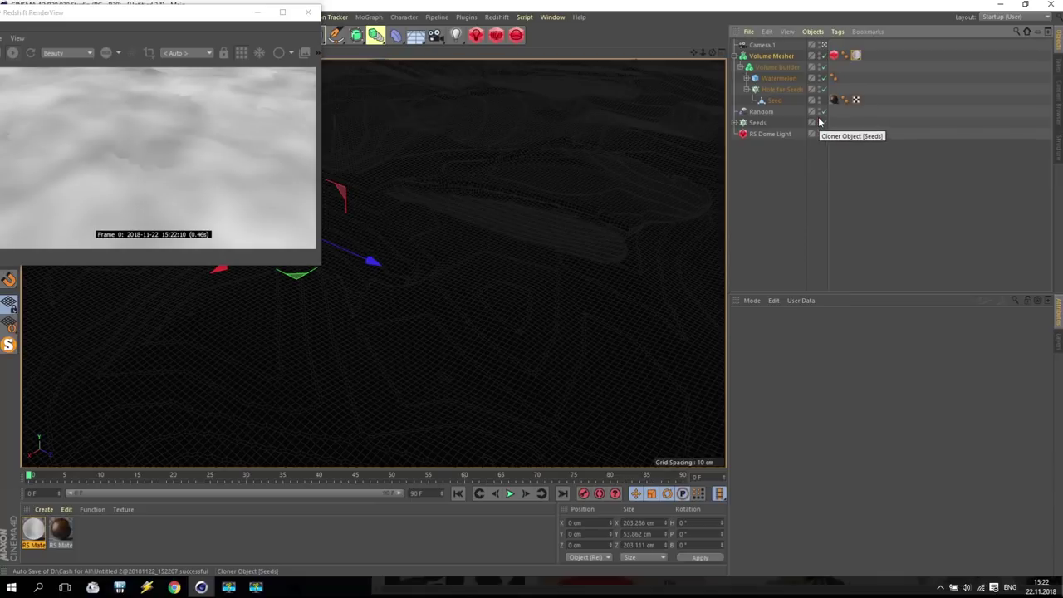
double_click(35, 529)
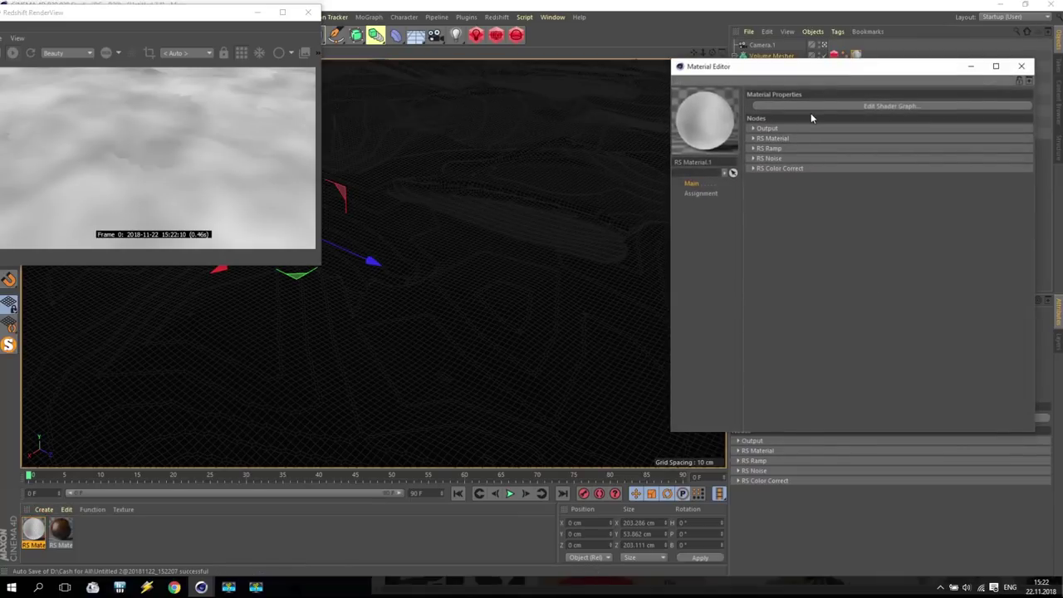
click(889, 105)
Set the overall scale of the RS Noise node's coordinates to 0.5
click(449, 236)
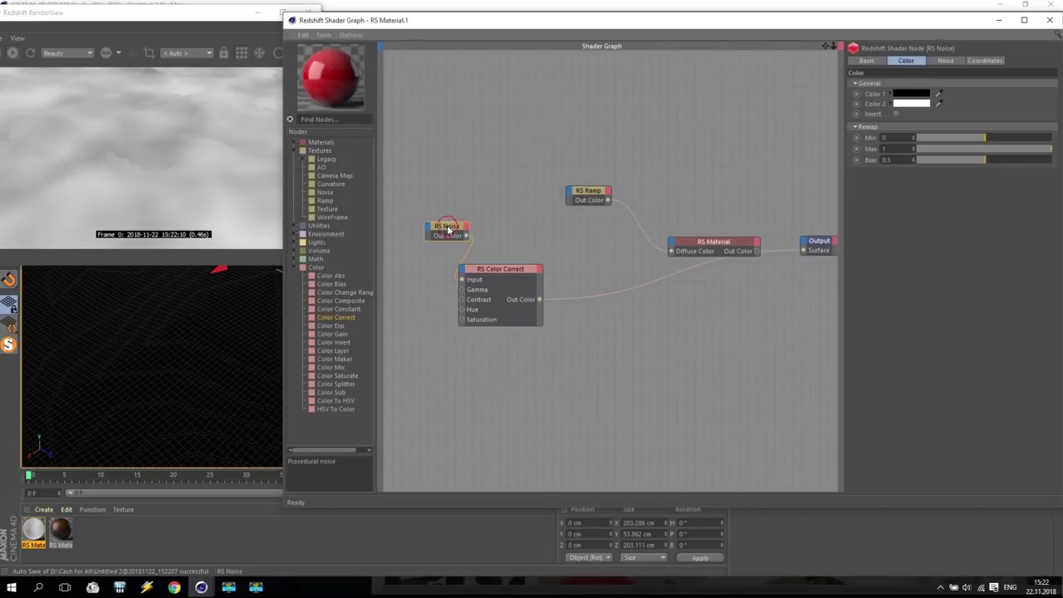
click(984, 60)
click(937, 115)
text(0.5)
key(Return)
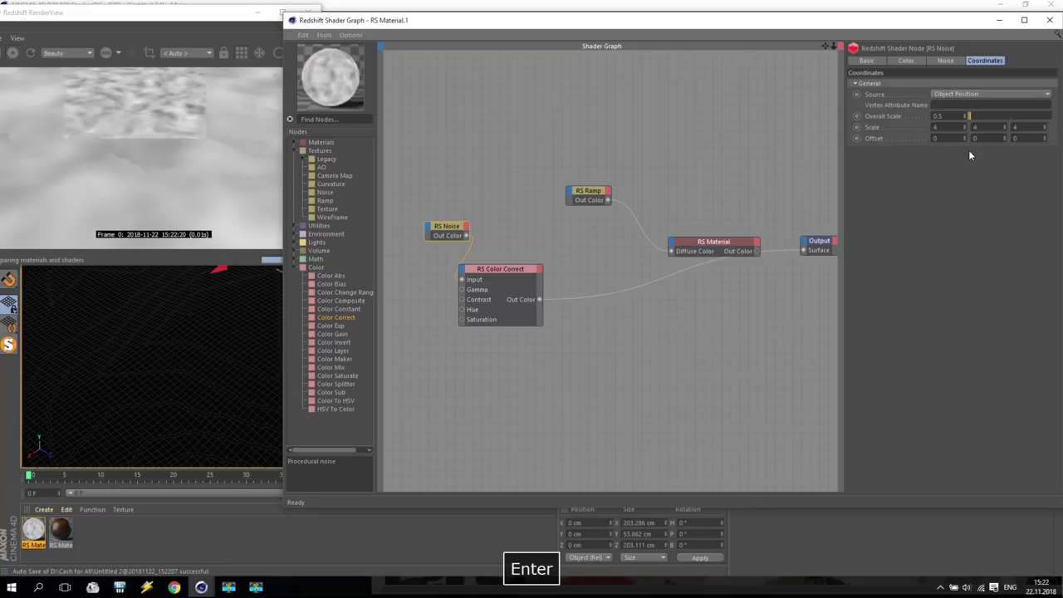
Set the contrast of the RS Color Correct node to 0.95
click(497, 270)
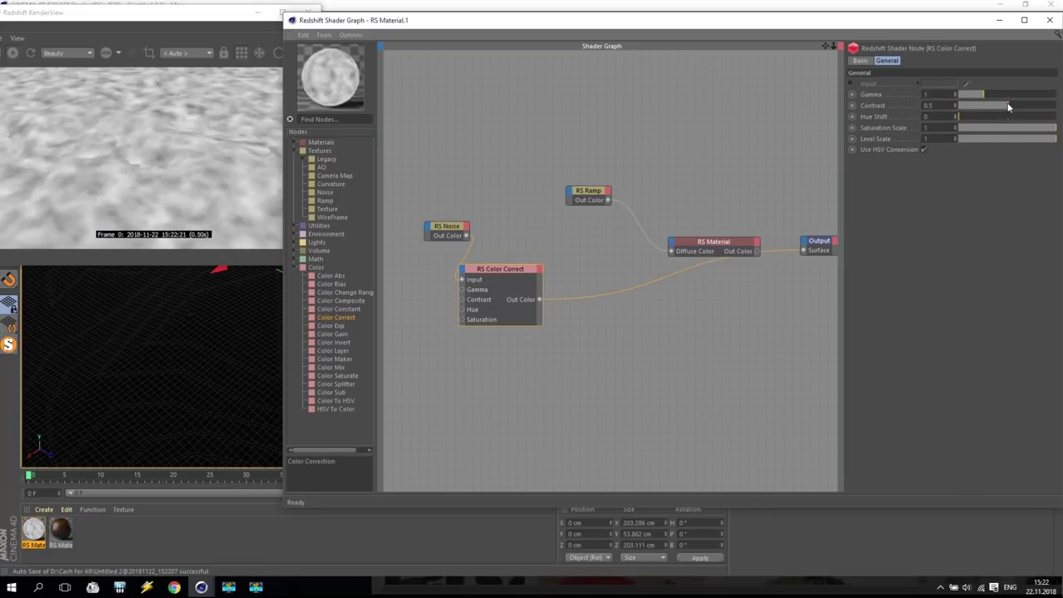
drag(1020, 106, 1055, 112)
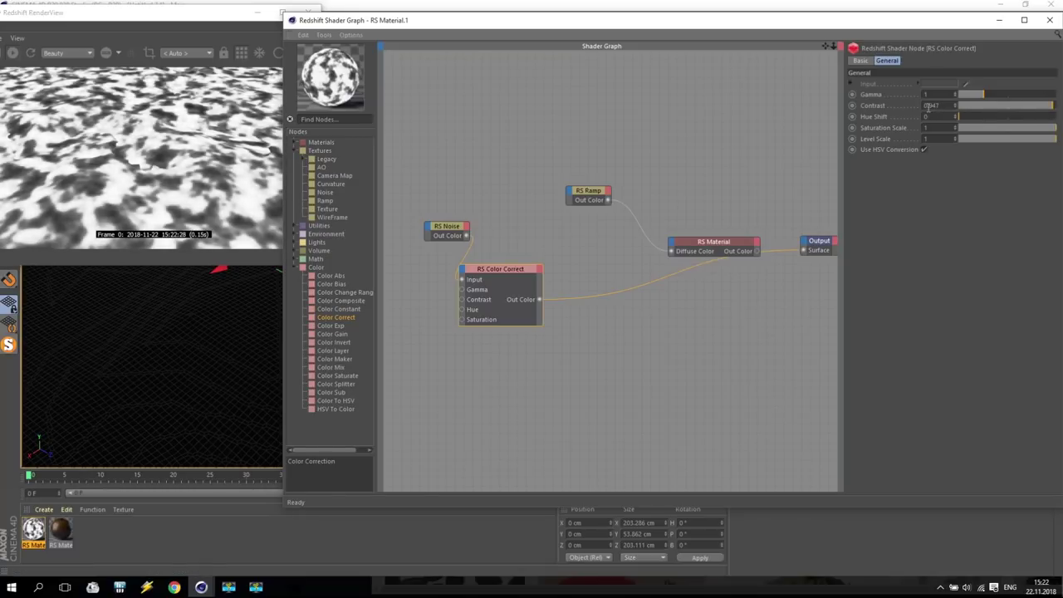
key(BackSpace)
text(5)
key(Return)
Connect the Color Correct's Out Color to the RS Material's Coat Weight, and the RS Material's Out Color to the Output's Surface
click(423, 209)
mouse_move(502, 279)
mouse_down()
mouse_move(508, 264)
mouse_move(495, 276)
mouse_move(672, 248)
mouse_up()
mouse_move(698, 257)
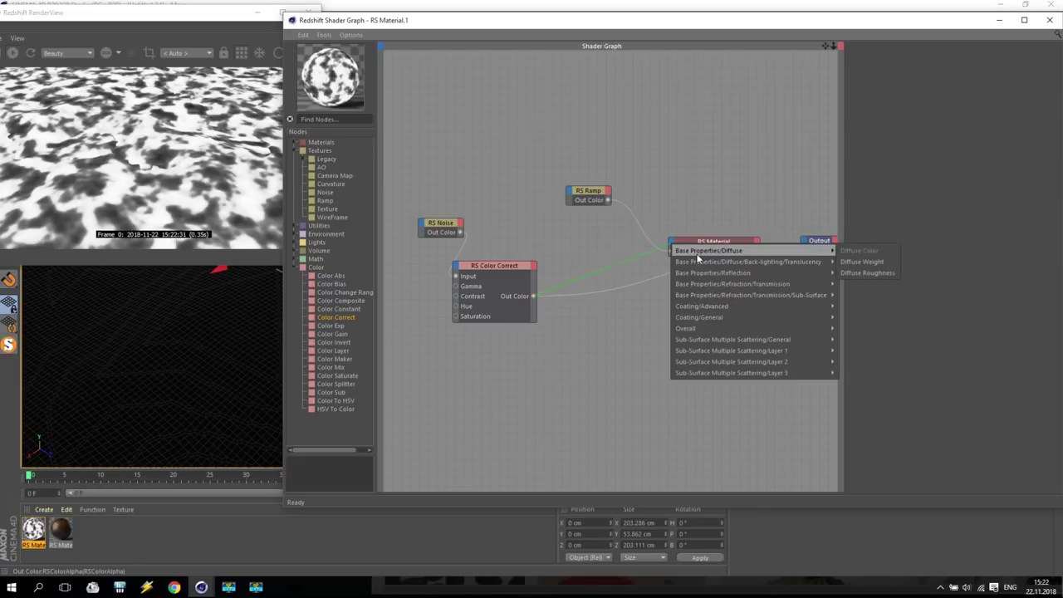
mouse_move(687, 319)
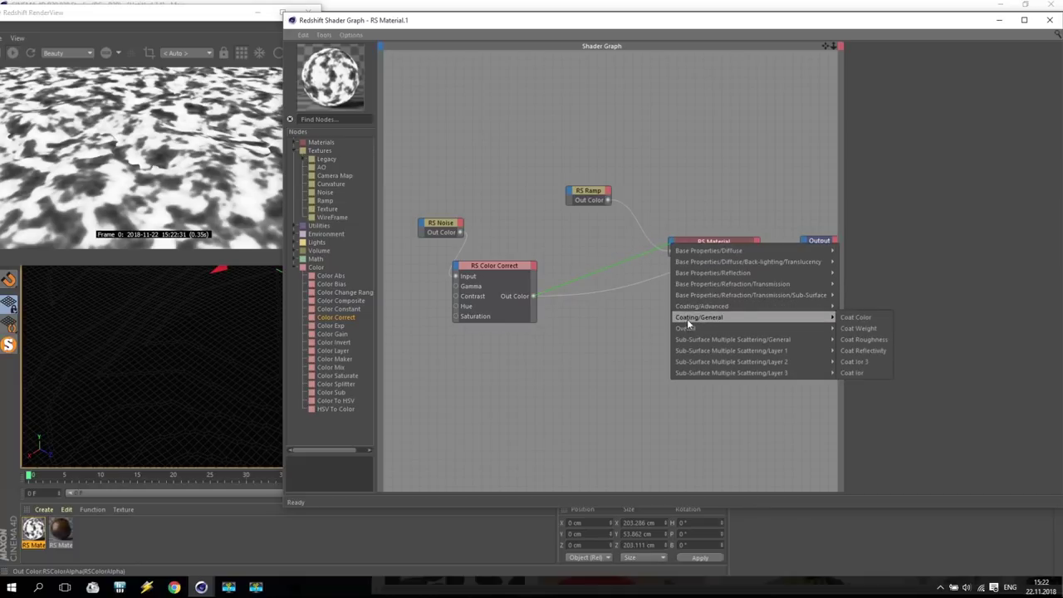
click(874, 328)
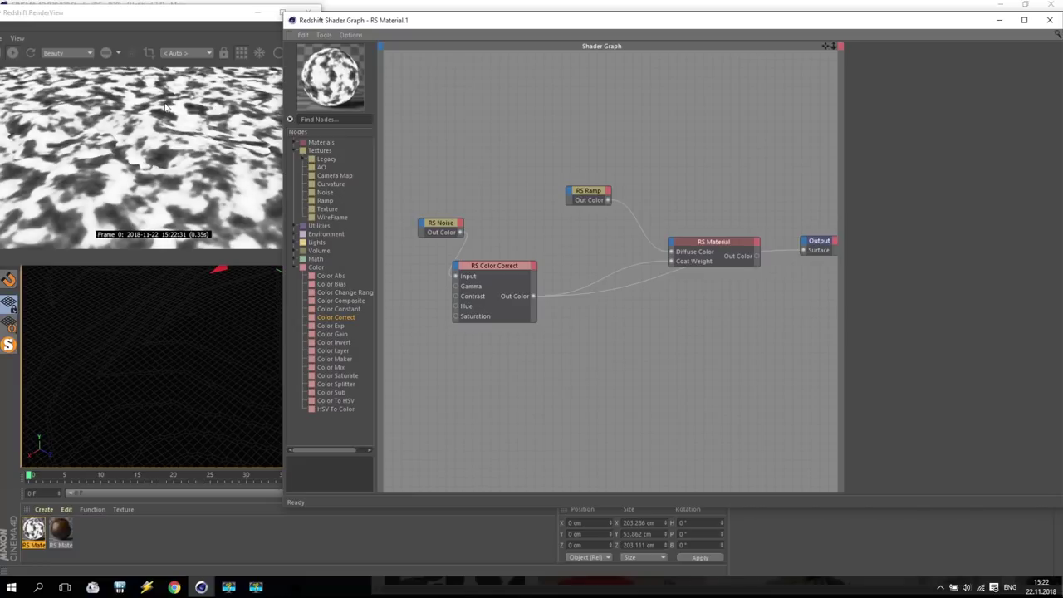
drag(756, 255, 803, 250)
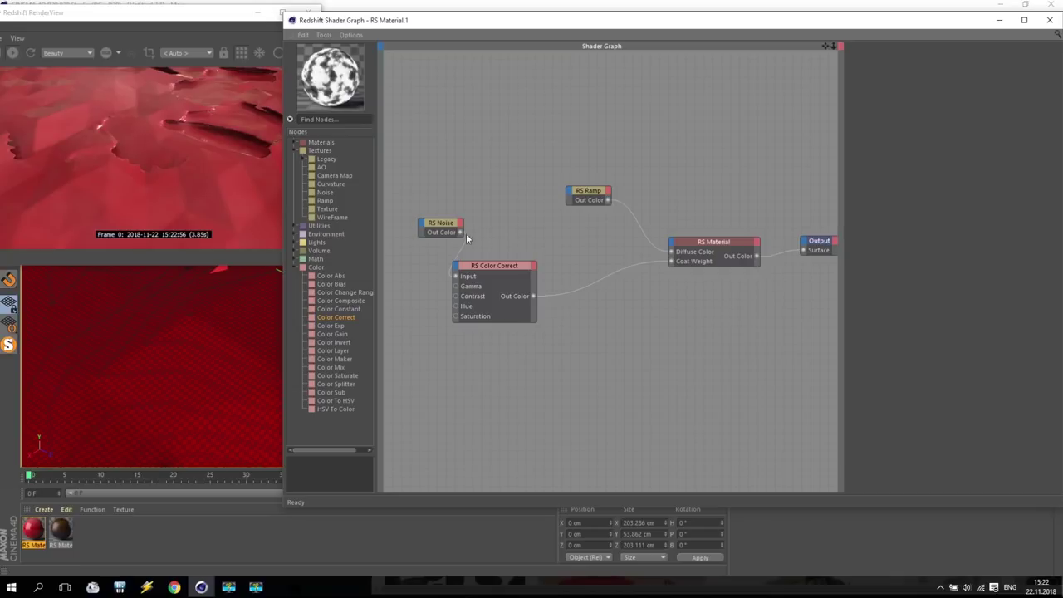
Line up the RS Color Correct node beside RS Noise, and add an RS Displacement and a second RS Noise node below
drag(496, 267, 517, 224)
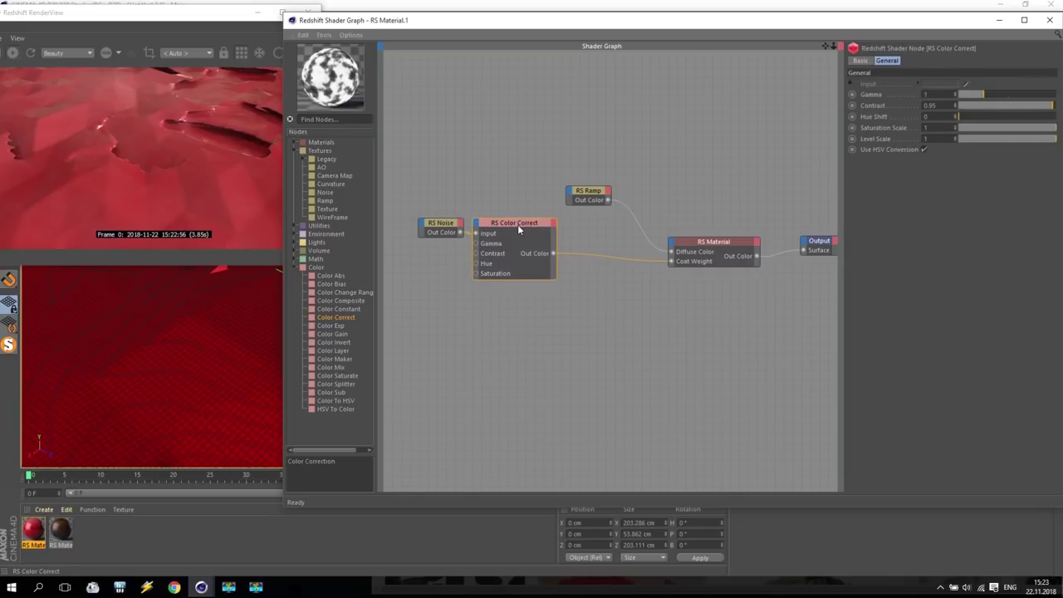
key(F9)
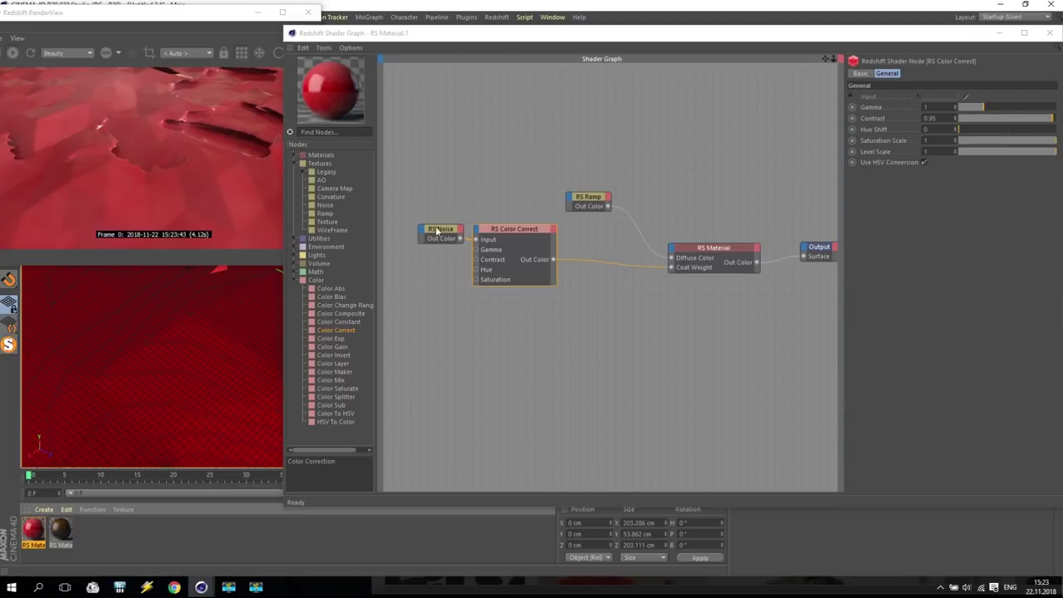
click(302, 239)
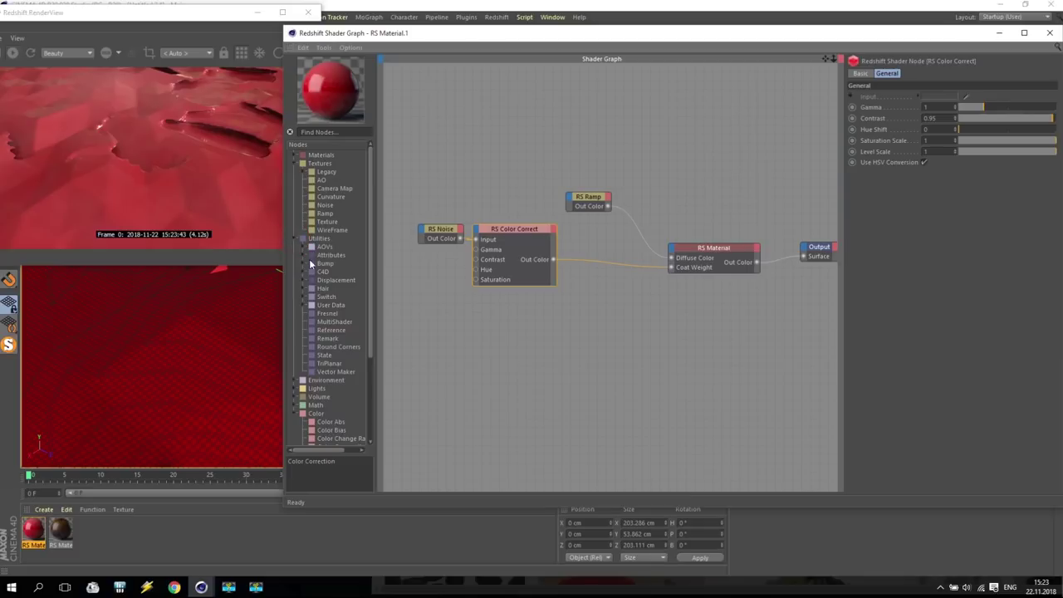
click(305, 280)
drag(353, 289, 615, 361)
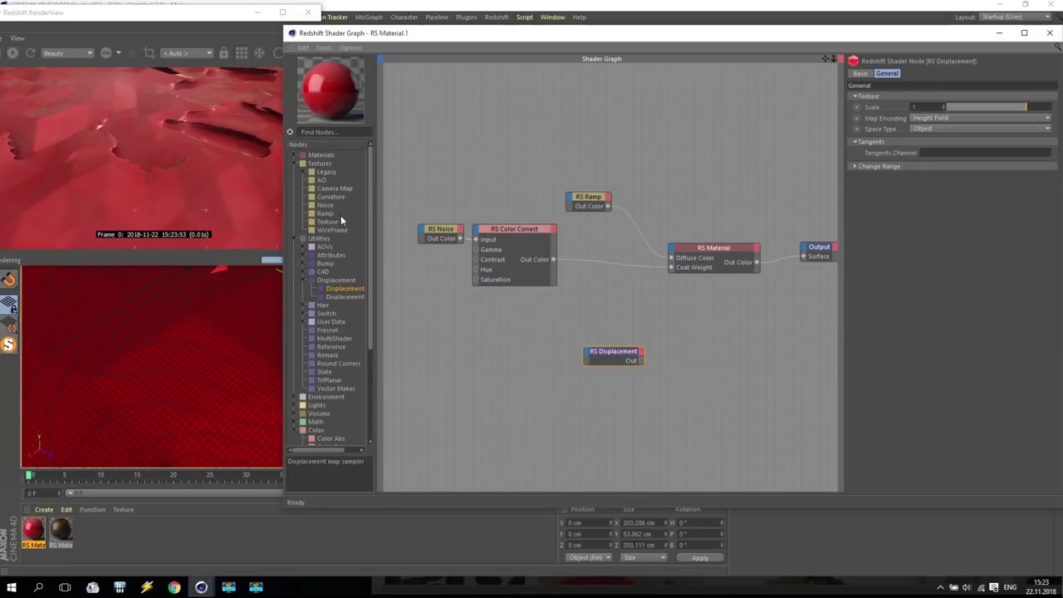
drag(322, 207, 498, 329)
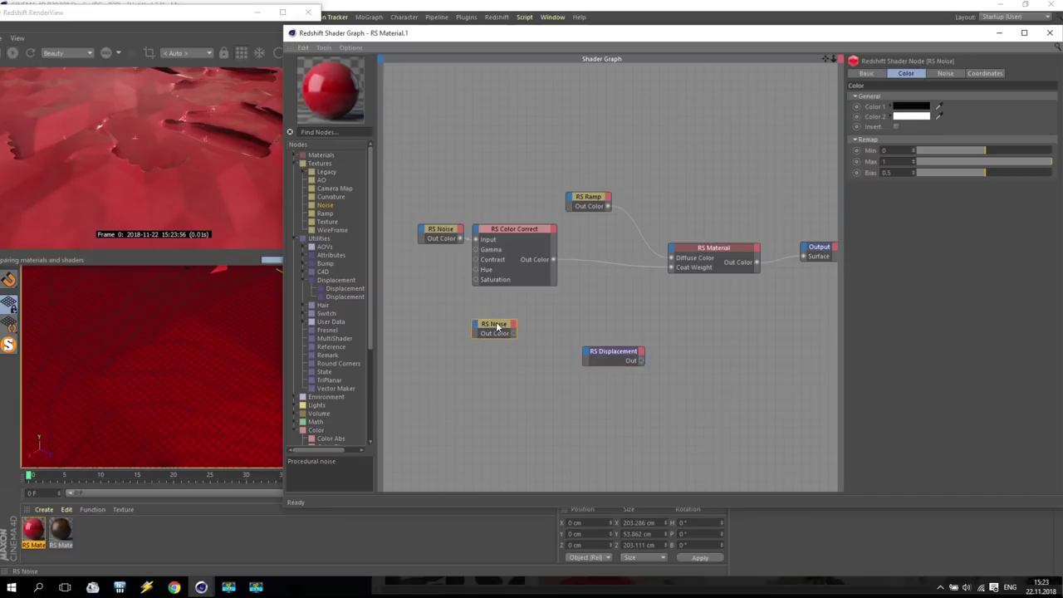
Set the new RS Noise node's noise type to Cell
click(945, 73)
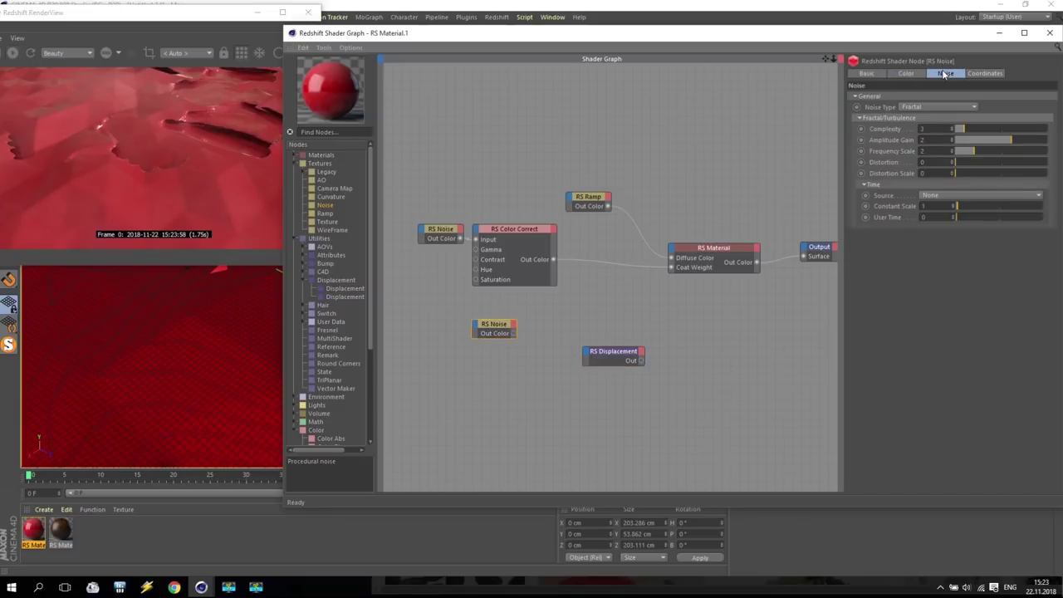
click(917, 109)
click(921, 141)
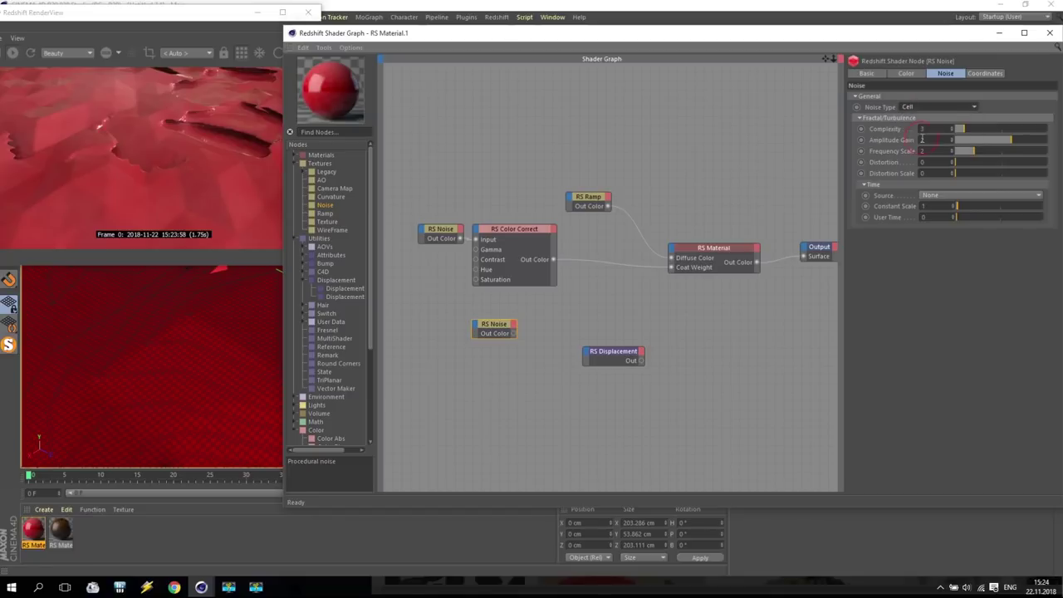
Preview the new RS Noise through the Output's Surface and set its coordinates' overall scale to 10
click(978, 74)
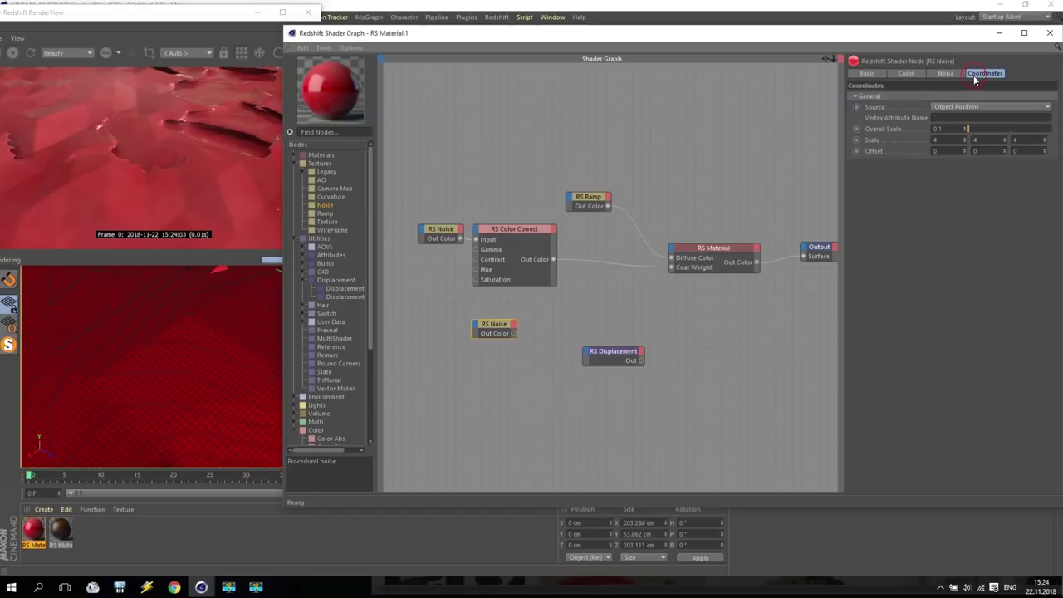
click(514, 333)
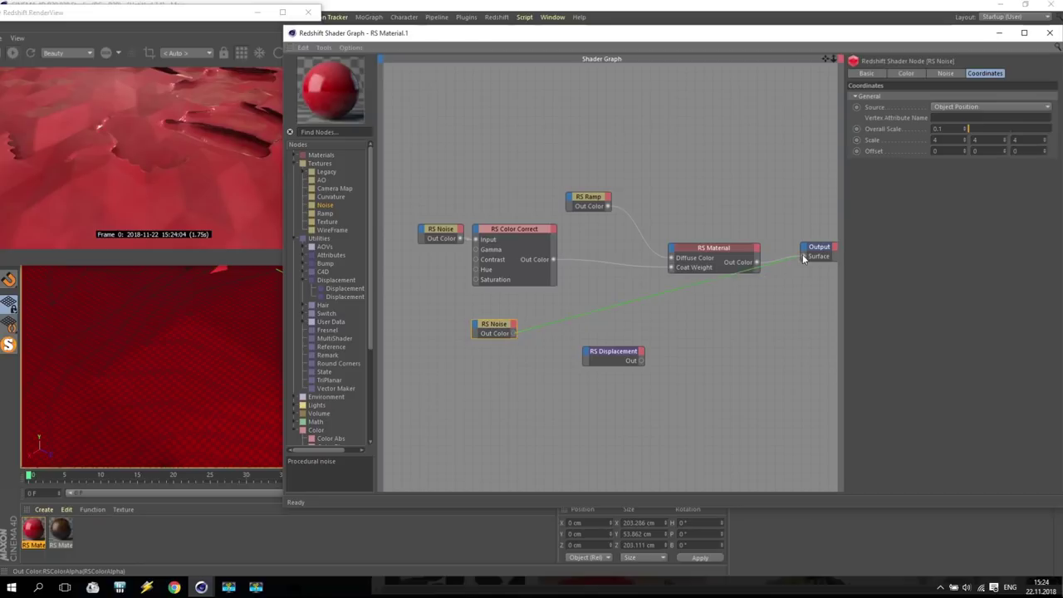
drag(803, 260, 803, 259)
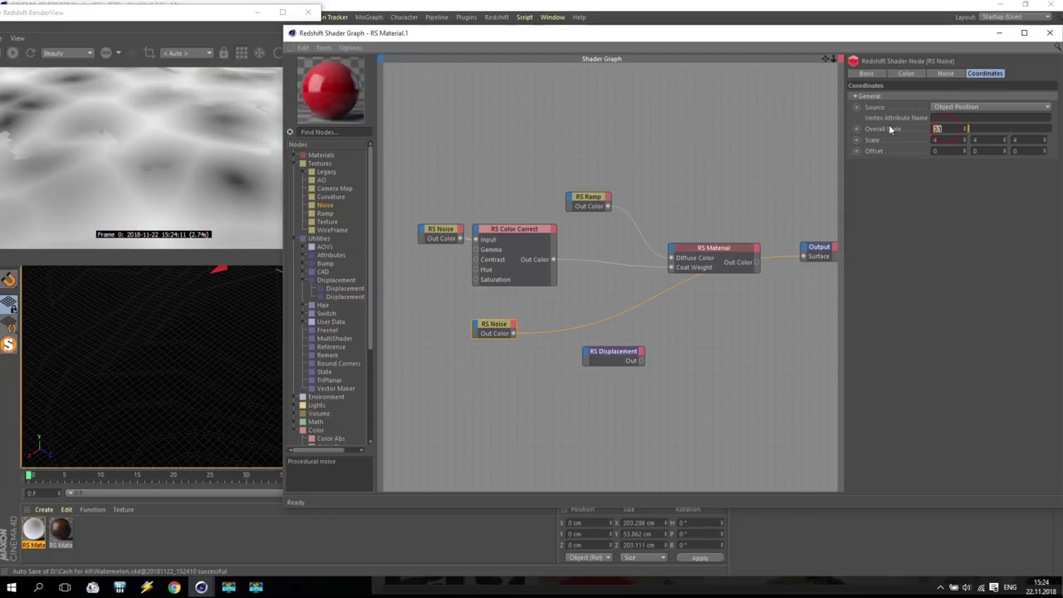
text(10)
key(Return)
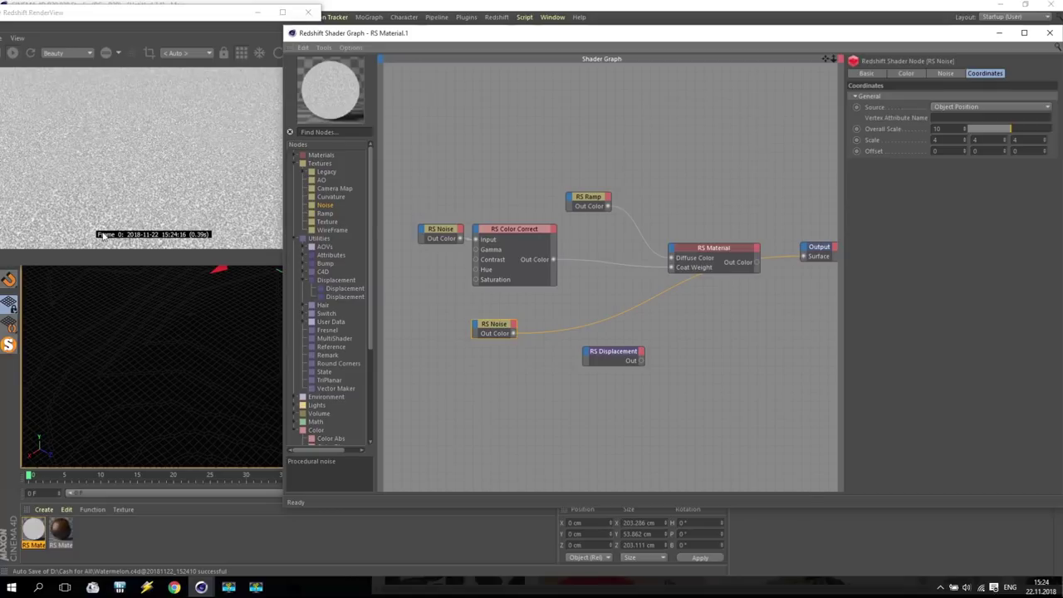
Connect the new RS Noise to the RS Displacement's Tex Map, and the RS Displacement's Out to the Output's Displacement
drag(500, 329, 604, 355)
mouse_move(599, 370)
click(652, 373)
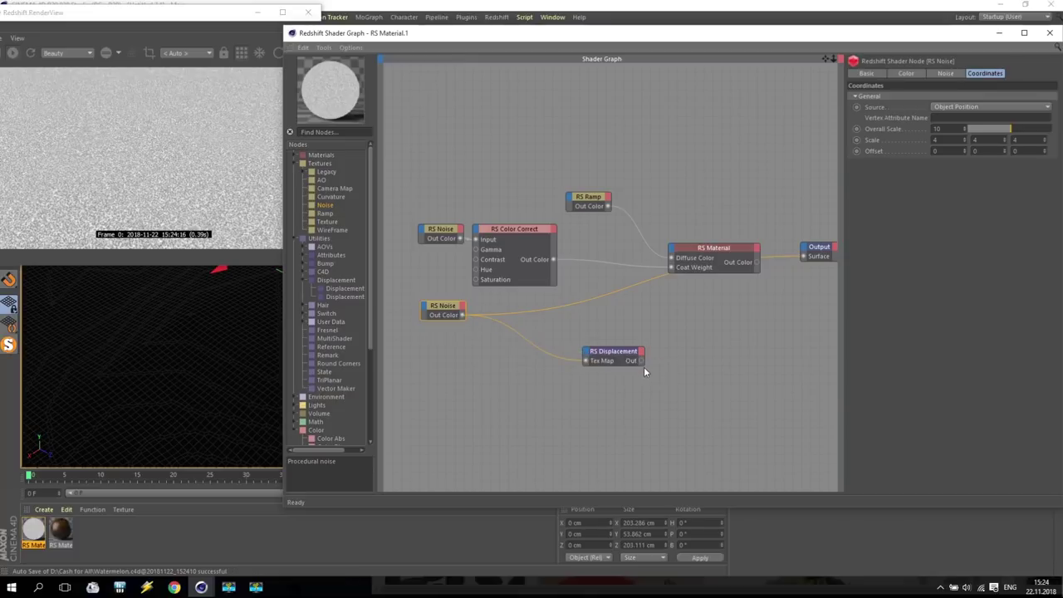
drag(640, 360, 806, 250)
click(819, 258)
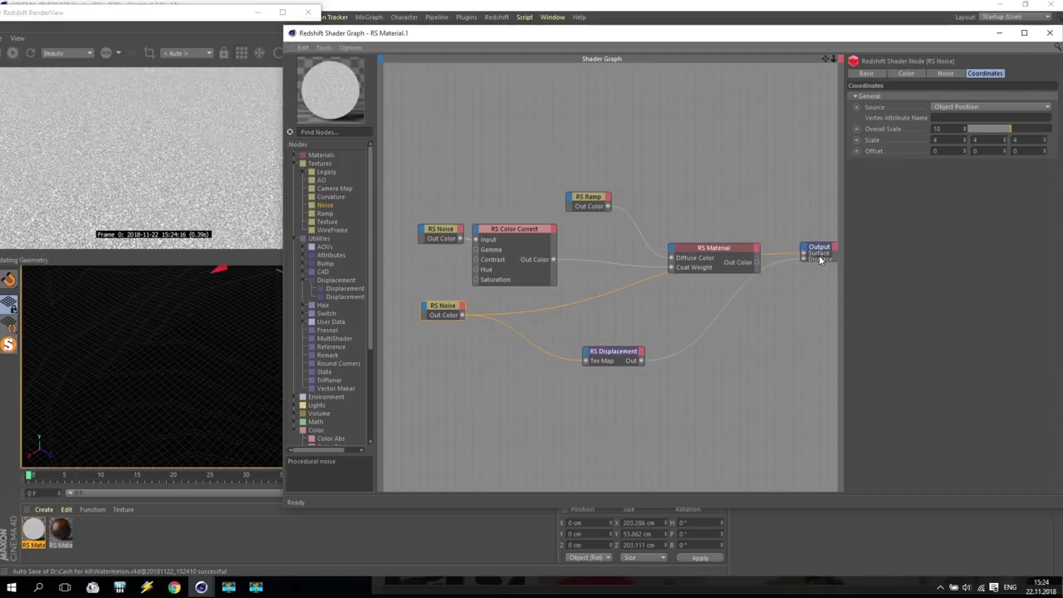
Reconnect the RS Material's Out Color to the Output's Surface and spread out the displacement, noise and ramp nodes
drag(758, 266, 804, 262)
drag(445, 304, 627, 397)
drag(627, 355, 628, 398)
drag(408, 323, 490, 387)
drag(454, 354, 477, 402)
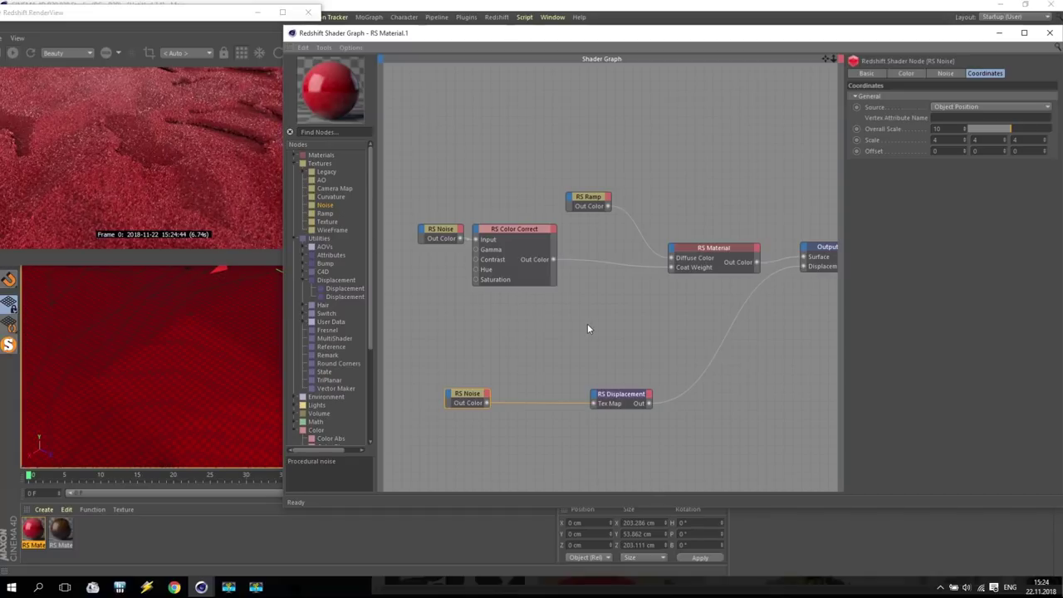
drag(590, 198, 617, 199)
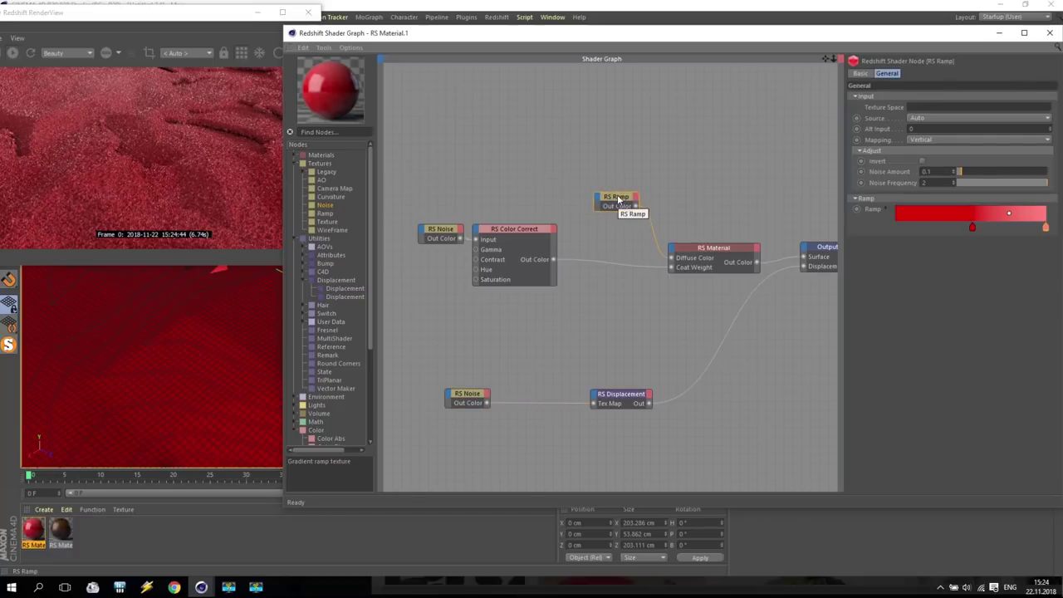
Set the RS Material's Multi-SSS amount to 1, mode to Point-Based and radius scale to 10
click(715, 249)
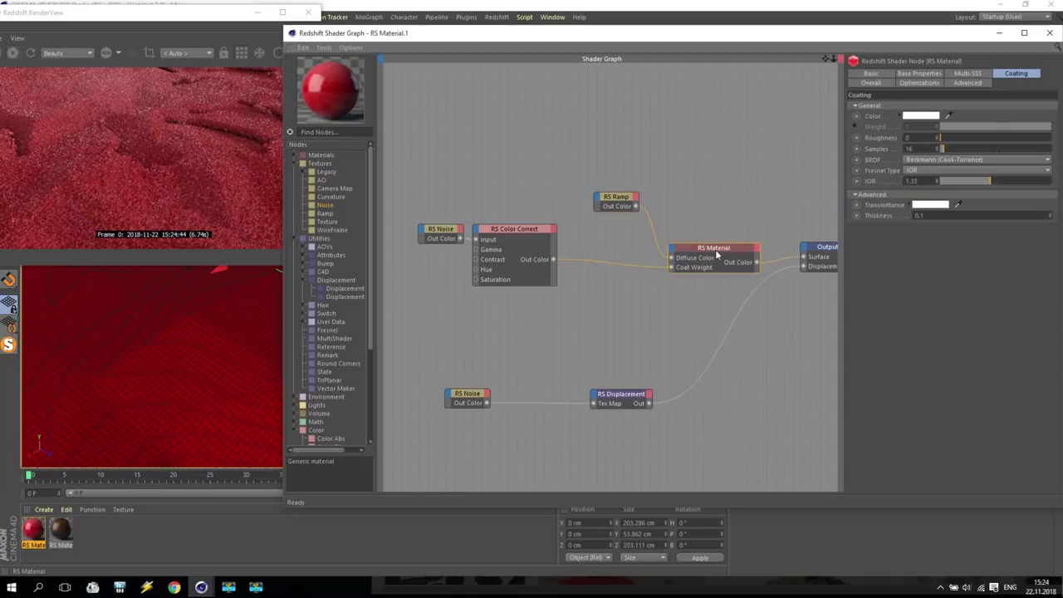
click(966, 73)
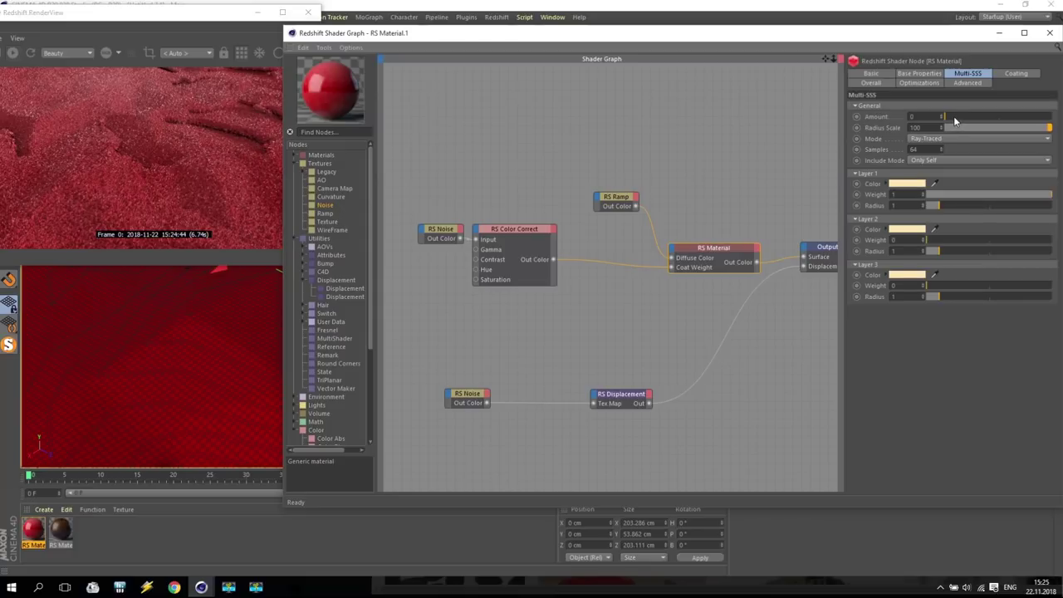
drag(951, 117, 1051, 117)
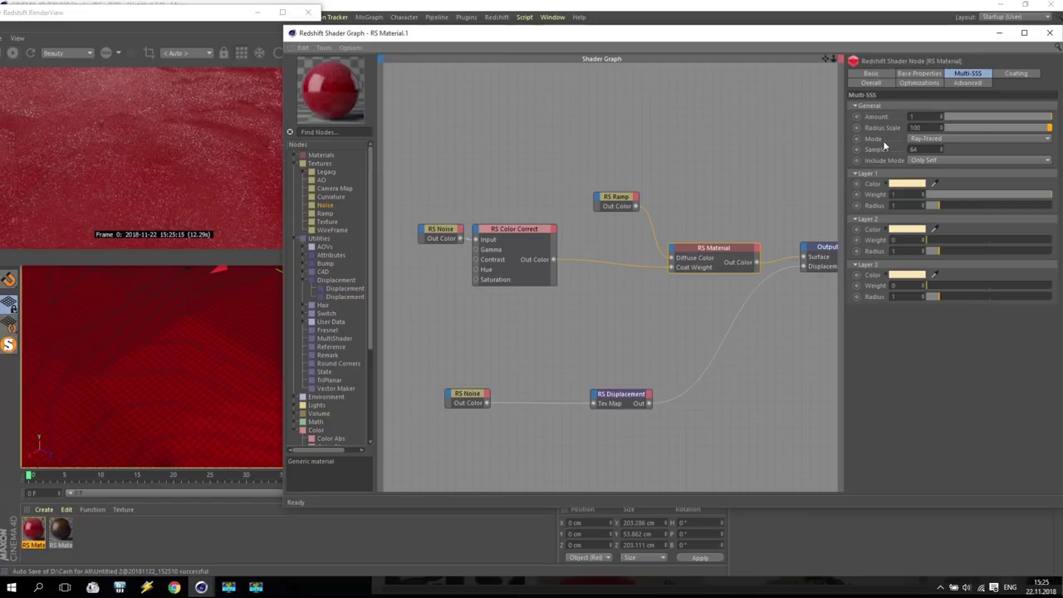
click(919, 139)
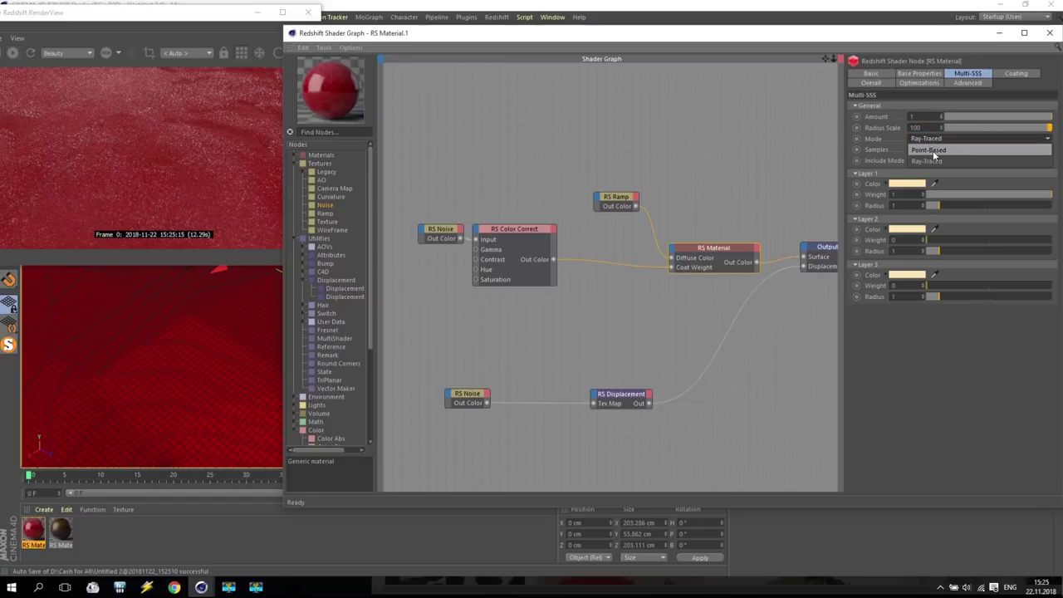
click(933, 150)
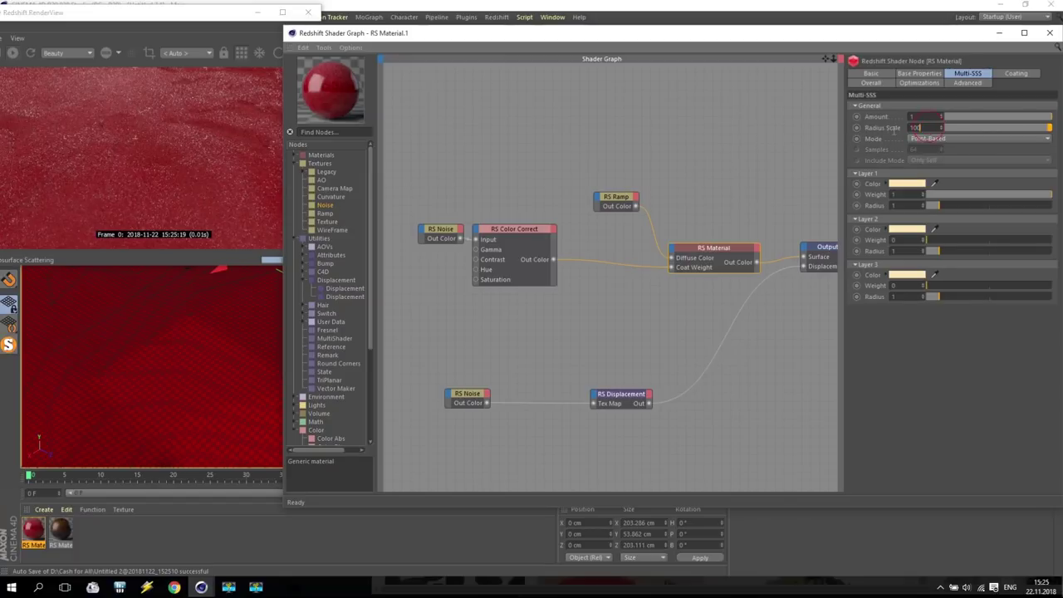
text(0)
key(Return)
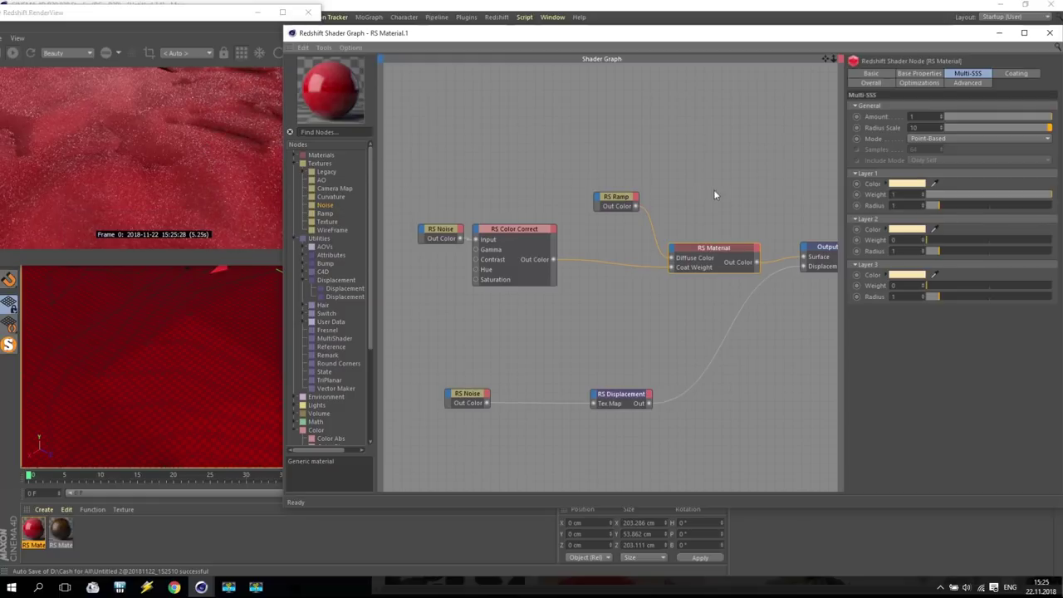
Give Multi-SSS Layer 1 a pinkish red colour (H 360°, S 49%, V 100%) and a radius of 5
click(906, 183)
drag(923, 197, 1059, 184)
drag(966, 193, 930, 195)
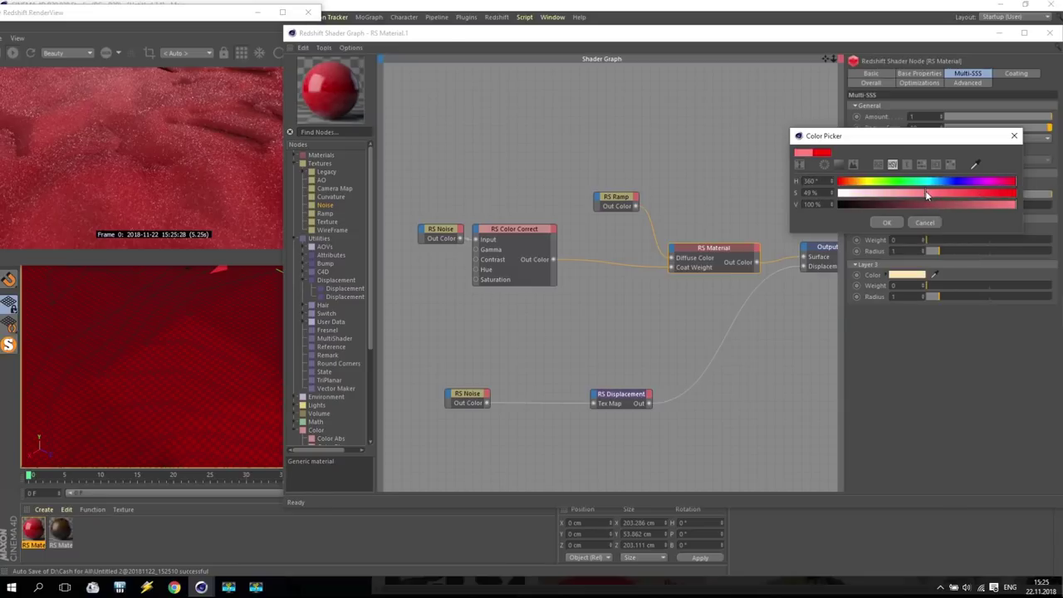
click(887, 223)
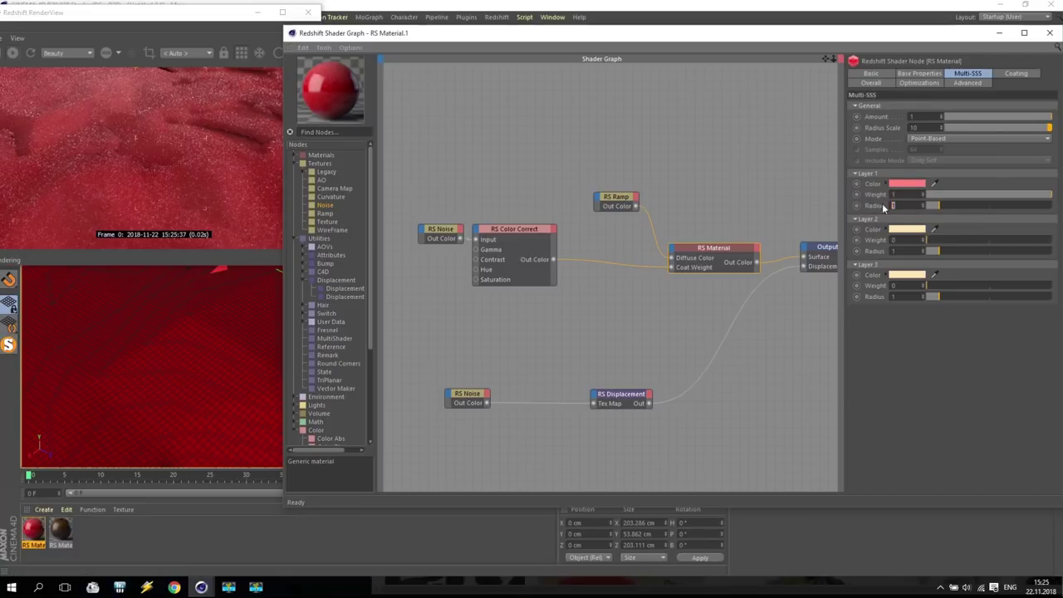
text(5)
key(Return)
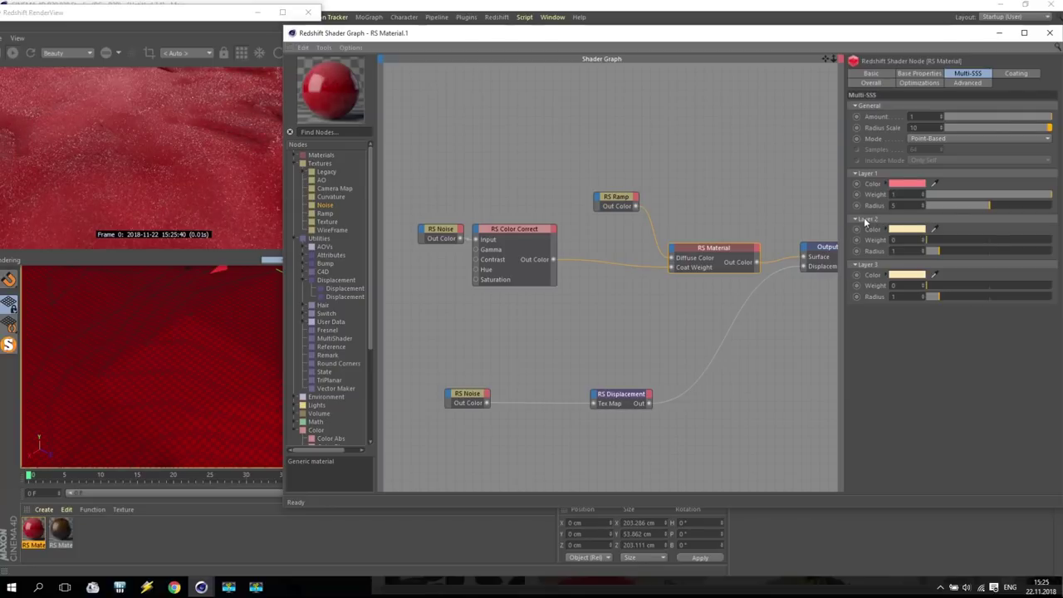
Set the Multi-SSS Layer 2 colour to a saturated red with H 360°, S 100% and V 85%
click(901, 232)
drag(926, 243, 982, 255)
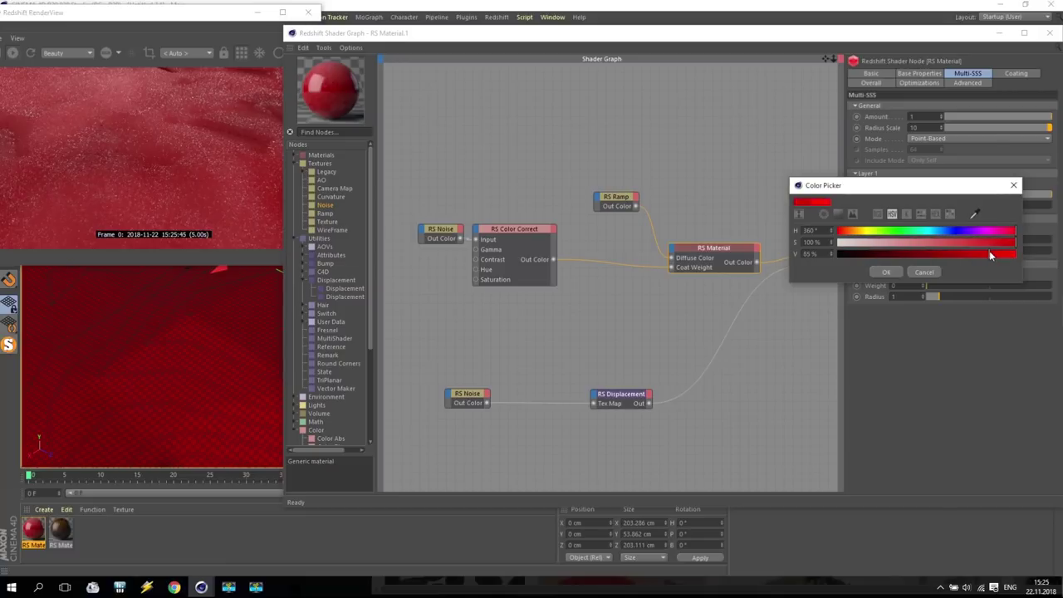
click(886, 271)
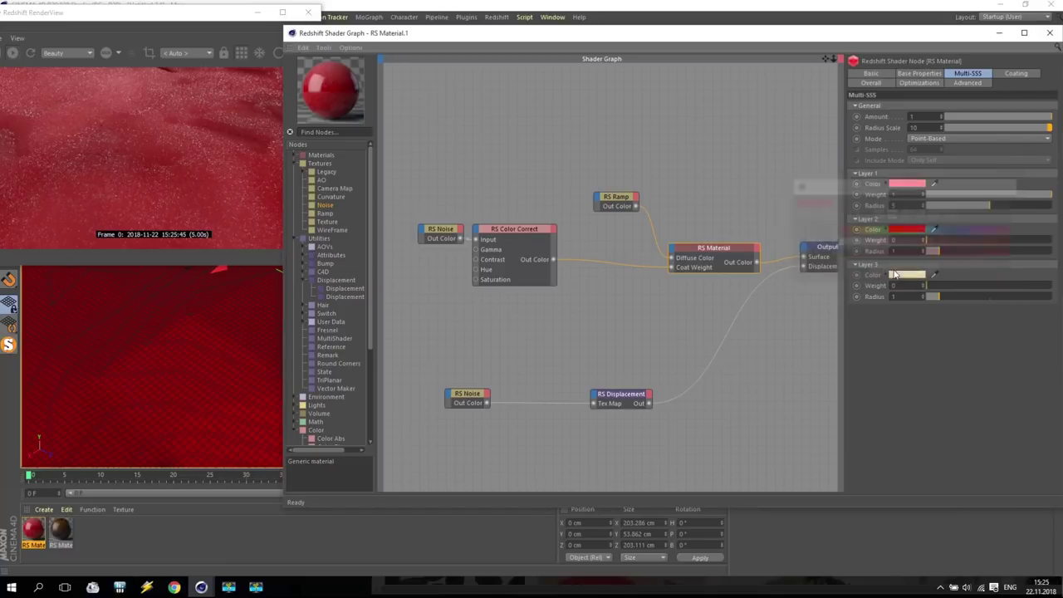
Set the radius of Multi-SSS Layer 2 to 10 and its weight to 1
click(900, 249)
text(5)
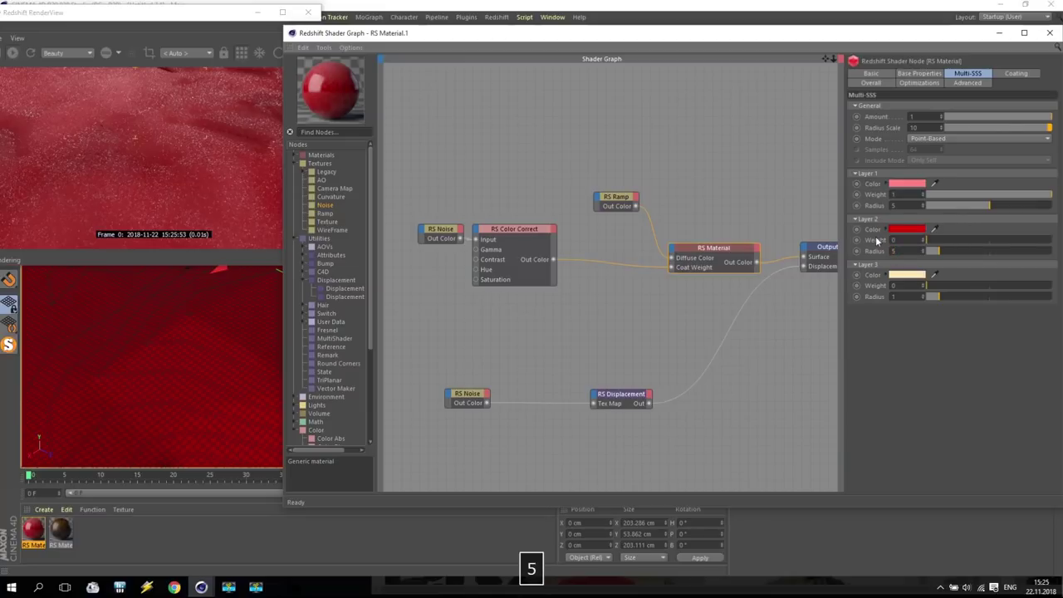
key(BackSpace)
text(10)
click(905, 239)
text(1)
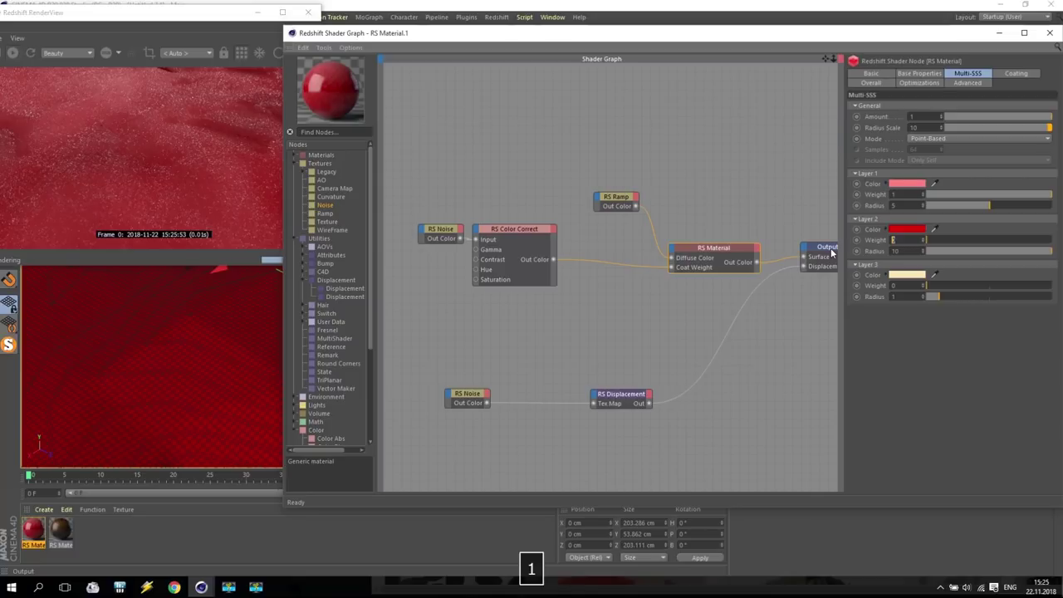
key(Return)
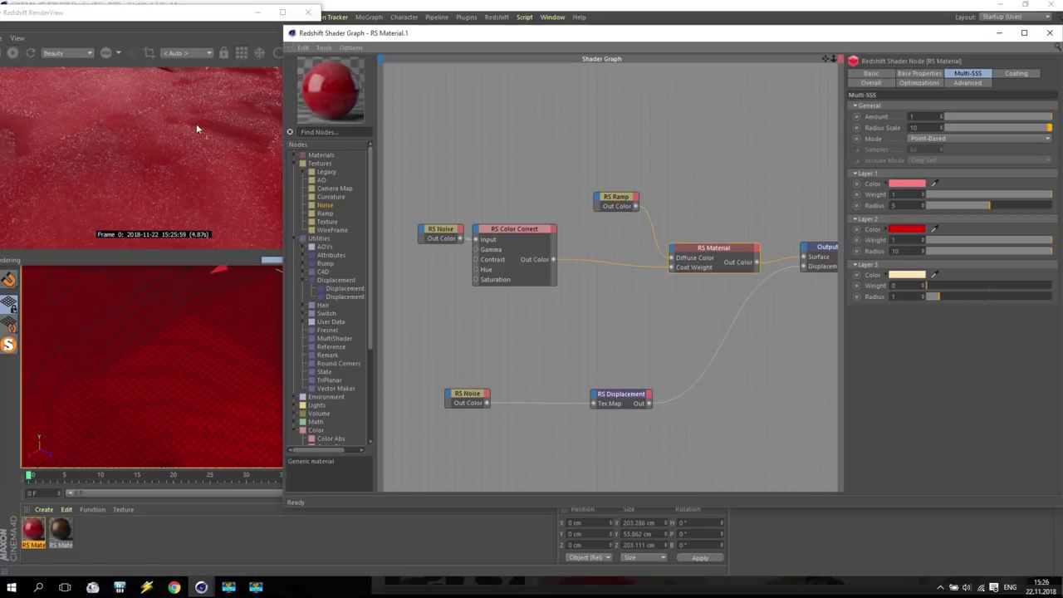
Close the material windows and rotate the RS Dome Light around its vertical axis to a heading of about -128°
click(1048, 34)
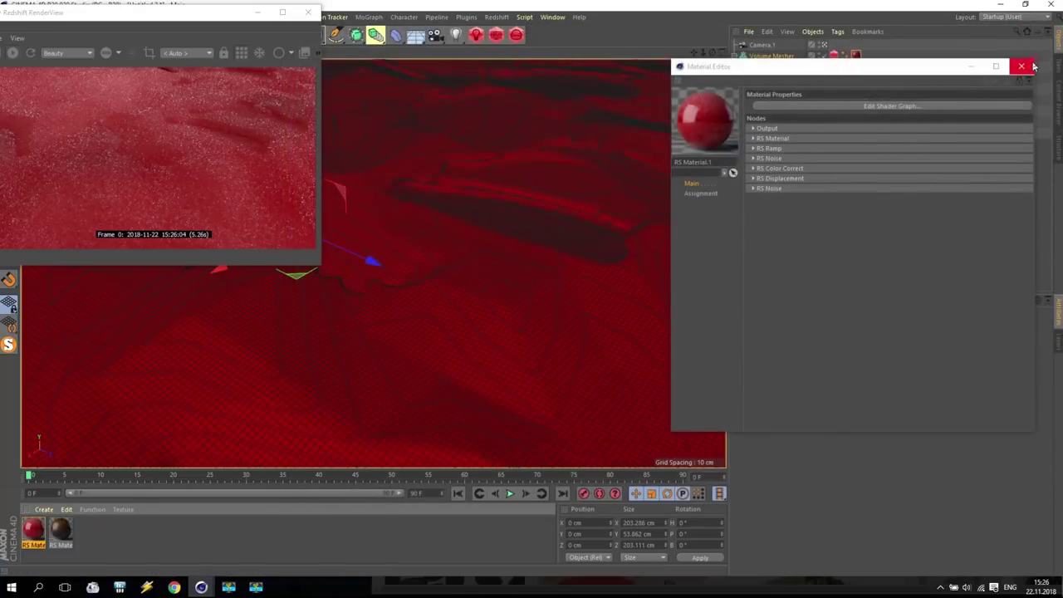
click(777, 134)
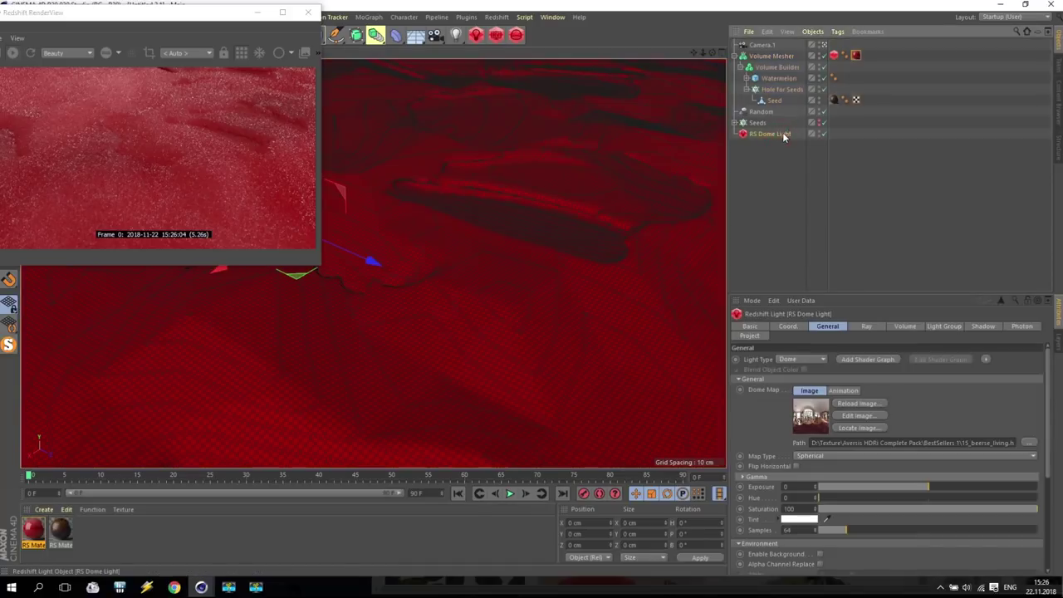
drag(211, 8, 783, 53)
click(117, 34)
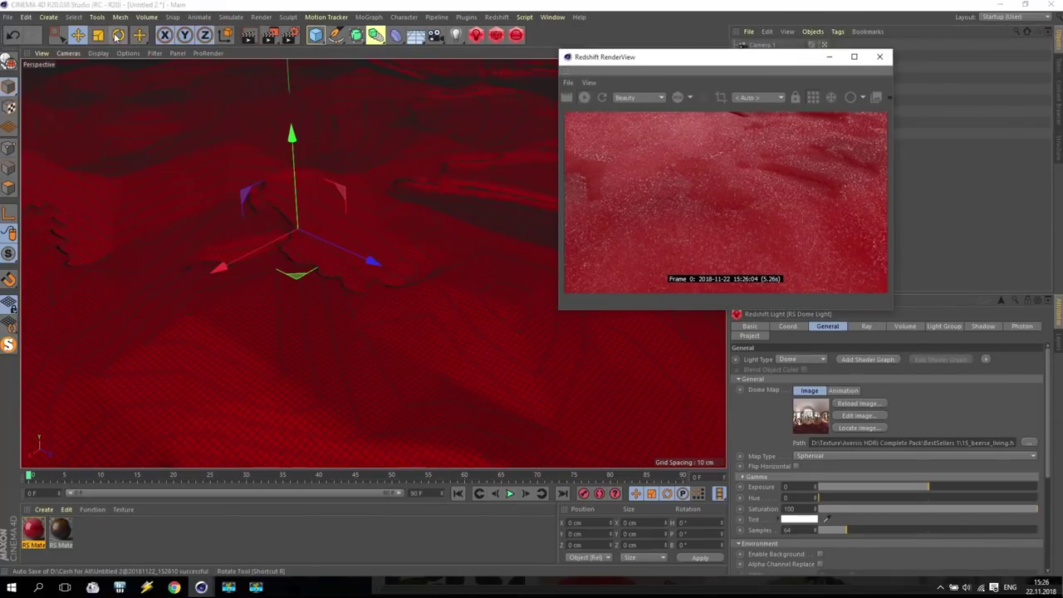
drag(320, 249, 270, 249)
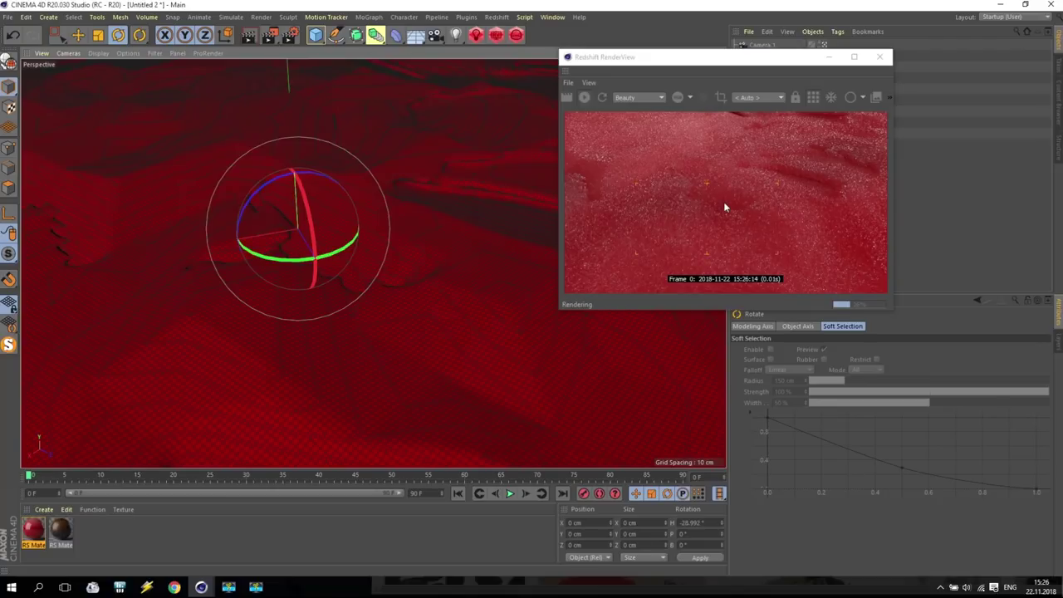
drag(340, 249, 301, 264)
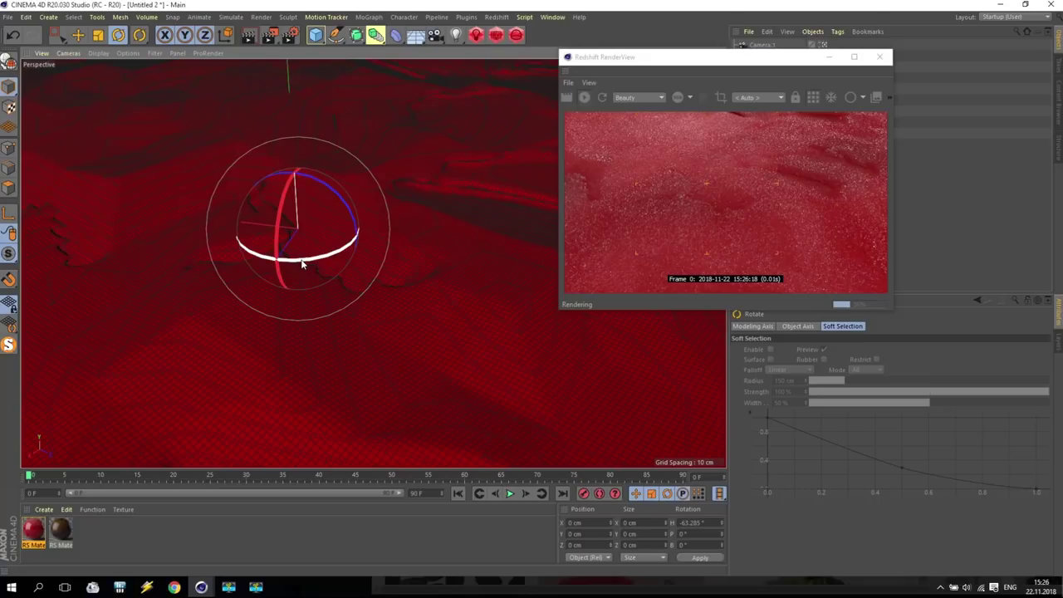
drag(332, 257, 258, 263)
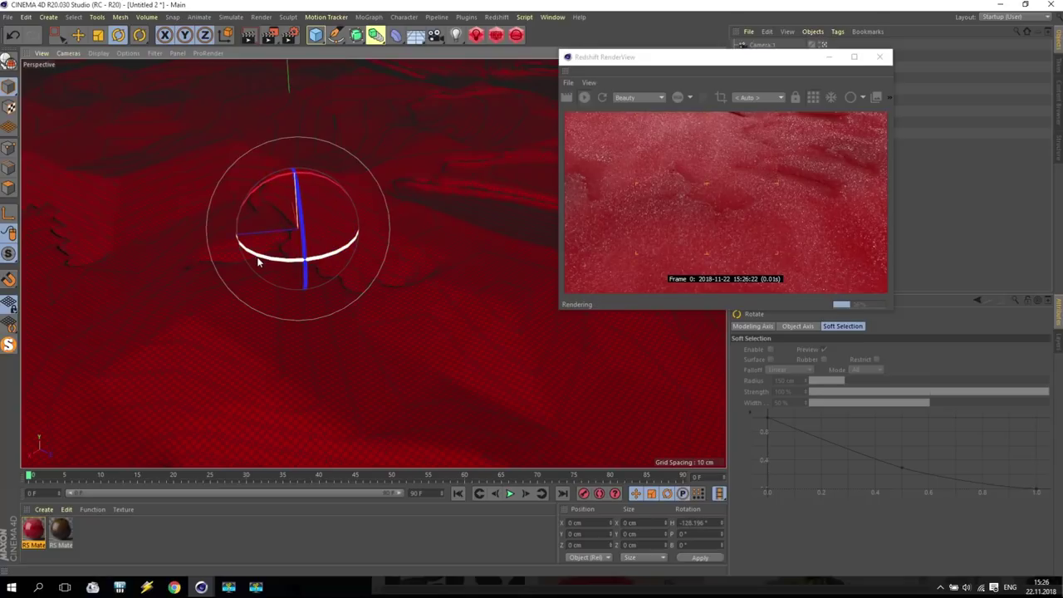
Rotate the RS Dome Light around its vertical axis to a heading of about -221°
drag(330, 259, 300, 262)
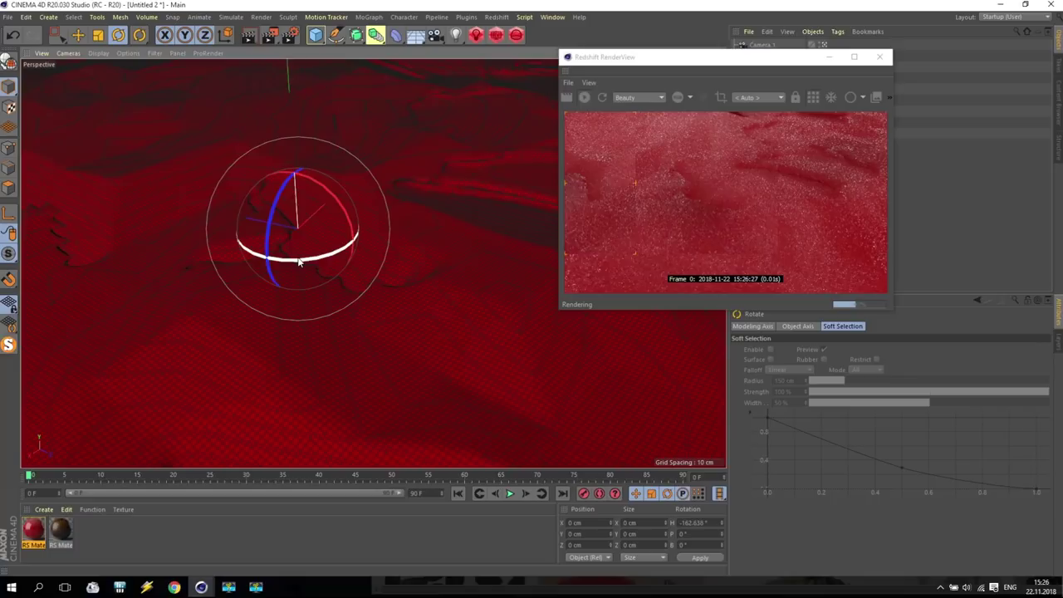
drag(299, 262, 264, 255)
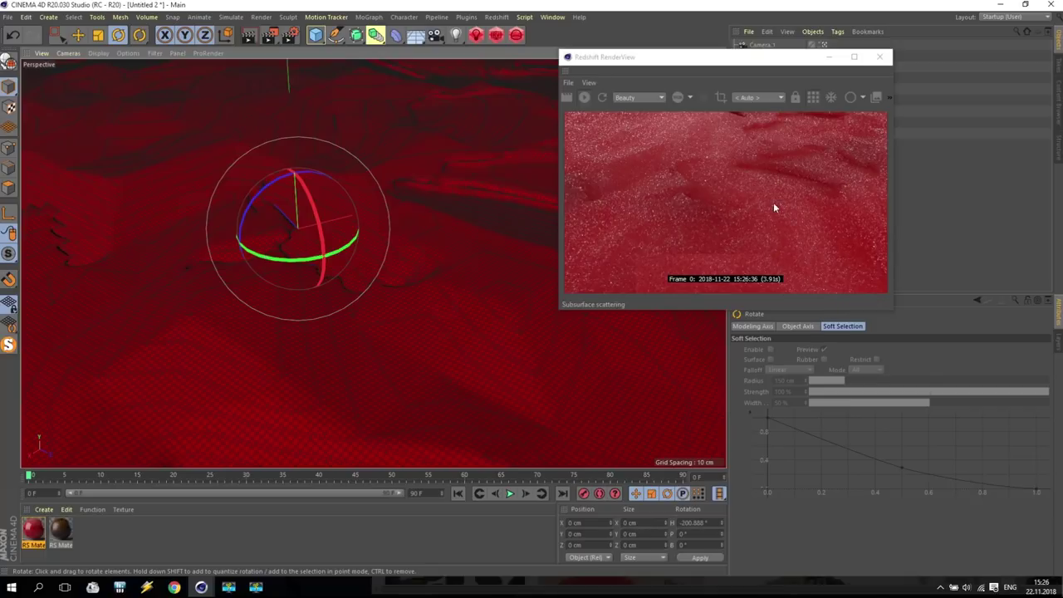
drag(339, 253, 314, 256)
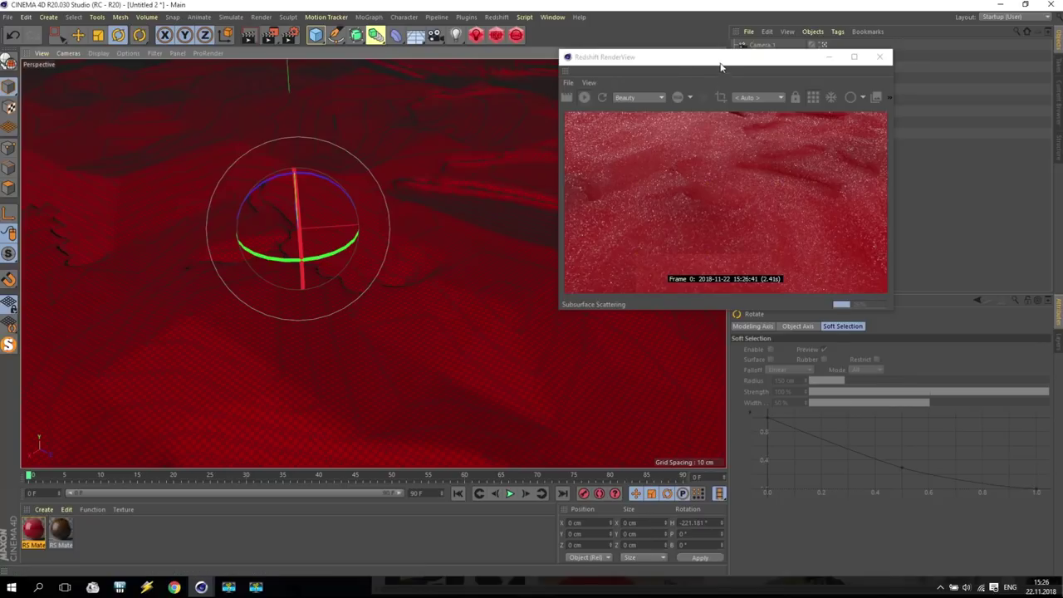
Set the exposure of the RS Dome Light to 1
drag(744, 73, 433, 70)
click(769, 133)
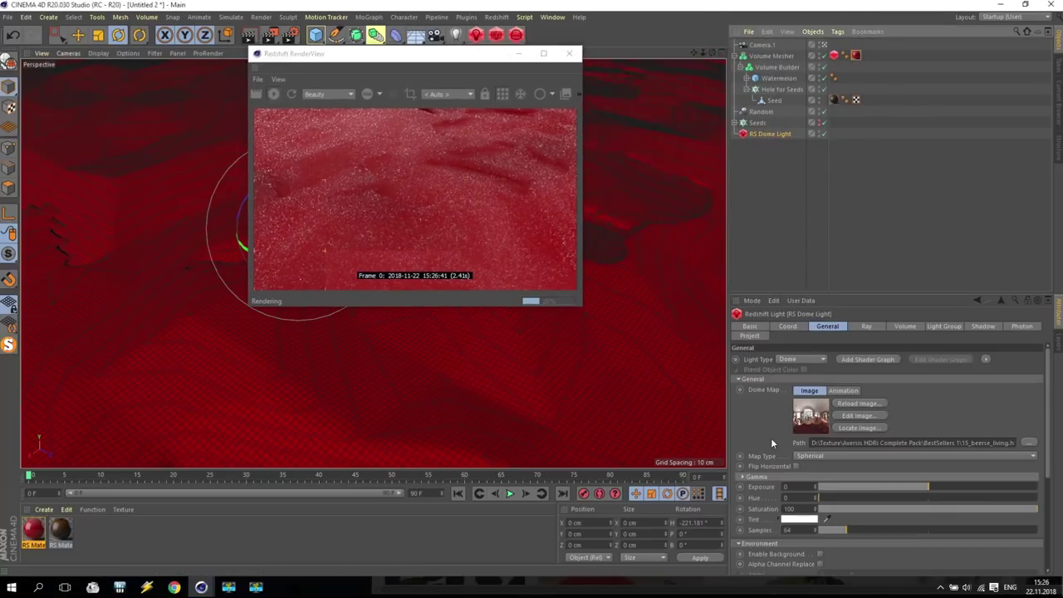
text(1)
key(Return)
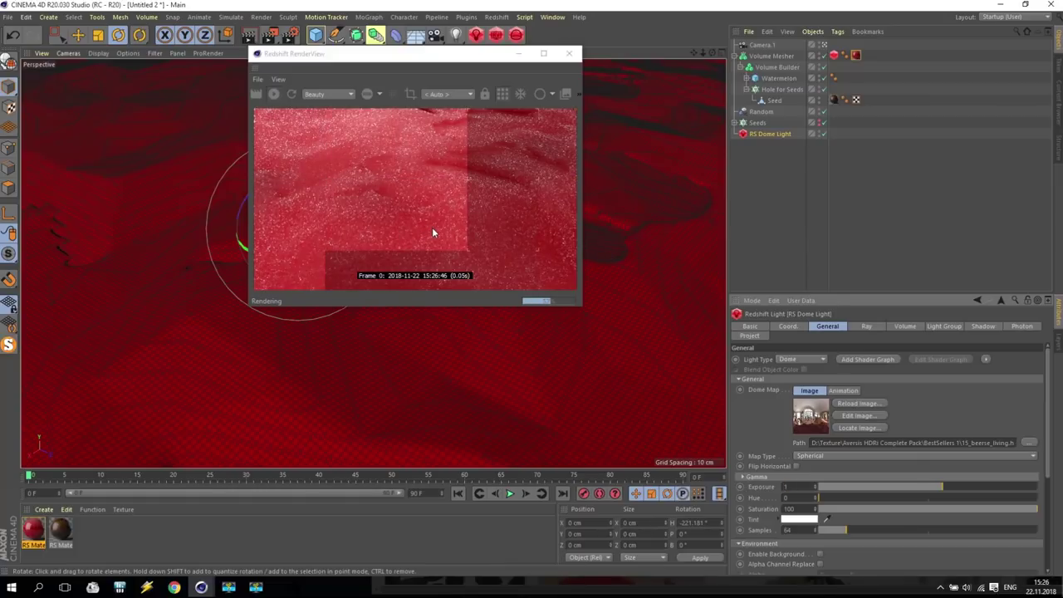
Rotate the RS Dome Light to a heading of about -254° and make the Seeds cloner visible in the viewport and render
drag(425, 55, 783, 55)
drag(365, 246, 288, 262)
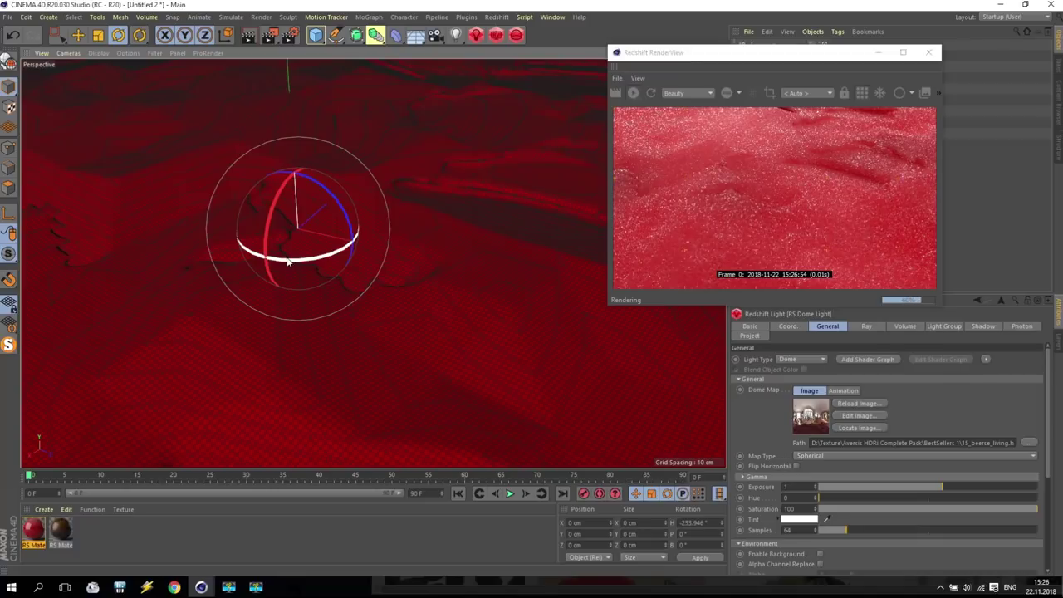
drag(754, 55, 368, 73)
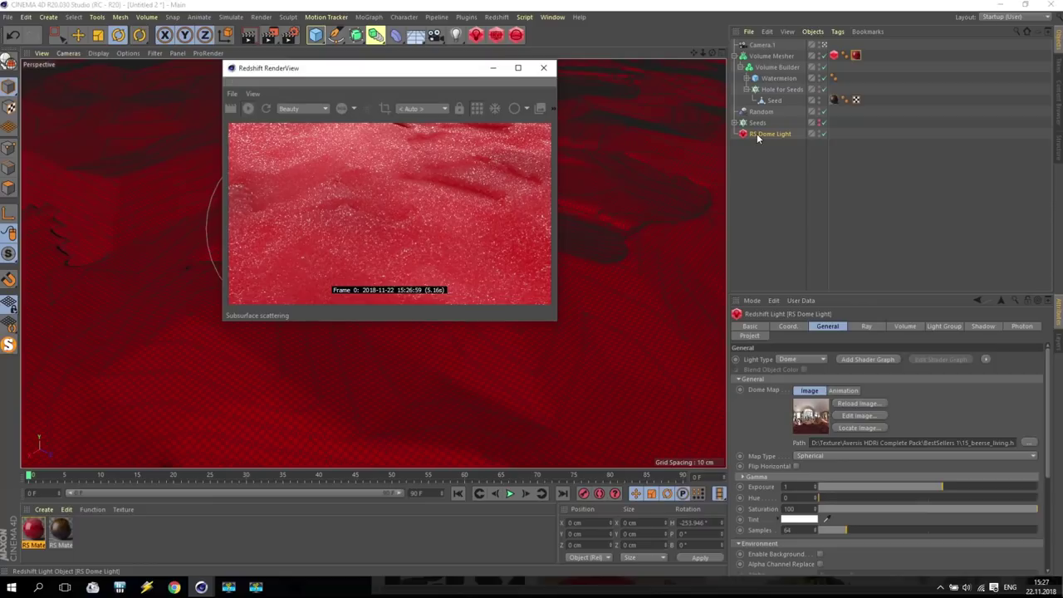
alt+click(819, 123)
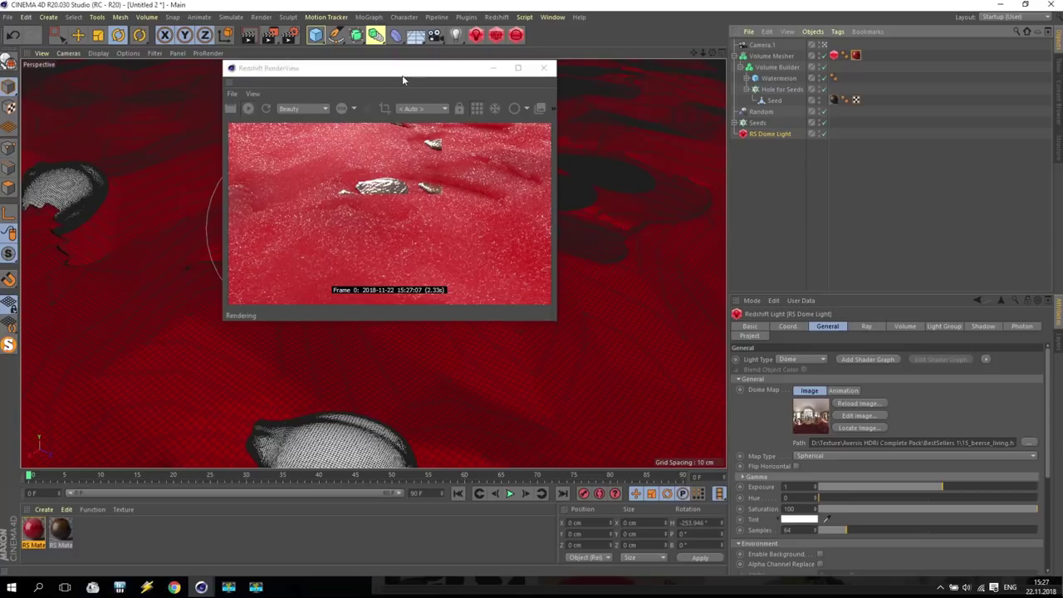
drag(403, 80, 255, 70)
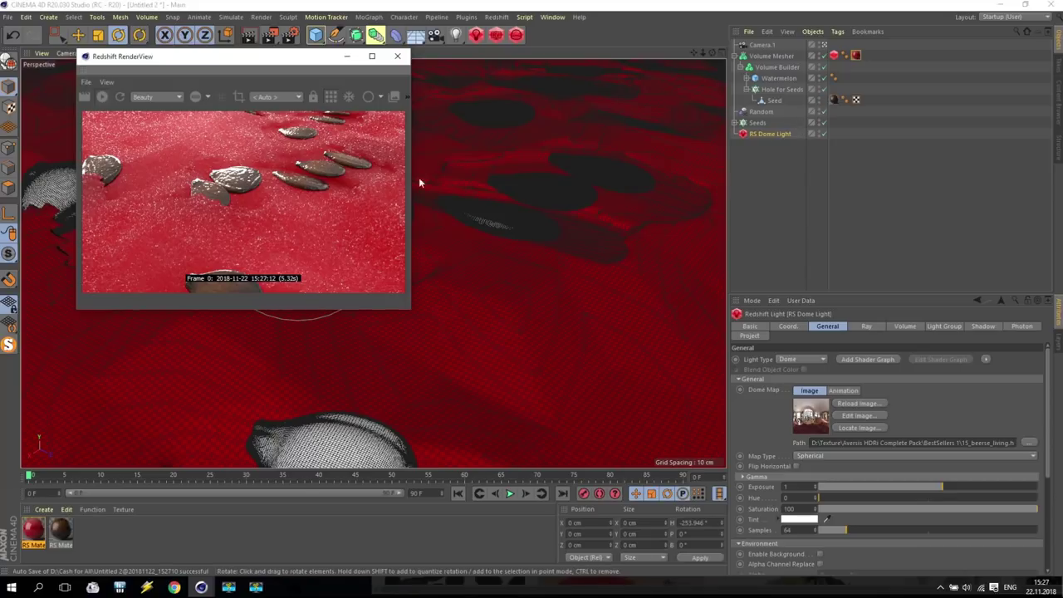
Rotate the RS Dome Light around its vertical axis to a heading of about -333°
click(766, 135)
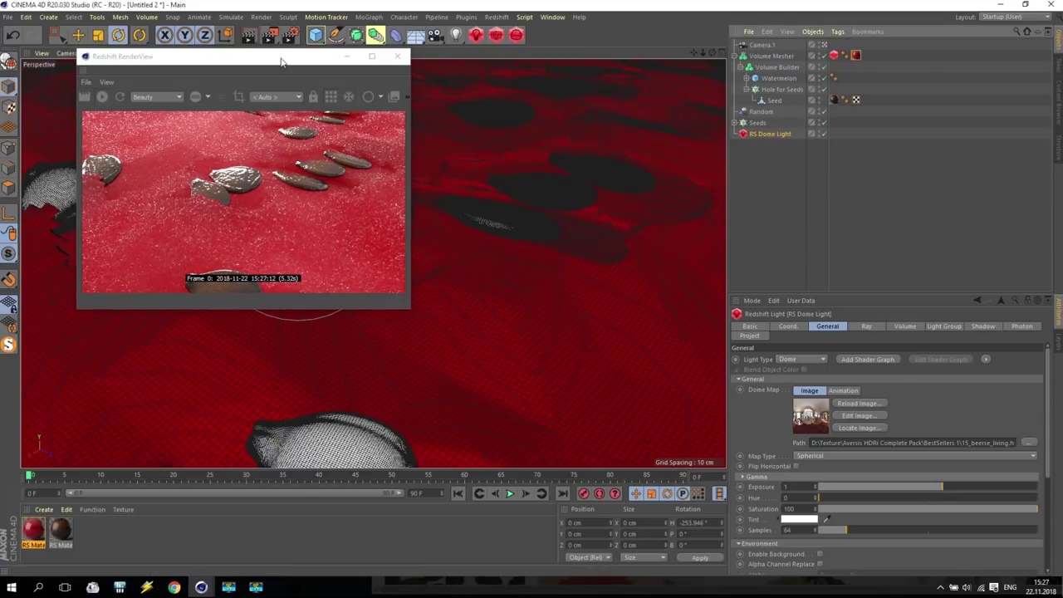
drag(281, 63, 794, 75)
drag(337, 245, 218, 261)
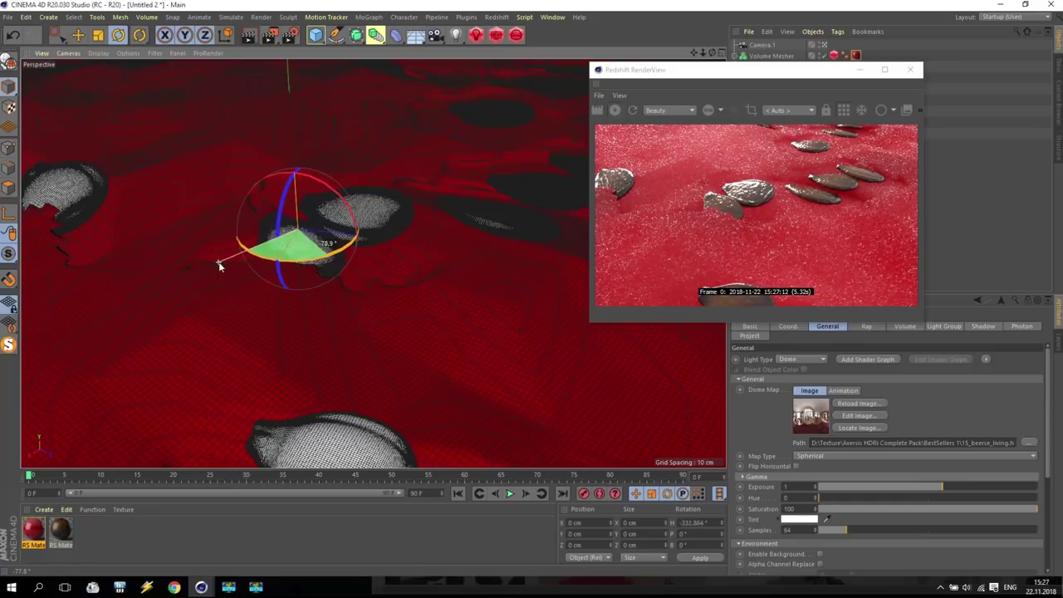
Reset the RS Dome Light's heading to 0°, then rotate it around its vertical axis to about -160°
double_click(702, 523)
text(0)
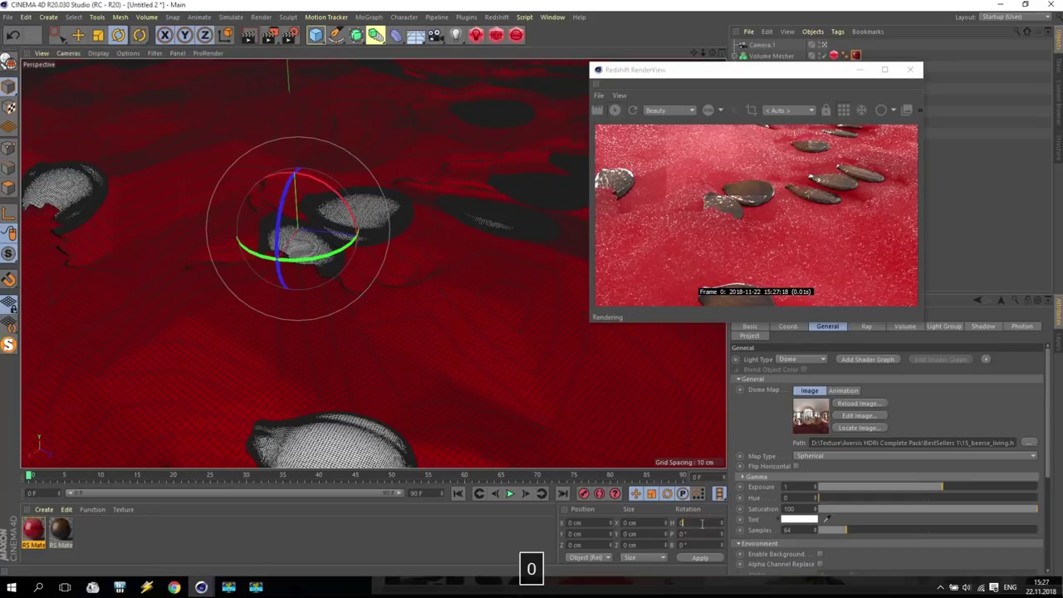
key(Return)
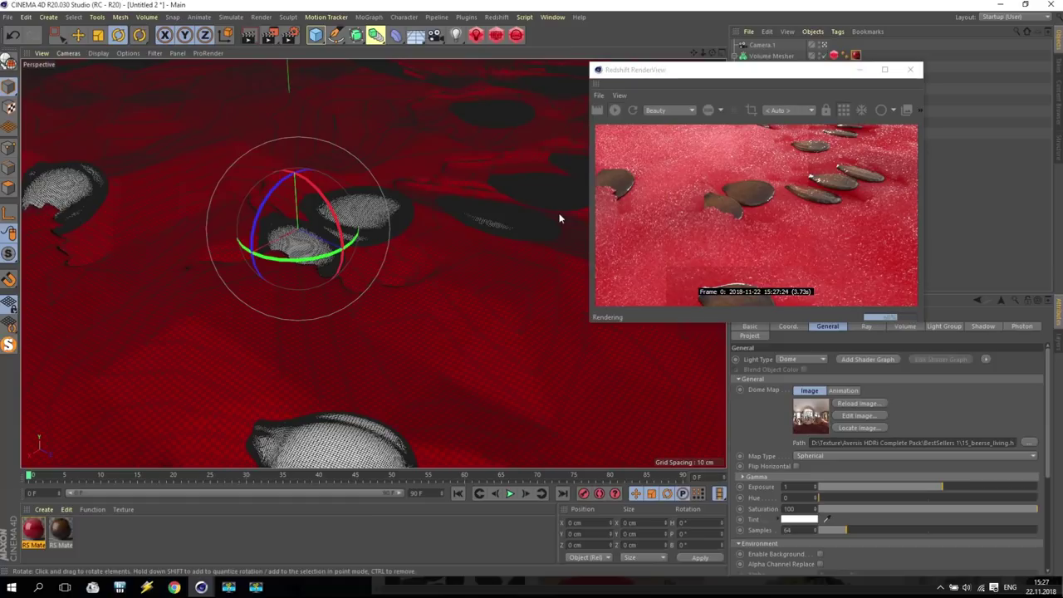
drag(299, 261, 279, 261)
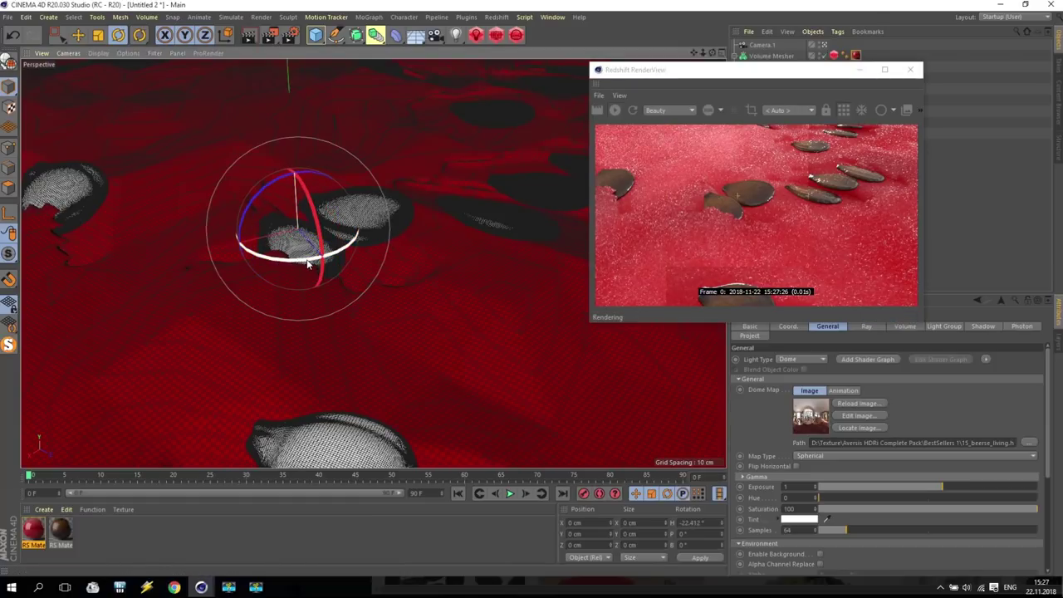
drag(307, 263, 217, 251)
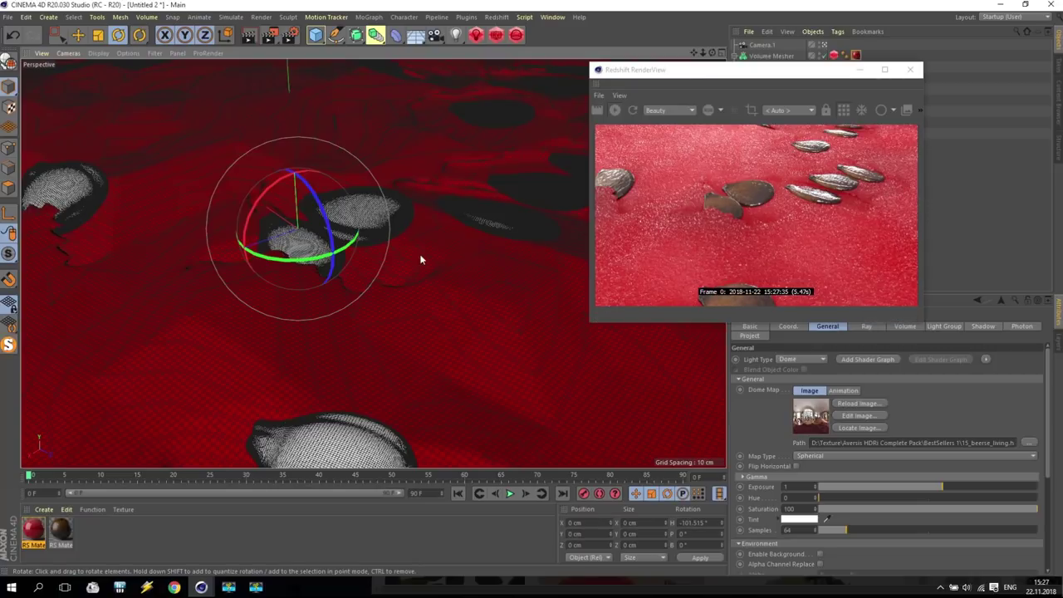
drag(314, 259, 274, 254)
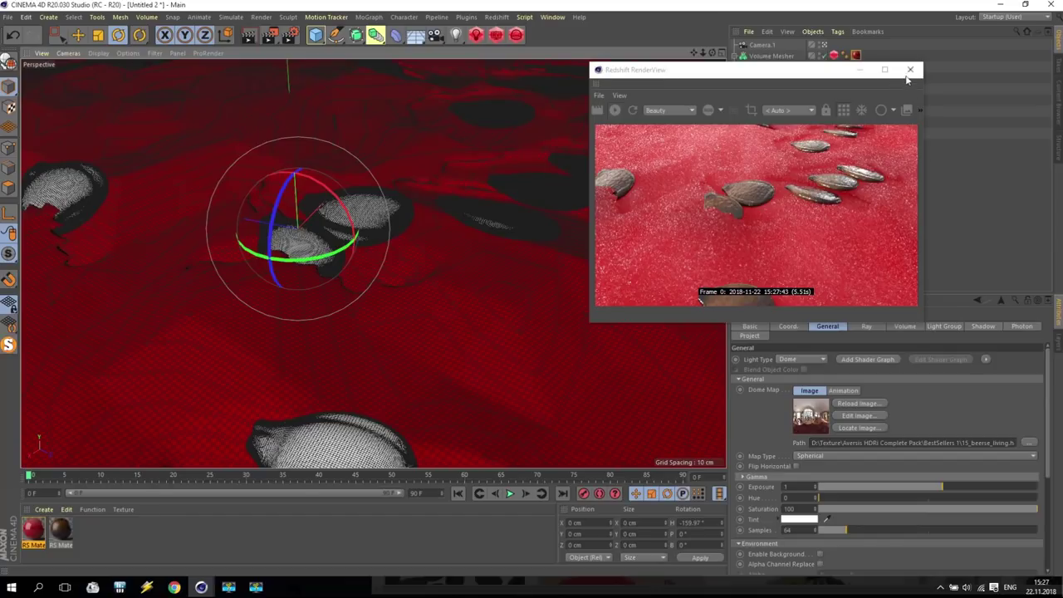
Hide the Seeds cloner and open the shader graph of the red RS Material.1
drag(802, 71, 289, 55)
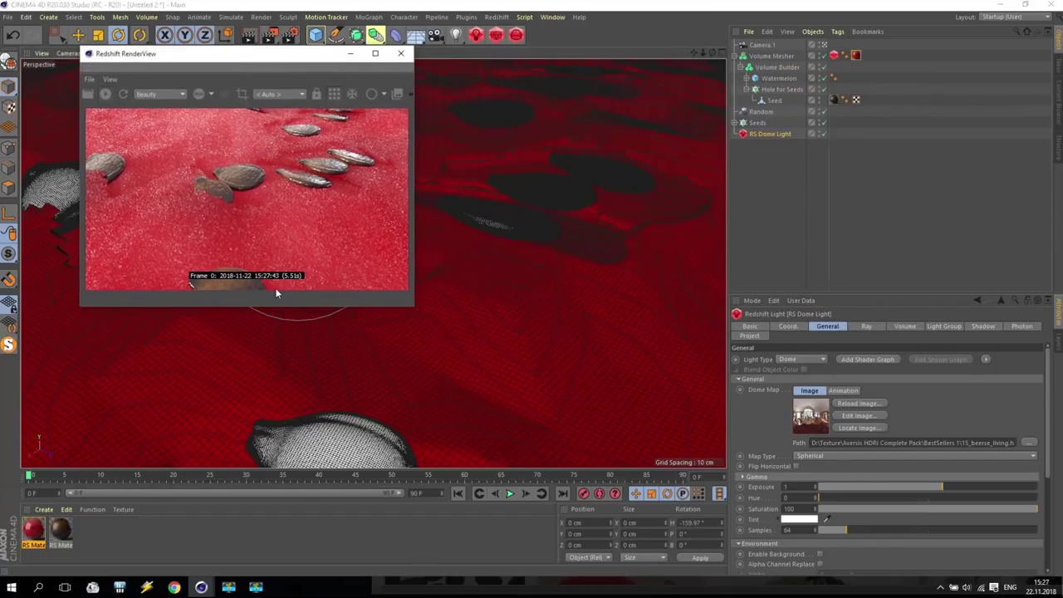
double_click(33, 532)
click(267, 73)
drag(294, 54, 214, 25)
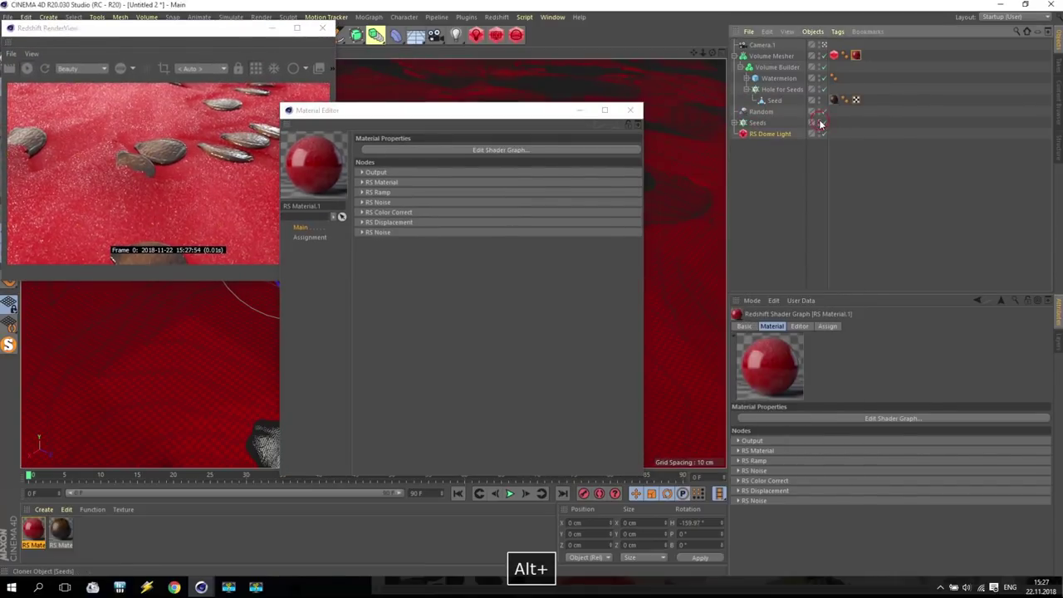
alt+drag(489, 119, 893, 38)
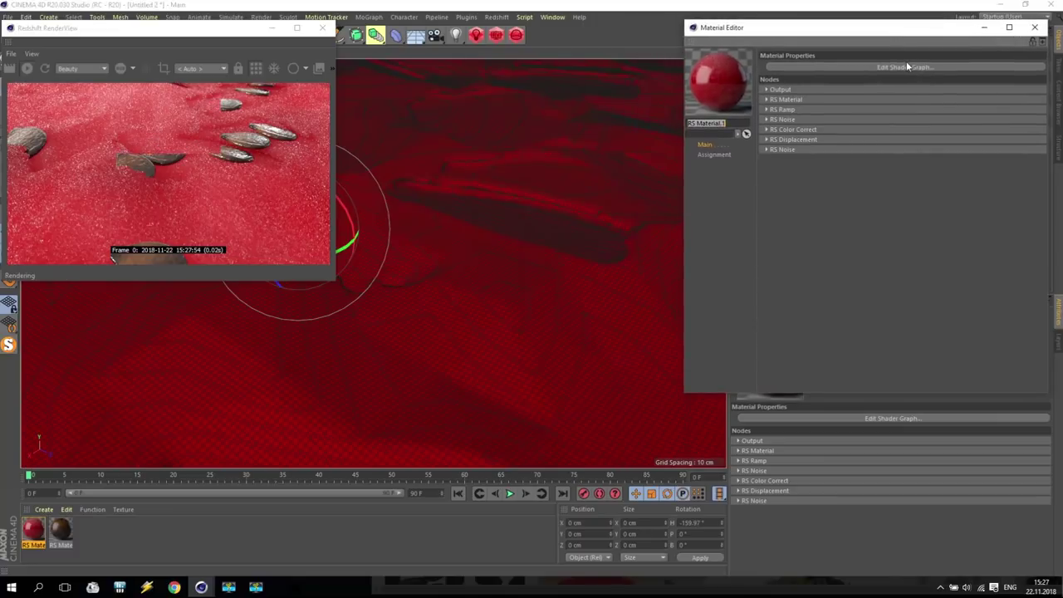
click(905, 67)
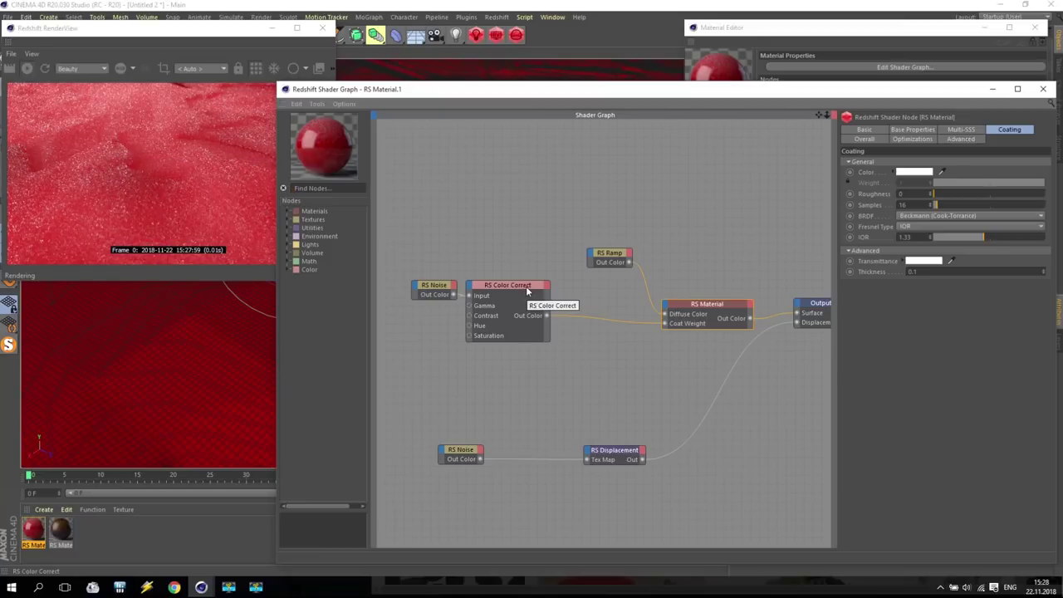
key(F9)
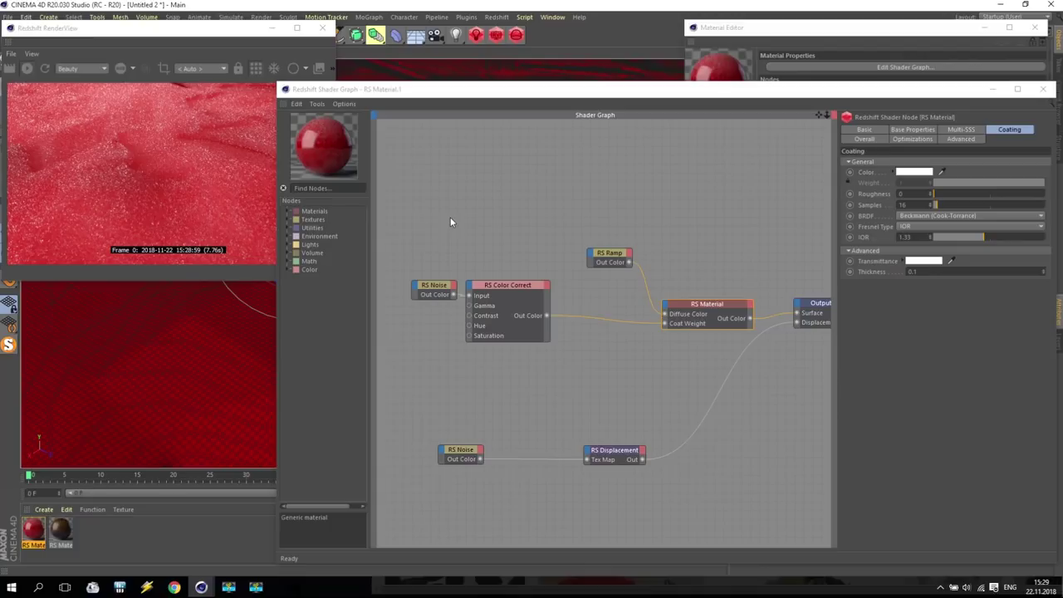
Disconnect RS Displacement from the Output, add an RS Noise node below the coating noise, and place the displacement nodes lower in the graph
drag(645, 459, 697, 437)
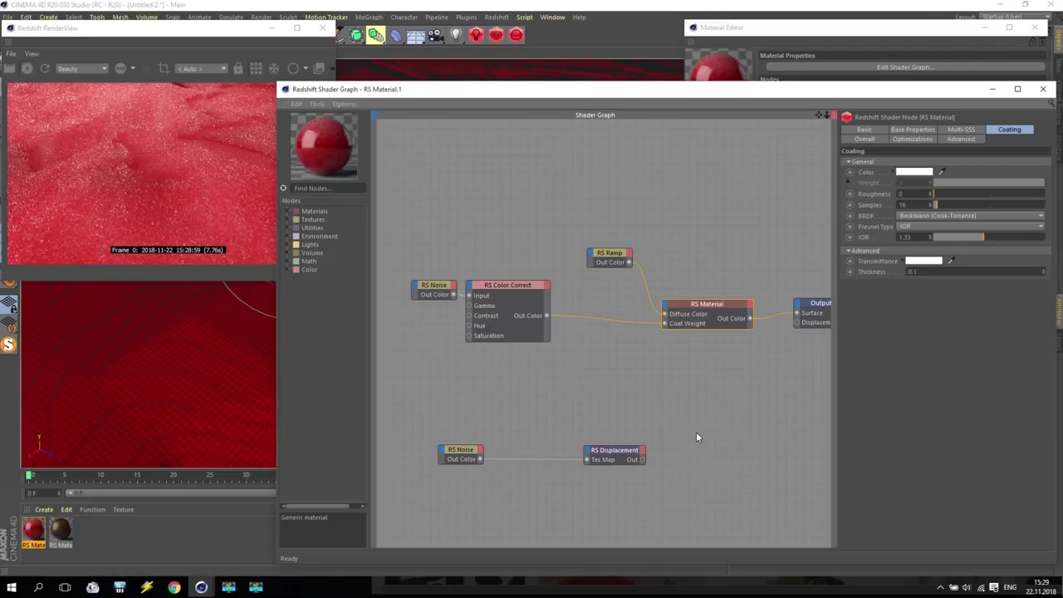
click(289, 219)
drag(318, 265, 451, 382)
drag(429, 427, 639, 524)
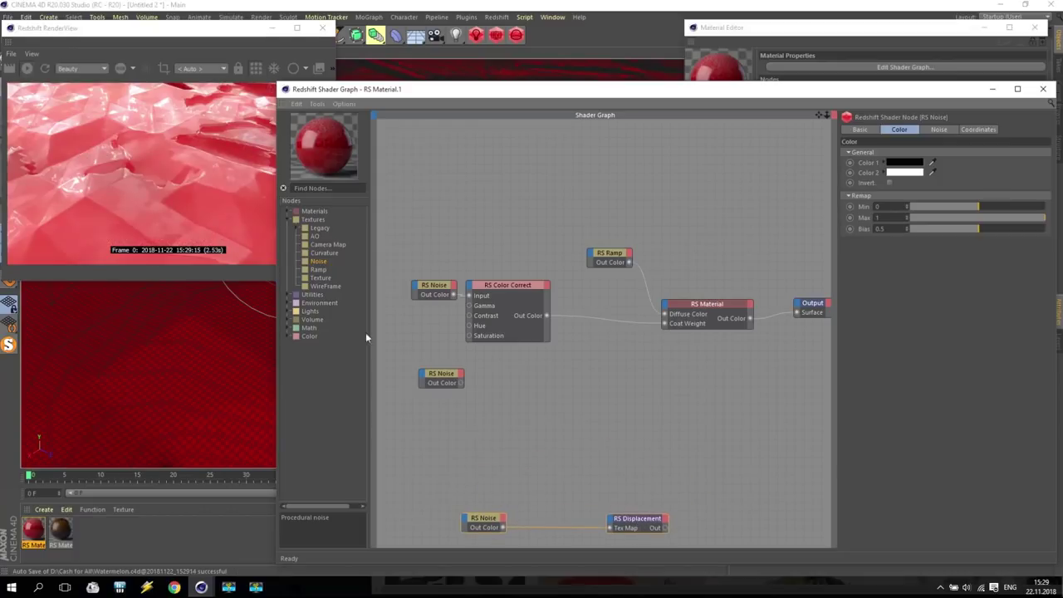
Add scalar Mul and Sine nodes below the new RS Noise and chain them as Noise to Mul Input 1 to Sine
click(291, 328)
click(297, 336)
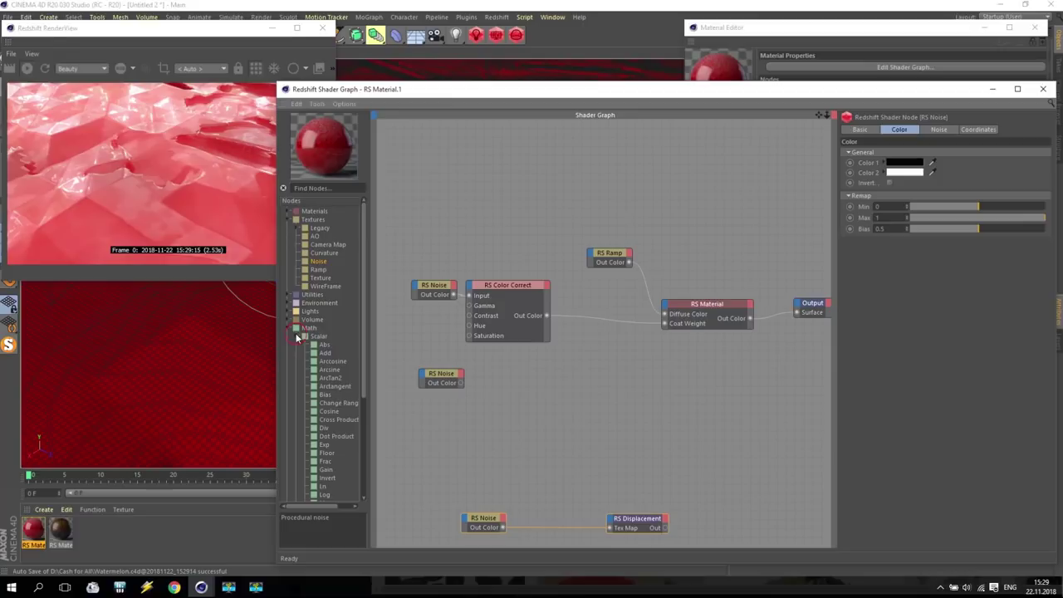
scroll(340, 437, down, 3)
drag(329, 470, 420, 414)
scroll(334, 429, down, 3)
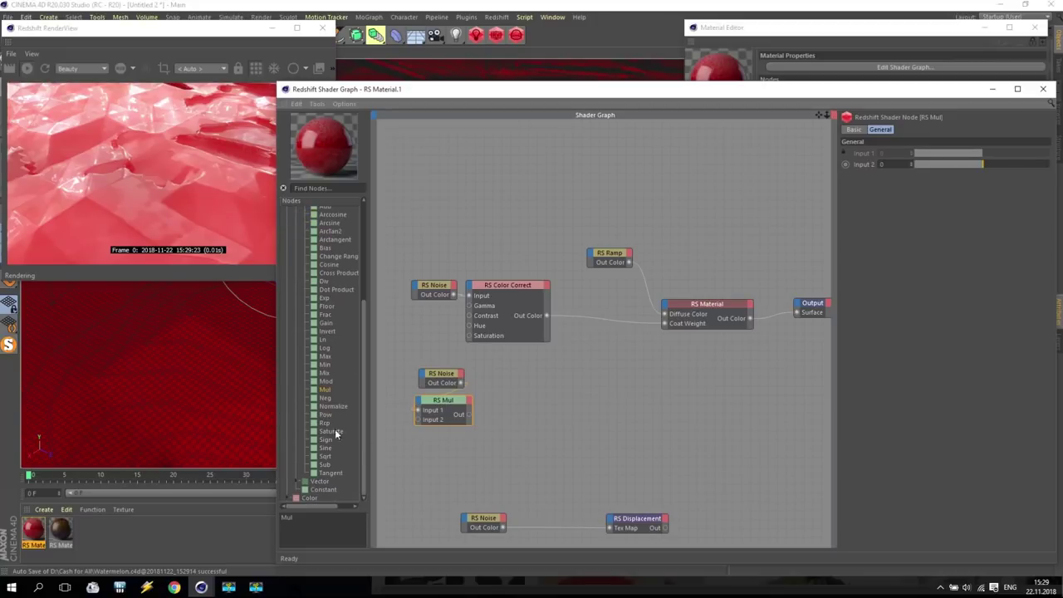
drag(334, 445, 426, 447)
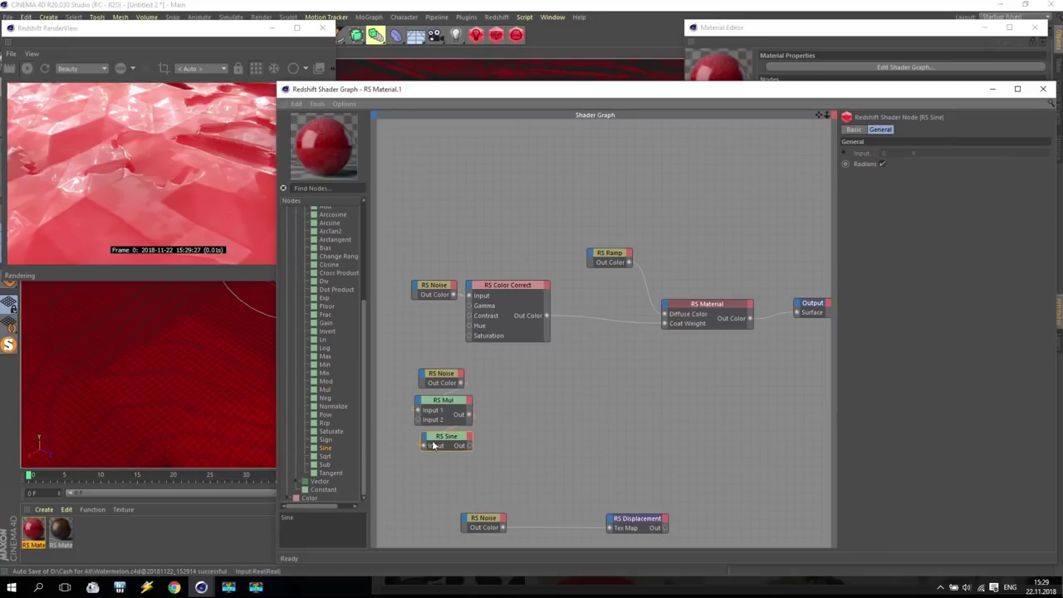
Set Input 2 of the RS Mul node to 5
click(449, 402)
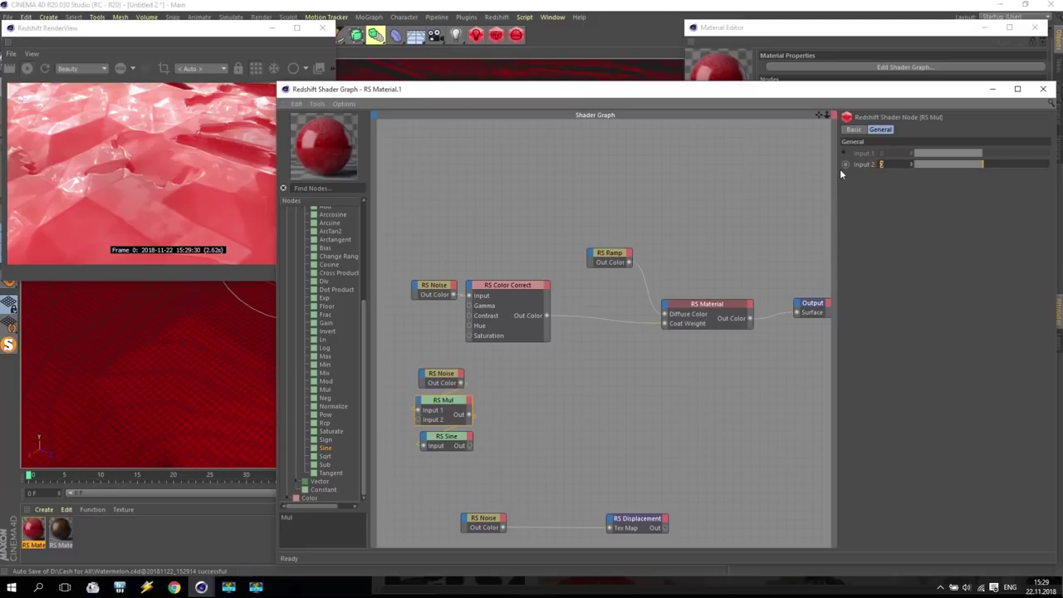
text(5)
key(Return)
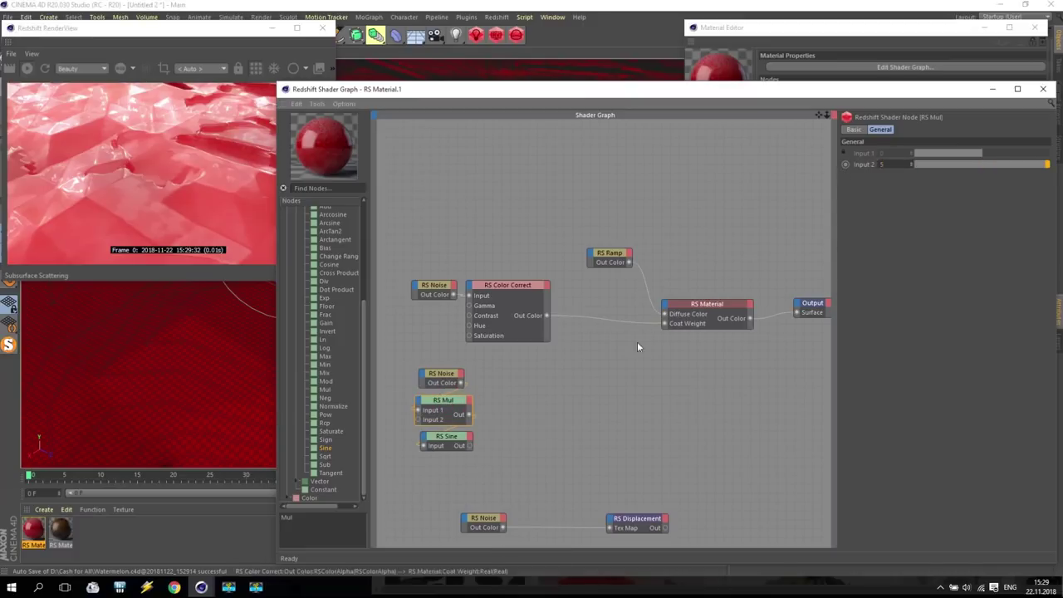
Add a Color Correct node fed by the RS Sine output and connect its Out Color to the Output's Surface
click(292, 497)
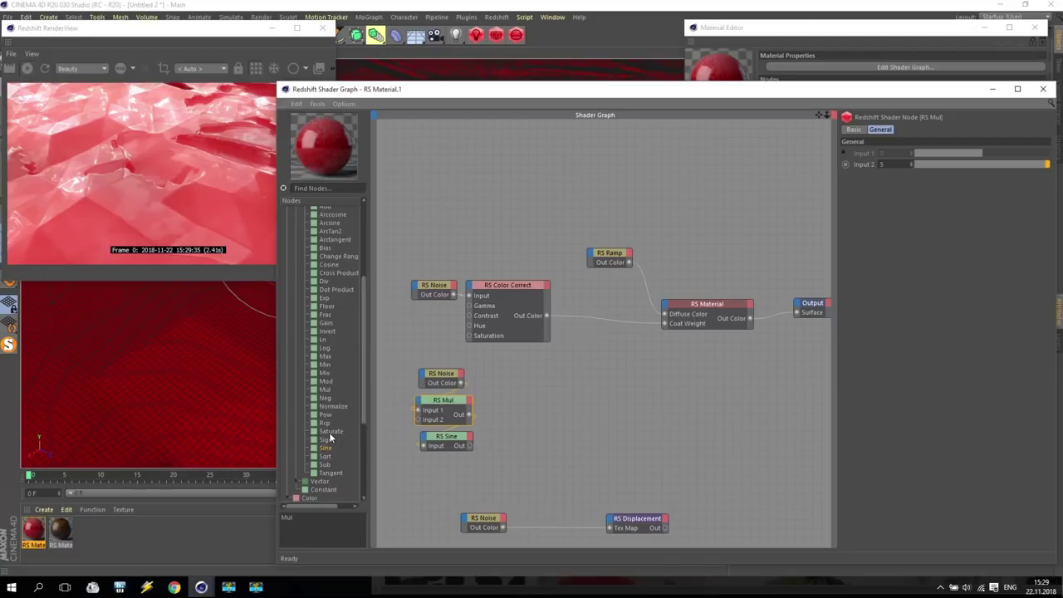
scroll(331, 432, down, 5)
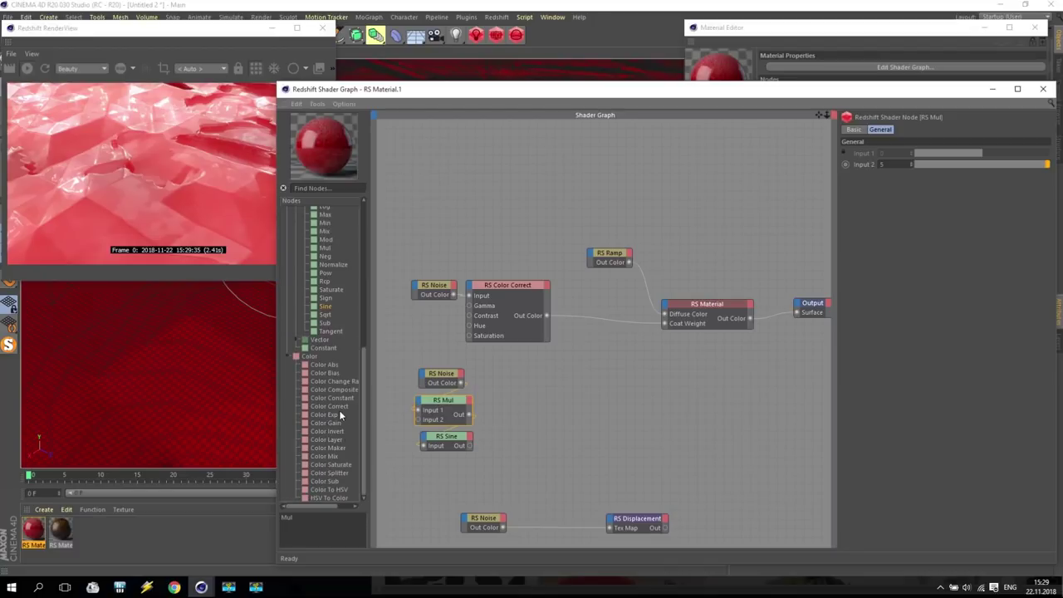
drag(337, 408, 590, 452)
drag(470, 446, 563, 452)
drag(638, 471, 797, 314)
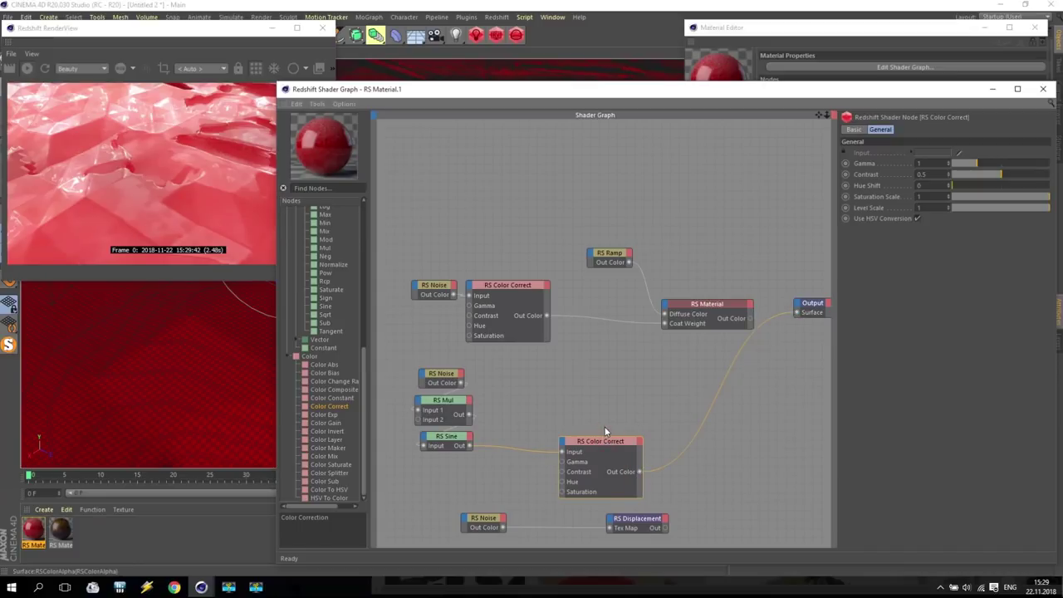
drag(601, 440, 604, 433)
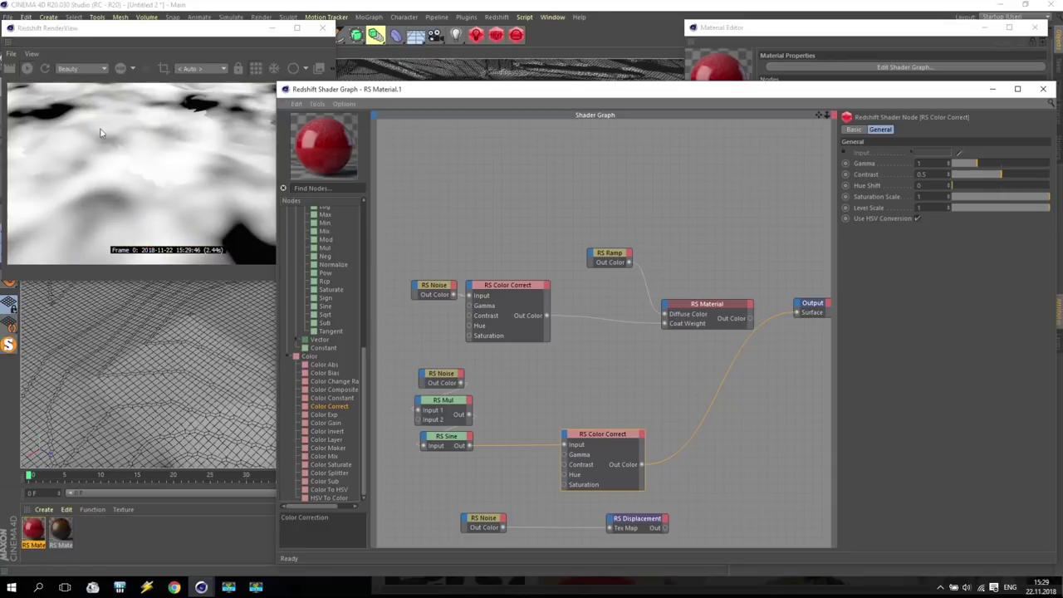
Set the noise type of the RS Noise node feeding RS Mul to Turbulence
click(442, 378)
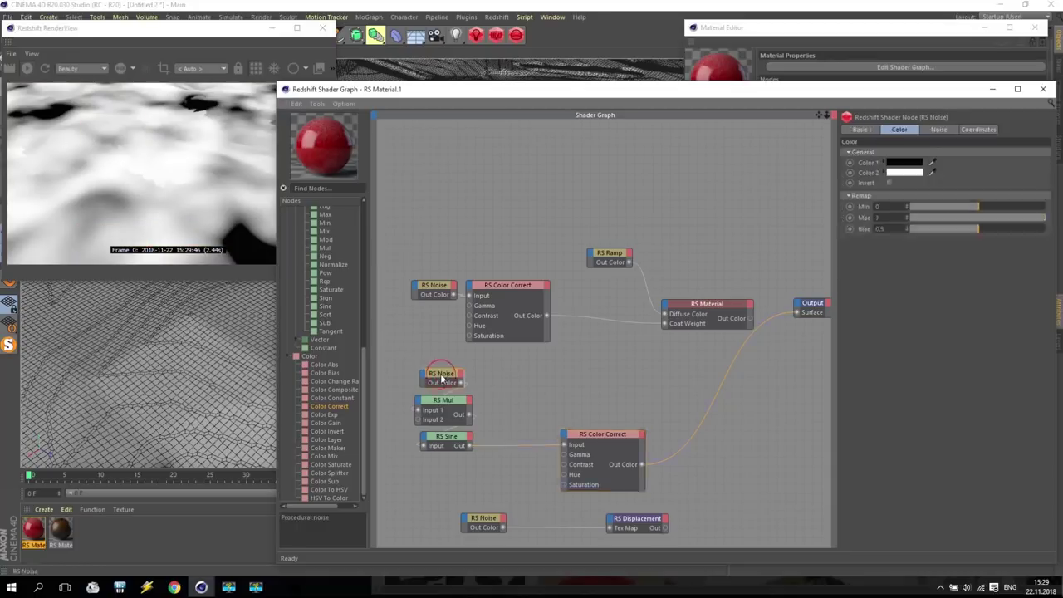
click(938, 129)
click(922, 162)
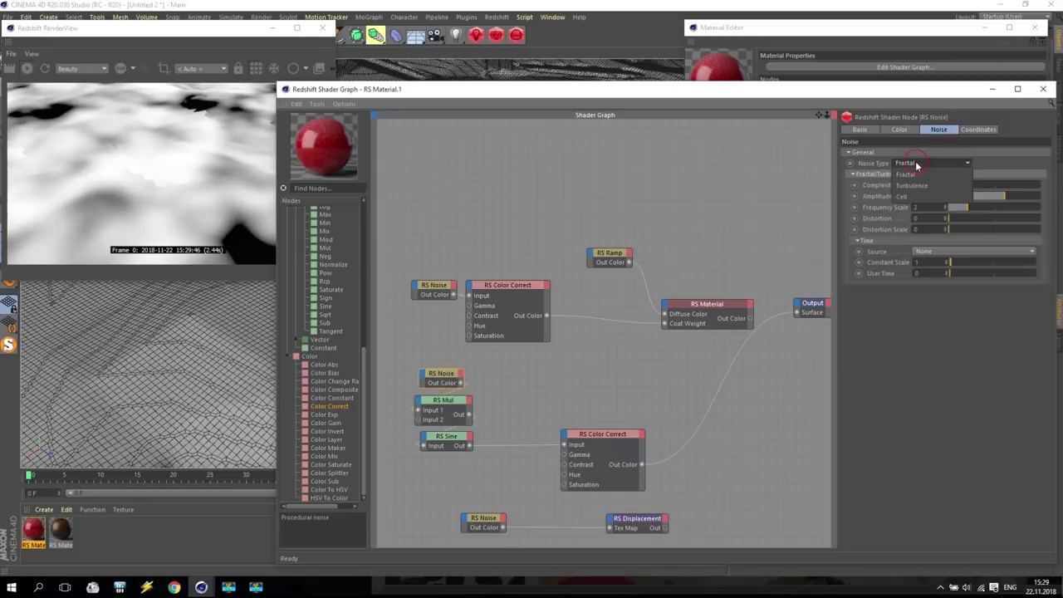
click(924, 187)
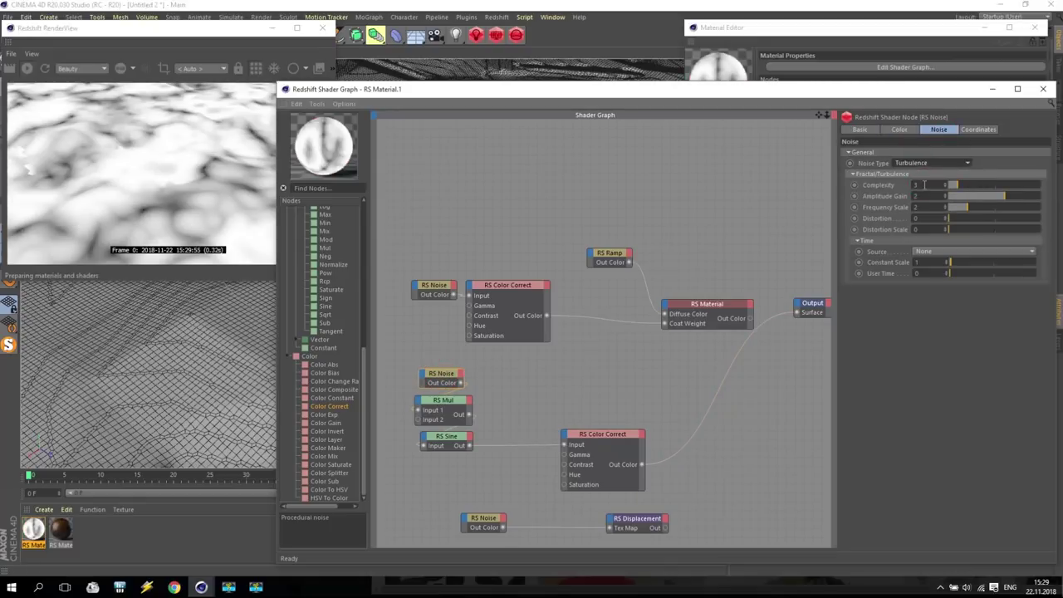
Set the coordinate scale of the RS Noise node feeding RS Mul to 4, 2, 4
click(977, 129)
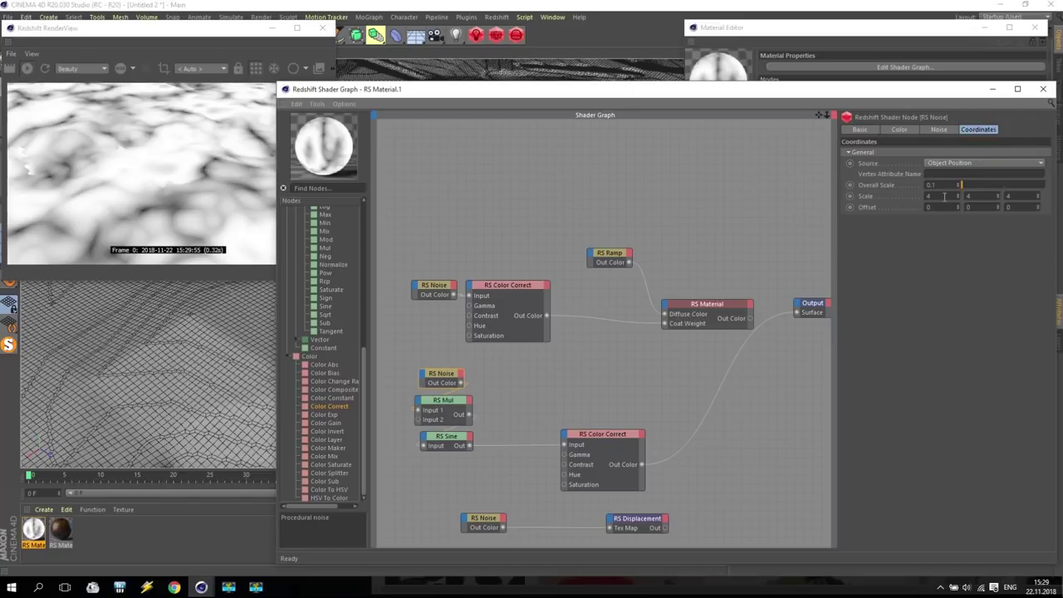
text(2)
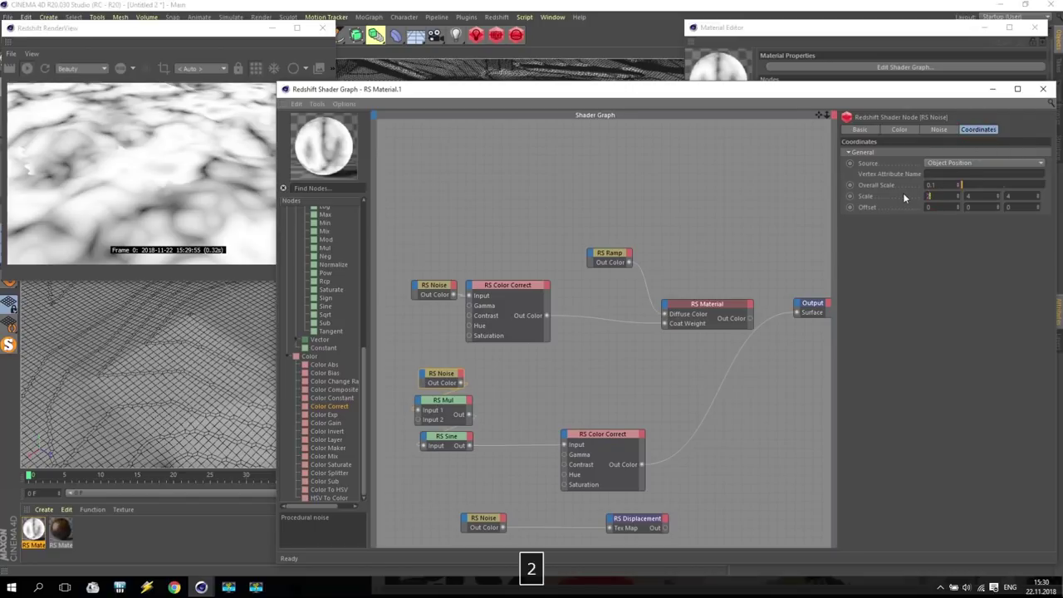
key(Return)
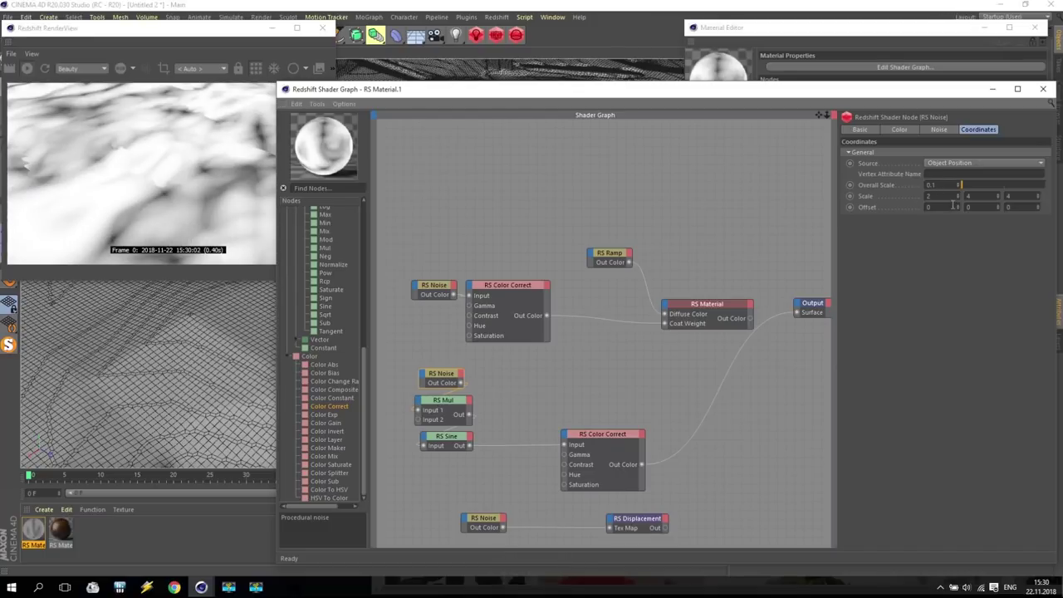
text(4)
key(Tab)
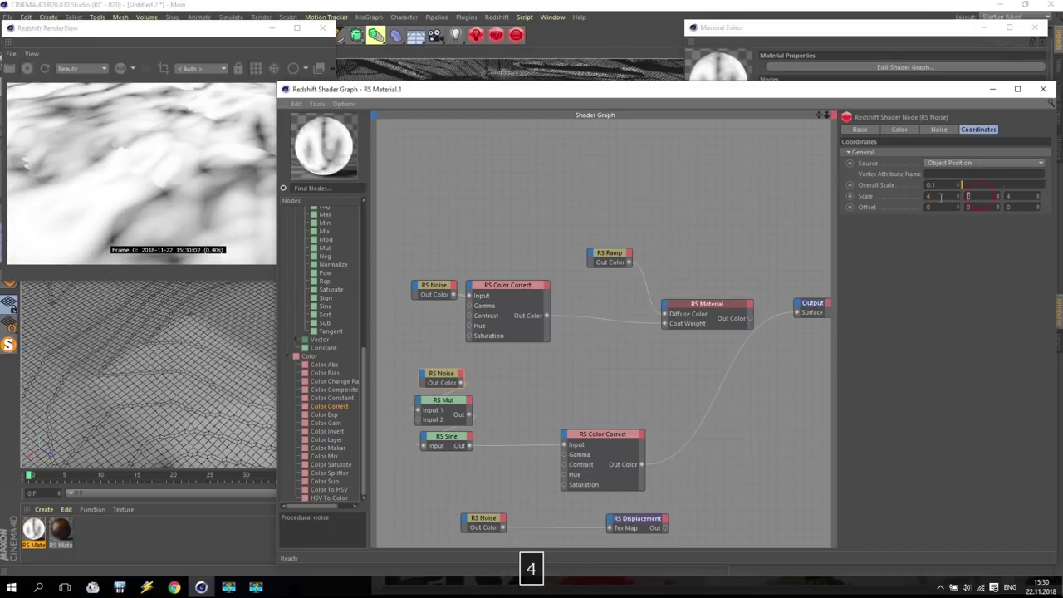
text(2)
key(Return)
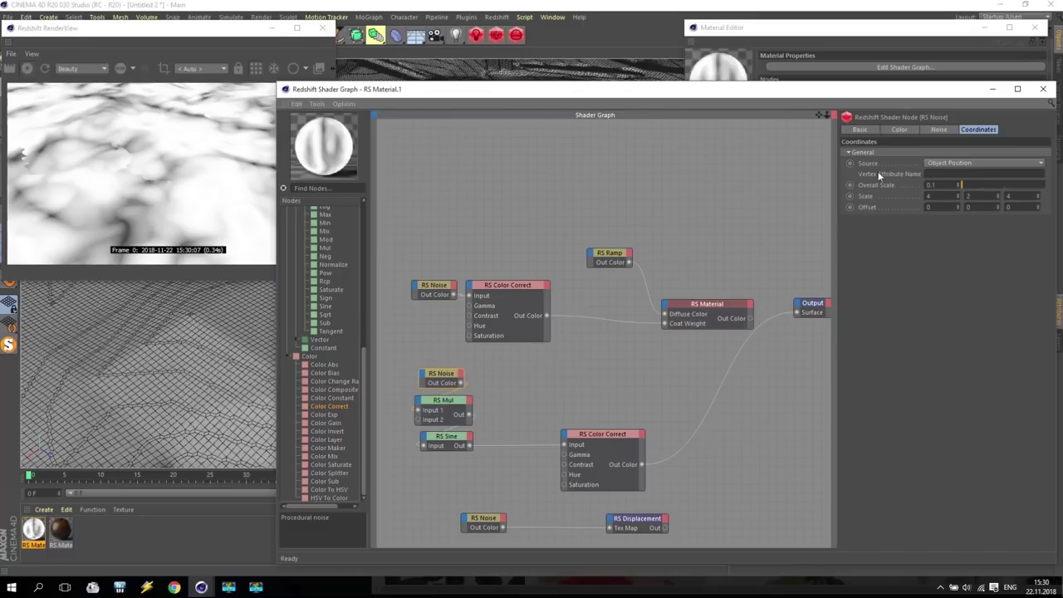
Set the remap bias of the RS Noise node feeding RS Mul to 0.95
click(898, 130)
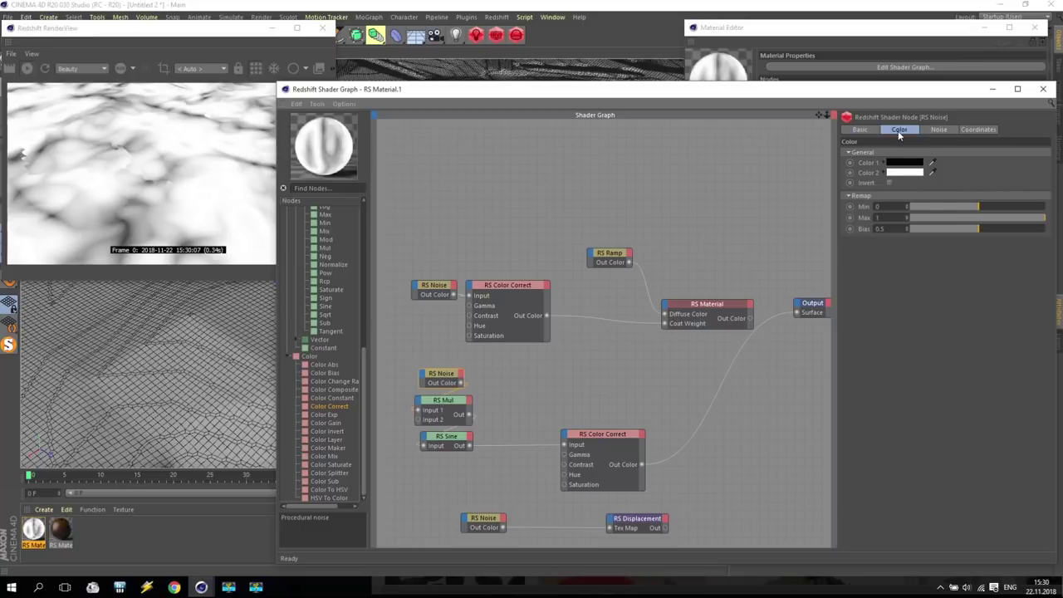
drag(996, 230, 1040, 232)
text(5)
key(Return)
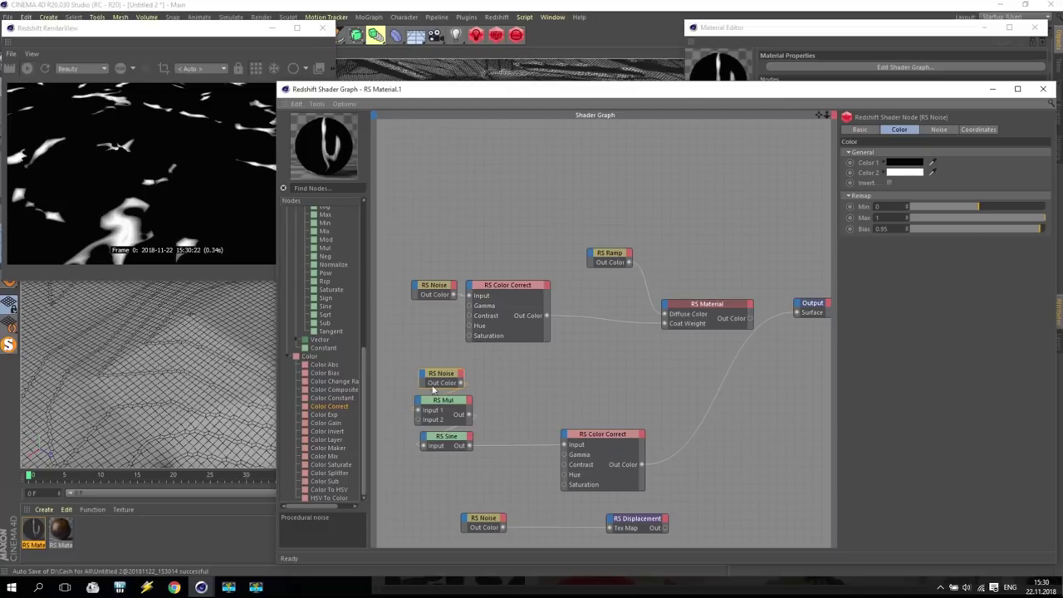
Set the contrast of the RS Color Correct node fed by RS Sine to 0.95
click(599, 435)
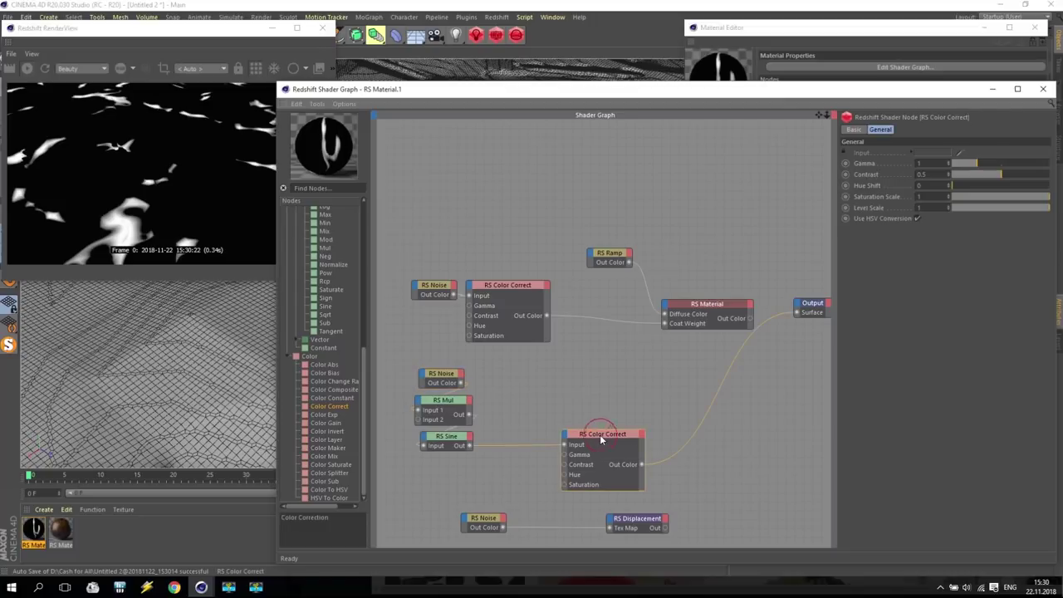
drag(1002, 172, 1049, 180)
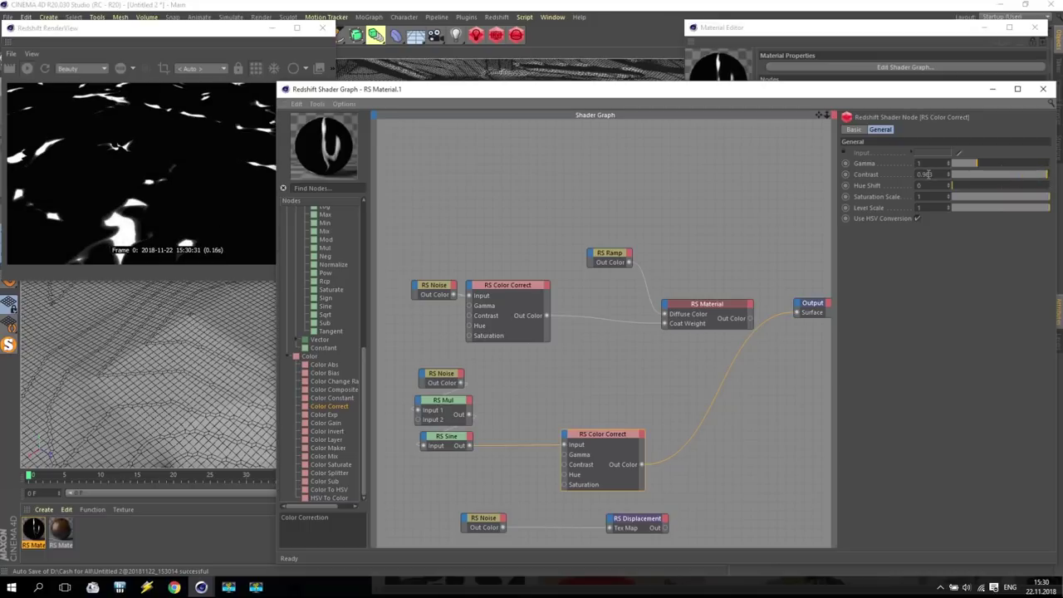
text(5)
key(Return)
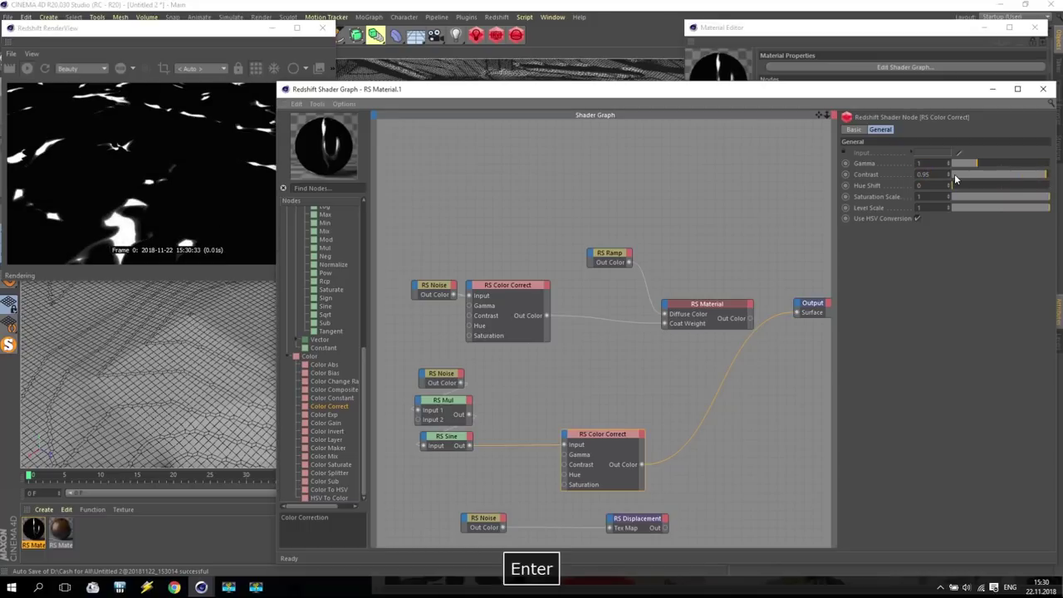
key(F9)
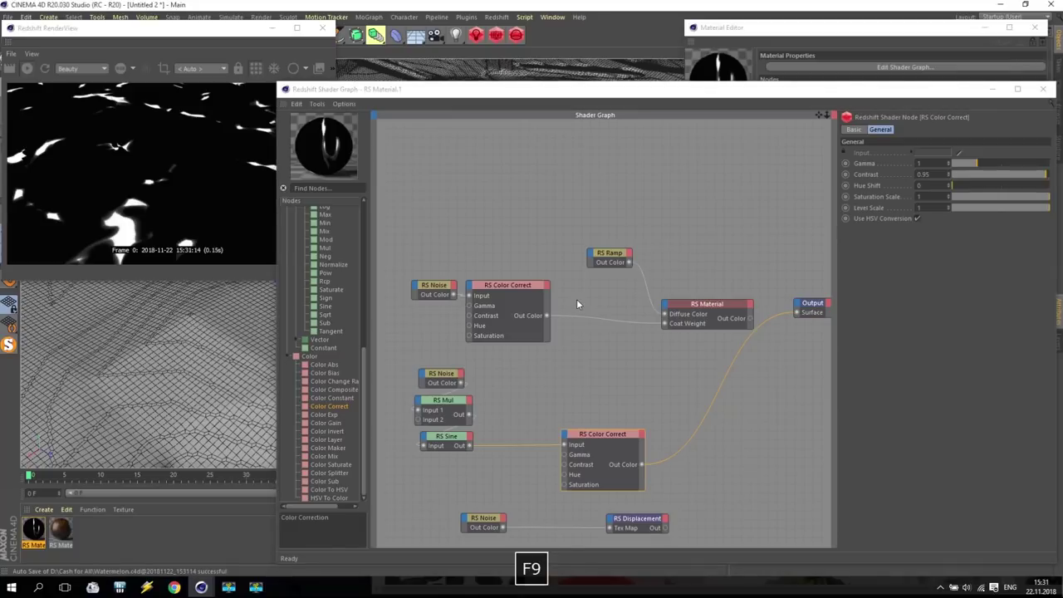
Set the contrast of the RS Color Correct node fed by RS Sine to 0.9
click(513, 377)
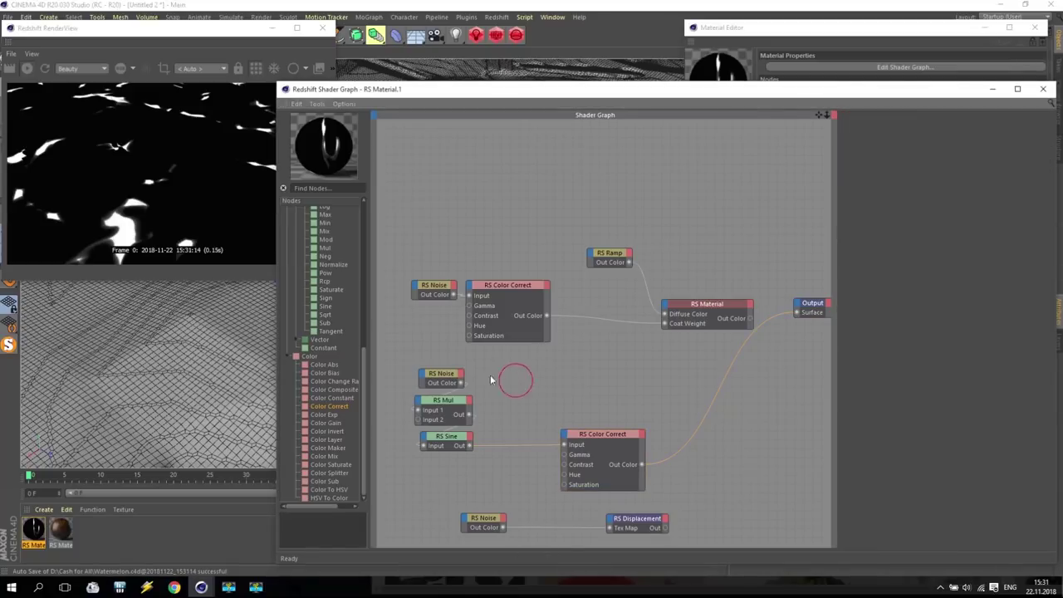
click(442, 375)
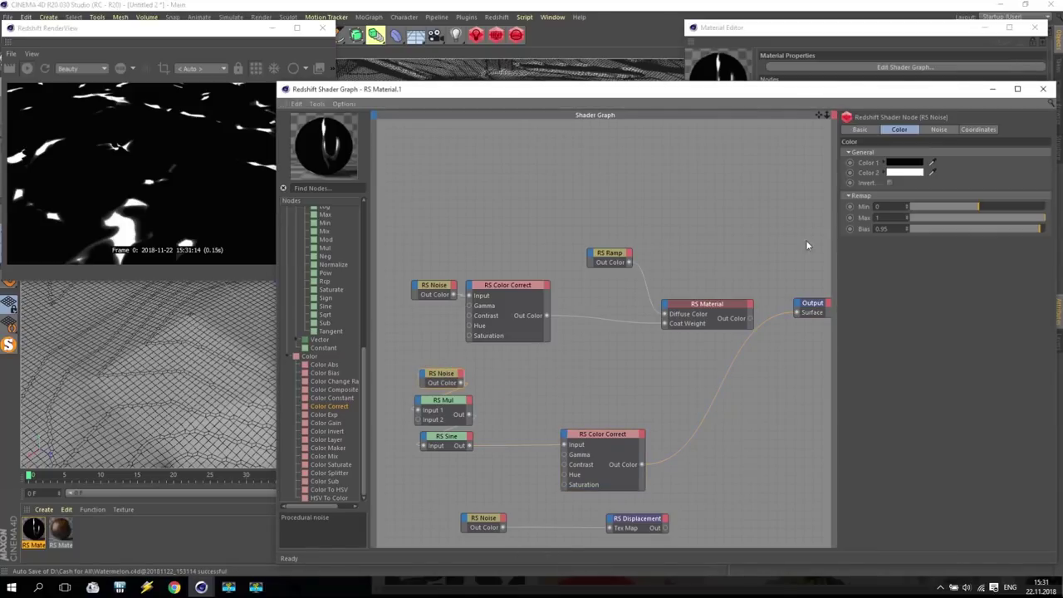
click(598, 436)
text(9)
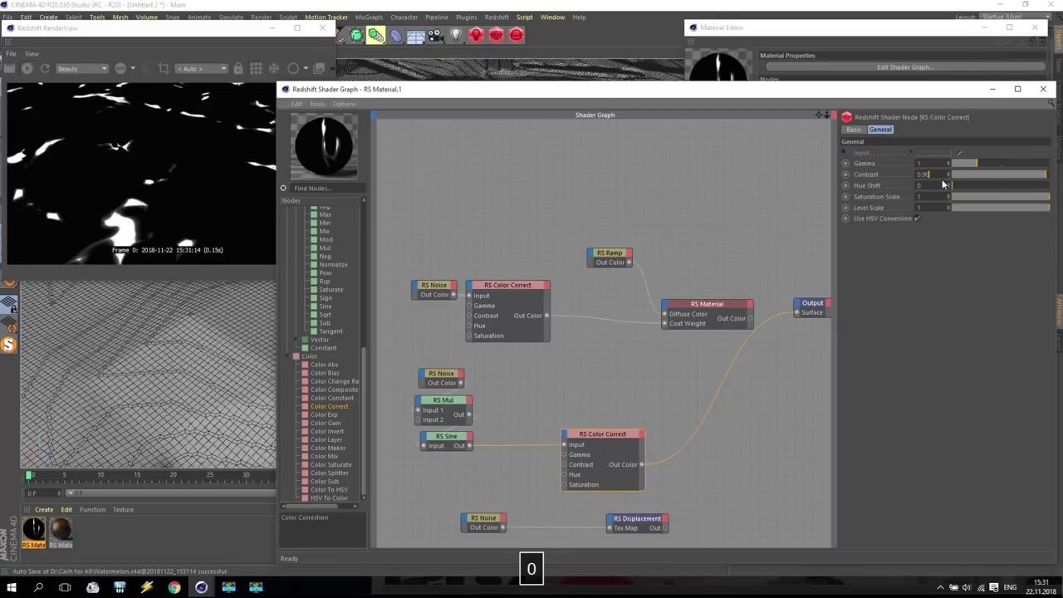
key(Return)
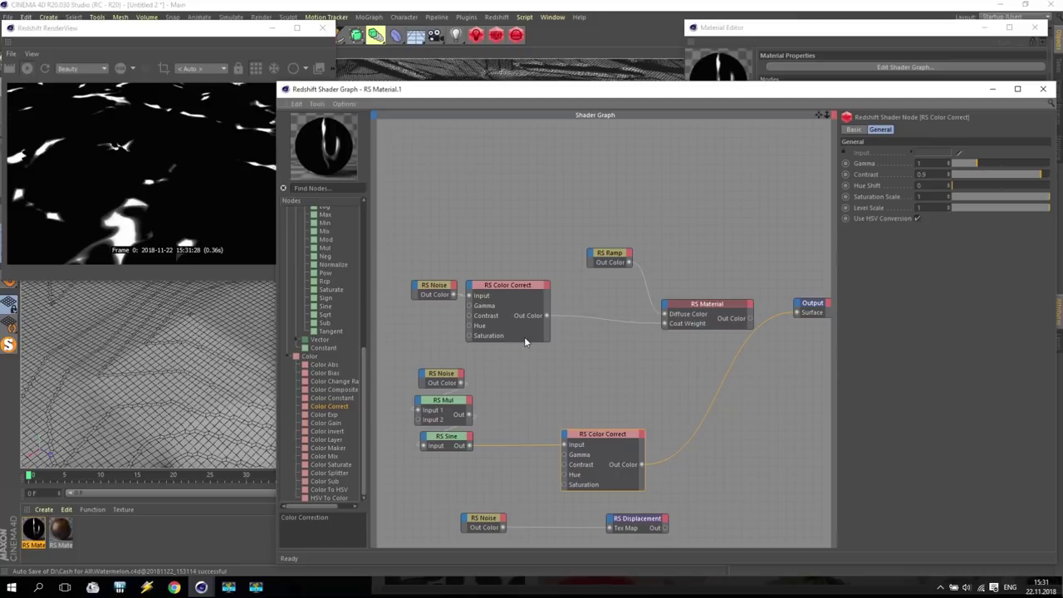
Align the RS Noise and RS Sine nodes with RS Mul and move their RS Color Correct node closer to them
drag(442, 380, 440, 380)
drag(447, 438, 441, 437)
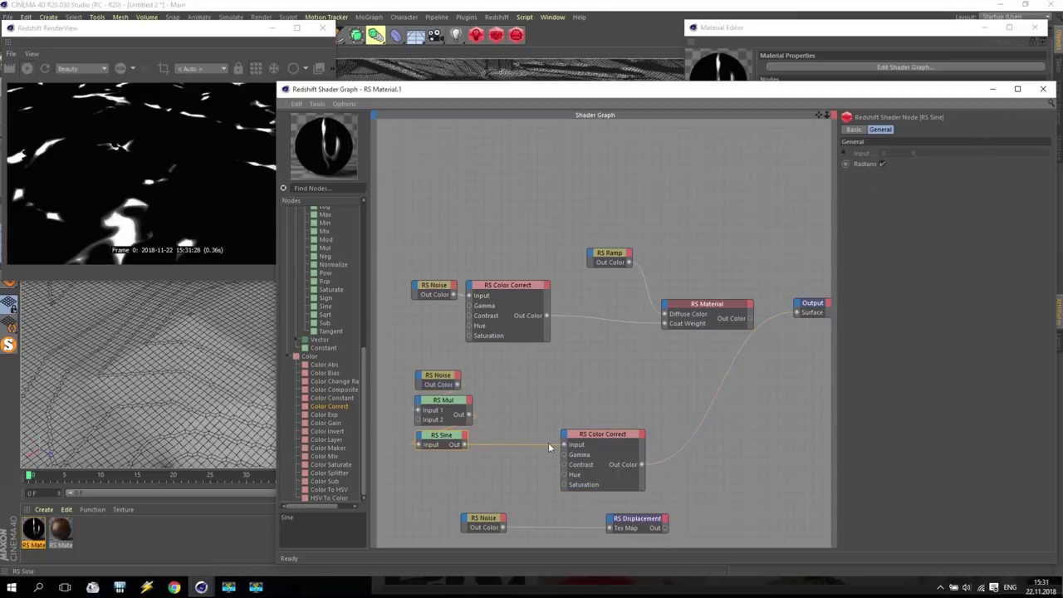
drag(598, 433, 561, 431)
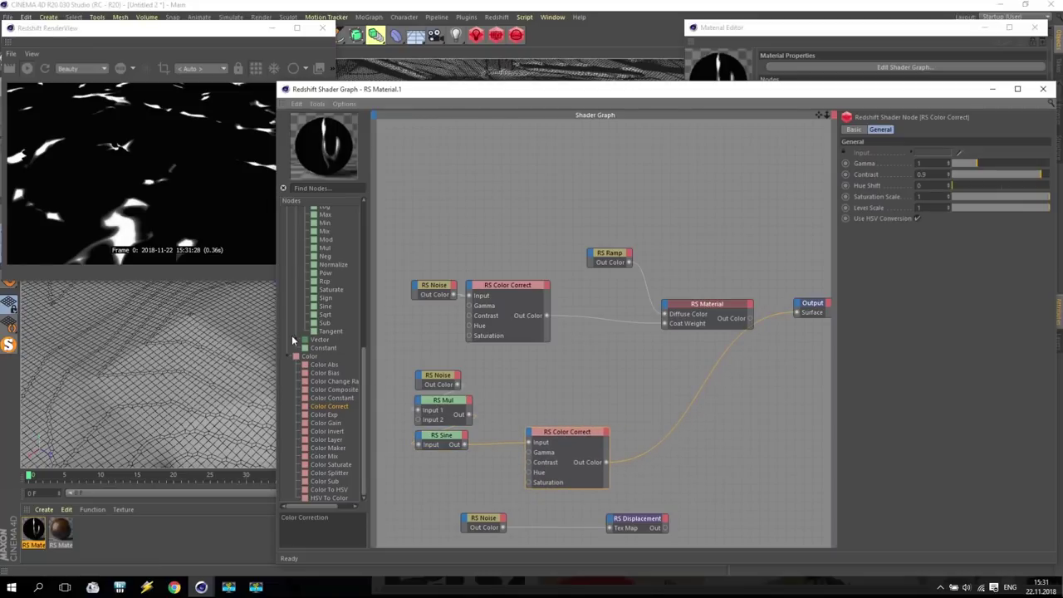
Add a Displacement node, wire it from the lower Color Correct to the Output's displacement, and reconnect RS Material to the Output's Surface
scroll(299, 339, up, 10)
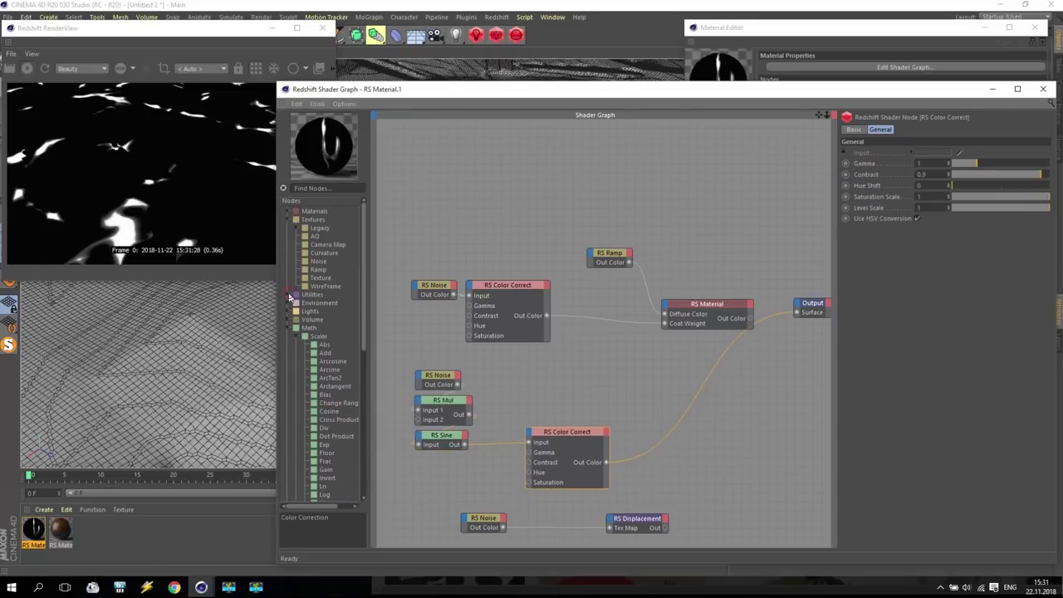
click(293, 295)
click(296, 335)
drag(332, 345, 695, 435)
click(606, 465)
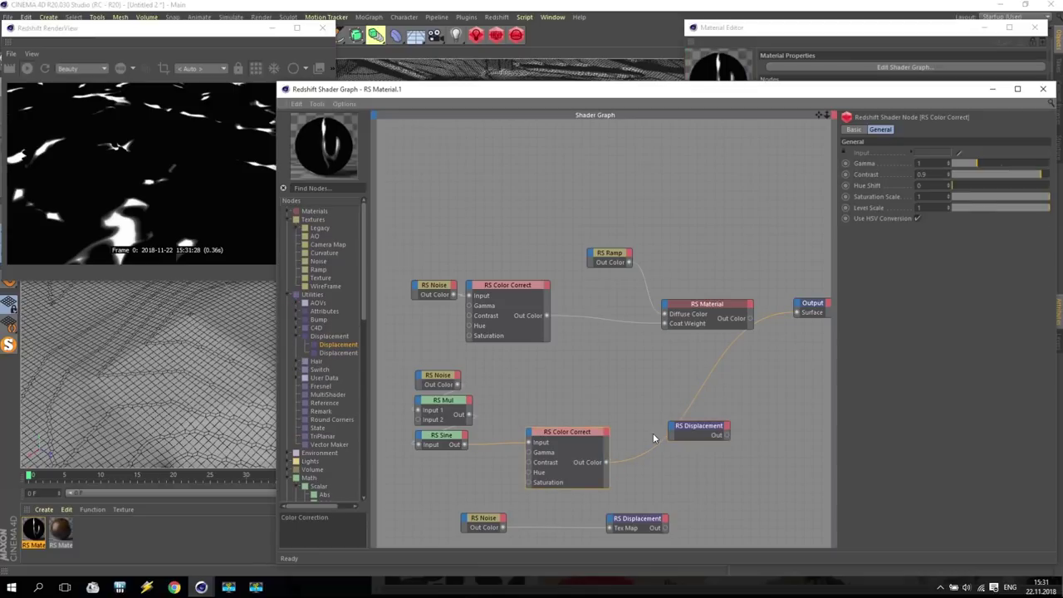
drag(606, 463, 799, 307)
click(817, 309)
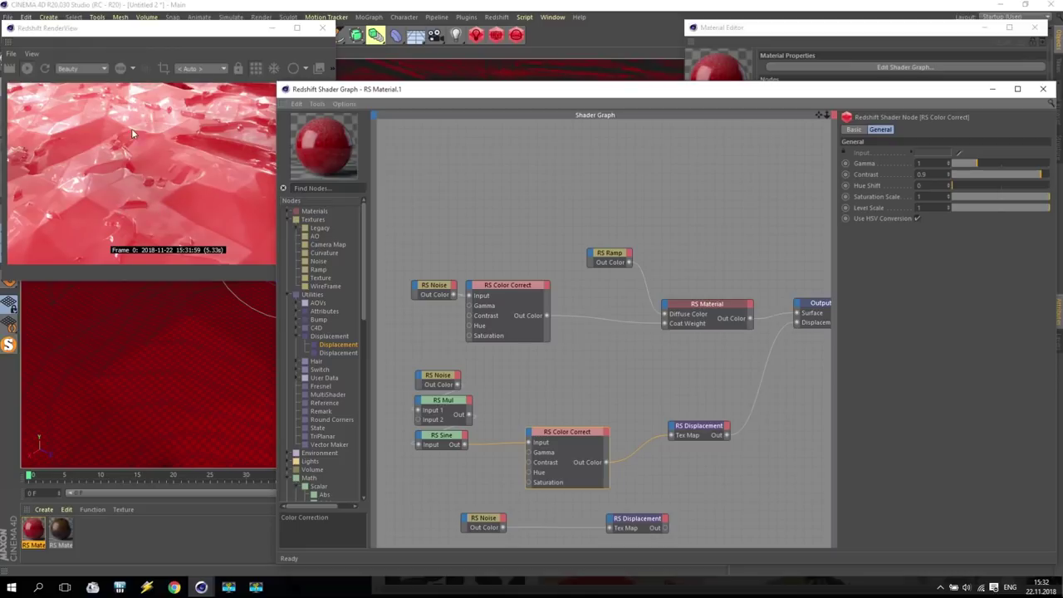
Rearrange the RS Ramp, upper RS Noise, its Color Correct and the RS Material into a compact group higher up in the graph
drag(609, 254, 524, 260)
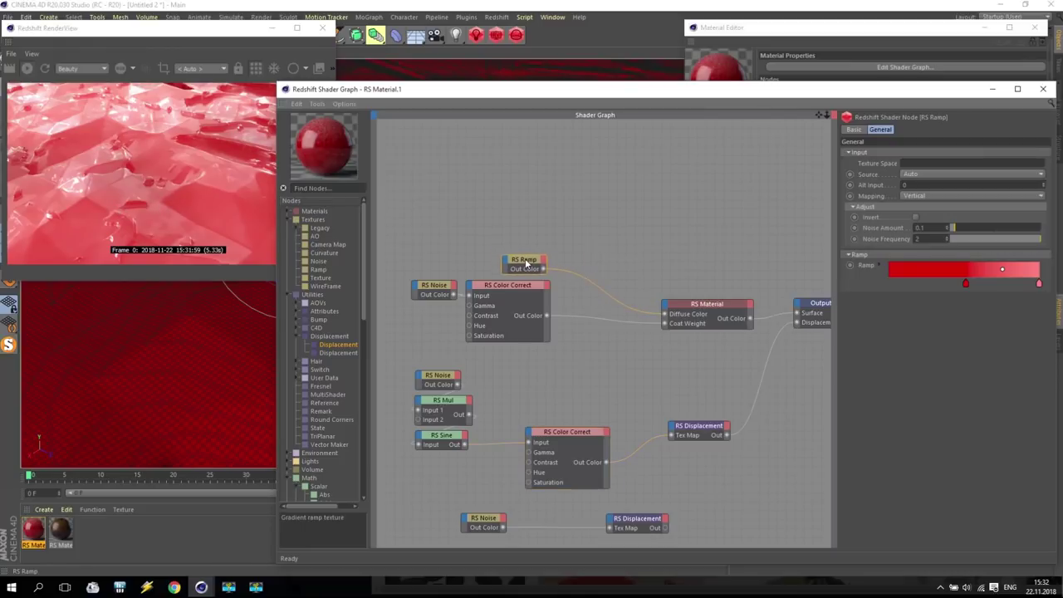
drag(698, 305, 665, 250)
drag(430, 225, 680, 328)
drag(563, 273, 554, 182)
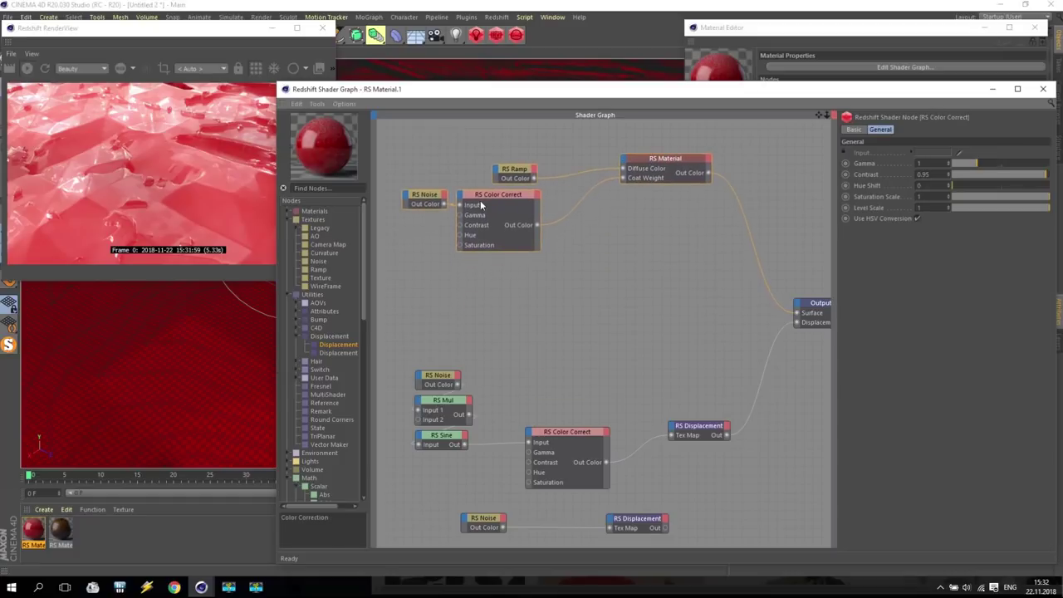
Add a second RS Material node and set its diffuse color to H 30°, S 50%, V 100%
click(287, 213)
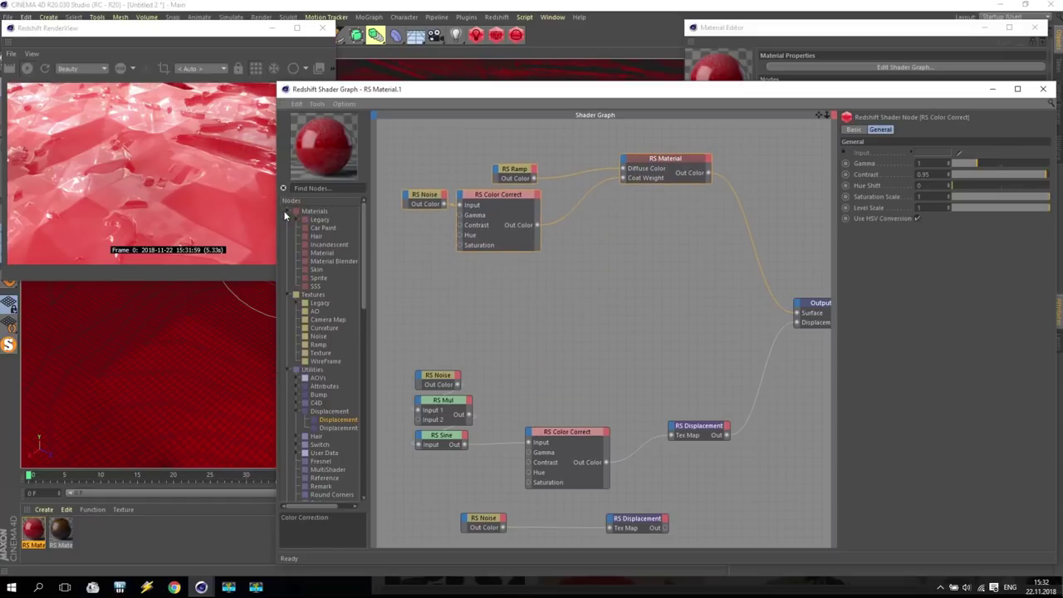
drag(337, 254, 649, 280)
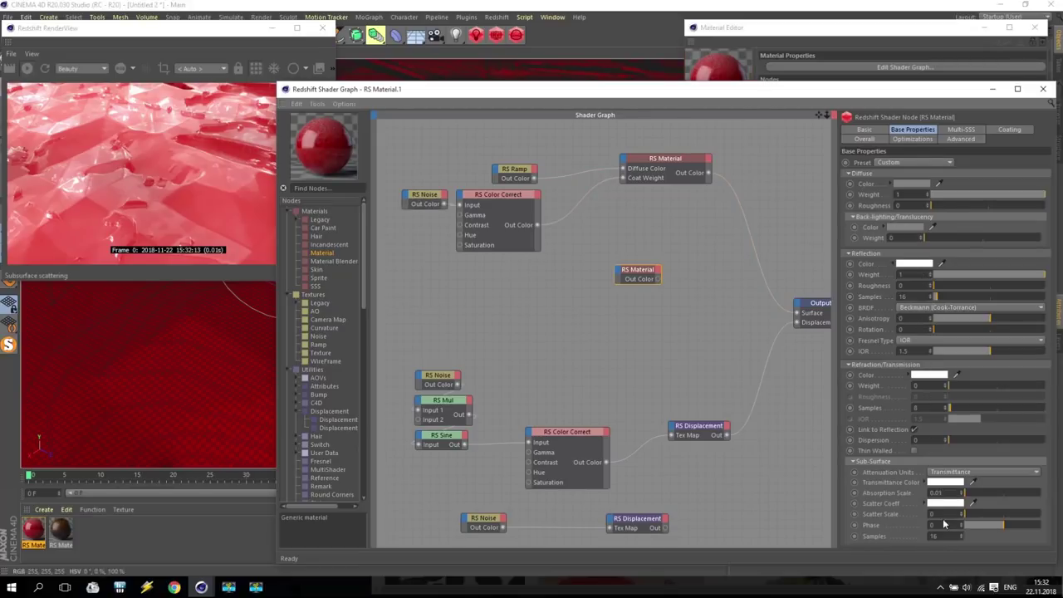
click(904, 184)
drag(844, 183, 850, 184)
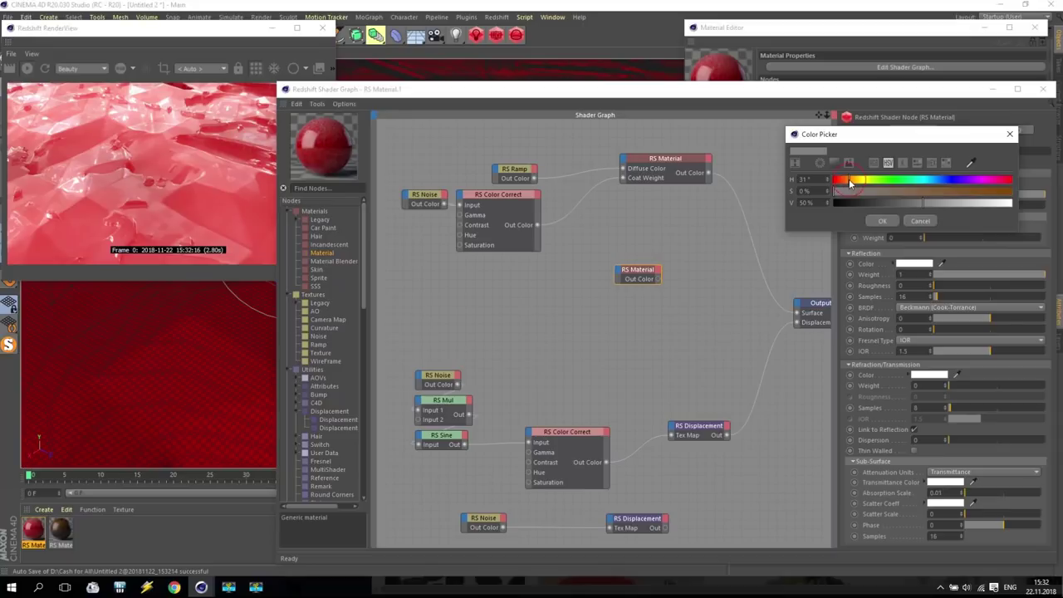
click(826, 178)
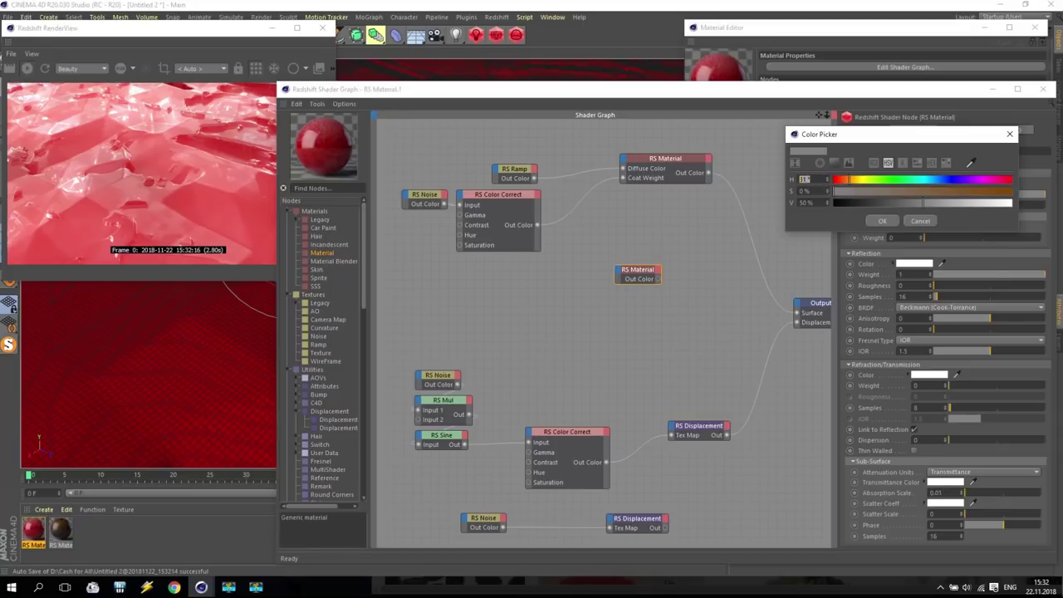
text(30)
click(817, 190)
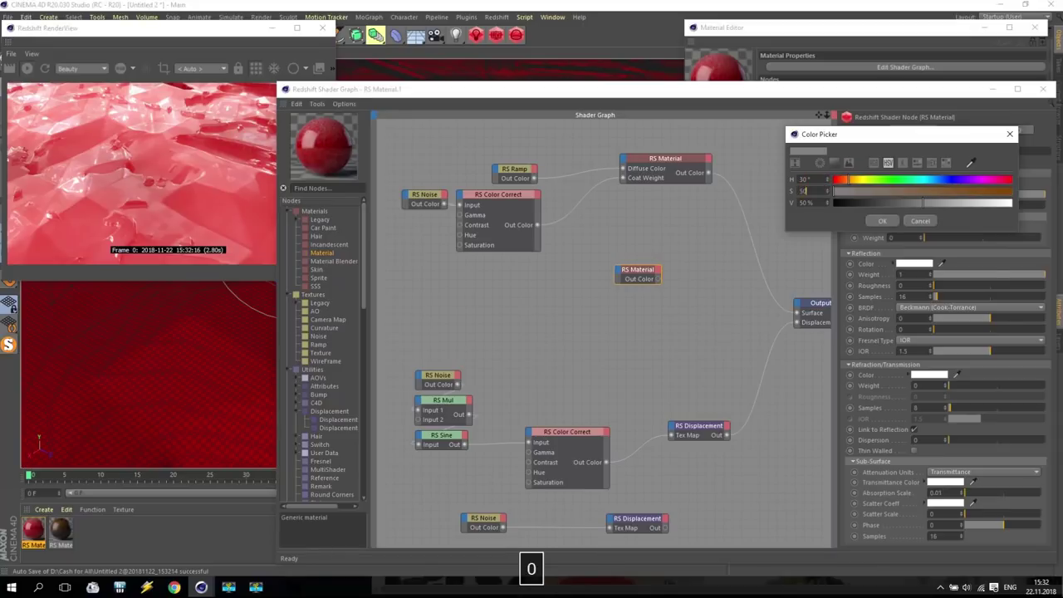
text(50)
key(Return)
click(941, 204)
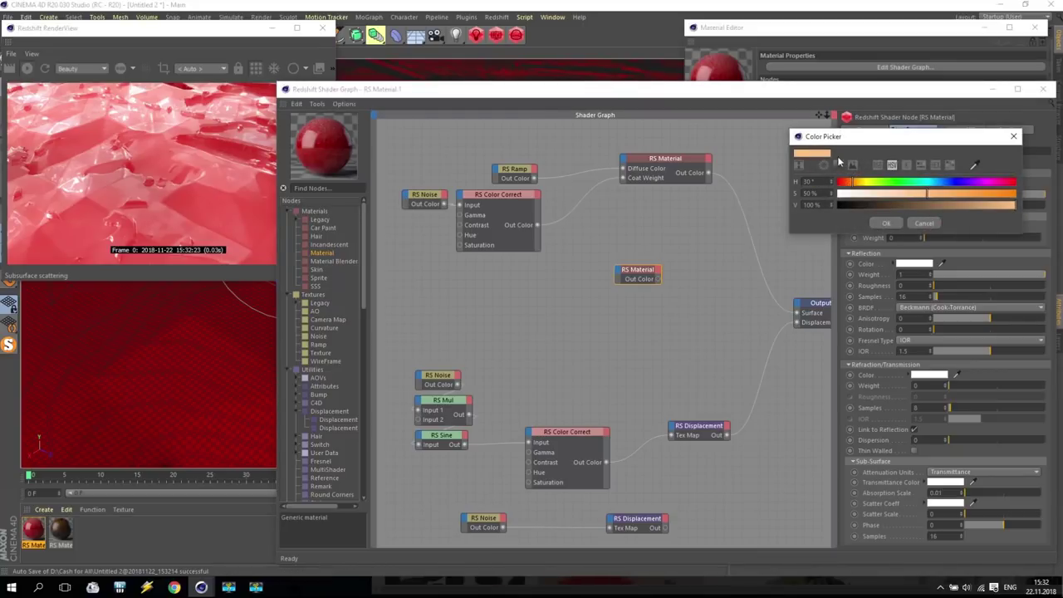
click(888, 224)
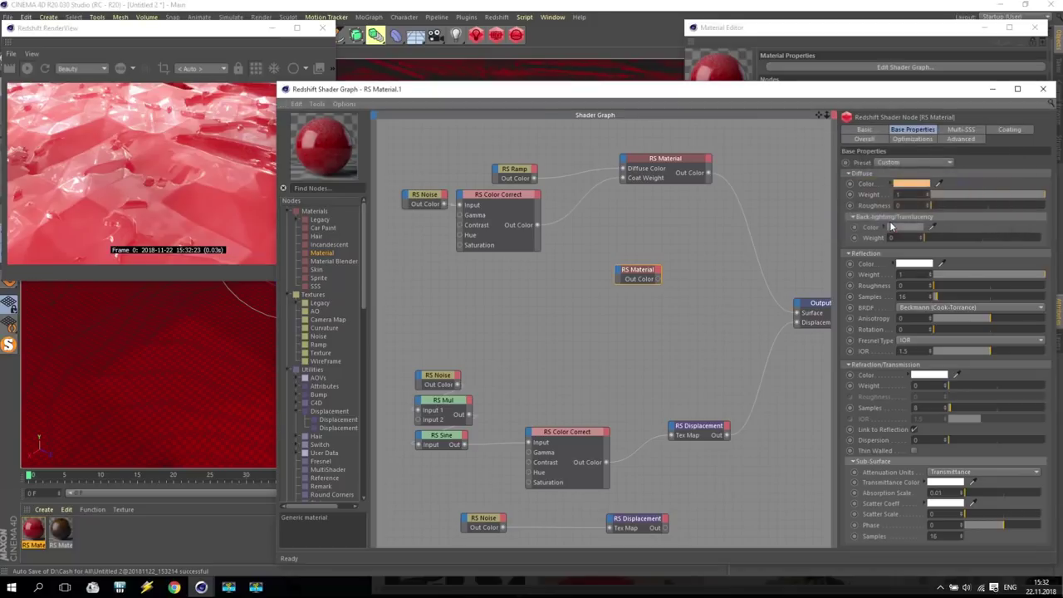
Add a Material Blender node with the red RS Material as Base Color and the new RS Material as Layer Color 1
drag(326, 261, 747, 241)
drag(683, 171, 721, 236)
click(748, 242)
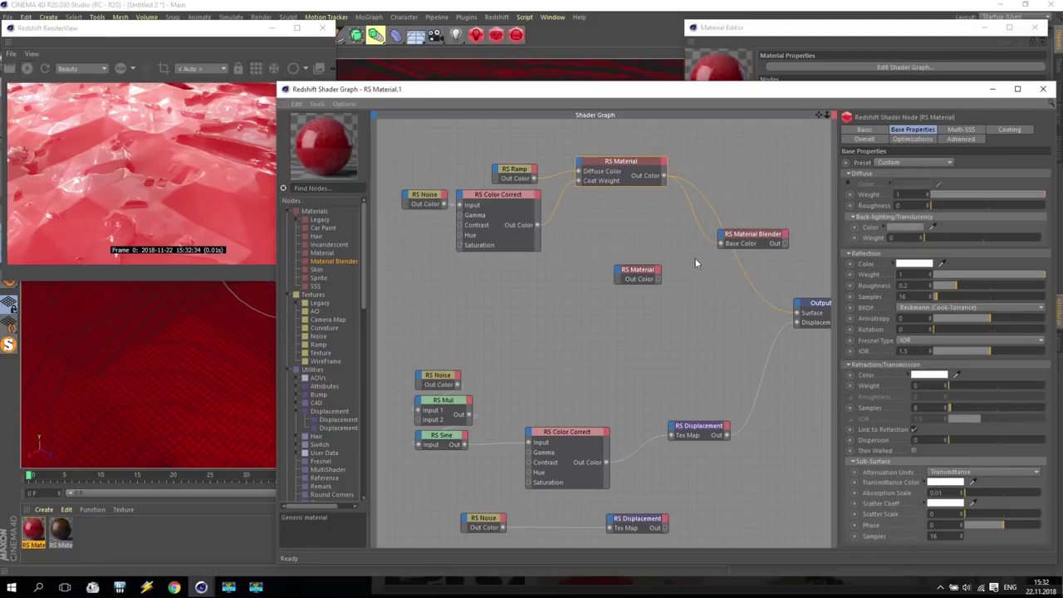
drag(659, 279, 723, 239)
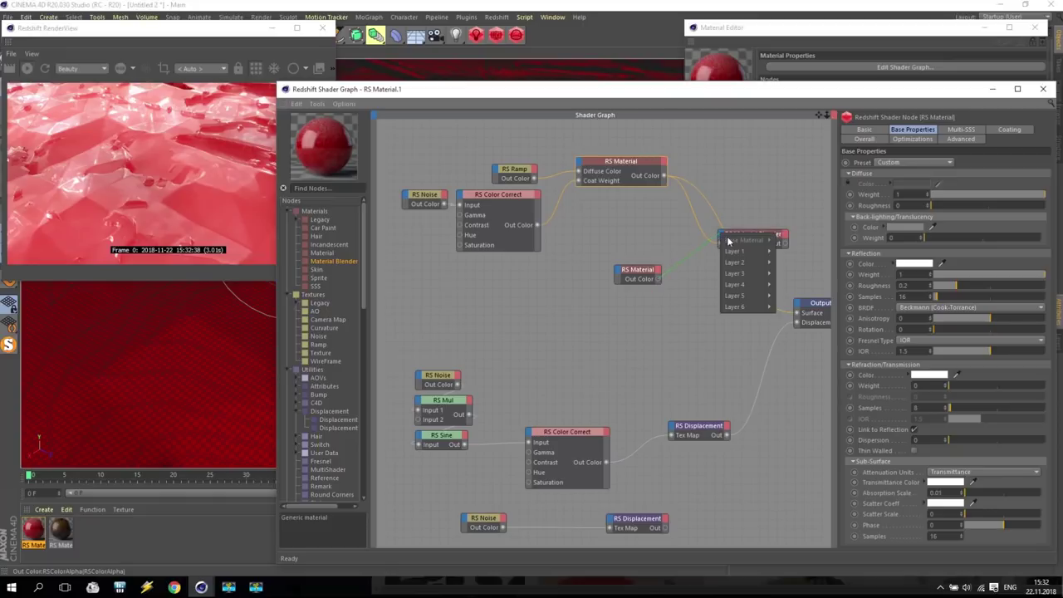
mouse_move(741, 252)
click(795, 252)
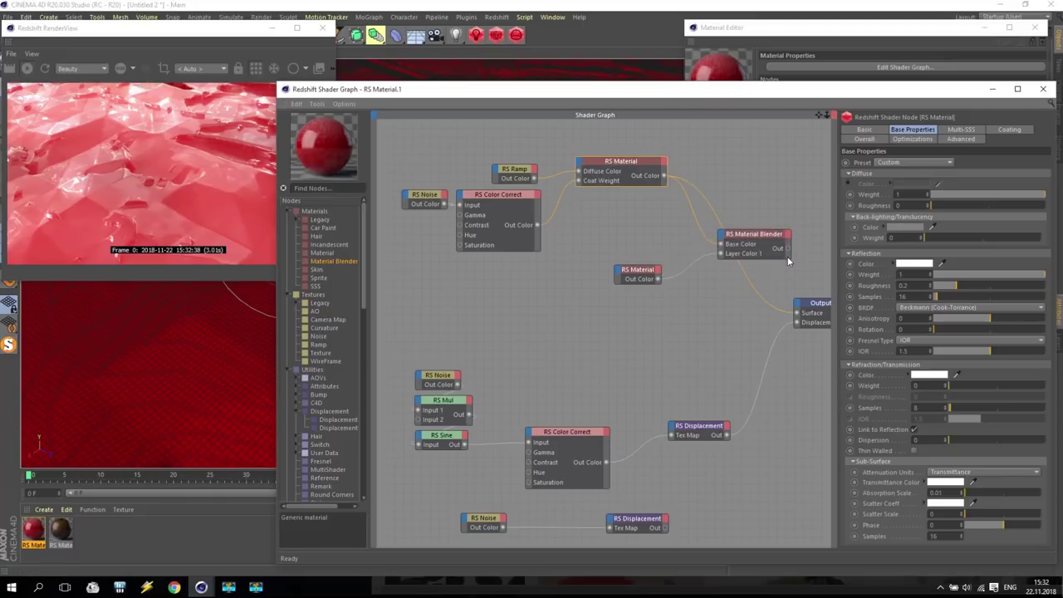
Connect the lower Color Correct's Out Color to the Material Blender's Blend Color 1 and the blender's Out to the Output's Surface
drag(408, 342, 676, 475)
drag(607, 461, 721, 241)
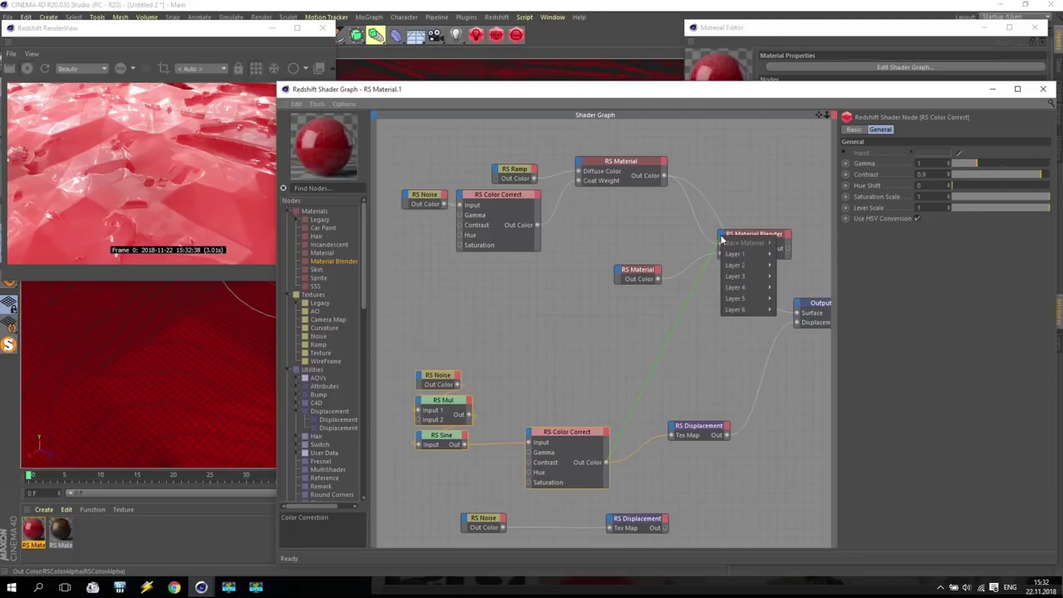
mouse_move(740, 253)
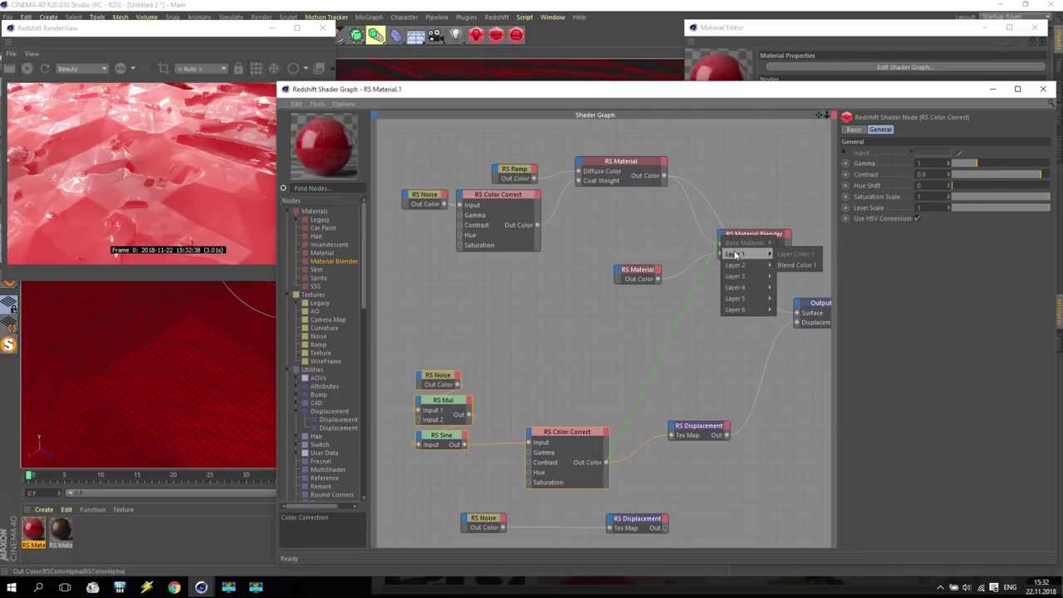
click(795, 264)
drag(789, 254, 797, 313)
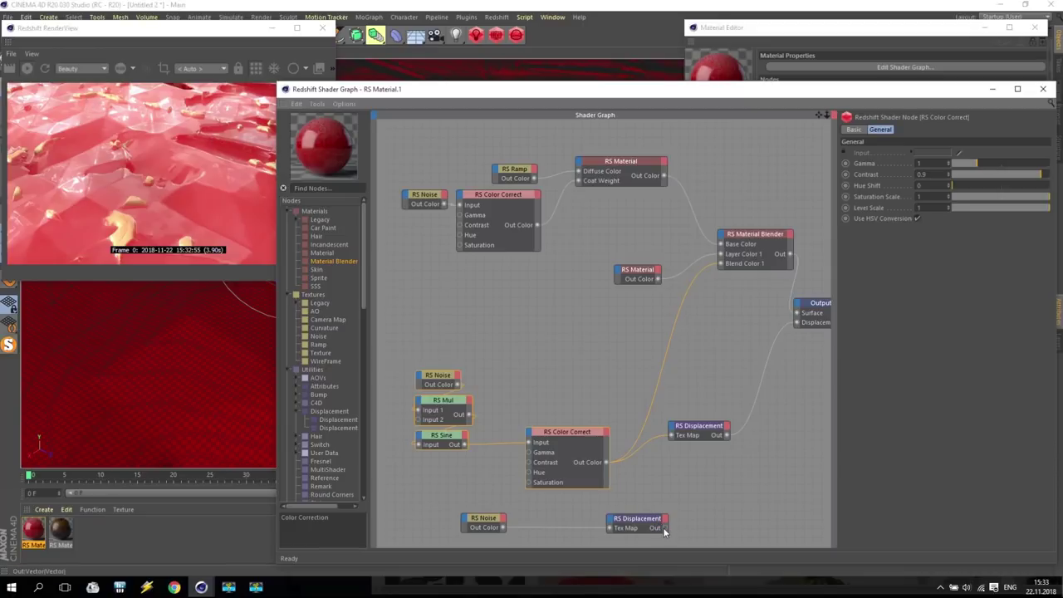
Connect the lower RS Displacement's Out to the Output's Displacement and stack the two RS Displacement nodes above each other
drag(663, 527, 805, 387)
drag(798, 325, 798, 323)
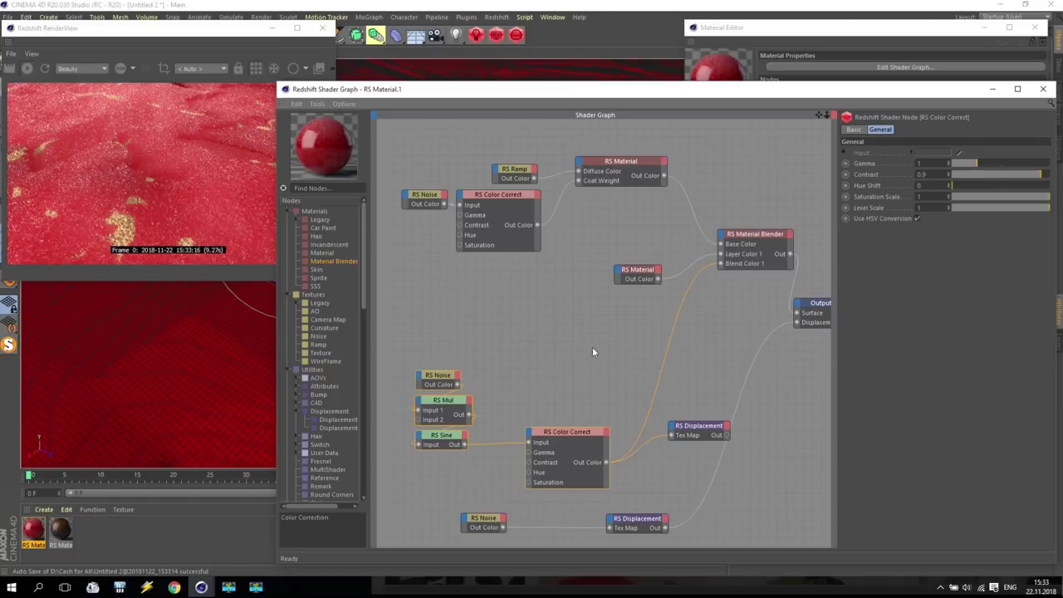
drag(684, 438, 661, 447)
drag(647, 518, 686, 484)
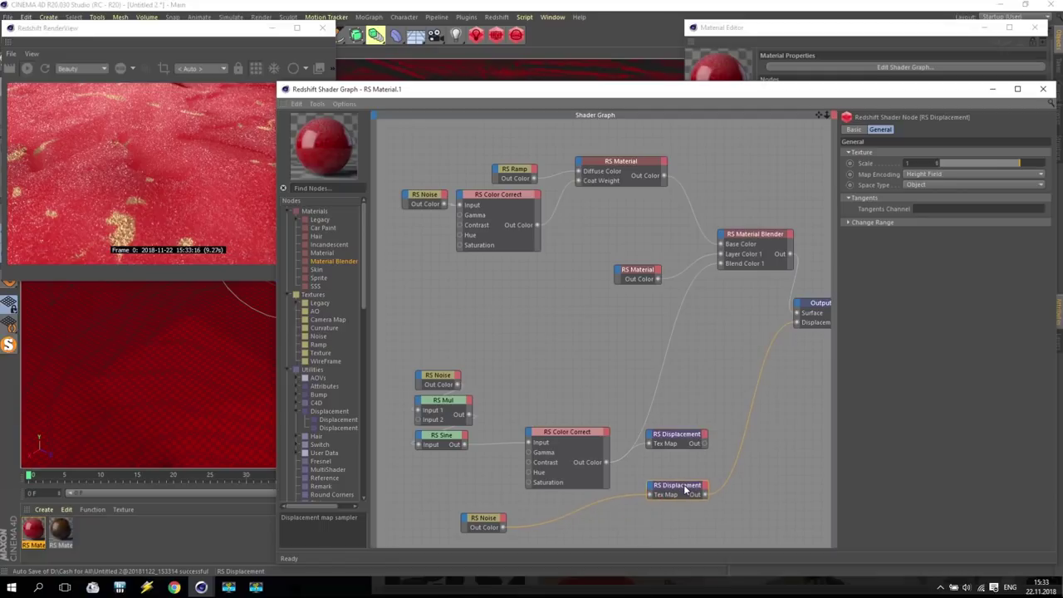
Add a Displacement Blender node with the upper RS Displacement as Base Input and the lower one as Displace Input 0
click(337, 428)
drag(347, 430, 746, 409)
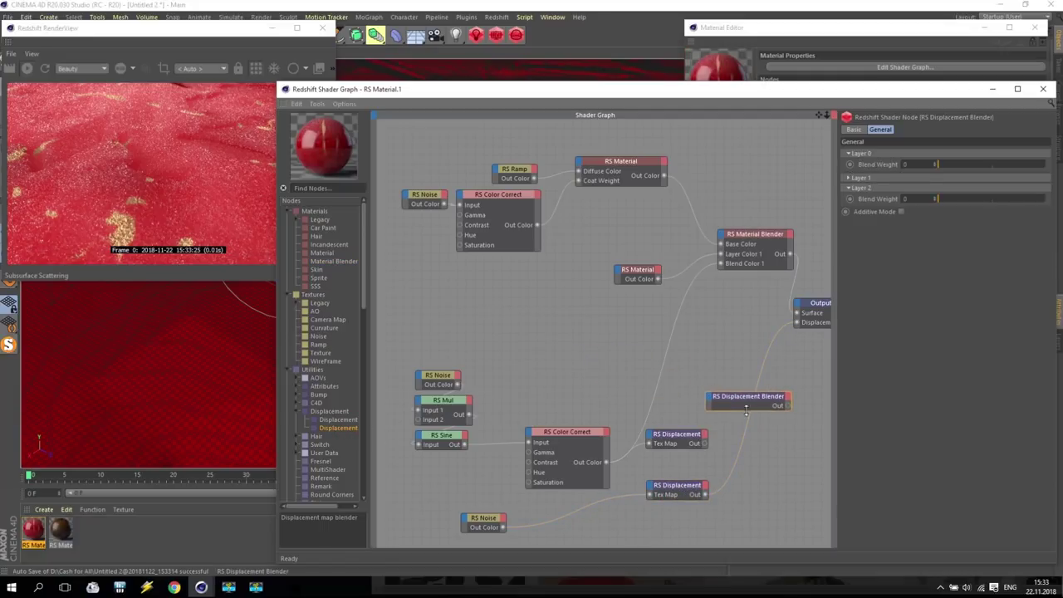
drag(704, 444, 718, 406)
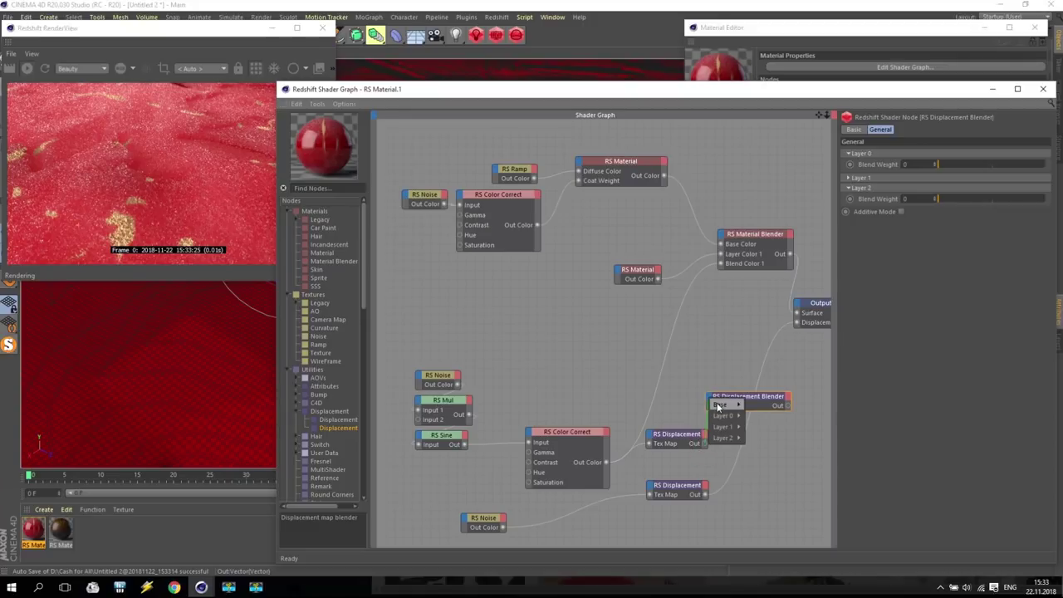
click(719, 405)
drag(706, 495, 723, 418)
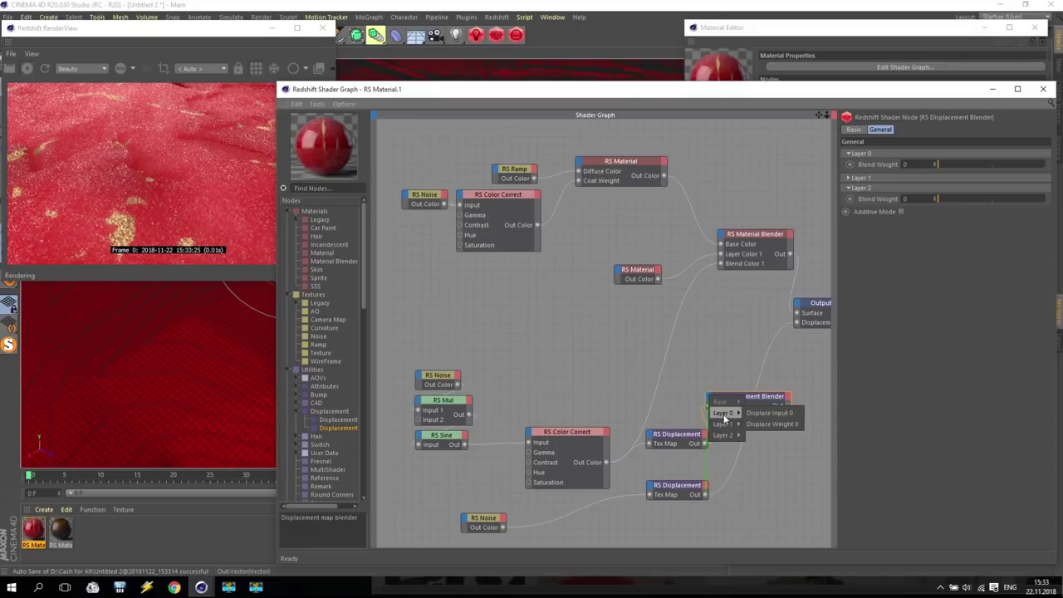
click(766, 413)
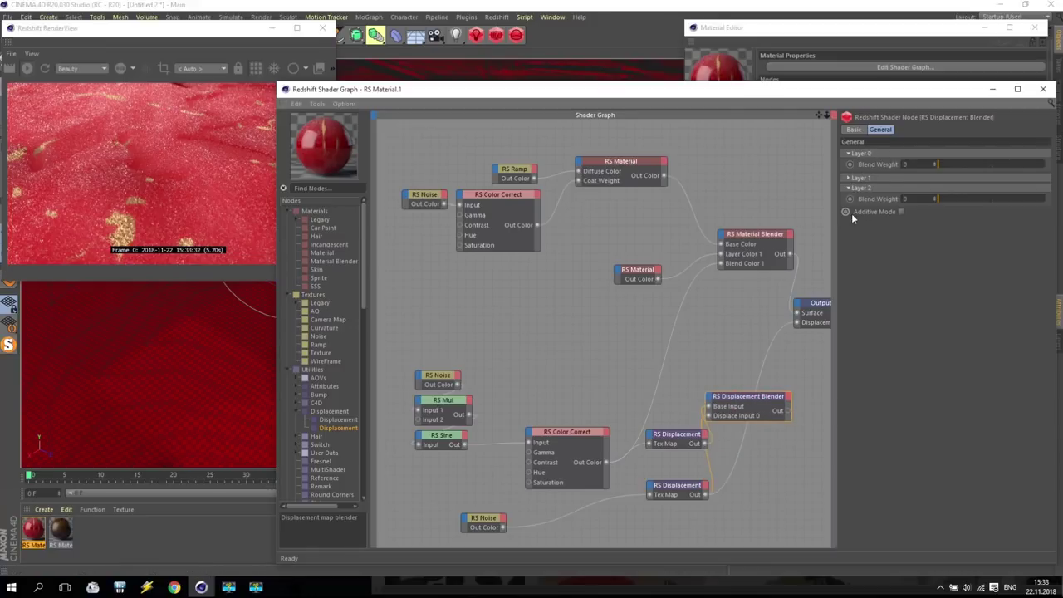
Enable Additive Mode on the Displacement Blender, set Layer 0's Blend Weight to 1 and connect its Out to the Output's Displacement
click(901, 212)
drag(937, 165, 1045, 164)
drag(788, 411, 799, 324)
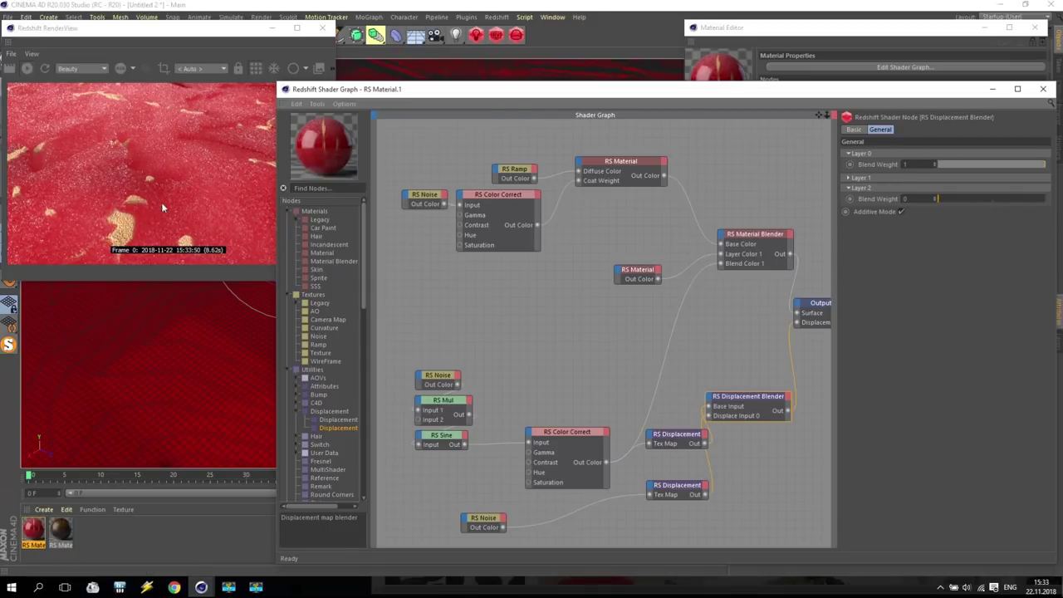
Set the X coordinate offset of the RS Noise feeding RS Mul to 200
click(439, 375)
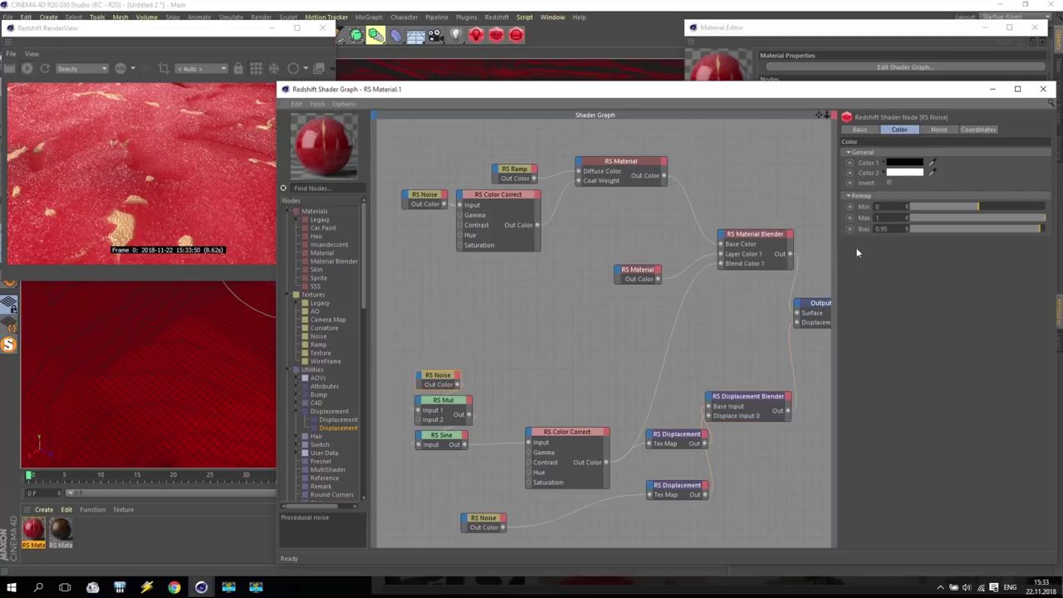
click(939, 130)
click(980, 130)
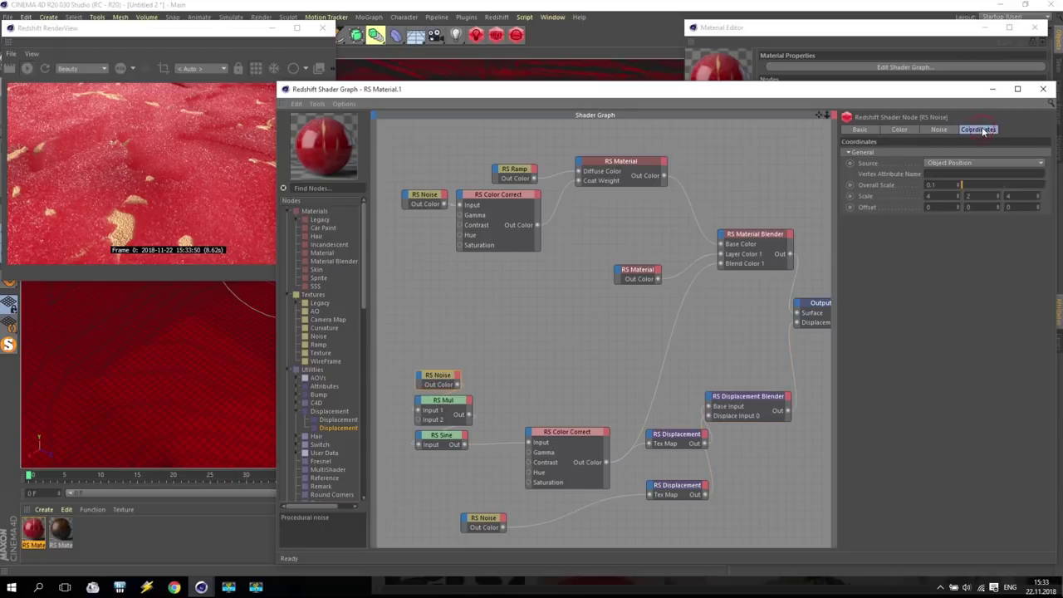
click(954, 130)
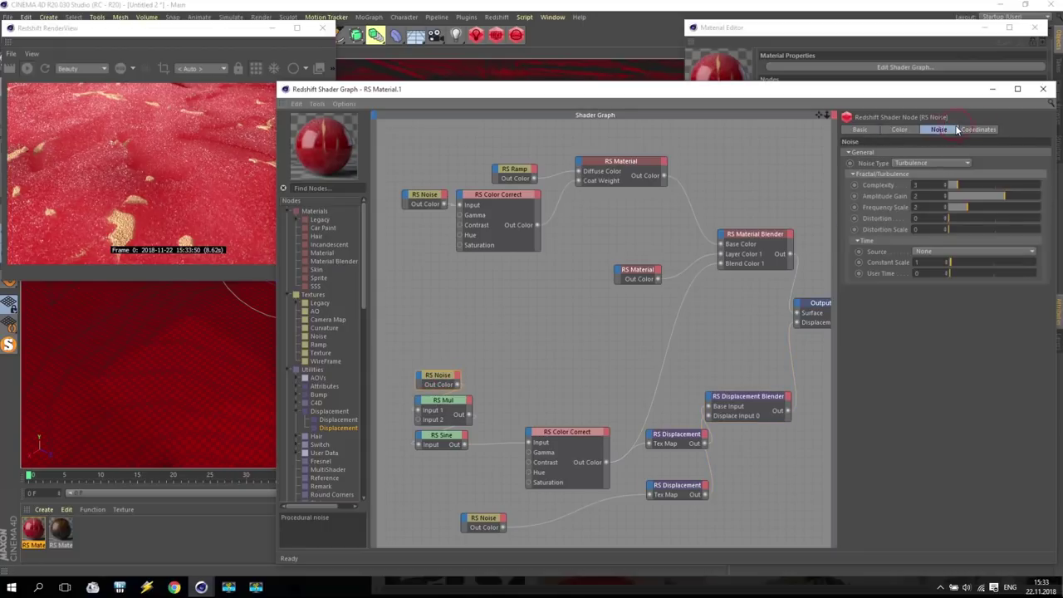
click(898, 130)
click(965, 131)
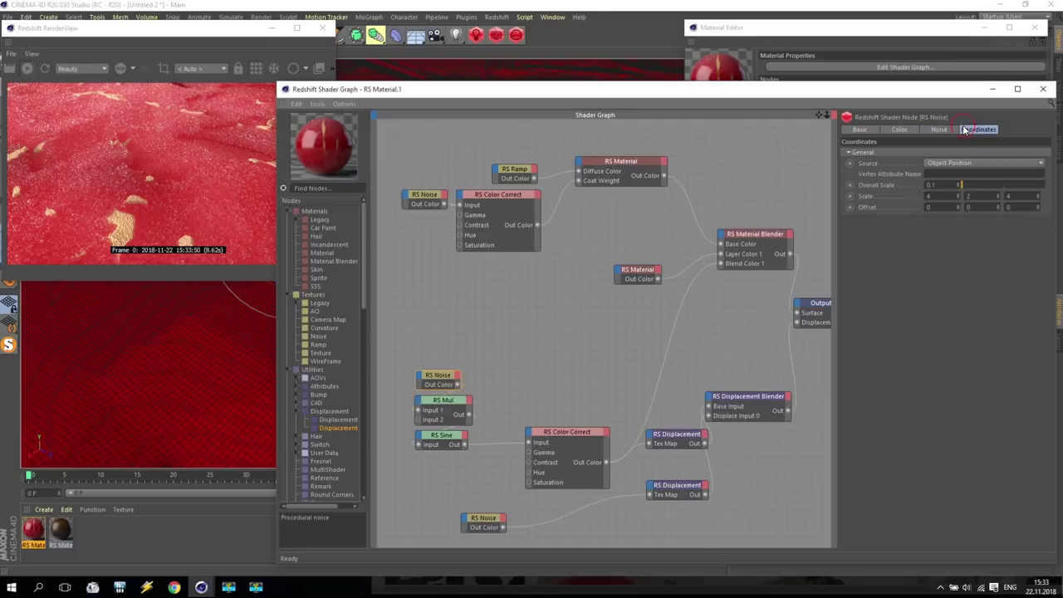
click(944, 207)
text(74)
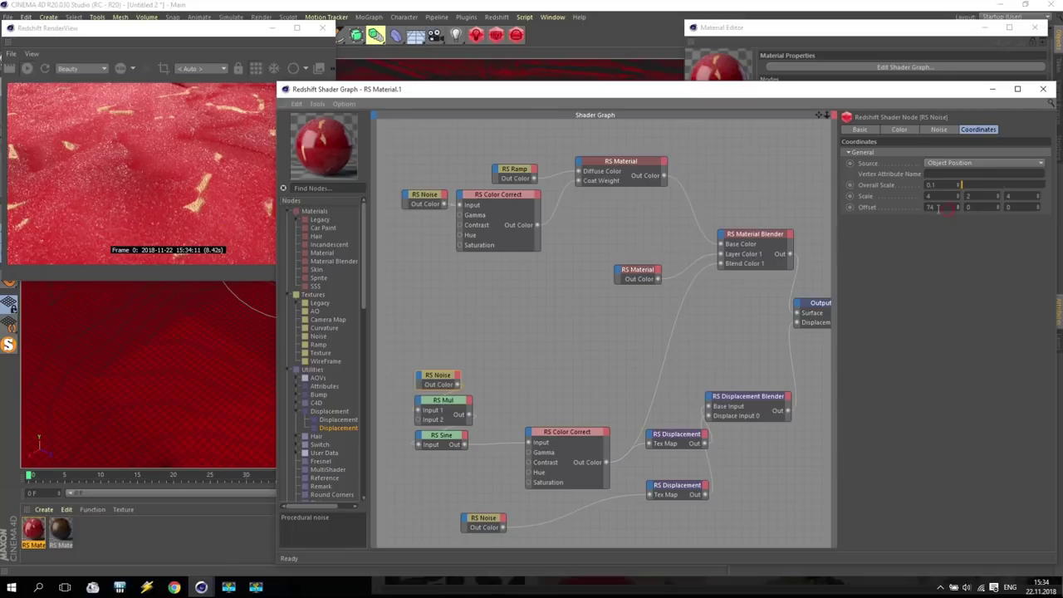
text(200)
key(Return)
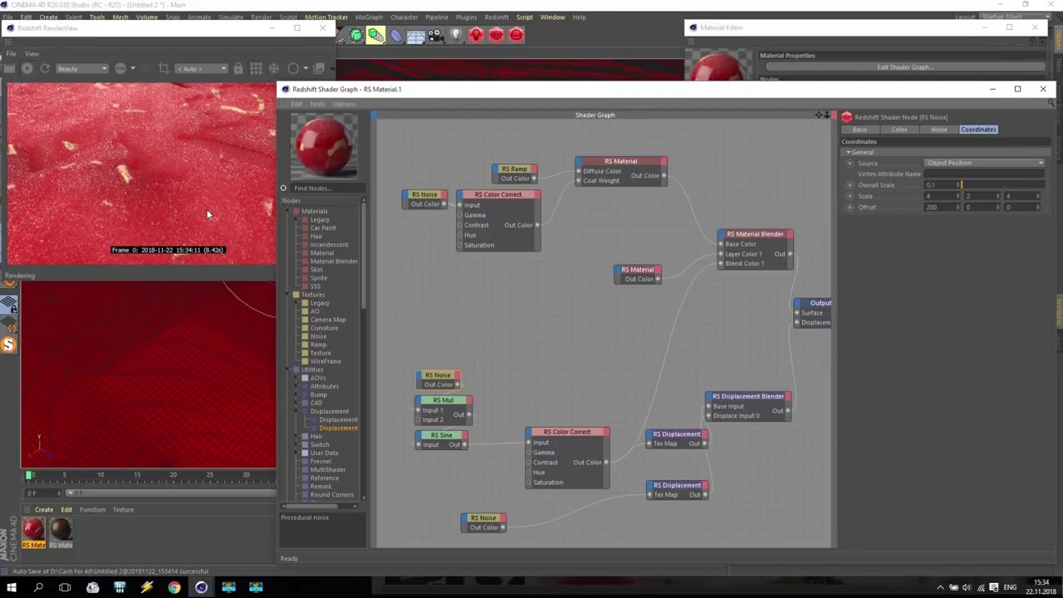
Tidy the lower part of the graph by moving the RS Color Correct and the bottom RS Noise closer to their connected nodes
drag(356, 91, 220, 96)
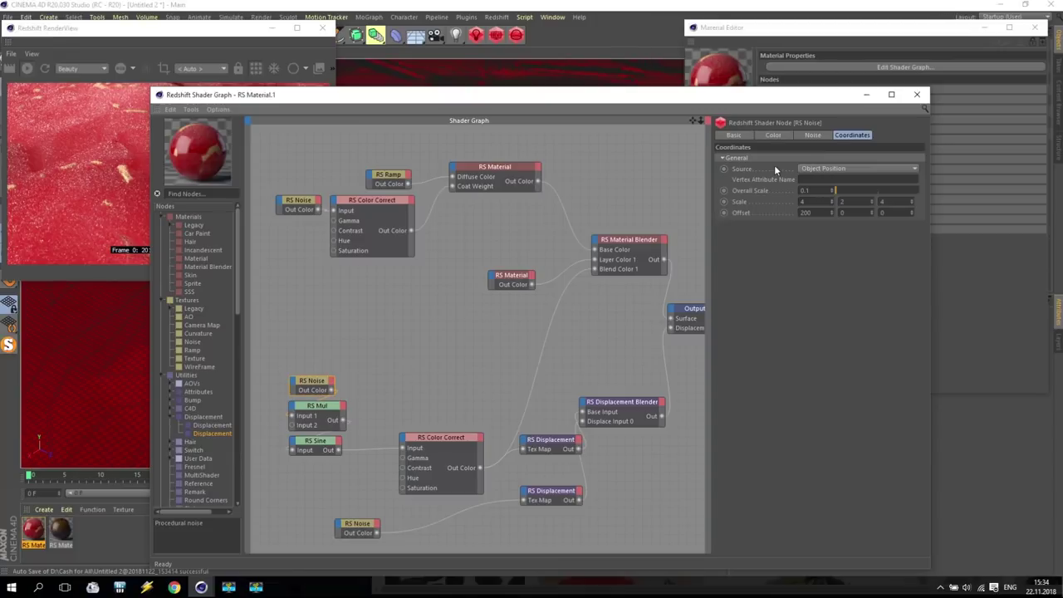
drag(292, 365, 353, 463)
drag(273, 349, 340, 465)
drag(400, 404, 457, 485)
drag(453, 441, 411, 439)
drag(358, 529, 431, 521)
drag(379, 101, 559, 100)
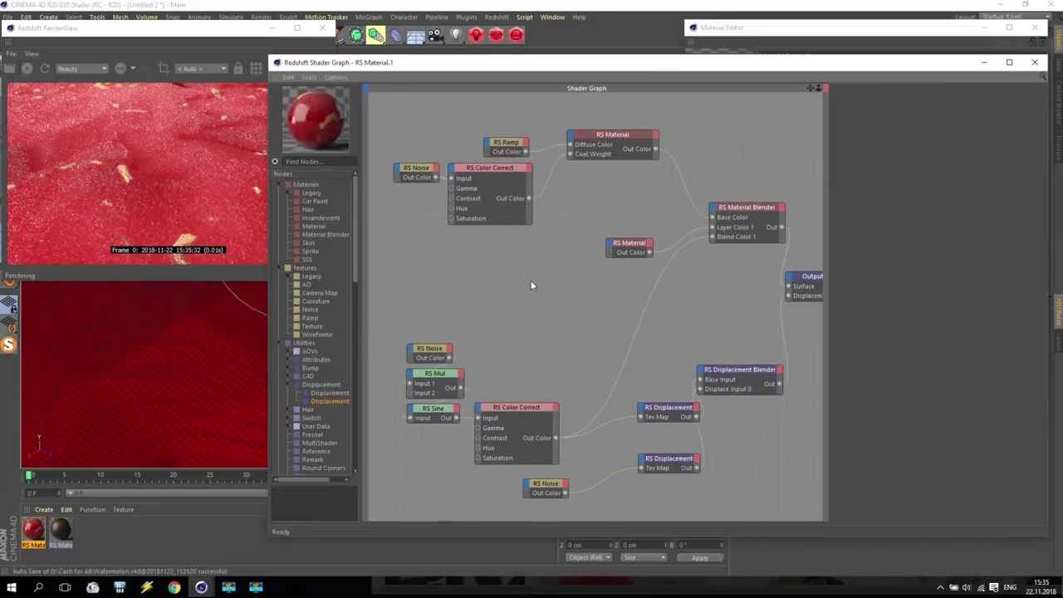
Enlarge the render preview and set the red RS Material's Multi-SSS Radius Scale to 100
key(F9)
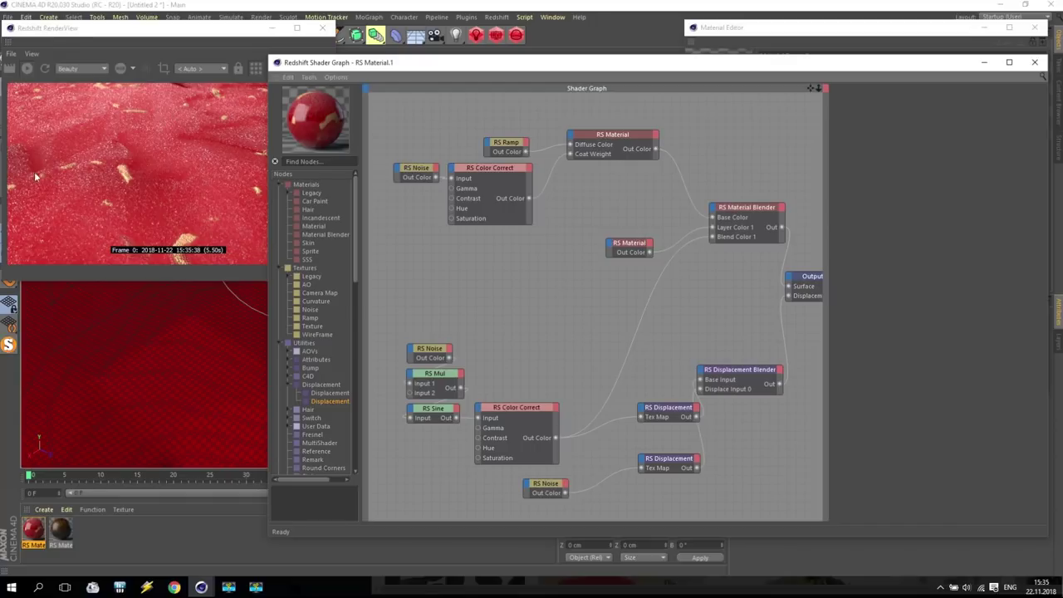
click(614, 141)
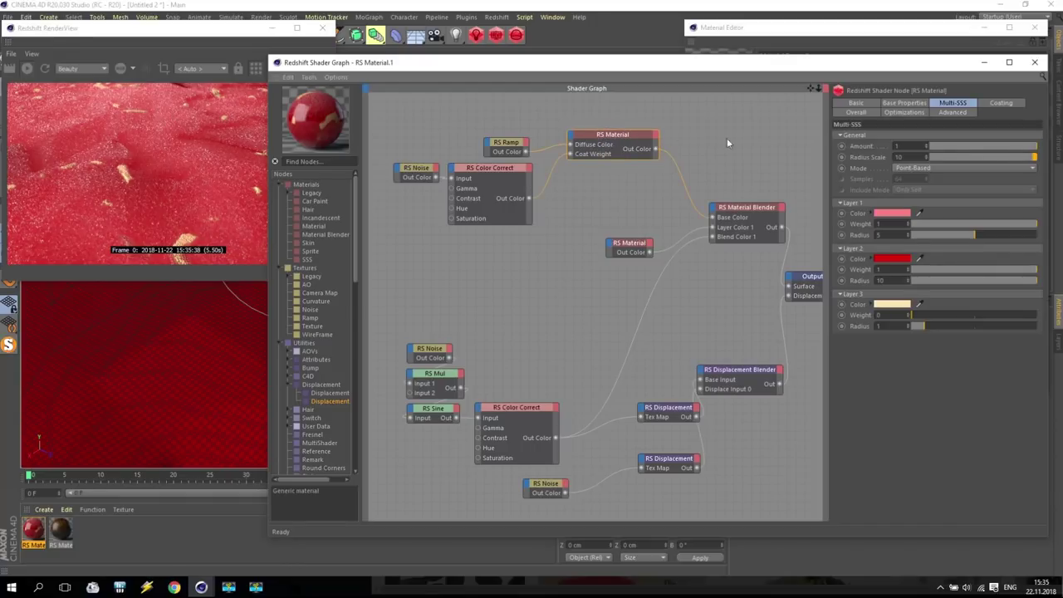
click(912, 104)
click(951, 104)
drag(270, 276, 550, 433)
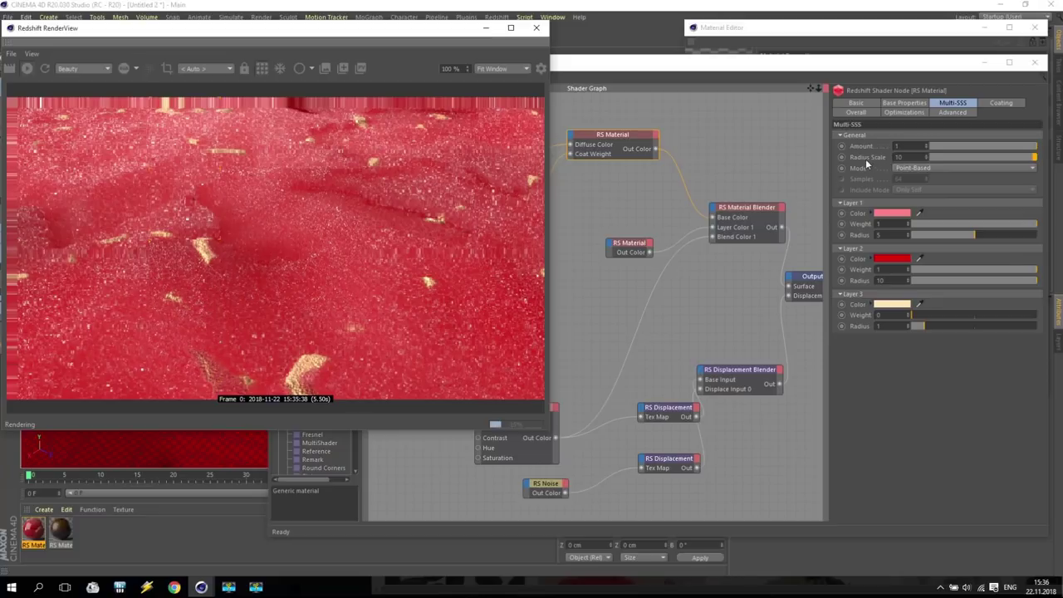
click(911, 157)
text(0)
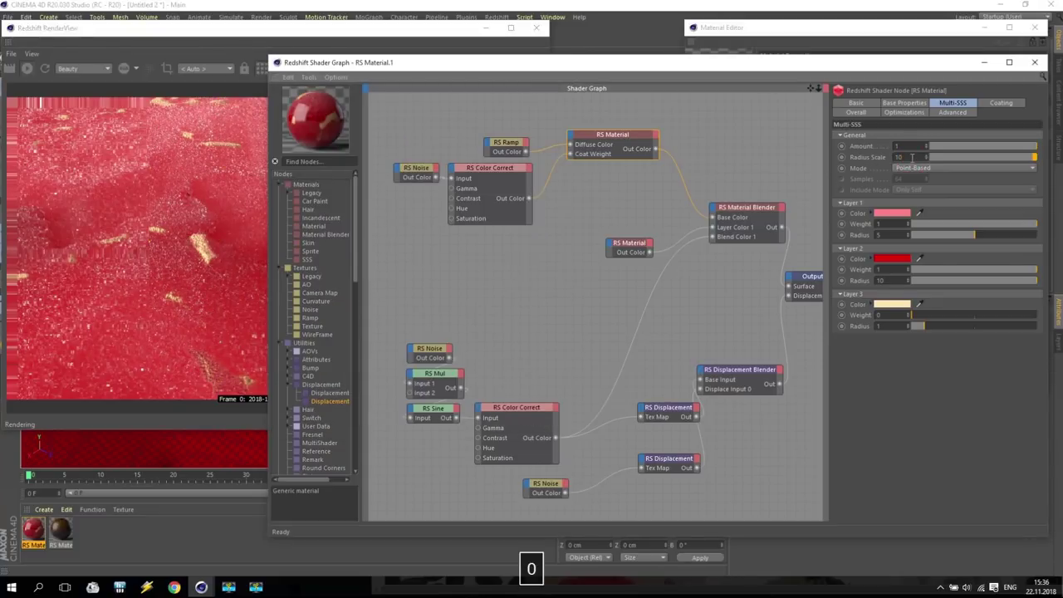
key(Return)
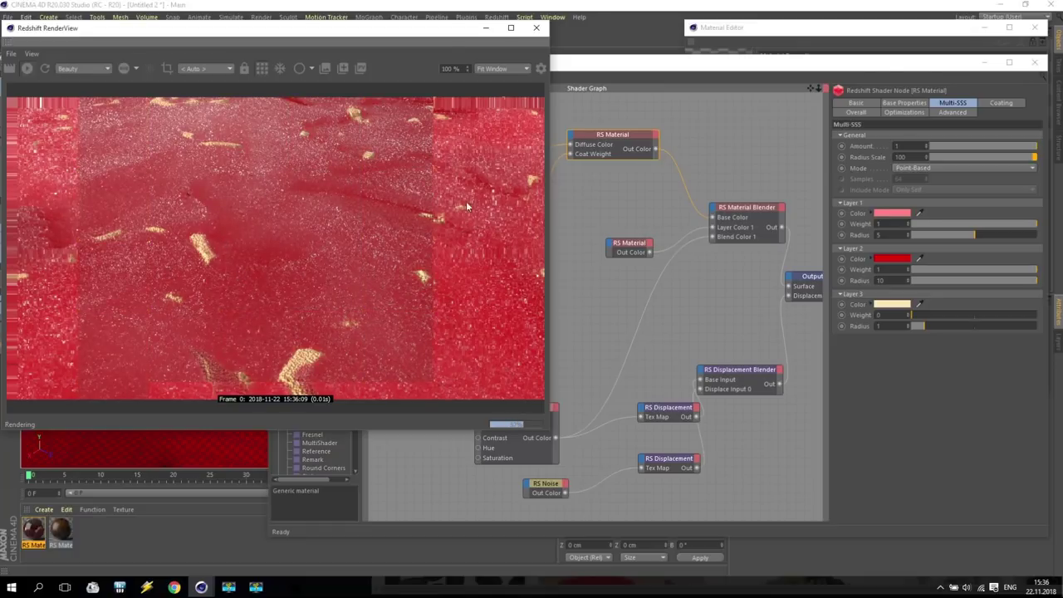
Minimize the Shader Graph and Material Editor windows and inspect the seeds and their holes in the viewport
click(985, 63)
click(984, 28)
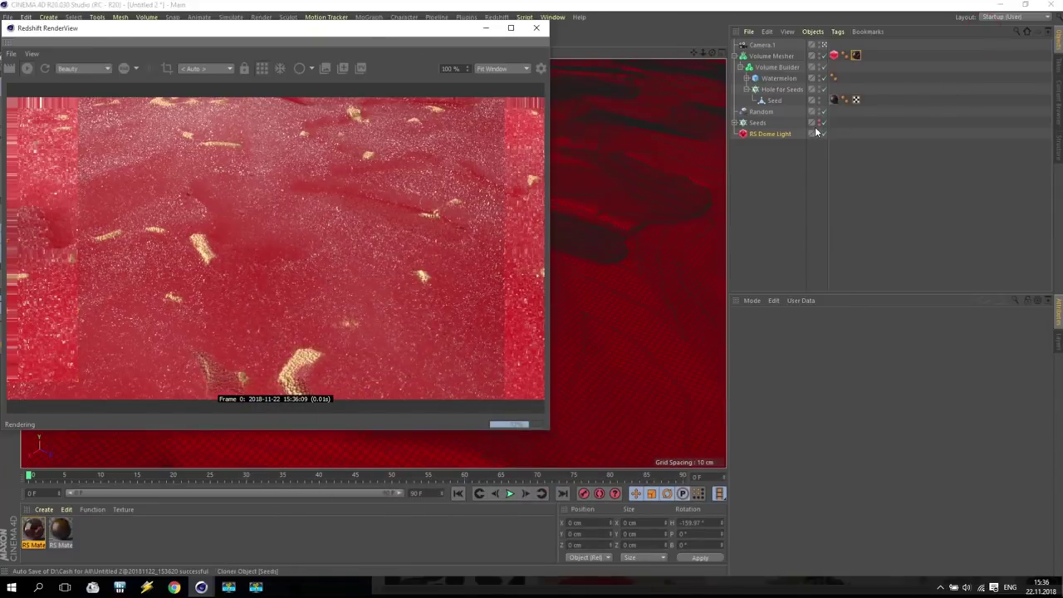
alt+drag(631, 196, 617, 200)
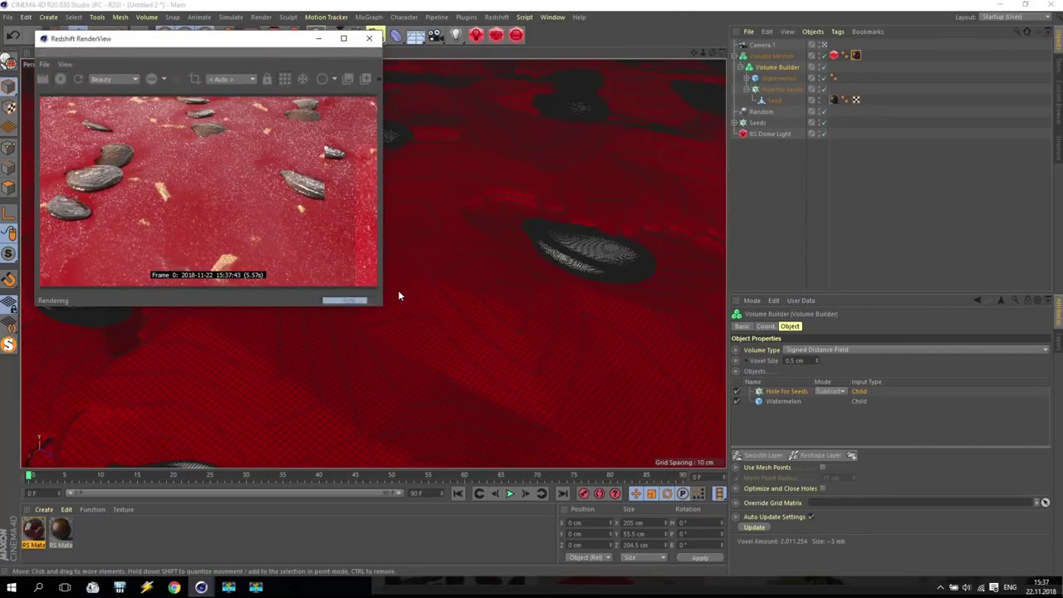
click(782, 89)
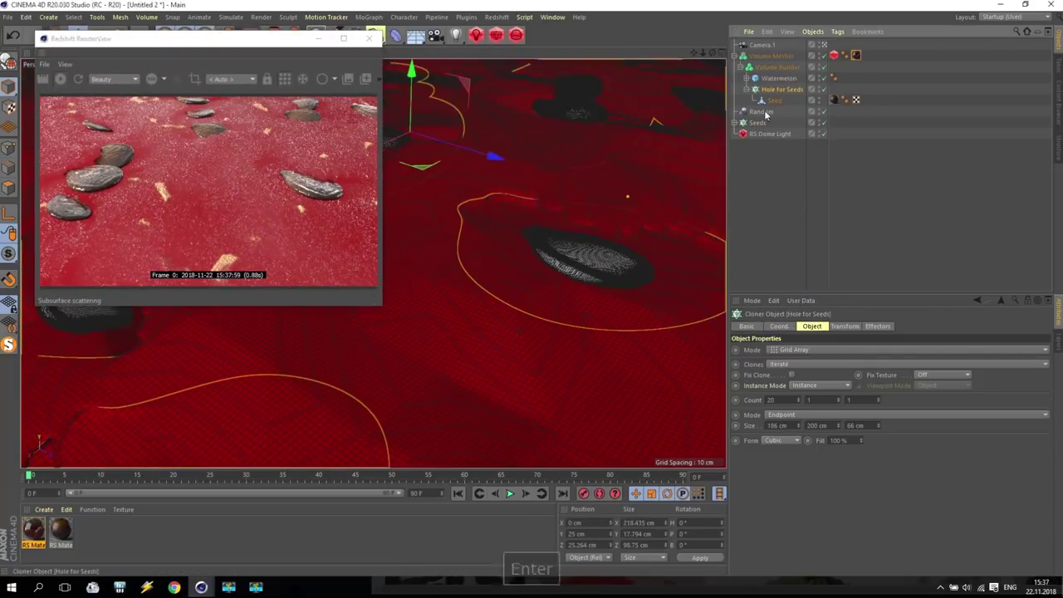
key(s)
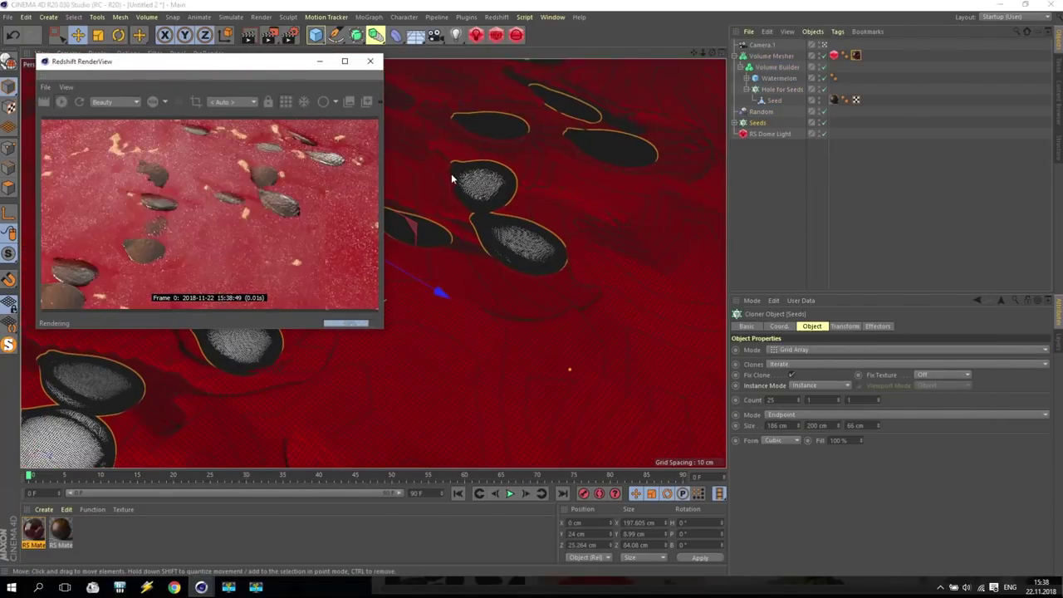
drag(696, 52, 696, 52)
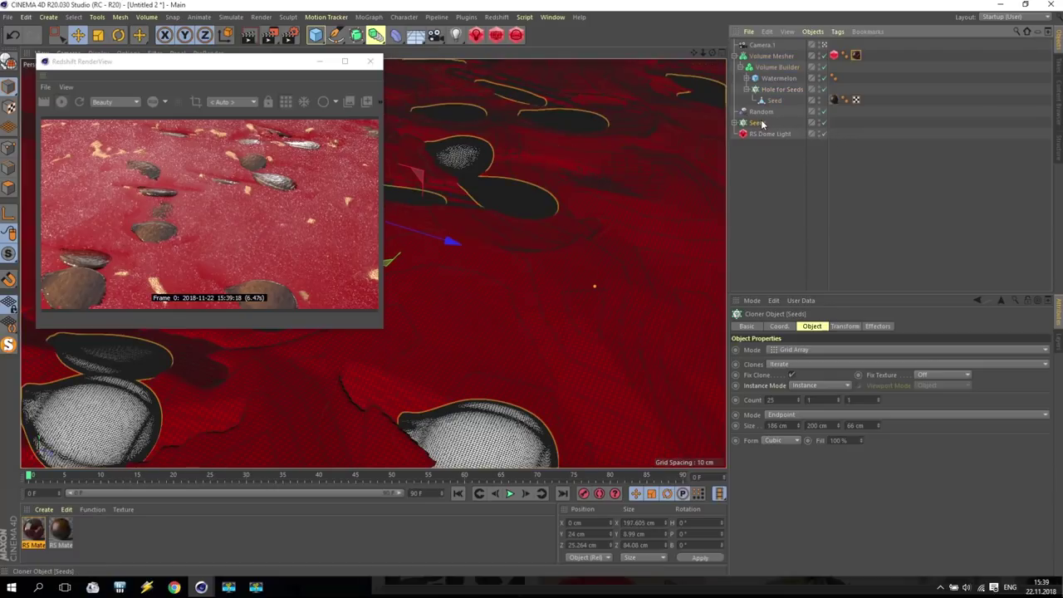
Set the Hole for Seeds cloner's Y position to 24 cm
click(780, 89)
double_click(576, 535)
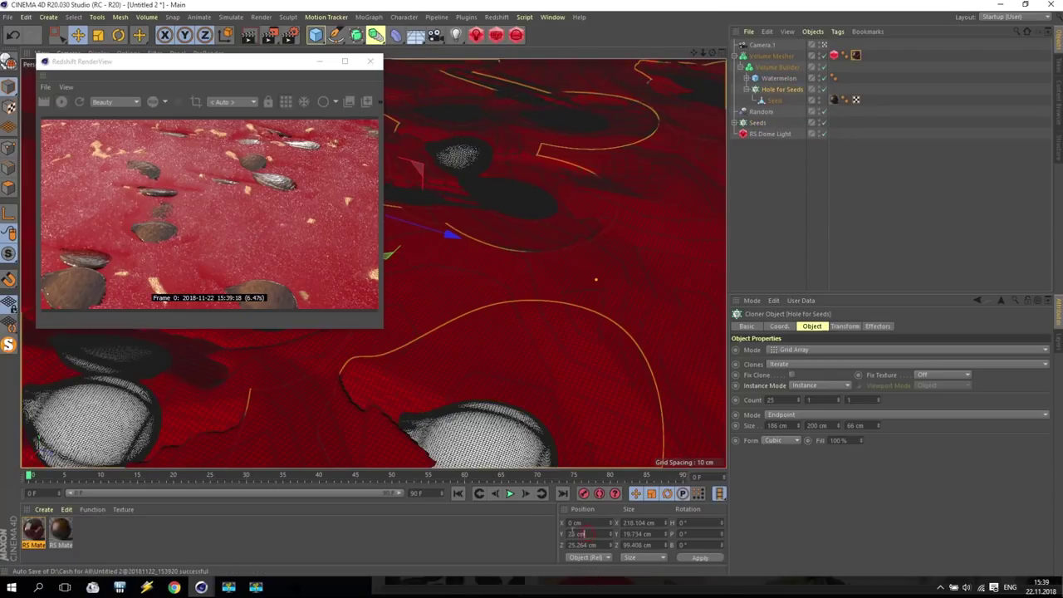
text(24)
key(Return)
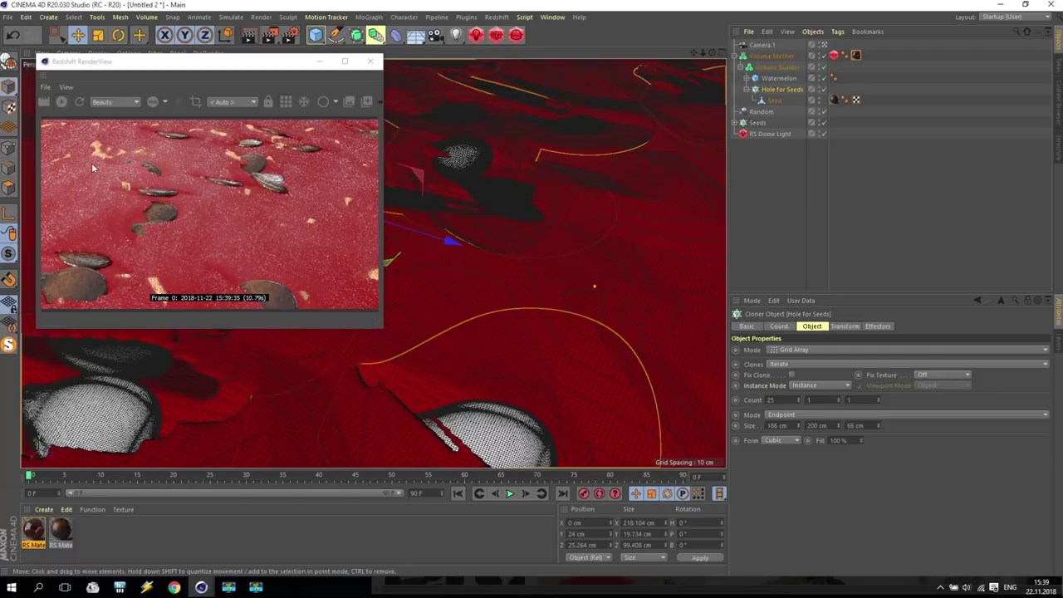
Reopen the red material's shader graph and connect the lower Color Correct's Out Color directly to the Output's Surface
double_click(33, 529)
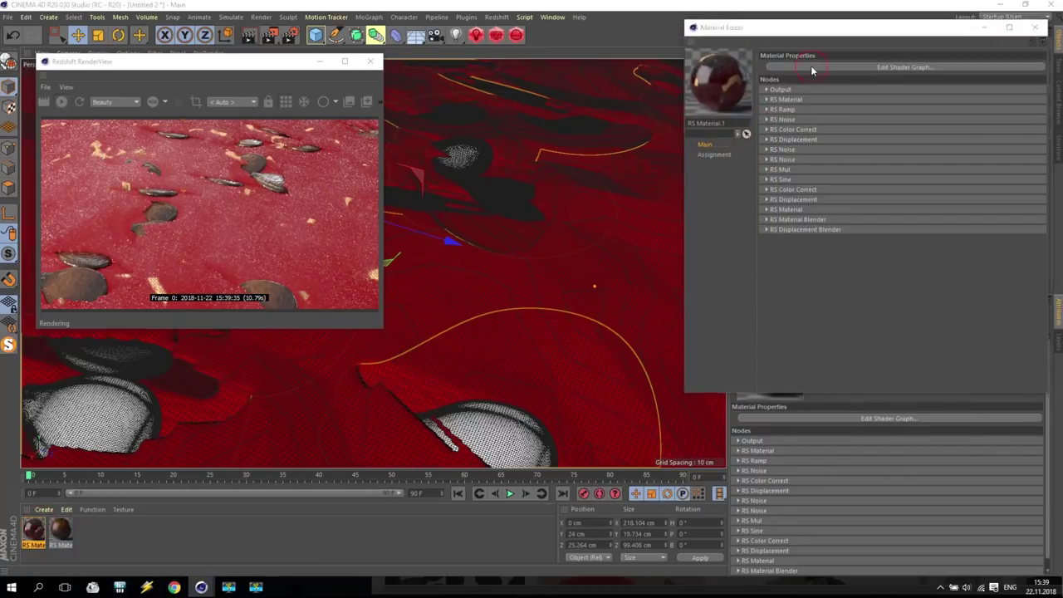
click(811, 66)
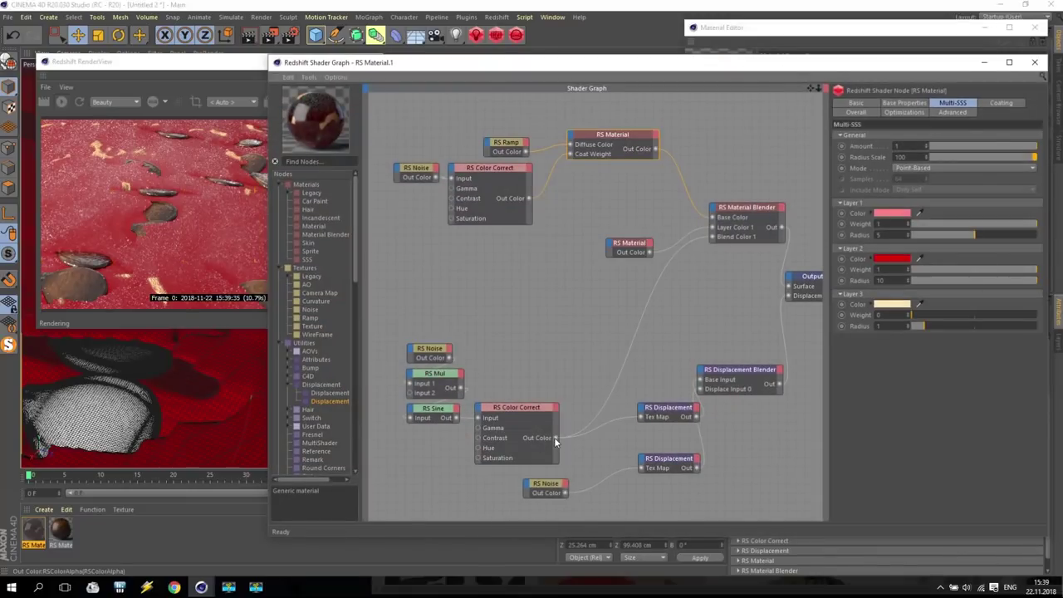
drag(555, 437, 789, 292)
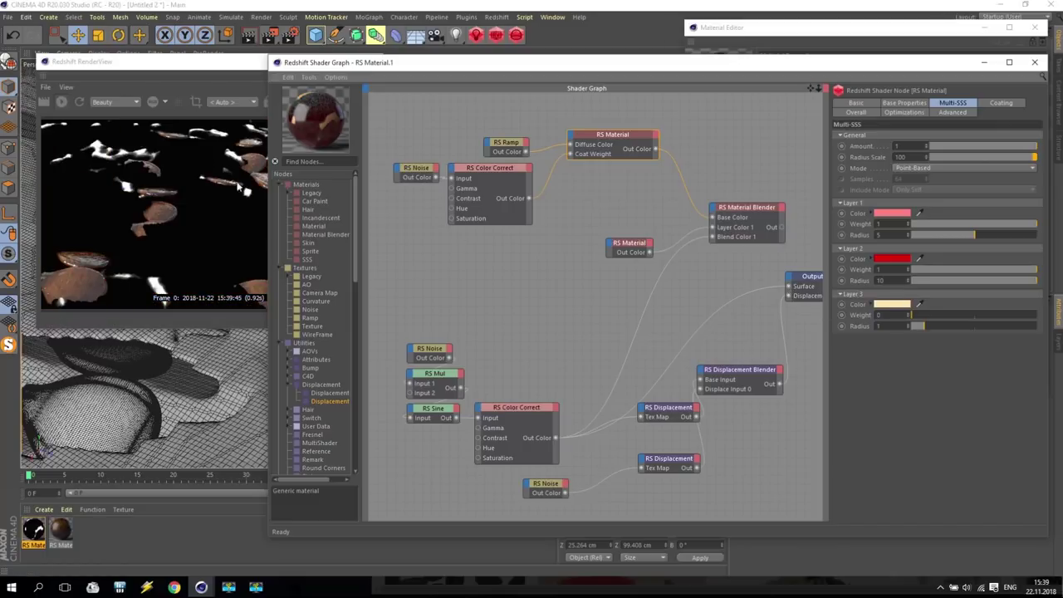
click(190, 75)
Set the Y coordinate scale of the RS Noise feeding RS Mul to 1 and move the render preview clear of the graph
click(435, 355)
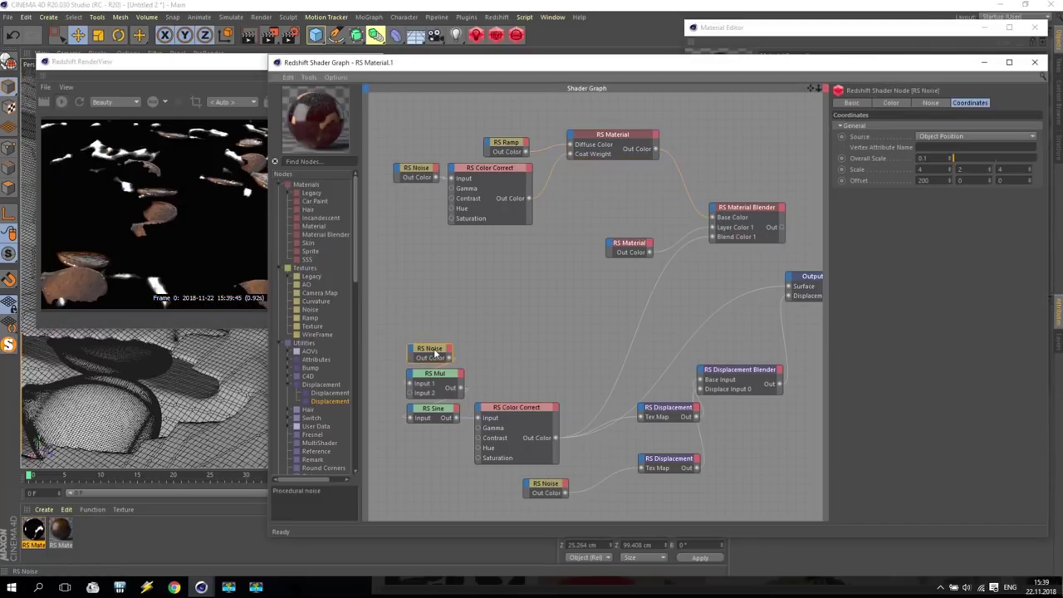
click(961, 170)
text(1)
key(Return)
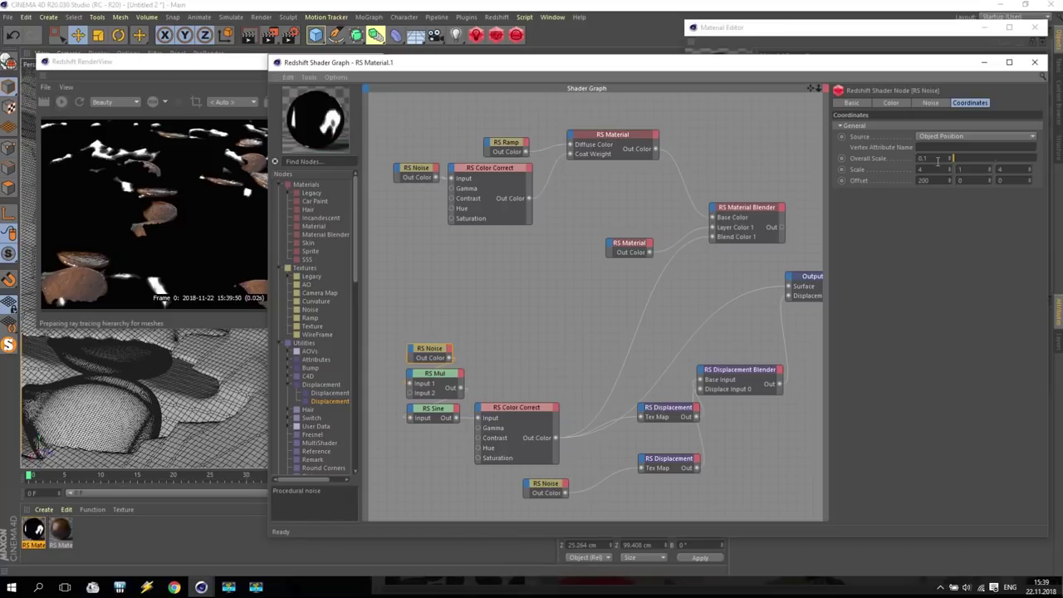
drag(155, 68, 126, 36)
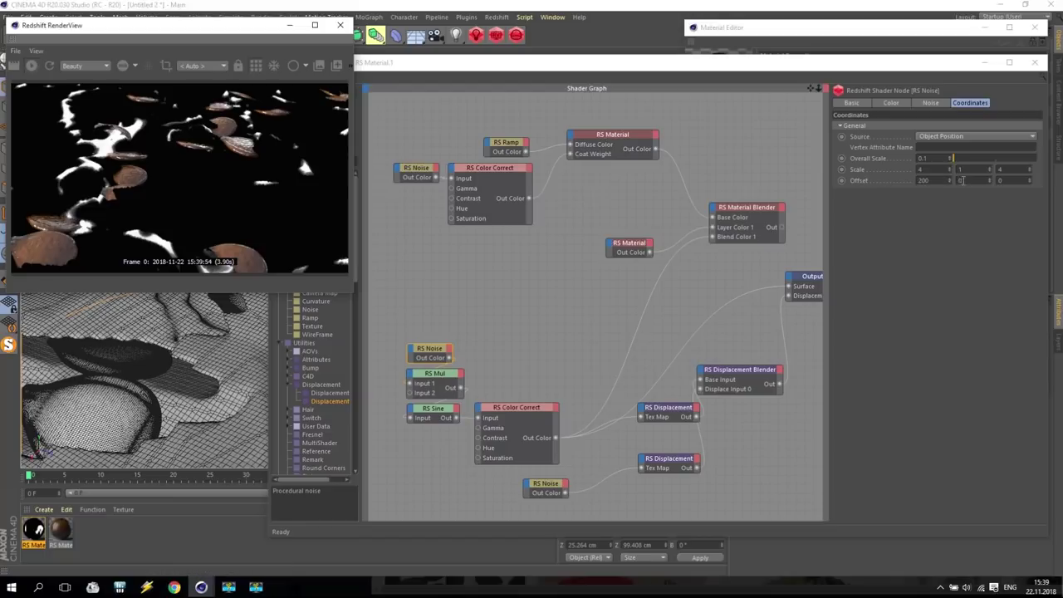
Set the Overall Scale of the RS Noise feeding RS Mul to 0.01
double_click(925, 158)
text(0.01)
key(Return)
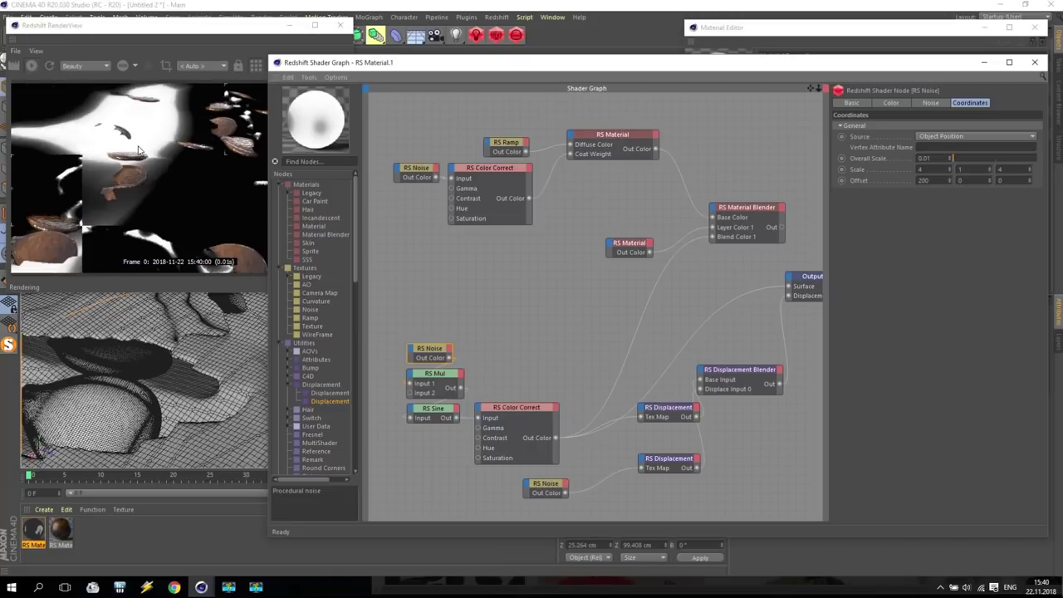
Set the Overall Scale of the RS Noise feeding RS Mul to 0.5
double_click(926, 157)
text(0.)
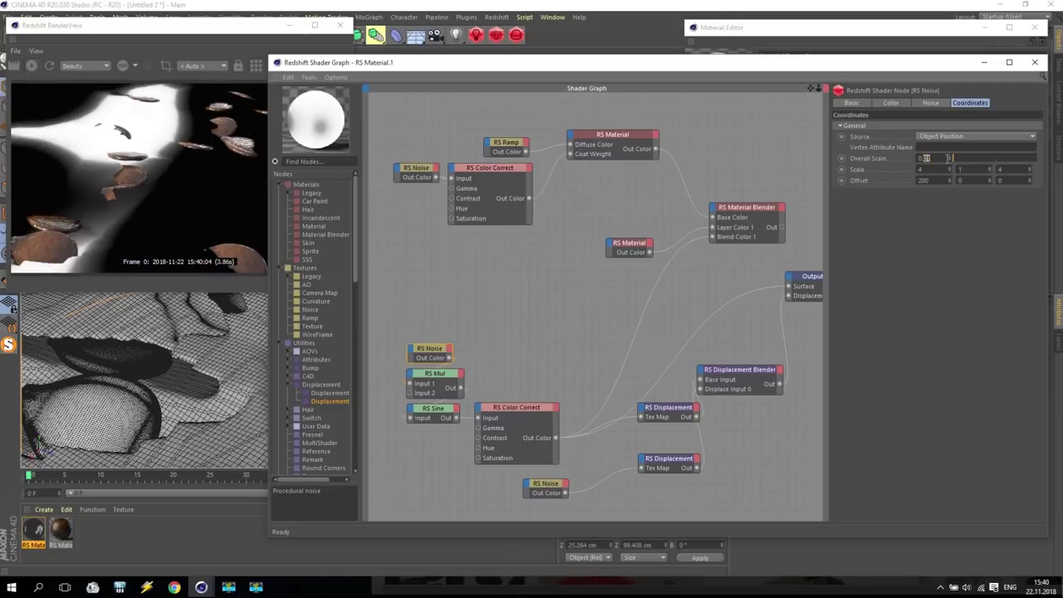
text(5)
key(Return)
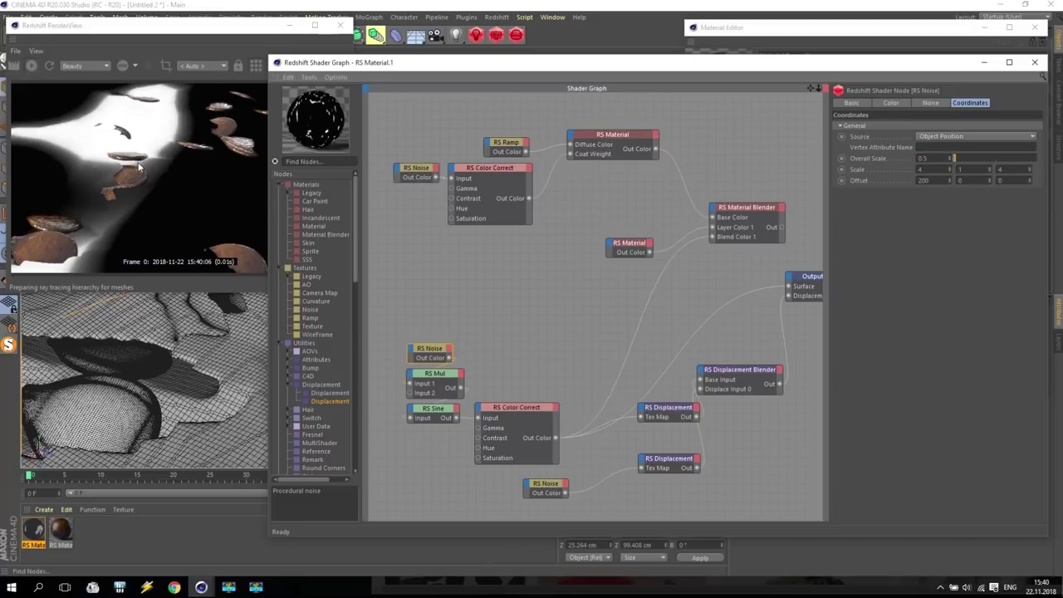
Set the Overall Scale of the RS Noise feeding RS Mul to 0.25
double_click(924, 158)
text(0.25)
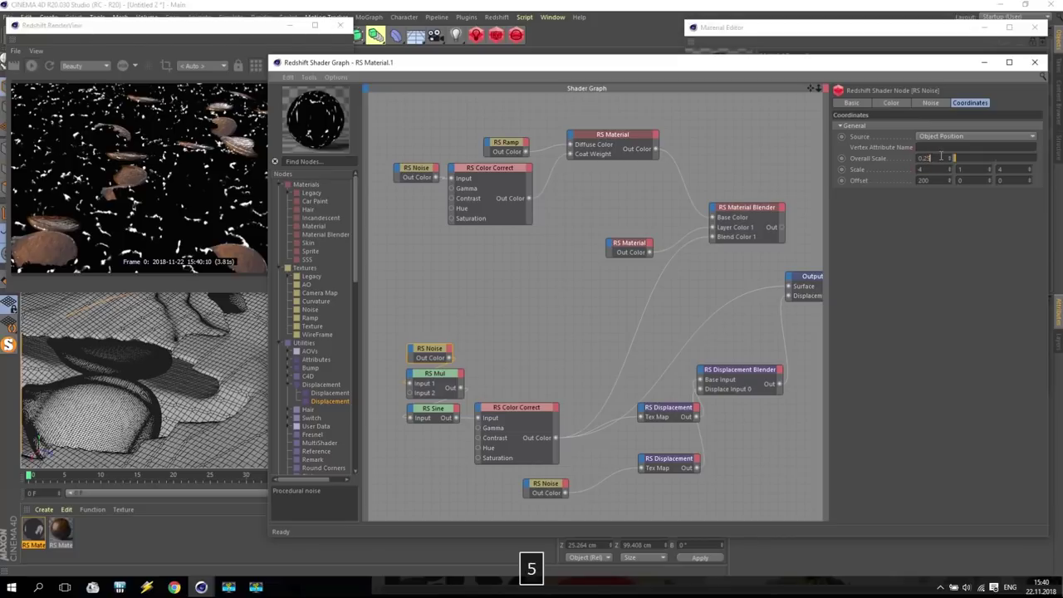
key(Return)
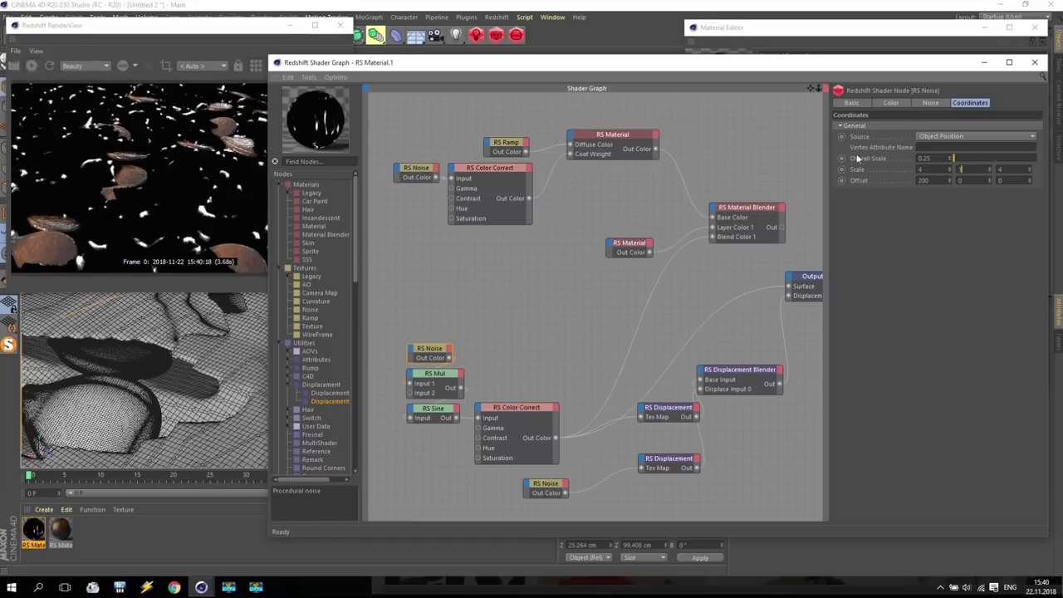
Connect the RS Material Blender's Out to the Output's Surface and bring the render preview to the front to check it
drag(782, 227, 789, 285)
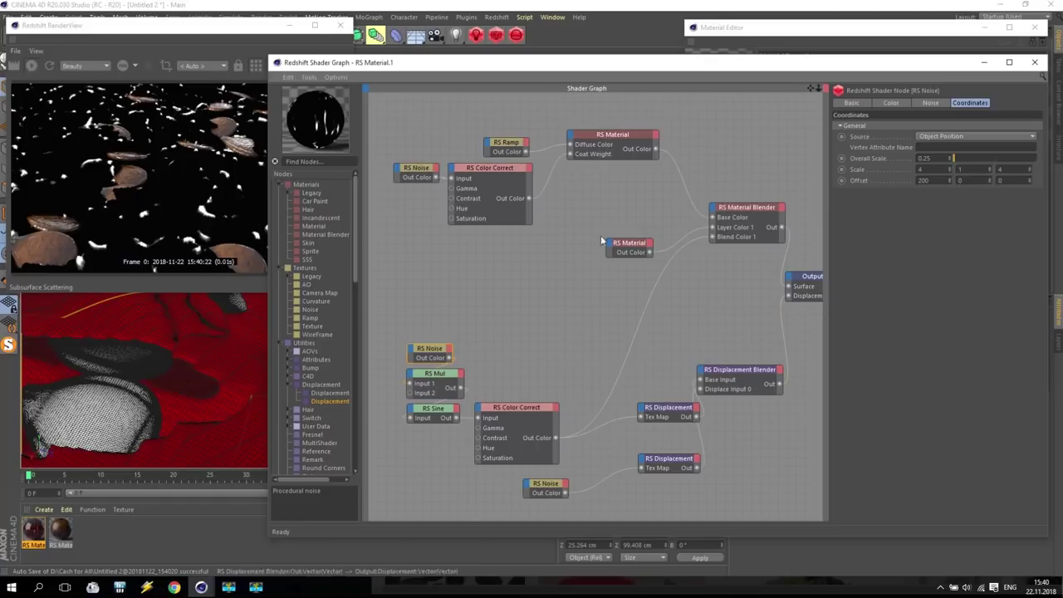
click(131, 186)
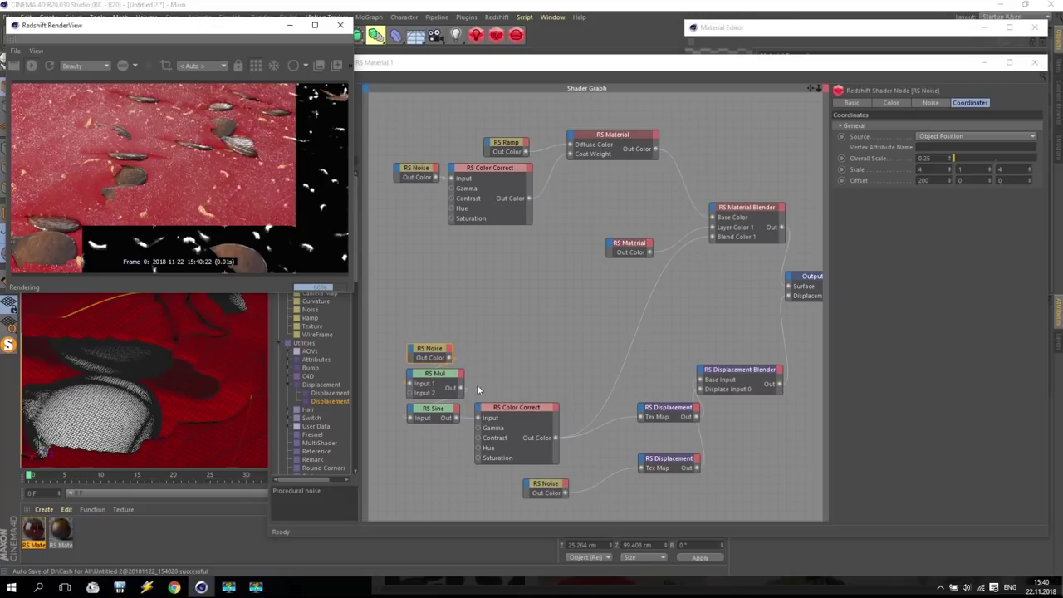
click(507, 408)
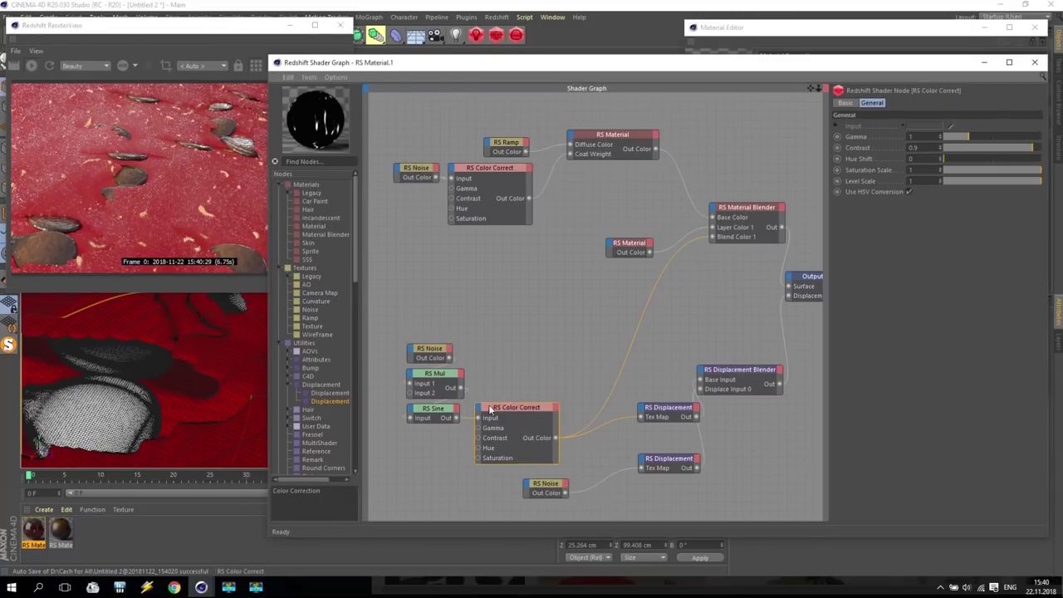
Set the remap Bias of the RS Noise feeding RS Mul to 0.99
click(428, 349)
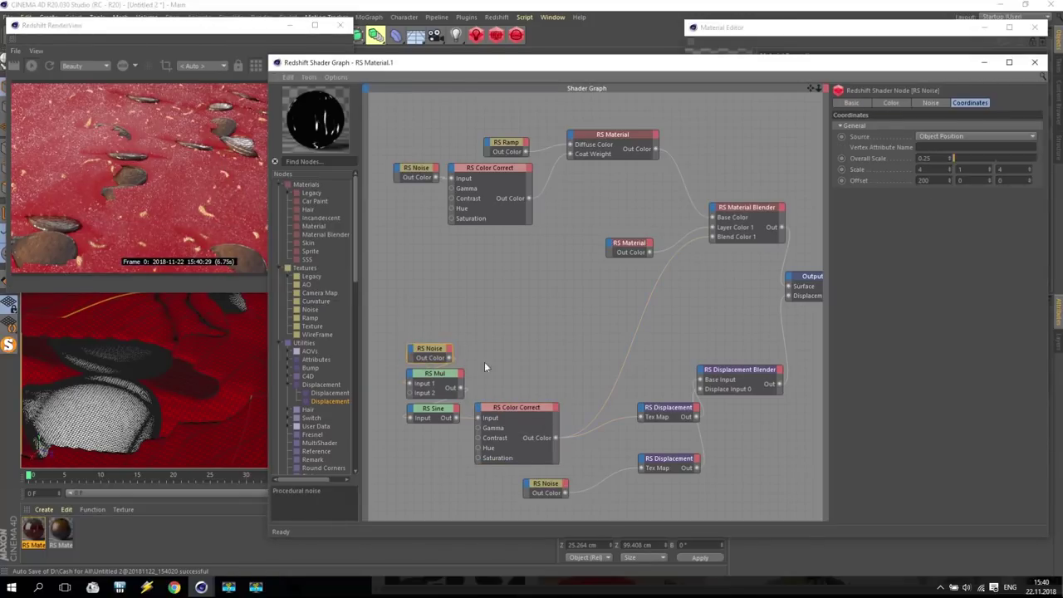
click(888, 103)
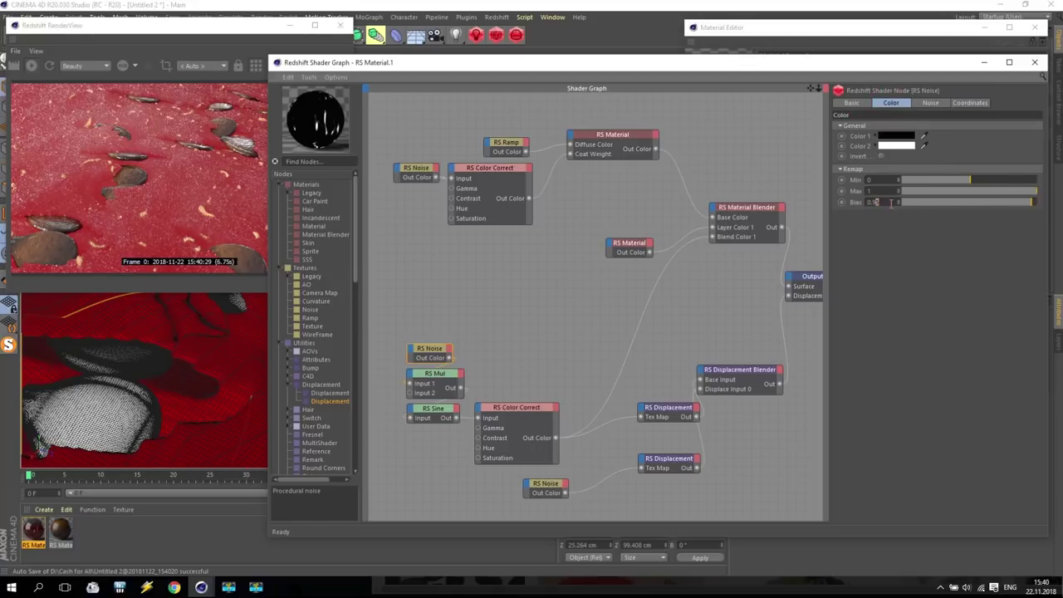
text(9)
key(Return)
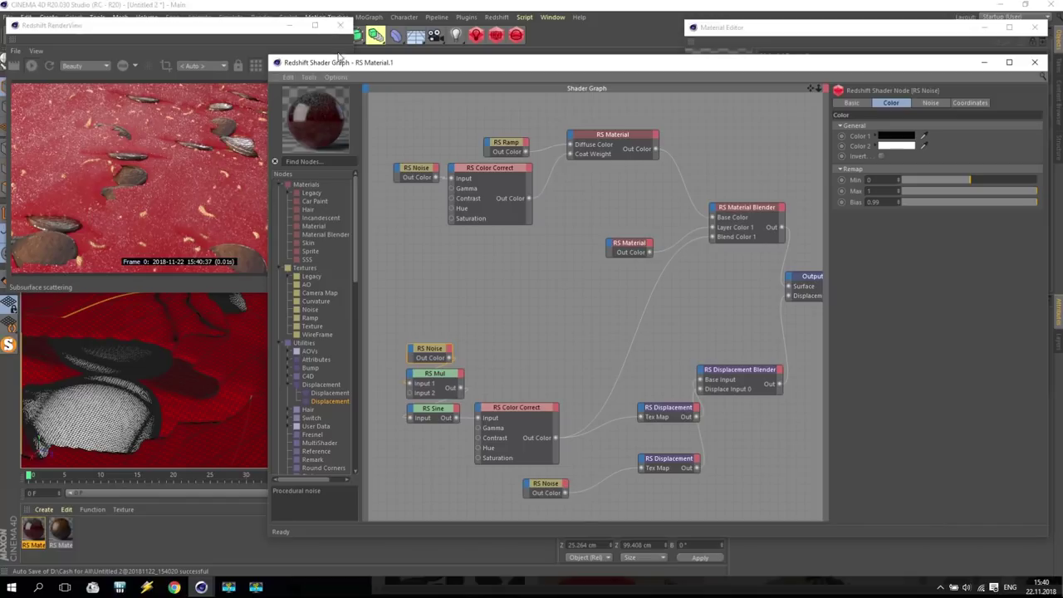
Move the shader graph aside and set the same noise's remap Bias to 0.97, checking the result in the render preview
drag(335, 66, 380, 36)
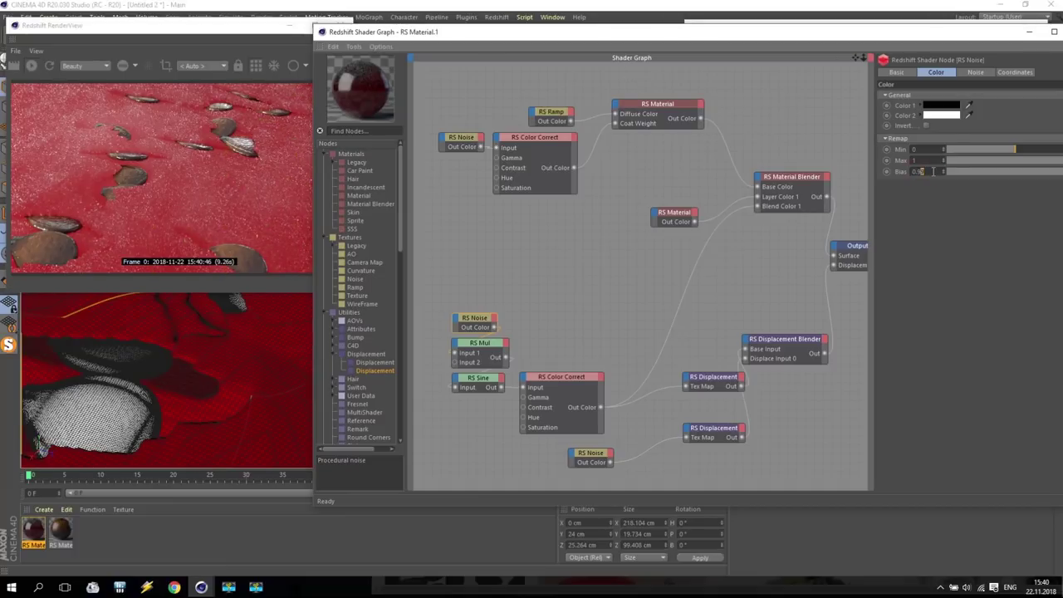
text(5)
key(Return)
click(920, 171)
key(Return)
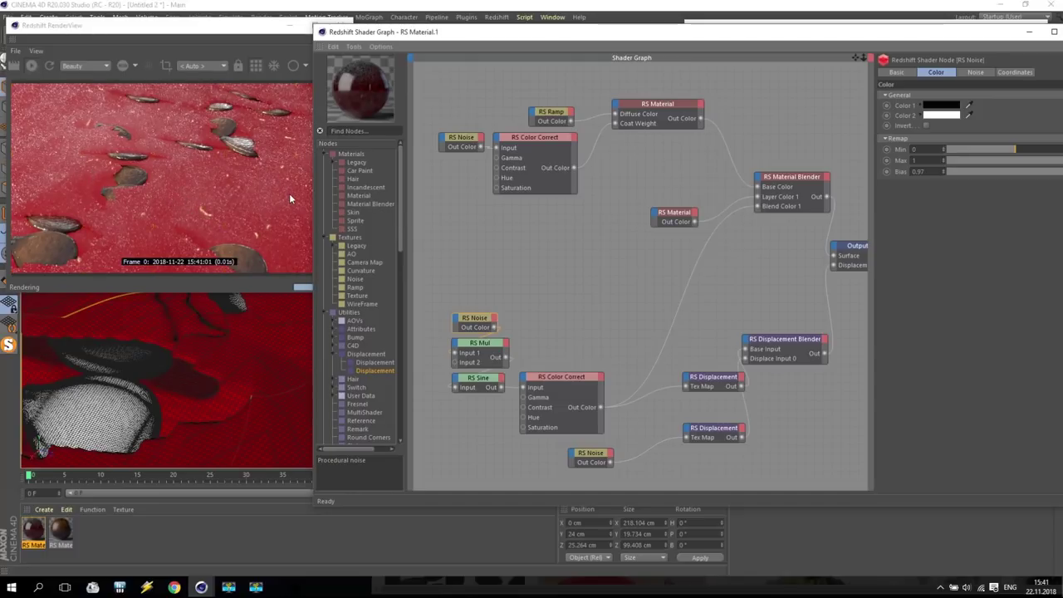
drag(314, 218, 353, 220)
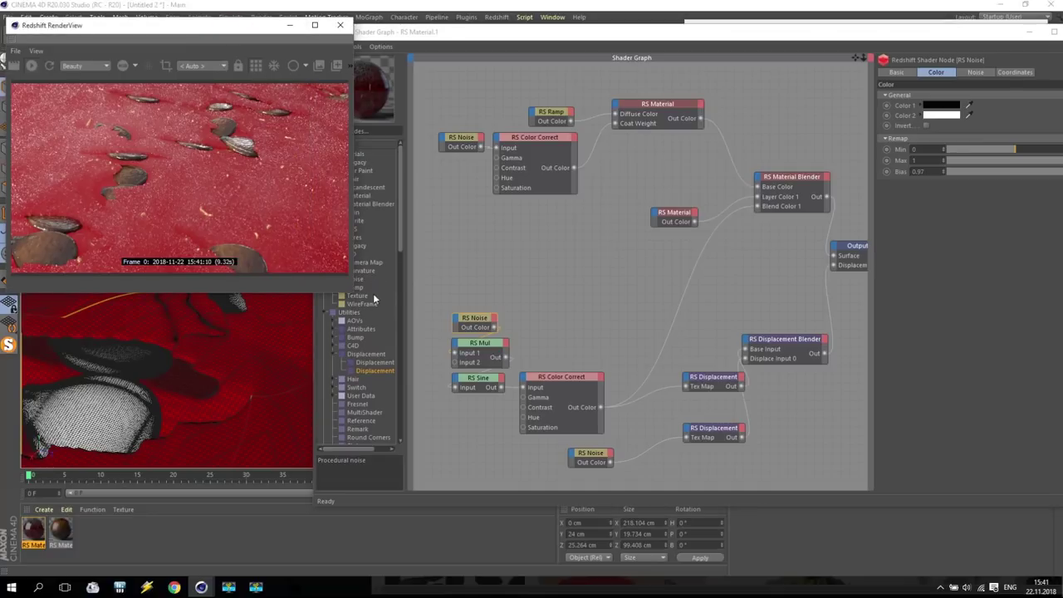
Close the shader graph, the material editor and the Redshift render preview
click(970, 37)
drag(943, 41, 758, 78)
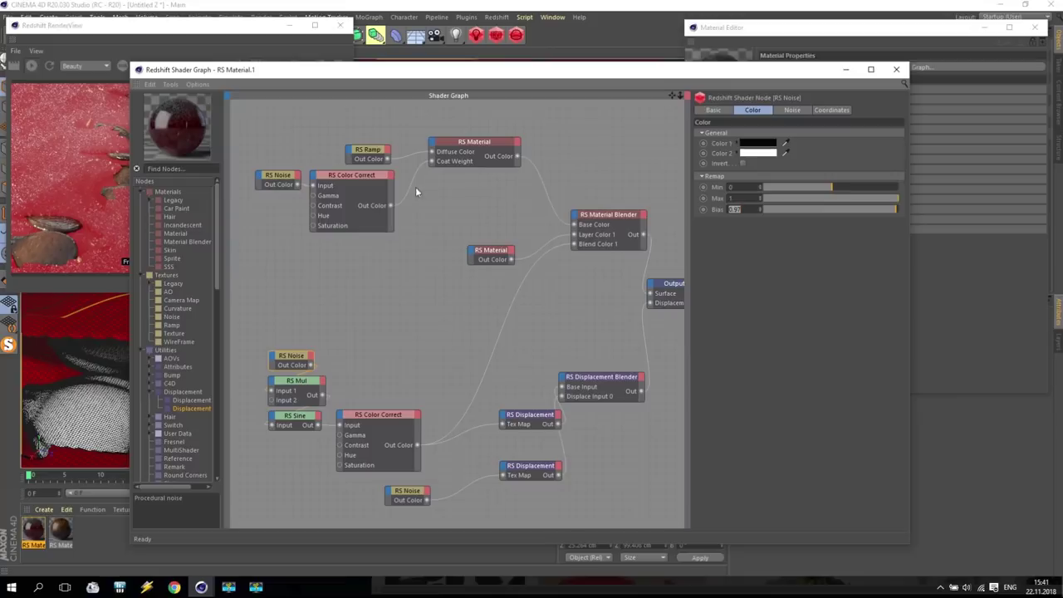
click(896, 69)
click(1034, 27)
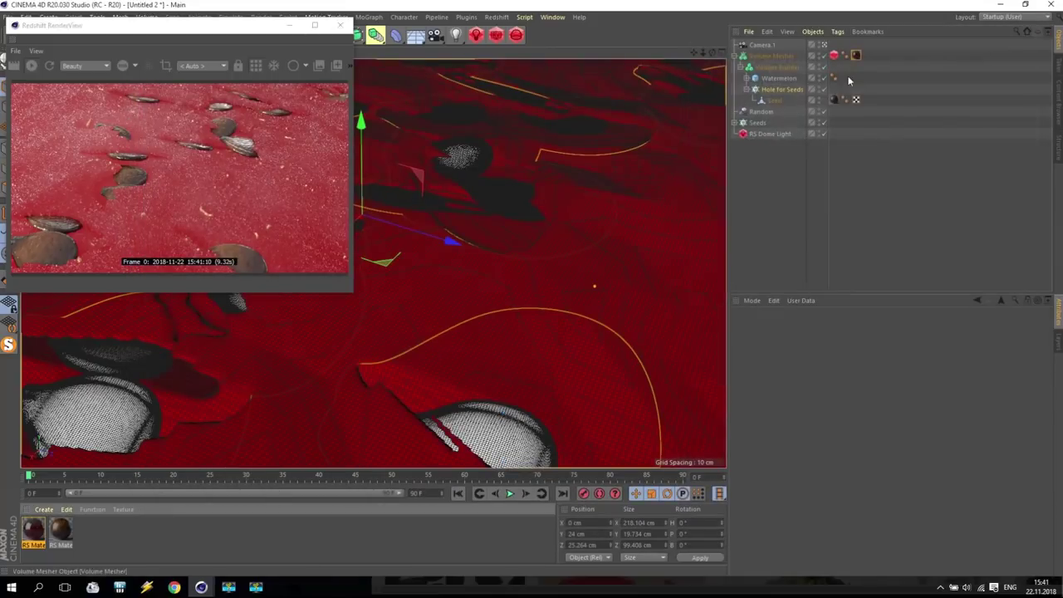
click(340, 25)
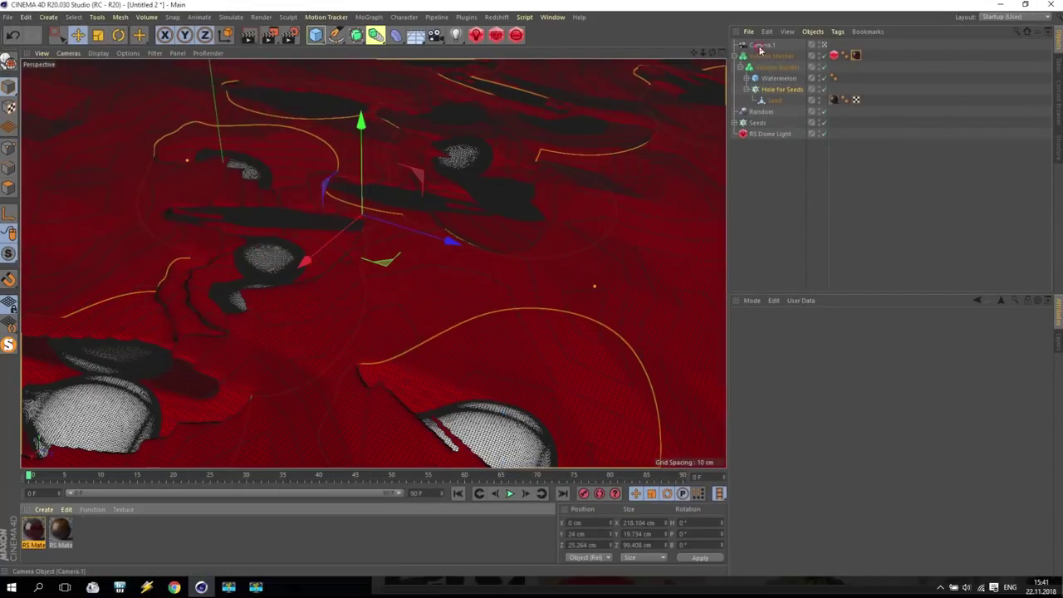
Add a Redshift Camera tag to Camera.1 and enable its Bokeh
right_click(760, 46)
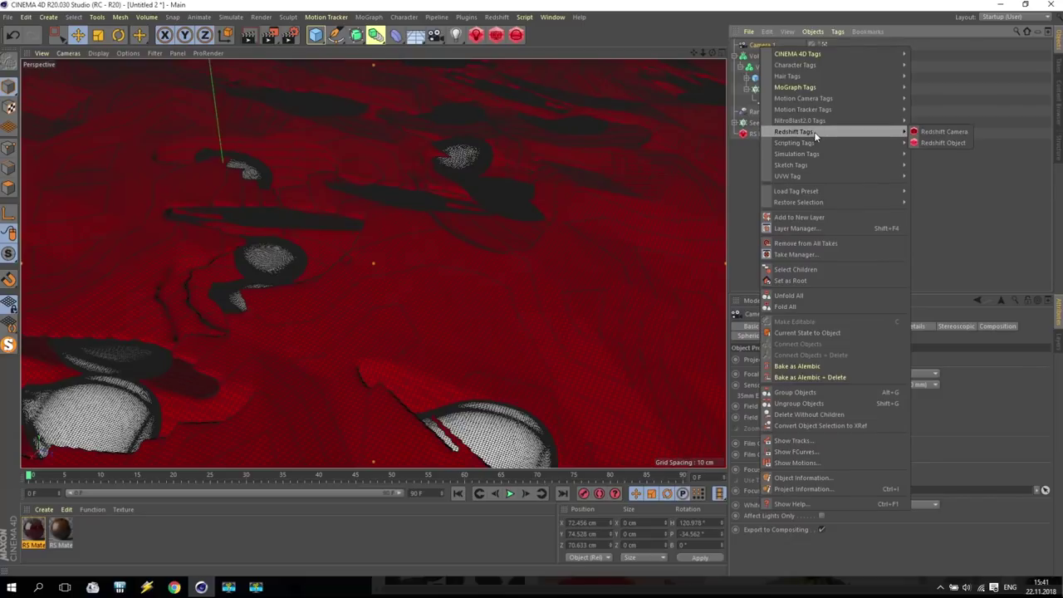
mouse_move(903, 131)
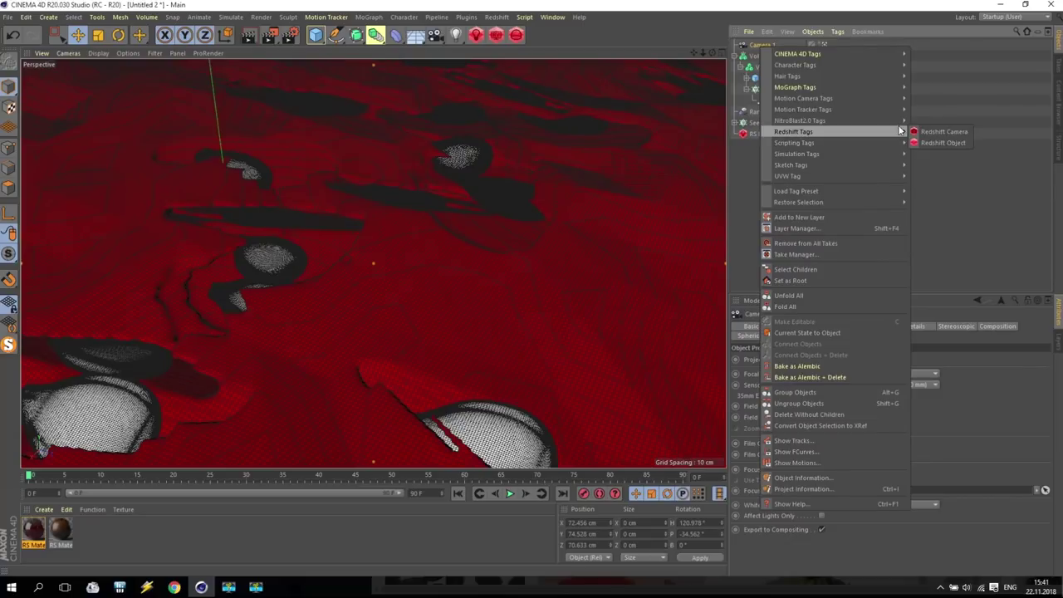
click(941, 131)
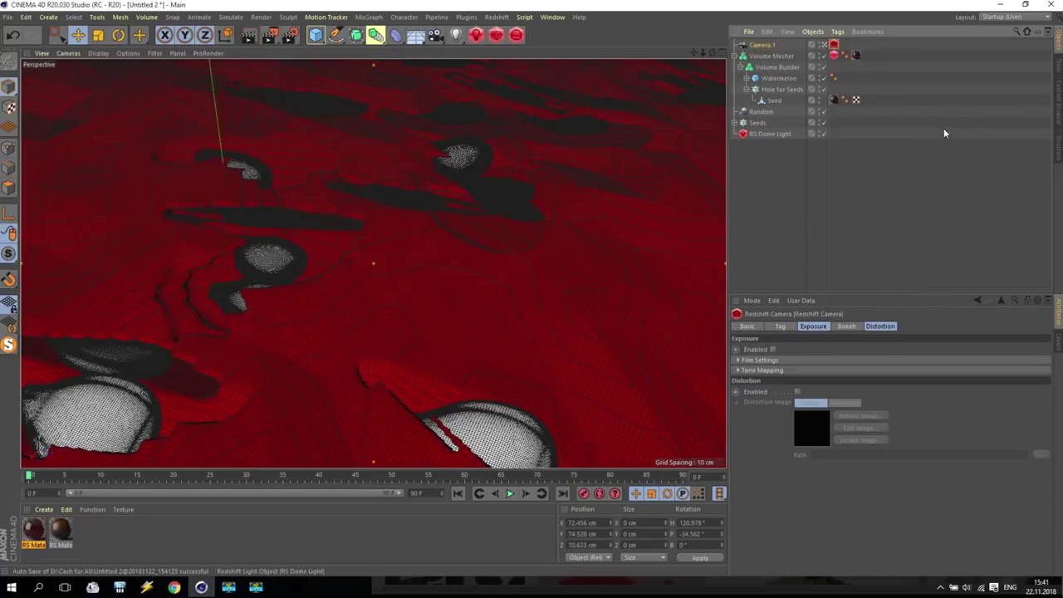
click(847, 326)
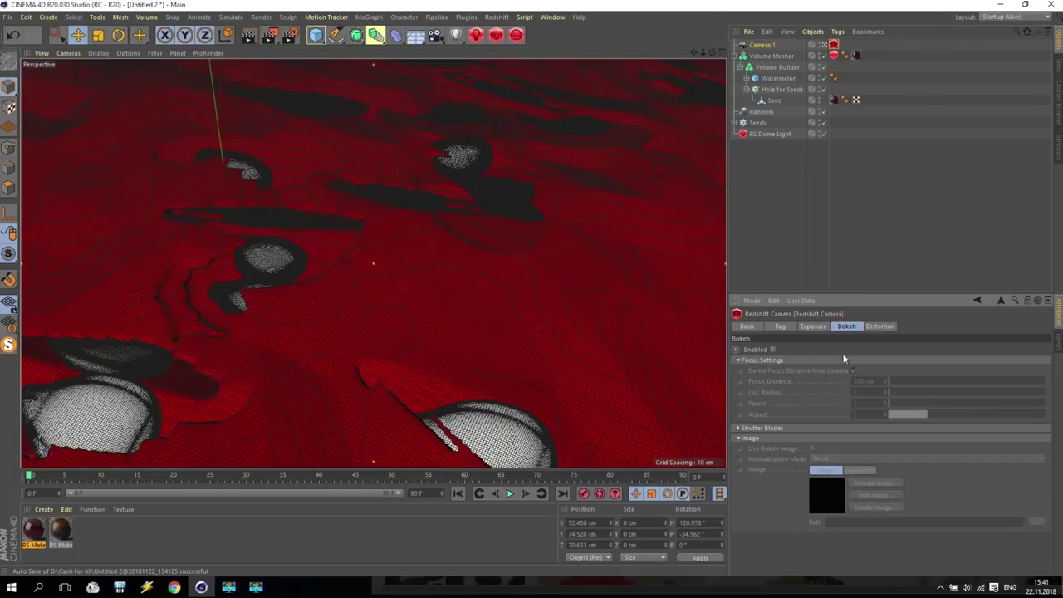
Pick Camera.1's Focus Distance from the elongated seed near the centre of the view
click(762, 44)
click(861, 469)
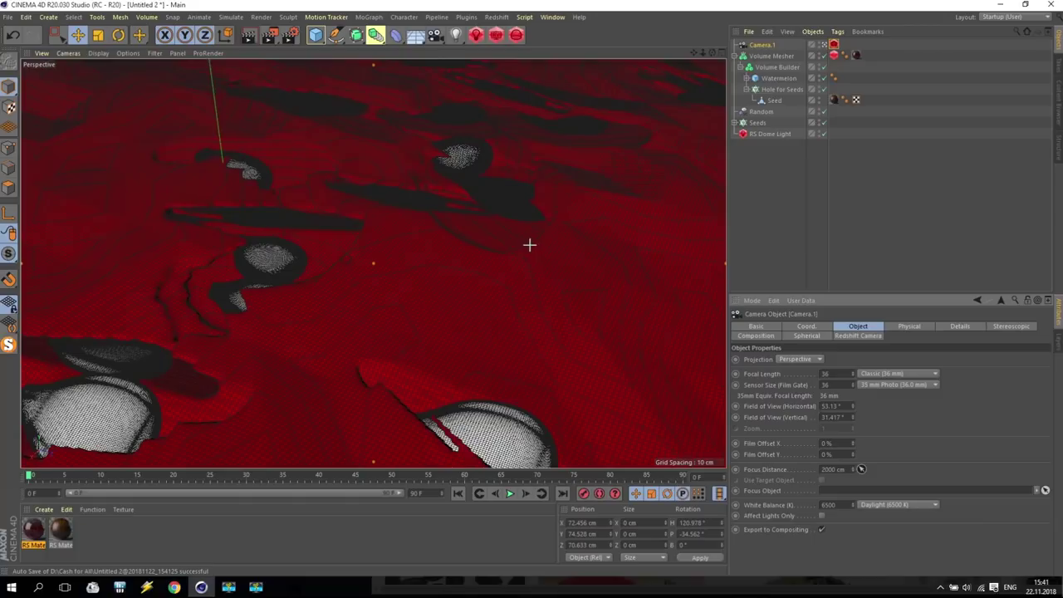
click(397, 199)
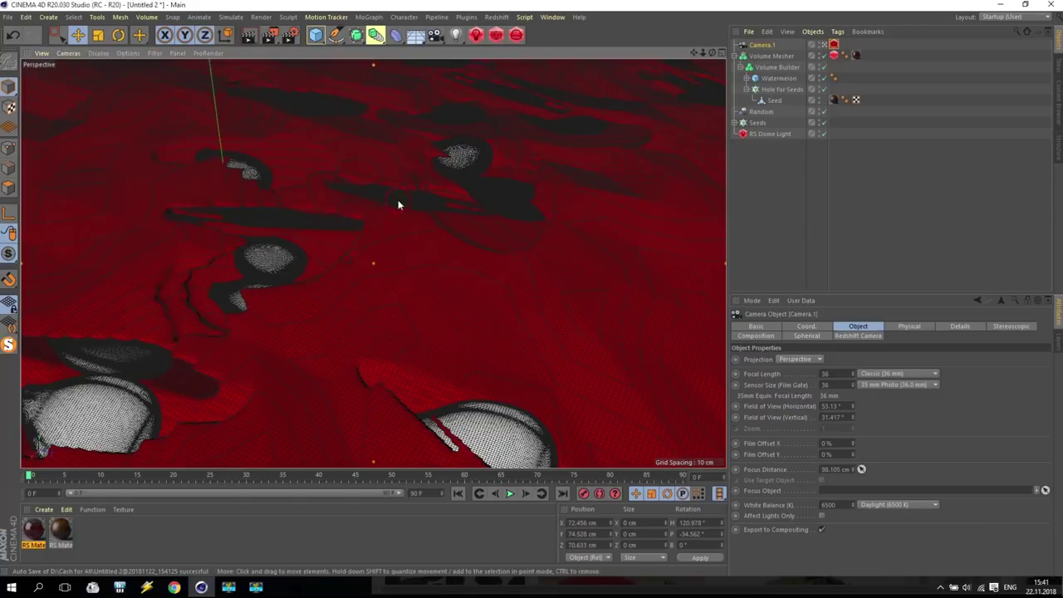
Set the Redshift Camera tag's bokeh CoC Radius to 2
click(833, 44)
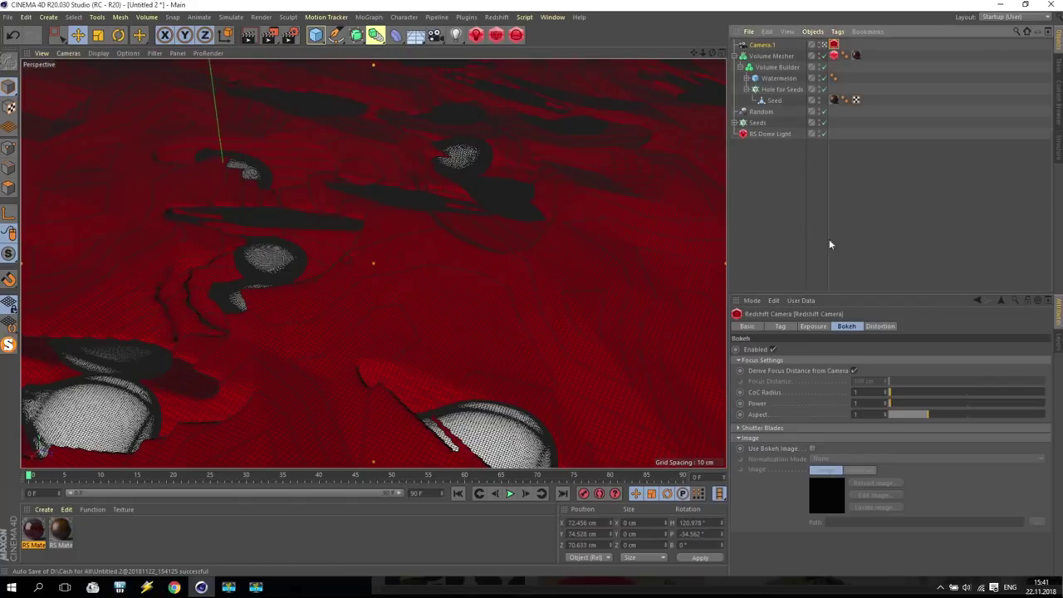
double_click(855, 392)
text(2)
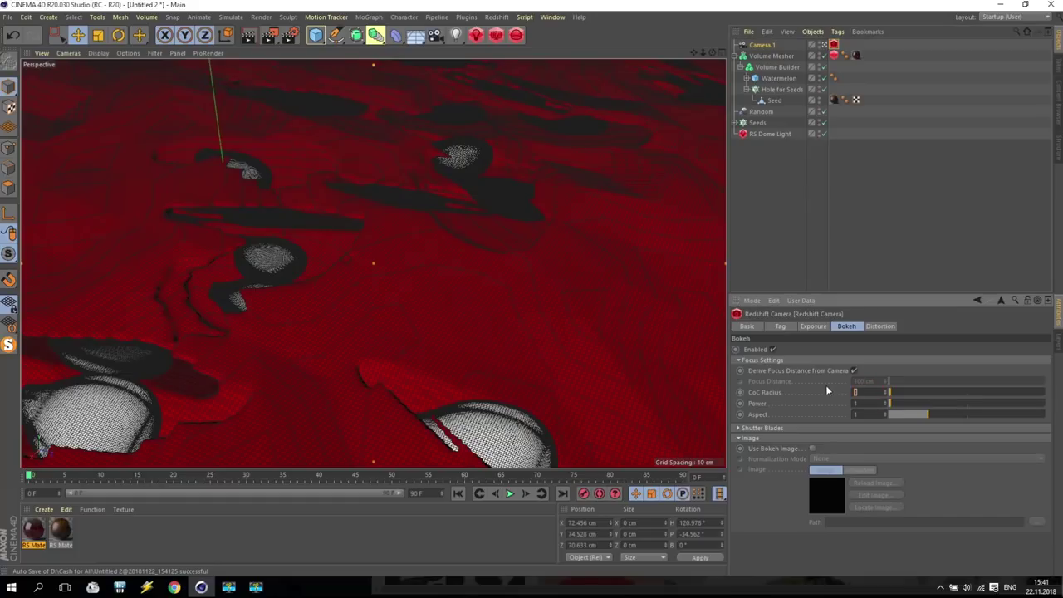
key(Return)
Set the render output size to 1920 x 1080 pixels
click(290, 34)
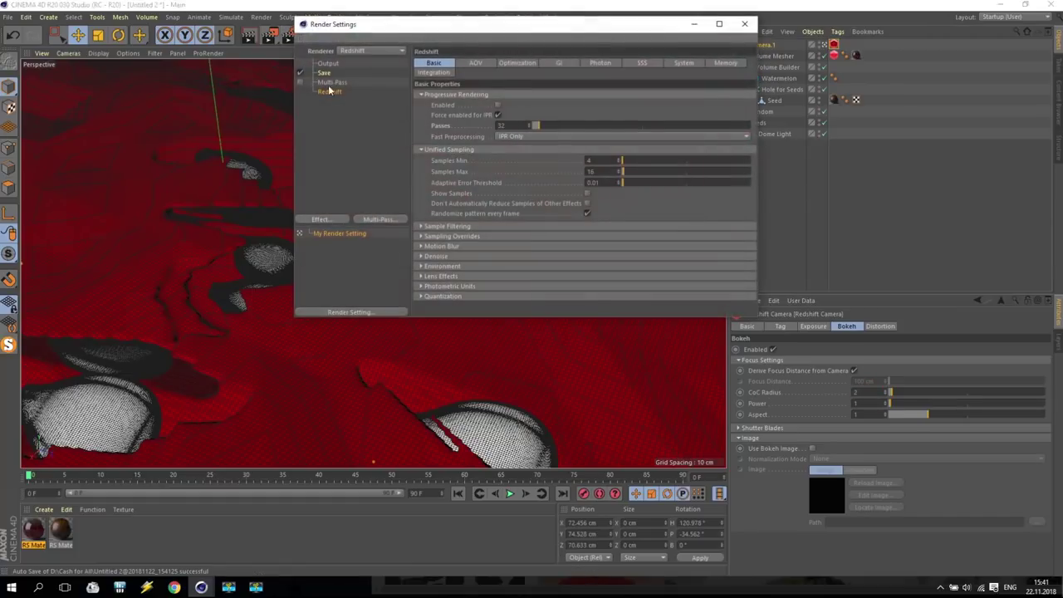
click(329, 64)
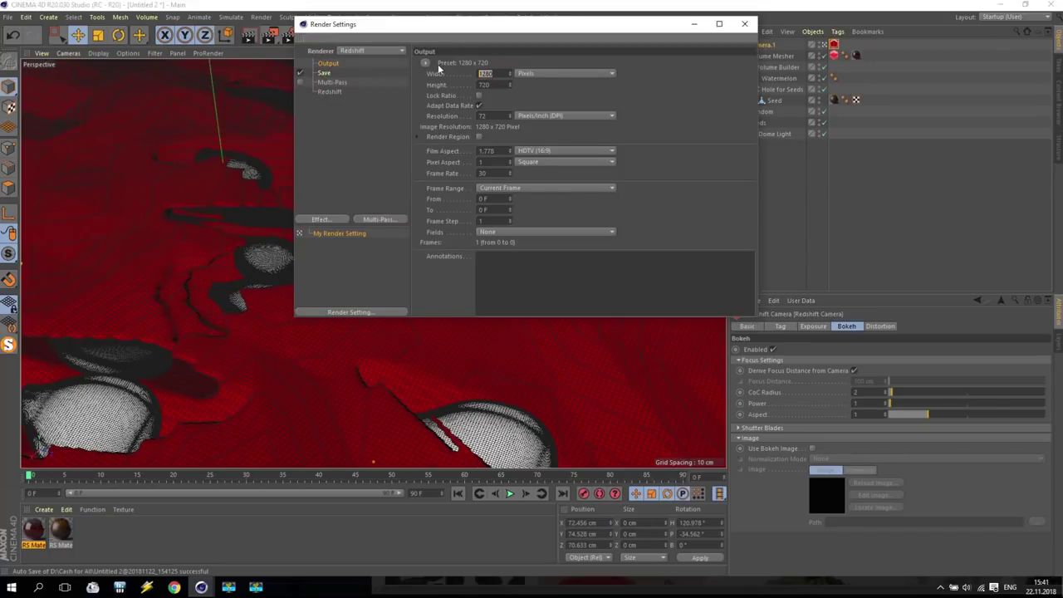
text(1920)
double_click(496, 84)
text(1080)
key(Return)
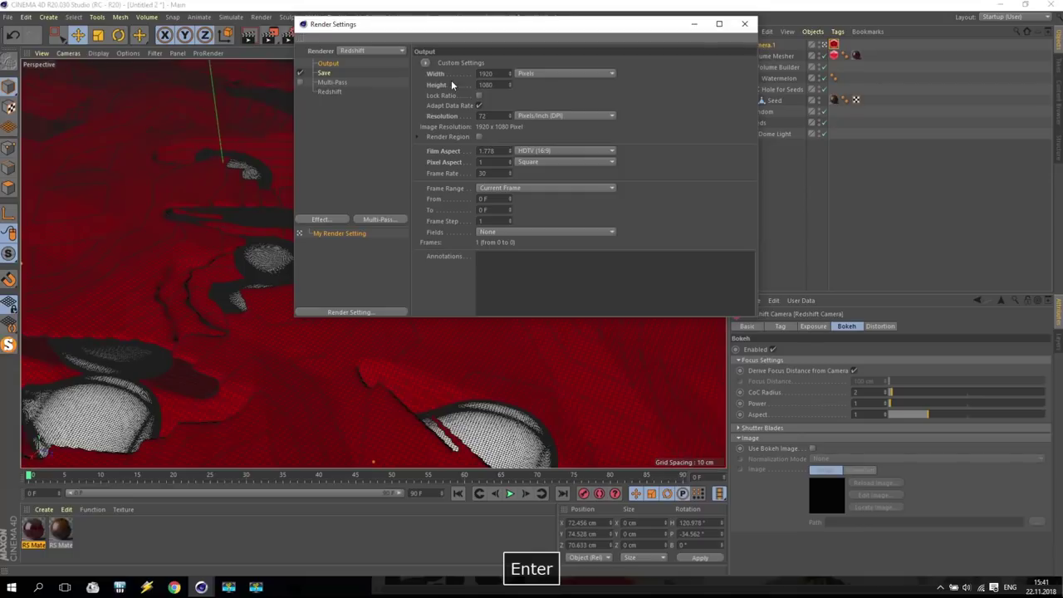
Set Redshift's unified sampling Samples Max to 64
click(330, 92)
double_click(599, 172)
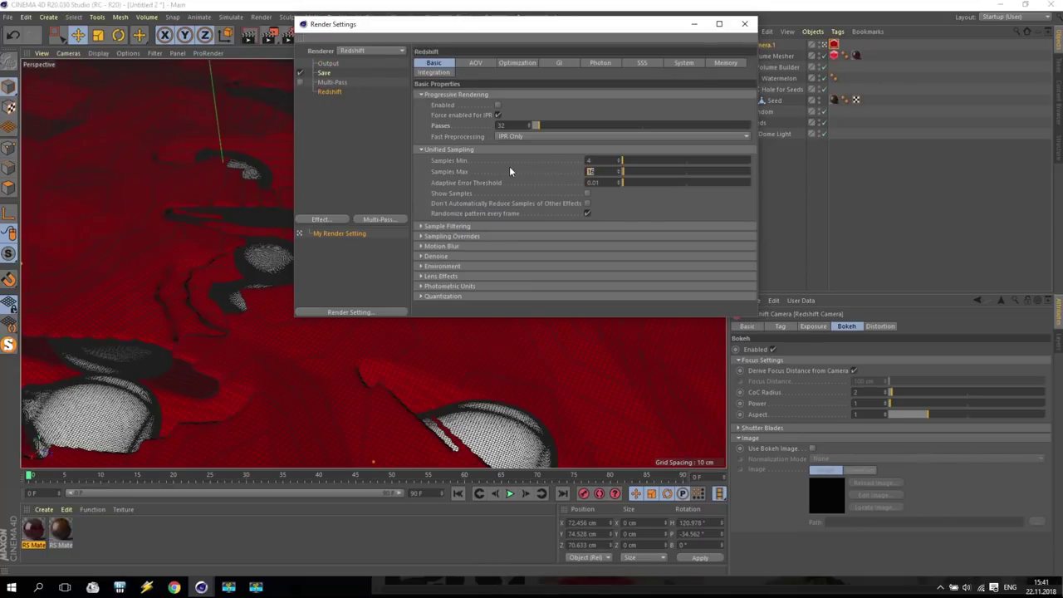
text(64)
key(Return)
Set Redshift's primary GI engine to Brute Force with 512 rays and close the render settings
click(562, 64)
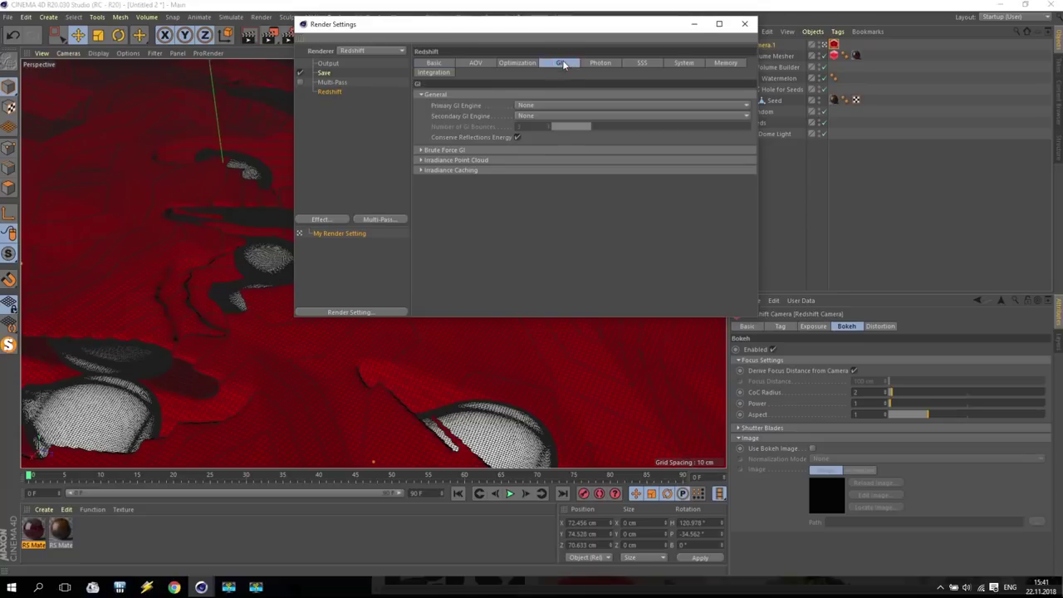
click(541, 105)
click(536, 116)
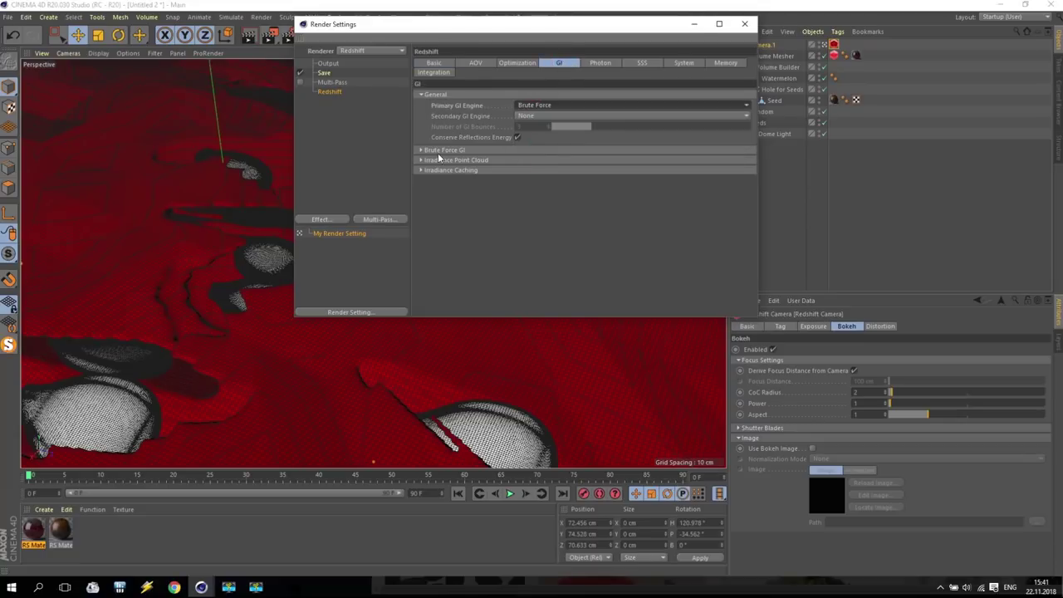
click(440, 149)
double_click(486, 161)
text(512)
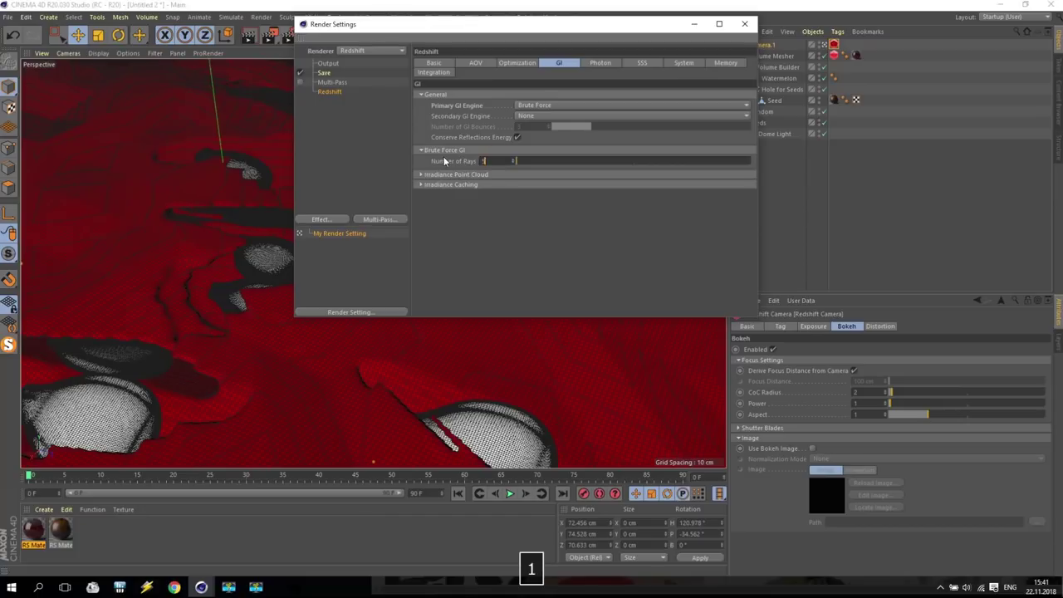
key(Return)
click(434, 63)
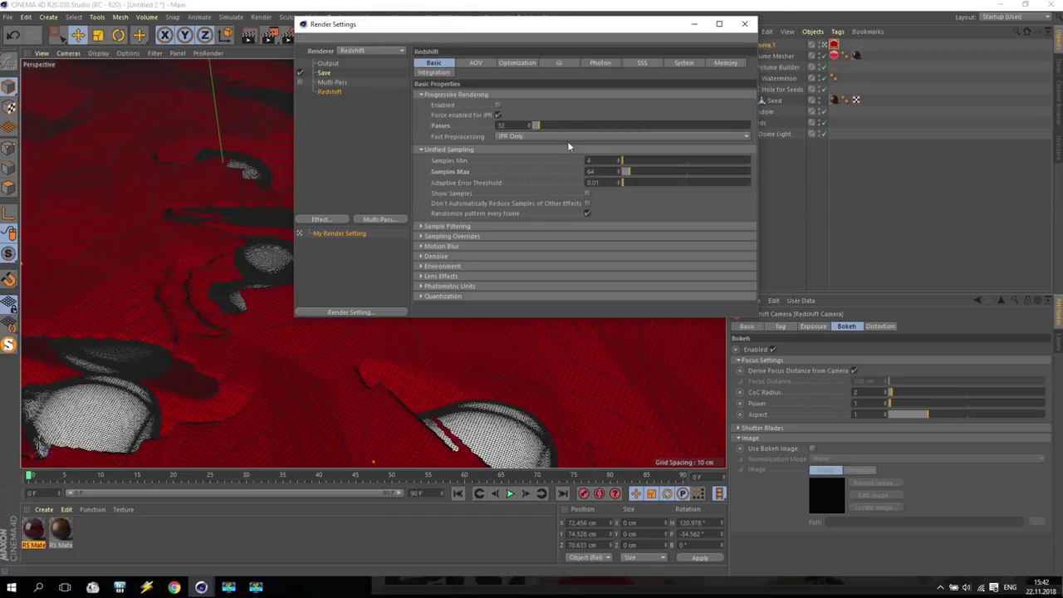
click(745, 24)
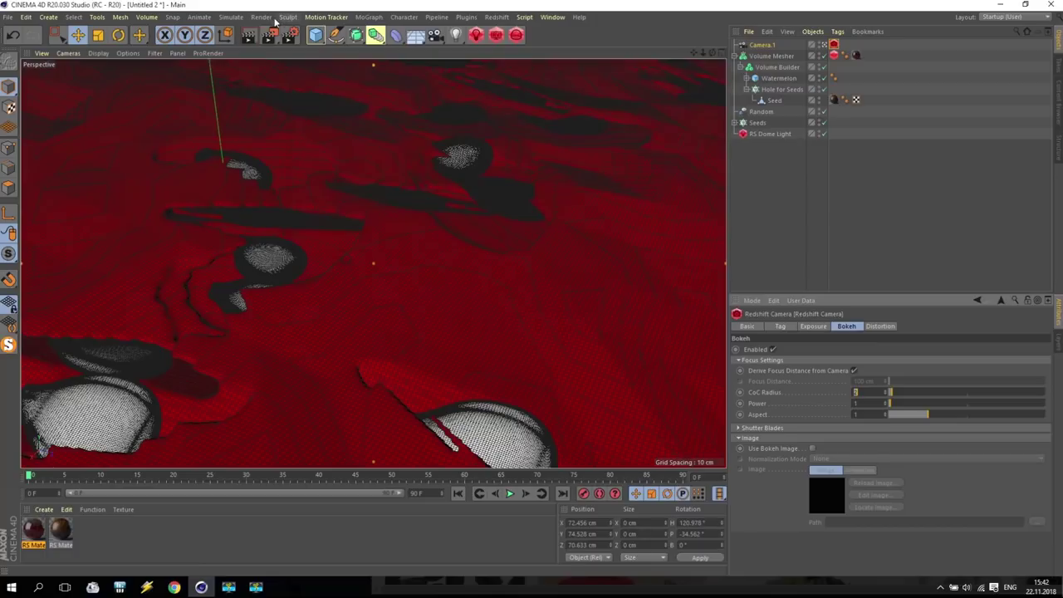
Render the scene to the Picture Viewer, maximize the viewer and zoom out to show the whole frame
click(270, 36)
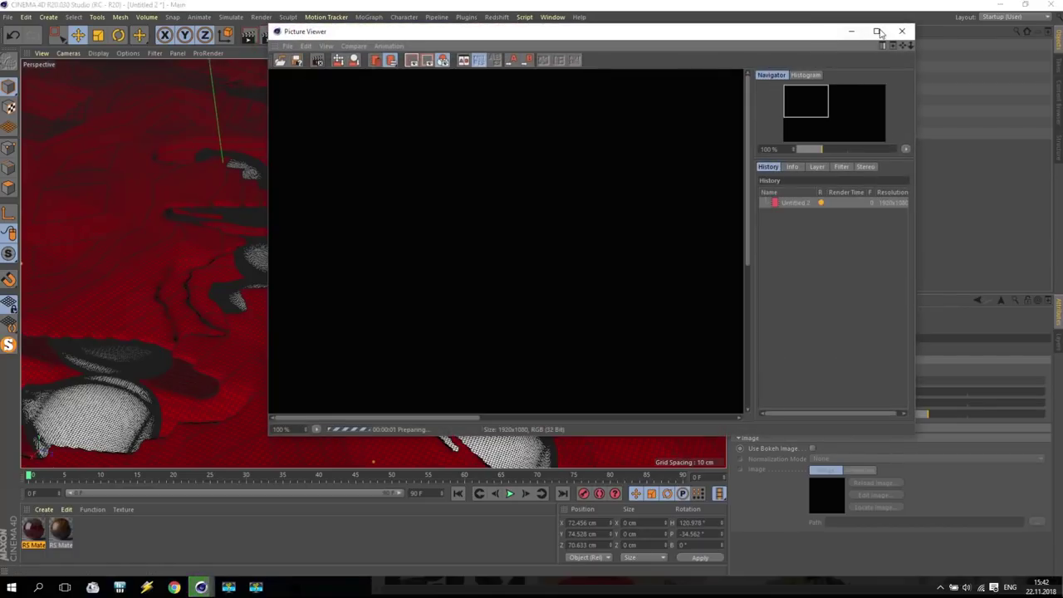
click(880, 32)
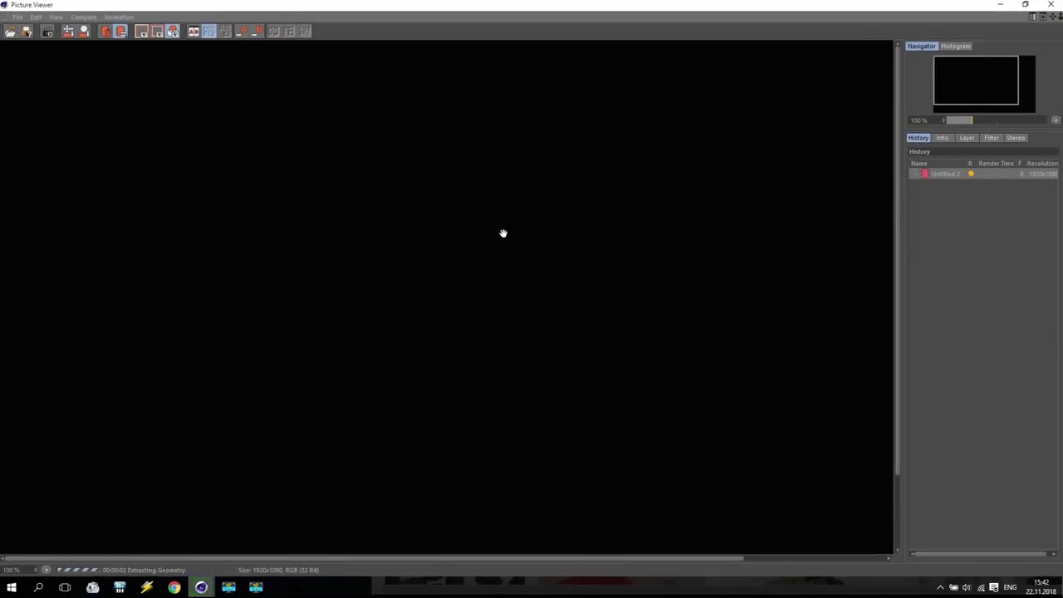
scroll(503, 233, down, 1)
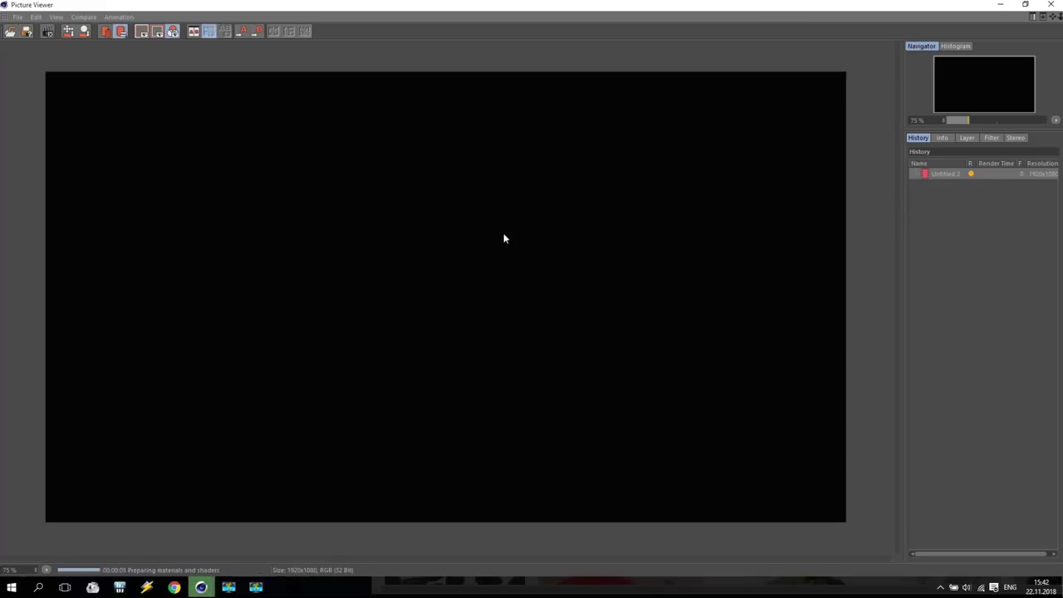